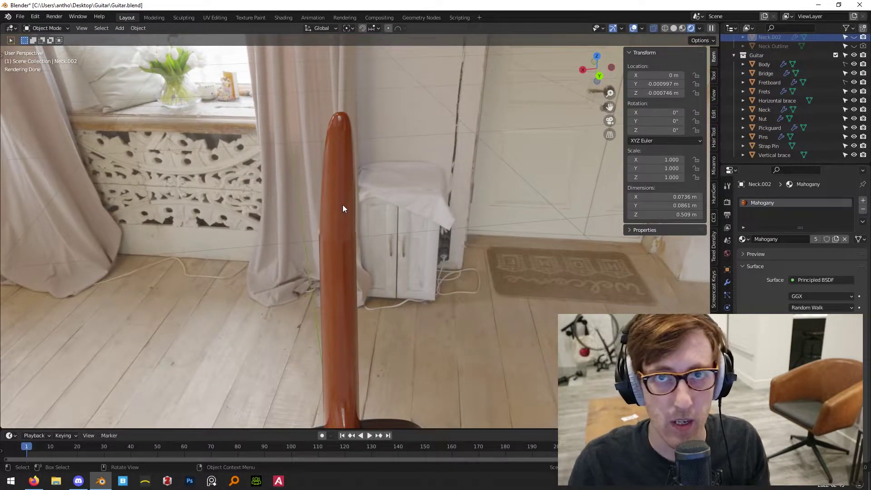
Show the Neck.002 version of the neck and hide the Neck object in the Guitar collection.
middle_drag(288, 223, 454, 209)
scroll(840, 63, up, 2)
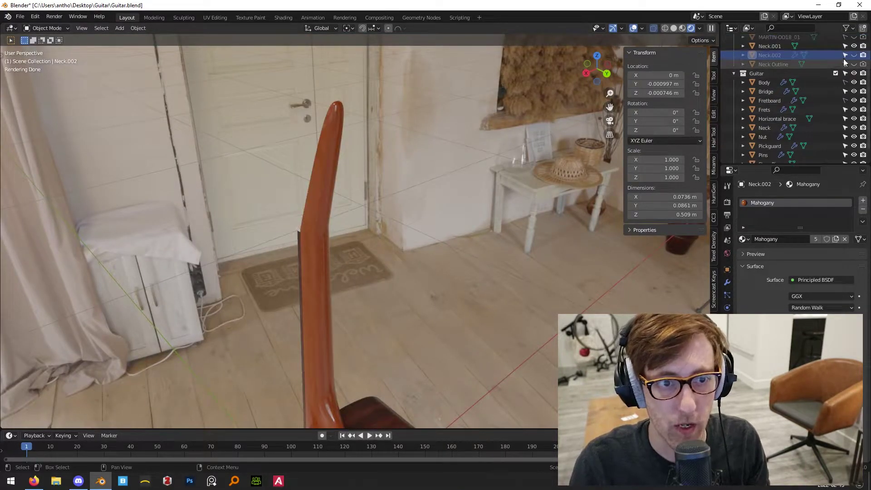
middle_drag(290, 186, 356, 176)
scroll(358, 171, up, 5)
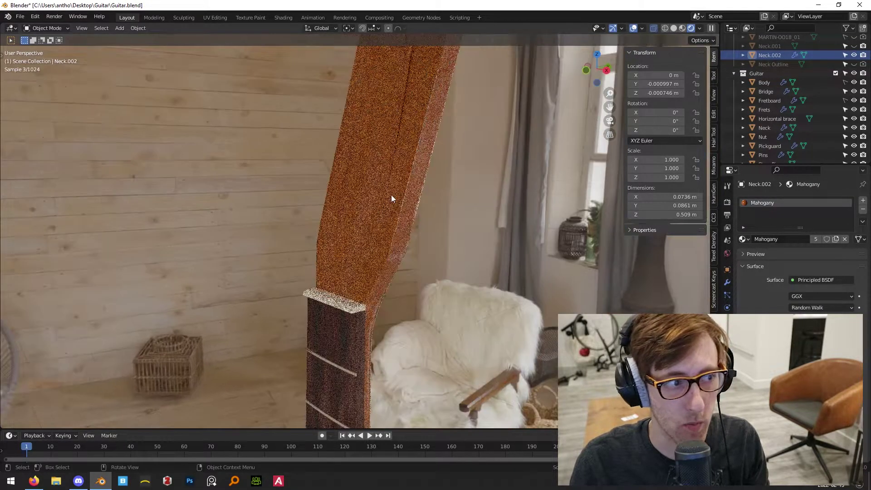
middle_drag(393, 197, 377, 197)
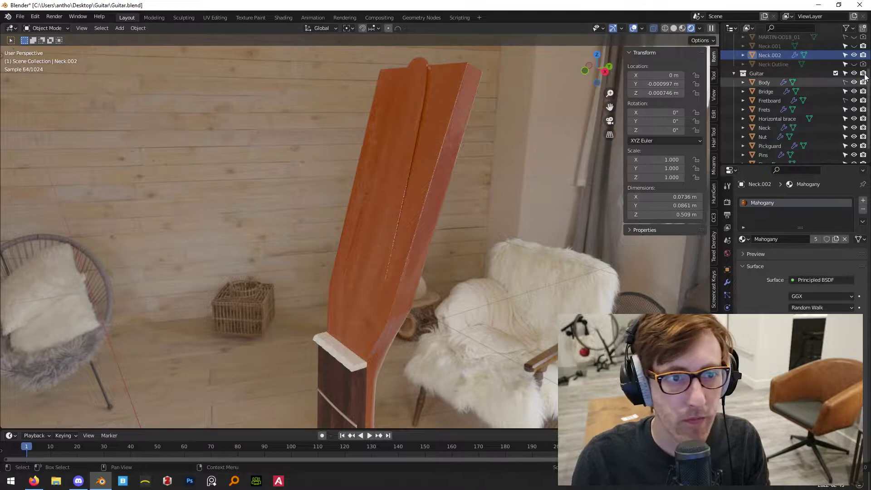
scroll(850, 126, down, 2)
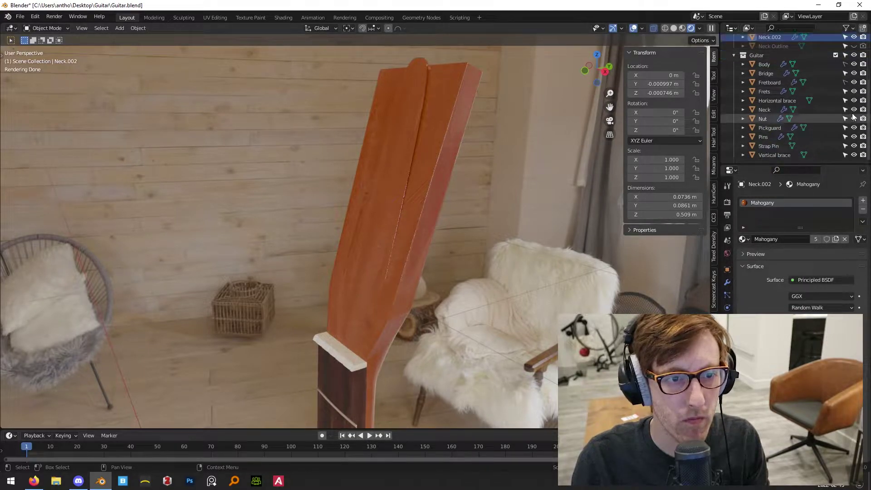
click(855, 109)
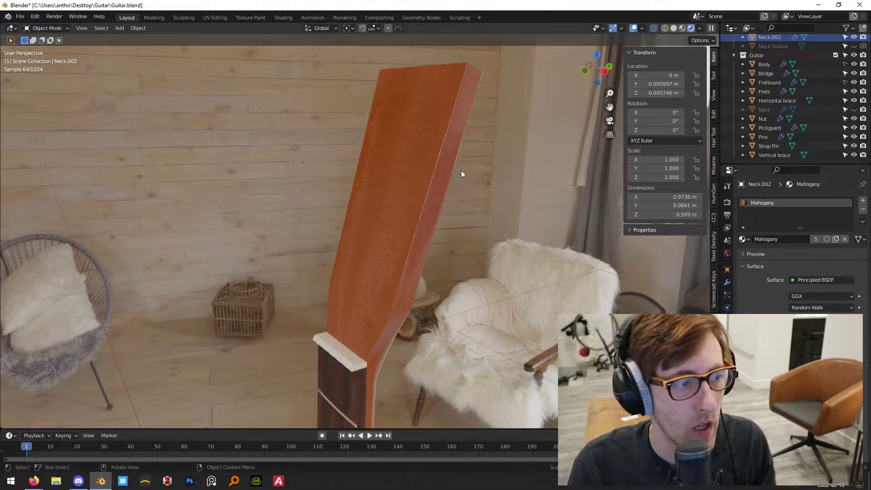
Examine Neck.002 around the nut, checking from the front, side and back how the headstock flows into the neck.
middle_drag(461, 175, 394, 177)
middle_drag(455, 232, 648, 165)
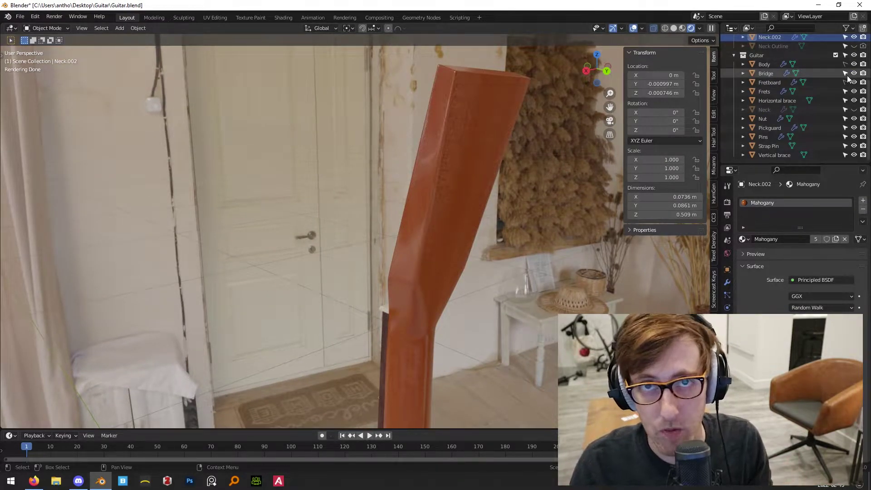
click(768, 119)
middle_drag(331, 250, 577, 233)
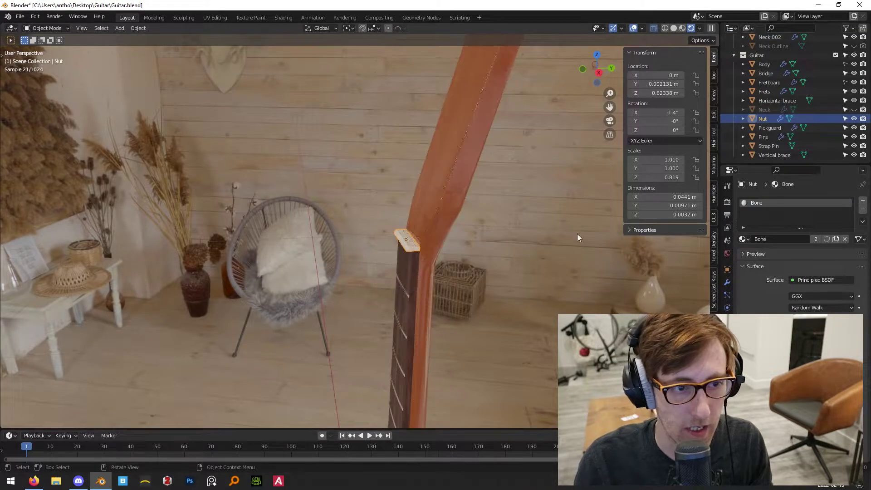
click(405, 295)
click(757, 55)
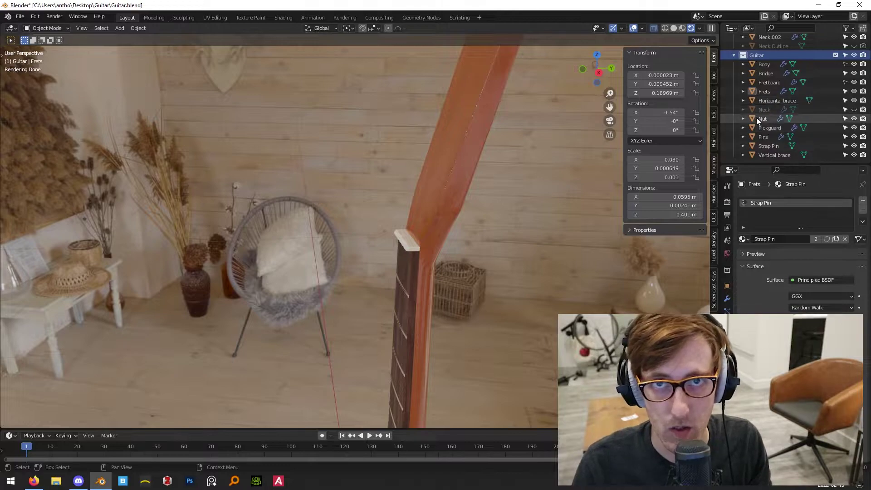
middle_drag(518, 132, 529, 168)
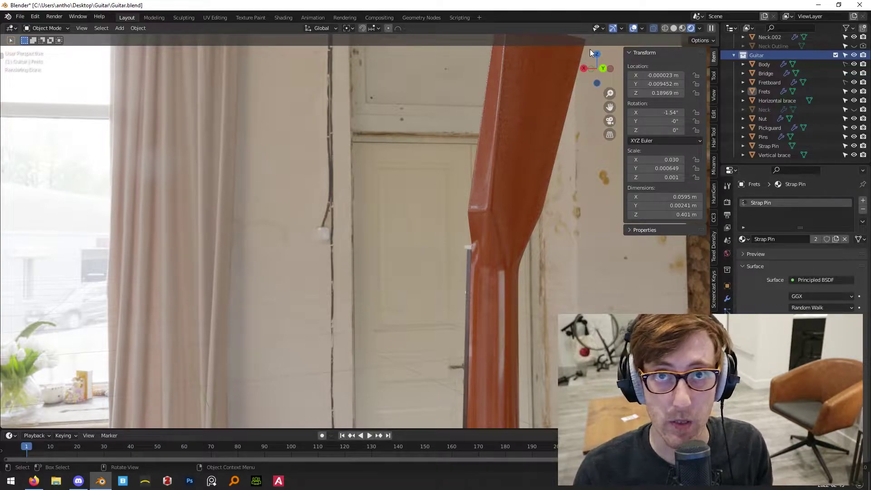
middle_drag(590, 51, 397, 303)
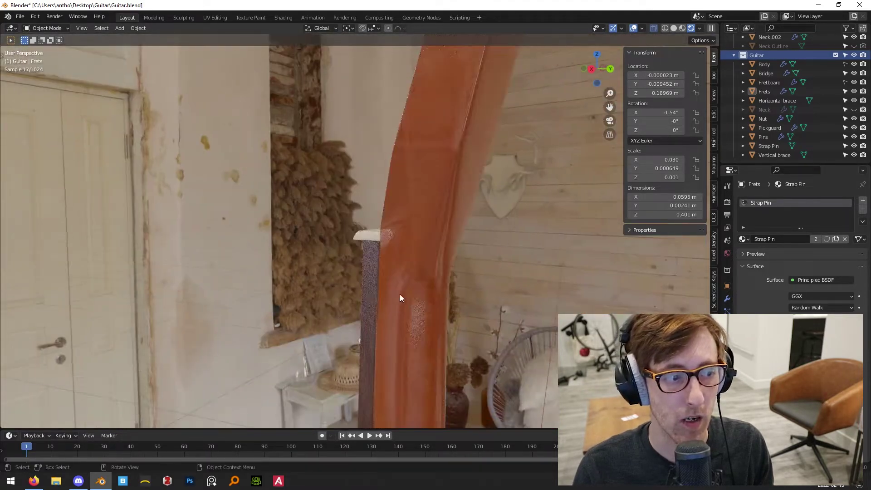
click(397, 303)
middle_drag(440, 325, 435, 260)
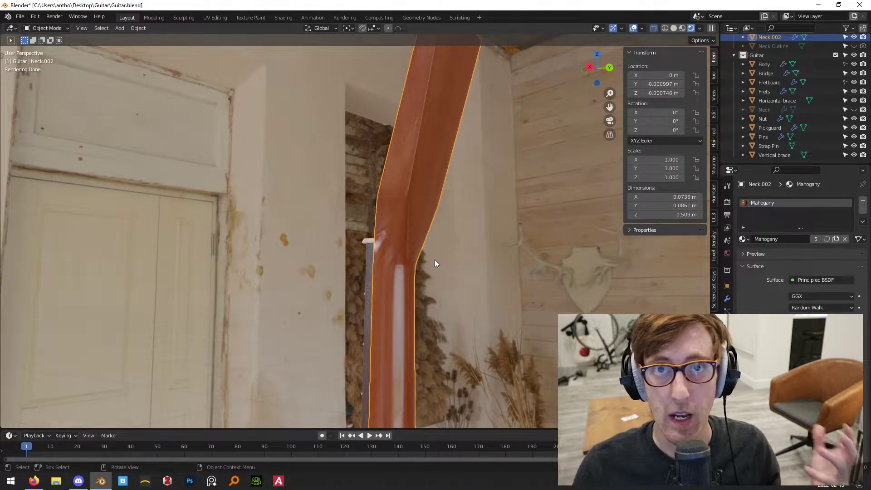
scroll(431, 249, up, 1)
mouse_move(426, 243)
middle_down()
mouse_move(442, 233)
mouse_move(418, 214)
middle_up()
scroll(442, 233, up, 3)
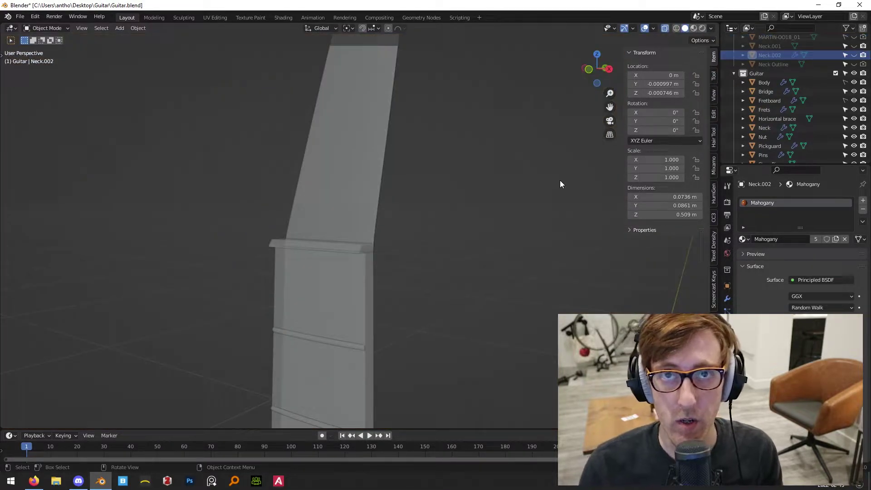
Unhide the headstock reference image over the neck in front view and display the scene in Material Preview shading.
key(KP_1)
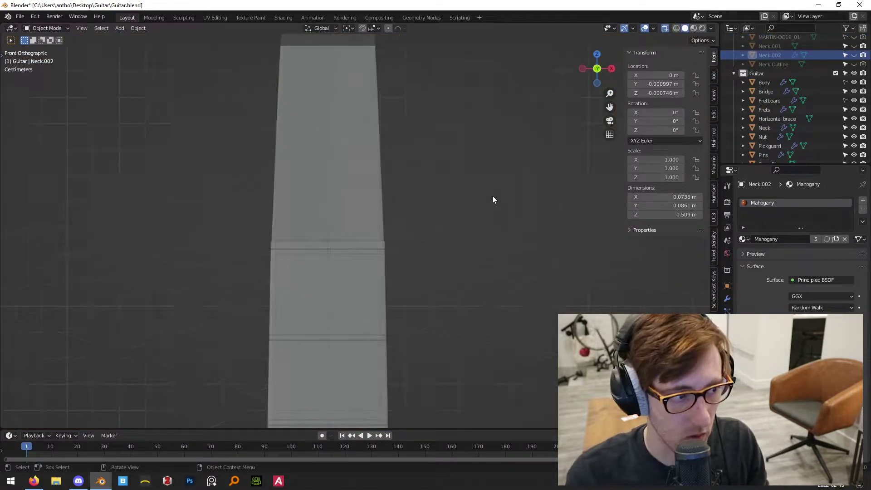
scroll(492, 195, down, 3)
scroll(838, 99, up, 2)
scroll(838, 99, up, 1)
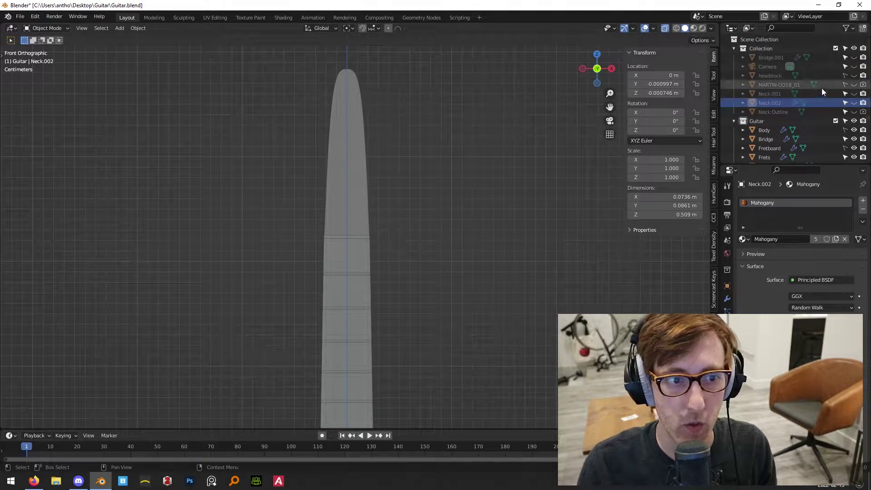
click(855, 76)
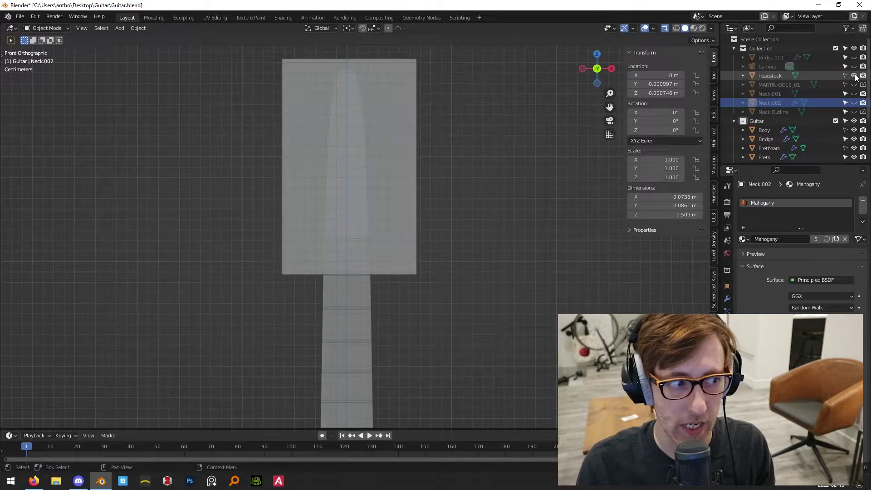
click(694, 28)
Examine the headstock reference image against the tapered neck from several angles and straight from the front.
mouse_move(412, 172)
shift+middle_down()
mouse_move(433, 190)
mouse_move(448, 185)
mouse_move(427, 176)
shift+middle_up()
scroll(427, 176, up, 3)
middle_drag(477, 235, 557, 224)
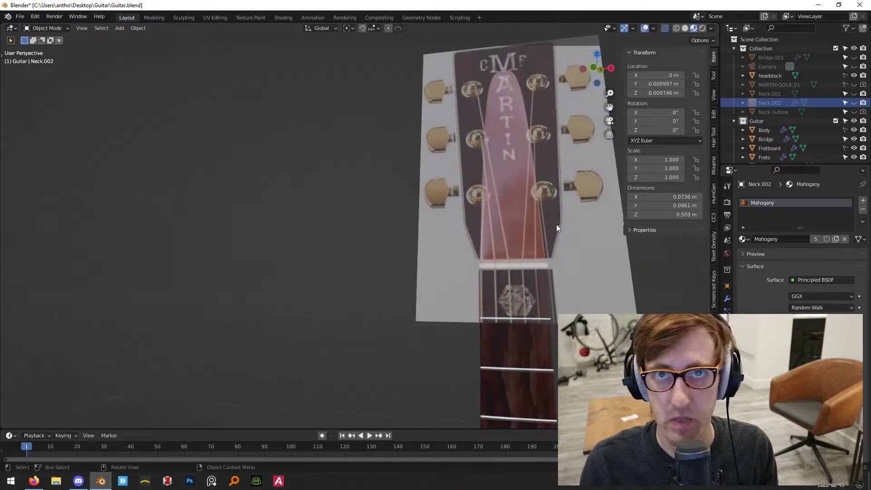
middle_drag(535, 165, 489, 216)
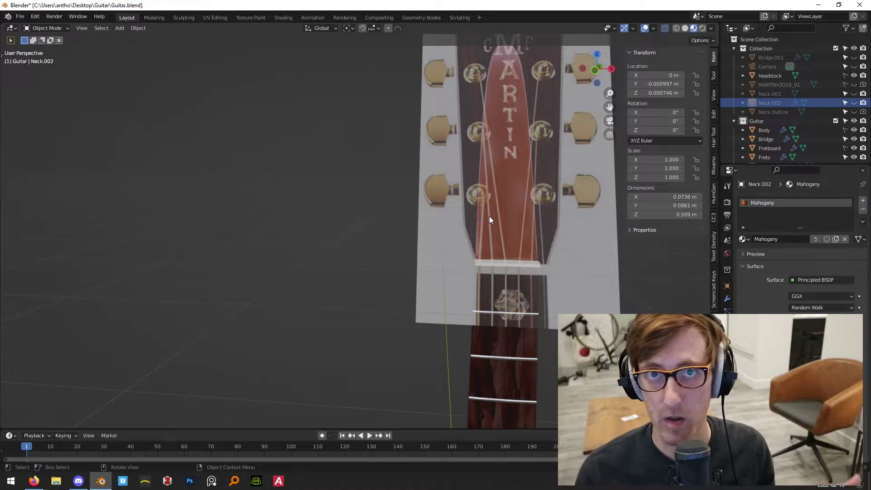
middle_drag(425, 231, 419, 260)
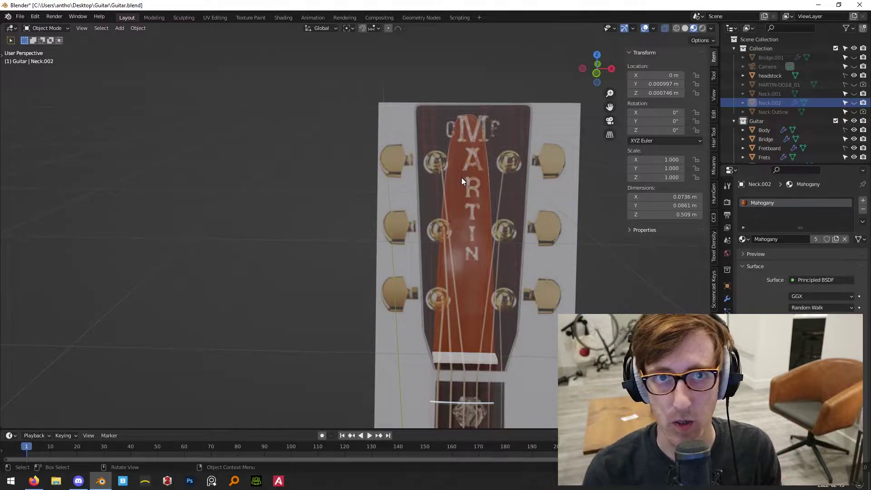
scroll(444, 200, down, 1)
key(KP_1)
scroll(453, 233, up, 2)
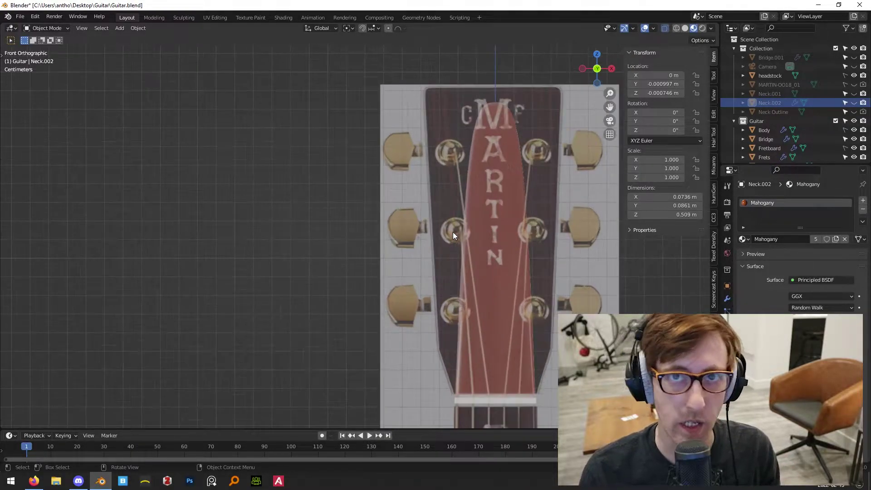
Compare the neck's outline with the headstock shape in the reference image in front view.
shift+middle_drag(453, 249, 423, 203)
click(447, 208)
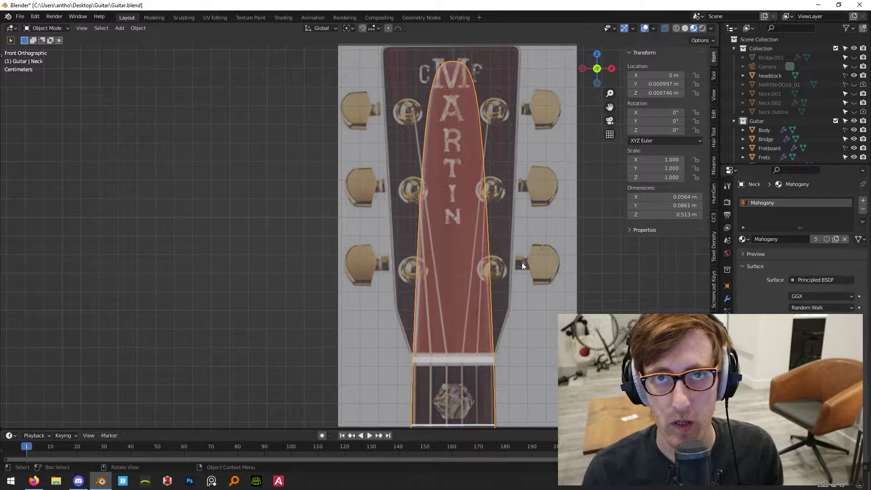
scroll(460, 277, down, 2)
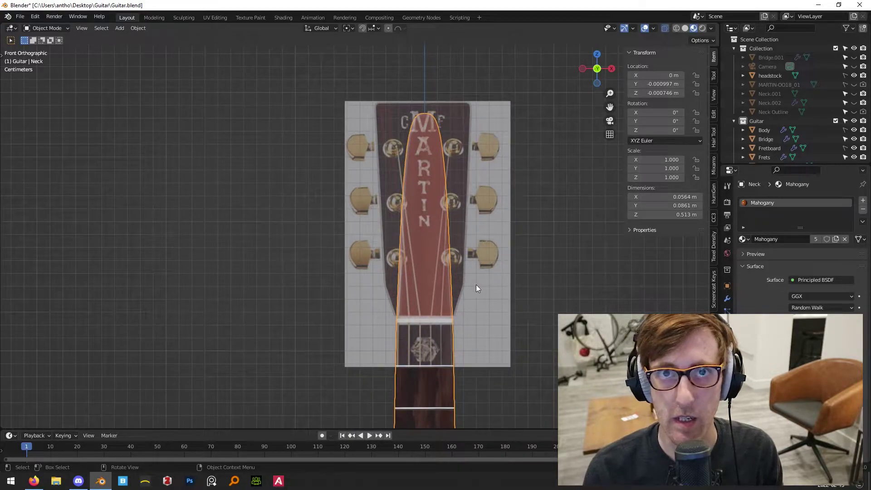
scroll(476, 285, up, 1)
click(544, 291)
middle_drag(544, 288, 487, 218)
key(KP_1)
scroll(437, 263, up, 2)
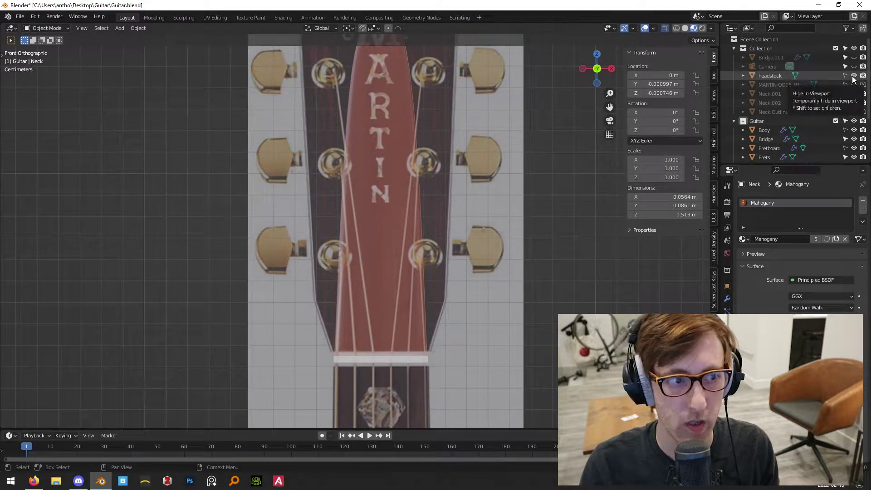
Open the Neck mesh in Edit Mode and examine its bend behind the nut from the back and right side.
middle_drag(493, 188, 477, 192)
click(480, 187)
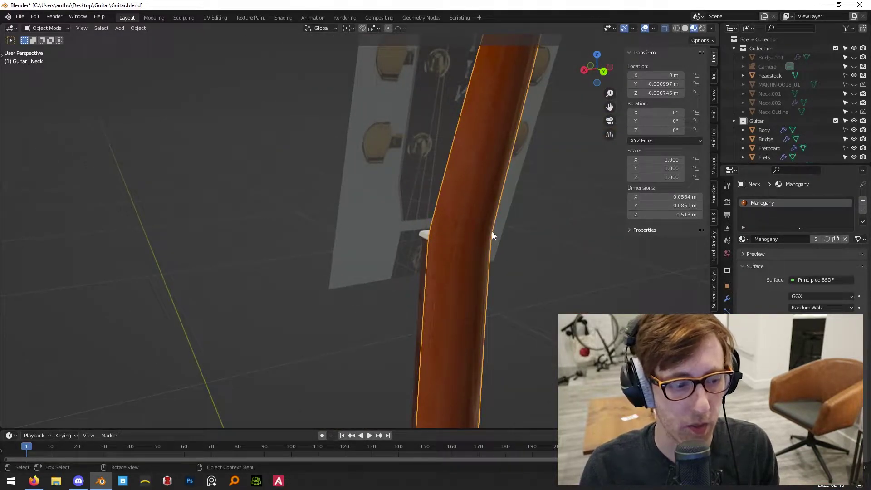
key(Tab)
shift+middle_drag(492, 231, 372, 234)
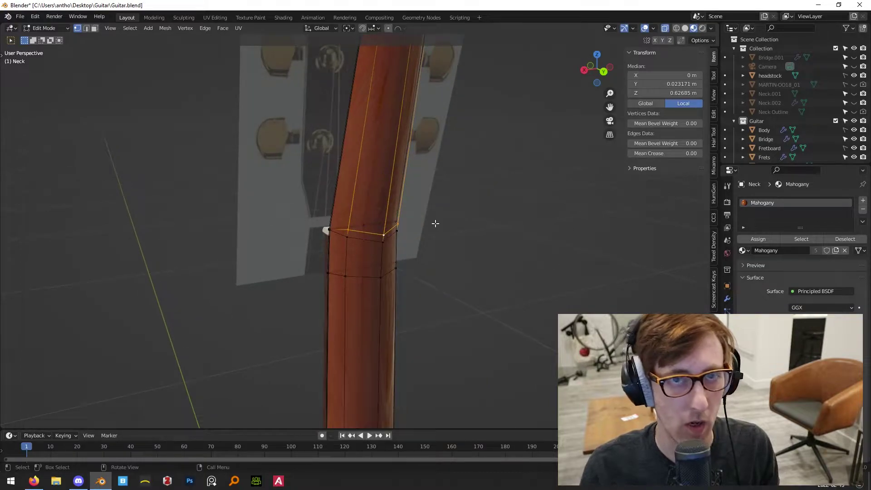
mouse_move(504, 232)
middle_down()
mouse_move(513, 196)
mouse_move(496, 233)
middle_up()
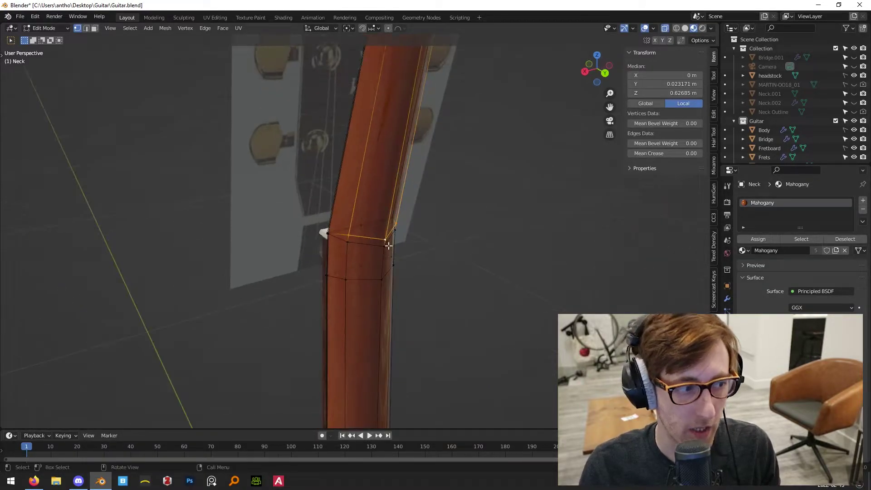
scroll(379, 248, up, 4)
middle_drag(379, 248, 508, 364)
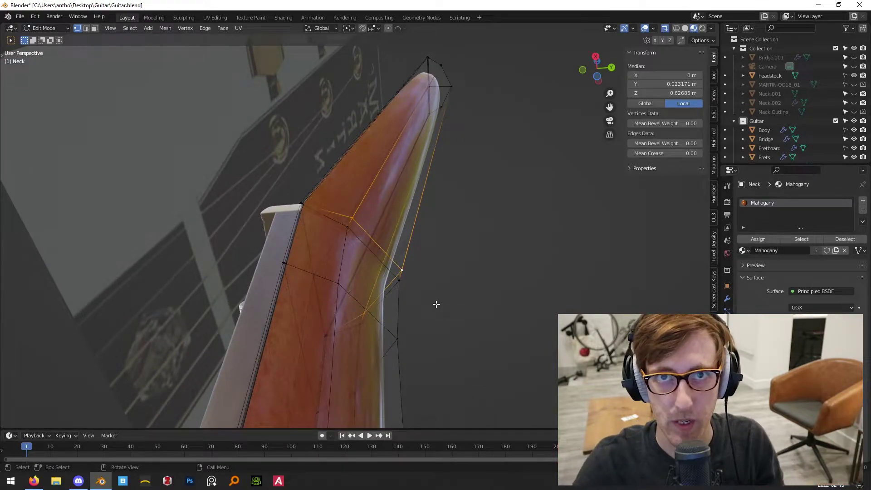
key(KP_3)
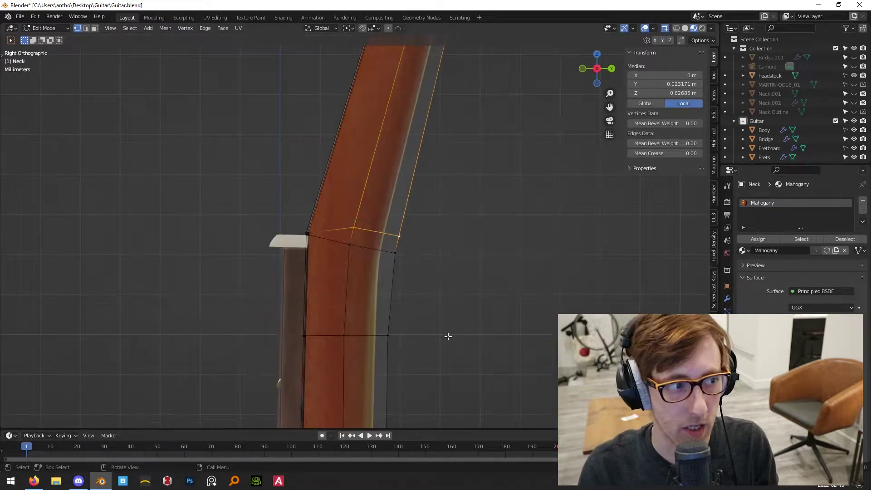
scroll(418, 219, down, 3)
shift+middle_drag(389, 338, 424, 290)
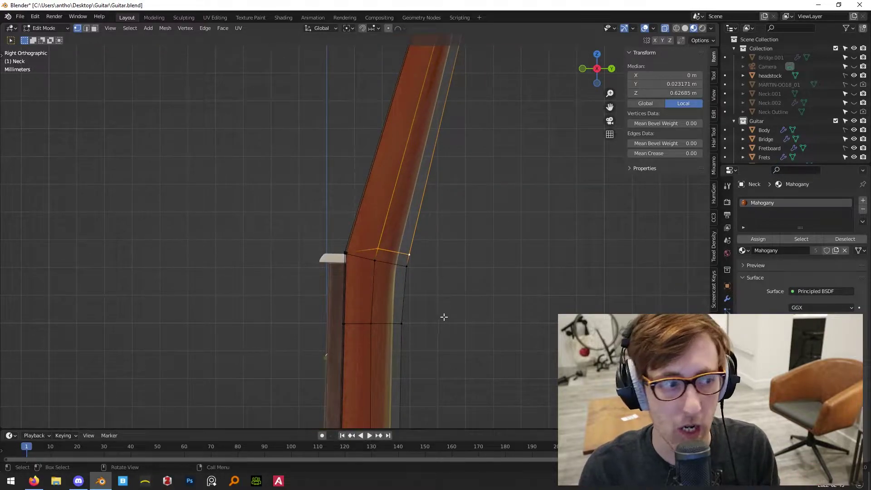
Try a lengthwise loop cut near the neck's back edge and check its effect on the surface in Object Mode.
click(371, 241)
key(ctrl+r)
click(397, 258)
click(407, 256)
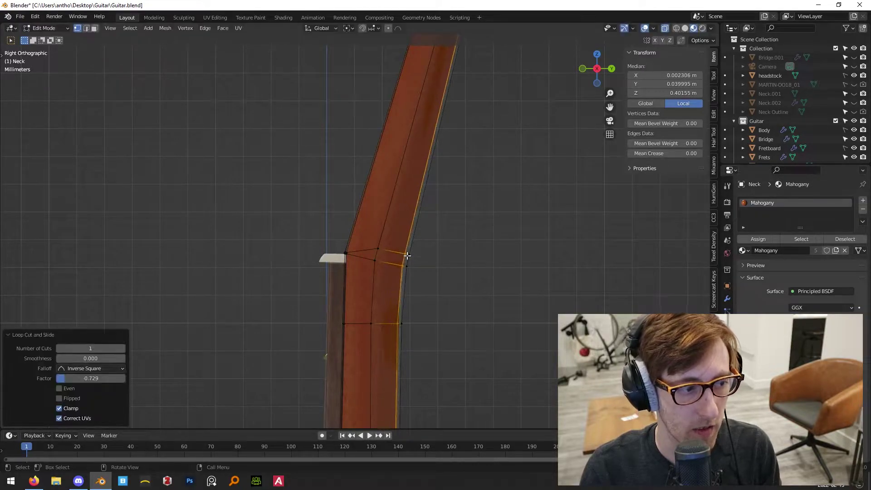
middle_drag(474, 312, 372, 340)
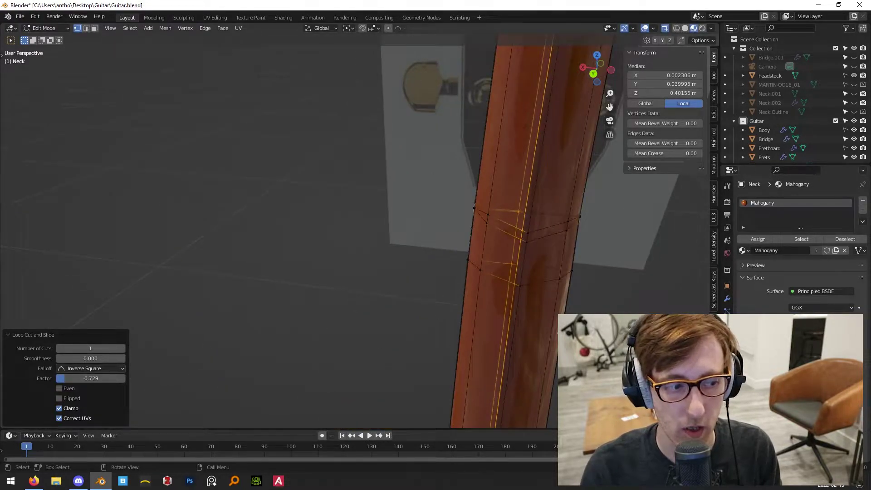
middle_drag(578, 303, 521, 191)
key(Tab)
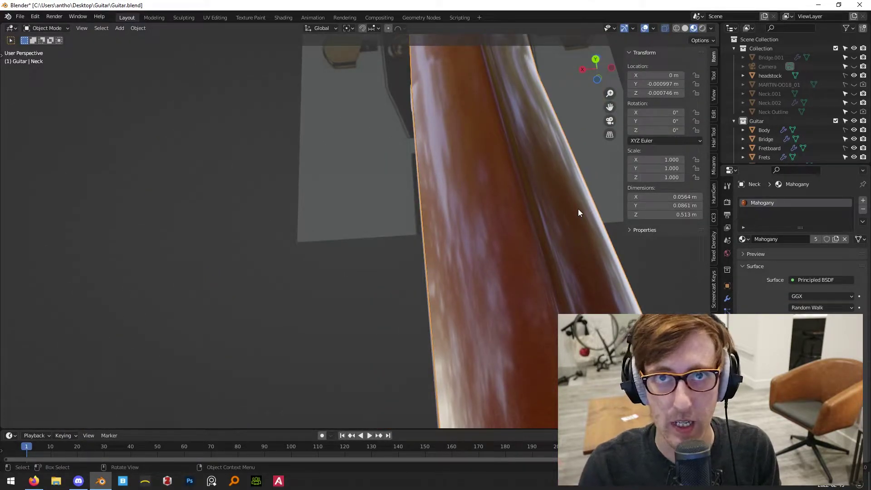
Edge-slide the headstock's lower edge loop down close and parallel to the bend behind the nut, with Even and Flipped enabled.
key(Tab)
key(KP_1)
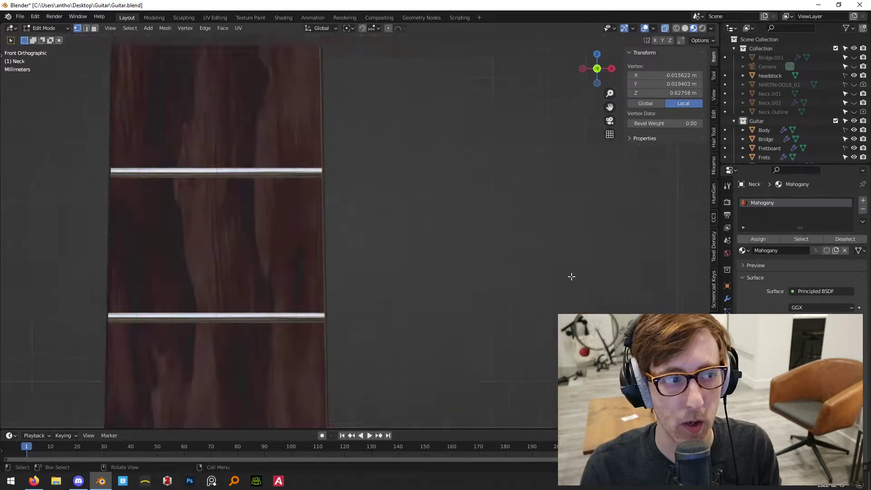
scroll(454, 169, down, 5)
key(KP_3)
scroll(382, 278, up, 5)
shift+middle_drag(290, 229, 516, 210)
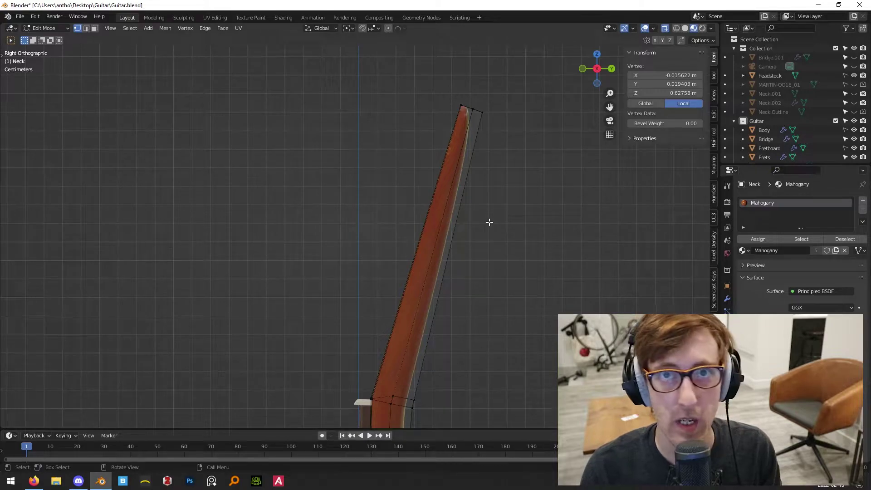
scroll(484, 240, up, 3)
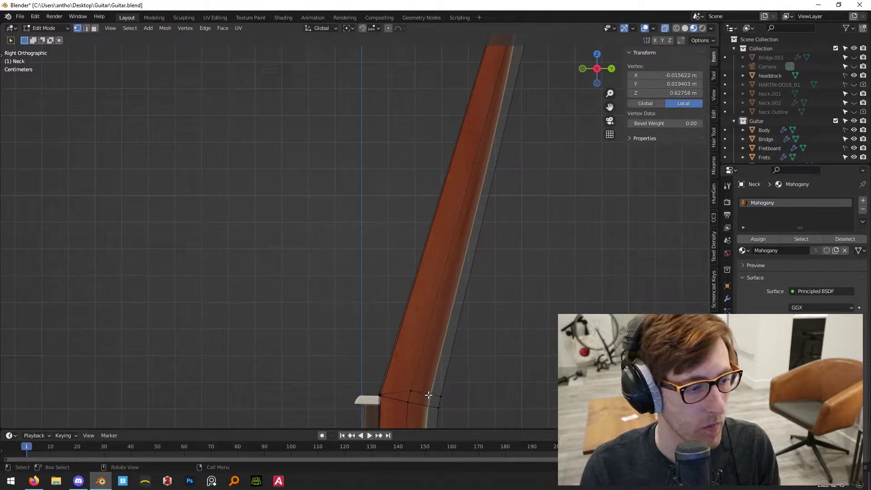
alt+click(428, 395)
scroll(445, 366, up, 4)
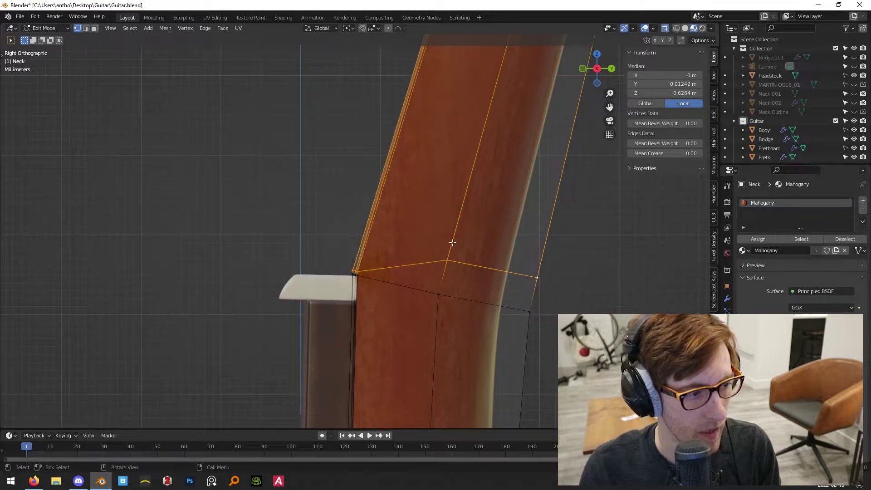
key(g)
key(g)
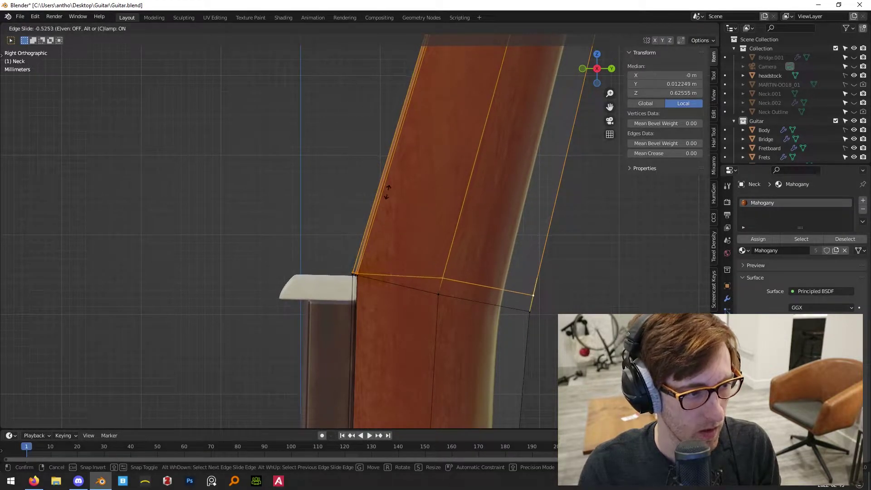
key(e)
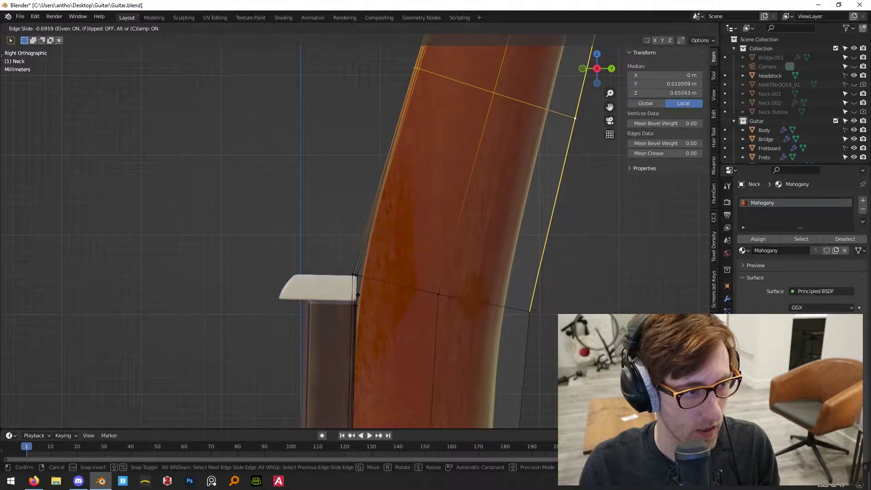
key(e)
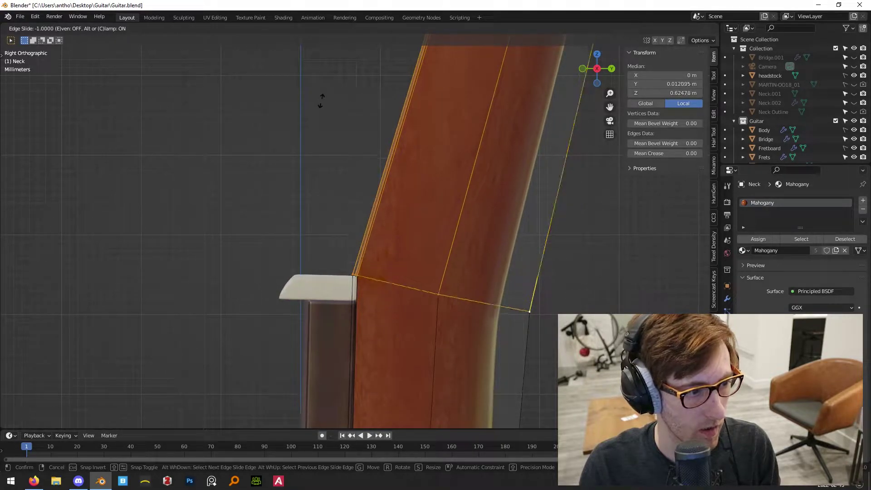
key(e)
key(f)
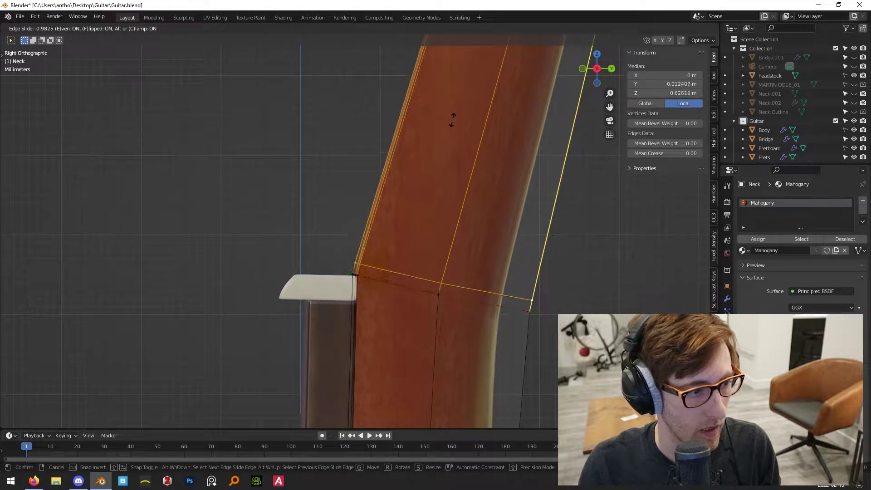
click(447, 128)
click(588, 229)
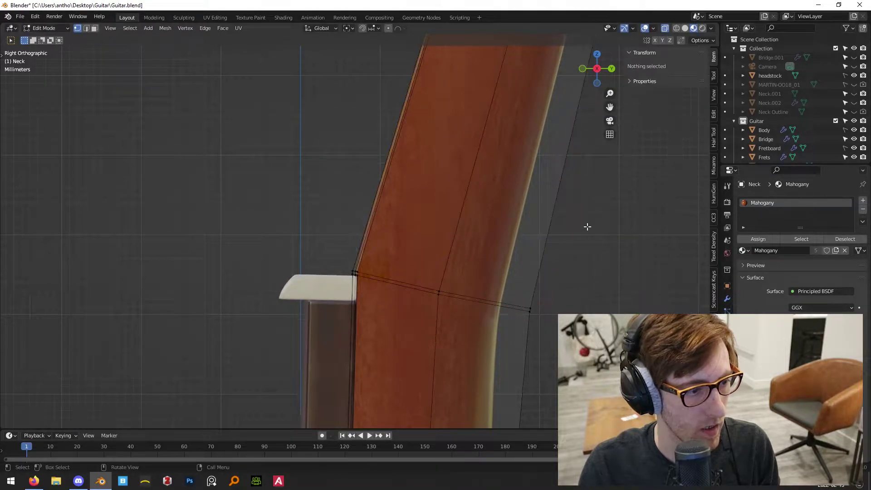
Select the headstock section above the nut bend and separate it from the neck as its own object.
alt+click(491, 306)
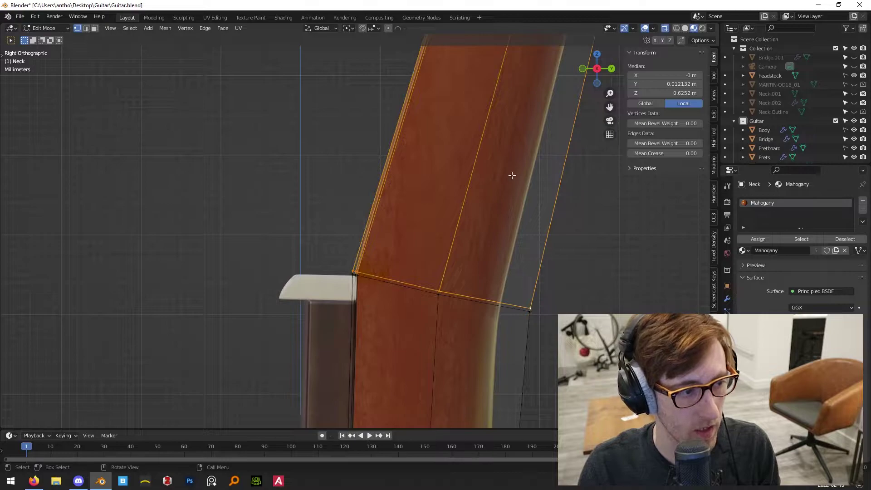
scroll(513, 176, down, 5)
middle_drag(371, 57, 439, 286)
key(KP_3)
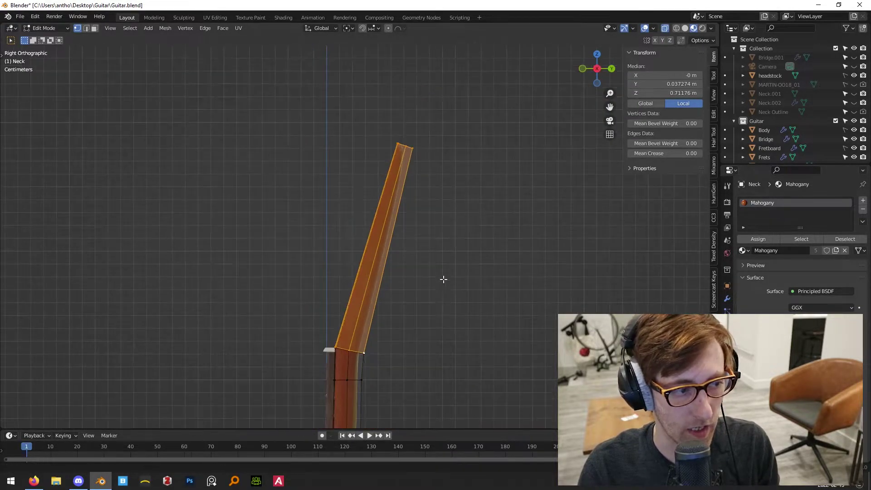
key(p)
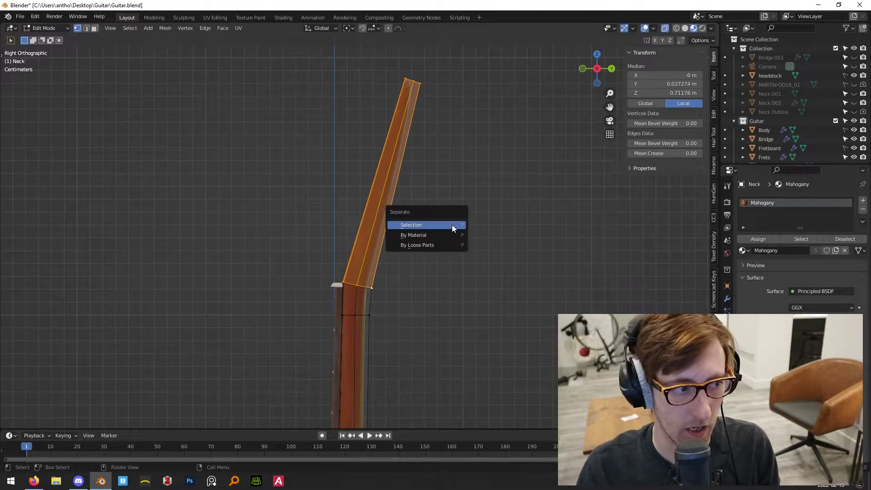
click(452, 225)
key(Tab)
Select the separated headstock piece in Object Mode and check its seam with the neck in right side view.
scroll(384, 320, up, 2)
shift+middle_drag(385, 319, 457, 245)
click(391, 189)
key(g)
right_click(392, 181)
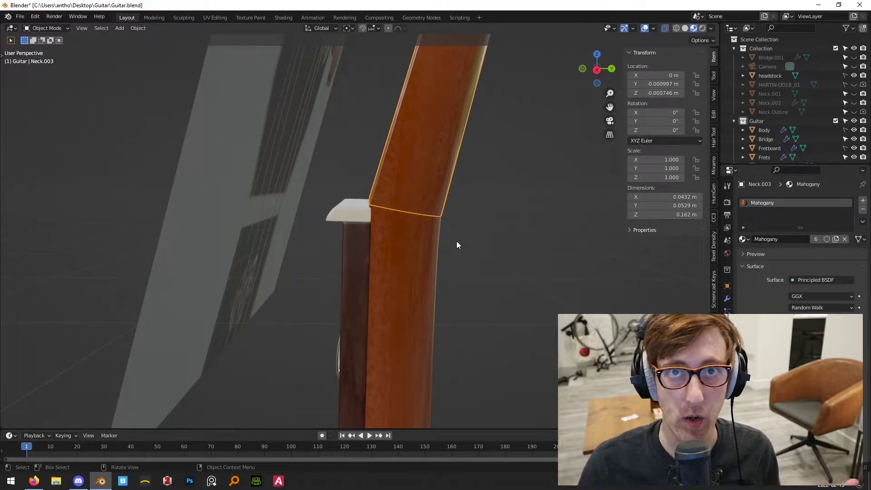
key(KP_3)
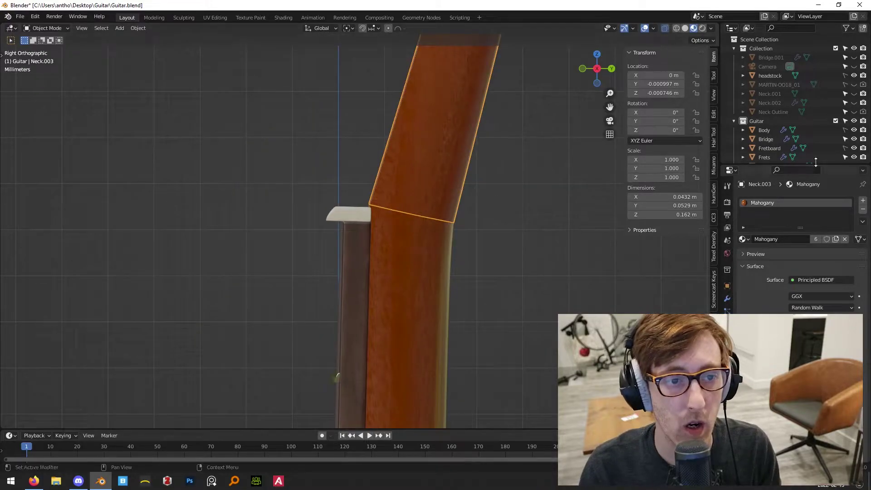
Unhide the Neck Outline object and compare it with the back of the headstock piece in side view.
click(854, 112)
scroll(457, 189, down, 1)
shift+middle_drag(461, 181, 445, 271)
shift+middle_drag(476, 110, 461, 233)
shift+middle_drag(481, 85, 444, 263)
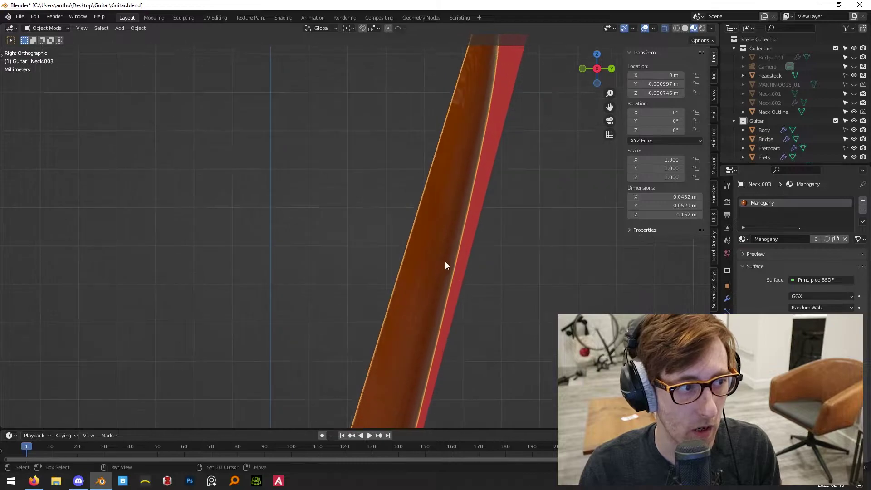
Edge-slide the headstock piece's lower edge loop up along its length to sit just below the top end.
key(Tab)
shift+middle_drag(502, 126, 431, 284)
scroll(404, 324, down, 3)
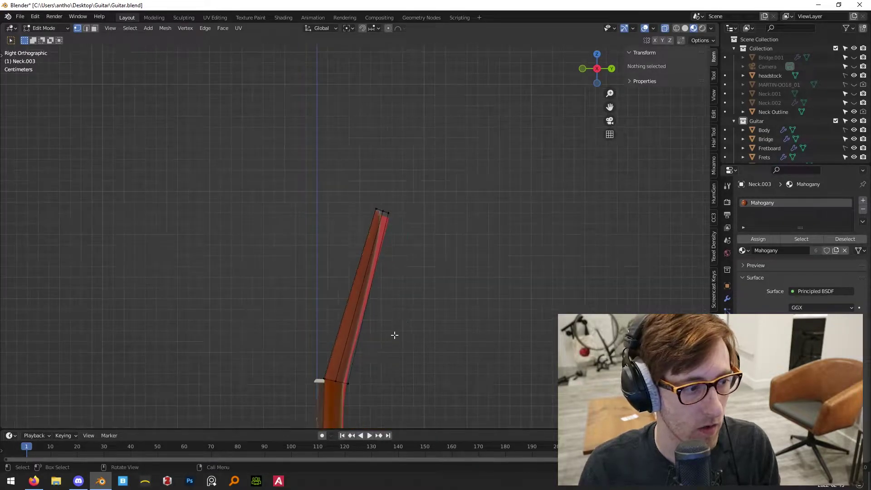
alt+click(358, 326)
key(g)
key(g)
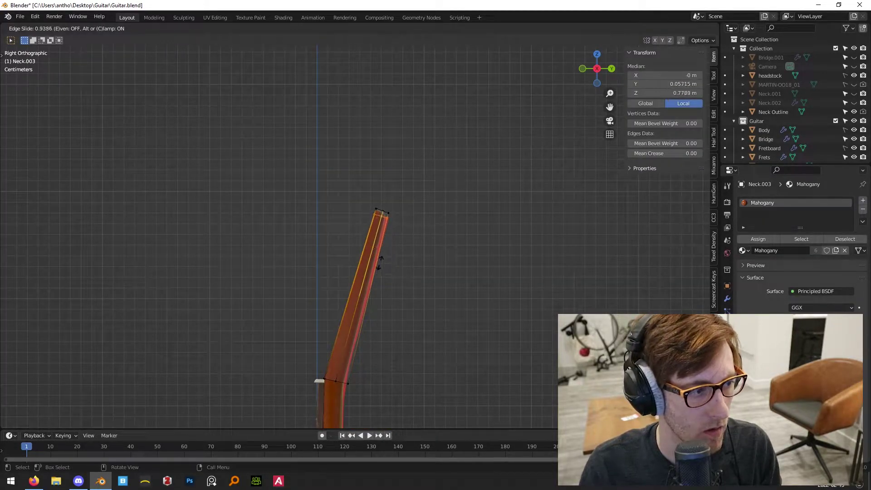
click(382, 260)
Try a crosswise loop cut in the lower part of the headstock piece with a slide factor of about 0.566.
scroll(381, 277, up, 3)
shift+middle_drag(363, 301, 404, 137)
key(ctrl+r)
click(426, 139)
click(399, 258)
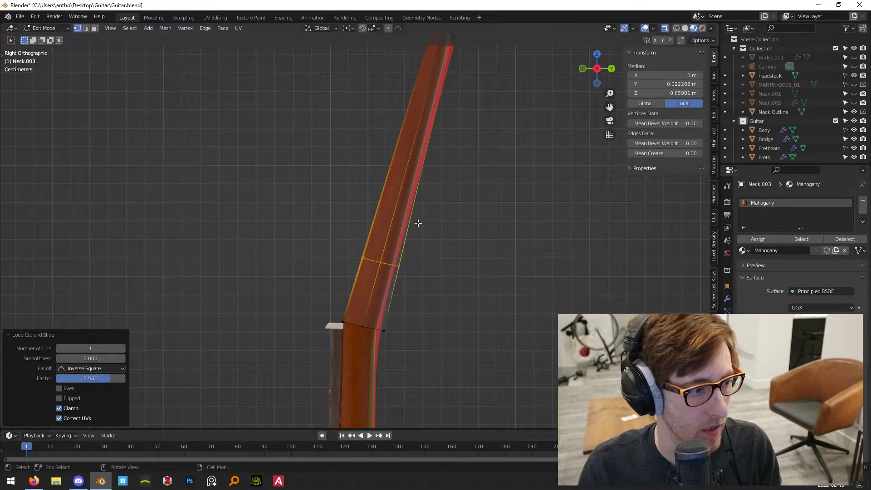
Move the middle side vertices at the headstock's top end by Y 0.005183 m and Z -0.001766 m, in line with the back corner.
middle_drag(438, 186, 401, 200)
scroll(376, 220, up, 5)
key(KP_3)
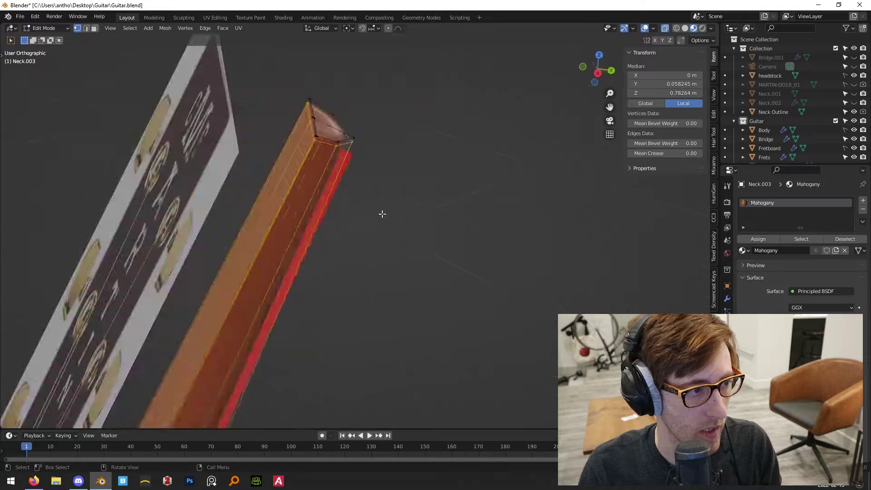
scroll(347, 179, up, 4)
shift+middle_drag(319, 171, 370, 181)
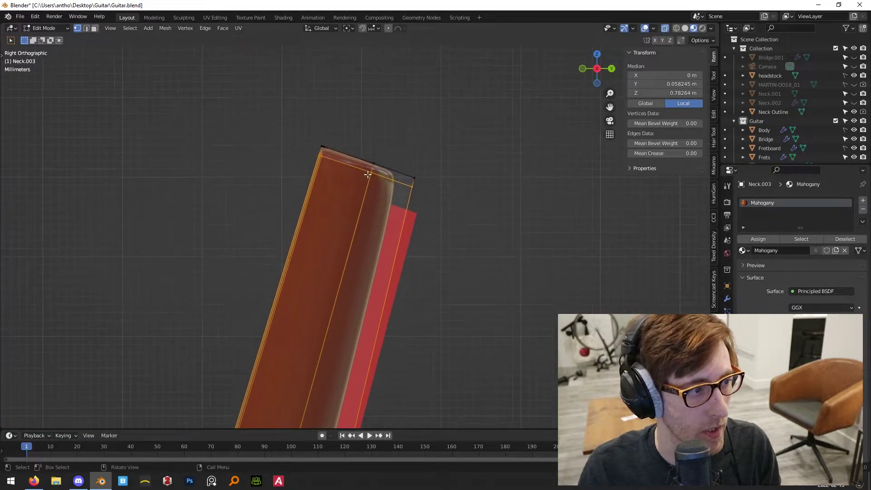
drag(349, 127, 400, 181)
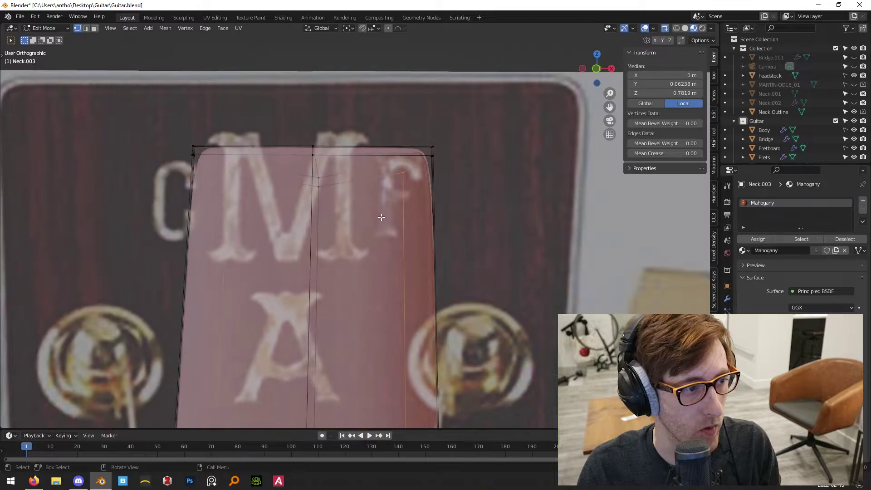
shift+middle_drag(430, 197, 413, 197)
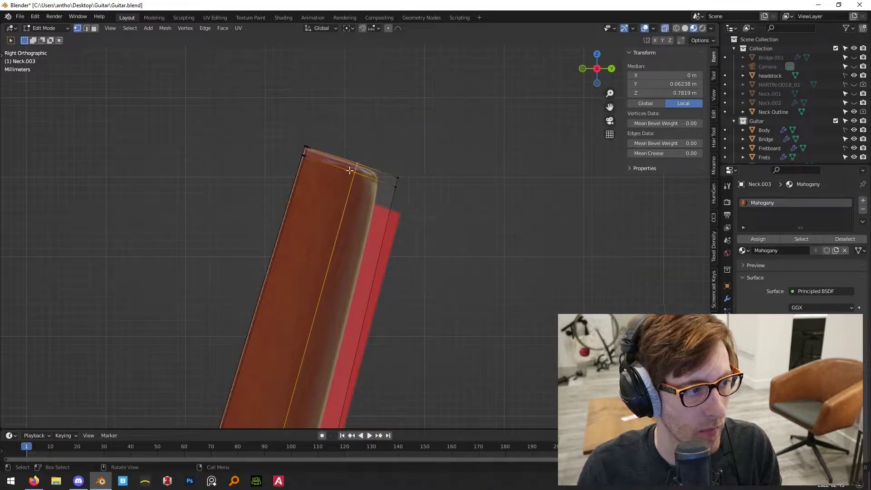
key(g)
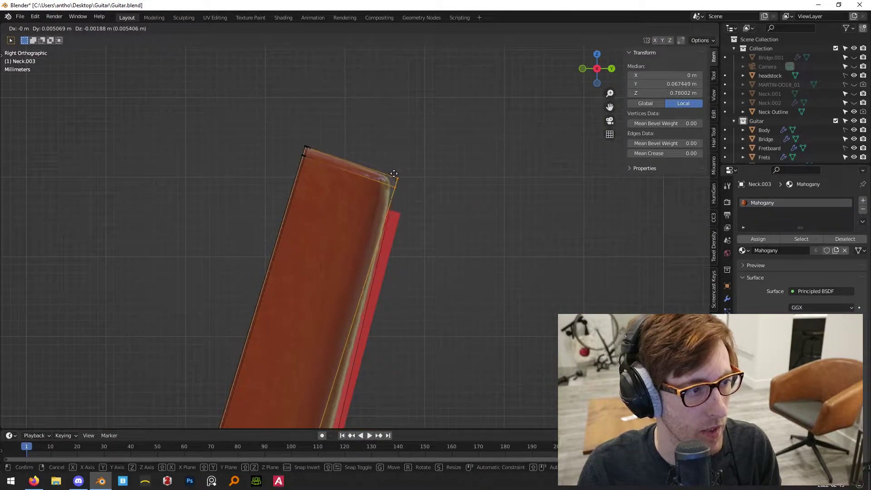
click(395, 172)
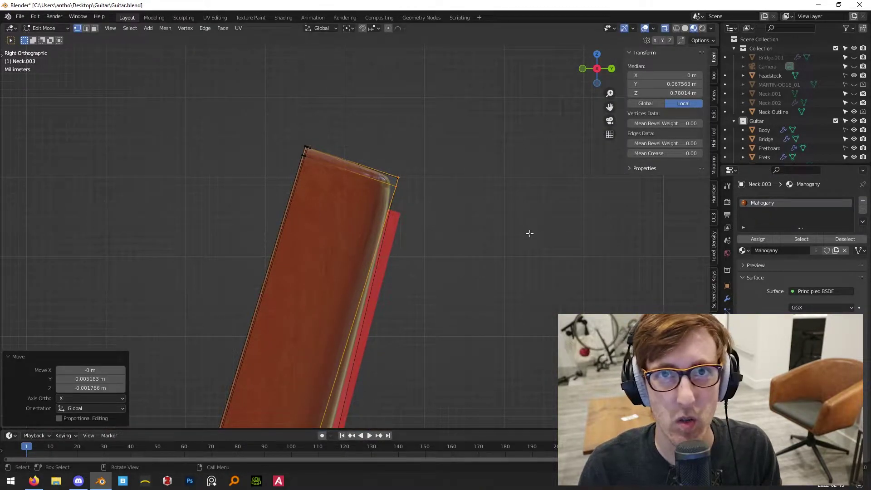
Move the middle side vertices at the headstock's base by Y 0.011401 m and Z -0.002132 m, in line with the back corner.
shift+middle_drag(289, 195, 398, 160)
scroll(402, 255, down, 4)
scroll(331, 273, up, 4)
drag(282, 236, 313, 278)
key(g)
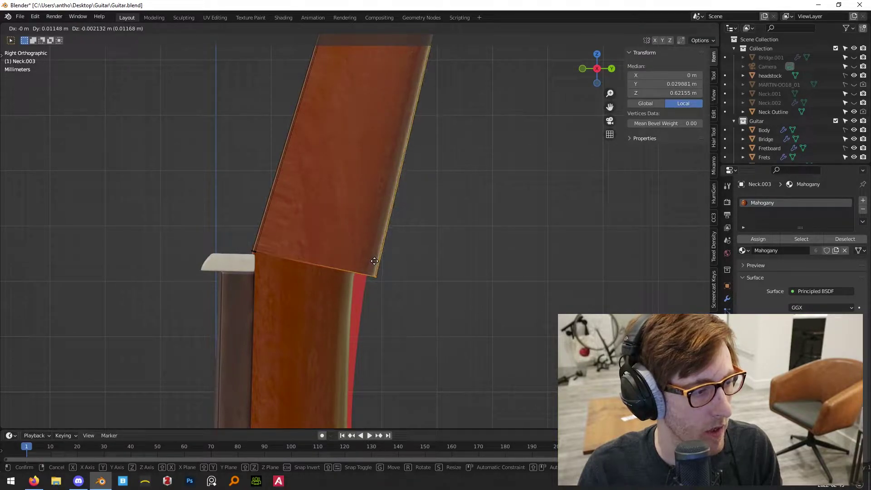
click(374, 261)
scroll(417, 291, down, 4)
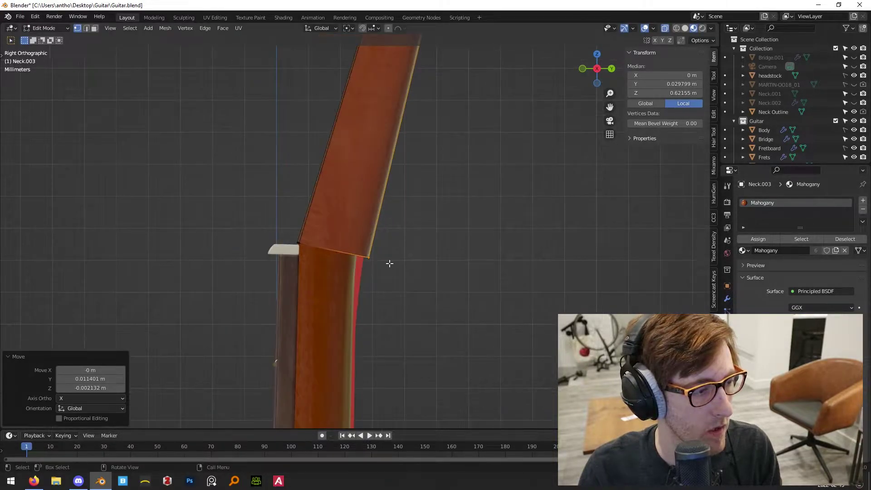
Select the back vertices at the headstock's base and try flattening them by scaling to 0 along X.
scroll(394, 268, up, 6)
drag(350, 153, 395, 257)
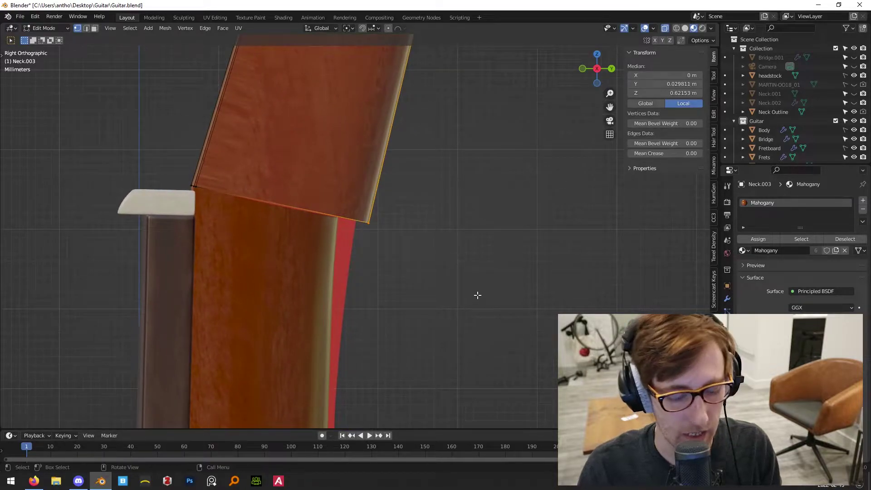
key(s)
key(x)
key(0)
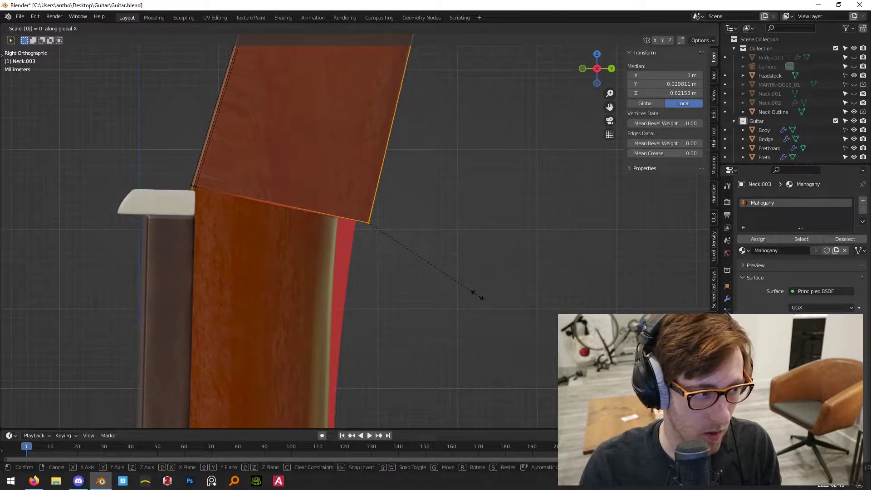
key(Return)
middle_drag(477, 278, 447, 273)
Flatten the selected back vertices at the headstock's base by scaling them to 0 along Y and along Z.
key(KP_3)
key(s)
key(y)
key(0)
key(Return)
key(KP_1)
key(KP_3)
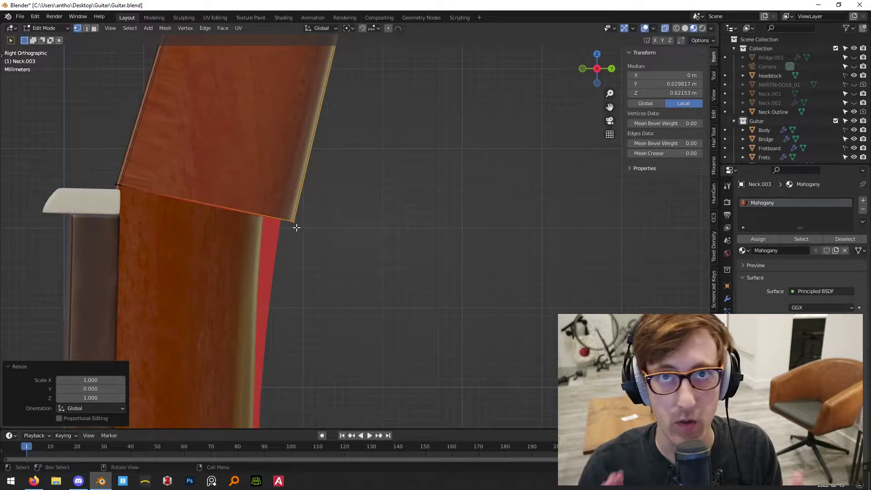
key(s)
key(z)
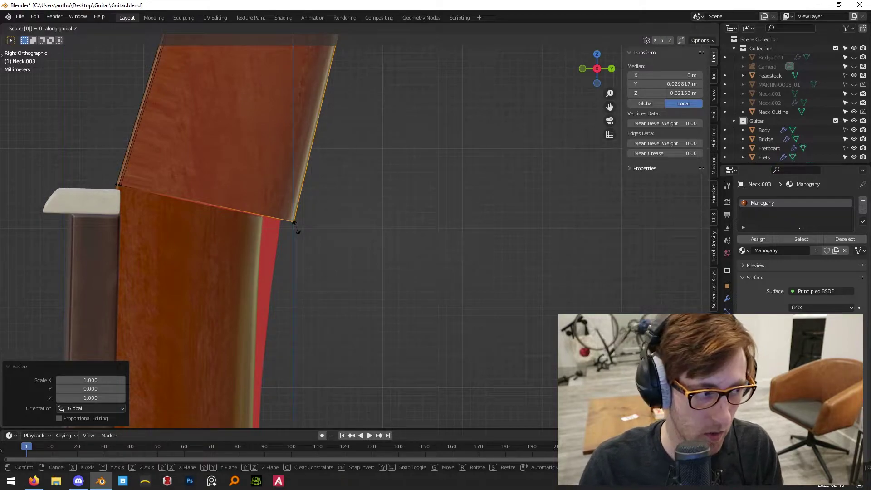
key(Return)
Flatten the back vertices of the loop just below the headstock's top end by scaling them to 0 along Z.
scroll(311, 234, down, 6)
shift+middle_drag(422, 77, 363, 259)
shift+middle_drag(422, 50, 370, 237)
scroll(366, 239, up, 6)
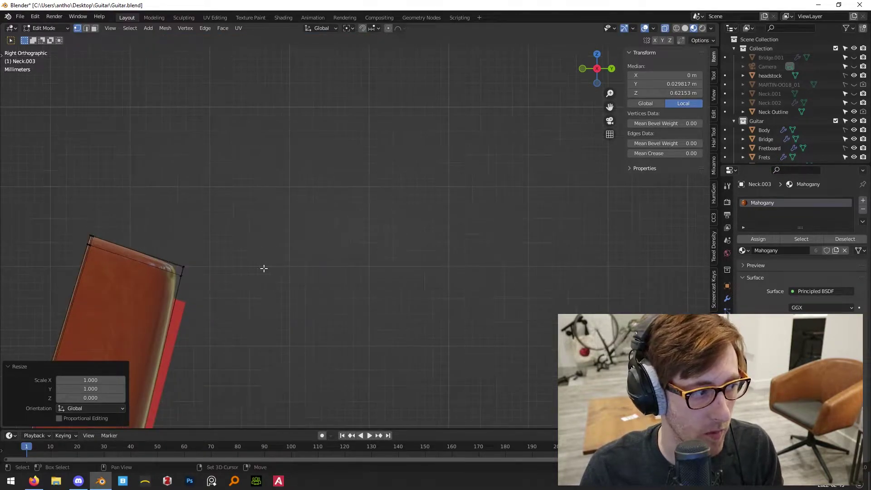
shift+middle_drag(268, 269, 471, 226)
scroll(461, 258, up, 7)
drag(474, 279, 546, 316)
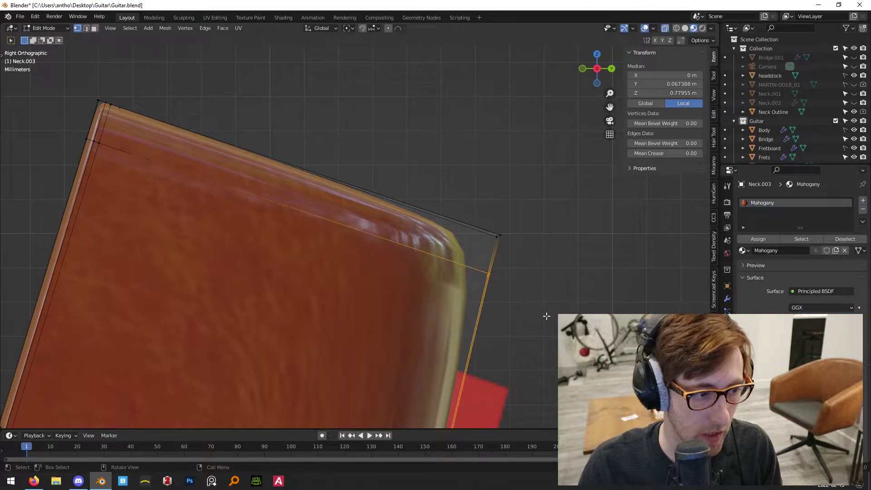
key(s)
key(z)
key(0)
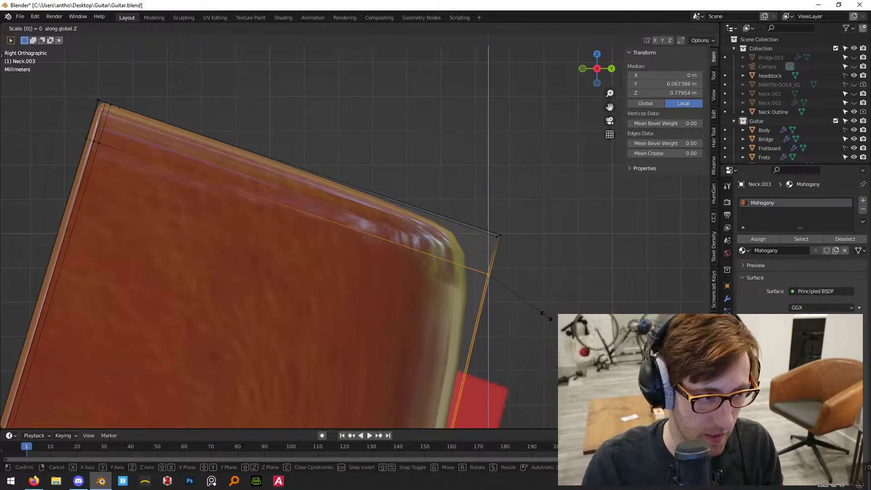
key(Return)
key(s)
key(y)
key(Escape)
Flatten the back vertices at the headstock's top end by scaling them to 0 along Z and along Y.
drag(478, 211, 522, 238)
scroll(493, 188, up, 2)
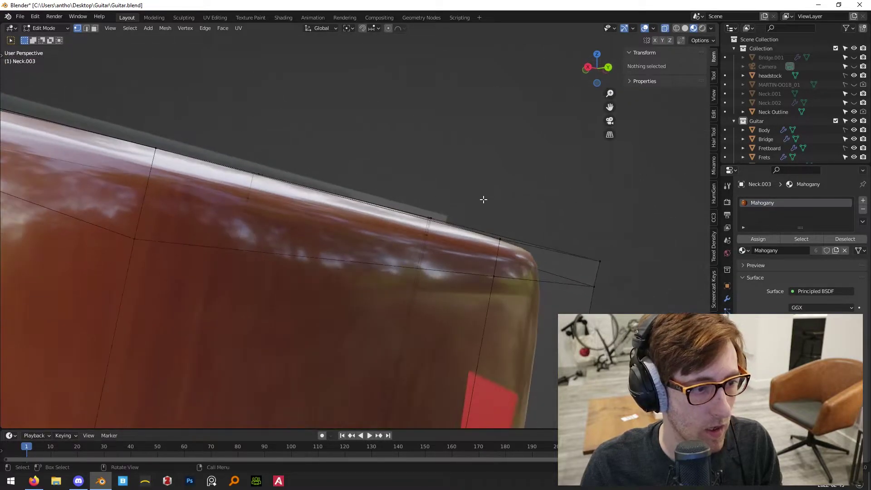
scroll(483, 200, up, 3)
scroll(496, 232, down, 5)
drag(468, 238, 469, 237)
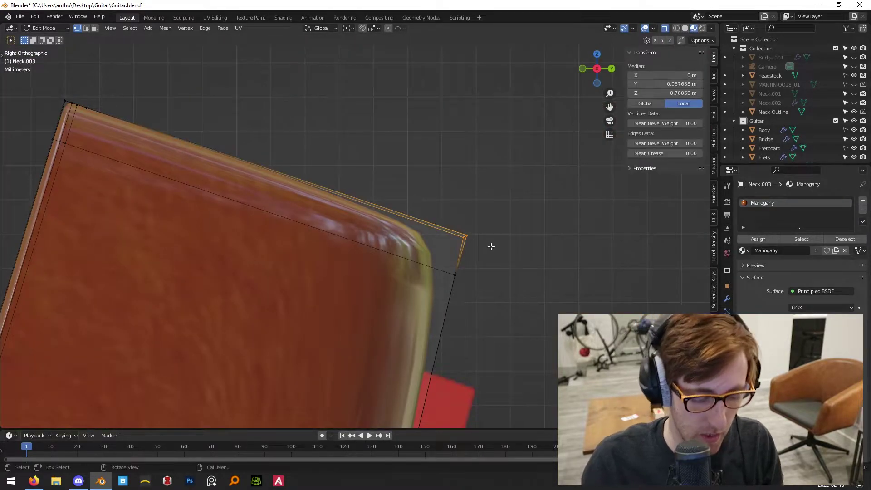
key(s)
key(z)
key(Return)
key(s)
key(y)
key(0)
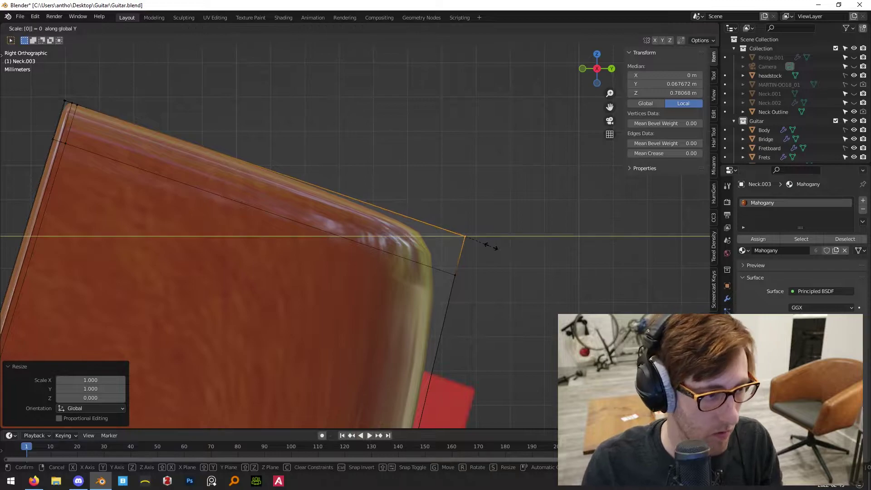
key(Return)
Examine the flattened headstock in perspective and from the front against the Martin reference, with its modifier settings displayed.
shift+middle_drag(212, 104, 397, 227)
key(Tab)
scroll(377, 153, down, 3)
key(Tab)
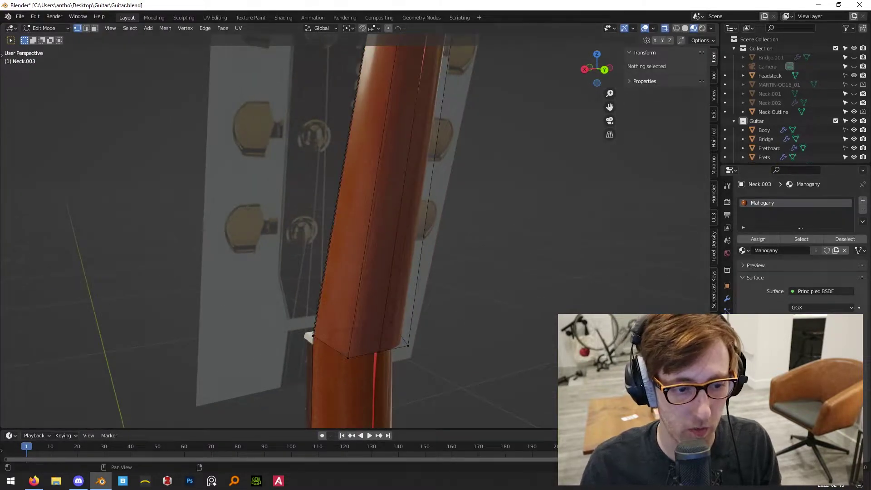
click(728, 299)
middle_drag(456, 216, 469, 223)
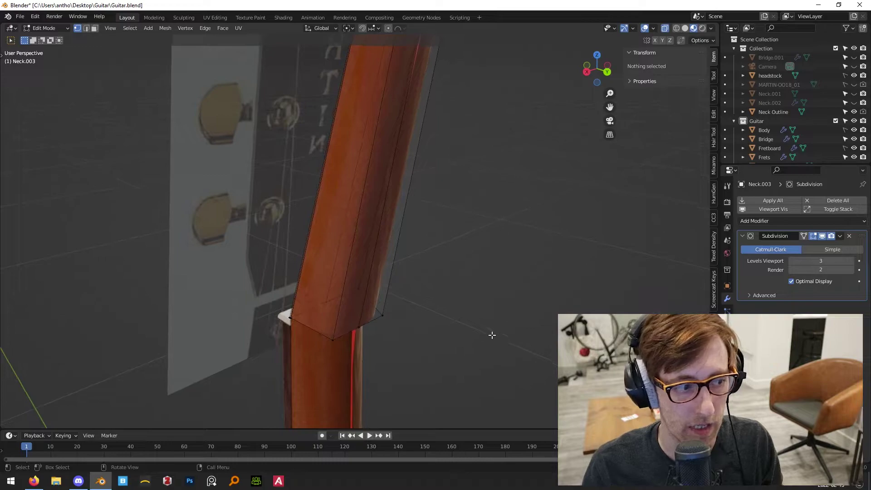
middle_drag(482, 131, 397, 221)
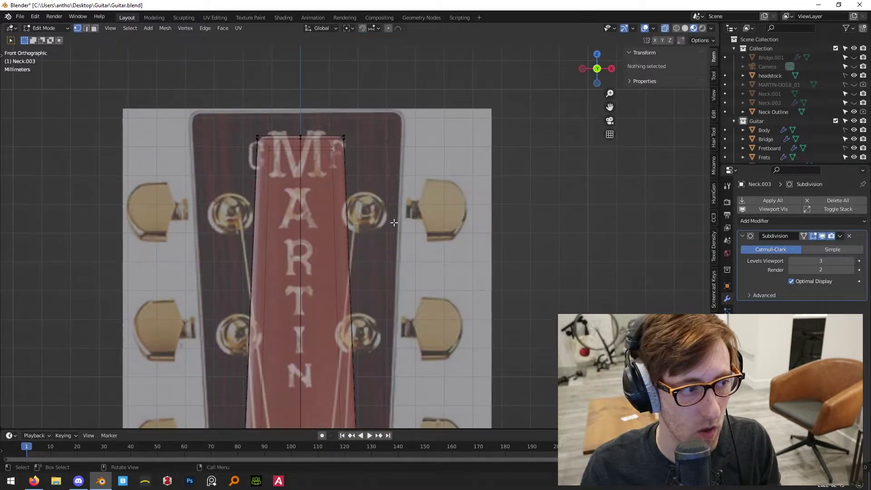
key(KP_1)
key(Tab)
scroll(366, 218, up, 2)
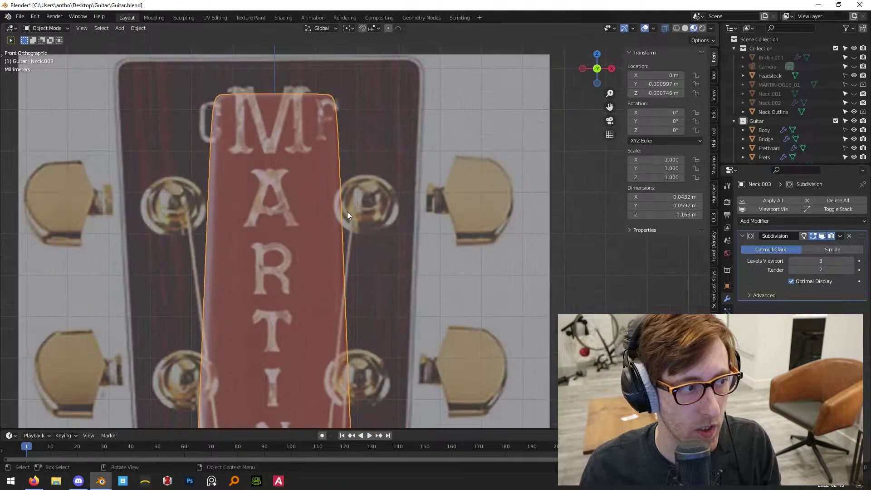
scroll(327, 225, down, 3)
shift+middle_drag(308, 236, 364, 194)
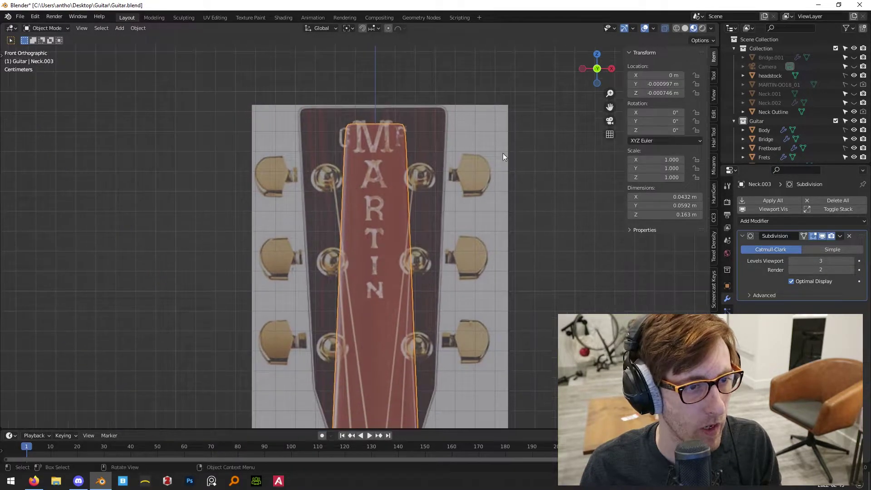
Hide the headstock reference and raise the back base vertices along Z to about 0.626 m, level with the front base edge.
click(854, 75)
key(Tab)
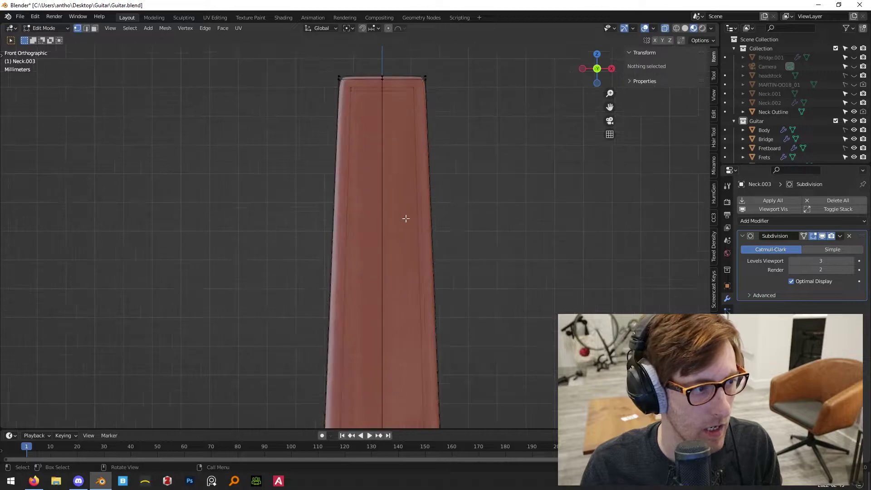
scroll(414, 272, up, 6)
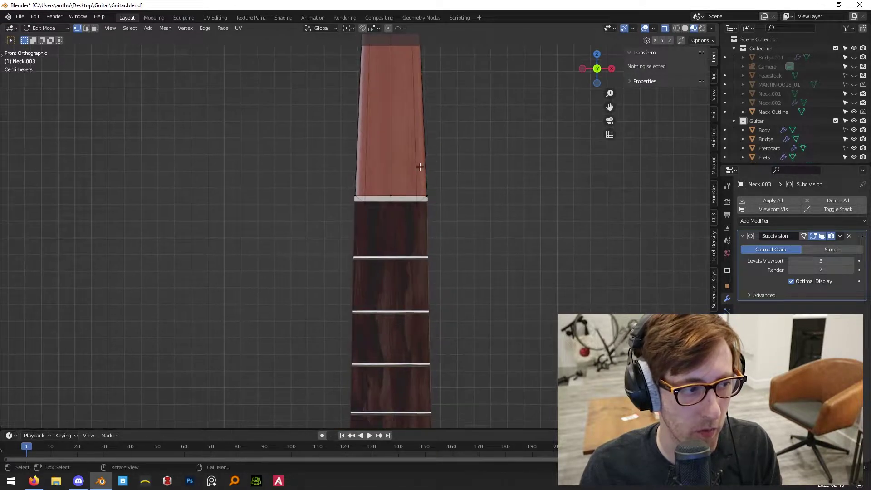
shift+middle_drag(426, 143, 449, 232)
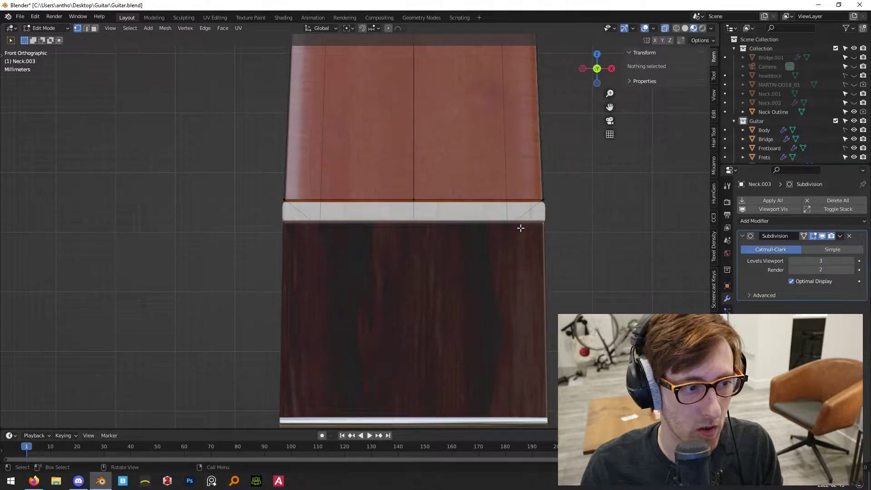
drag(290, 208, 616, 267)
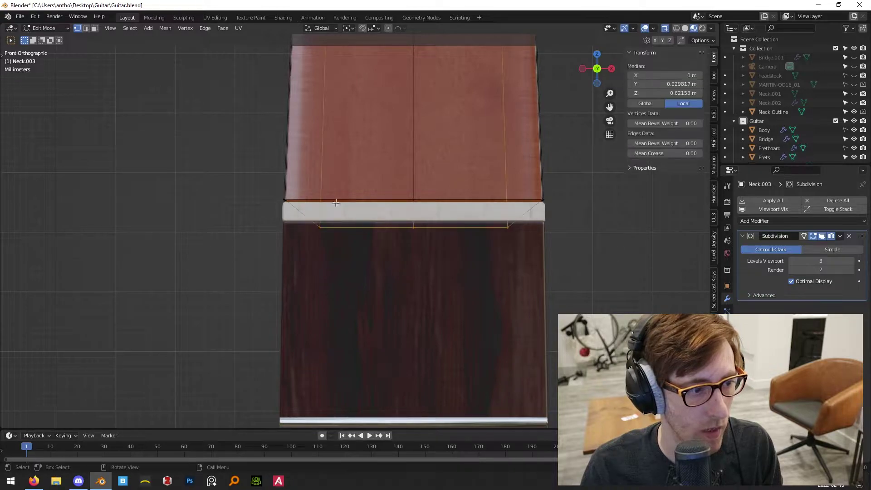
key(g)
key(z)
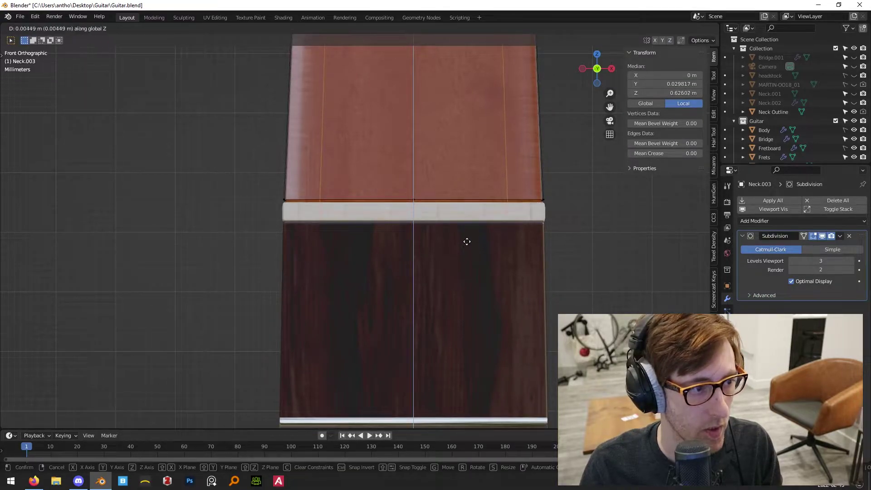
click(467, 241)
Widen the back corner vertices at the headstock's base by scaling them 1.377 along X to match the front width.
drag(502, 180, 519, 211)
shift+drag(315, 186, 330, 216)
key(s)
key(x)
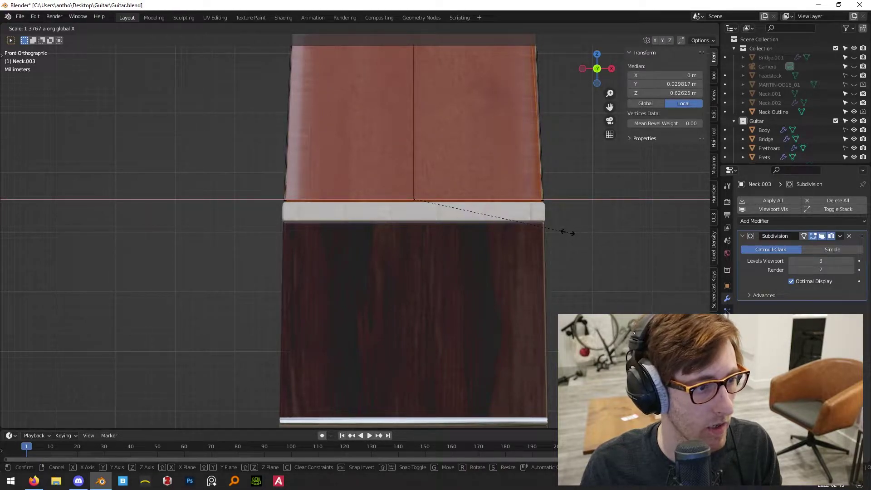
click(566, 232)
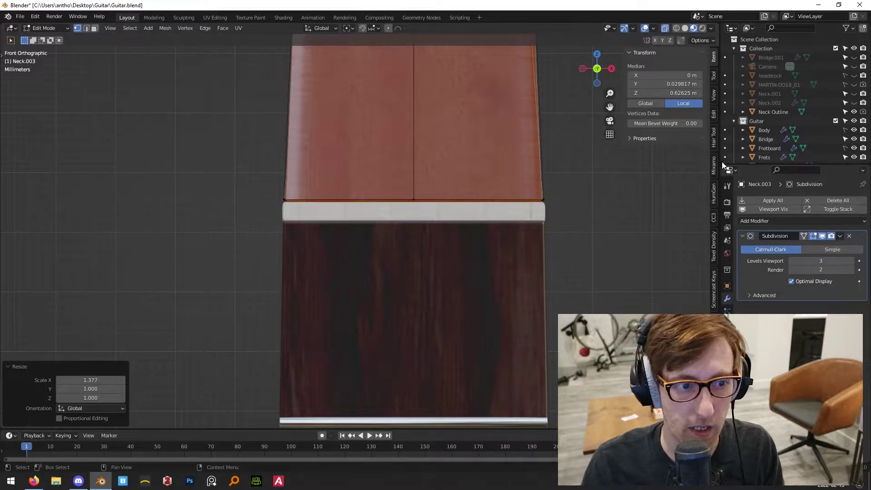
Turn on the Screencast Keys display for the viewport.
click(715, 289)
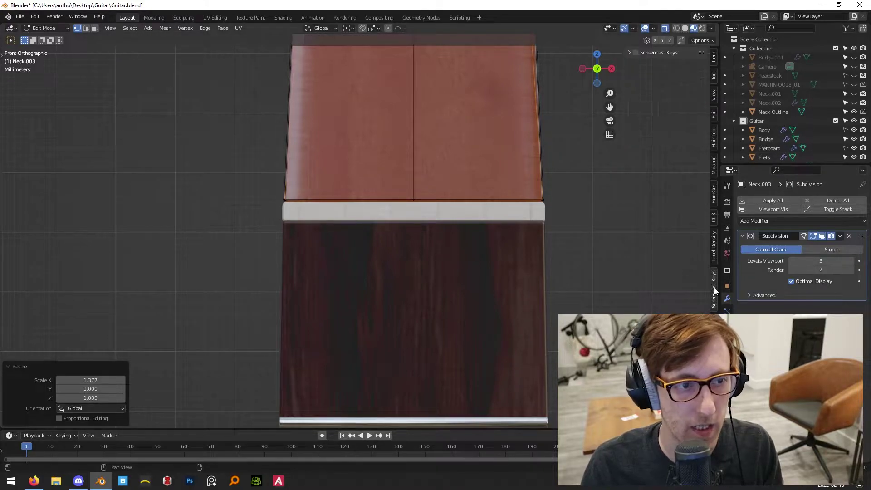
click(636, 52)
key(Tab)
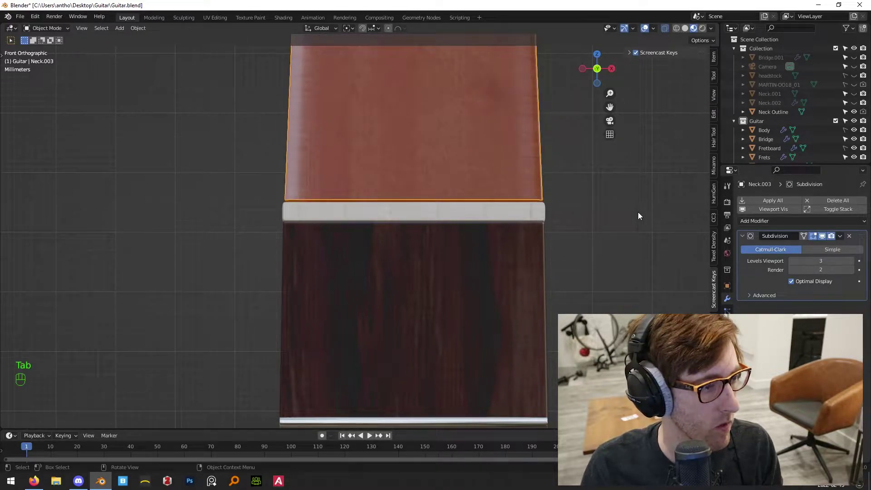
key(Tab)
Raise the back vertices at the headstock's top end along Z until they are level with the front vertices.
shift+middle_drag(462, 62, 500, 318)
scroll(468, 177, down, 4)
shift+middle_drag(479, 63, 483, 236)
shift+middle_drag(473, 160, 474, 241)
scroll(463, 203, up, 6)
drag(365, 129, 564, 192)
key(g)
key(z)
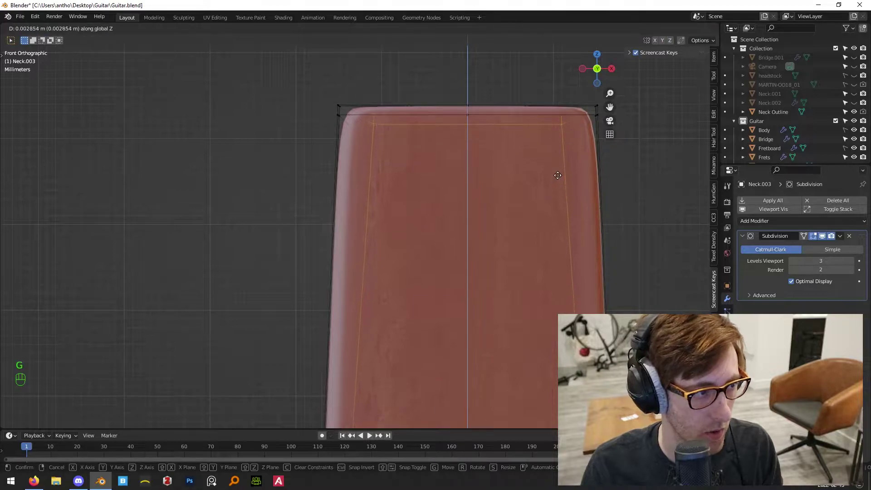
click(555, 167)
Widen the back corner vertices at the headstock's top end along X to match the front width.
drag(370, 69, 390, 139)
key(s)
key(x)
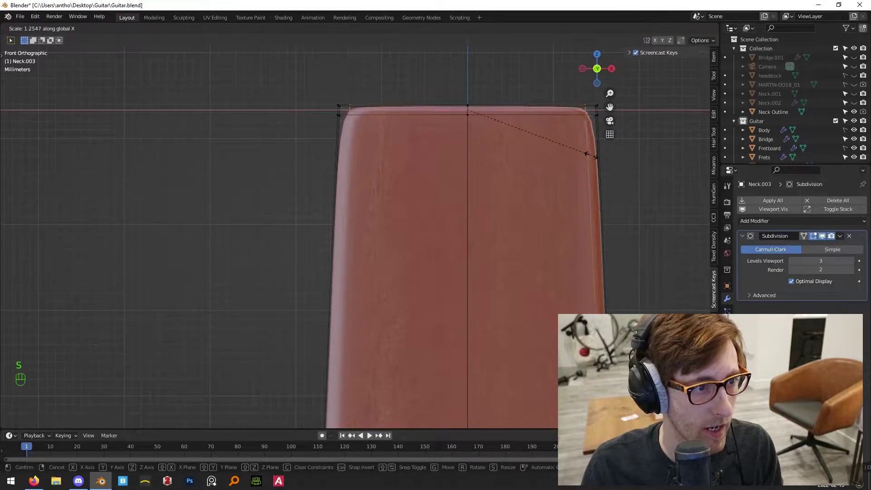
click(608, 160)
key(s)
click(622, 222)
Move all vertices of the headstock's top end down in side view toward the end of the neck outline.
middle_drag(624, 224, 467, 176)
key(KP_3)
key(KP_1)
key(KP_3)
scroll(412, 183, down, 2)
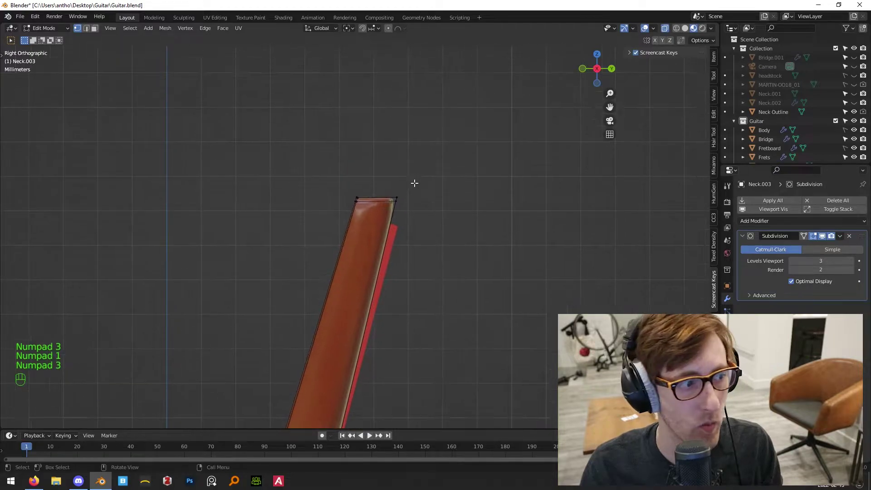
scroll(412, 183, up, 4)
key(KP_3)
key(KP_3)
drag(317, 101, 459, 185)
key(g)
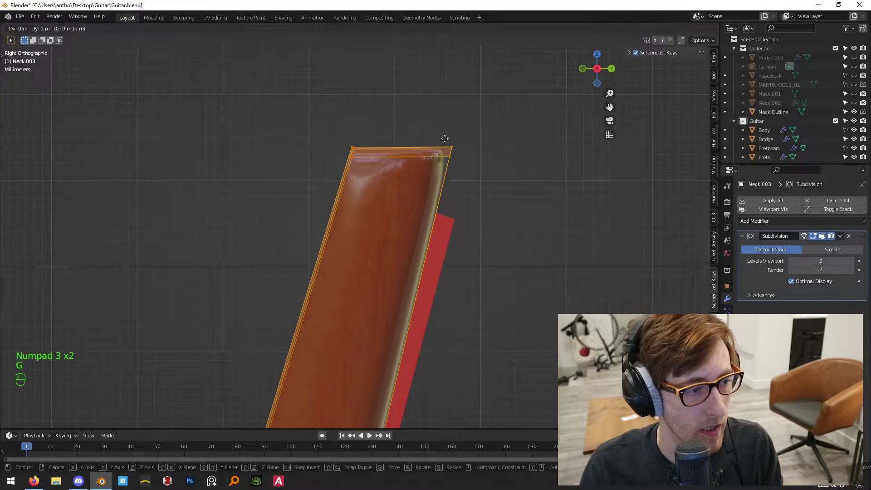
click(448, 181)
Move the back vertices of the top end by Y -0.000317 m and Z -0.003805 m onto the neck outline's corner.
drag(436, 160, 481, 248)
key(g)
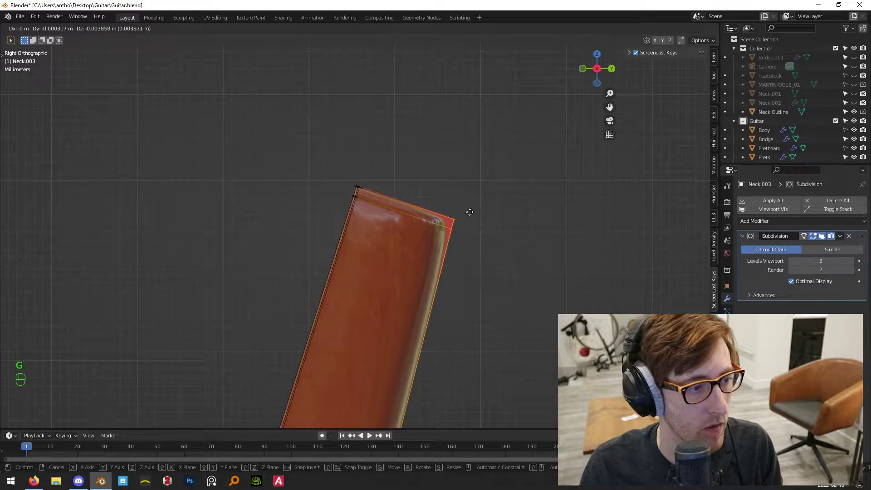
click(470, 211)
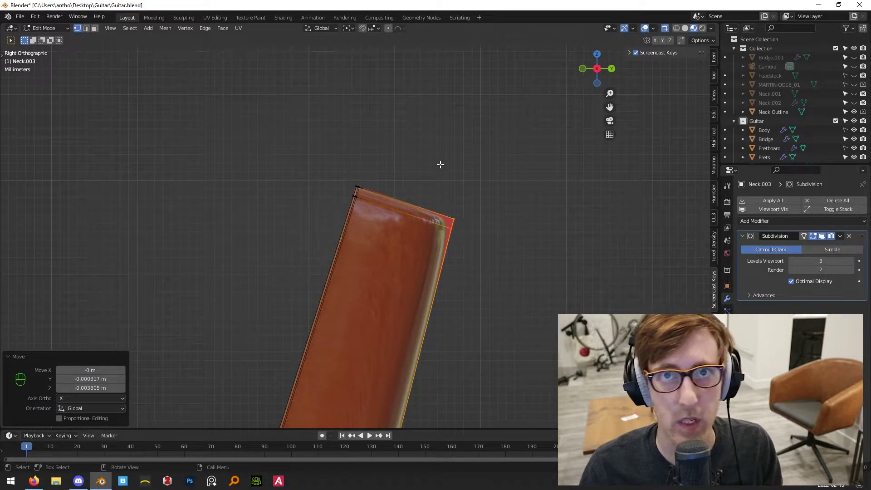
middle_drag(472, 185, 434, 202)
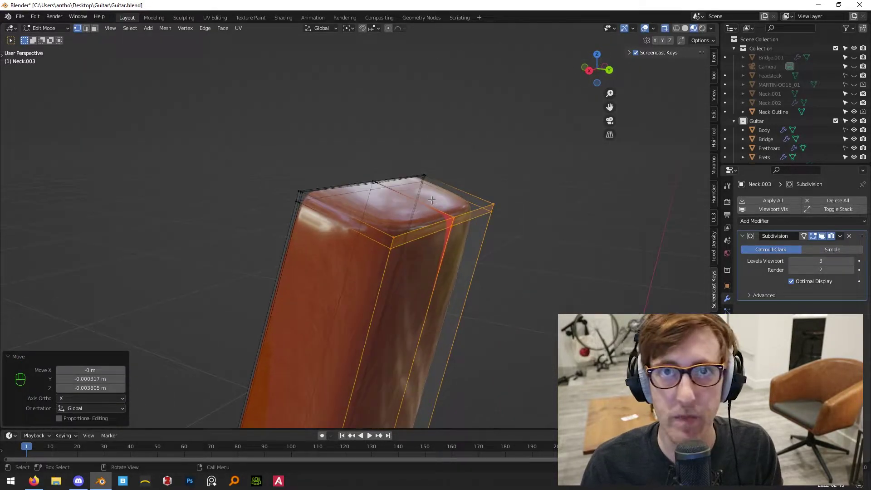
middle_drag(483, 219, 439, 240)
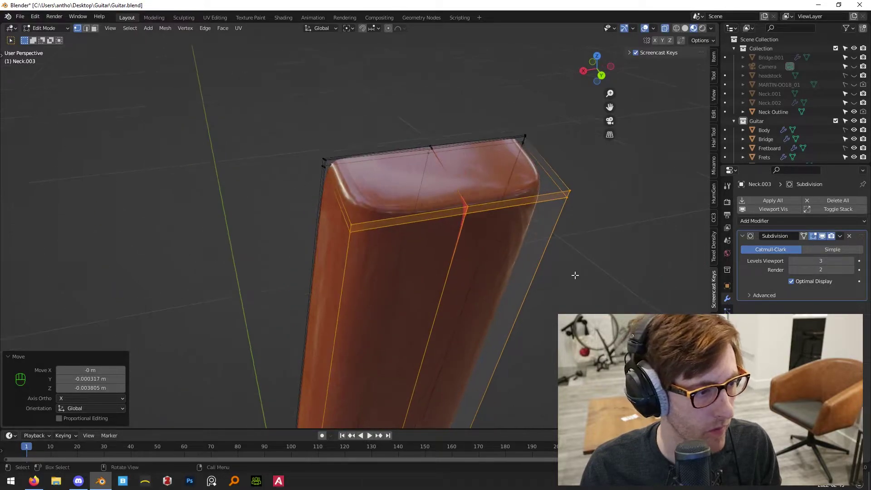
Add a lengthwise loop cut near each side edge of the headstock, sliding the second with factor -0.873, to sharpen the sides.
key(Tab)
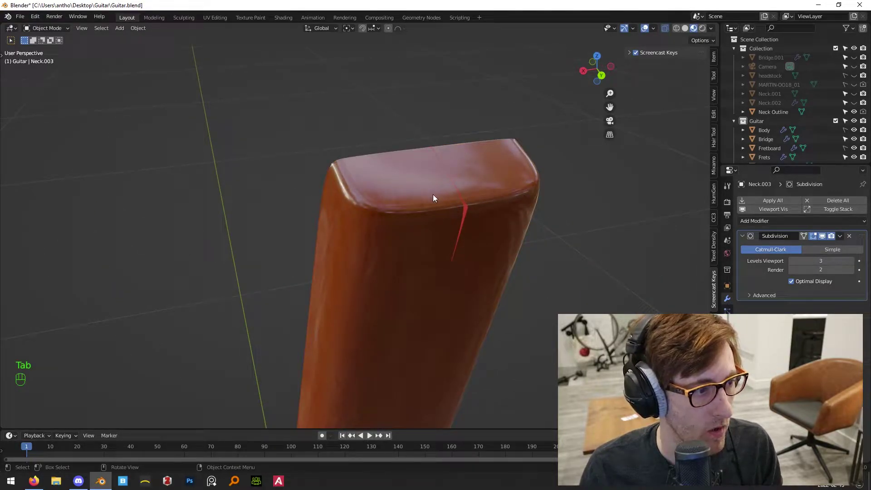
key(Tab)
middle_drag(433, 199, 400, 218)
key(ctrl+r)
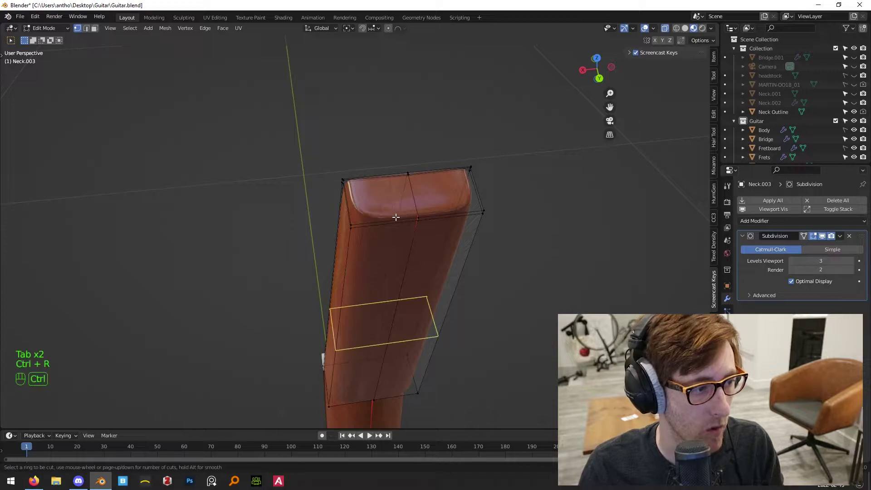
click(359, 207)
click(350, 206)
key(ctrl+r)
click(431, 212)
click(463, 211)
Add a loop cut around the headstock's sides and slide it close to the back face to sharpen the back edges.
middle_drag(463, 211, 422, 254)
key(ctrl+r)
click(415, 266)
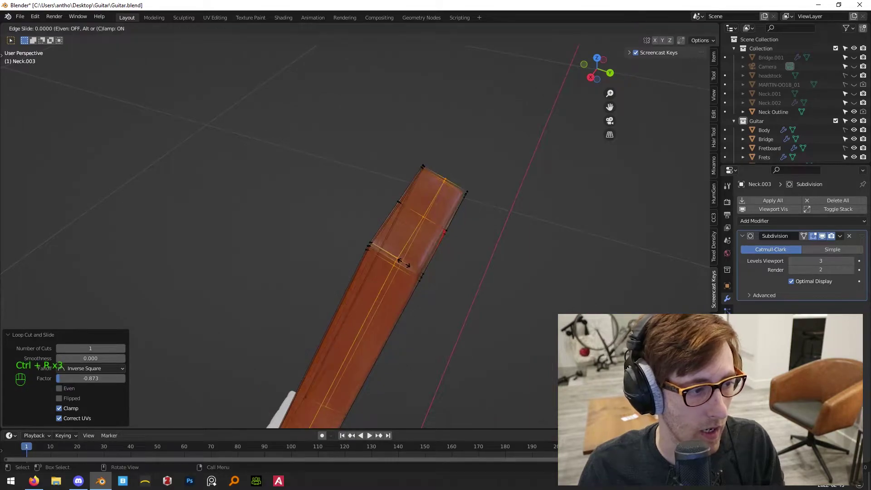
click(431, 272)
Examine the squared headstock from several angles, including how its base meets the neck and the neck outline.
key(Tab)
middle_drag(364, 226, 401, 155)
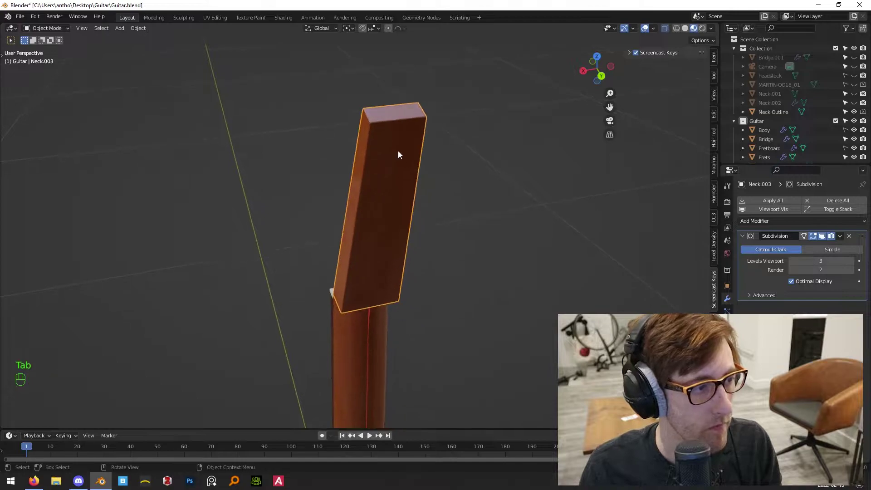
middle_drag(368, 182, 415, 219)
key(KP_1)
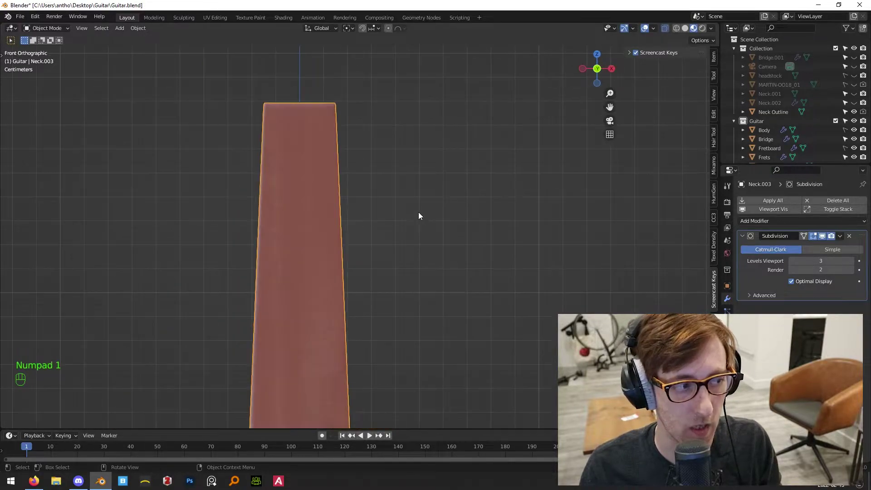
shift+middle_drag(323, 316, 330, 280)
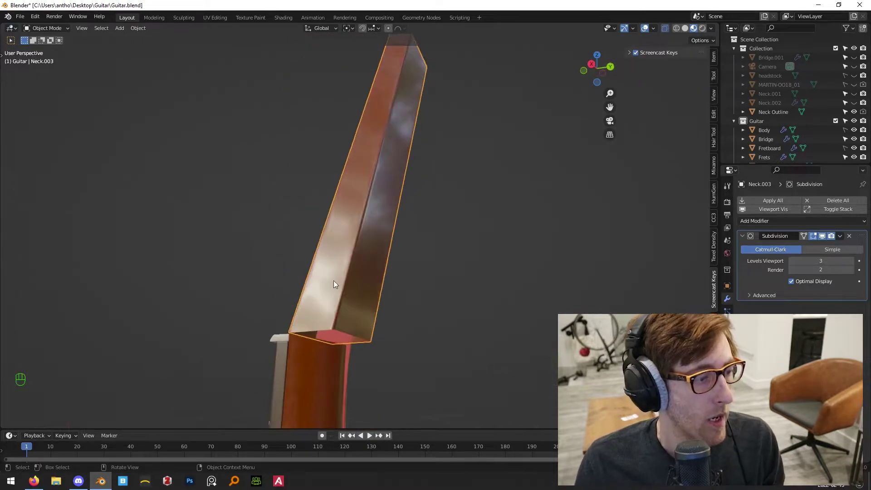
key(KP_1)
key(KP_3)
scroll(364, 253, up, 3)
key(Tab)
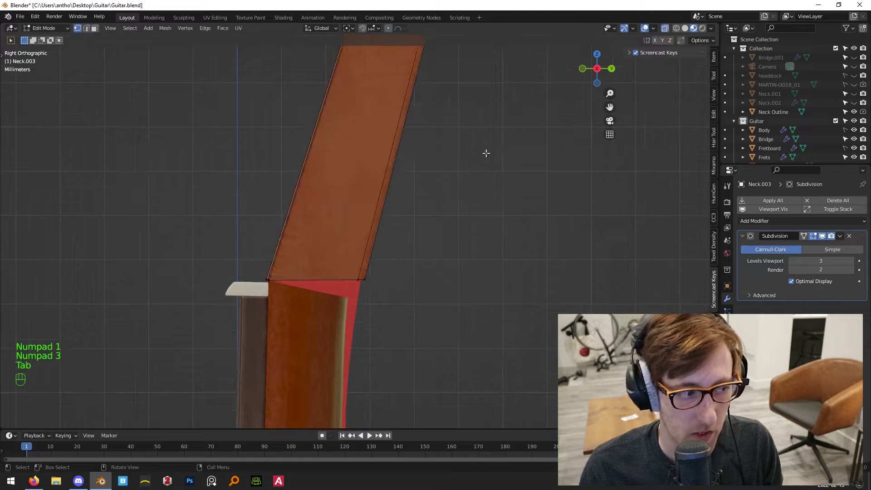
middle_drag(522, 200, 538, 207)
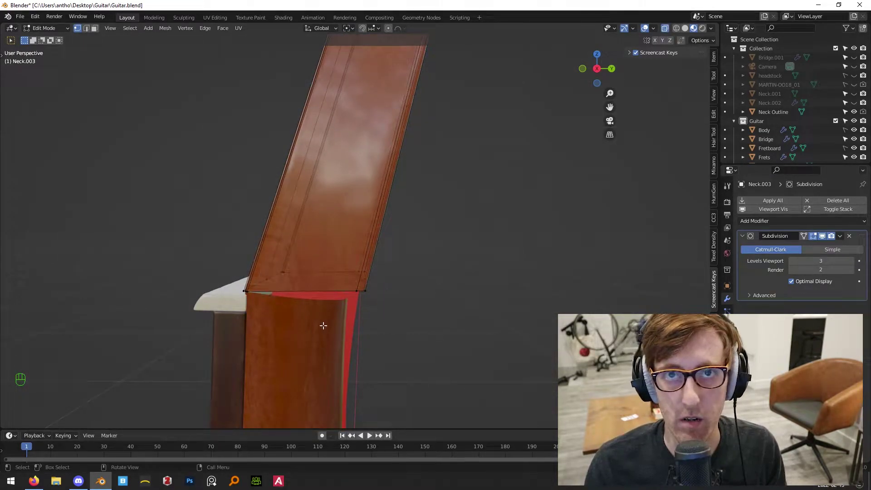
key(Tab)
key(Tab)
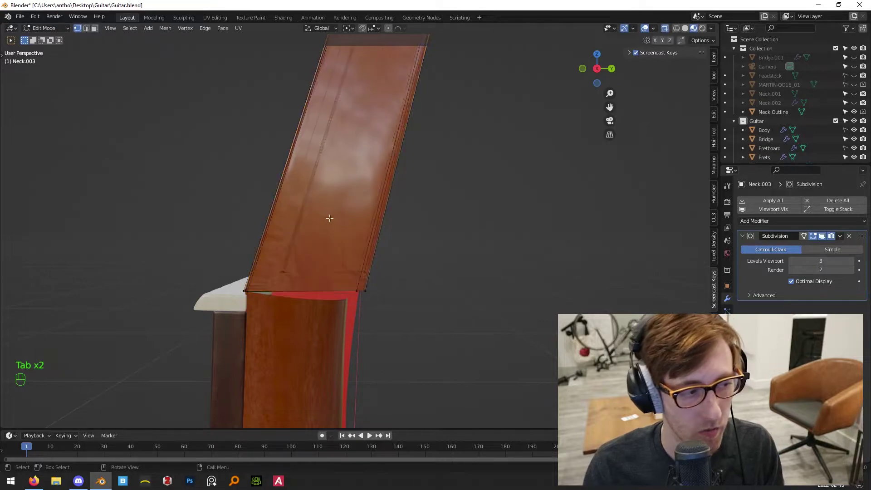
scroll(359, 259, up, 3)
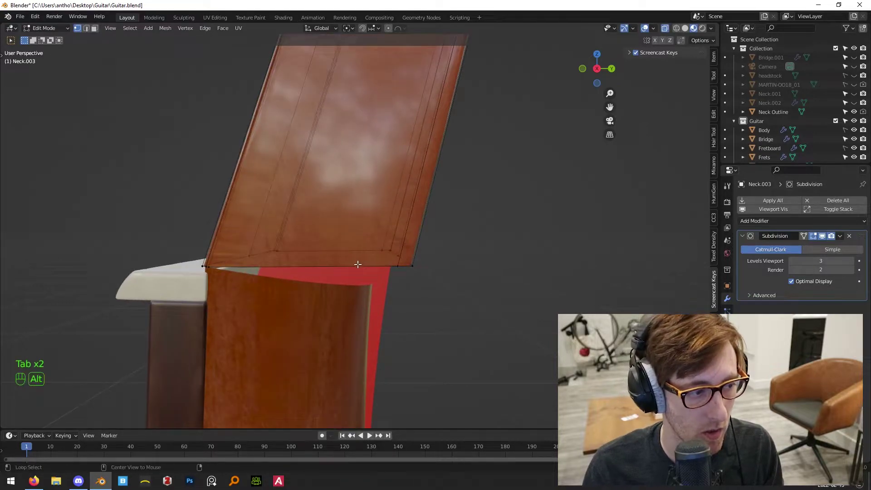
Select the edge loop at the headstock's base and read its vertex count, toggling Scene Statistics off and back on.
key(a)
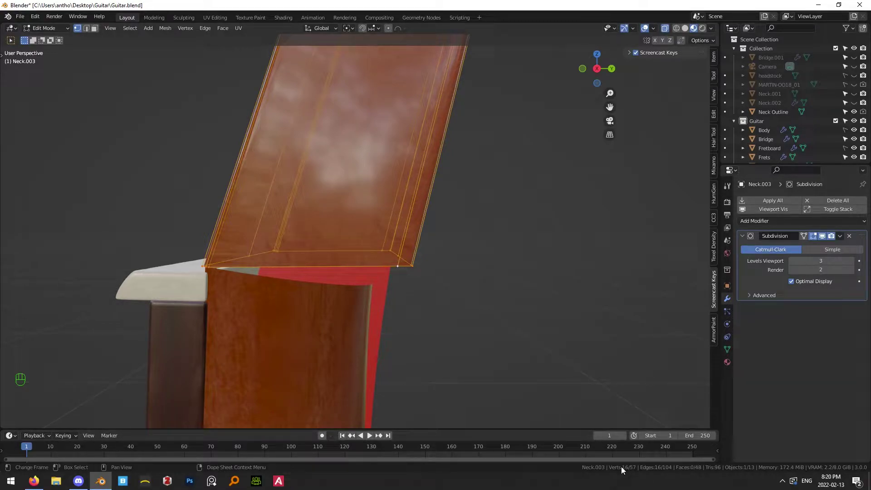
right_click(674, 466)
click(674, 467)
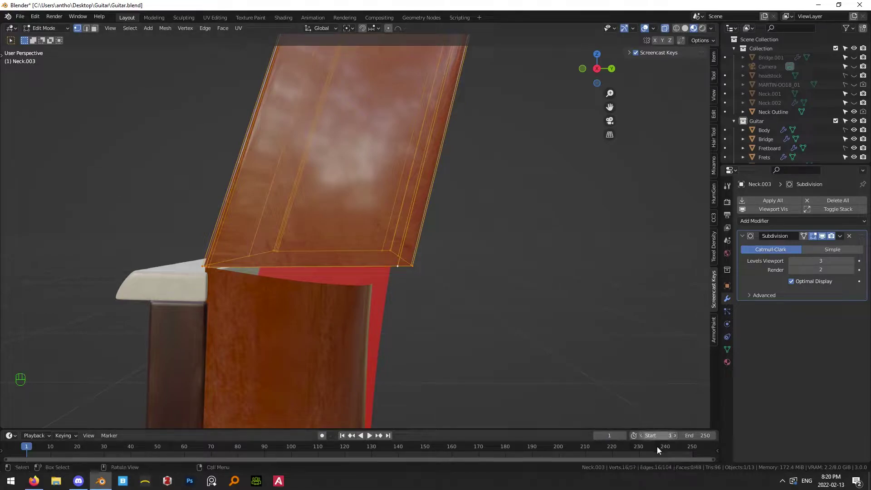
right_click(636, 469)
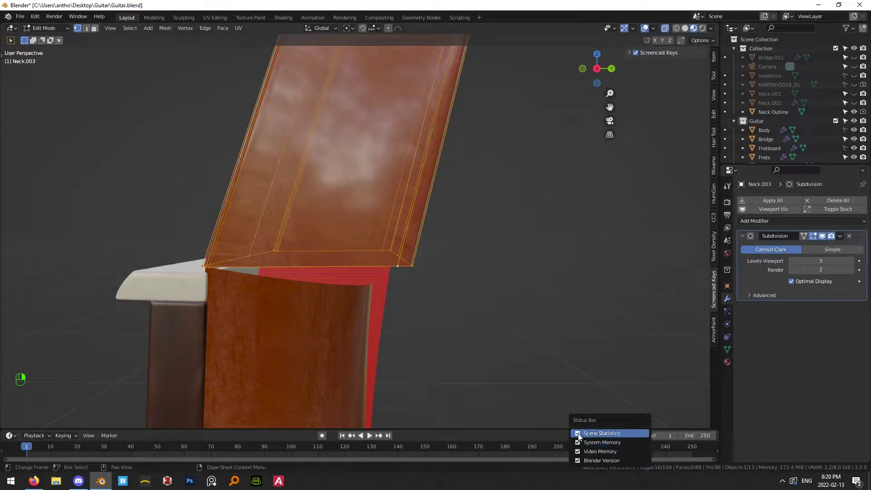
click(578, 434)
right_click(658, 470)
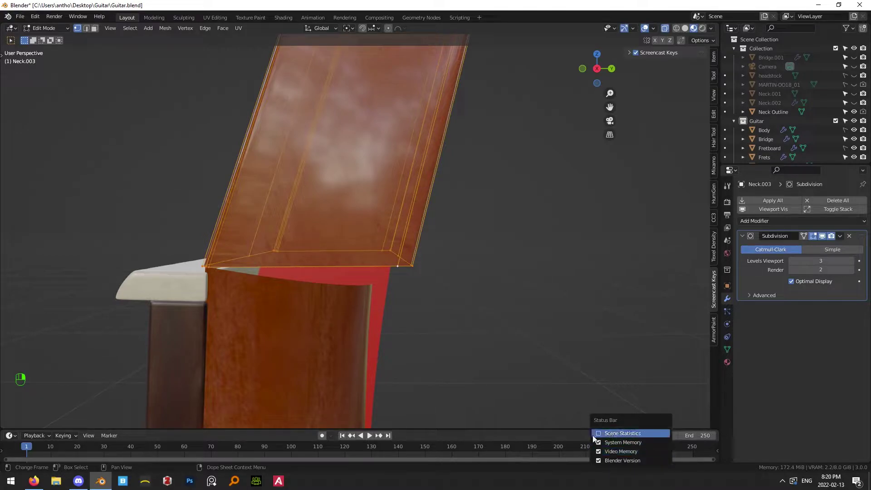
click(598, 434)
Check the vertex count of the neck's top edge loop for comparison with the headstock's base.
key(Tab)
click(287, 325)
shift+middle_drag(288, 325, 425, 264)
key(Tab)
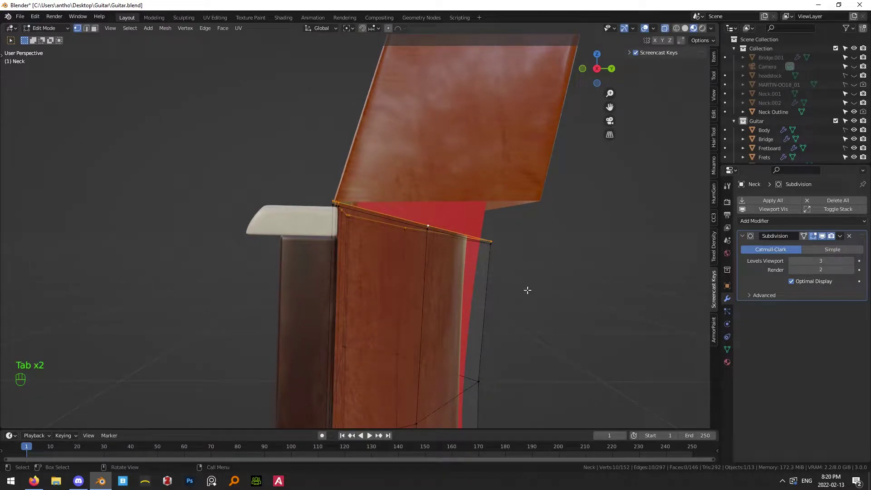
middle_drag(564, 246, 509, 255)
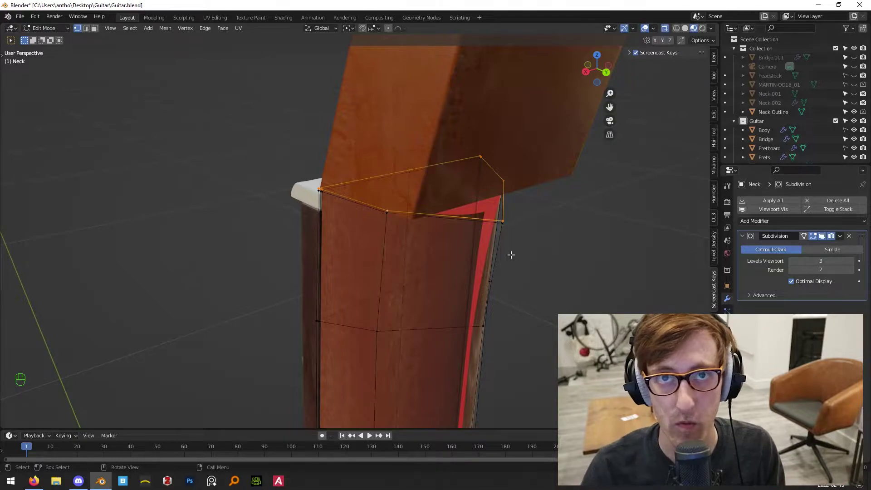
Add three centred lengthwise loop cuts between the neck's existing edges, leaving each one unslid.
middle_drag(400, 251, 475, 163)
key(ctrl+r)
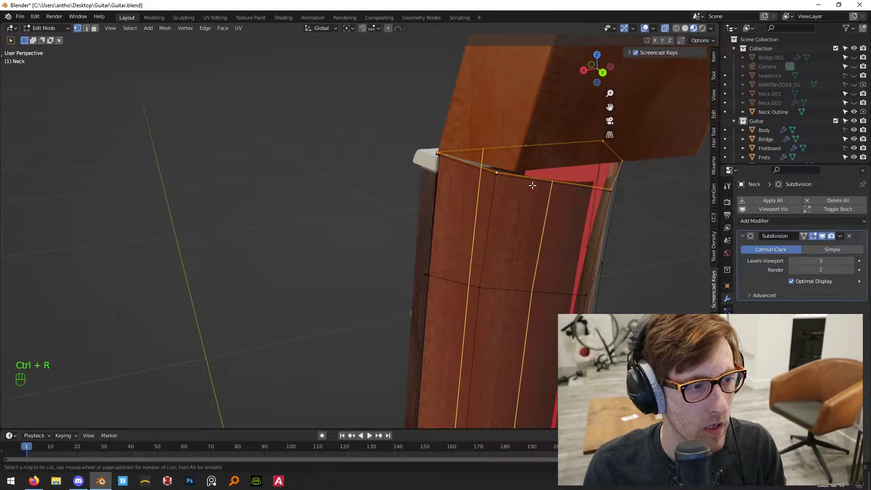
click(533, 185)
right_click(532, 185)
middle_drag(601, 225, 560, 222)
key(ctrl+r)
click(651, 182)
right_click(651, 181)
middle_drag(531, 193, 609, 199)
key(ctrl+r)
click(489, 170)
right_click(489, 171)
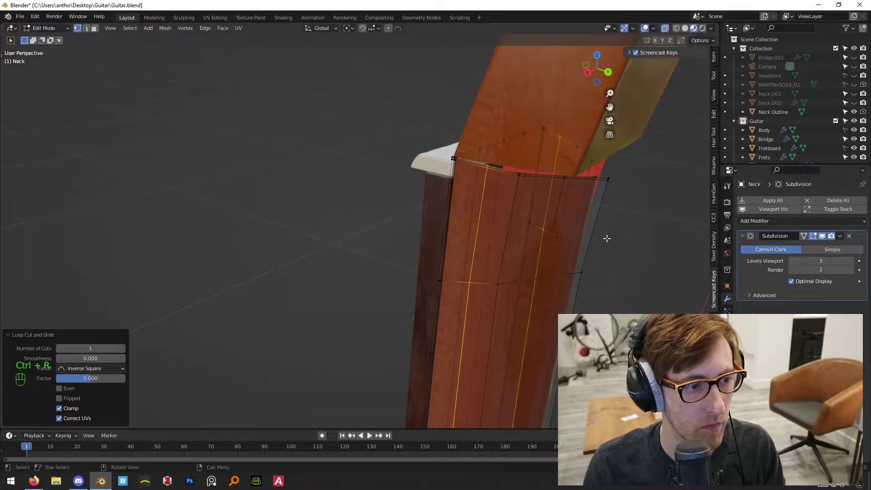
click(638, 260)
shift+middle_drag(621, 259, 530, 266)
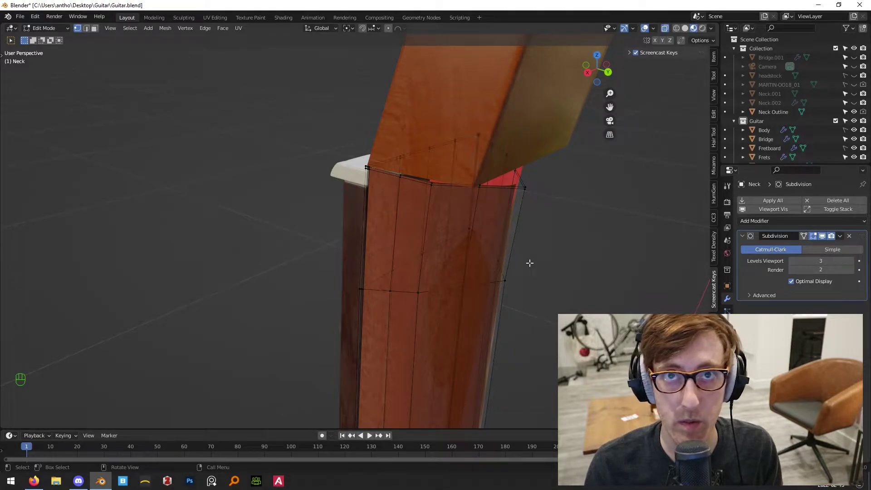
Move the new loops beside the neck's back centreline by Y 0.001826 m, along the straight section above the heel only.
key(Tab)
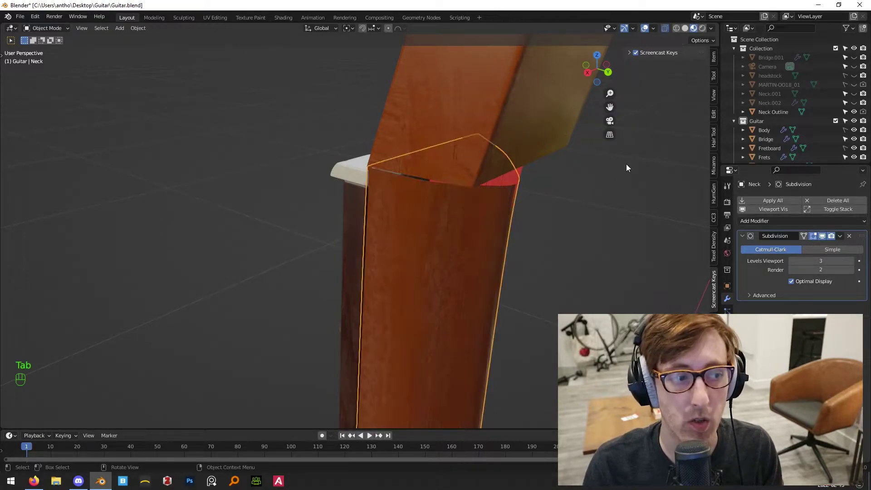
middle_drag(507, 200, 553, 216)
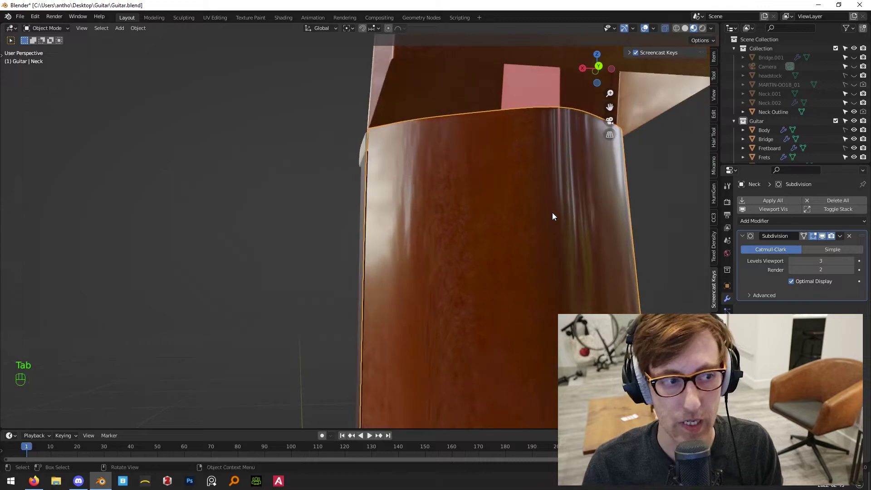
key(Tab)
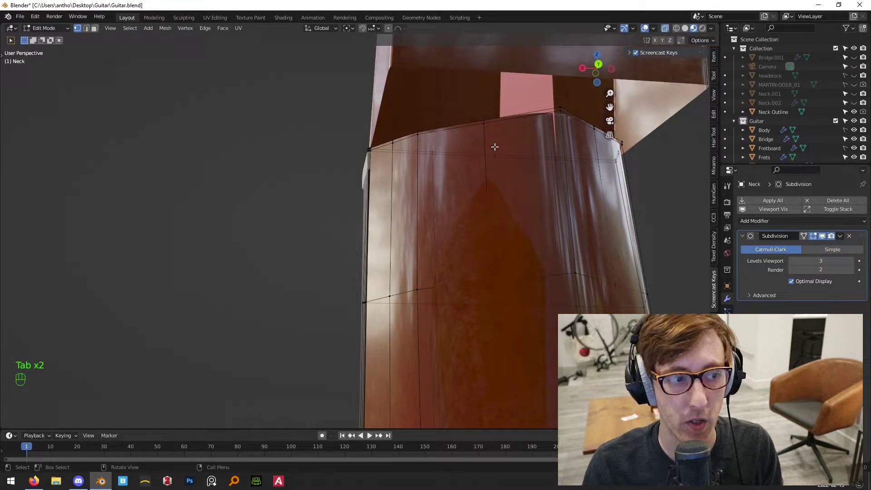
scroll(496, 182, down, 5)
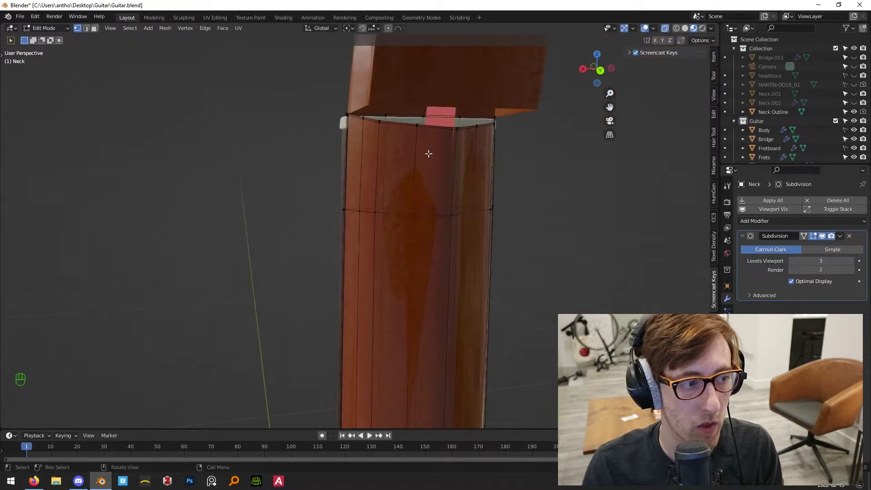
alt+click(426, 139)
middle_drag(393, 176, 475, 189)
key(KP_1)
key(KP_3)
key(KP_1)
scroll(471, 189, down, 5)
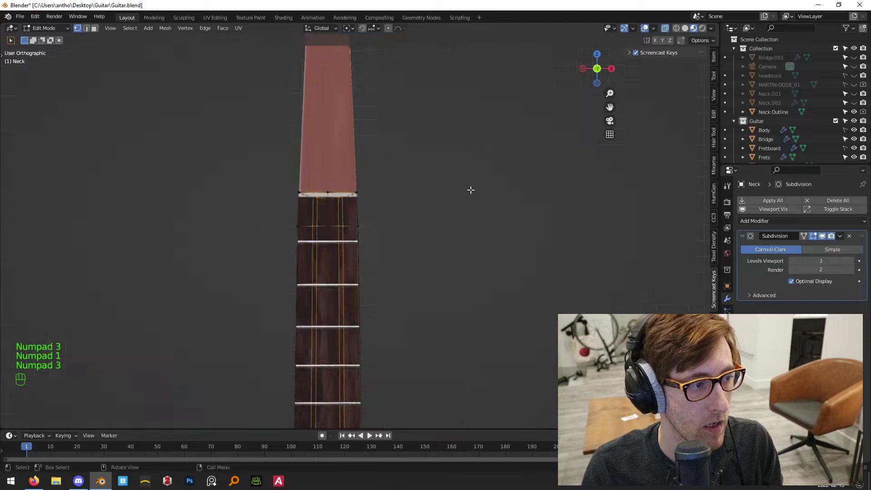
key(KP_3)
ctrl+drag(311, 111, 427, 348)
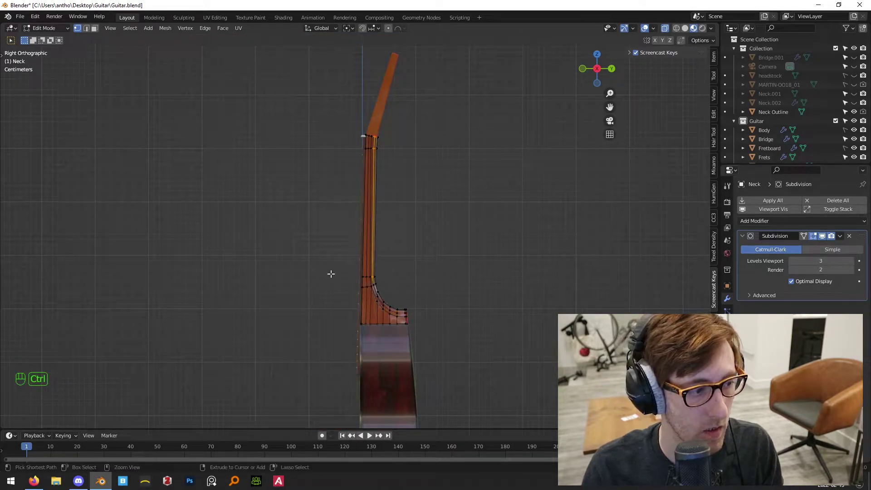
scroll(349, 273, up, 5)
middle_drag(535, 296, 449, 333)
mouse_move(485, 301)
middle_down()
mouse_move(461, 298)
mouse_move(472, 304)
middle_up()
key(KP_7)
scroll(492, 259, up, 2)
shift+middle_drag(492, 259, 446, 260)
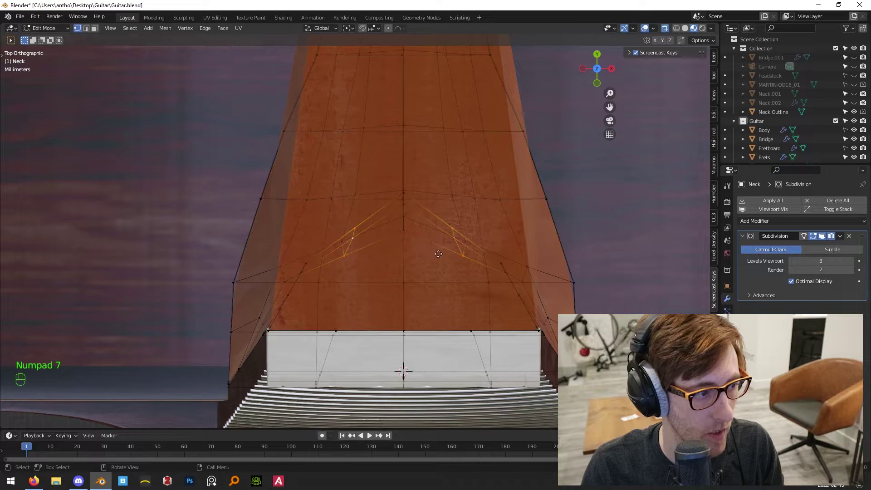
key(g)
key(y)
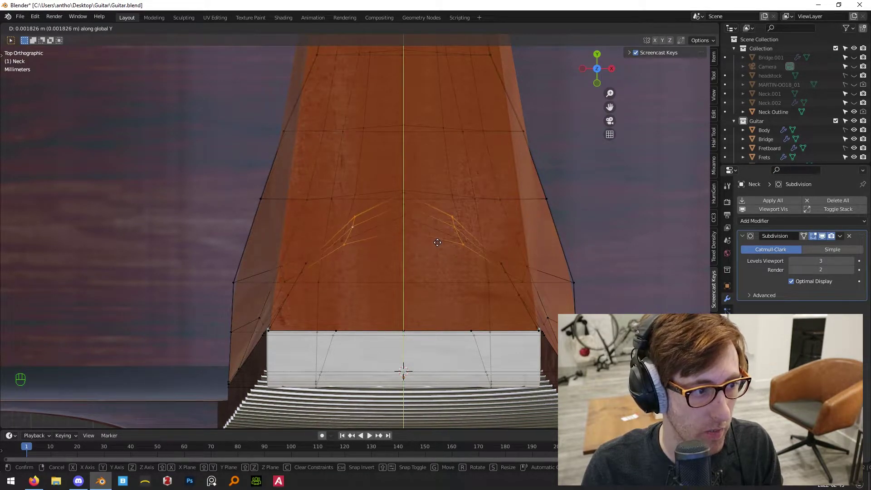
click(437, 242)
Widen the same pair of back loops by scaling them outward along X to round the neck's profile.
middle_drag(438, 243, 450, 213)
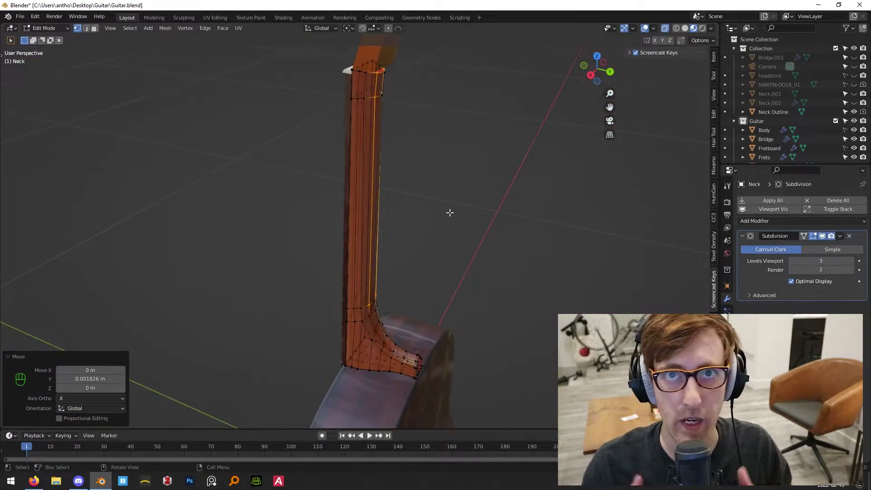
scroll(442, 210, up, 5)
middle_drag(416, 214, 401, 275)
key(Tab)
click(402, 274)
shift+middle_drag(511, 244, 459, 298)
scroll(459, 298, up, 5)
middle_drag(450, 261, 434, 263)
click(430, 284)
key(Tab)
key(s)
key(x)
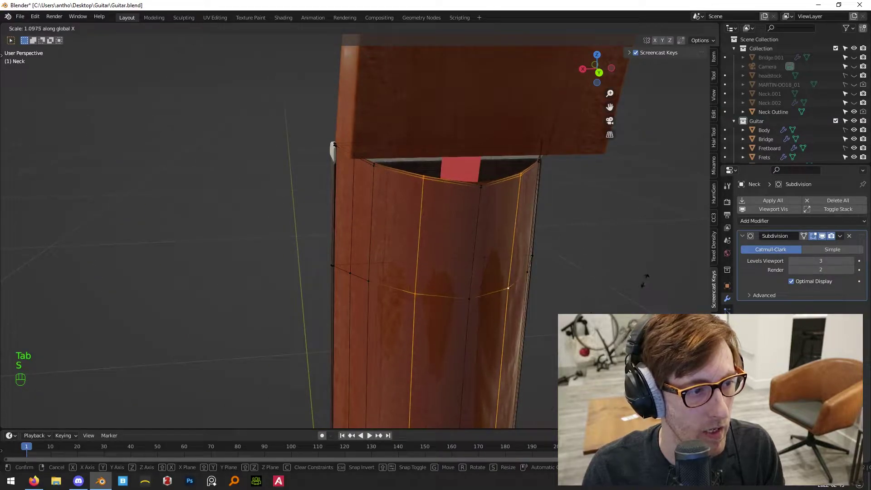
click(657, 275)
Scale the new loops near the neck's front side edges by 1.010 along X, limited to the straight section above the heel.
middle_drag(391, 262, 410, 237)
shift+middle_drag(454, 263, 522, 254)
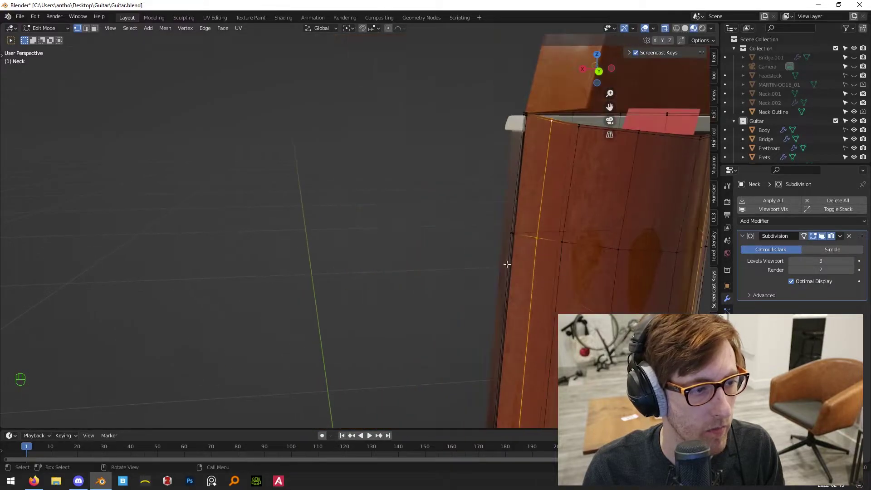
key(KP_1)
key(KP_3)
scroll(424, 328, down, 2)
shift+middle_drag(424, 329, 465, 224)
scroll(422, 282, down, 2)
shift+middle_drag(422, 282, 422, 187)
ctrl+drag(293, 211, 533, 374)
scroll(445, 179, up, 9)
middle_drag(513, 252, 499, 273)
shift+middle_drag(498, 274, 417, 288)
scroll(581, 201, up, 2)
key(s)
key(x)
click(619, 244)
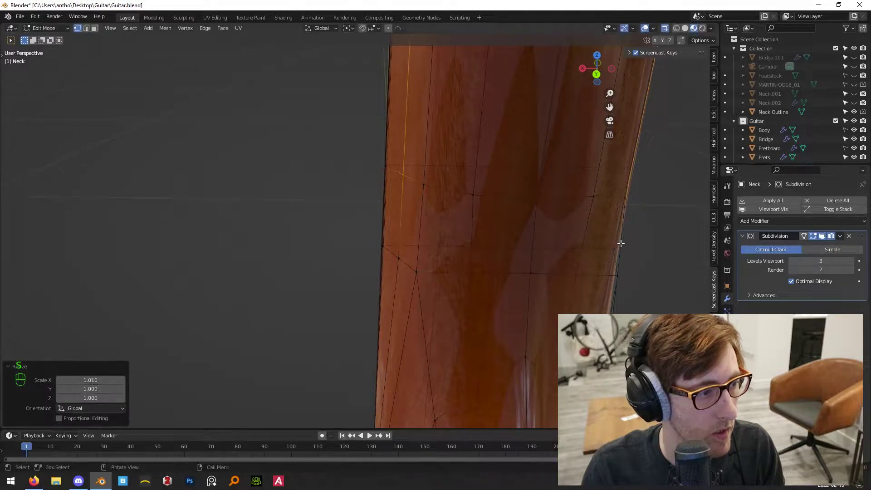
Move the side loops toward the neck's back along Y in two shifts, 0.000927 m and 0.00059 m.
middle_drag(620, 244, 551, 241)
key(g)
key(y)
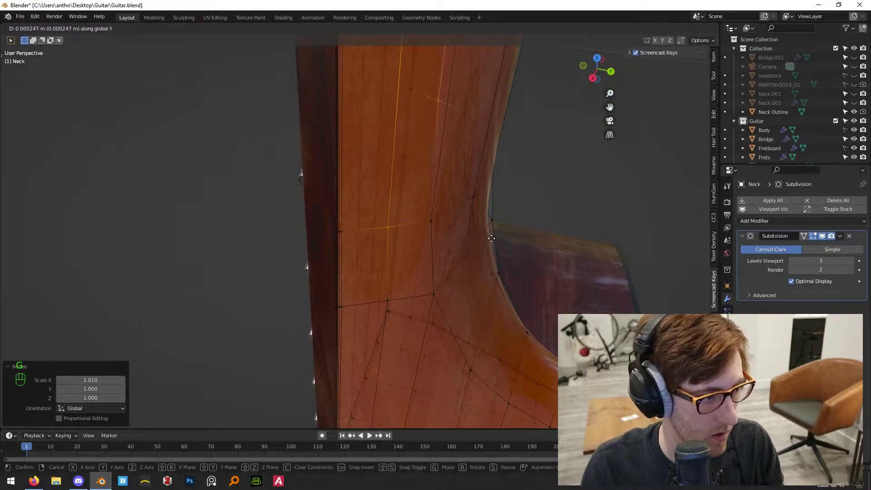
click(524, 248)
key(KP_3)
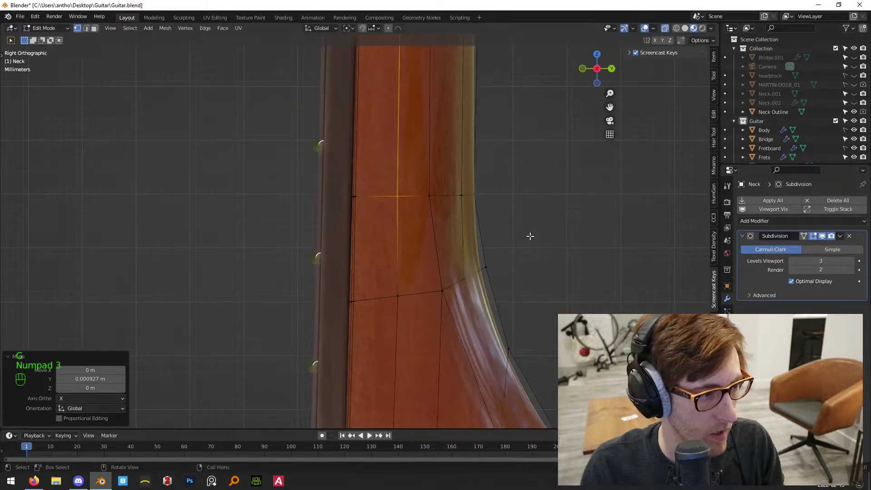
key(g)
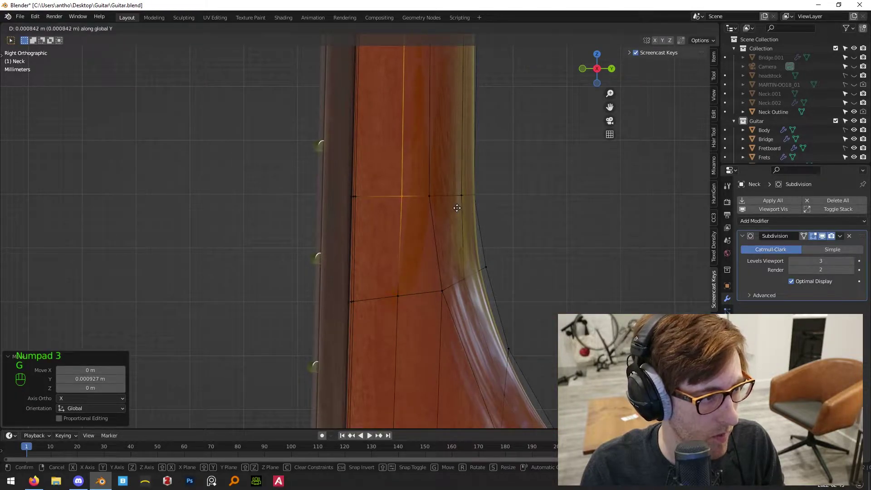
click(458, 209)
Scale the side loops slightly outward along X once more to fill out the neck's curve.
middle_drag(457, 208, 629, 246)
key(KP_3)
key(KP_1)
key(KP_3)
key(s)
key(x)
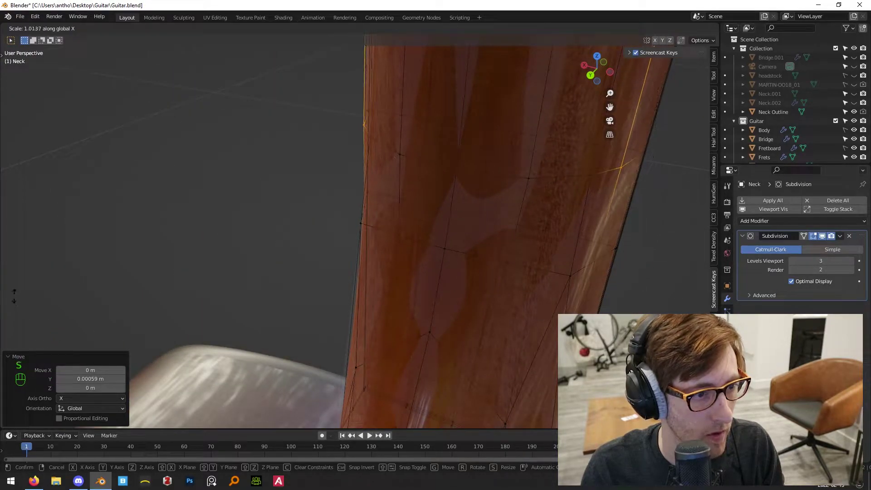
click(211, 278)
Examine the smoothed neck surface from the heel up to the headstock joint.
key(Tab)
click(278, 249)
middle_drag(277, 245, 415, 156)
scroll(318, 185, down, 3)
shift+middle_drag(312, 187, 403, 300)
scroll(366, 210, down, 5)
shift+middle_drag(381, 66, 400, 275)
scroll(329, 274, up, 5)
middle_drag(328, 275, 383, 202)
scroll(350, 307, up, 3)
middle_drag(383, 245, 352, 189)
scroll(387, 216, up, 3)
Shift the top end vertices of the neck's middle side loop slightly toward the fretboard along Y.
click(391, 223)
key(Tab)
click(351, 189)
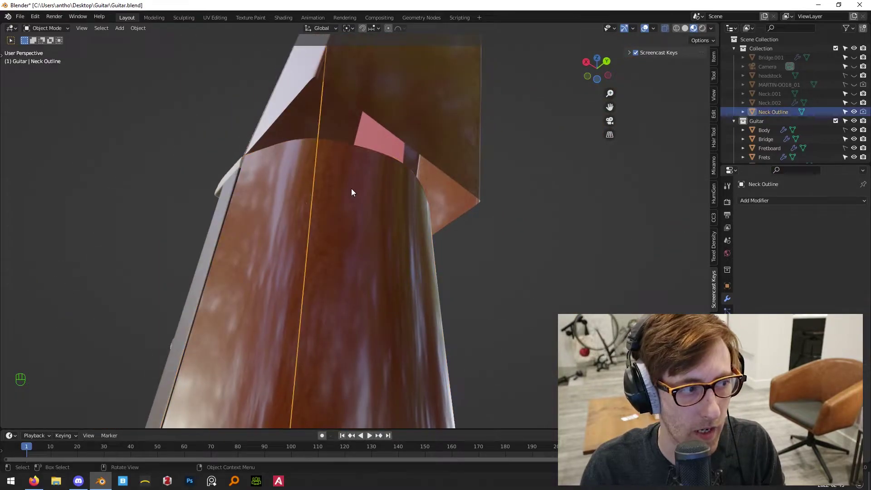
click(293, 205)
middle_drag(293, 206, 348, 233)
key(Tab)
middle_drag(287, 155, 296, 112)
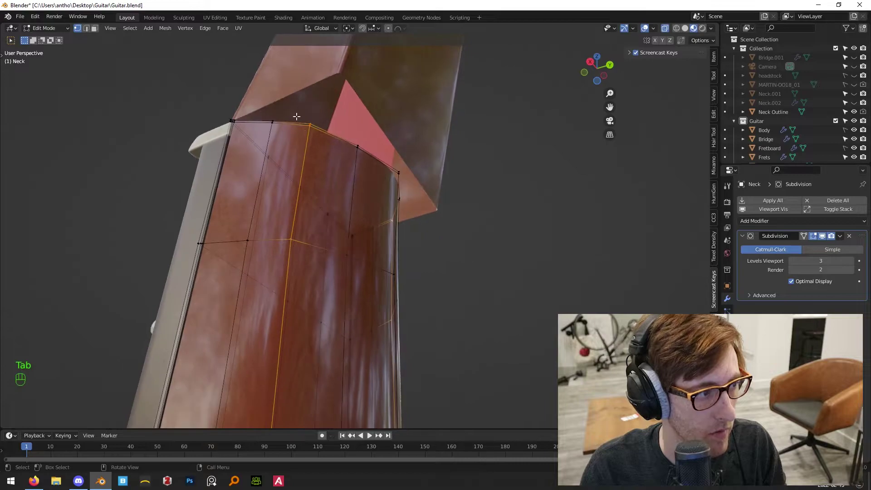
middle_drag(409, 241, 485, 280)
middle_drag(431, 273, 457, 217)
key(KP_1)
key(KP_3)
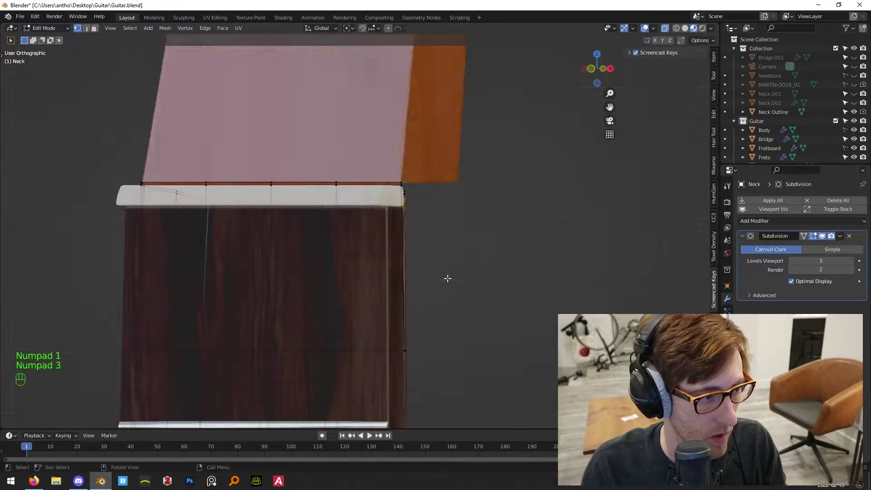
key(g)
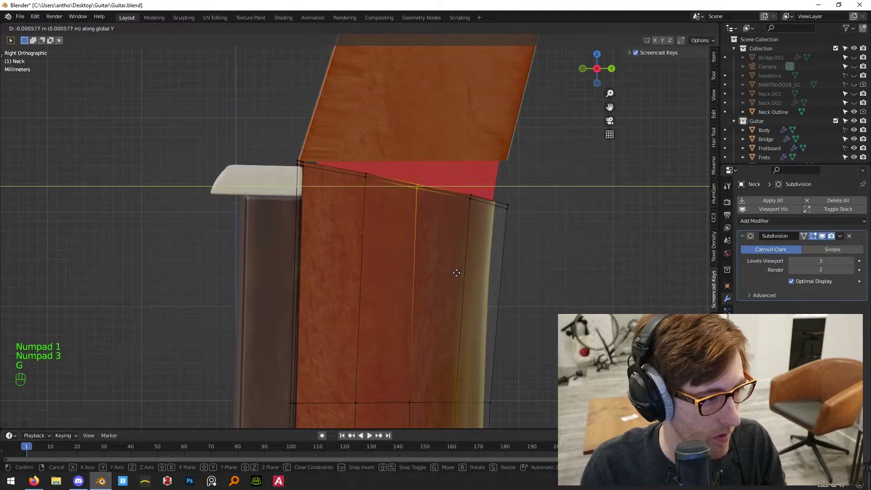
click(455, 272)
Nudge the top end vertices of the side loop closer to the fretboard, and review the neck's end against the headstock.
click(366, 178)
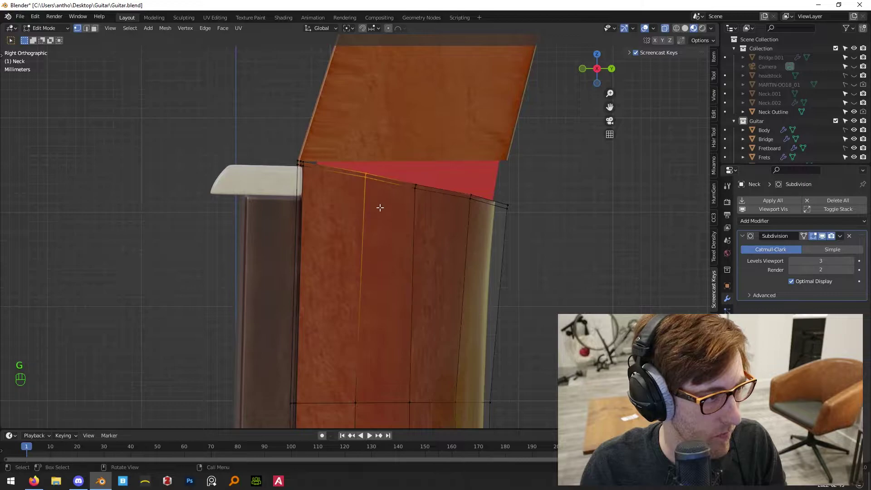
key(g)
click(377, 209)
key(KP_1)
key(KP_3)
key(Tab)
click(540, 264)
middle_drag(540, 264, 477, 224)
middle_drag(489, 268, 370, 310)
Try to join the neck and the headstock into one object.
click(371, 310)
shift+click(422, 235)
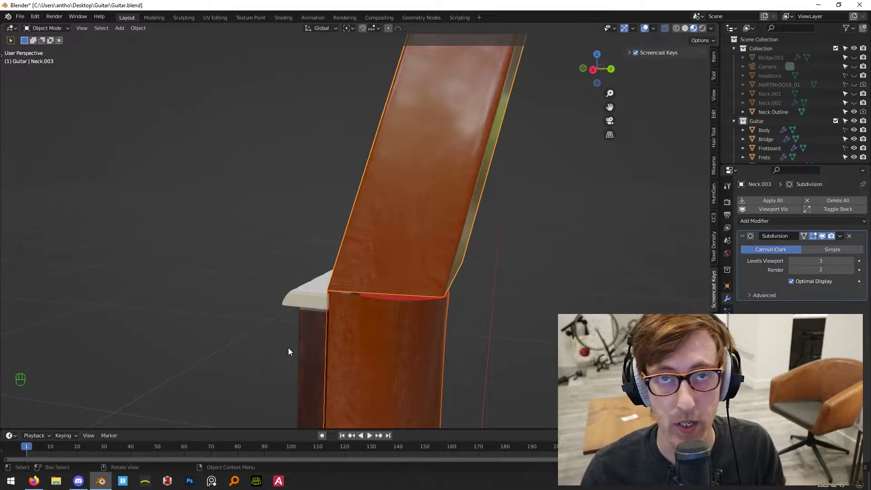
key(KP_3)
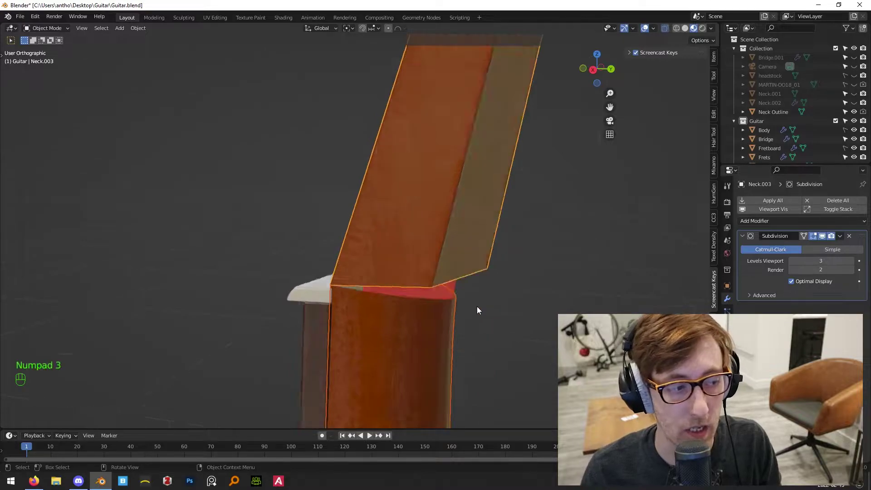
key(KP_1)
key(KP_3)
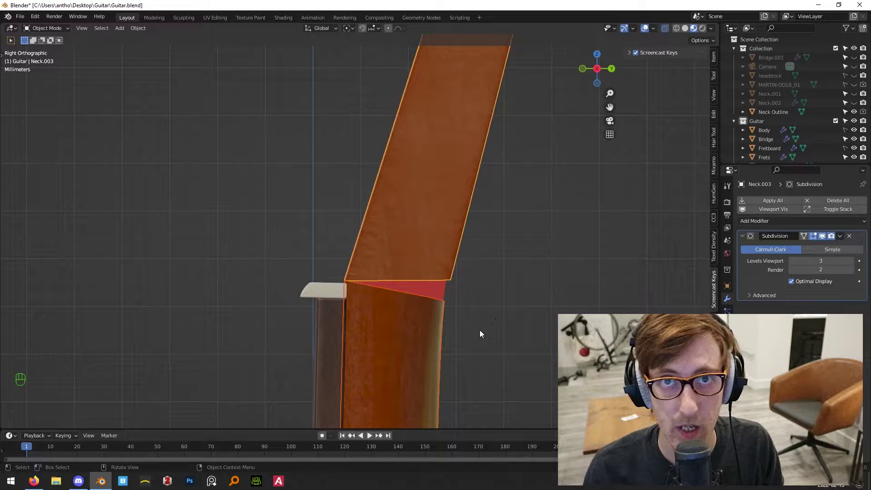
click(386, 375)
shift+click(434, 187)
key(ctrl+j)
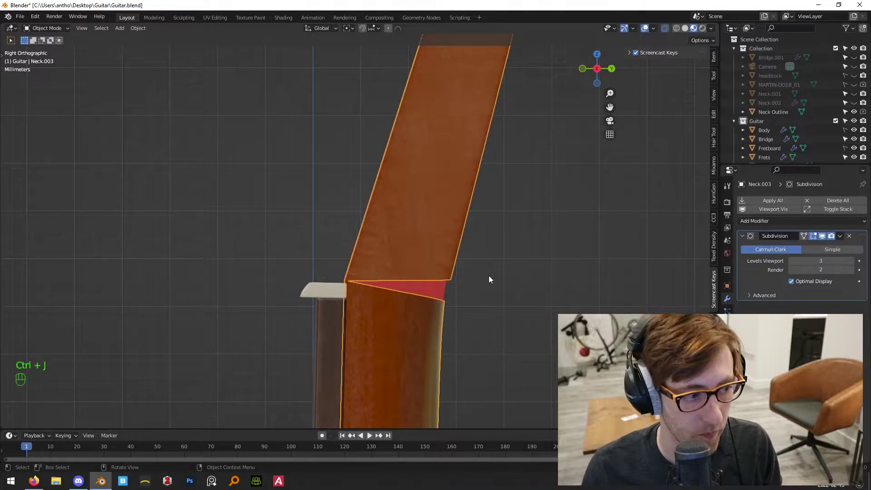
scroll(423, 311, up, 3)
middle_drag(423, 311, 428, 292)
key(KP_3)
key(ctrl+z)
key(ctrl+z)
Try to raise the headstock slightly off the neck's end along Z, and undo the moves.
click(481, 232)
key(g)
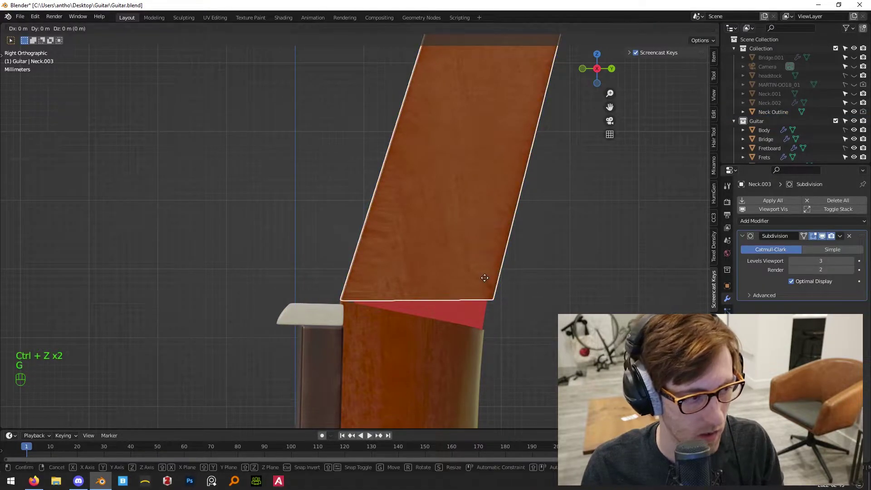
key(z)
click(417, 289)
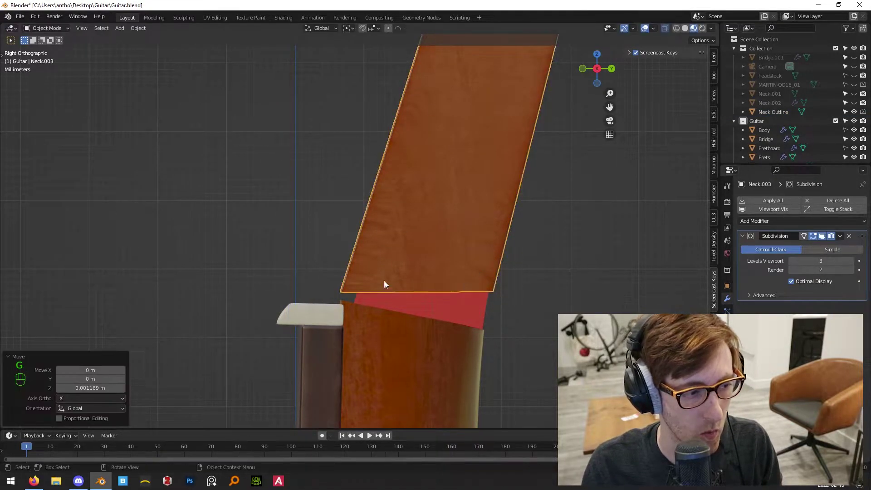
key(g)
click(453, 258)
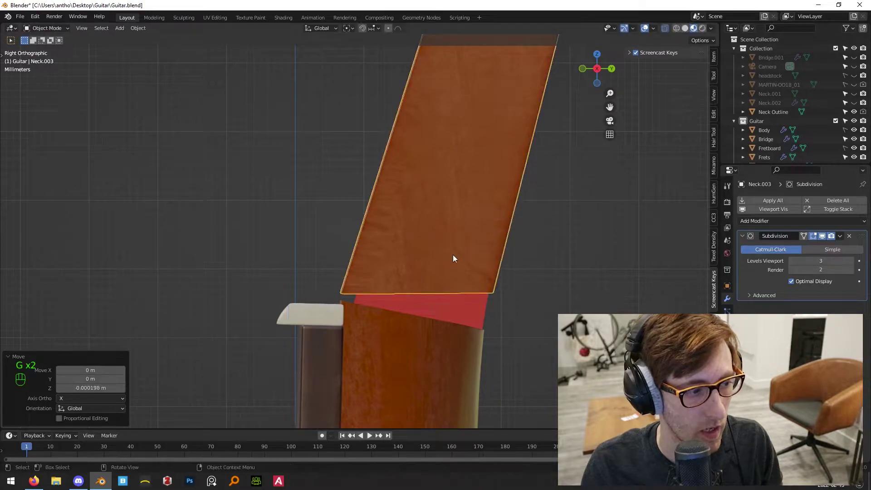
key(ctrl+z)
key(ctrl+z)
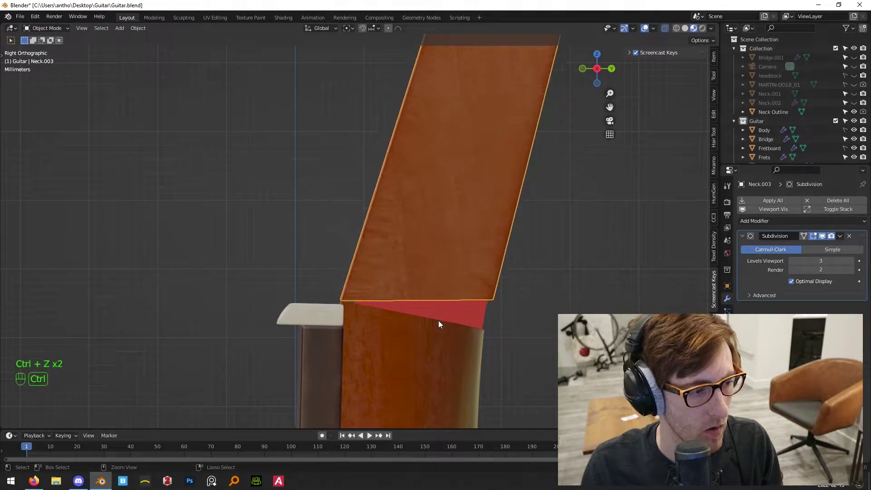
Lower all the neck's end vertices at the headstock joint along Z by about 0.0009 m to open a small gap.
click(397, 356)
key(Tab)
shift+middle_drag(399, 354, 420, 307)
drag(350, 230, 587, 330)
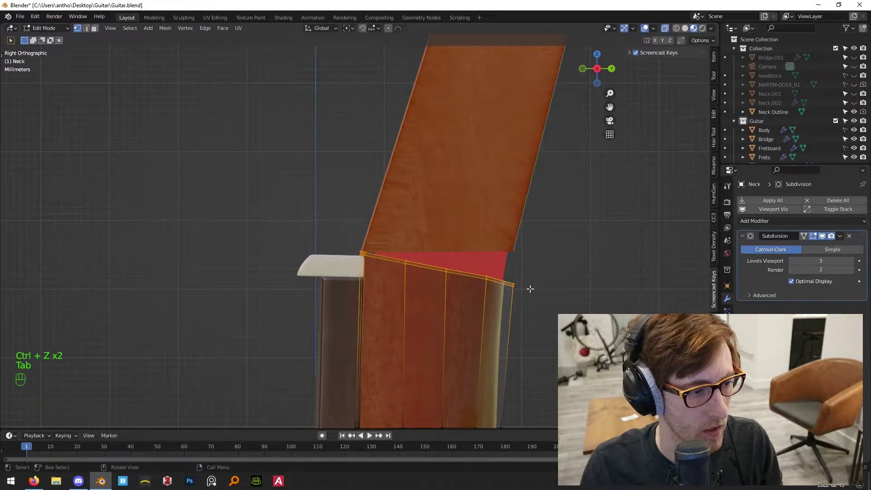
key(g)
key(z)
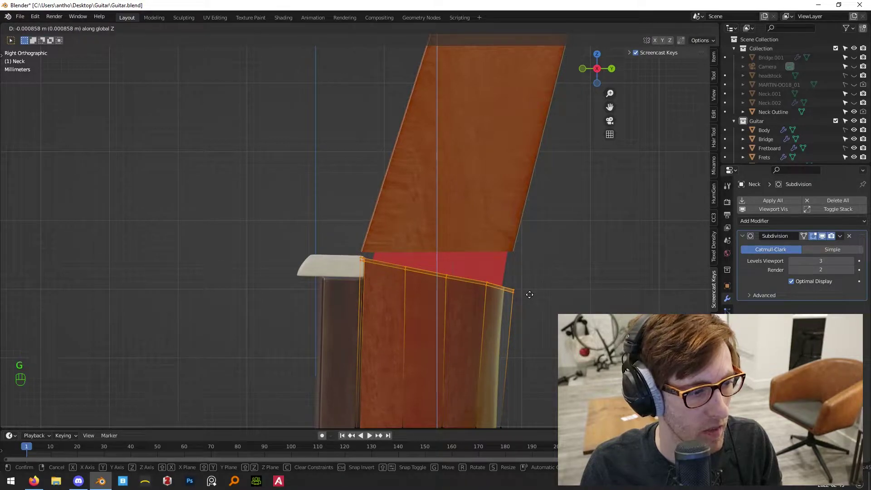
click(530, 295)
Shift the rear vertices of the neck's end about 0.0004 m toward the fretboard along Y.
drag(479, 274, 535, 307)
key(g)
key(y)
click(531, 309)
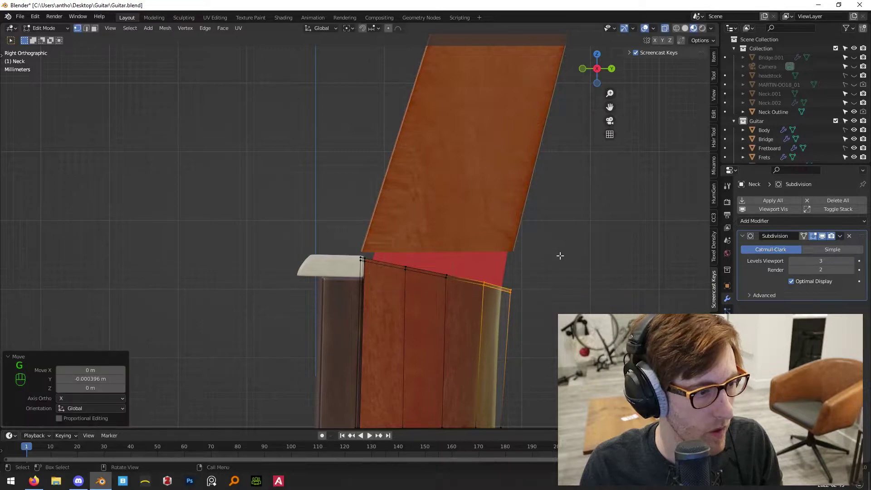
Join the neck and the headstock into one object, keeping the headstock as the active object.
key(Tab)
shift+click(455, 217)
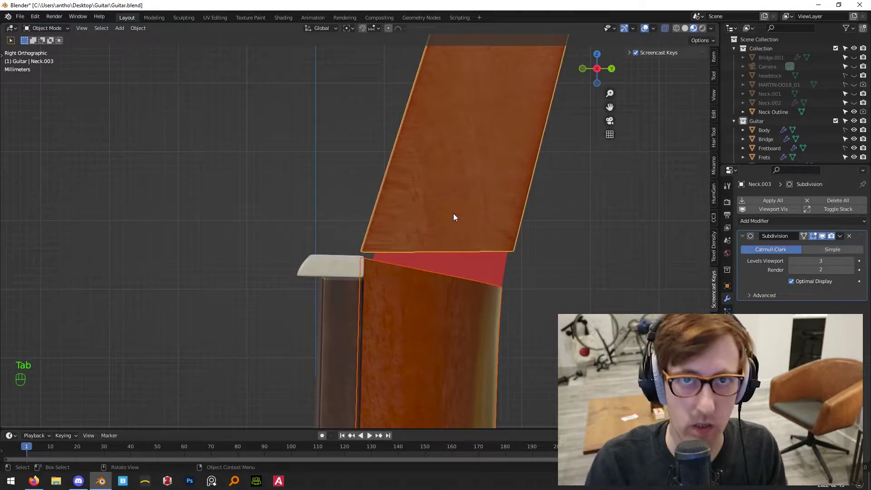
key(ctrl+j)
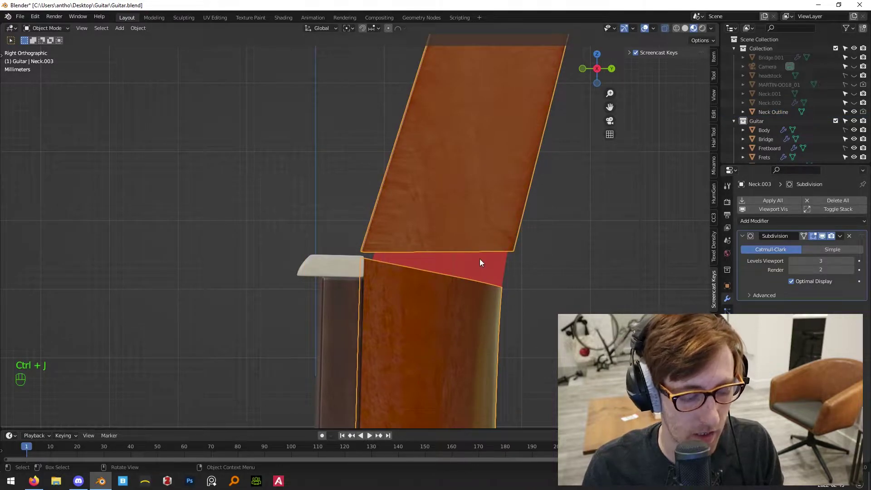
Bridge the edge loops between the neck's end and the headstock's lower end to close the gap.
key(Tab)
scroll(497, 275, up, 1)
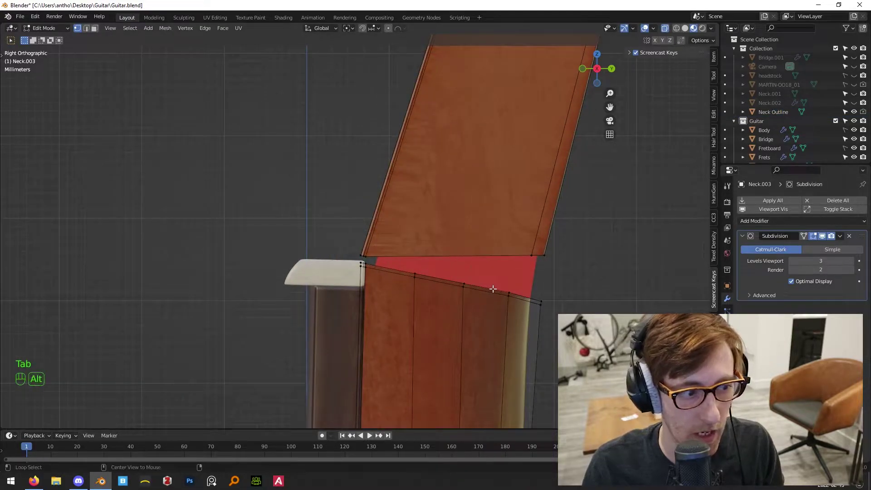
middle_drag(493, 289, 452, 246)
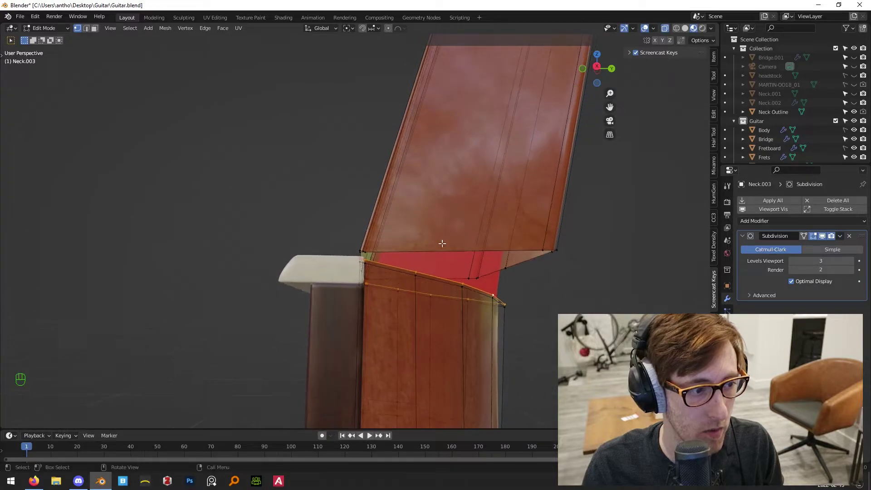
alt+shift+click(425, 250)
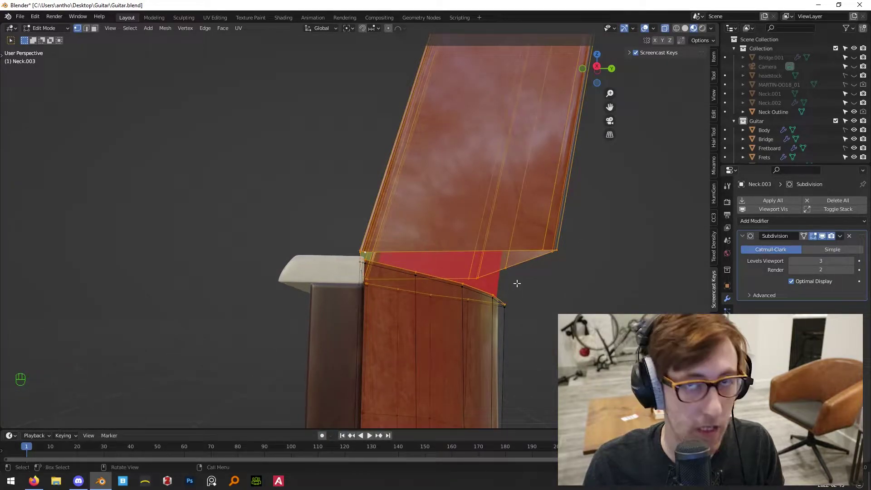
key(space)
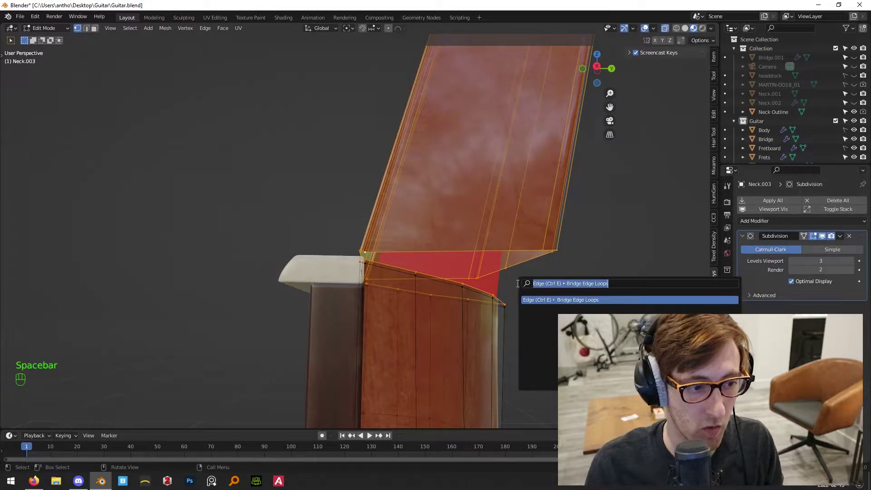
click(609, 299)
middle_drag(482, 290, 325, 205)
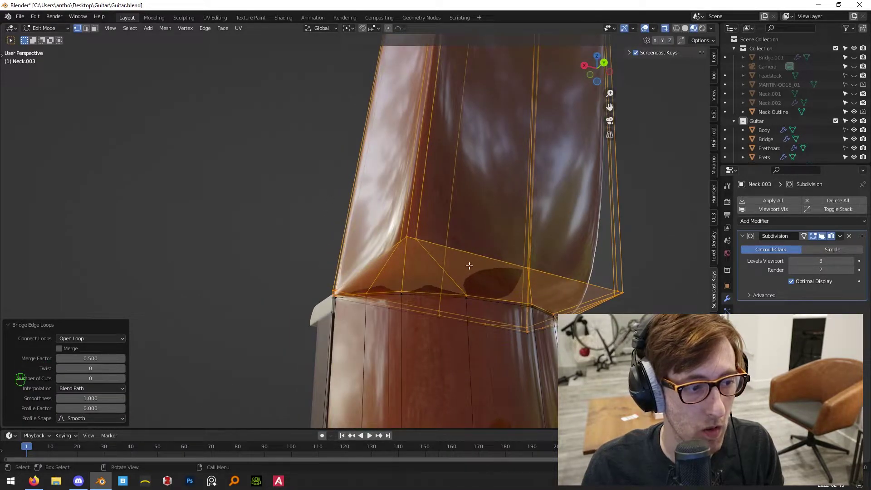
Examine the bridged transition between the neck and the headstock from behind and from the side.
key(Tab)
middle_drag(487, 312, 440, 221)
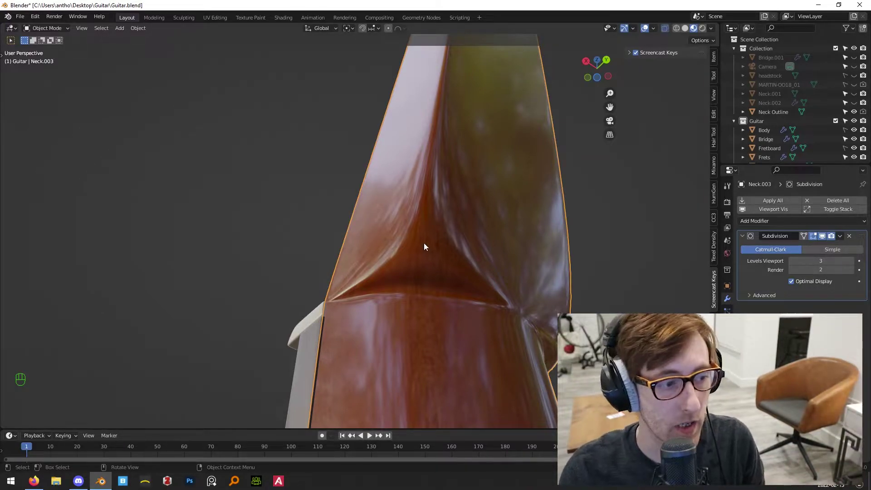
middle_drag(426, 247, 443, 284)
key(KP_1)
key(KP_3)
key(Tab)
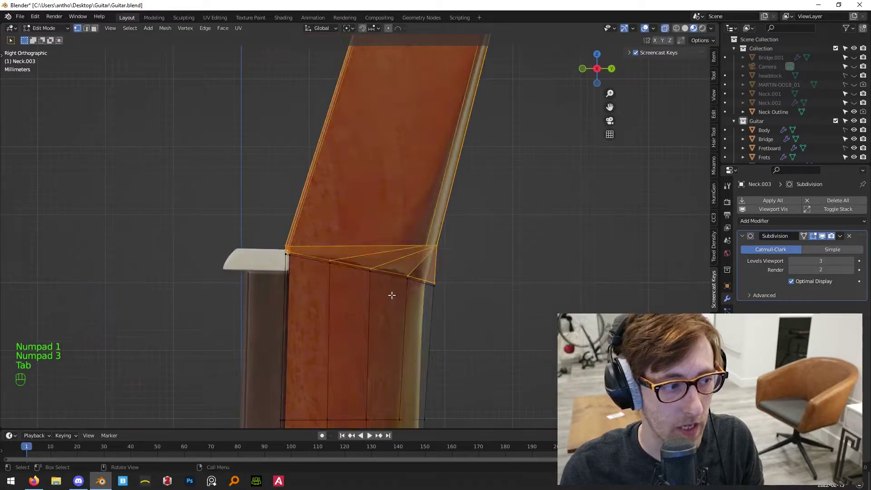
scroll(433, 257, up, 3)
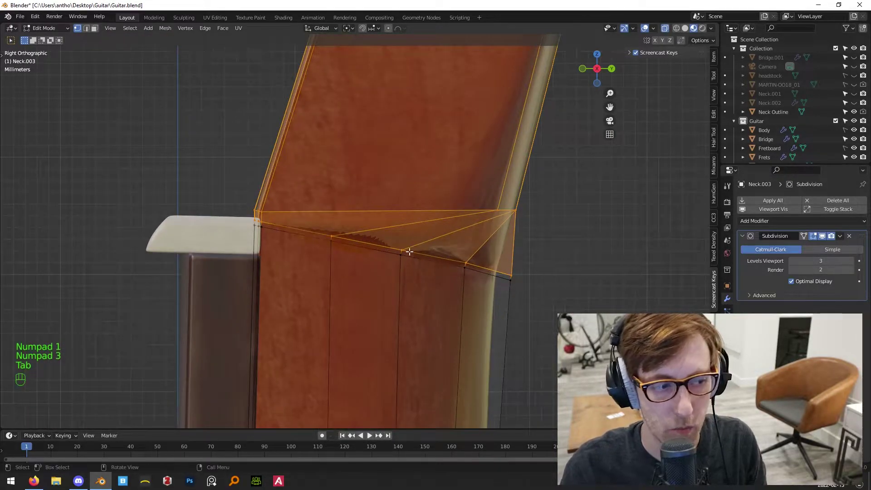
middle_drag(452, 308, 435, 297)
key(KP_3)
key(KP_1)
key(KP_3)
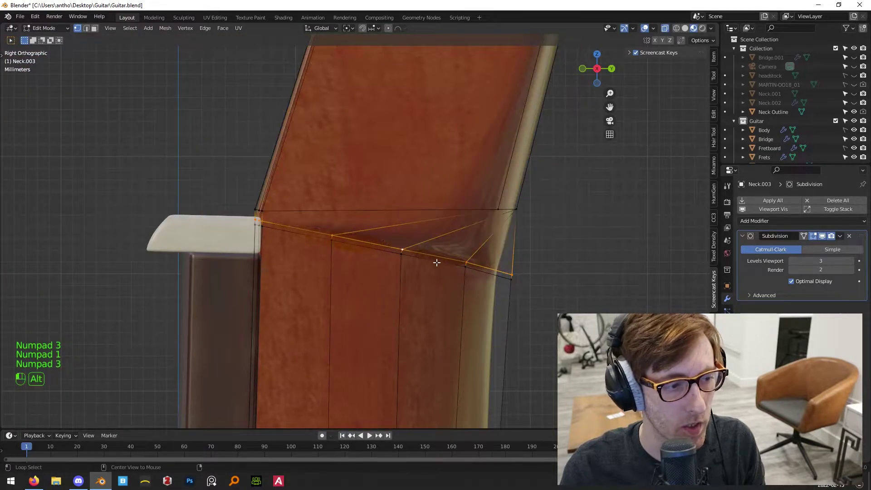
Dissolve the edge loop where the bridged faces meet the neck's end.
click(447, 286)
key(x)
click(441, 334)
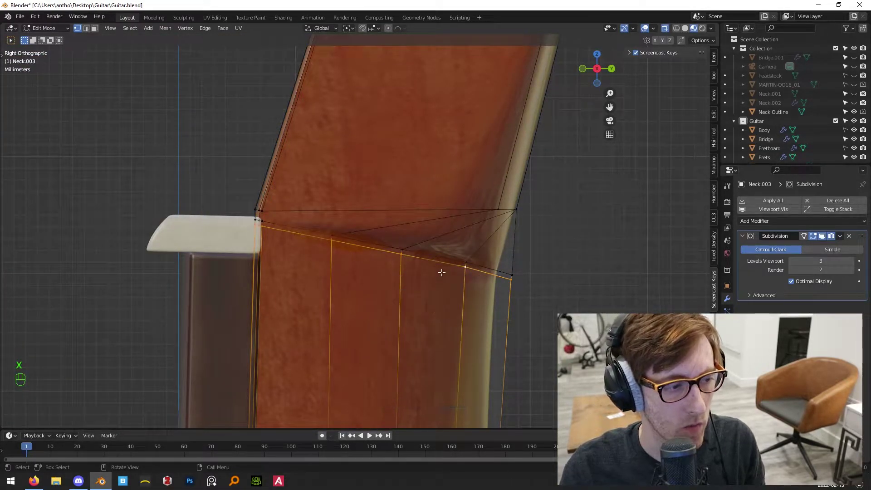
key(x)
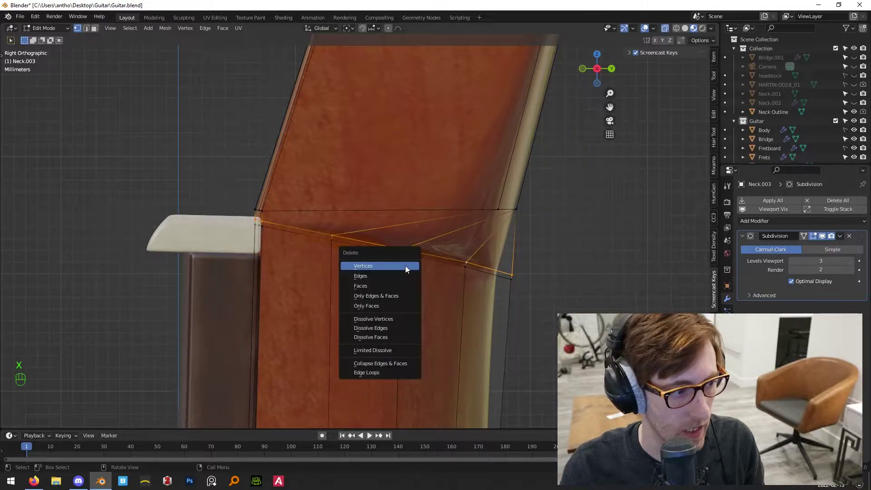
click(392, 329)
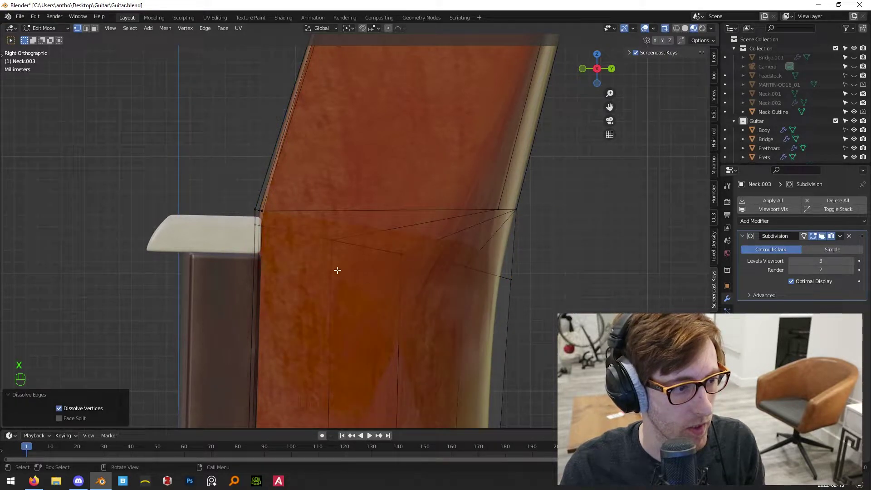
Examine the simplified neck-to-headstock joint, smoothed and as a mesh, from the side, back and front.
key(Tab)
middle_drag(535, 297, 466, 305)
key(KP_3)
key(Tab)
key(KP_3)
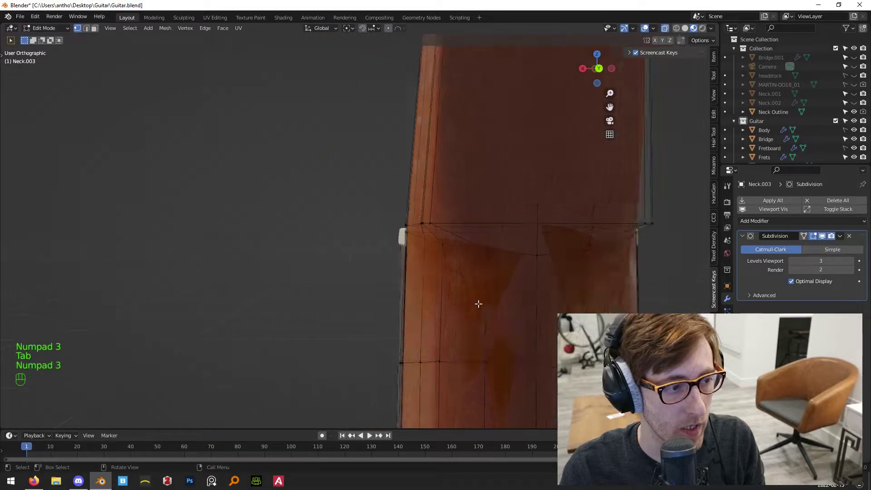
scroll(372, 239, up, 4)
key(Tab)
middle_drag(453, 260, 427, 247)
key(KP_1)
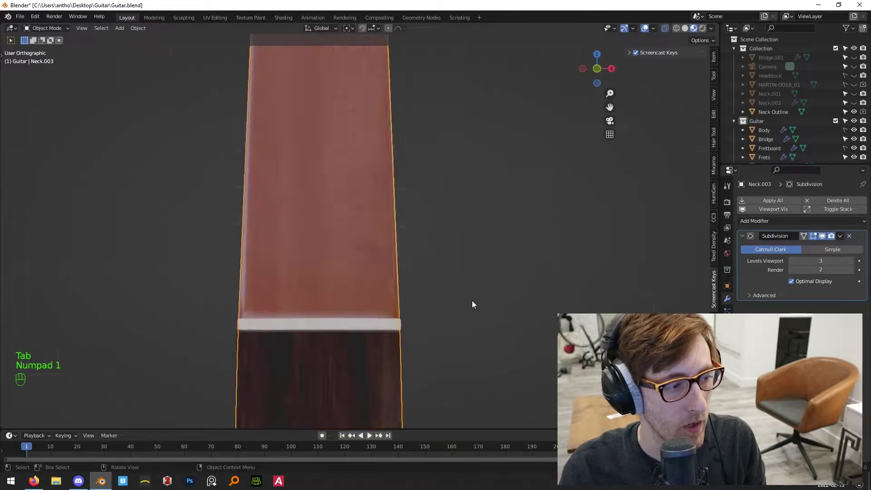
scroll(473, 301, down, 4)
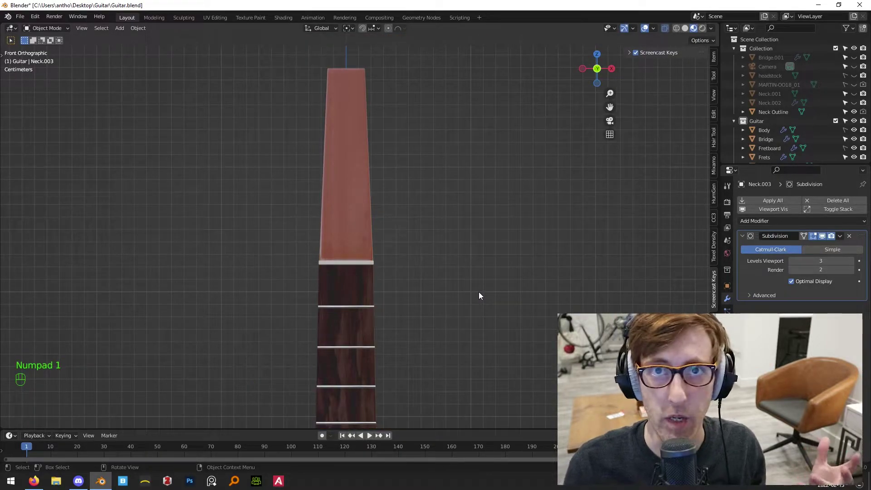
Show the headstock reference image and compare it with the joined neck model in front view.
click(854, 75)
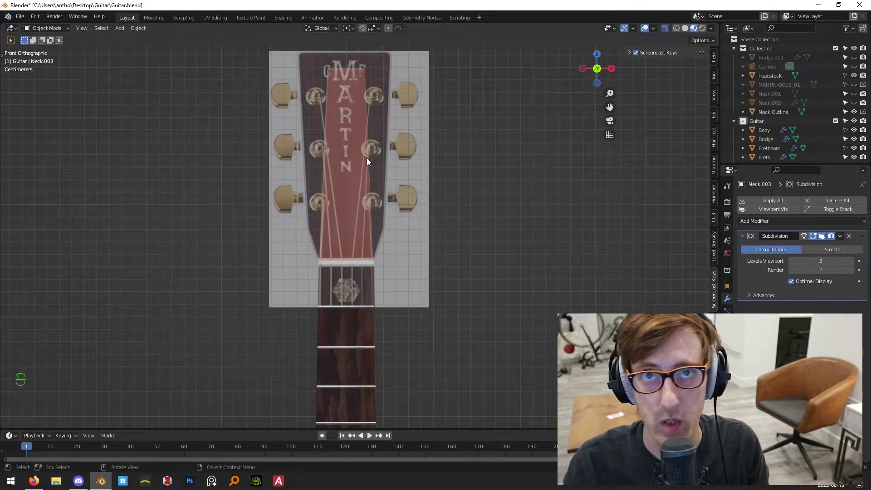
shift+middle_drag(346, 159, 463, 237)
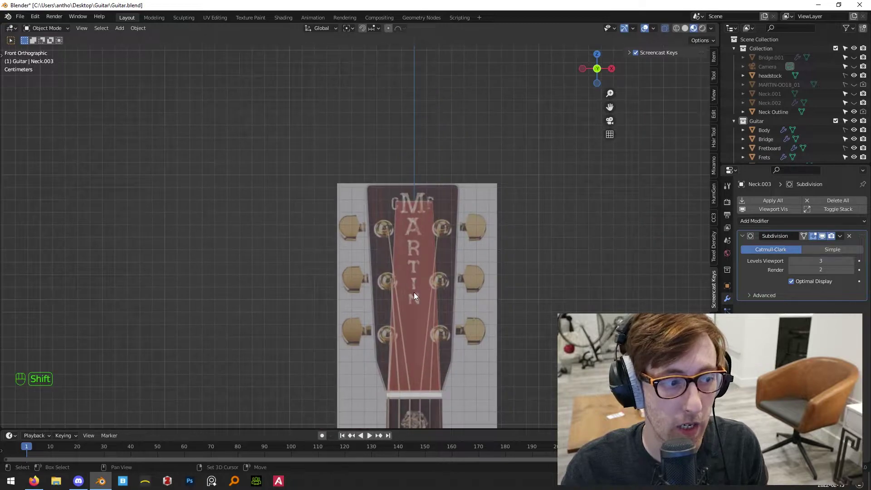
click(418, 290)
scroll(418, 290, up, 2)
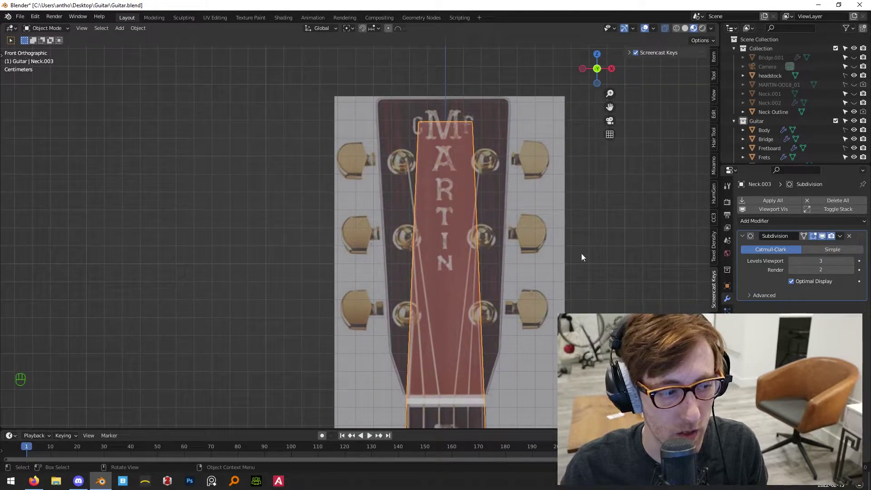
middle_drag(487, 334, 311, 281)
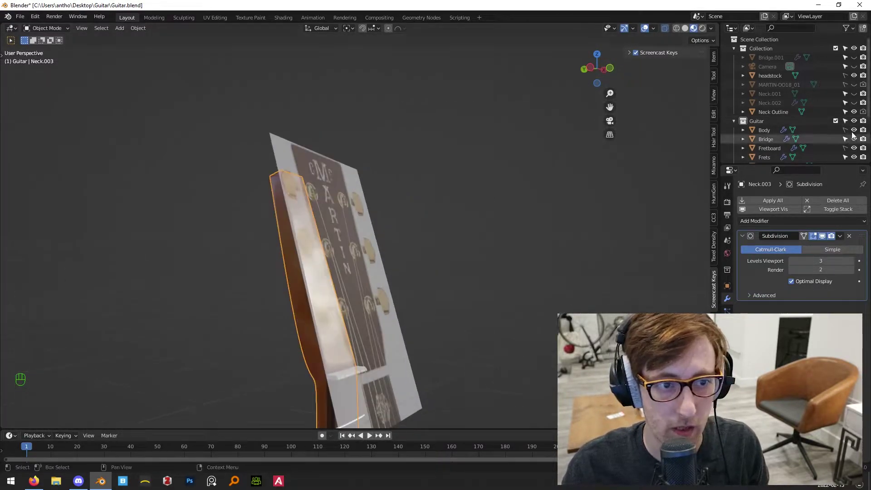
click(327, 216)
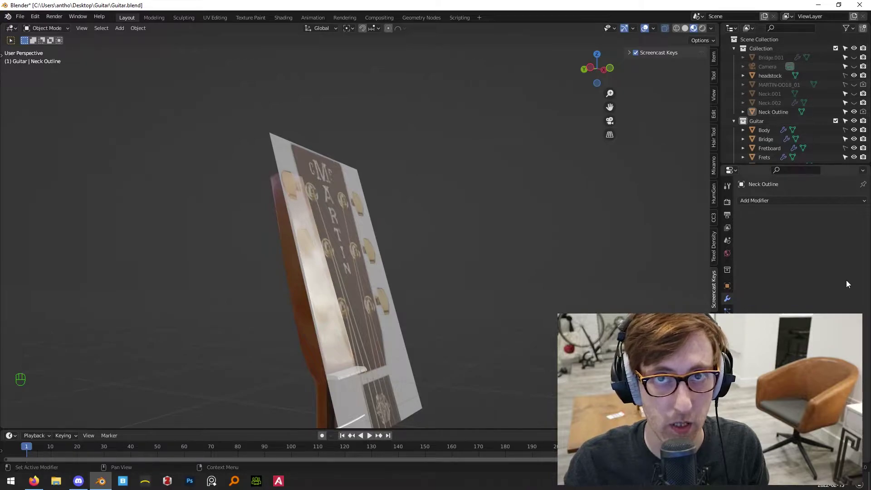
click(287, 260)
key(KP_1)
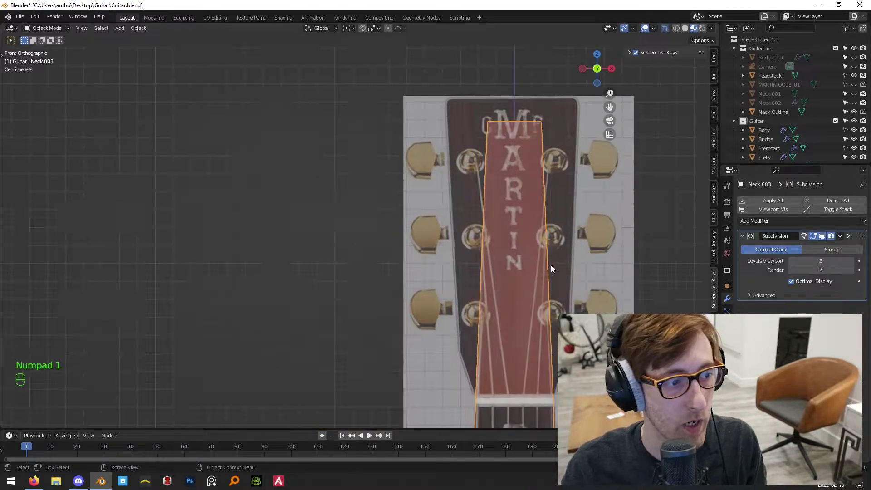
Raise the headstock's top end about 0.0133 m along Z to meet the upper edge of the reference headstock.
key(Tab)
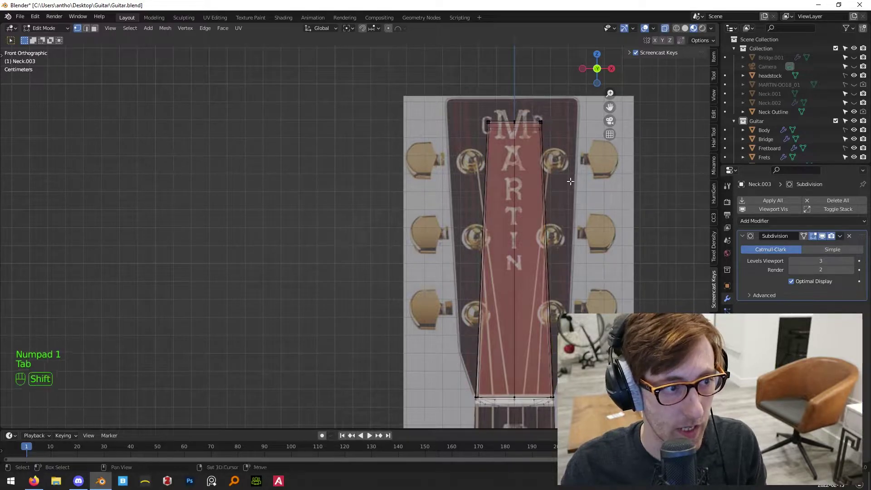
key(a)
scroll(516, 226, up, 4)
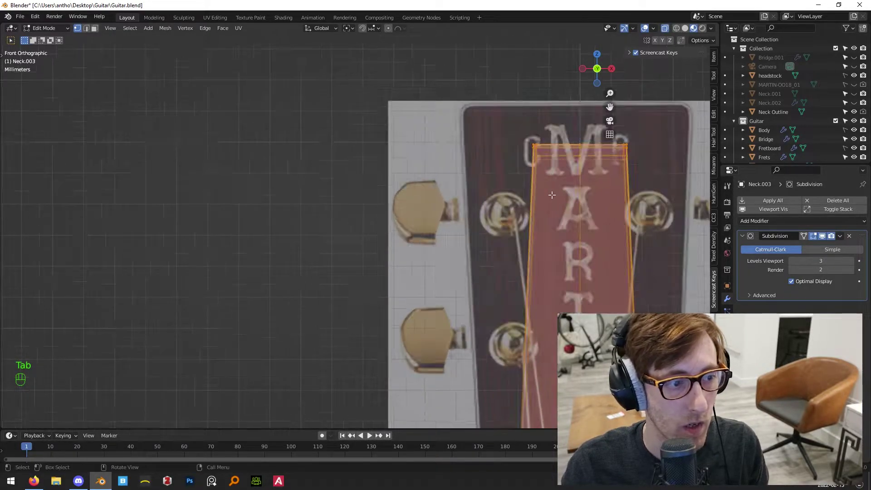
scroll(516, 226, down, 1)
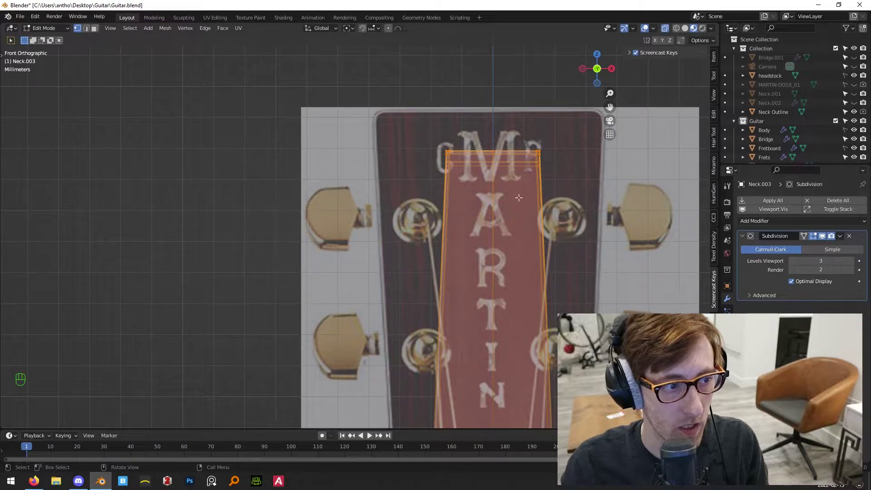
key(g)
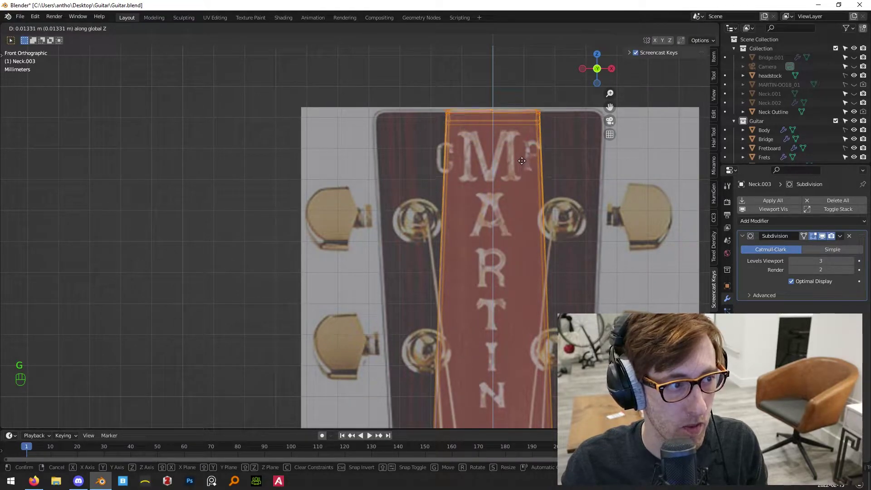
click(522, 161)
Widen the headstock's top end along X by a factor of about 2.479 to match the reference's width.
key(s)
key(x)
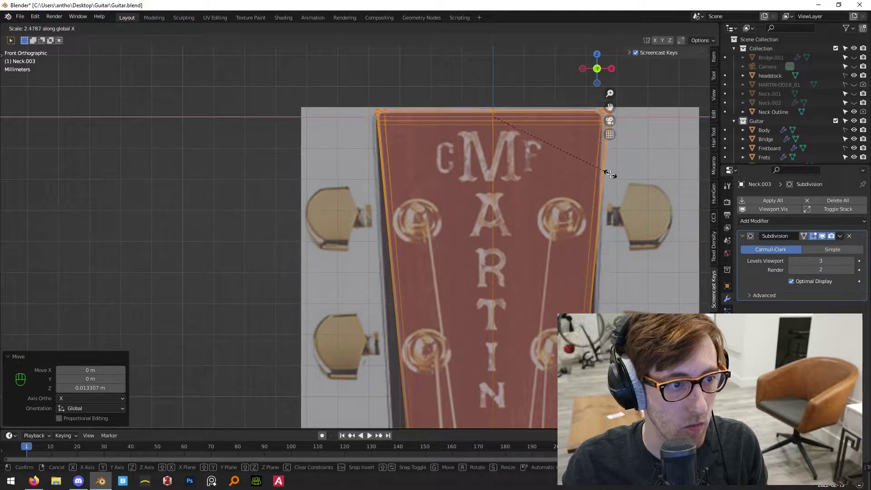
click(610, 174)
Add an edge loop across the headstock at slide factor 0.697, where the reference outline begins tapering toward the nut.
scroll(582, 230, down, 3)
shift+scroll(581, 230, down, 4)
scroll(493, 235, up, 4)
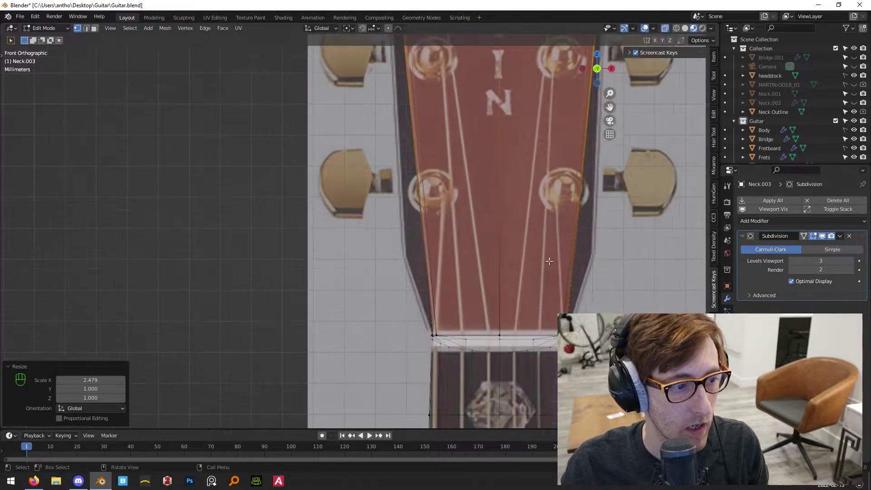
scroll(424, 167, down, 3)
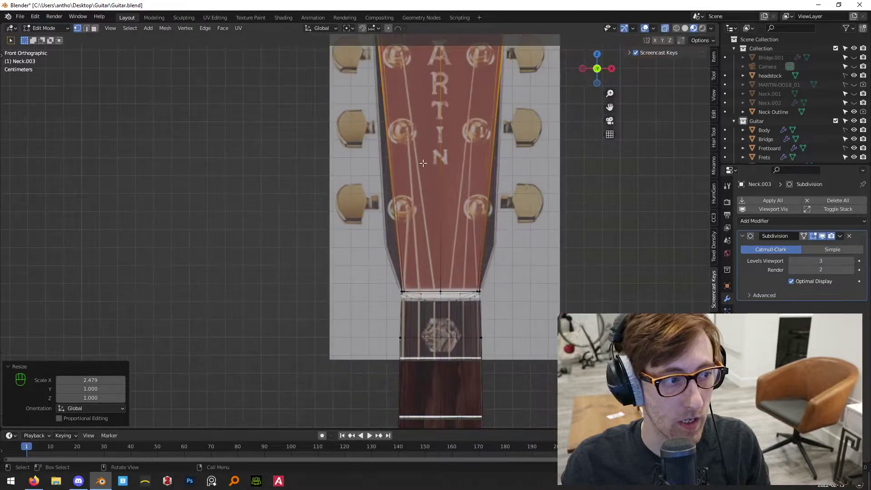
key(ctrl+r)
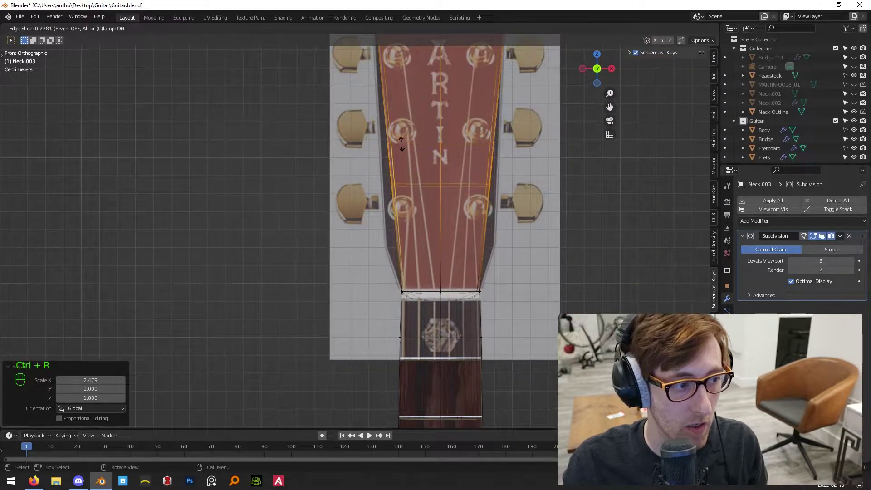
click(412, 203)
scroll(544, 280, up, 1)
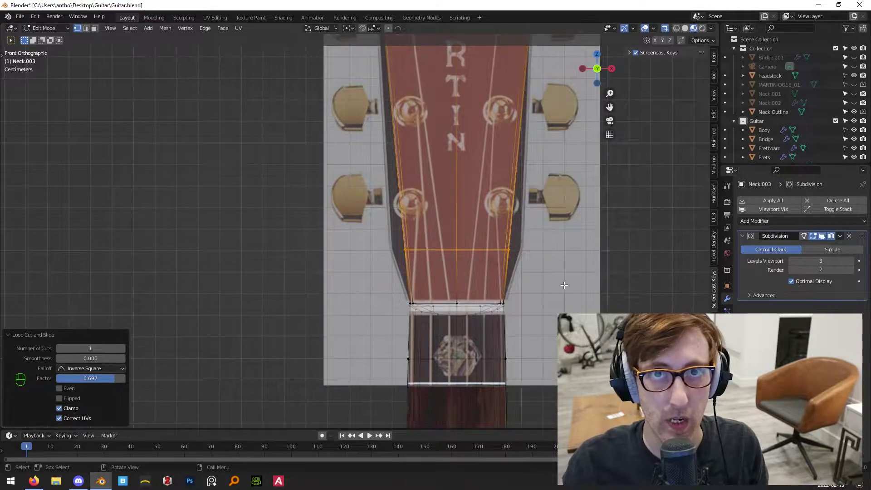
Widen the new edge loop along X by a factor of 1.295 to follow the reference outline.
scroll(564, 285, up, 3)
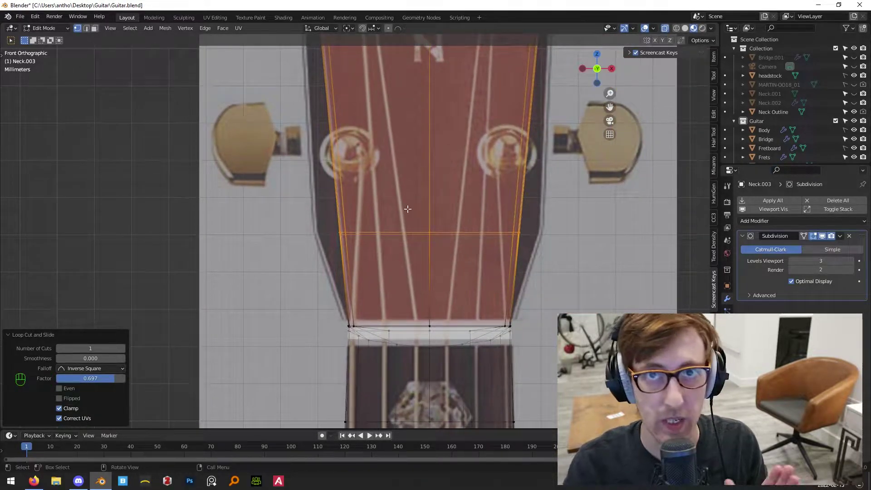
key(s)
key(x)
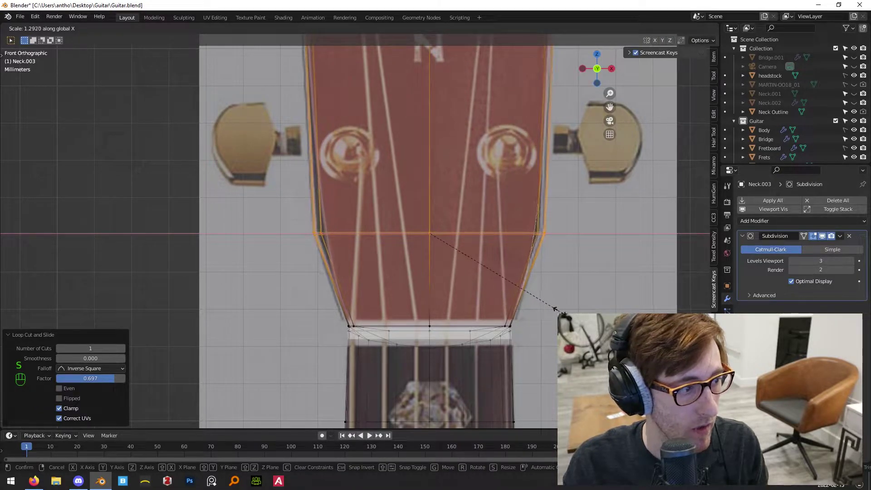
click(555, 309)
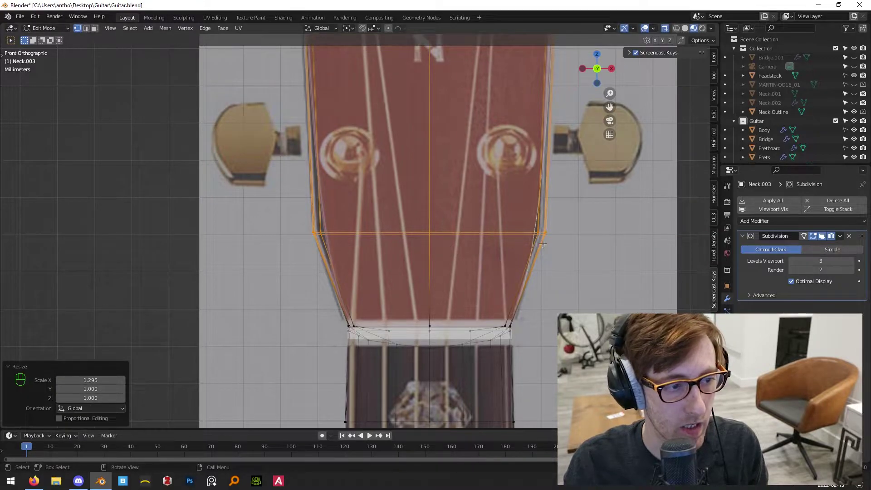
Add a supporting edge loop just above the headstock's taper bend and check the smoothed outline against the reference in front view.
scroll(486, 178, down, 3)
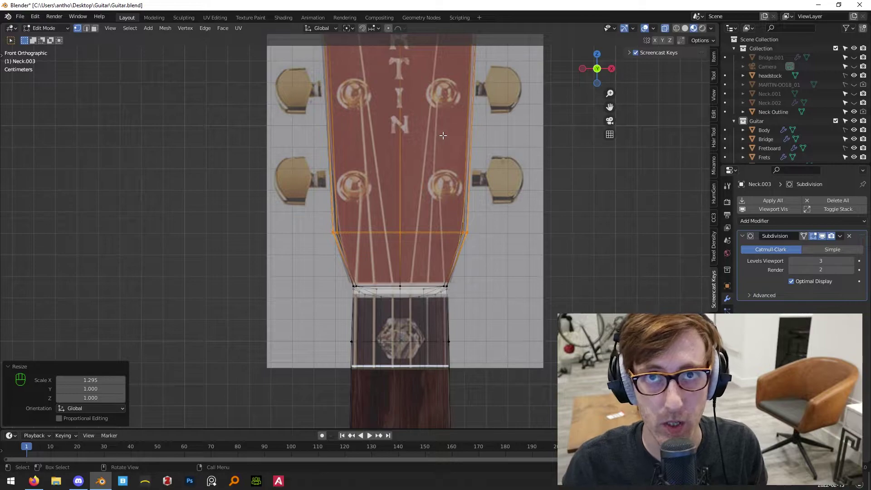
key(ctrl+r)
click(342, 76)
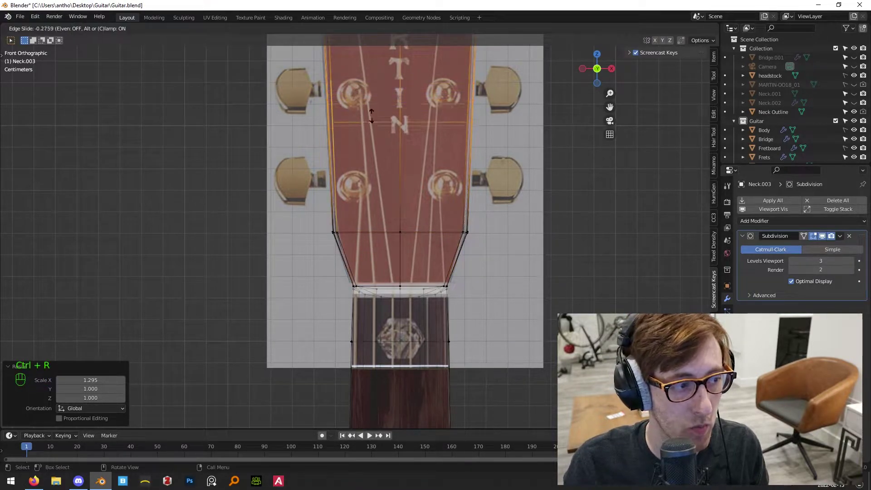
click(429, 217)
scroll(475, 251, up, 5)
key(Tab)
middle_drag(392, 249, 440, 245)
key(KP_1)
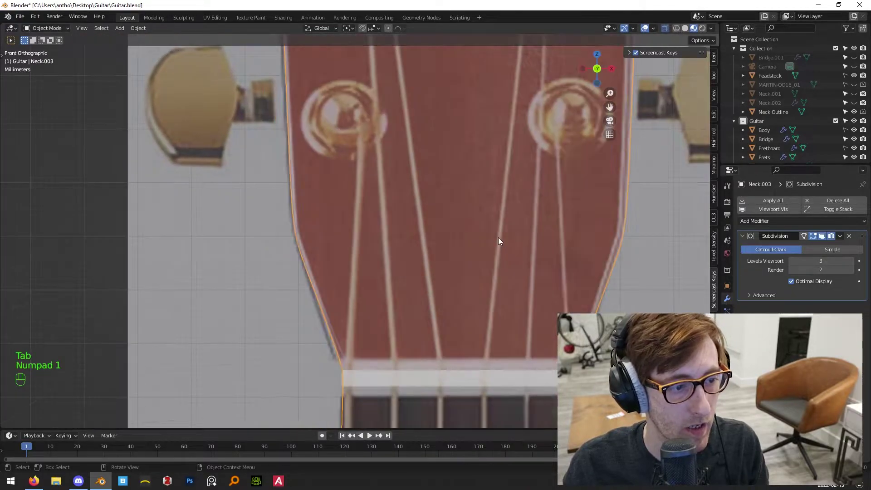
Slide the supporting edge loop slightly along the headstock to adjust its spacing from the taper bend.
scroll(498, 238, down, 2)
key(Tab)
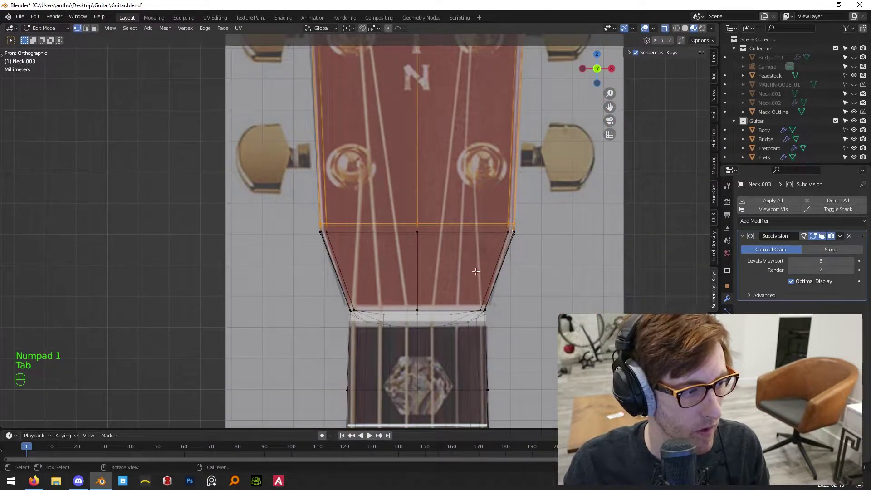
key(Tab)
middle_drag(552, 266, 473, 247)
key(Tab)
key(g)
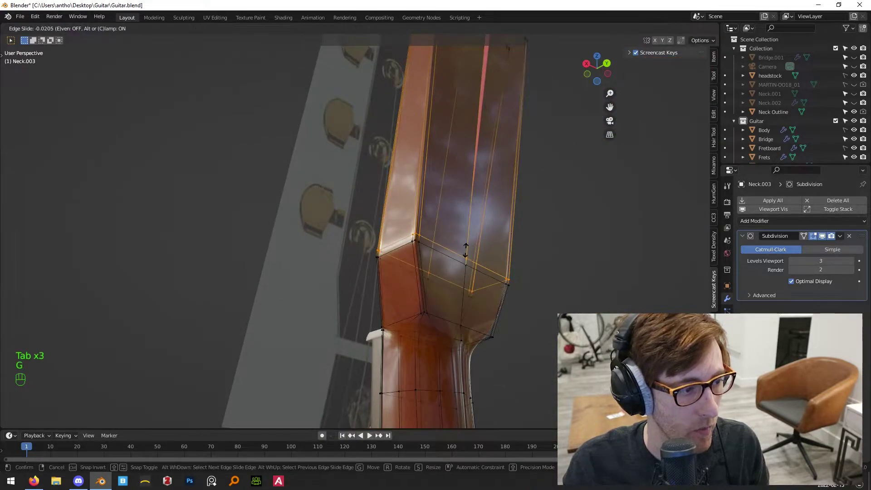
click(495, 292)
Hide the headstock reference image and examine the smoothed neck-to-headstock transition from the side and behind.
key(Tab)
middle_drag(498, 292, 677, 228)
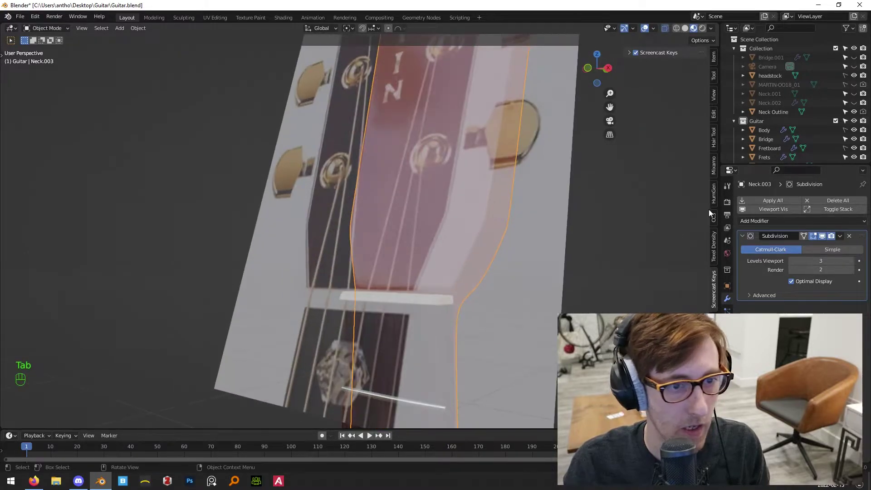
click(855, 75)
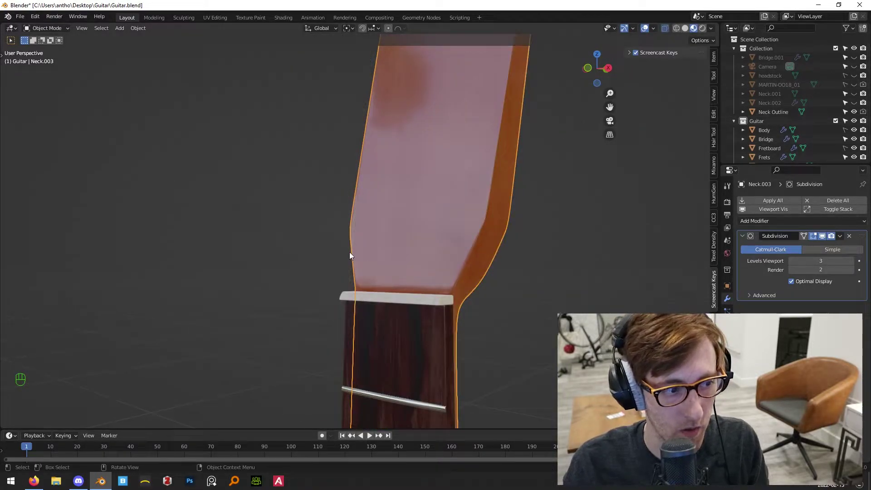
key(KP_3)
middle_drag(409, 278, 464, 257)
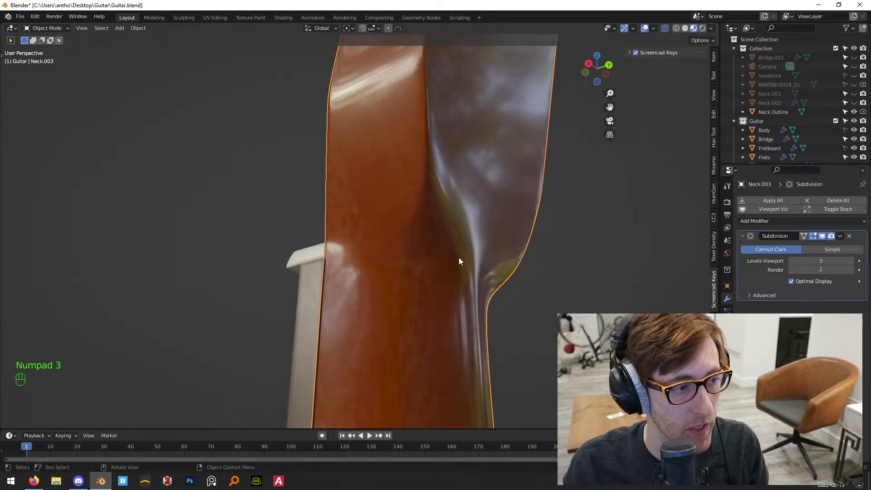
middle_drag(349, 245, 461, 274)
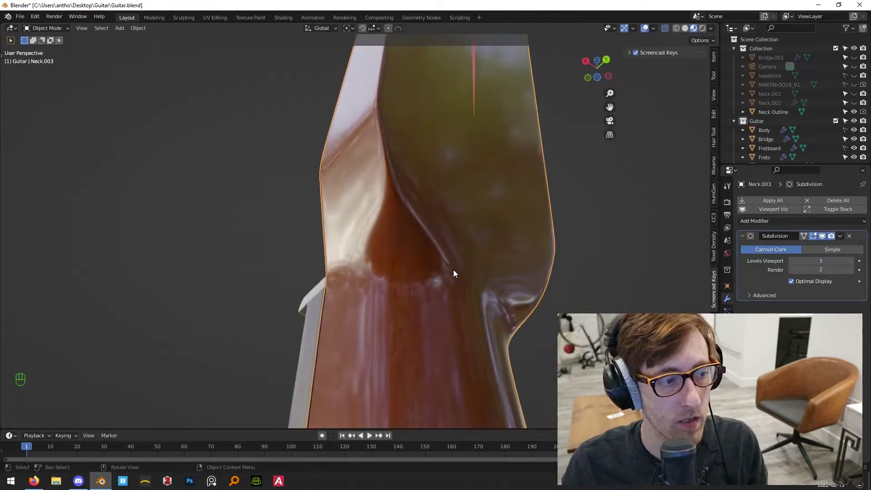
click(433, 240)
key(Tab)
key(Tab)
click(359, 189)
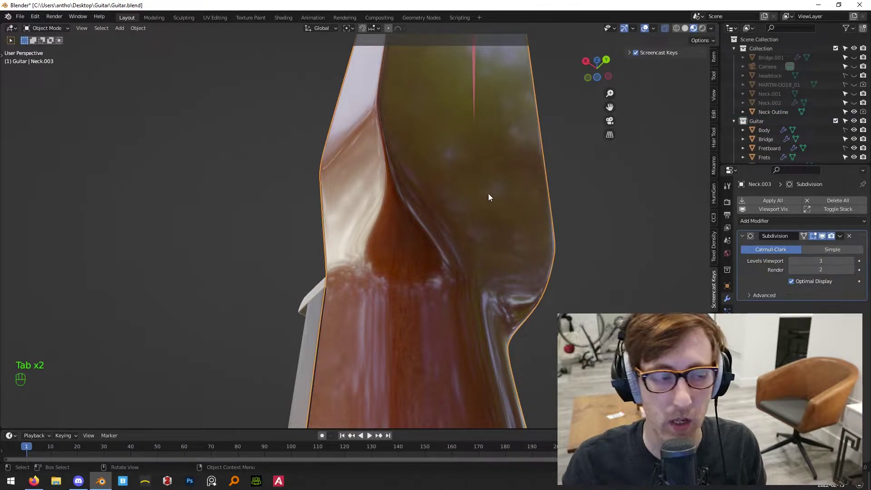
Try to slide the pair of outer corner vertices at the back of the neck-to-headstock joint along their edges.
key(Tab)
middle_drag(478, 188, 428, 191)
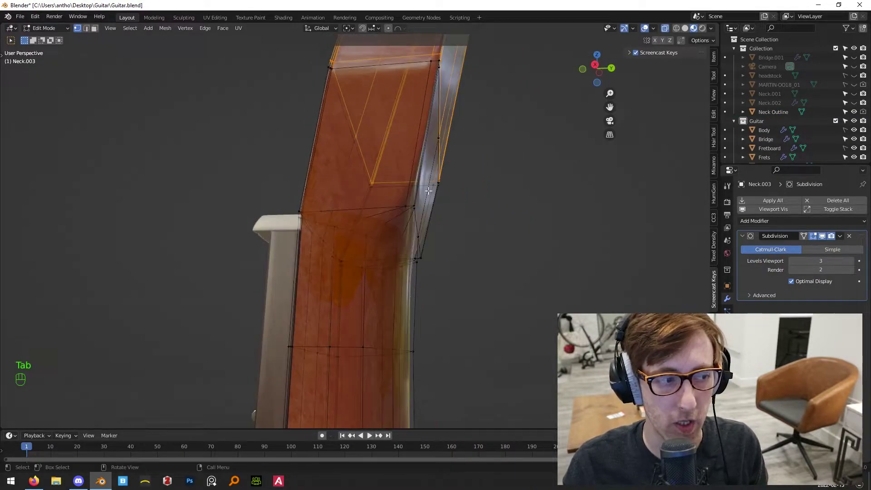
click(405, 202)
middle_drag(431, 224, 622, 218)
shift+click(553, 202)
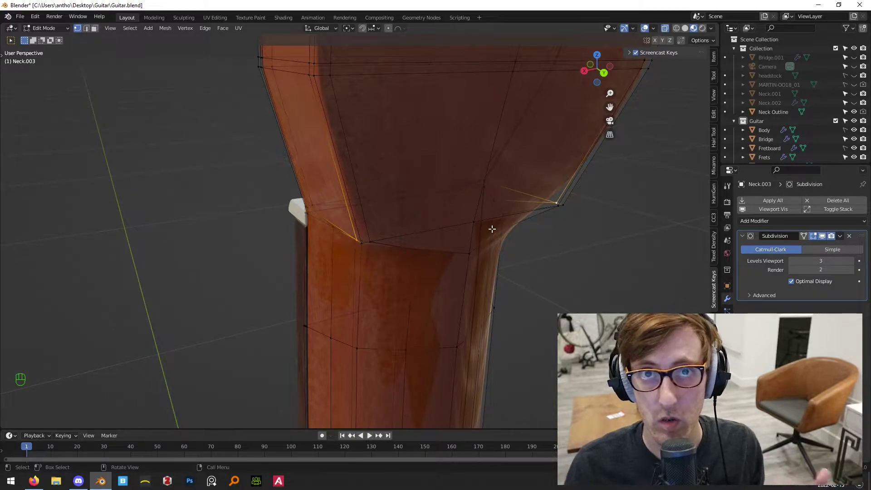
middle_drag(493, 229, 468, 270)
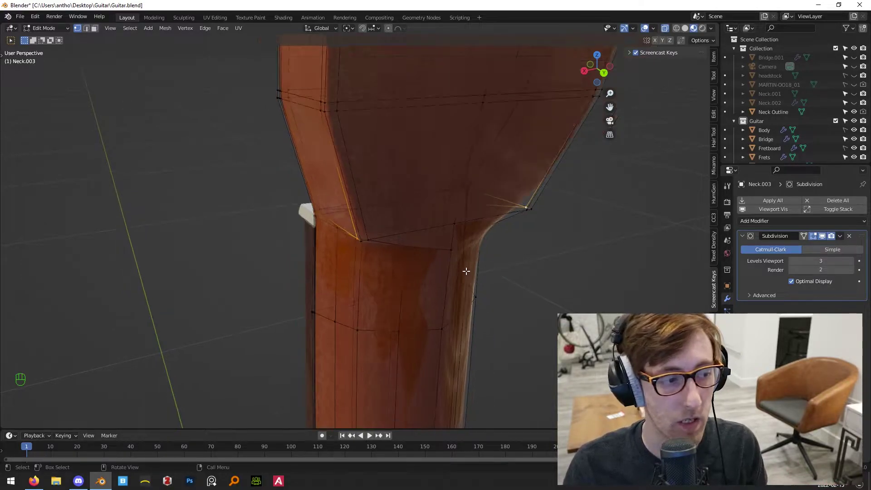
middle_drag(362, 243, 397, 241)
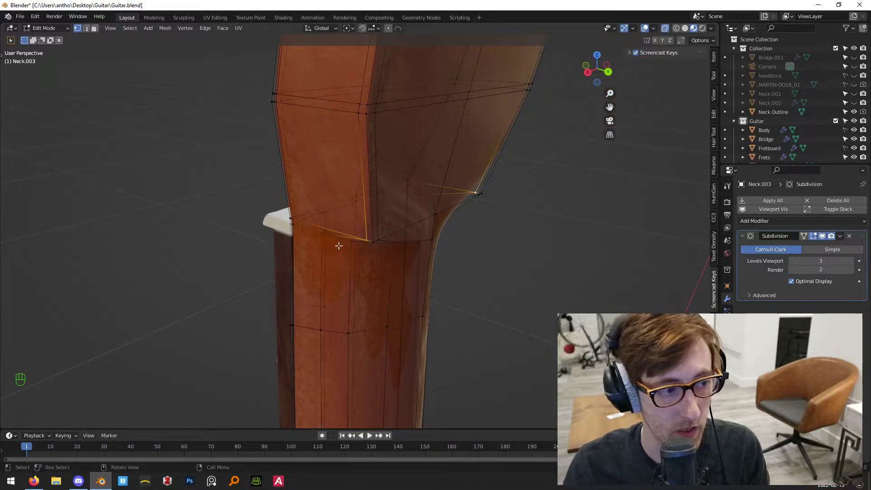
shift+middle_drag(337, 267, 465, 260)
key(g)
key(g)
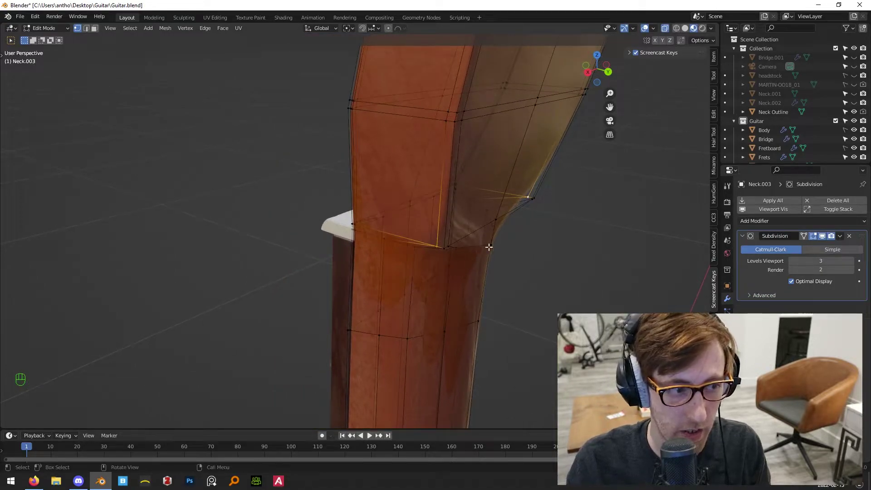
Pull the adjacent pair of back vertices at the joint inward along X, scaling them to about 0.72.
click(461, 236)
middle_drag(461, 235, 648, 237)
shift+click(670, 225)
middle_drag(558, 224, 636, 239)
key(s)
key(x)
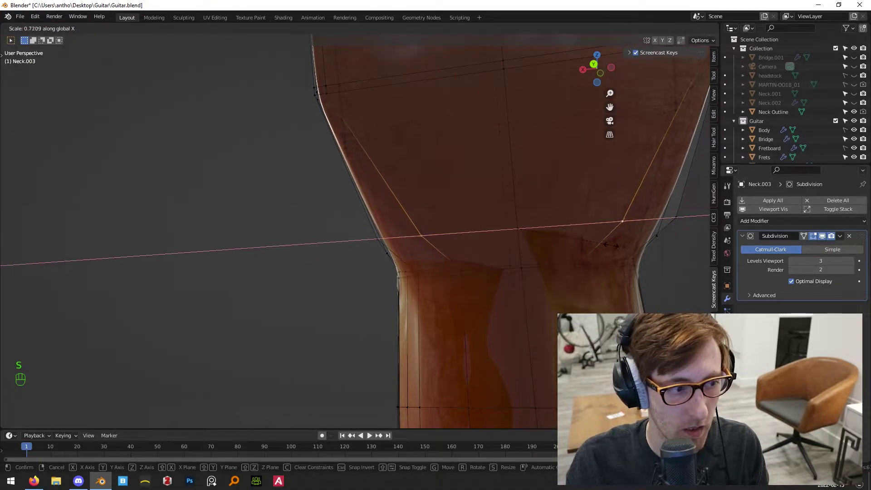
click(607, 243)
Select the two outer back corner vertices at the joint and compare the mesh with the smoothed surface around them.
middle_drag(607, 244, 517, 239)
key(alt+z)
click(409, 247)
shift+click(574, 240)
key(Tab)
click(491, 319)
middle_drag(492, 318, 439, 295)
key(Tab)
middle_drag(440, 295, 410, 255)
key(Tab)
click(407, 226)
key(Tab)
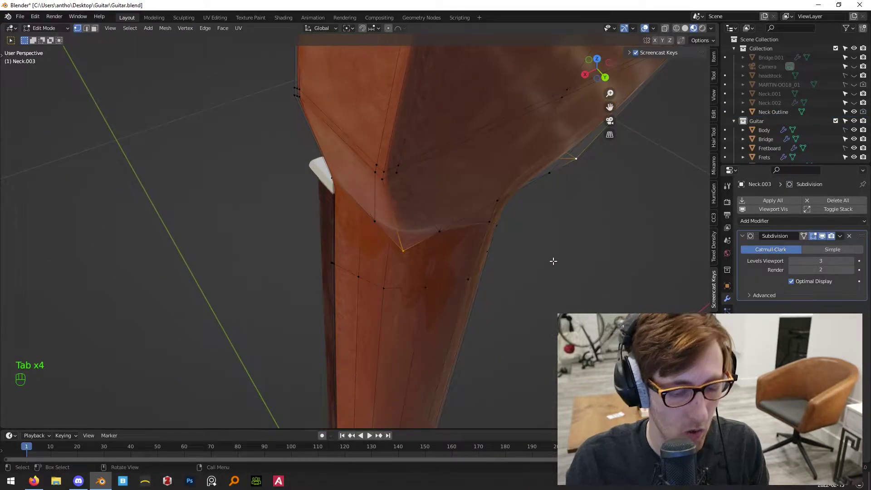
Bring the two selected back corner vertices closer together in top view, scaling them to 0.881 along X.
key(KP_7)
alt+middle_click(370, 200)
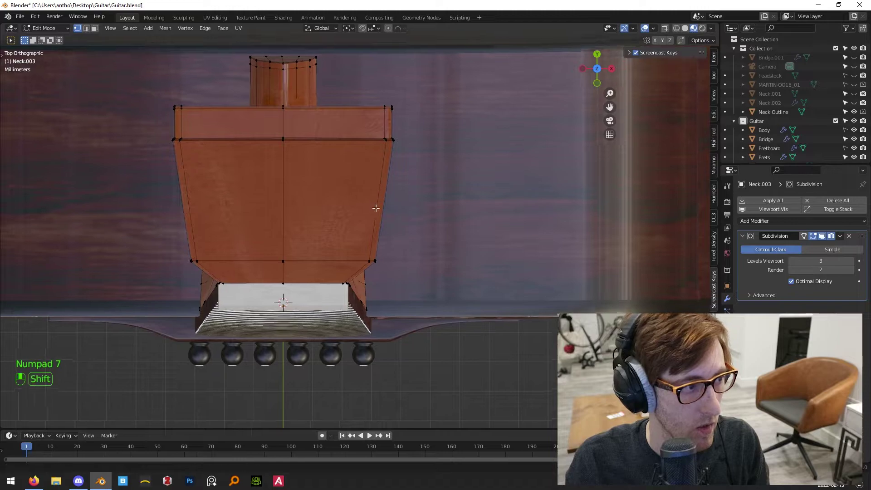
key(alt+z)
scroll(500, 275, up, 4)
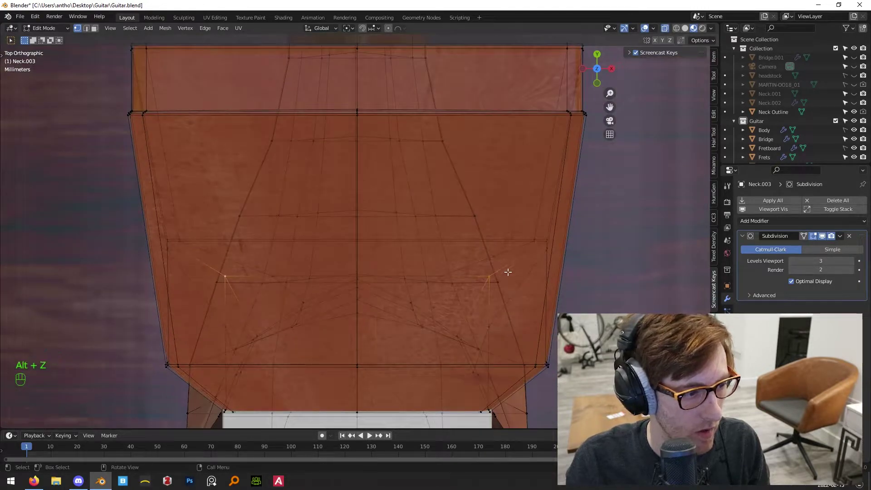
key(g)
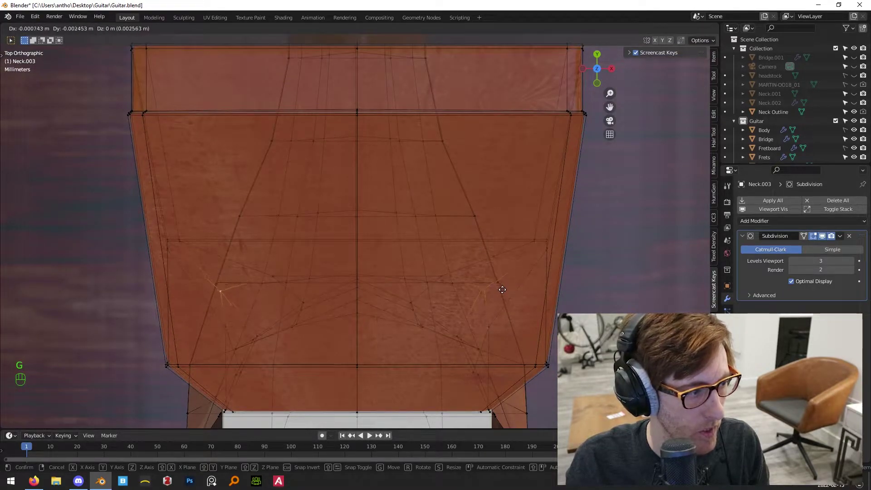
right_click(505, 289)
key(s)
key(x)
click(496, 288)
Move the two back corner vertices along Y toward the fretboard side and inspect the smoothed joint from the side and front.
key(g)
key(y)
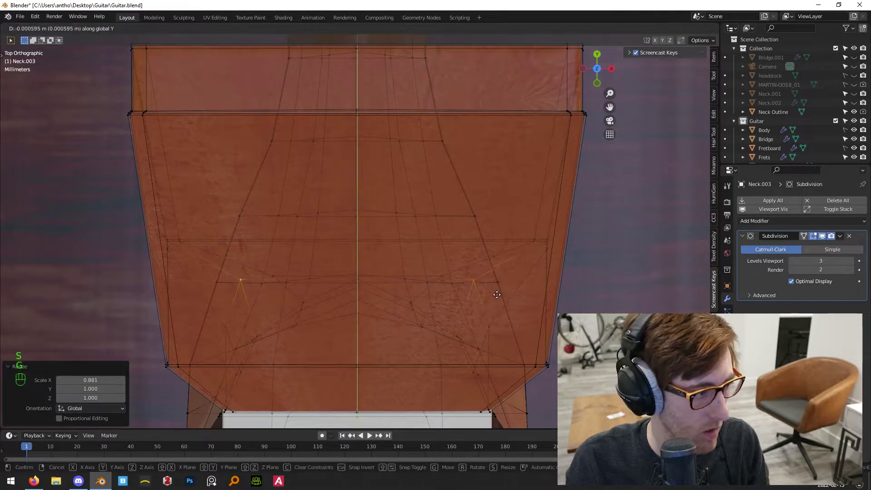
click(500, 310)
key(Tab)
middle_drag(513, 323, 428, 260)
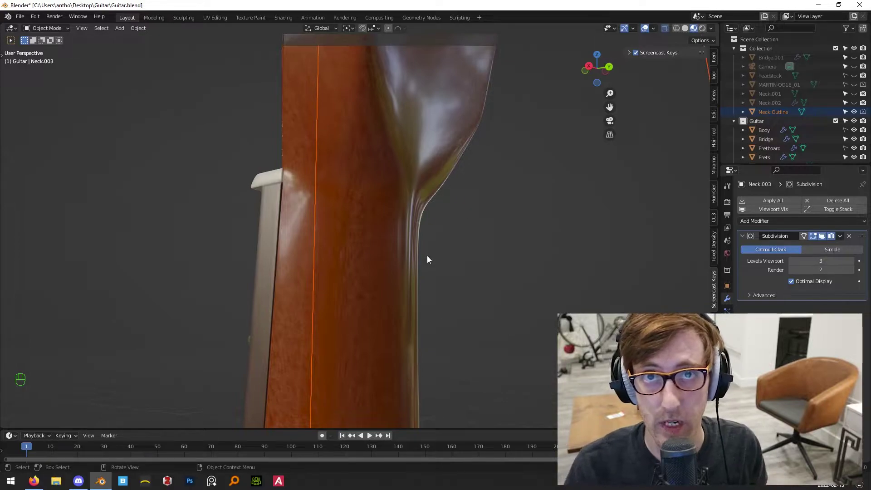
middle_drag(378, 261, 450, 258)
key(KP_1)
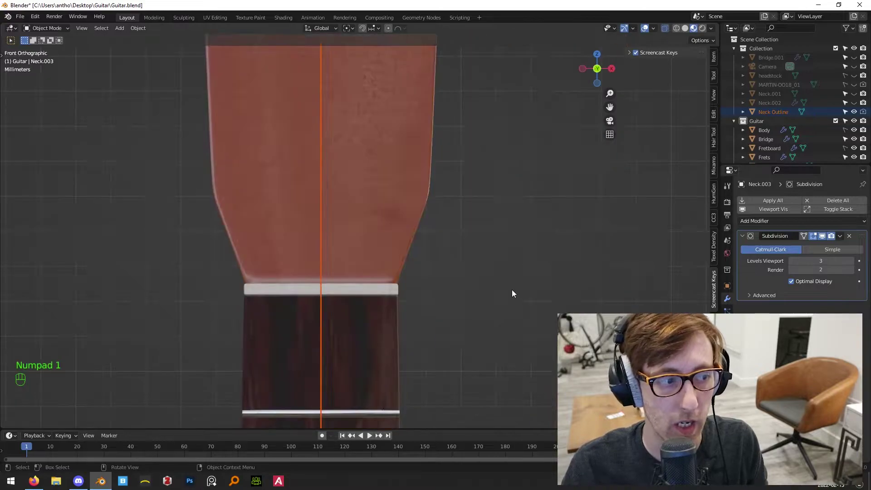
Select the vertices on the back of the headstock just above the joint and compare the neck's profile from the side and front.
key(KP_3)
key(Tab)
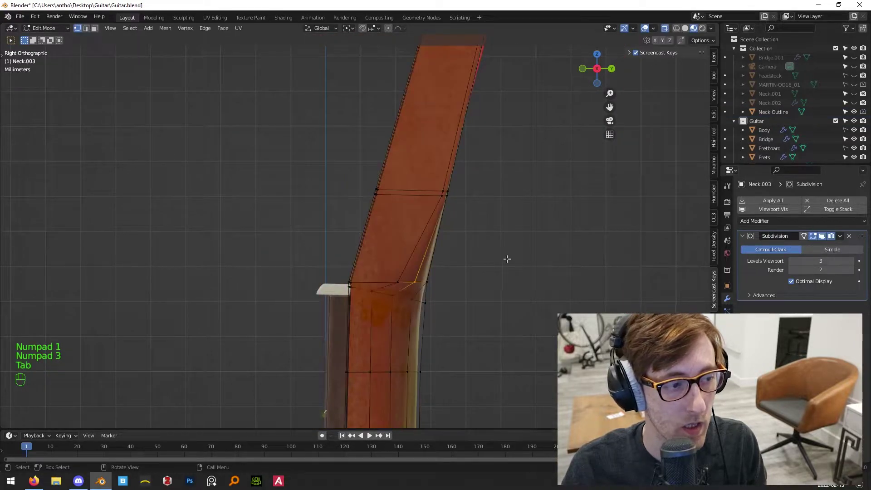
scroll(510, 259, up, 2)
drag(451, 138, 519, 191)
key(alt+z)
drag(452, 146, 510, 195)
key(Tab)
middle_drag(510, 195, 445, 241)
key(KP_1)
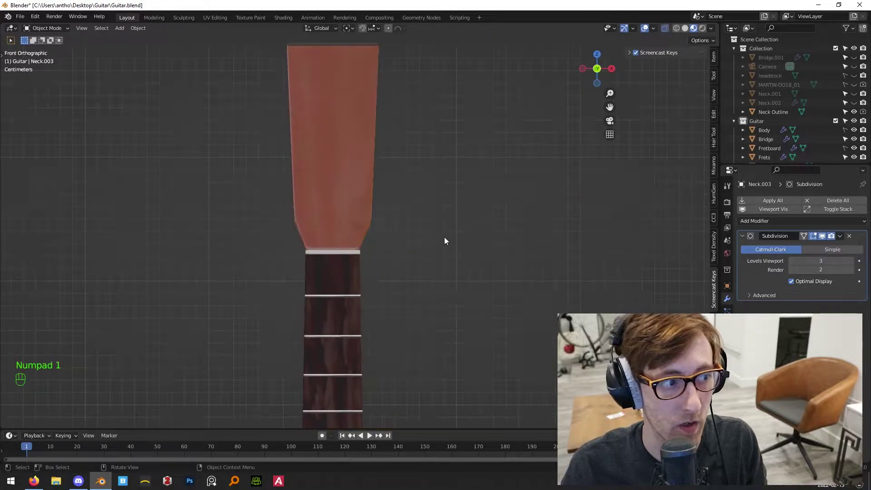
key(KP_3)
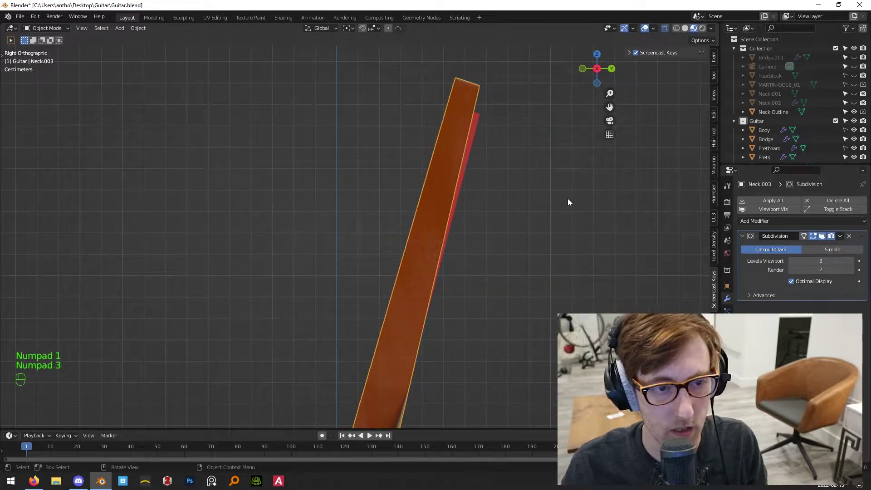
Move the headstock's end vertices down about 13 mm along Z to line up with the end of the red reference headstock.
key(Tab)
key(Tab)
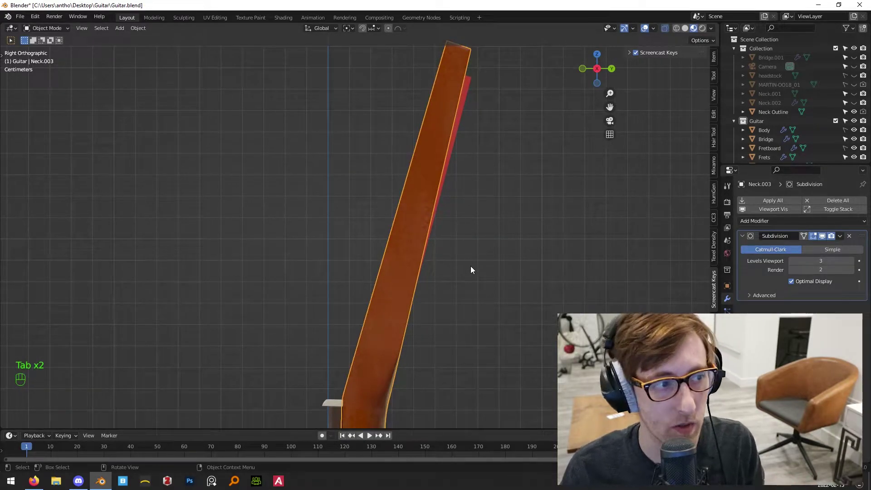
key(Tab)
scroll(429, 216, up, 4)
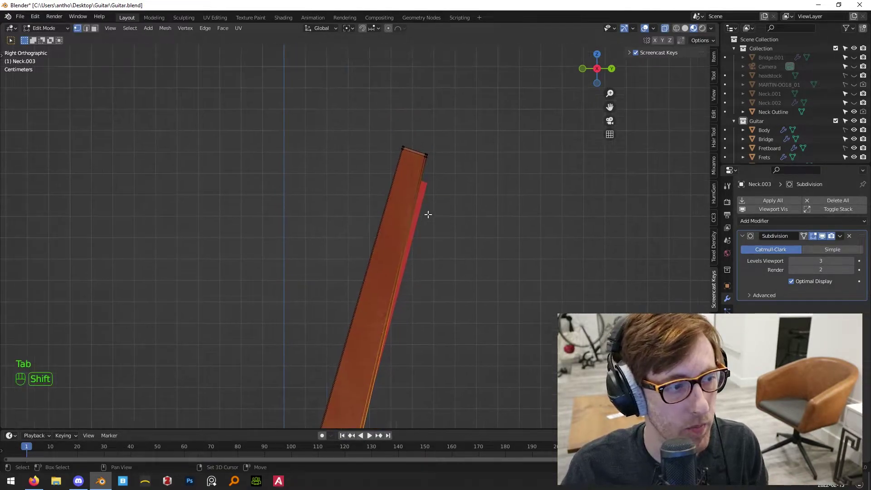
drag(418, 46, 526, 103)
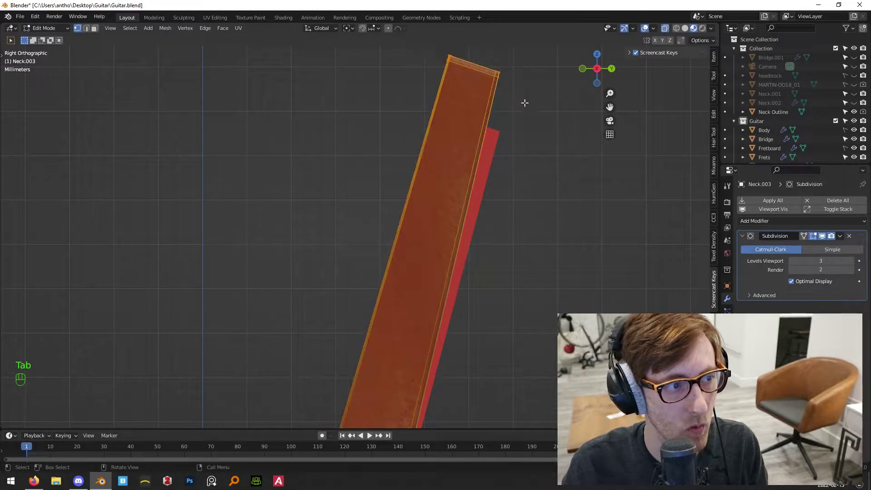
key(g)
right_click(495, 132)
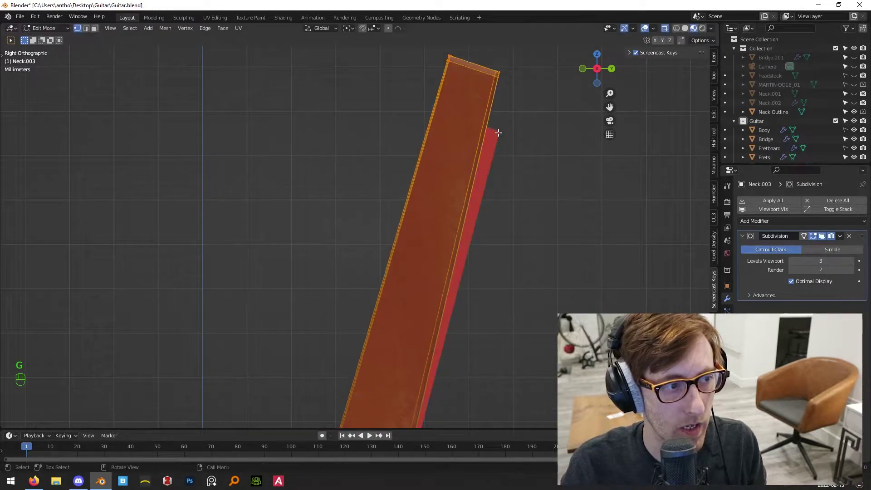
key(g)
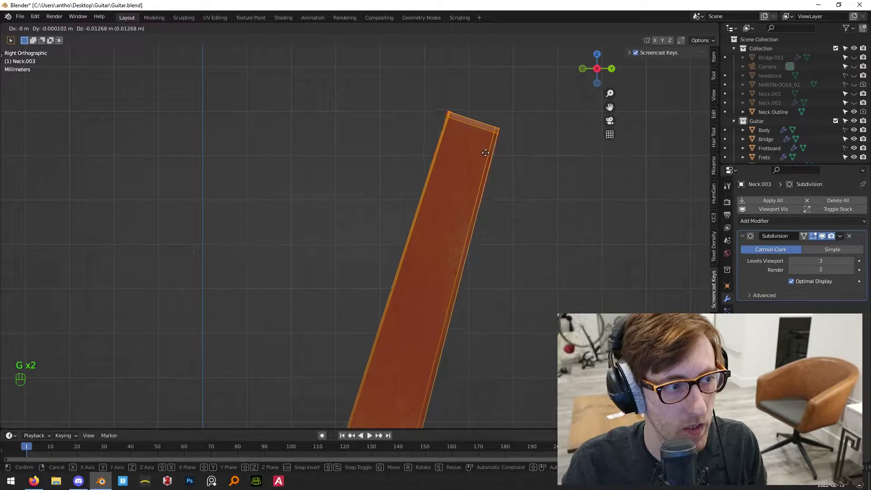
click(485, 153)
Scale the headstock's end vertices up by about 1.064 and check the headstock's profile along its length.
key(s)
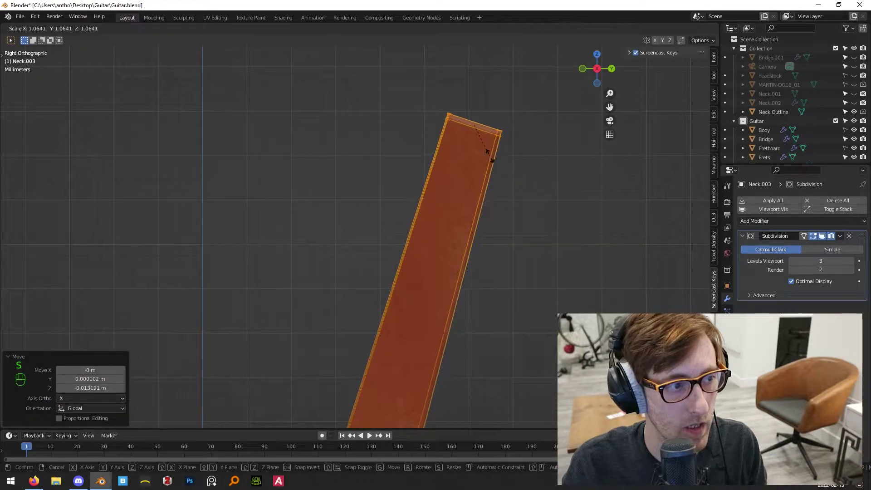
click(491, 156)
key(Tab)
scroll(461, 284, up, 4)
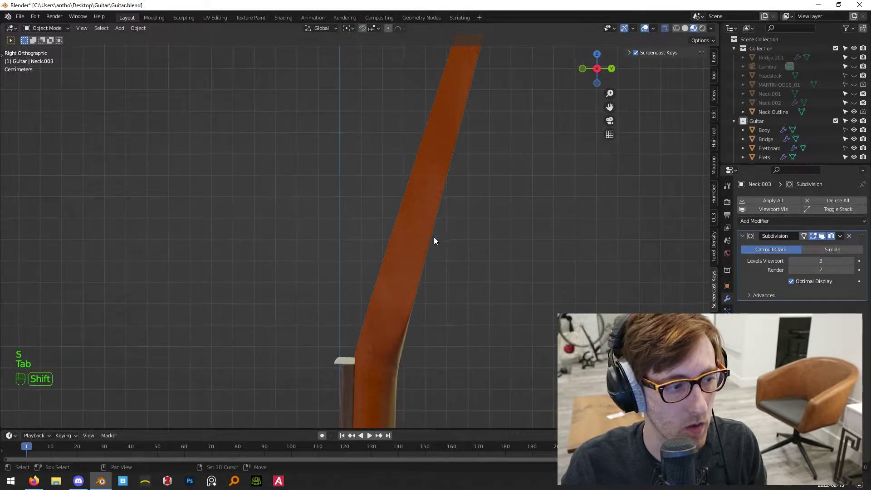
middle_drag(451, 215, 477, 227)
key(KP_1)
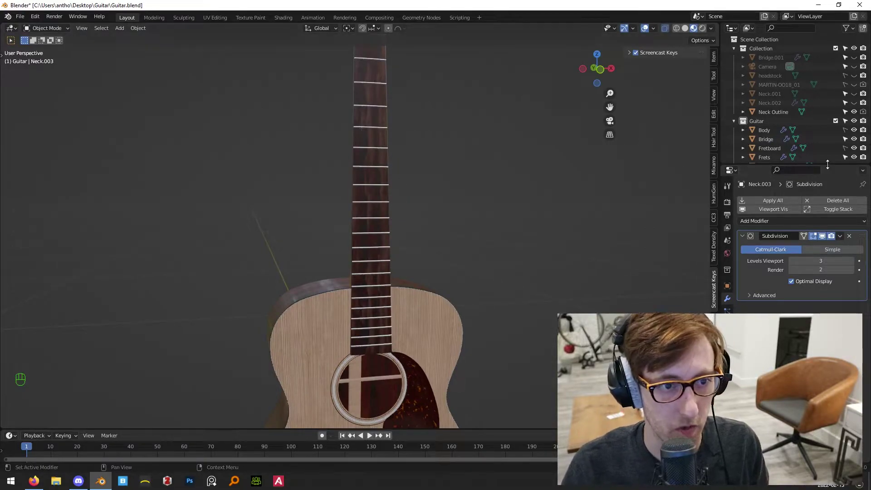
Hide the Neck Outline object and rename the Neck.003 object to Neck.
click(784, 112)
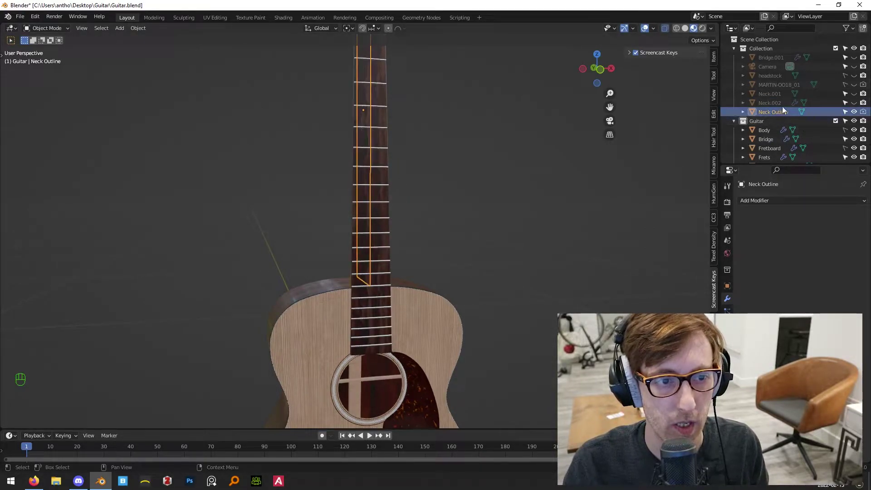
click(855, 113)
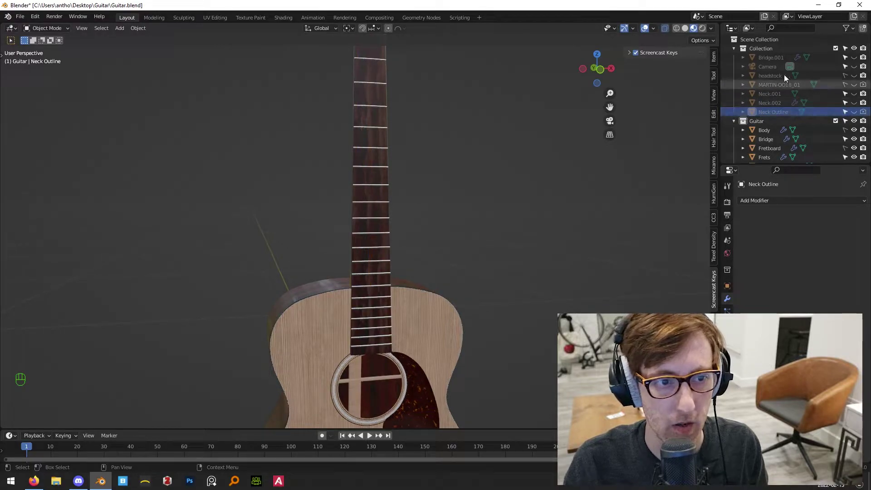
middle_drag(540, 172, 473, 246)
click(476, 173)
scroll(766, 120, down, 5)
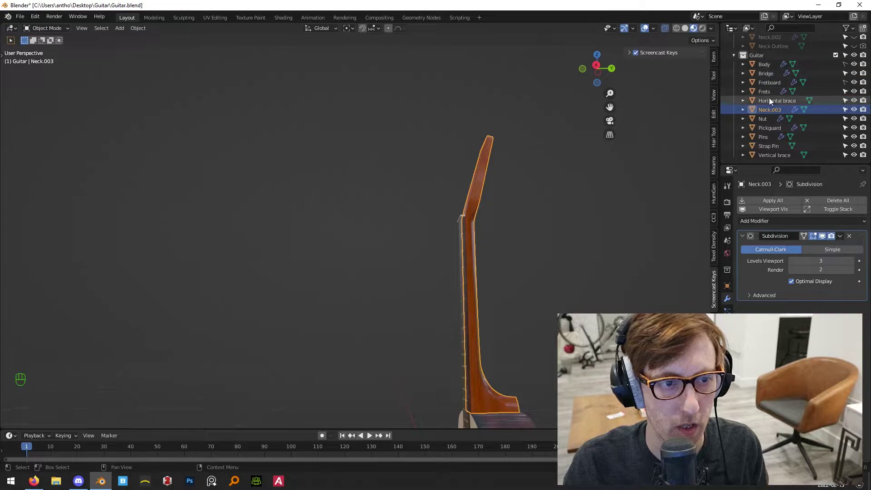
double_click(769, 109)
text(B)
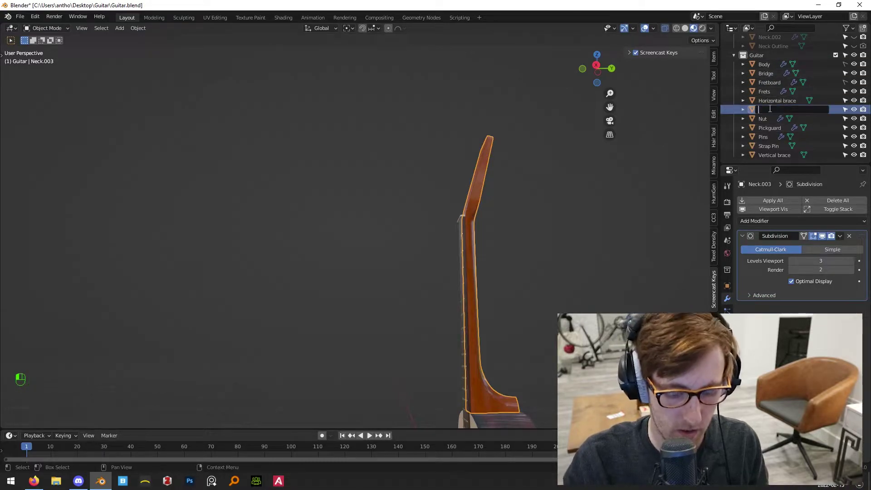
text(Neck)
key(Return)
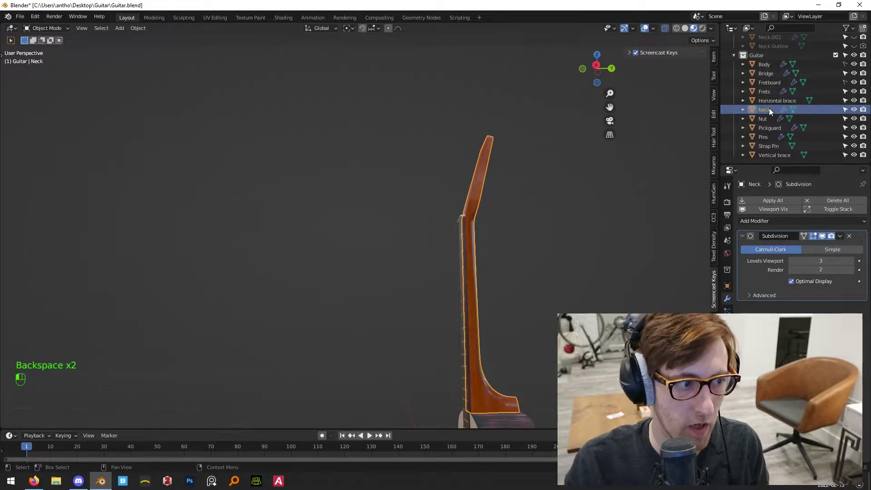
Examine the headstock, frets, fretboard and neck from the front and at an angle.
middle_drag(527, 238, 581, 241)
key(KP_1)
scroll(576, 239, up, 3)
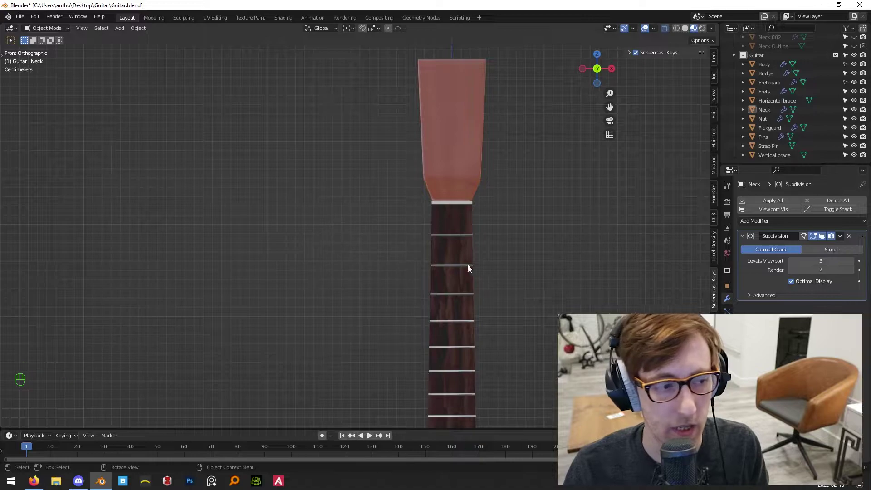
shift+middle_drag(494, 241, 468, 106)
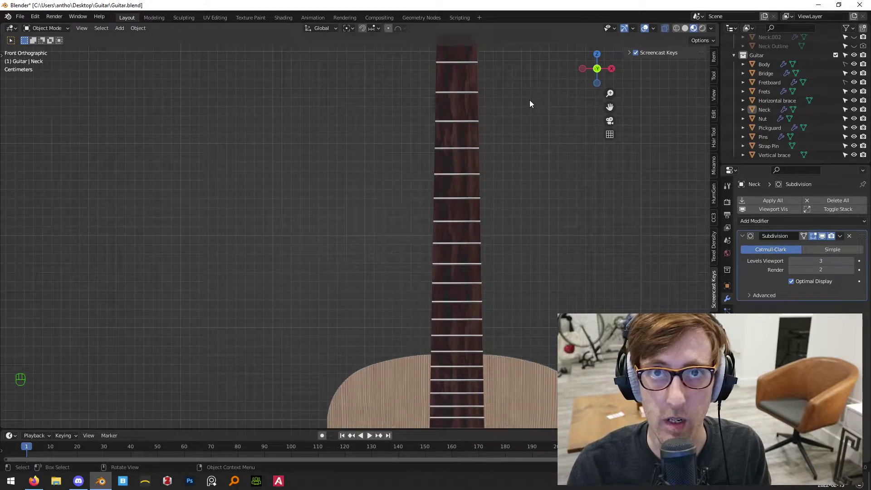
click(460, 152)
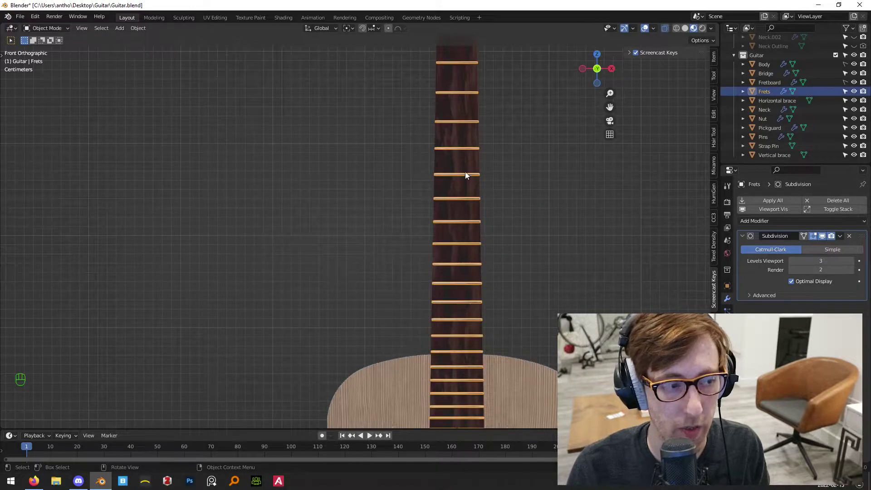
click(482, 178)
middle_drag(483, 179, 520, 190)
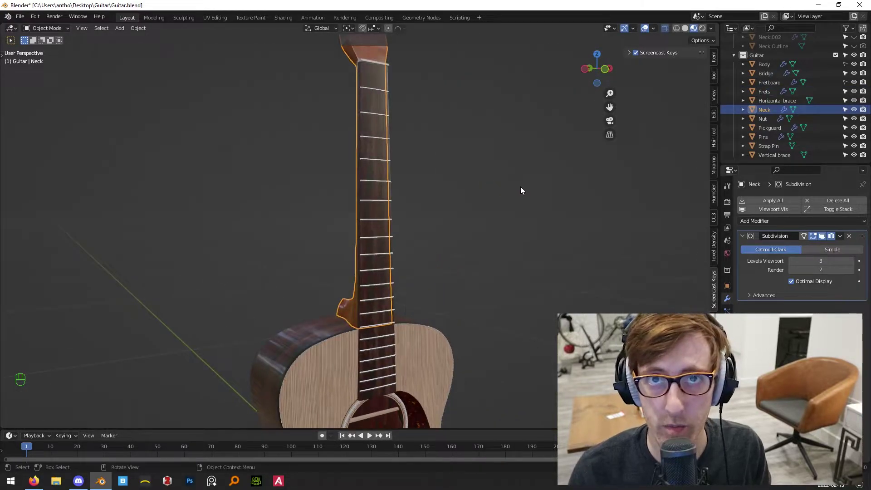
scroll(352, 337, up, 2)
middle_drag(431, 312, 441, 200)
scroll(441, 200, up, 3)
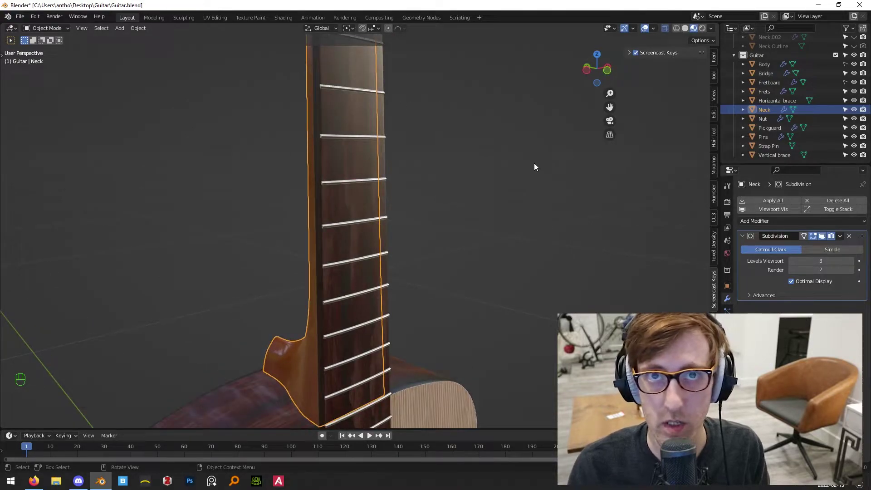
click(558, 193)
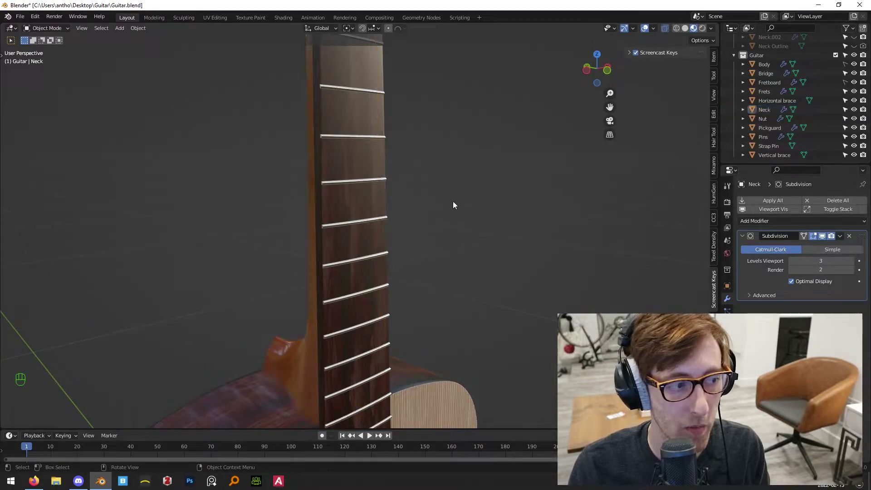
middle_drag(461, 198, 444, 209)
Add a mesh circle with 12 vertices at the world origin.
key(shift+a)
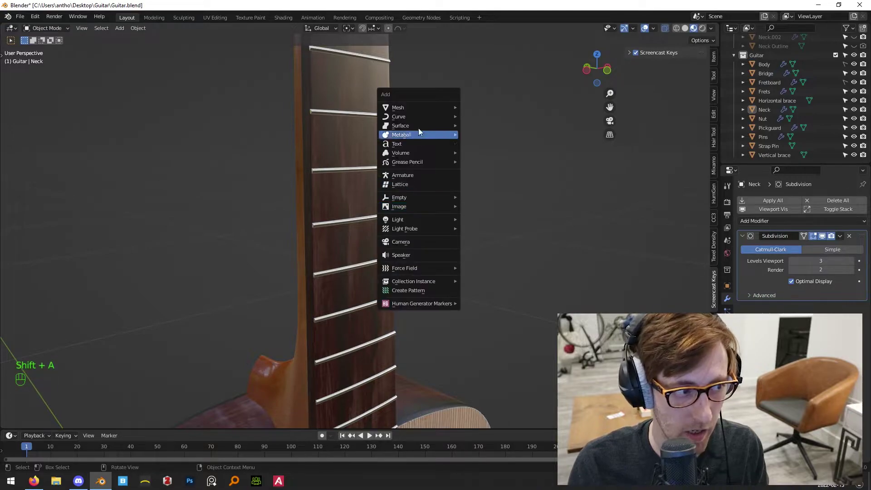
mouse_move(408, 107)
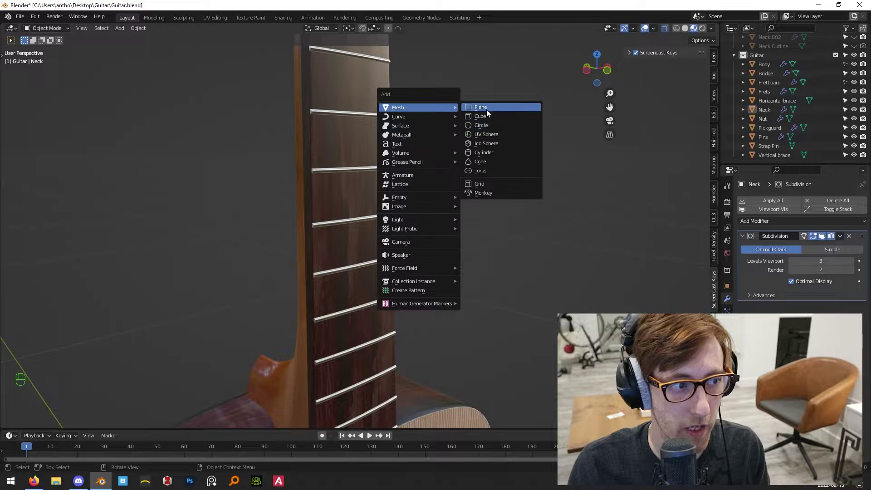
click(492, 126)
scroll(495, 173, down, 4)
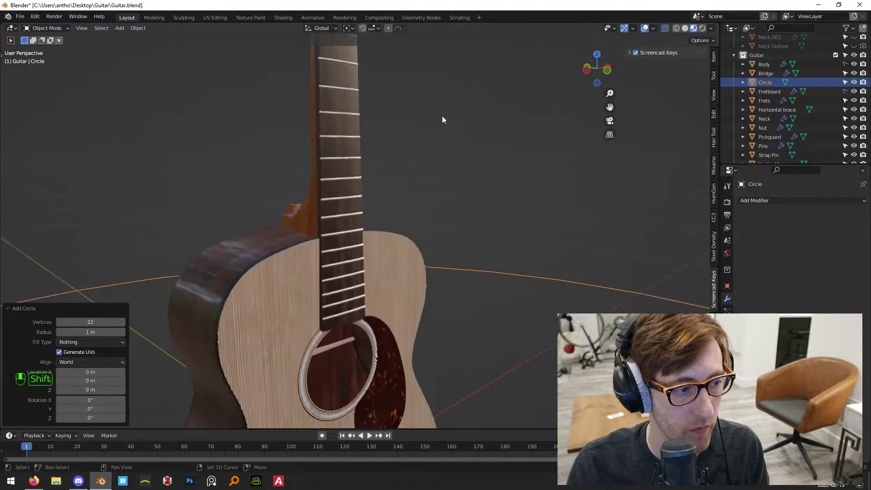
click(108, 324)
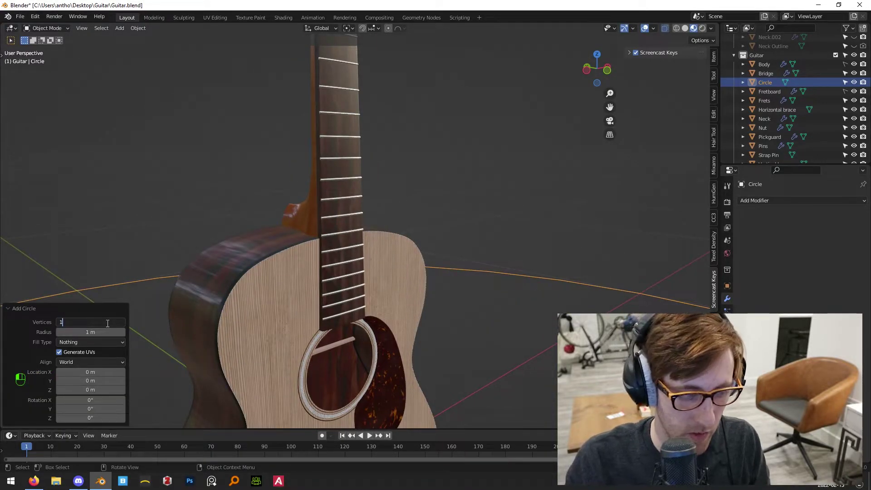
text(12)
key(Return)
click(465, 198)
scroll(467, 197, down, 6)
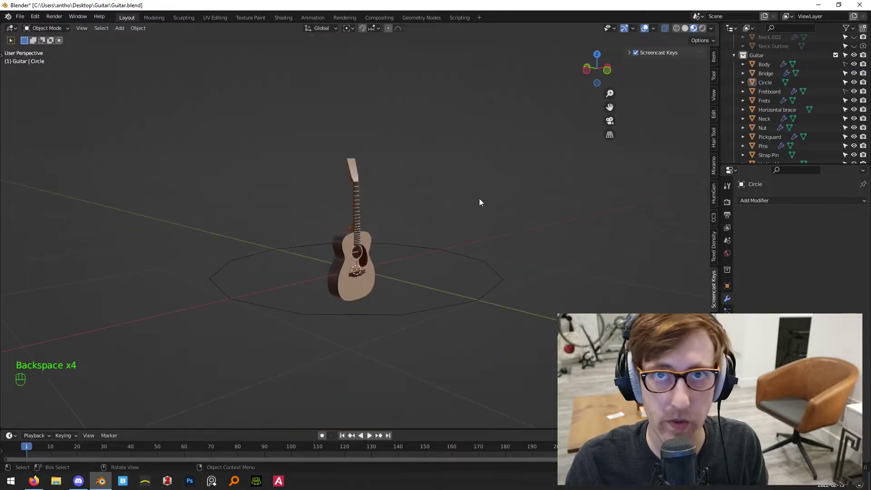
Scale the circle to 0.175 and rotate it 90° about the X axis so it stands upright.
scroll(480, 200, down, 3)
middle_drag(461, 178, 432, 229)
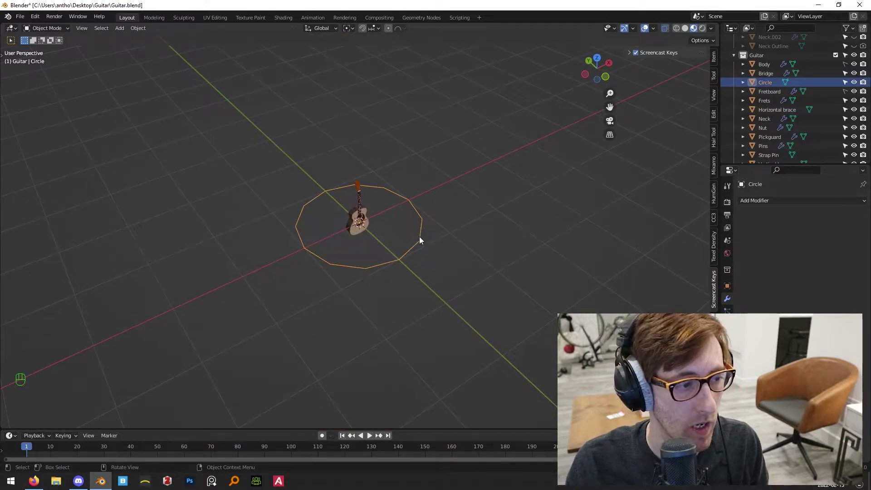
key(s)
click(390, 255)
key(KP_1)
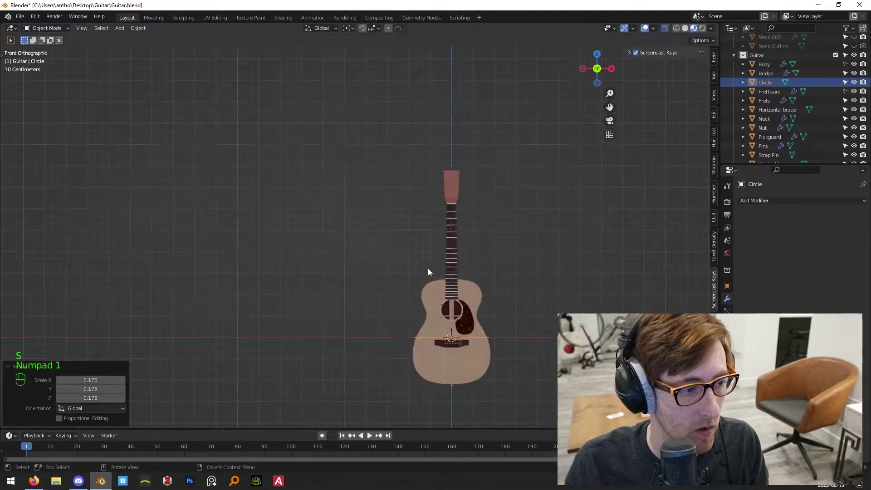
key(r)
key(x)
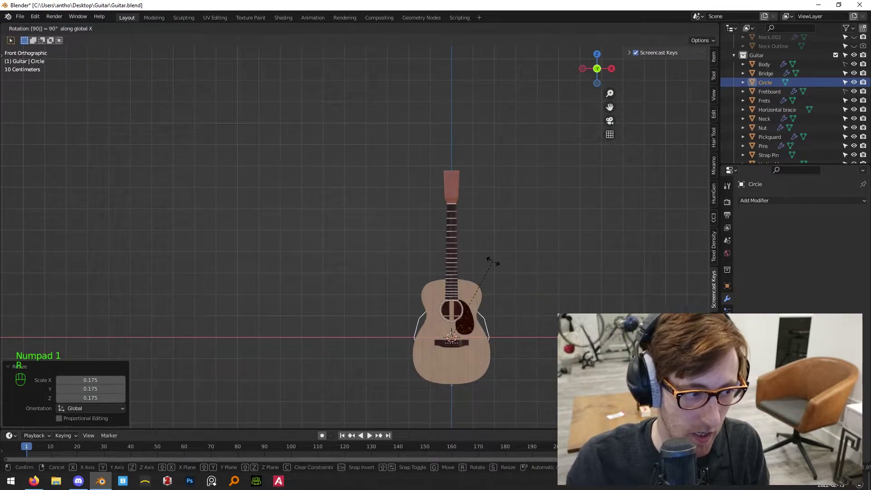
key(Return)
mouse_move(489, 361)
middle_down()
mouse_move(500, 355)
mouse_move(486, 326)
mouse_move(492, 358)
middle_up()
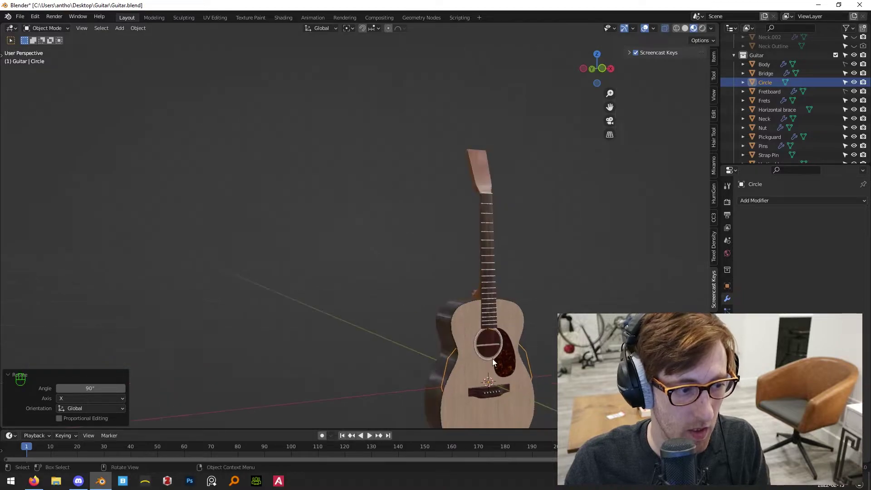
Move the circle along Y in front of the guitar body and fill it with a face.
key(g)
click(551, 362)
shift+middle_drag(551, 362, 513, 250)
key(Tab)
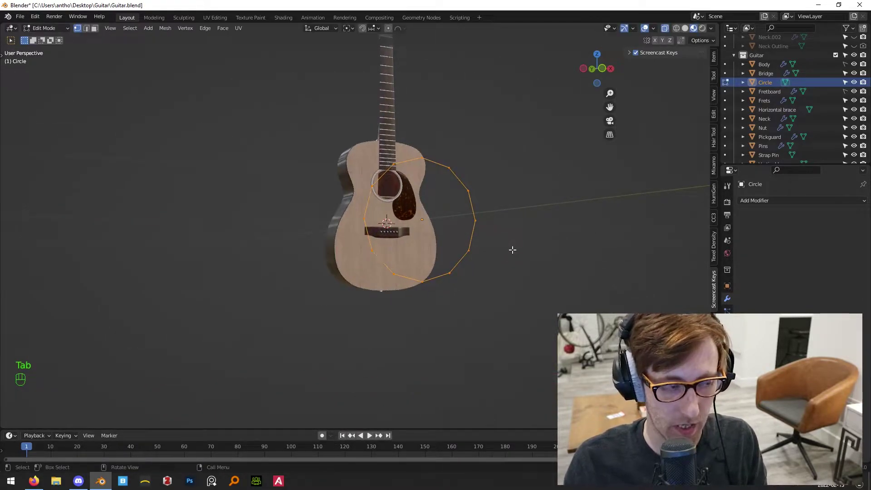
key(f)
key(Tab)
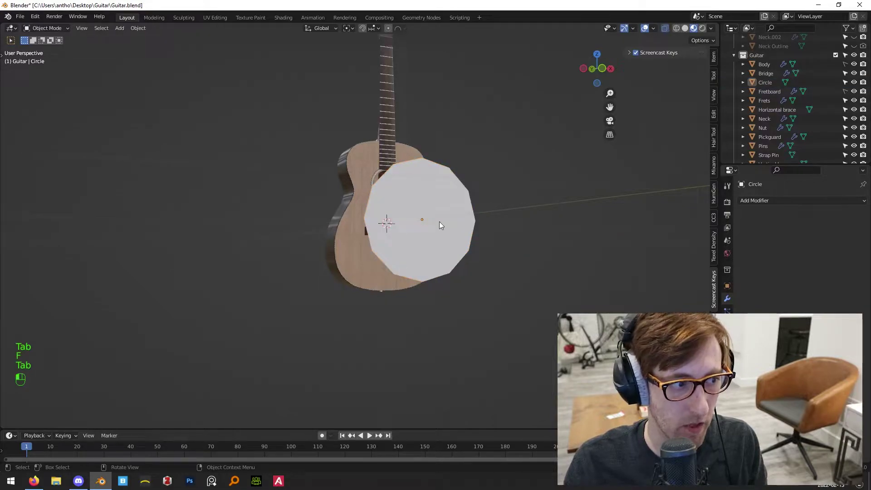
key(KP_1)
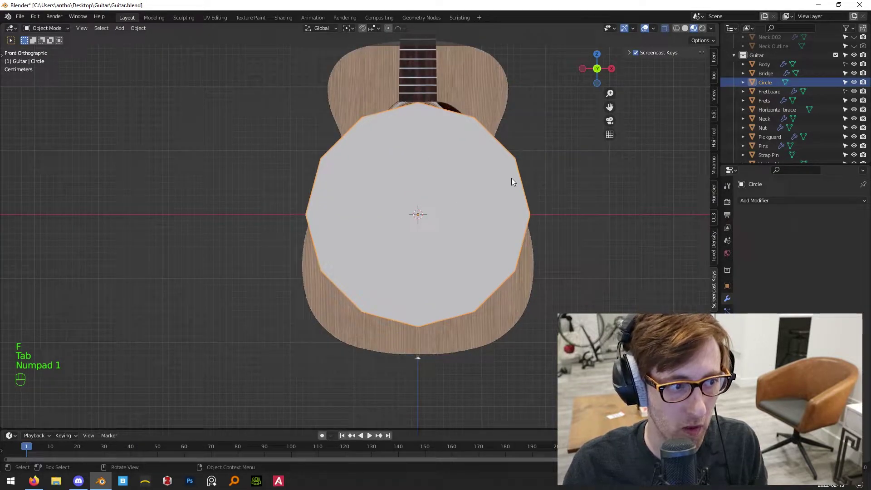
right_click(507, 175)
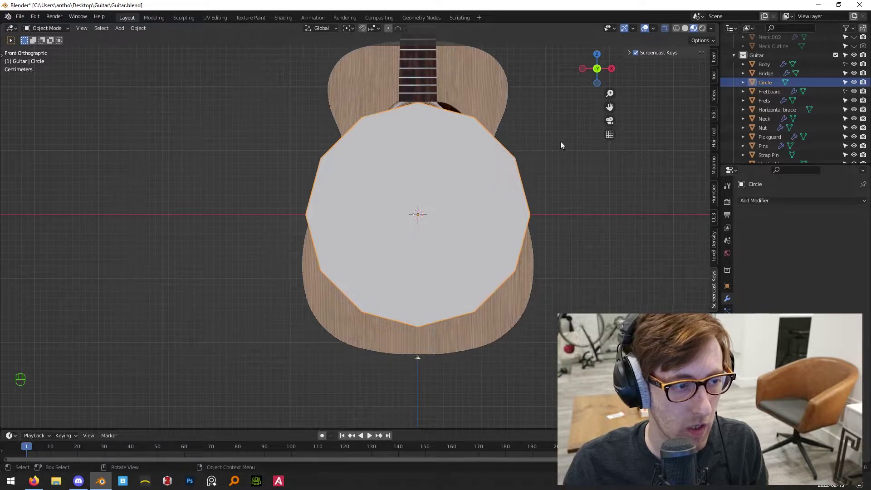
Scale the circle by about 0.065 and raise it along Z onto the fretboard, between the second and third frets.
key(s)
click(430, 224)
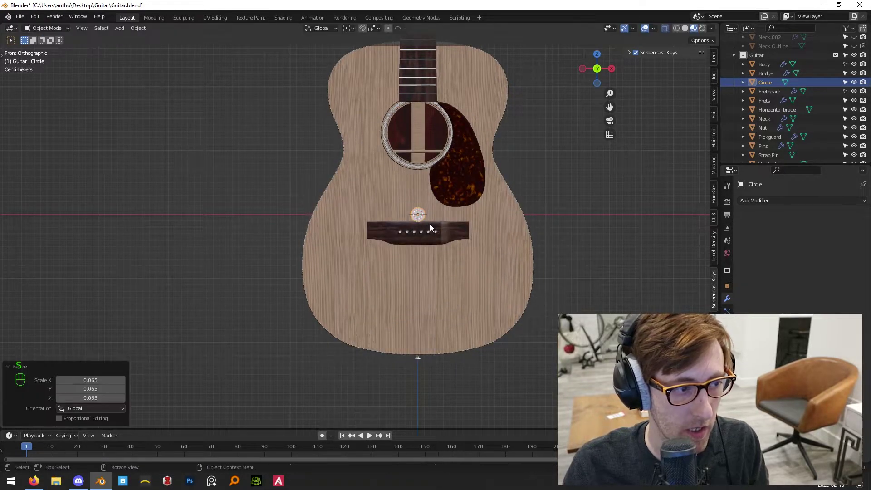
shift+middle_drag(429, 224, 435, 361)
key(g)
click(432, 89)
shift+middle_drag(432, 89, 470, 288)
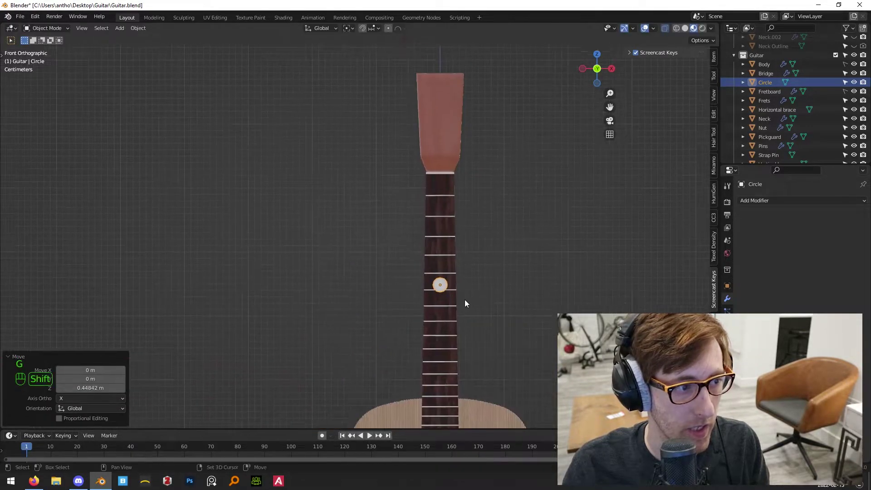
key(g)
click(459, 284)
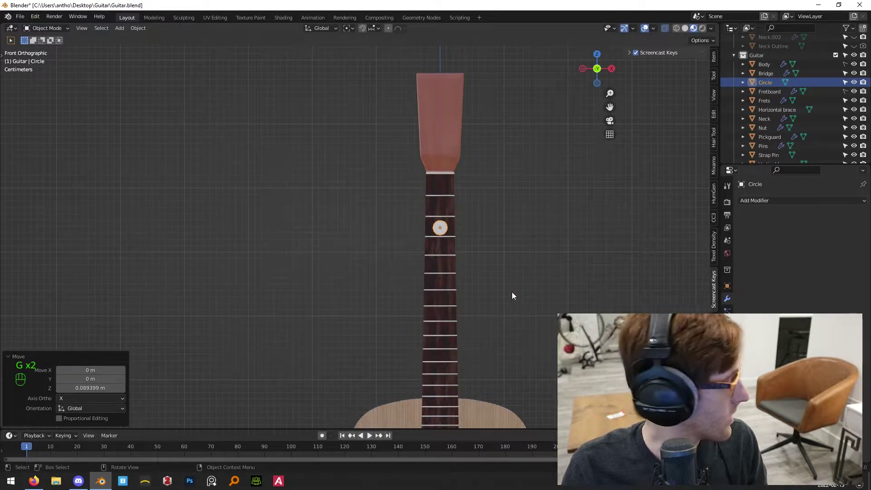
Centre the circle vertically between the second and third frets and shrink it to about 5.6 mm across.
scroll(521, 249, up, 6)
key(g)
key(z)
click(587, 276)
shift+middle_drag(631, 287, 568, 283)
key(s)
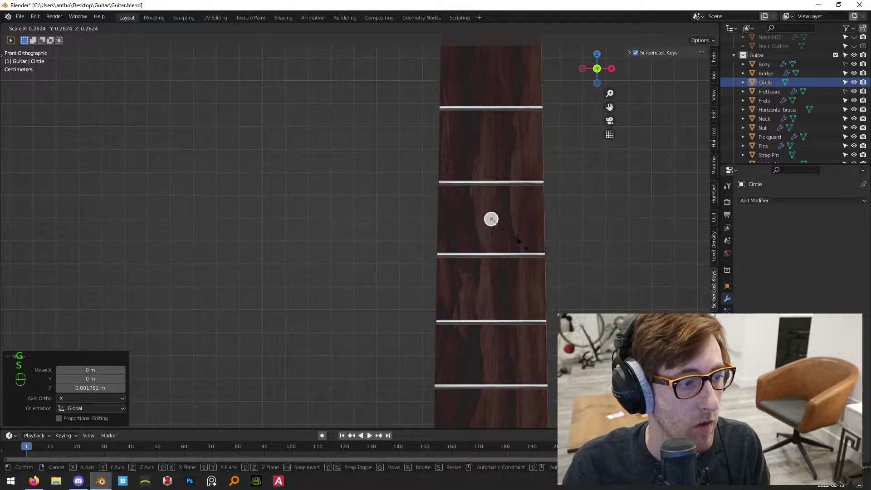
click(513, 237)
click(567, 230)
Enlarge the circle slightly to a diameter of 6 mm and deselect it.
scroll(605, 261, up, 4)
shift+middle_drag(605, 261, 381, 248)
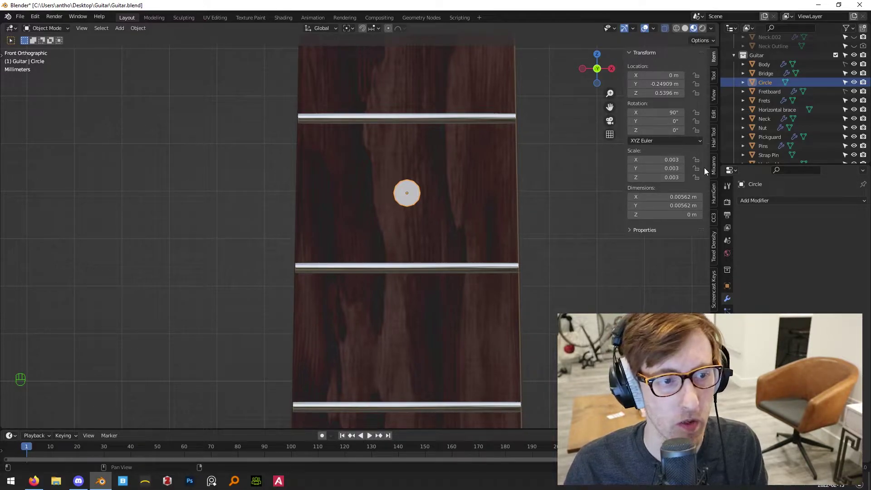
key(s)
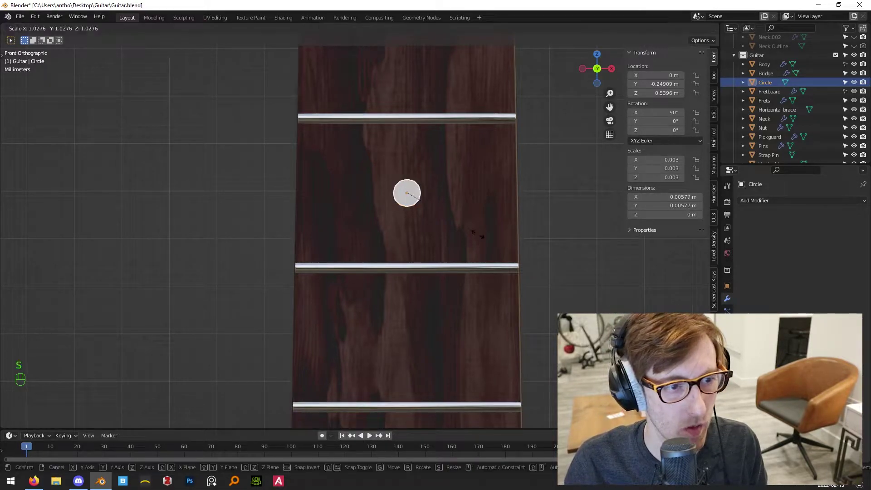
click(500, 255)
click(564, 278)
Move the circle about 0.247 m along Y, back to the fretboard's front surface.
middle_drag(427, 205, 472, 217)
scroll(476, 226, down, 10)
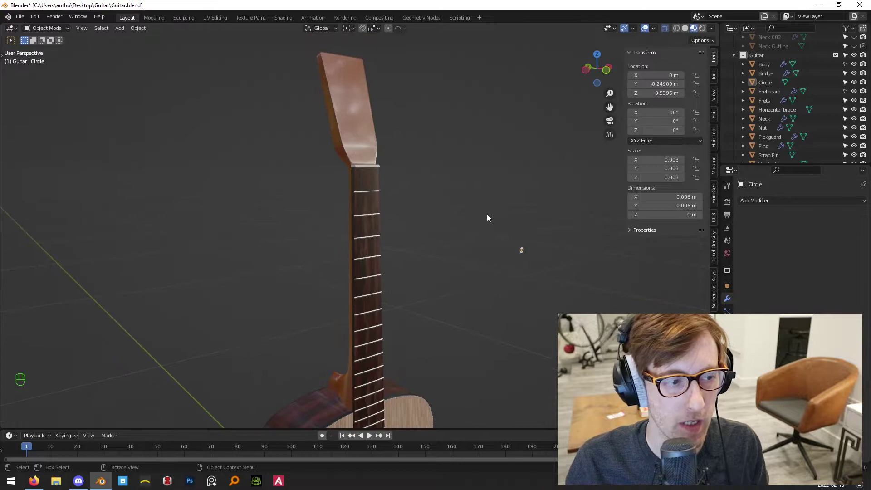
click(521, 250)
key(g)
key(y)
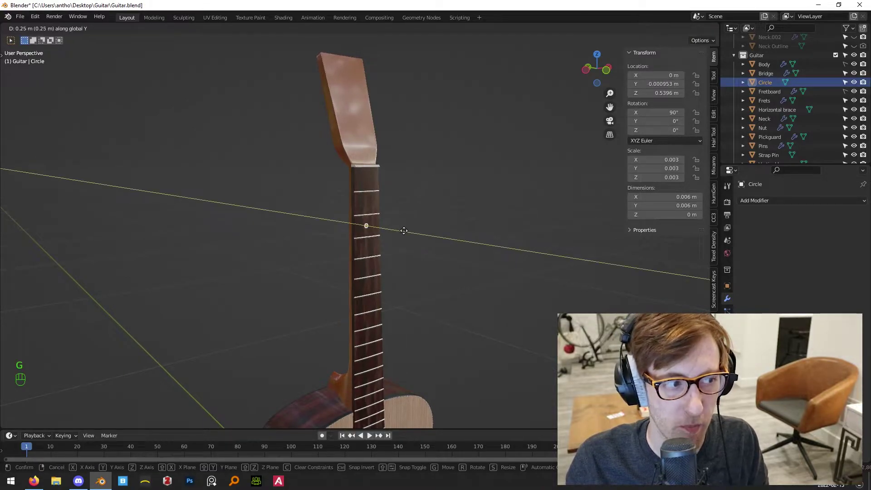
click(404, 230)
key(KP_1)
scroll(396, 230, up, 5)
Nudge the circle forward along Y to about -0.0022 m so it sits just in front of the fretboard.
middle_drag(397, 230, 398, 217)
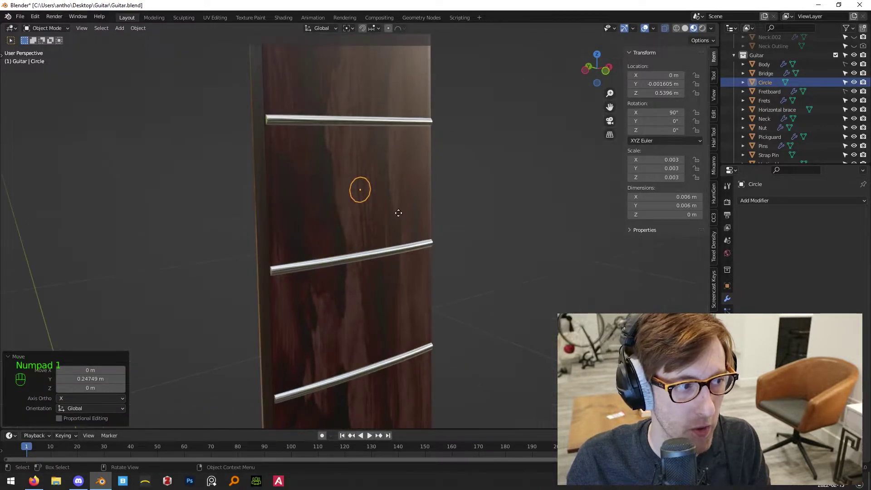
key(g)
key(y)
click(399, 213)
click(477, 209)
key(KP_3)
key(KP_1)
click(418, 198)
middle_drag(418, 198, 519, 213)
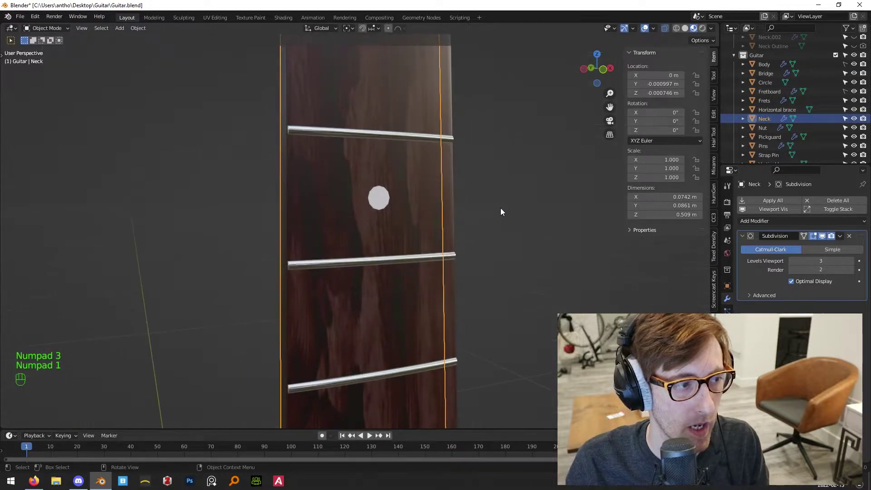
Add a Shrinkwrap modifier to the circle with the Fretboard as its target.
click(389, 201)
scroll(388, 195, up, 3)
middle_drag(459, 143, 445, 145)
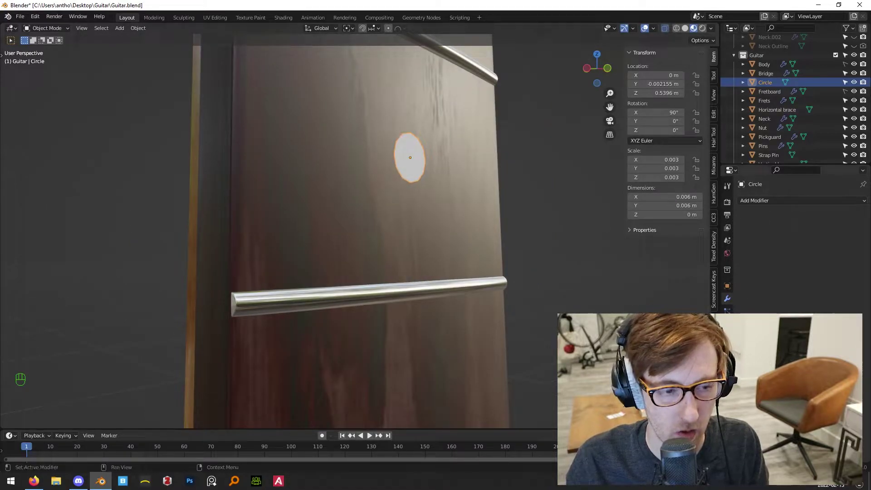
click(764, 201)
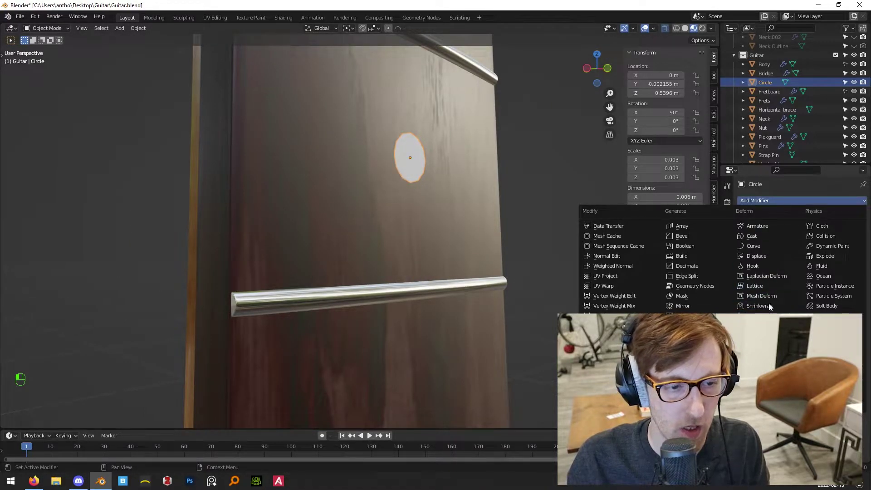
click(768, 309)
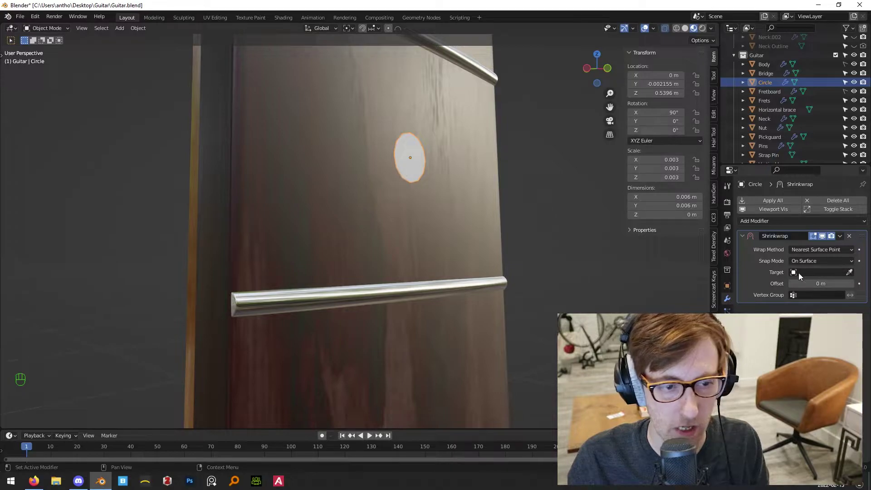
click(848, 272)
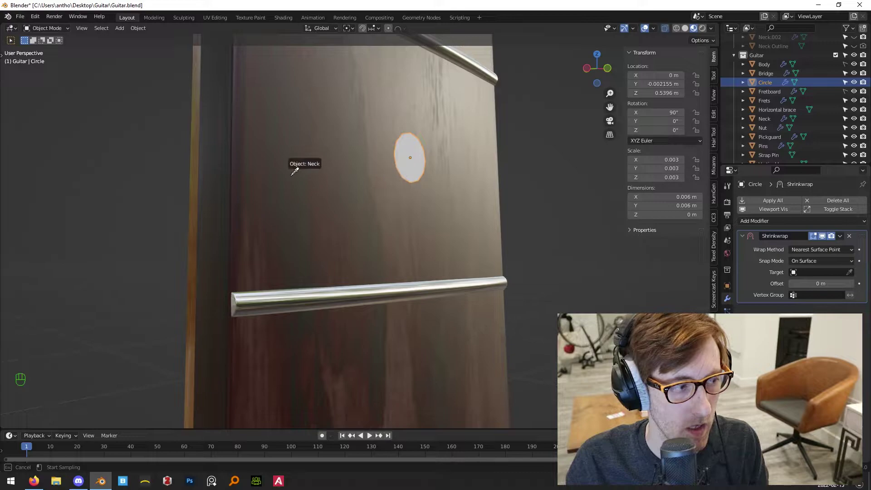
click(772, 90)
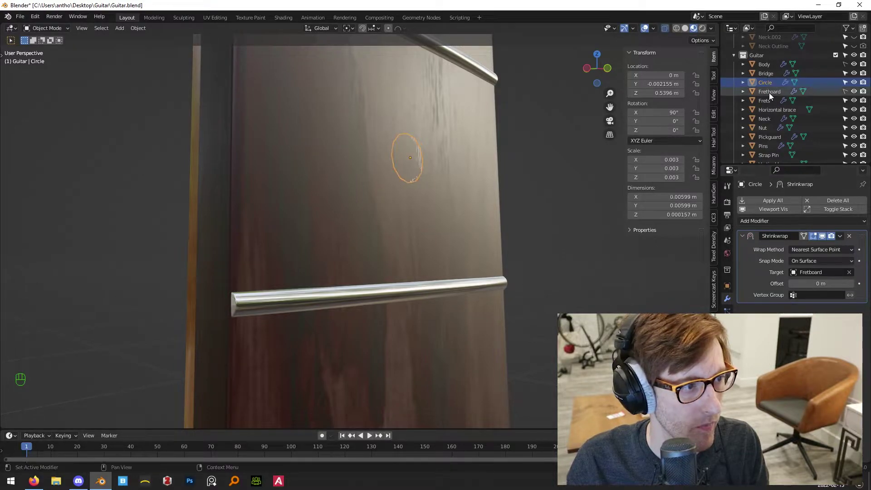
Set the circle's Shrinkwrap offset to 0.001 m and check its gap from the side.
click(815, 284)
key(BackSpace)
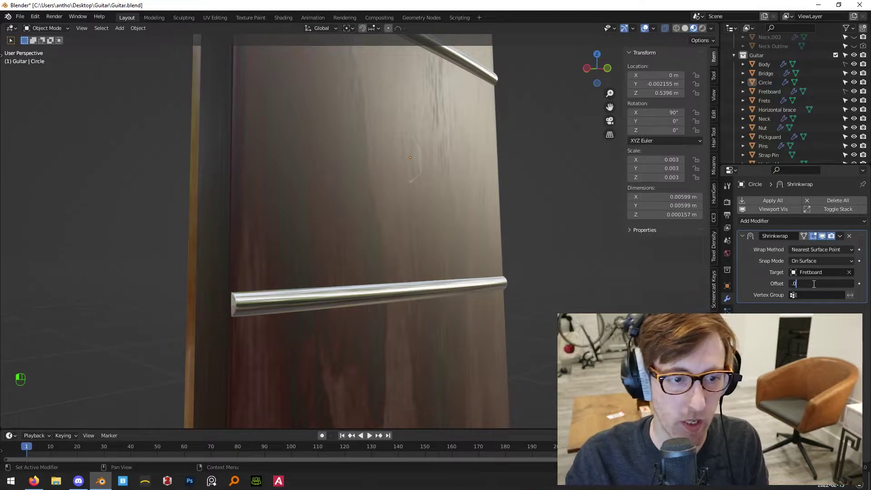
text(.001)
key(Return)
middle_drag(553, 303, 642, 284)
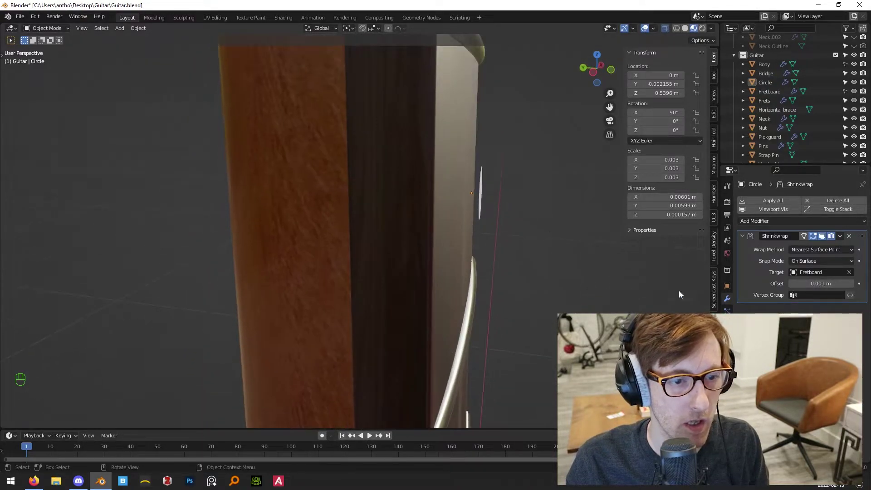
Reduce the circle's Shrinkwrap offset to 0.0001 m and check it close up.
click(817, 284)
click(803, 284)
text(0)
key(Return)
middle_drag(513, 279, 441, 261)
scroll(435, 257, up, 3)
shift+middle_drag(421, 185, 462, 280)
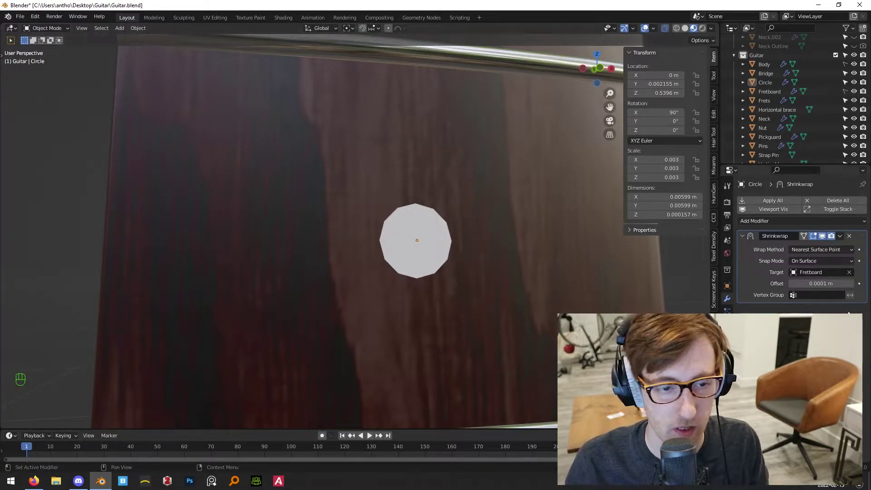
Reduce the circle's Shrinkwrap offset to 0.00001 m and check it against the fretboard surface.
click(807, 284)
click(806, 284)
text(0)
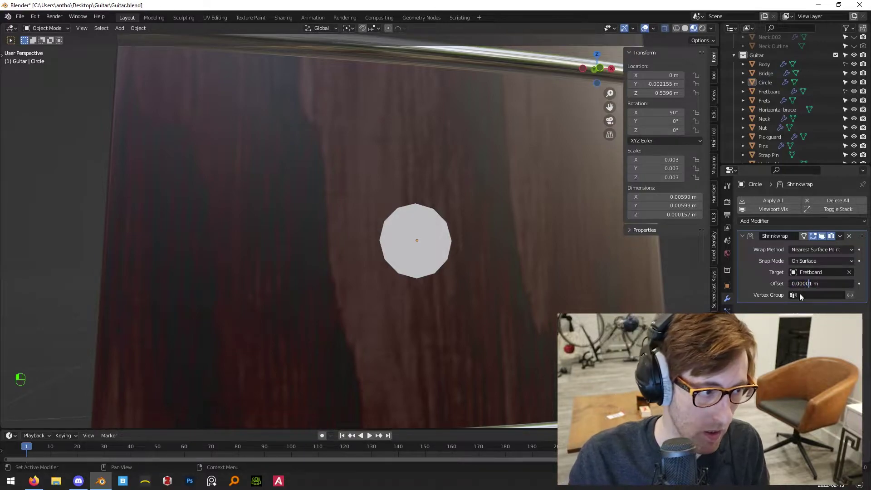
key(Return)
middle_drag(639, 283, 459, 232)
scroll(467, 273, up, 3)
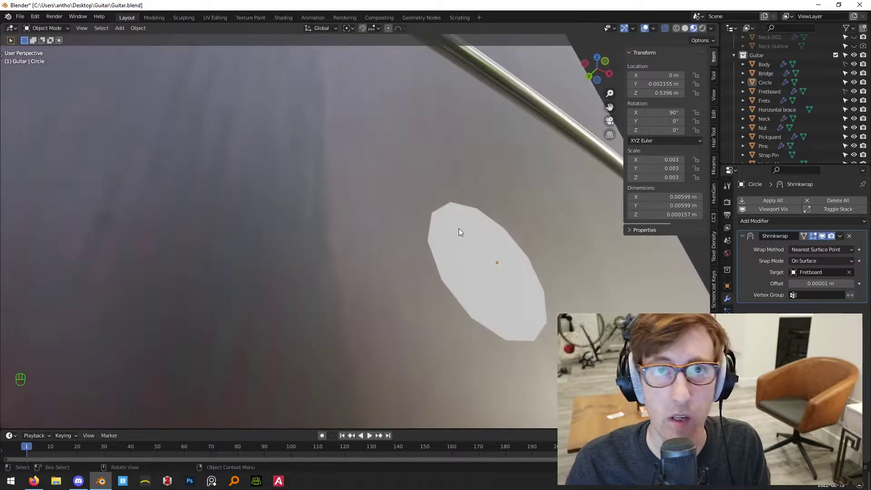
scroll(459, 228, down, 8)
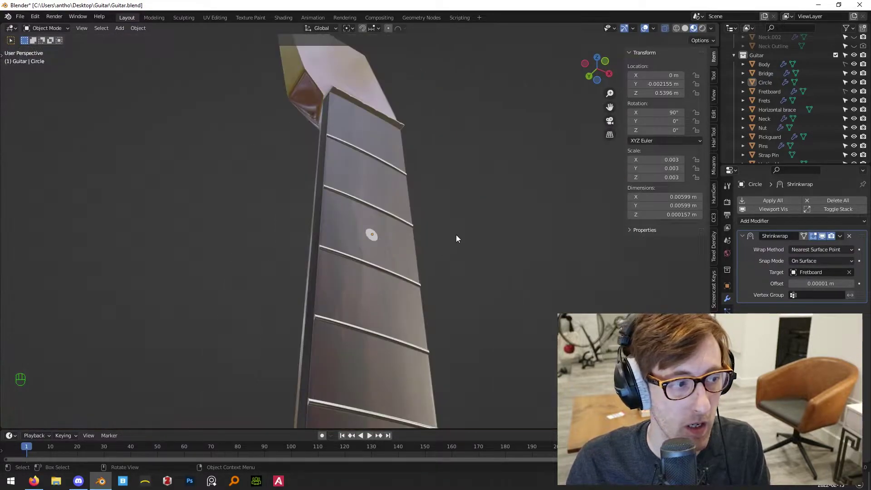
middle_drag(475, 236, 418, 301)
Set the circle's Shrinkwrap offset to 0.00005 m and check it from the front and at an angle.
key(KP_1)
scroll(437, 276, down, 2)
scroll(433, 217, up, 3)
click(808, 284)
click(809, 283)
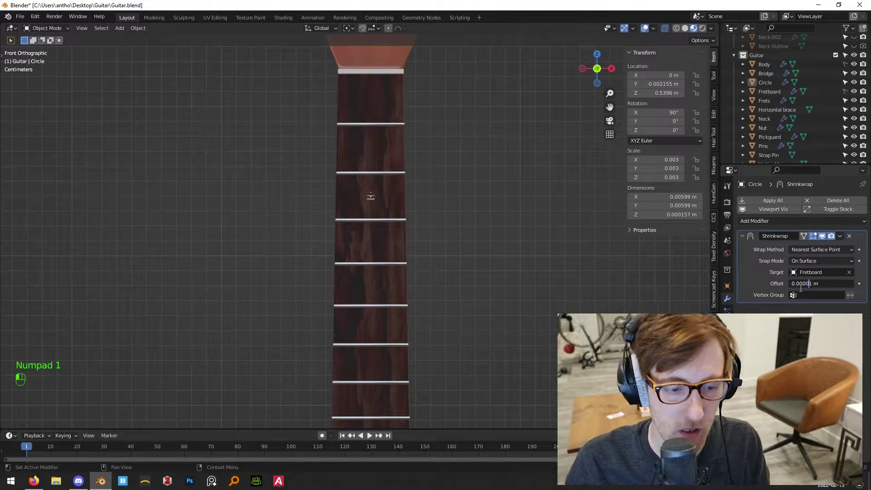
key(BackSpace)
text(5)
key(Return)
scroll(406, 319, up, 4)
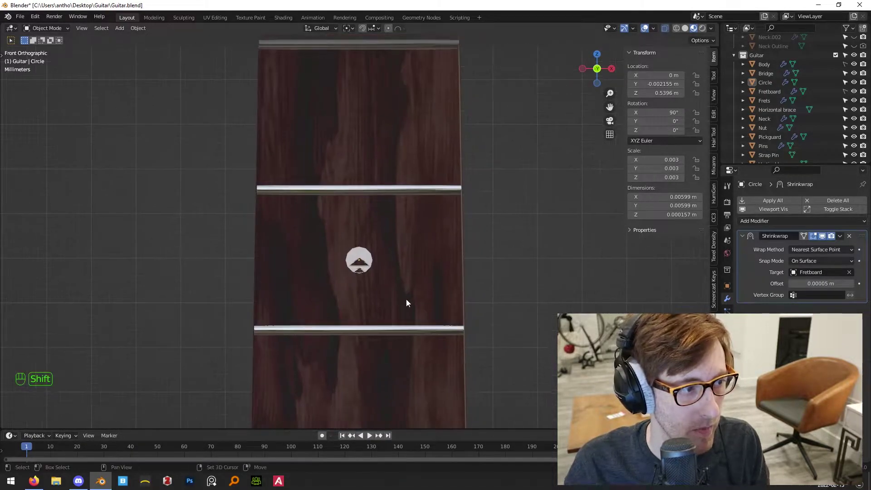
scroll(406, 318, up, 2)
middle_drag(399, 295, 483, 306)
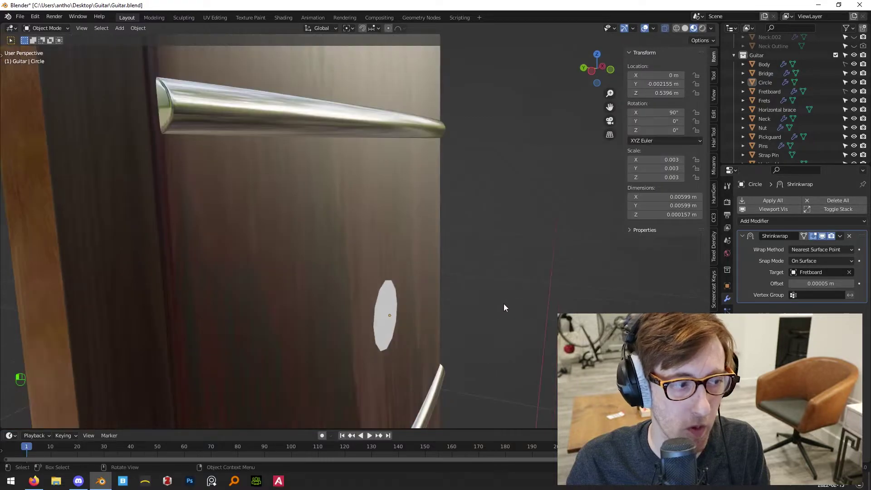
scroll(505, 307, down, 3)
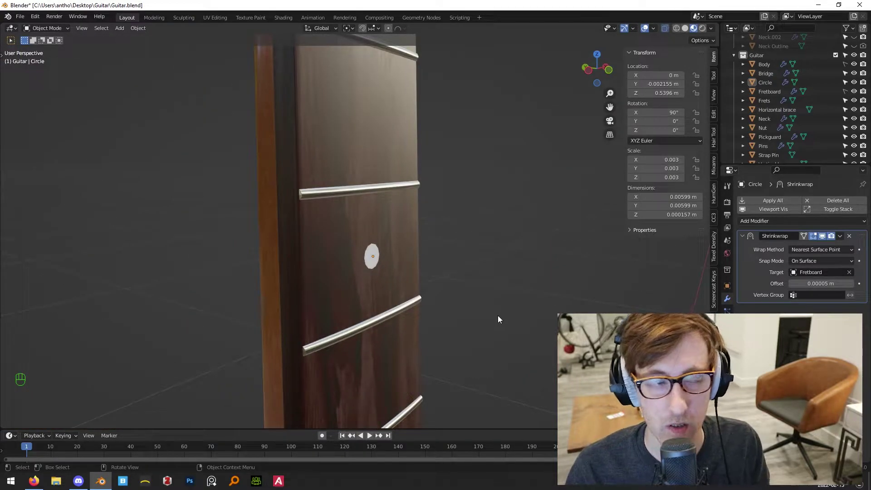
Add a Subdivision modifier to the circle to smooth its 12-sided outline.
click(371, 267)
scroll(387, 263, up, 4)
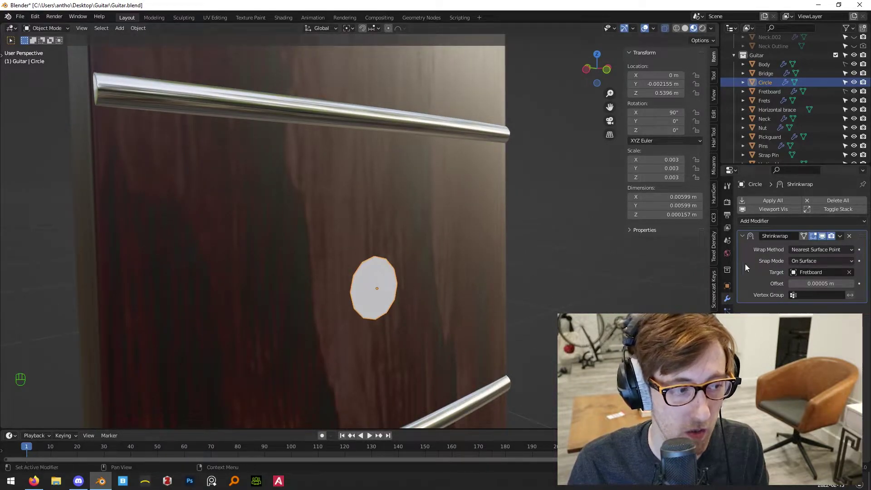
scroll(416, 308, up, 3)
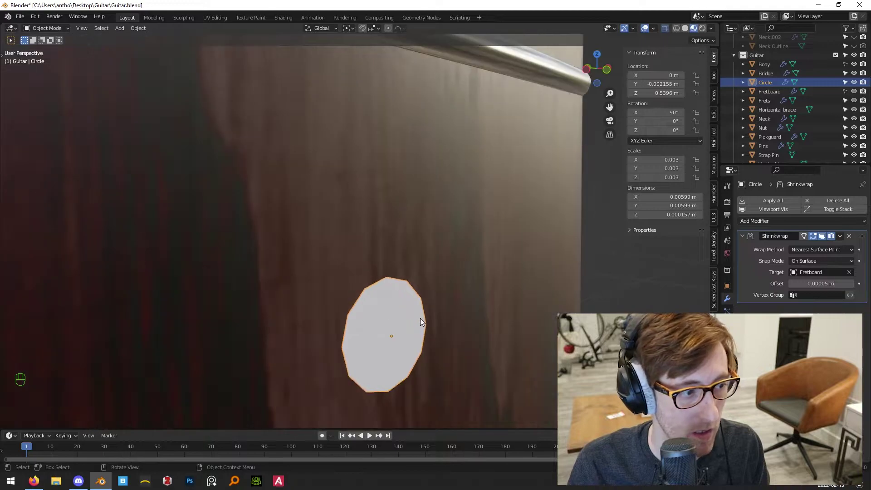
shift+middle_drag(420, 321, 501, 234)
scroll(501, 235, up, 2)
click(838, 221)
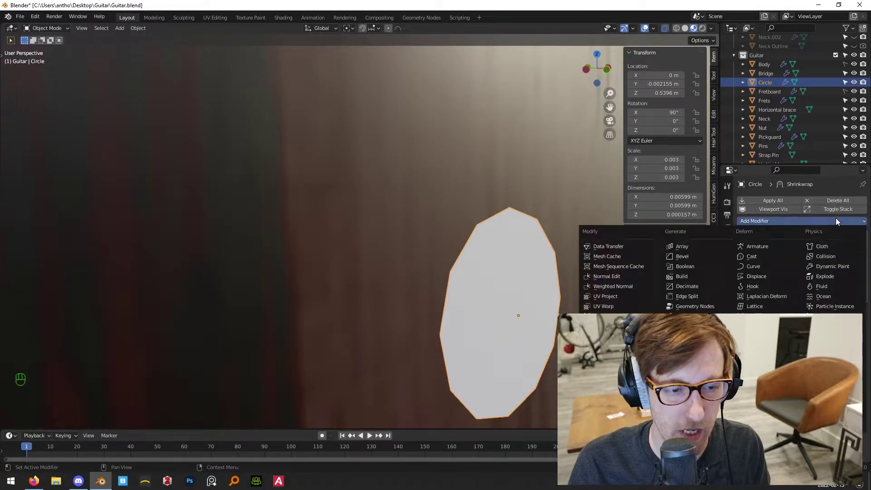
click(695, 386)
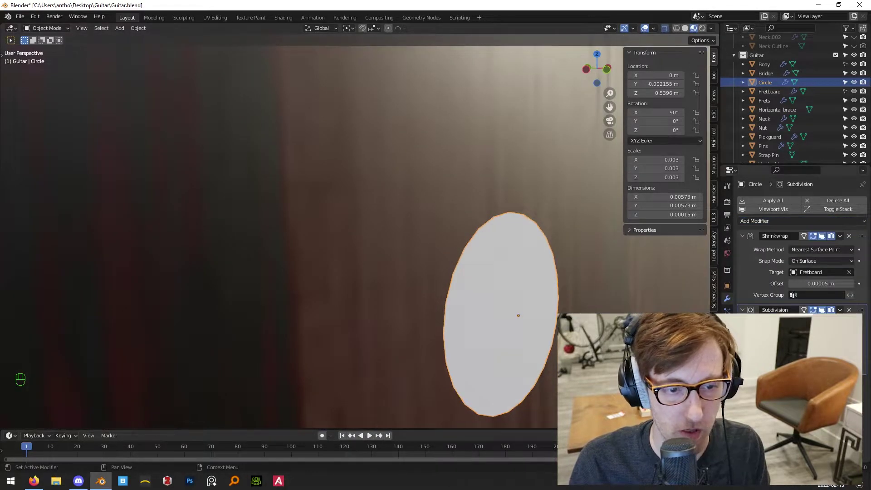
Examine the smoothed fret marker on the fretboard from the side, the front and at a distance.
scroll(521, 249, down, 5)
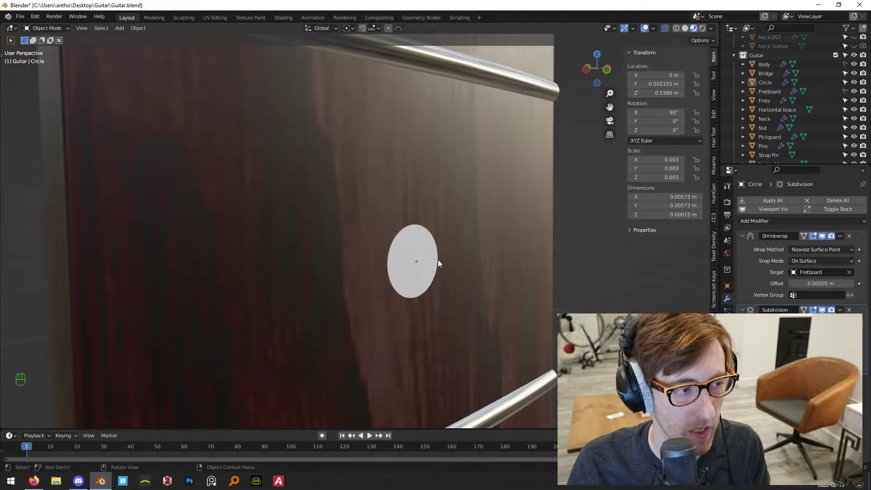
key(KP_1)
middle_drag(398, 257, 429, 225)
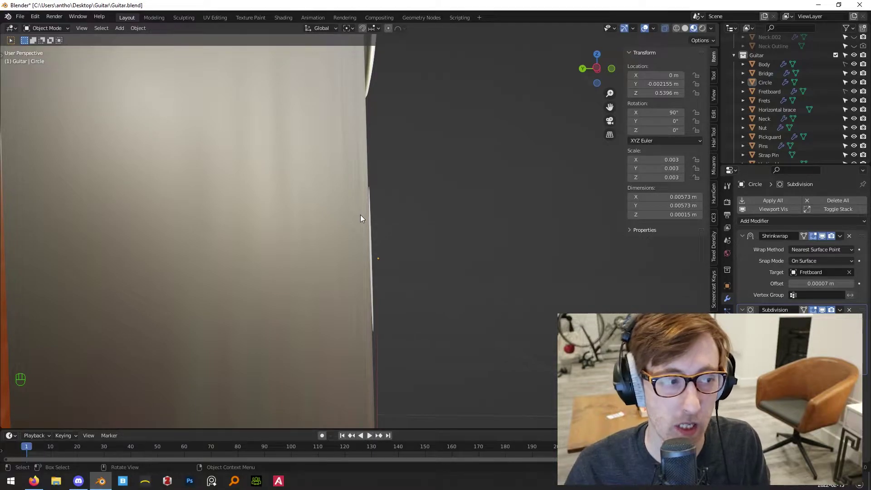
middle_drag(343, 261, 419, 257)
scroll(434, 266, down, 6)
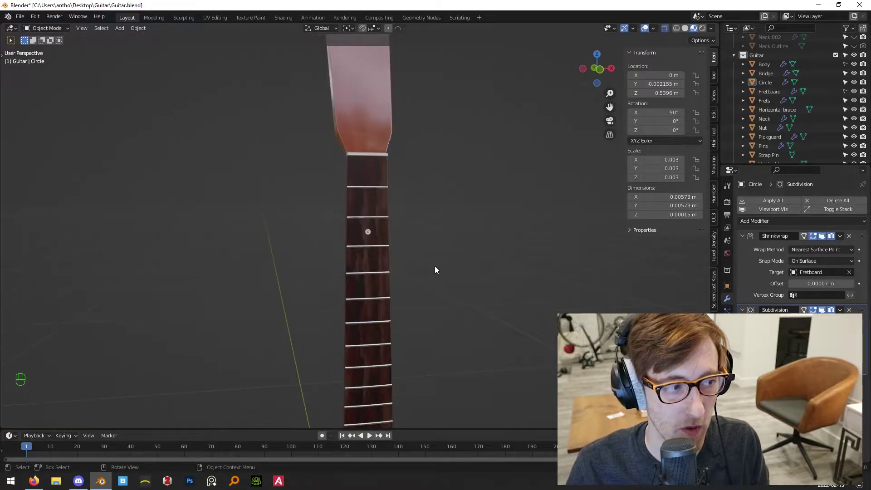
click(772, 128)
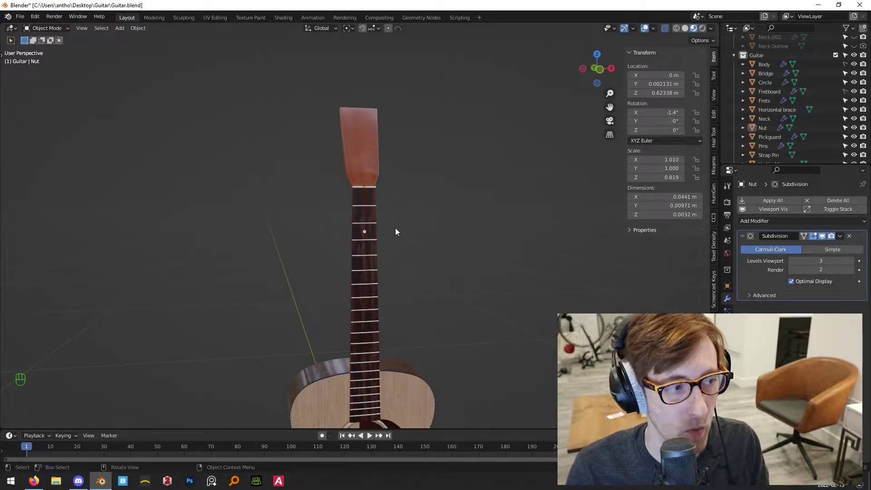
click(365, 232)
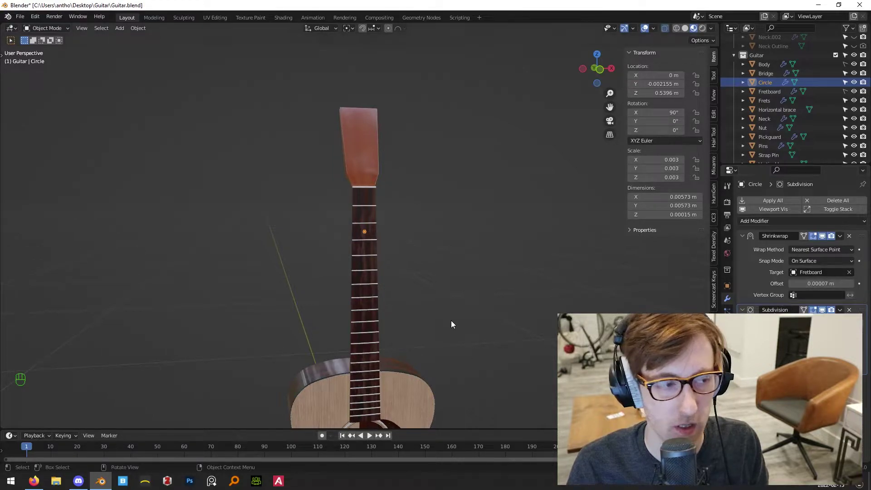
click(457, 292)
scroll(570, 218, up, 12)
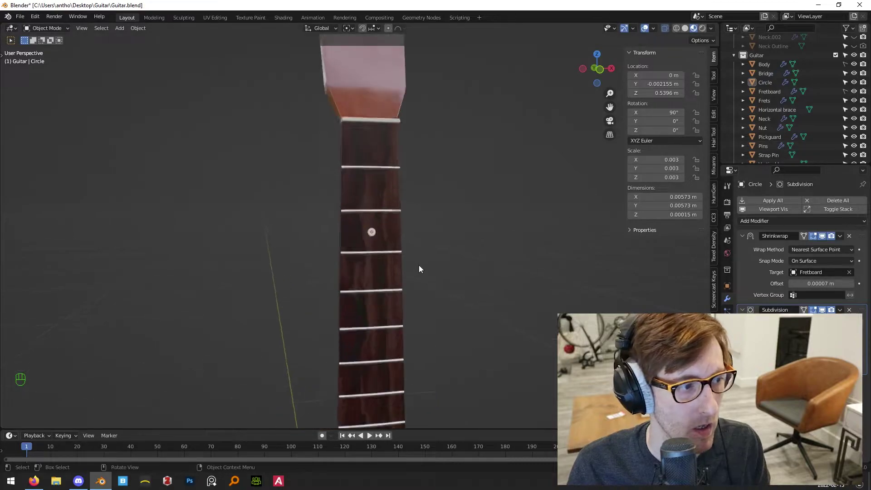
Inspect the fret marker between its neighbouring frets up close, at an angle, along the neck and from the front.
middle_drag(523, 262, 541, 258)
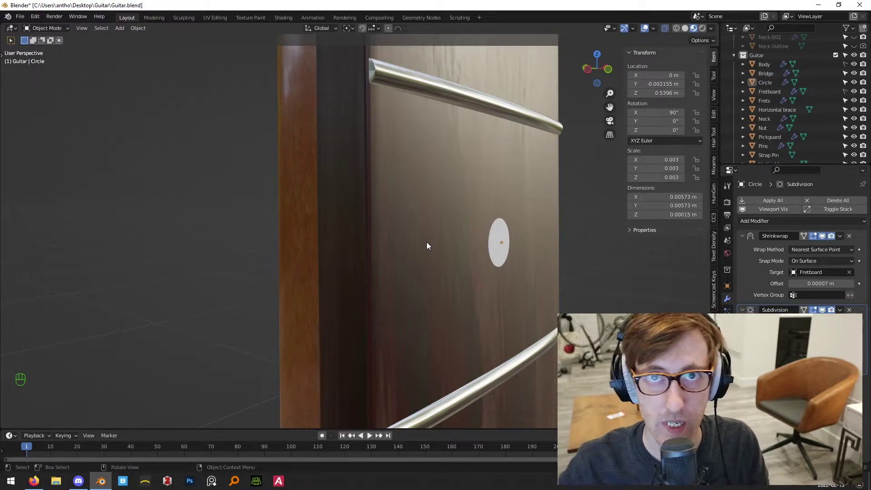
middle_drag(403, 273, 405, 64)
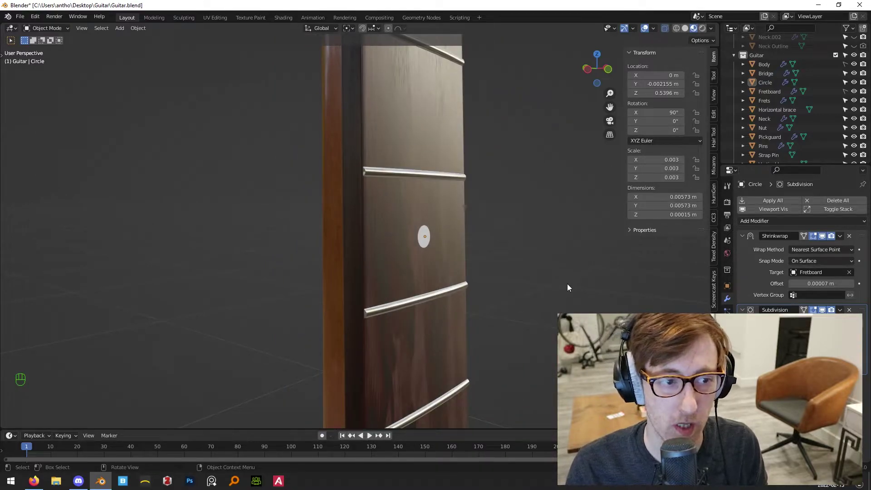
middle_drag(568, 284, 524, 297)
scroll(524, 297, down, 5)
scroll(522, 301, up, 2)
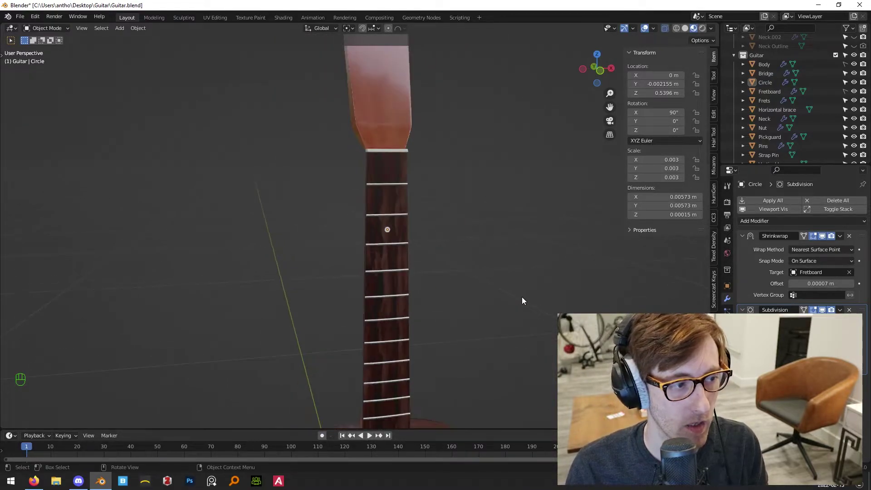
scroll(482, 257, up, 4)
key(KP_1)
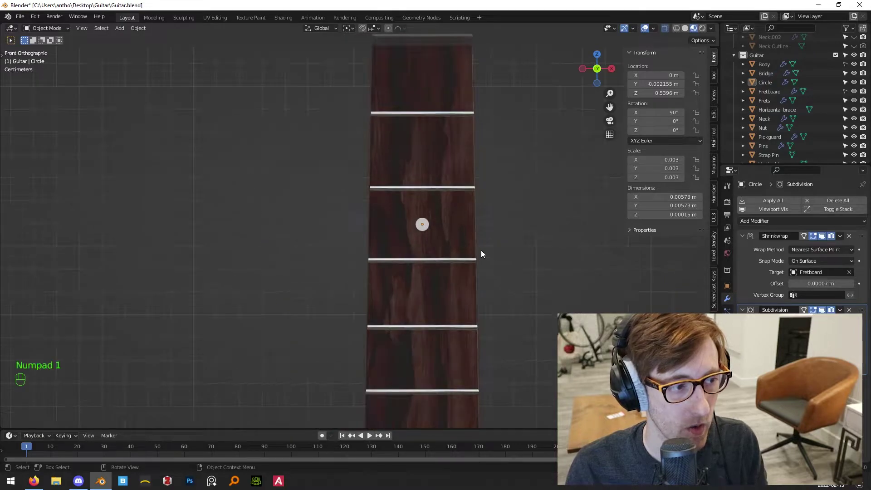
scroll(481, 250, down, 3)
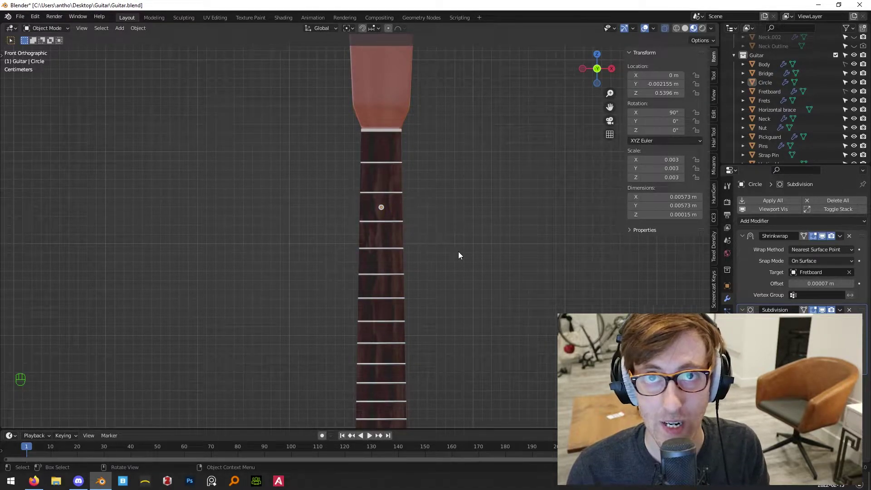
key(KP_Decimal)
middle_drag(498, 257, 436, 254)
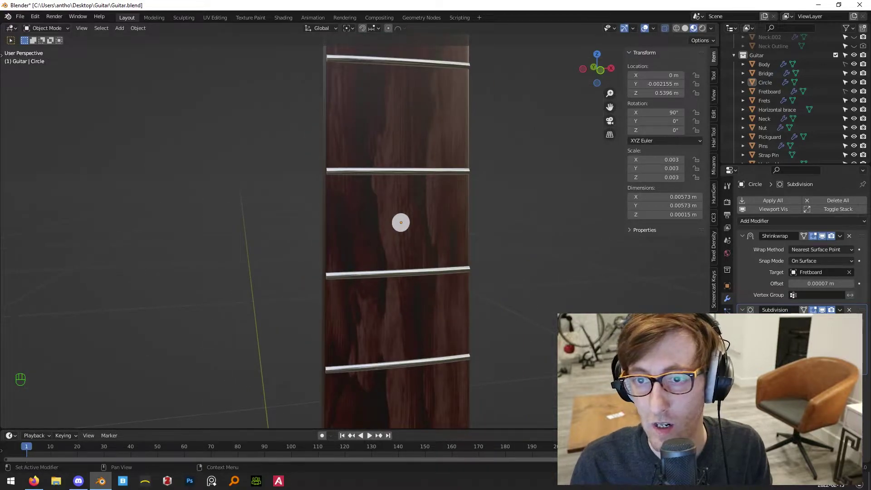
Look up mother of pearl images in the browser, enlarge the 25mm pearl disk photo for reference, and return to Blender.
key(alt+Tab)
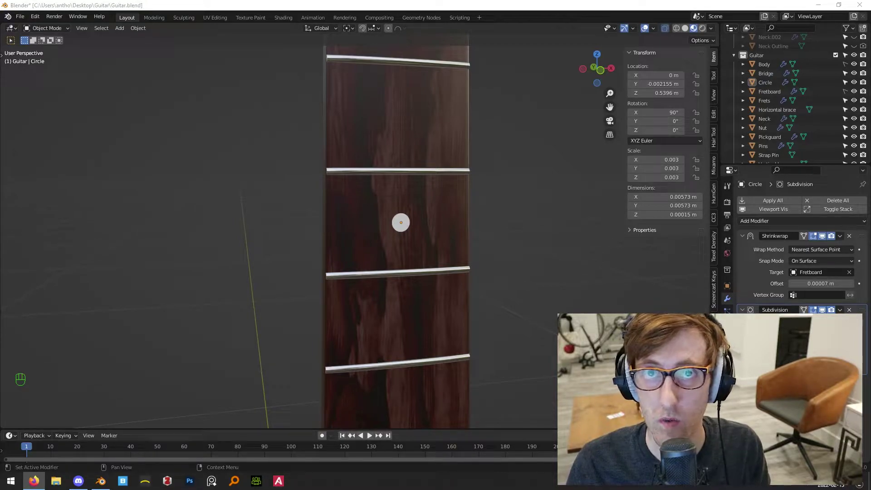
drag(870, 98, 408, 98)
double_click(505, 94)
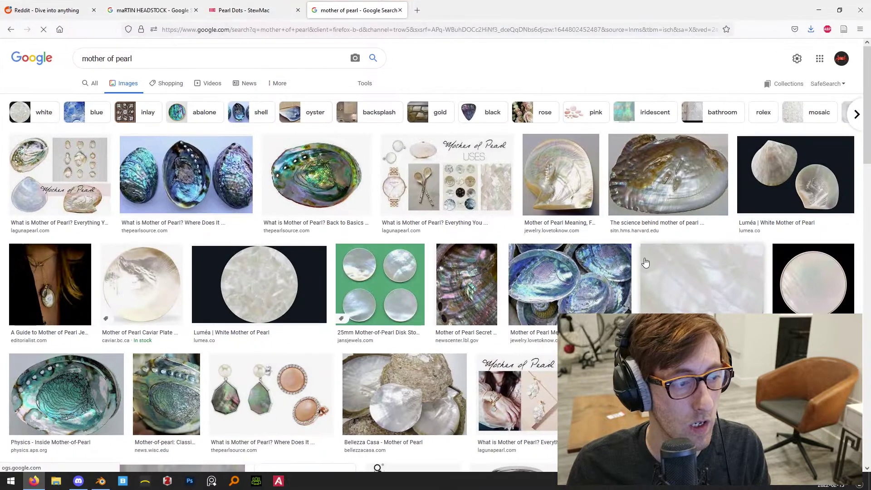
click(374, 285)
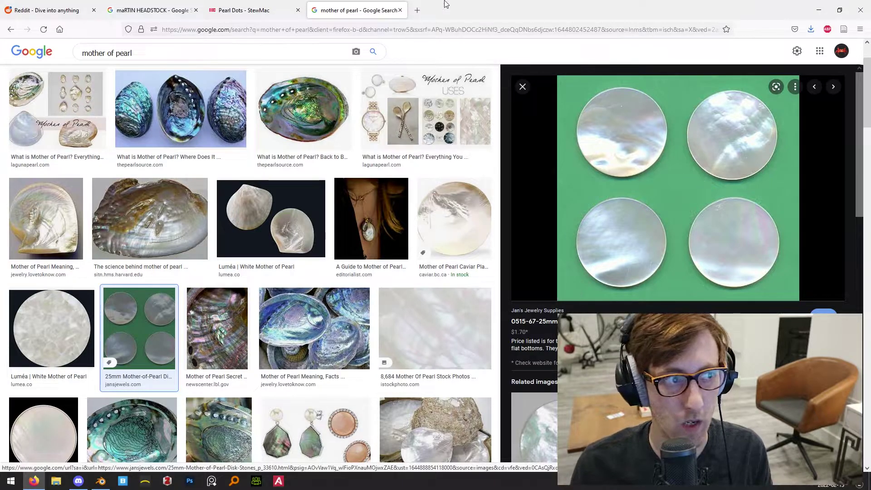
key(alt+Tab)
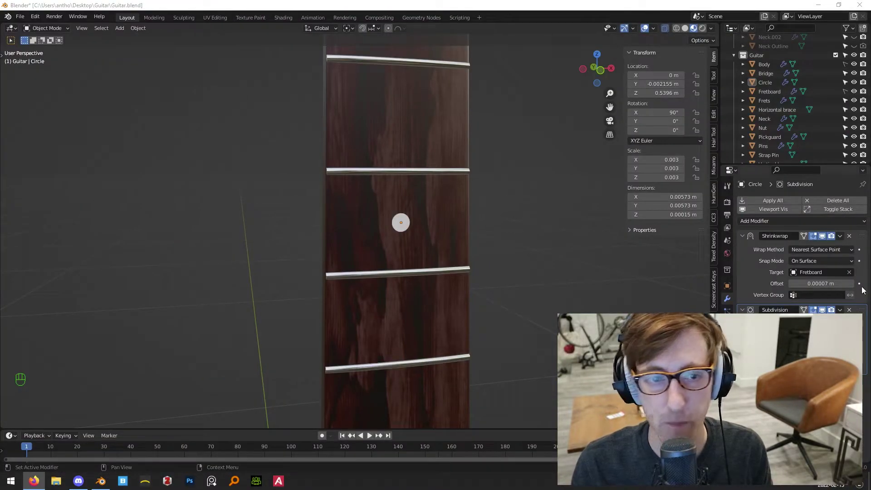
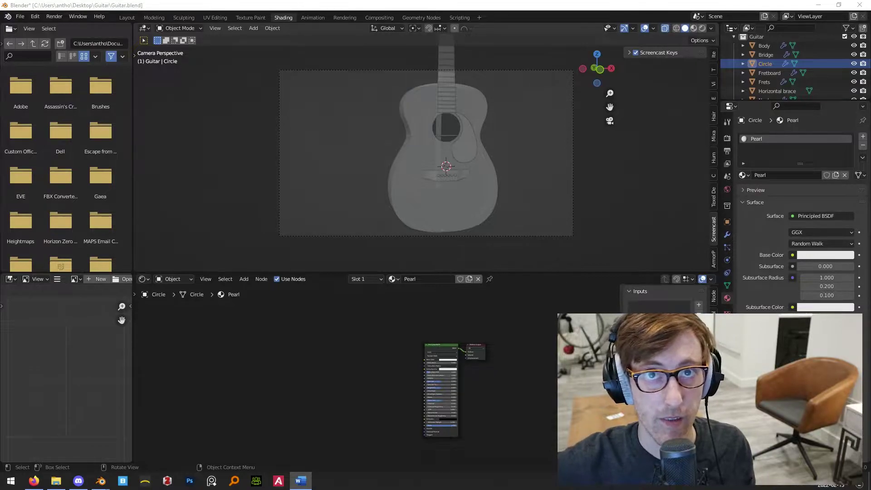
Space the Material Output node further away from the Principled BSDF in the circle's Pearl material.
scroll(402, 354, up, 3)
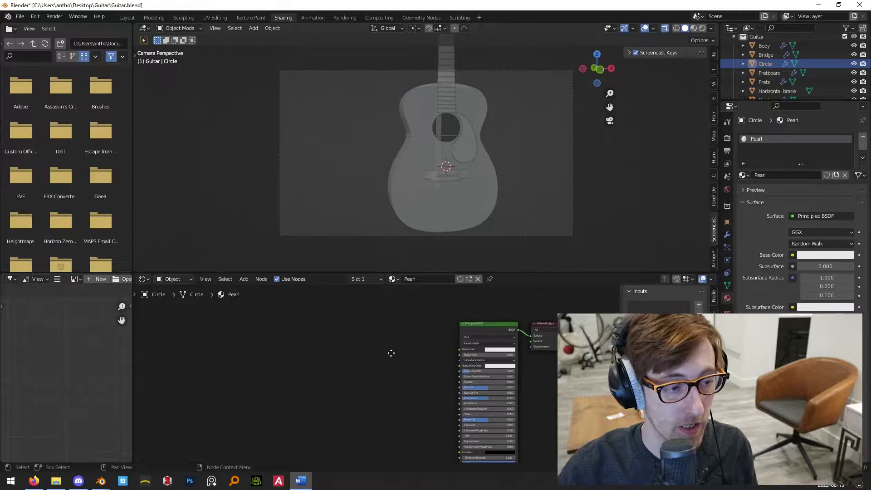
middle_drag(402, 353, 352, 349)
drag(495, 319, 519, 324)
click(538, 313)
scroll(320, 332, down, 3)
middle_drag(319, 331, 313, 308)
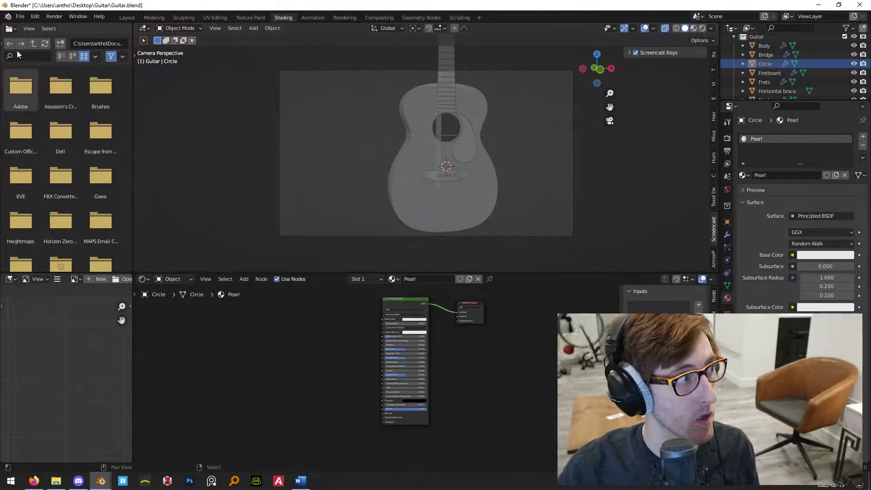
Append the Pearl node group from the NodeTree data of pearl_mat.blend in the Guitar folder.
click(20, 16)
click(43, 119)
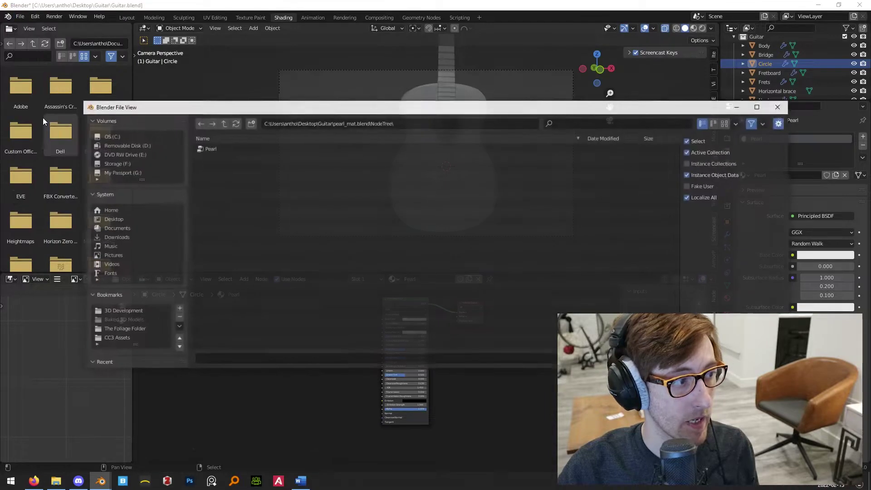
click(223, 123)
click(223, 124)
click(222, 123)
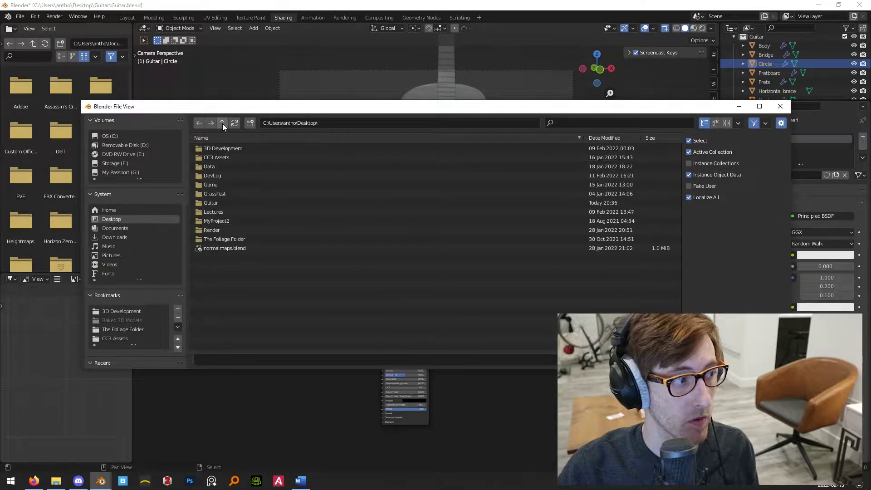
click(211, 123)
click(219, 194)
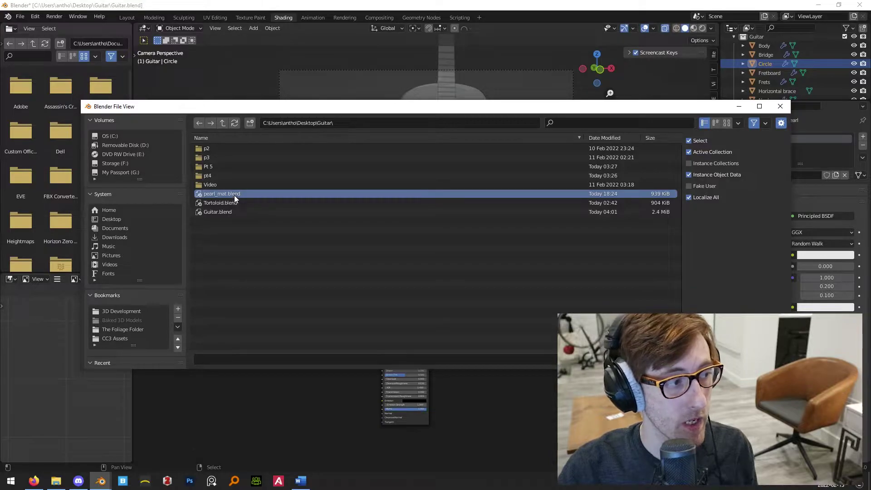
double_click(226, 196)
double_click(225, 219)
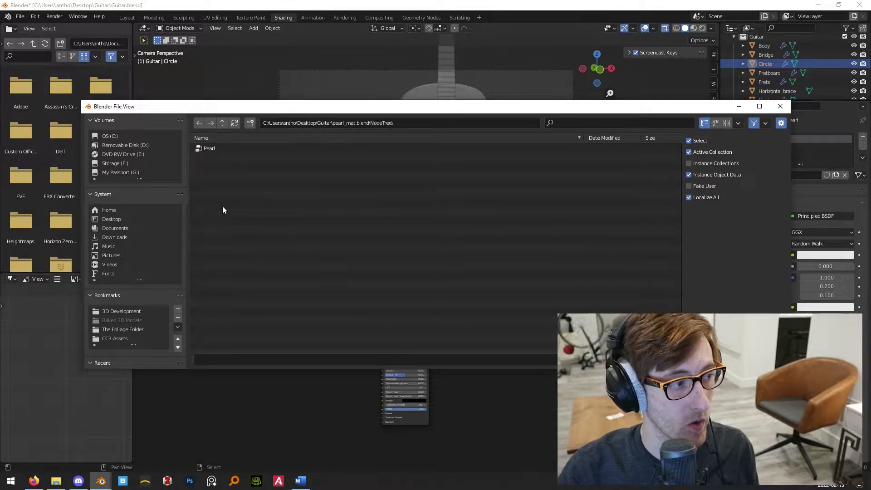
double_click(210, 149)
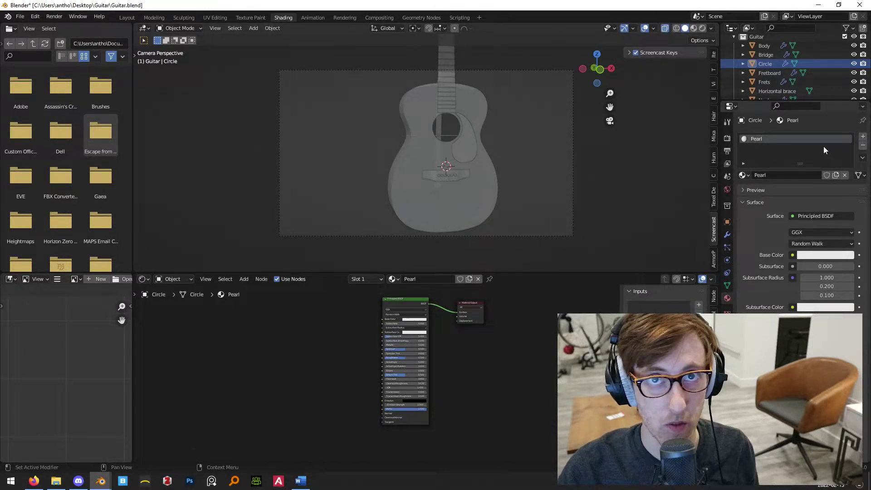
Add the appended Pearl node group to the circle's material, beside the Principled BSDF.
scroll(261, 314, up, 1)
key(shift+a)
mouse_move(248, 401)
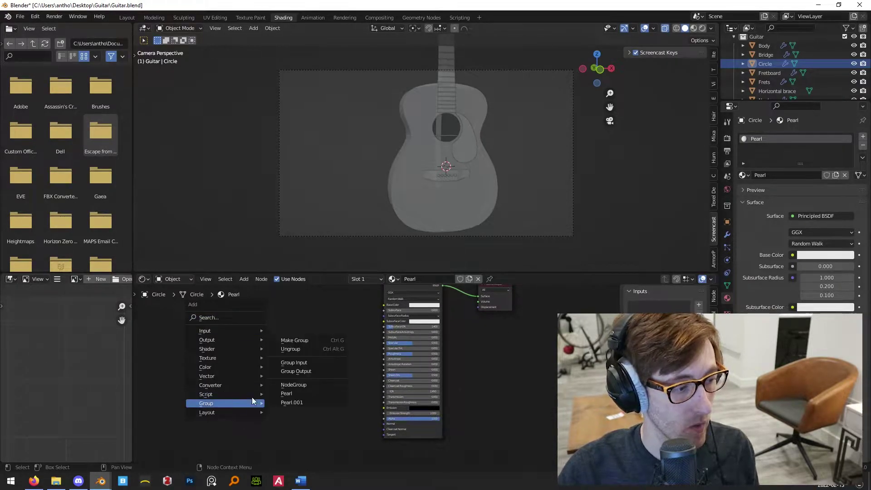
click(298, 394)
click(302, 347)
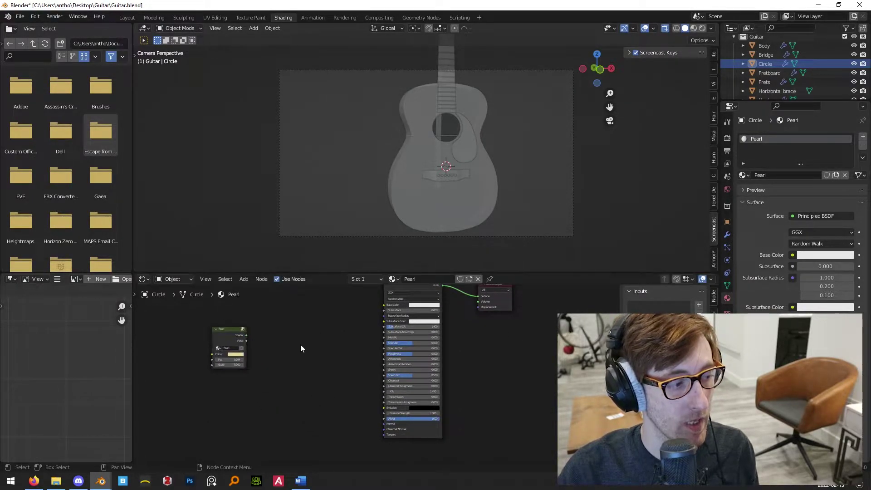
middle_drag(302, 347, 326, 379)
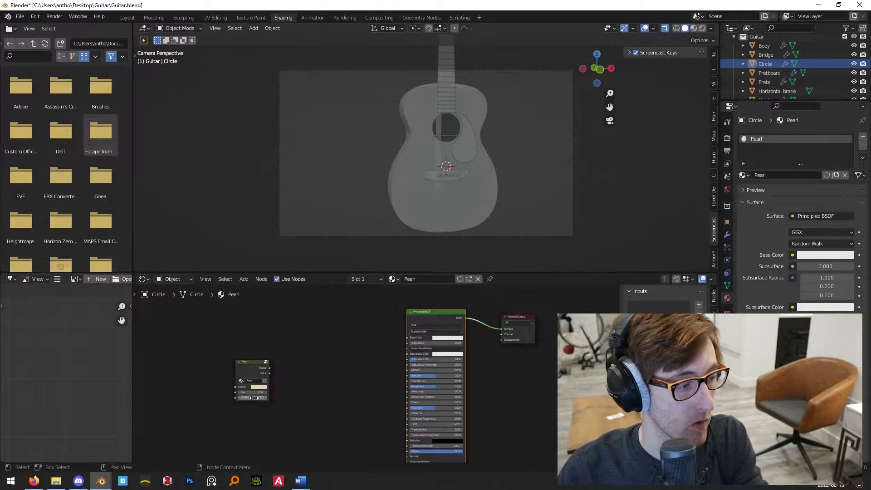
Delete the Principled BSDF and connect the Pearl group's Shader output to the Material Output's Surface.
key(x)
drag(255, 370, 502, 329)
scroll(420, 369, up, 2)
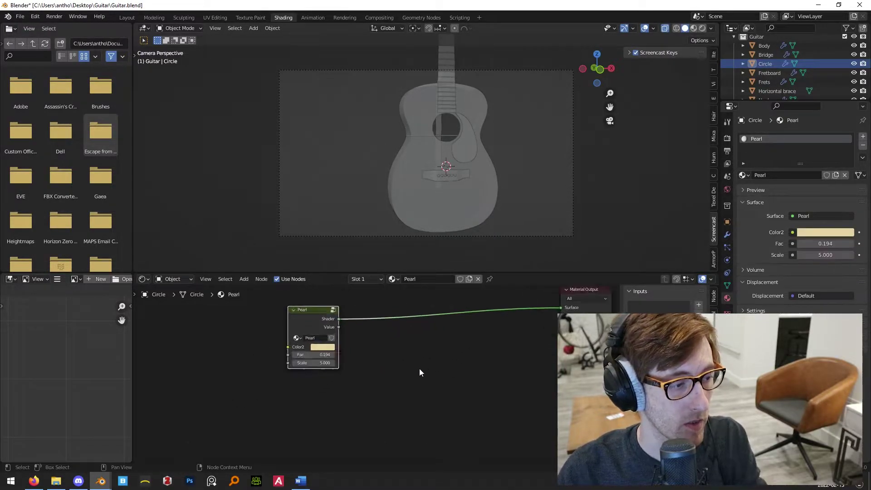
drag(315, 319, 342, 316)
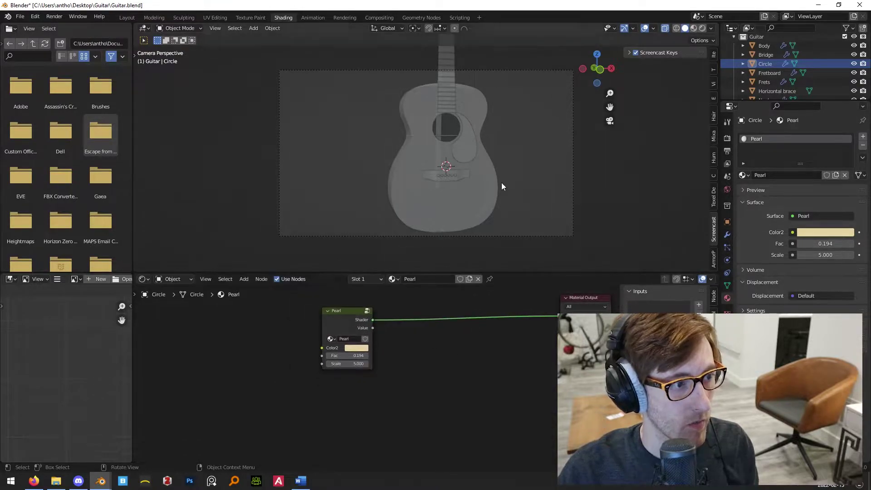
Switch the viewport to Rendered shading, leave the camera view and frame the fret marker up close.
click(704, 29)
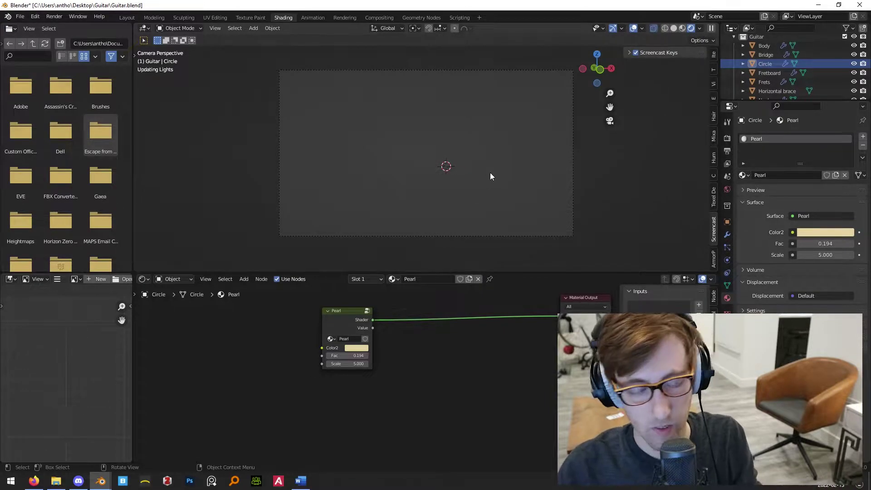
key(KP_0)
scroll(490, 173, up, 2)
shift+middle_drag(478, 120, 468, 256)
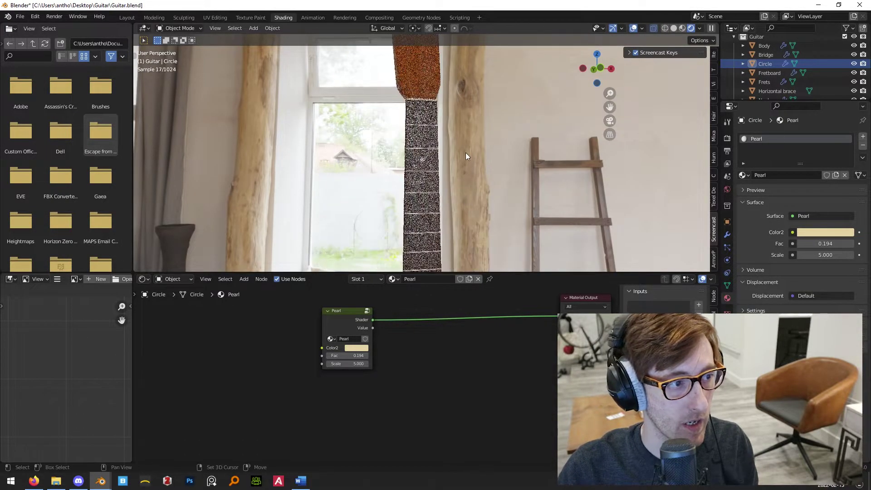
scroll(460, 169, up, 13)
shift+middle_drag(367, 253, 437, 173)
scroll(390, 205, up, 3)
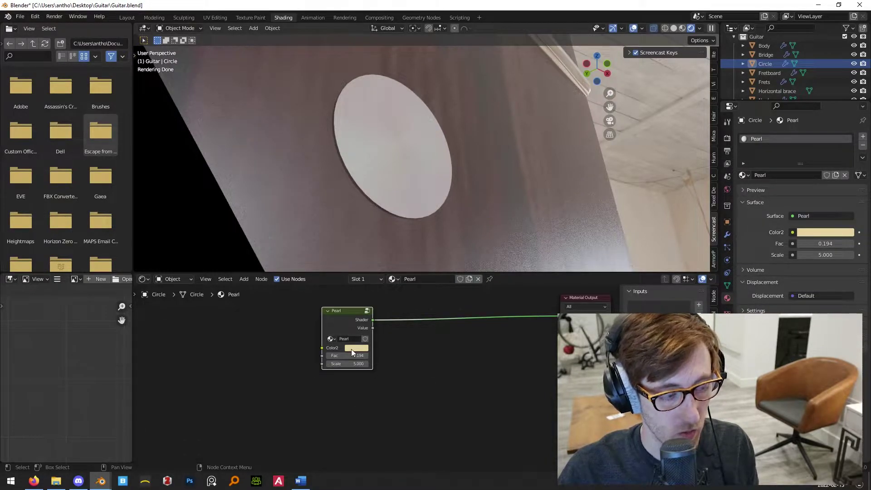
Open the Pearl group for editing and move its Group Input and Texture Coordinate nodes to make room beside the Noise Texture.
key(Tab)
middle_drag(293, 371, 424, 369)
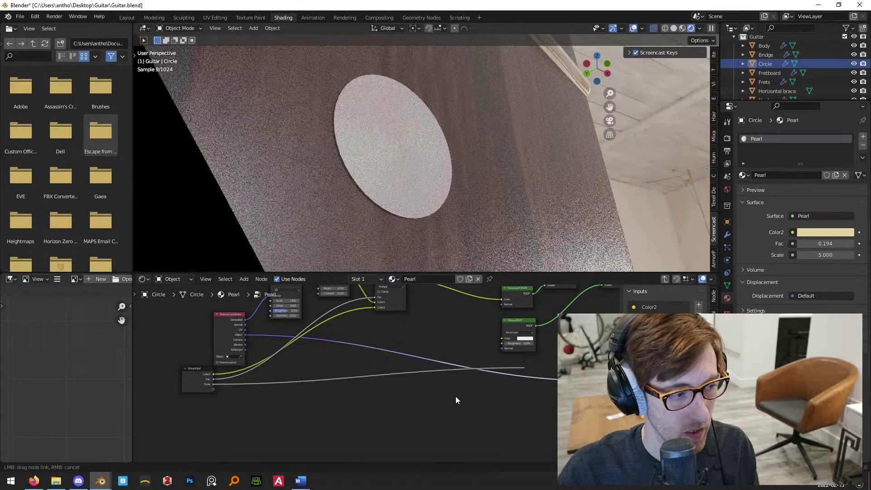
middle_drag(235, 372, 472, 400)
drag(432, 408, 449, 433)
click(412, 371)
middle_drag(480, 416, 428, 420)
drag(418, 345, 321, 346)
click(358, 331)
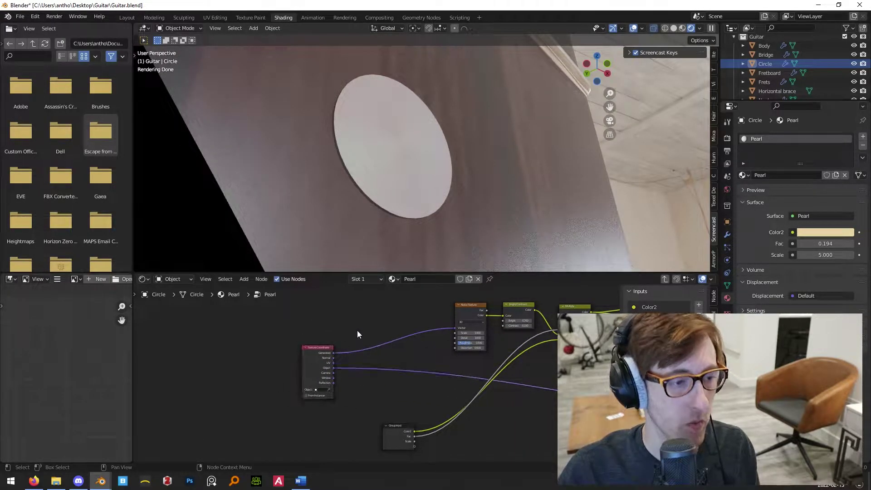
Insert a Mapping node on the link between the Texture Coordinate's Generated output and the Noise Texture.
key(shift+a)
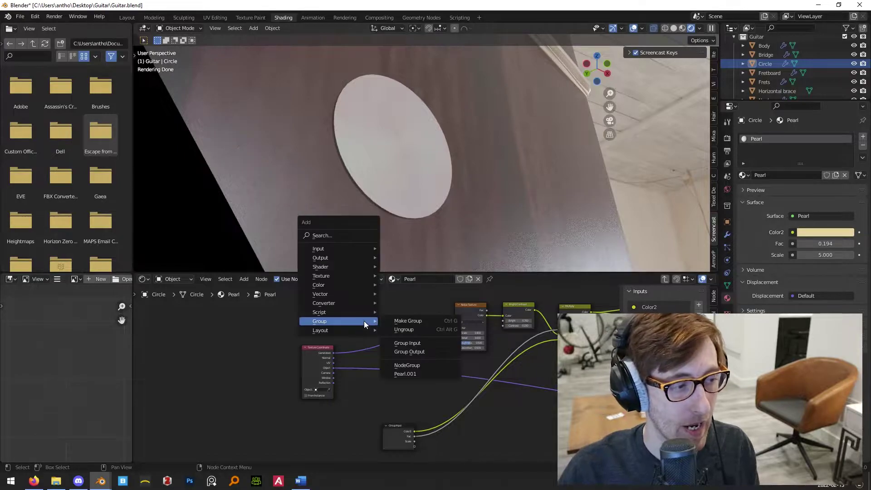
click(334, 235)
text(mapp)
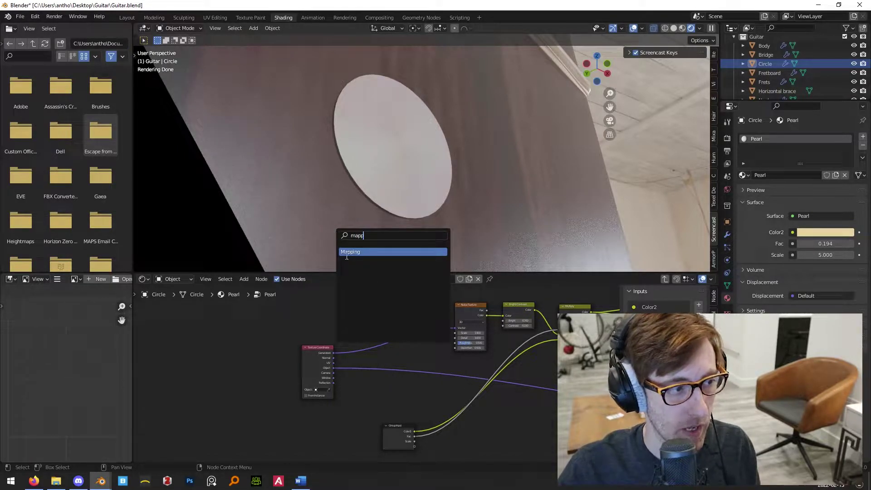
click(347, 253)
click(407, 300)
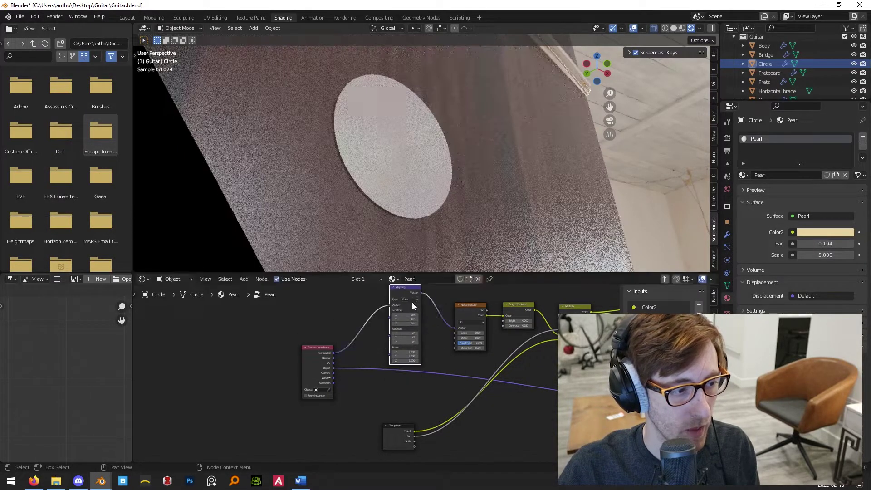
Place a second Mapping node on the Texture Coordinate's Object link and move the Group Input node clear below it.
drag(402, 295, 397, 353)
middle_drag(445, 391, 453, 333)
drag(412, 291, 418, 315)
drag(394, 372, 356, 415)
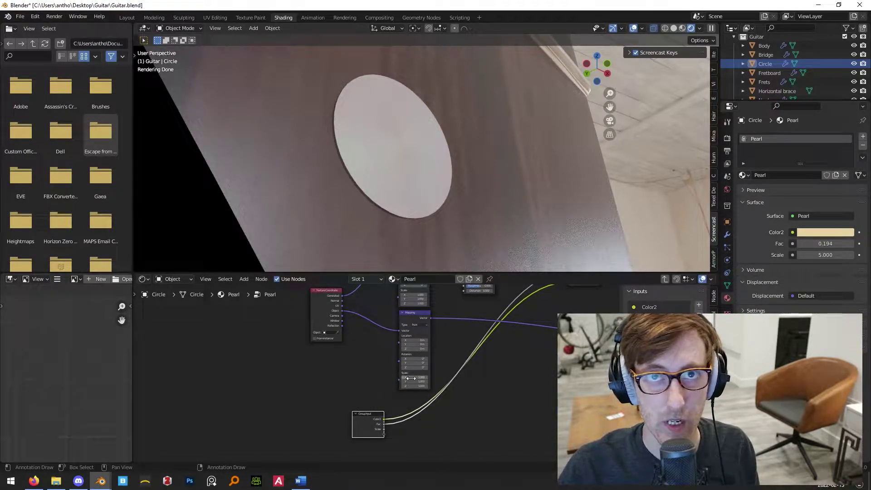
Connect the Group Input's Scale output to the Mapping nodes' Scale and exit the Pearl group.
scroll(368, 417, up, 1)
drag(385, 445, 404, 322)
shift+scroll(345, 418, down, 2)
drag(355, 438, 298, 382)
key(Tab)
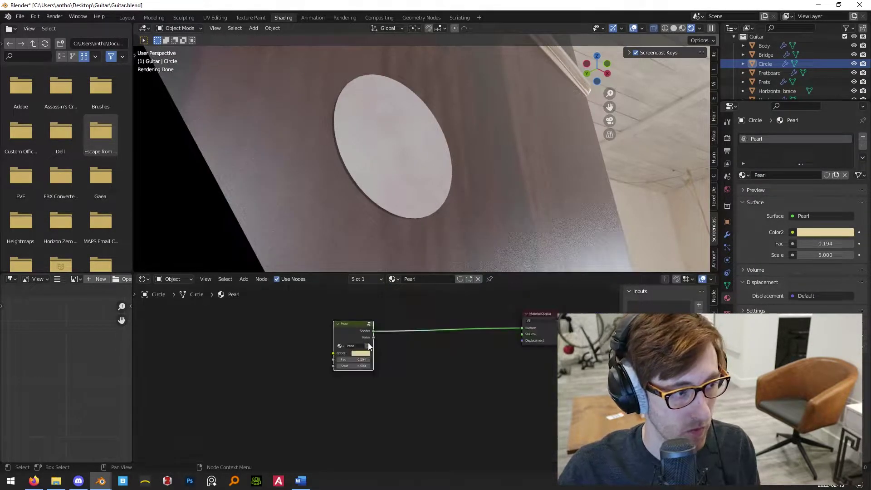
Set the Pearl group's Scale to 1 and check the rendered fret marker up close.
scroll(404, 371, up, 3)
click(347, 396)
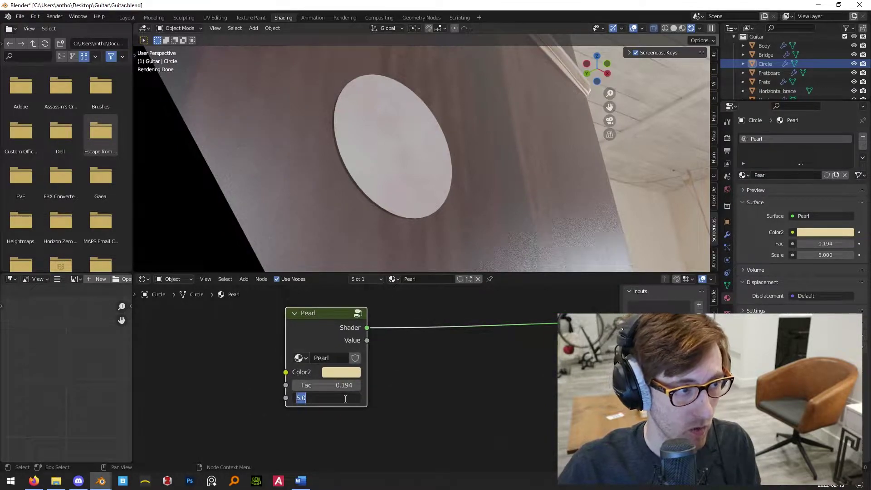
text(1)
key(Return)
scroll(457, 181, up, 2)
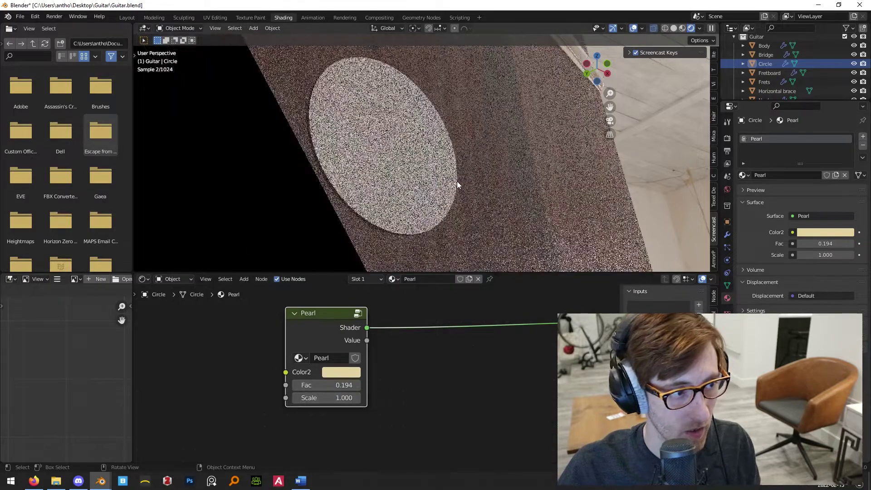
Set the Pearl group's Scale to 5 and check the rendered fret marker from close up and farther away.
click(683, 28)
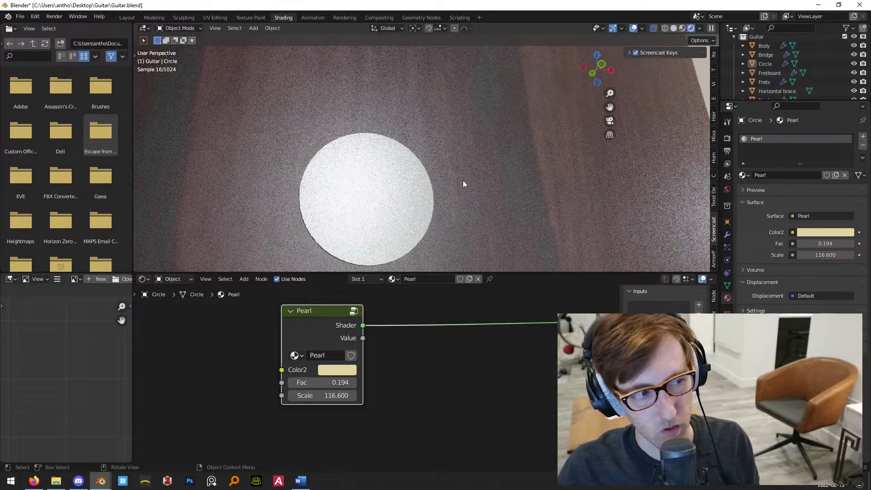
middle_drag(432, 163, 441, 225)
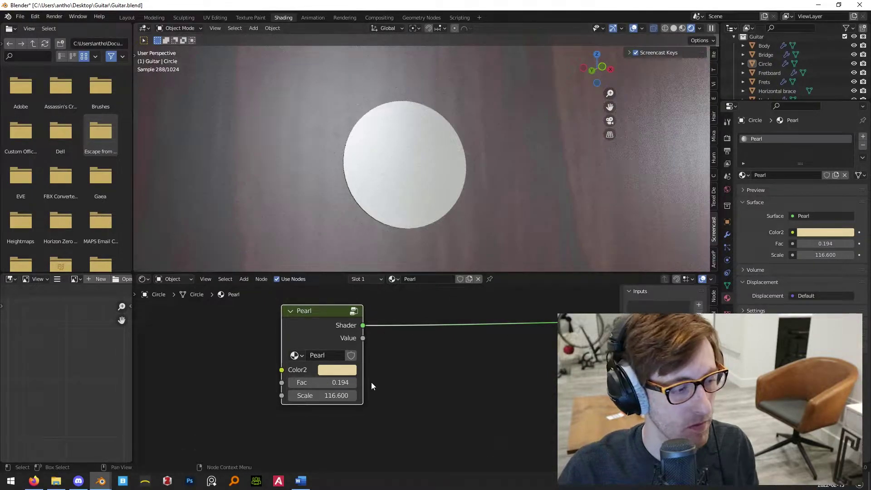
scroll(374, 378, up, 1)
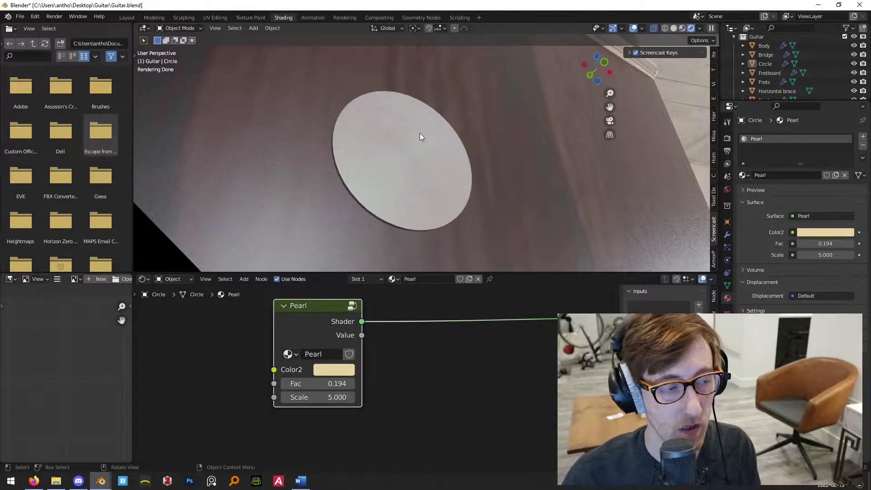
middle_drag(420, 133, 440, 139)
scroll(440, 140, up, 2)
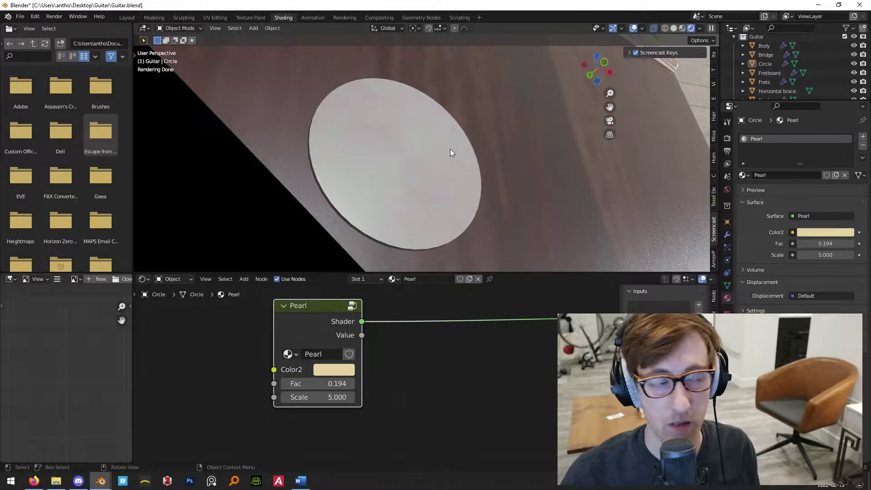
scroll(441, 141, down, 4)
middle_drag(473, 171, 483, 169)
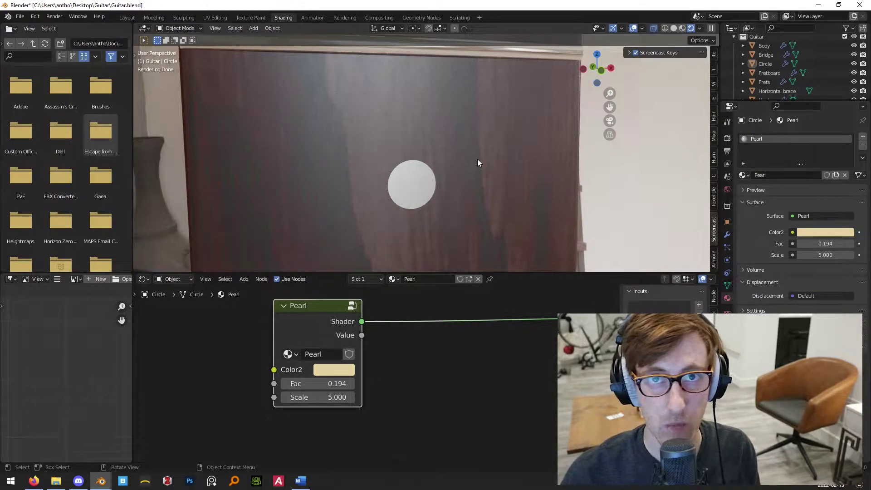
scroll(472, 158, down, 2)
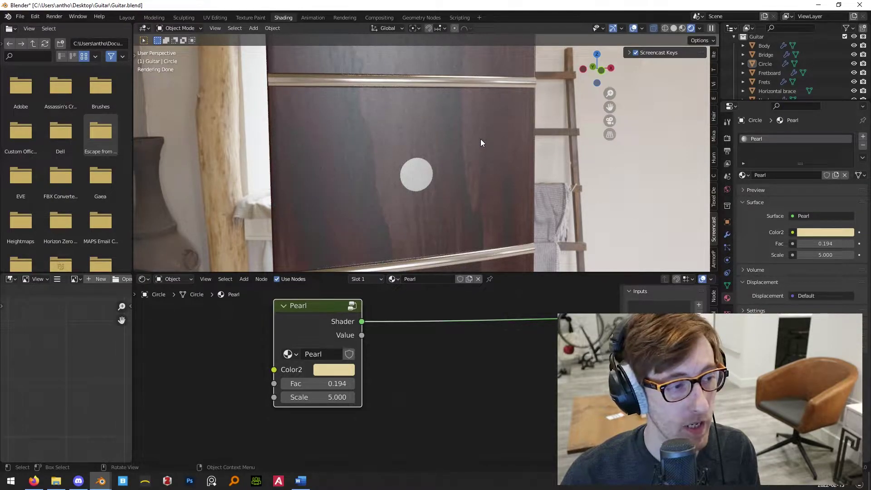
Switch to the Layout workspace, select the circular fret marker and apply its Shrinkwrap modifier.
click(127, 17)
scroll(360, 159, up, 5)
middle_drag(360, 159, 371, 184)
scroll(371, 184, up, 2)
click(364, 130)
scroll(316, 127, down, 3)
middle_drag(317, 127, 371, 156)
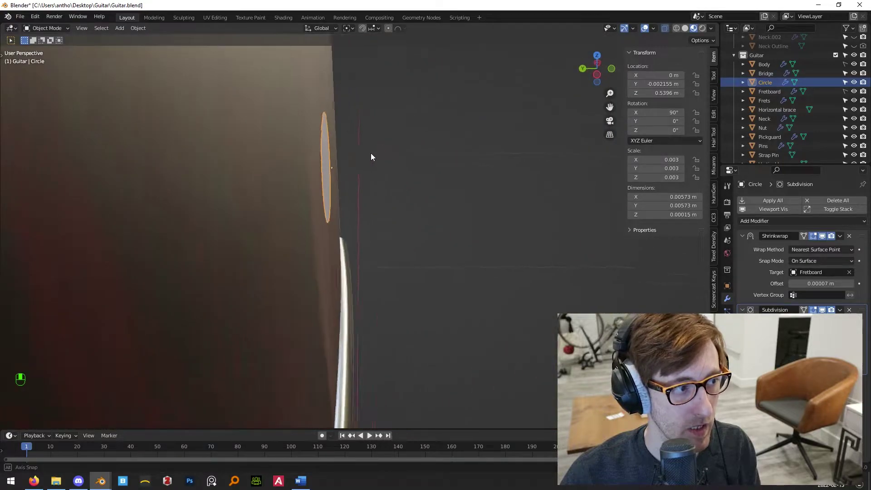
click(840, 236)
click(819, 249)
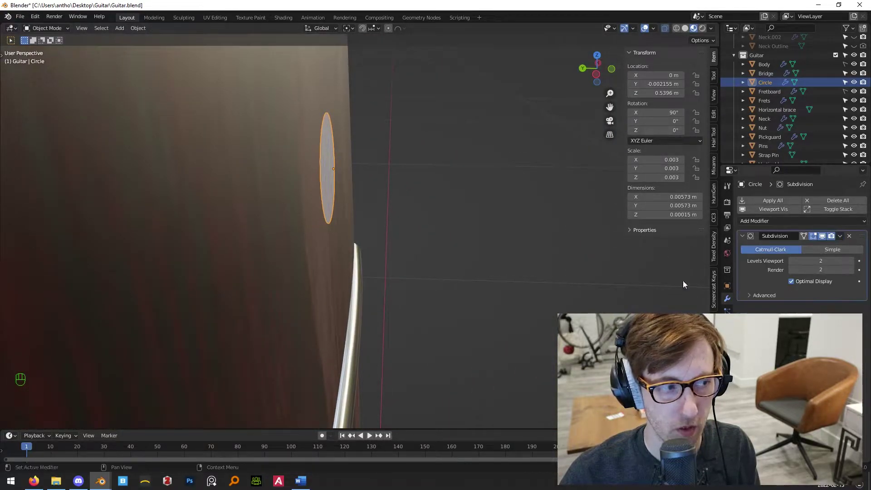
Extrude the whole marker disc along its normal into the fretboard in Edit Mode.
middle_drag(459, 182, 401, 204)
key(Tab)
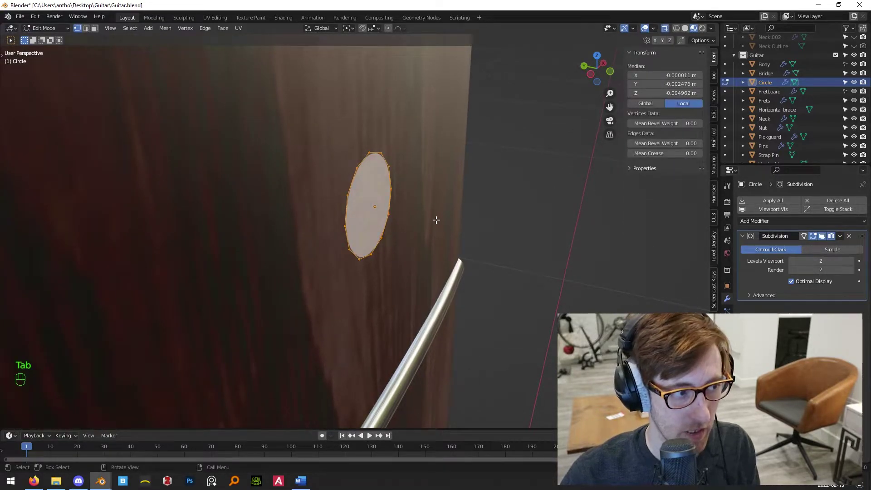
key(e)
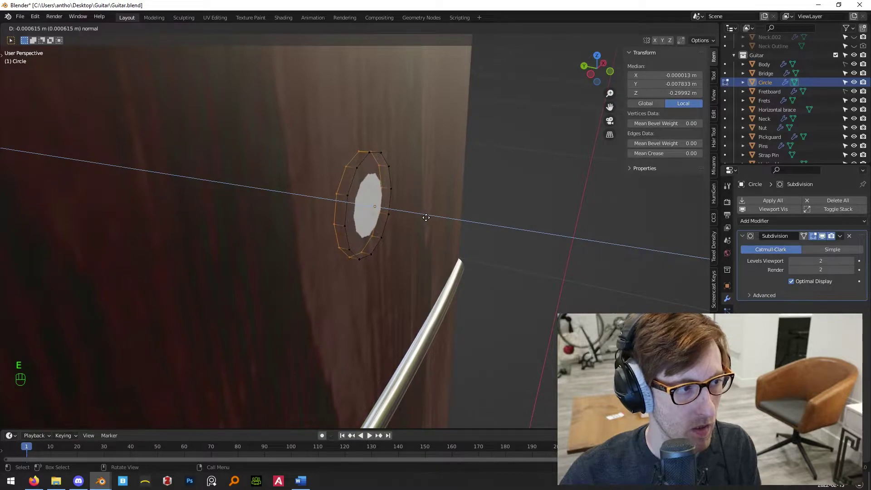
Extrude the dot's rim about 0.0008 m into the fretboard and add one loop cut near its front edge.
click(421, 215)
middle_drag(420, 213, 346, 186)
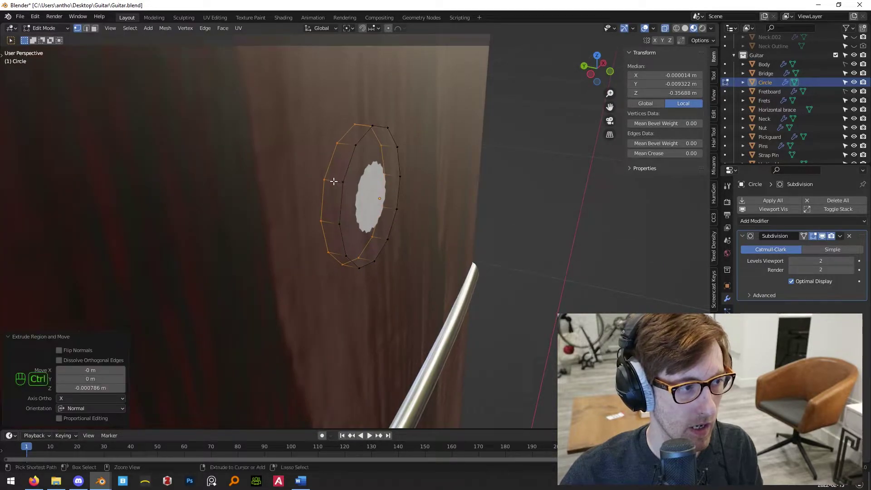
key(ctrl+r)
click(344, 183)
click(340, 182)
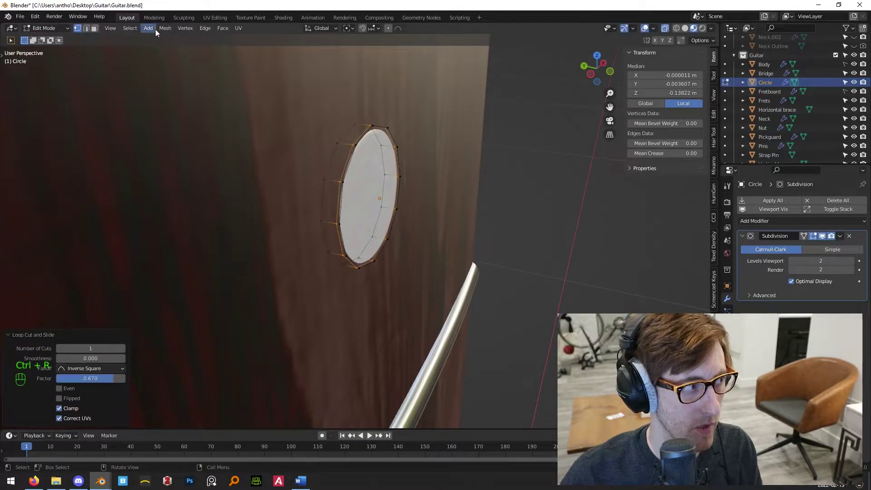
Inset the dot's front face in face select mode and return to Object Mode.
click(94, 28)
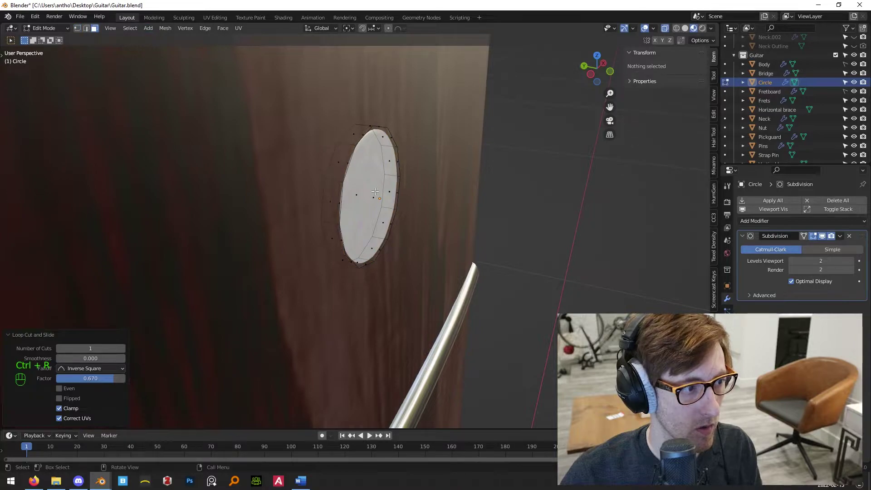
key(i)
click(475, 243)
key(Tab)
middle_drag(453, 247, 381, 261)
scroll(338, 148, up, 4)
Select the dot and move it about 0.00003 m along Y into the fretboard.
click(339, 148)
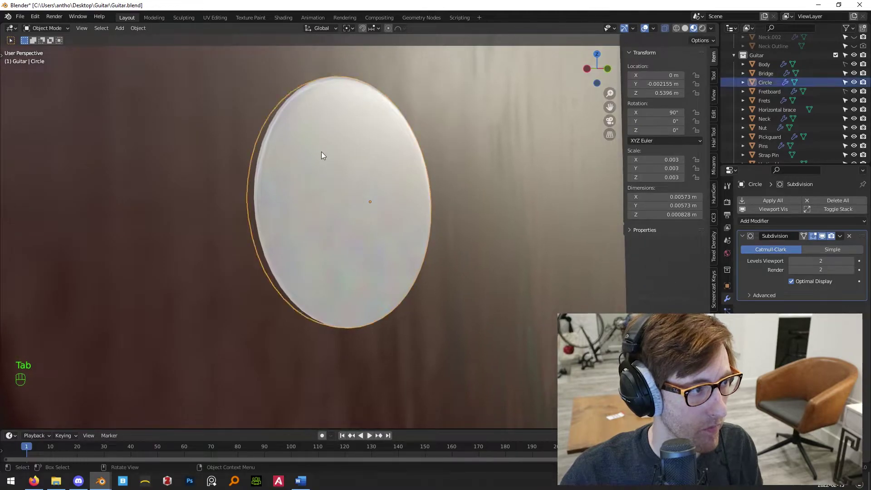
middle_drag(322, 152, 402, 203)
key(g)
key(y)
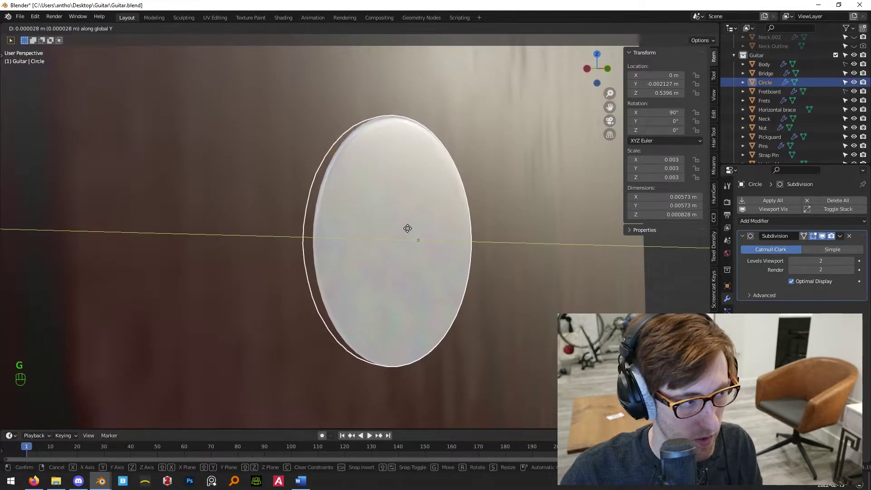
click(411, 235)
In the right side view, try rotating the dot to match the fretboard and shift it along Y to -0.002096 m.
key(KP_3)
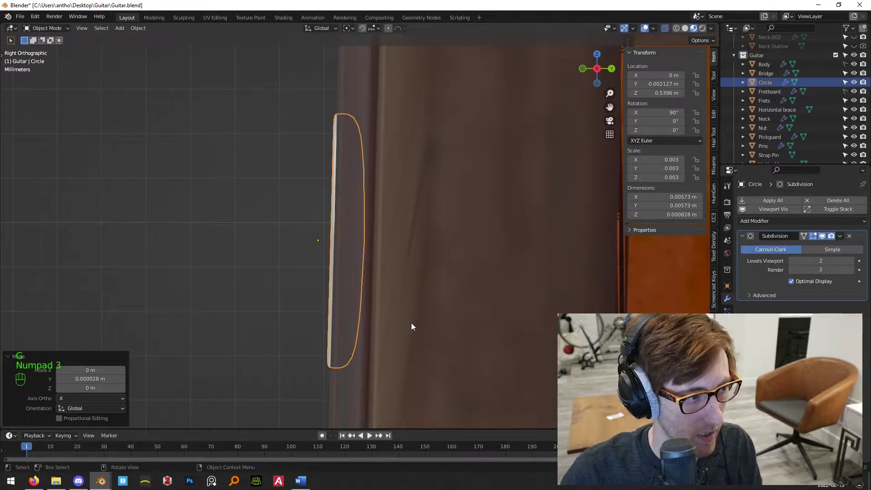
key(r)
click(410, 323)
key(g)
key(y)
right_click(412, 322)
key(r)
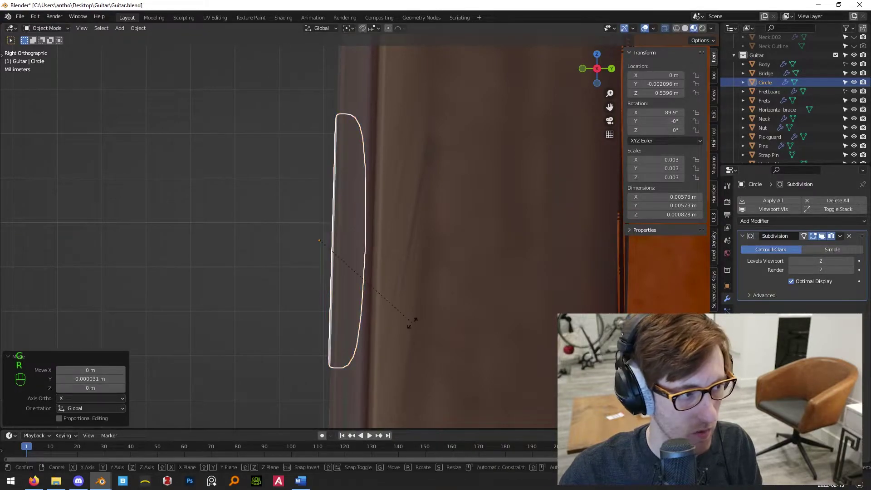
click(317, 241)
Examine how the dot sits on the fretboard, close up and from along the neck.
middle_drag(317, 241, 479, 241)
scroll(407, 228, down, 4)
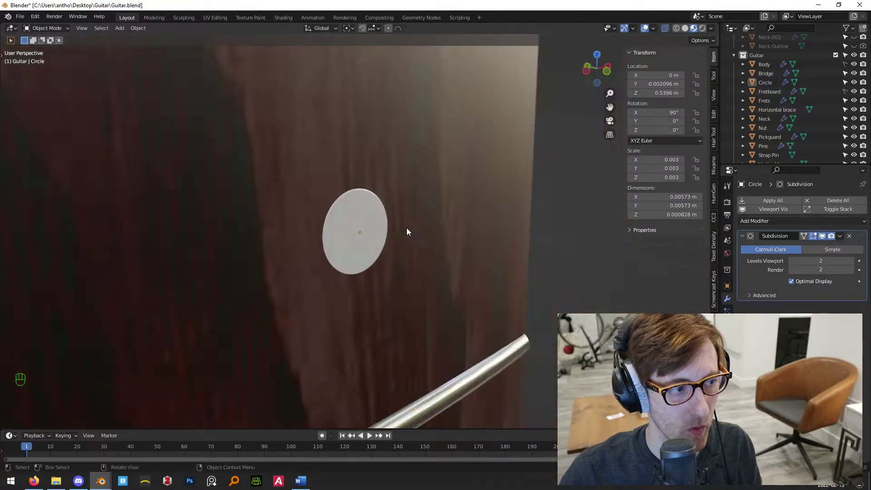
key(KP_1)
scroll(407, 228, down, 4)
scroll(408, 233, up, 5)
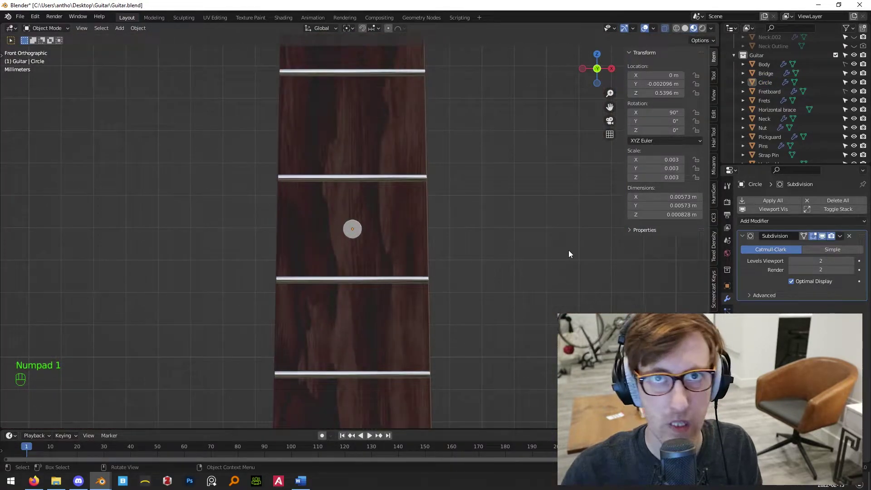
scroll(568, 253, up, 7)
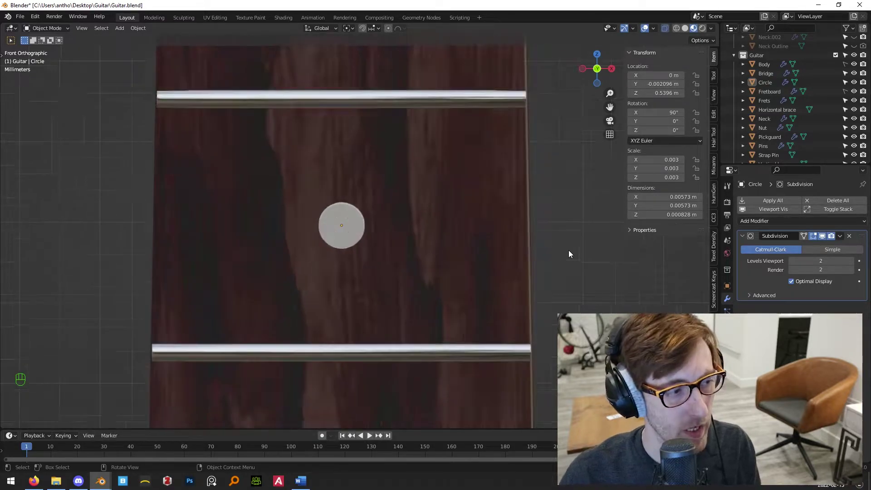
middle_drag(331, 210, 350, 194)
scroll(390, 207, down, 5)
middle_drag(402, 211, 360, 194)
scroll(397, 216, up, 6)
scroll(440, 210, down, 8)
middle_drag(440, 210, 460, 241)
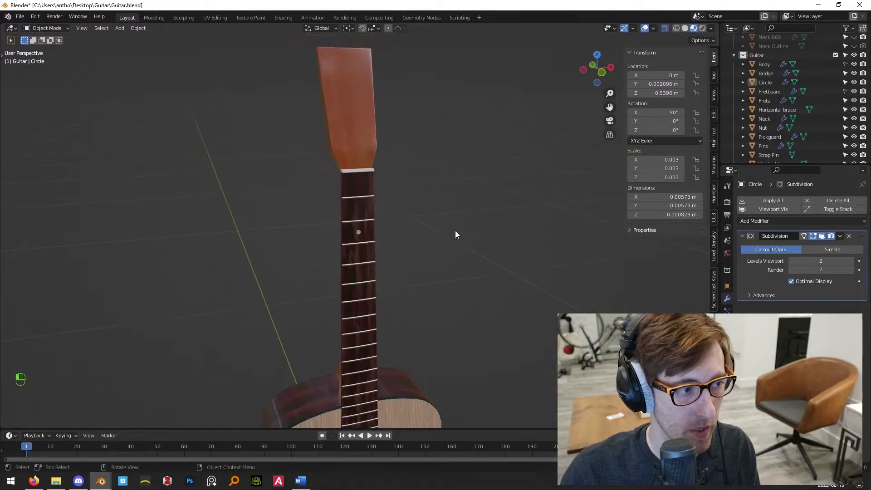
Duplicate the third-fret dot about 0.06 m down the neck into the fifth fret space.
key(KP_1)
shift+middle_drag(400, 244, 448, 180)
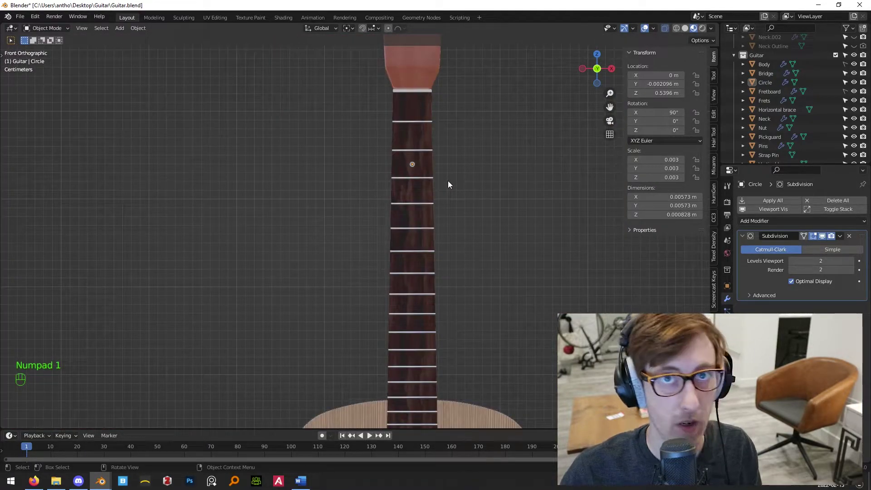
scroll(454, 169, up, 3)
shift+middle_drag(469, 162, 455, 217)
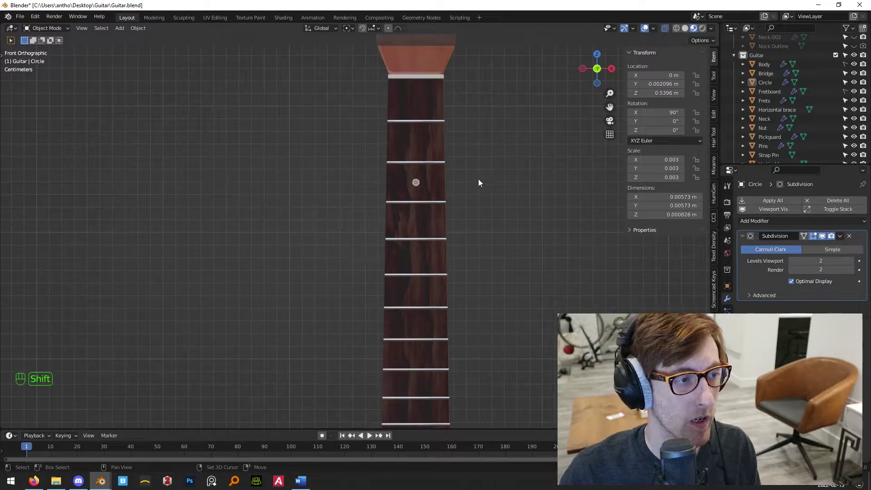
scroll(482, 185, up, 3)
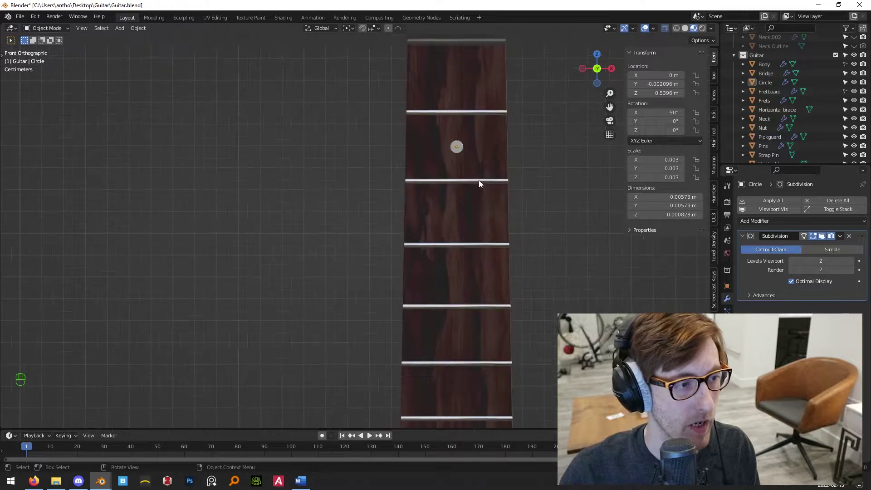
key(shift+d)
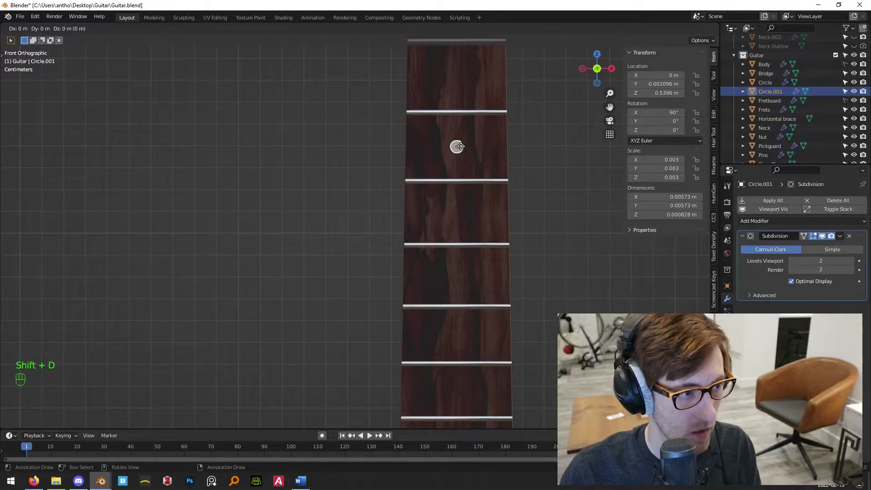
click(479, 277)
Move the fifth-fret dot along Y to -0.003673 m so it sits on the fretboard surface.
key(KP_3)
scroll(377, 254, up, 2)
key(g)
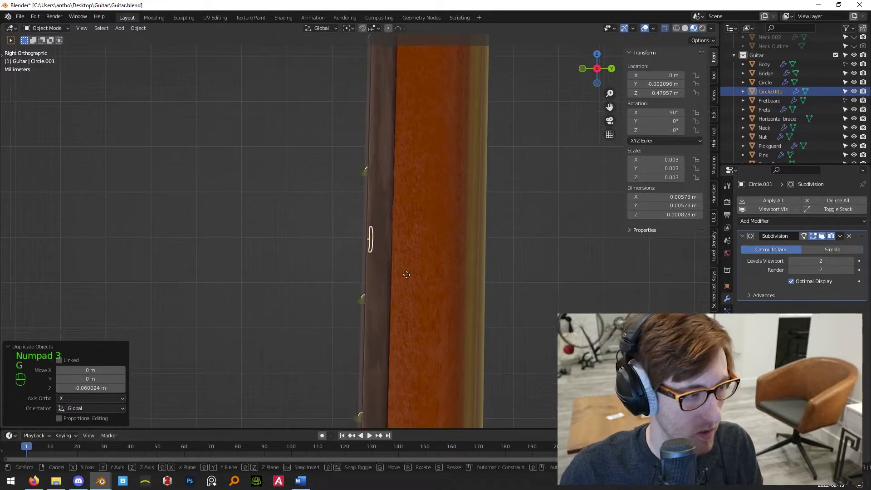
key(y)
click(401, 274)
scroll(401, 274, up, 8)
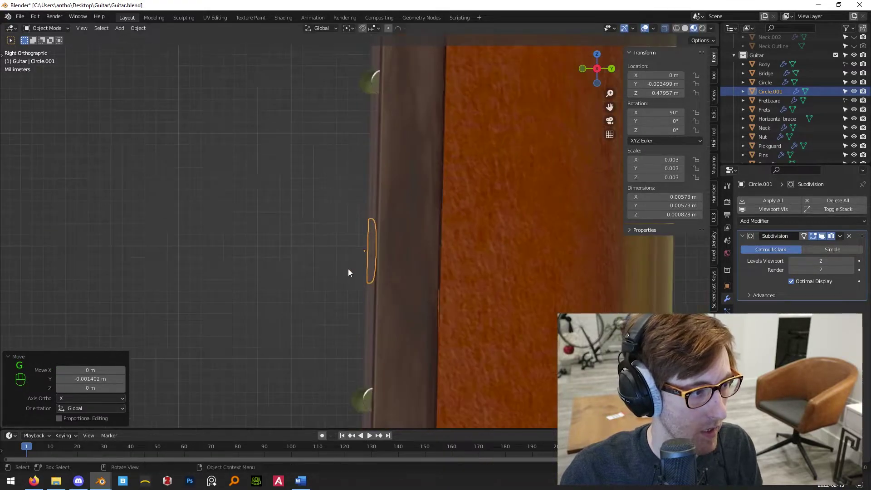
key(g)
key(y)
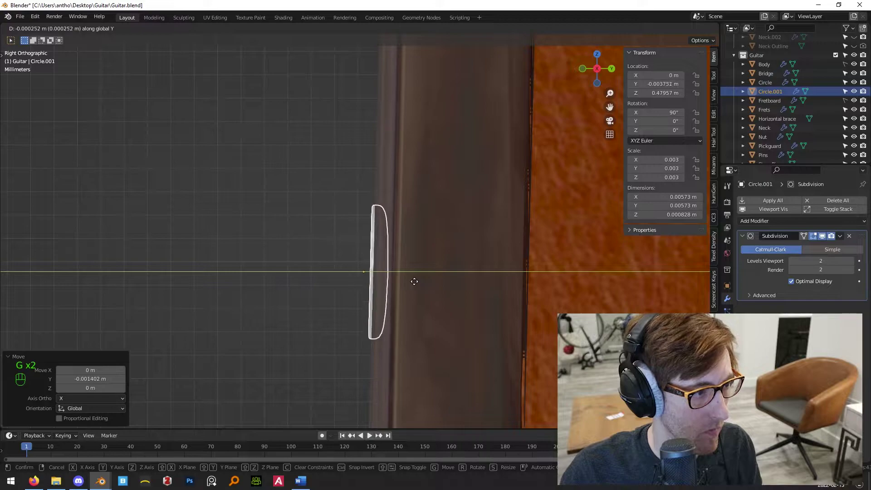
click(416, 282)
Duplicate the fifth-fret dot about 0.053 m down along Z into the seventh fret space.
key(KP_1)
scroll(339, 266, down, 6)
shift+middle_drag(340, 266, 380, 208)
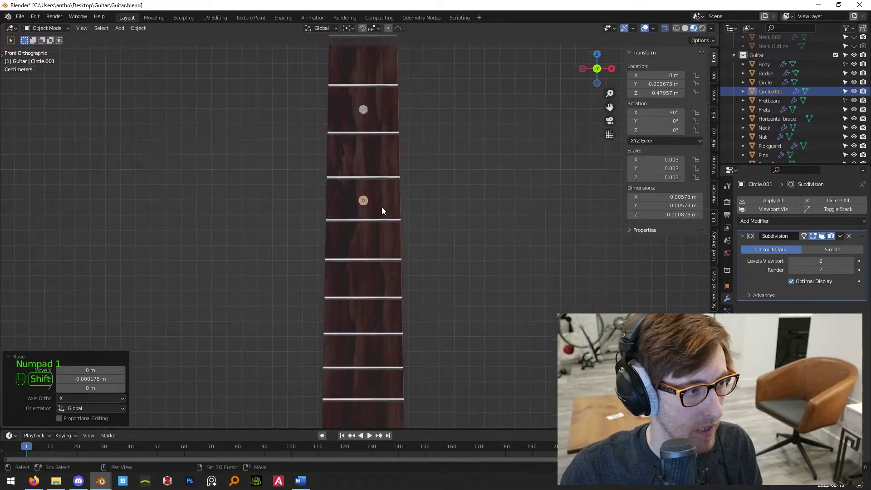
key(shift+d)
key(z)
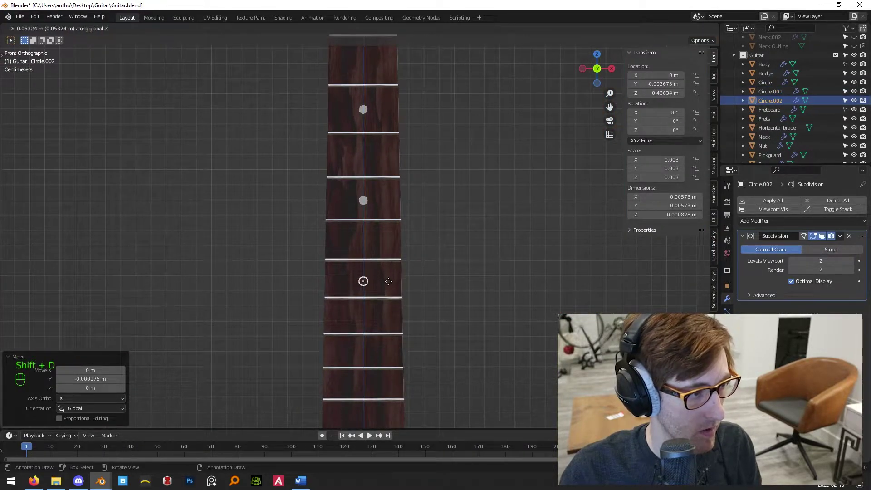
click(389, 281)
Move the seventh-fret dot along Y to -0.005074 m, level with the fretboard surface.
key(KP_3)
scroll(372, 240, up, 4)
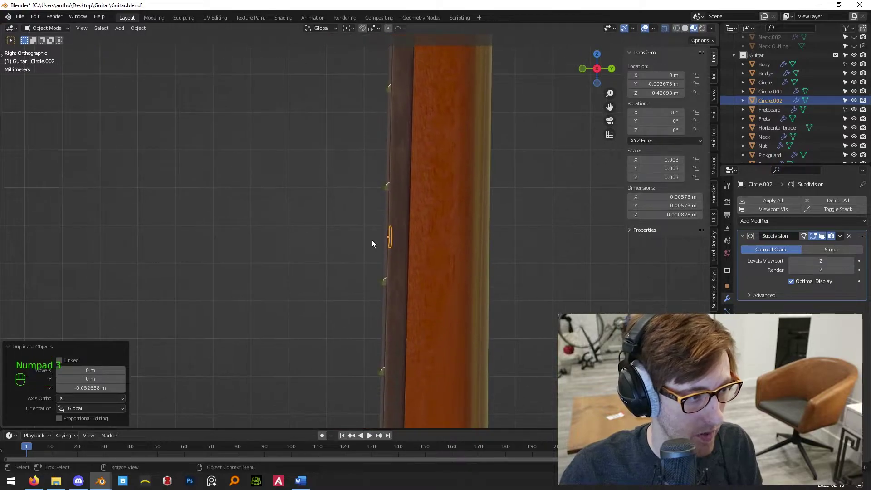
key(g)
key(y)
click(439, 259)
Duplicate the dot about 0.047 m down Z into the ninth fret space and set it into the fretboard at Y -0.006362 m.
key(KP_1)
key(shift+d)
key(z)
key(KP_3)
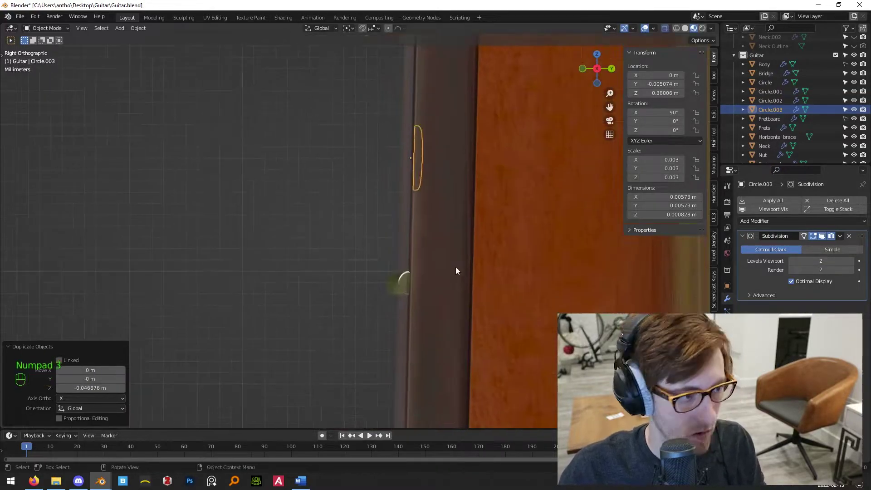
click(314, 193)
Select the ninth-fret dot and duplicate it about 0.042 m down the neck along Z.
key(KP_1)
shift+middle_drag(303, 222, 419, 203)
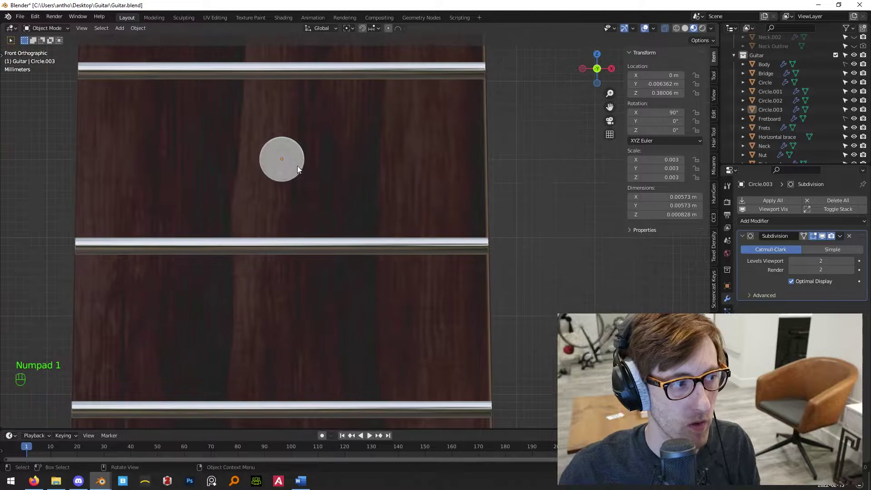
click(298, 167)
scroll(323, 213, down, 8)
shift+middle_drag(351, 187, 384, 156)
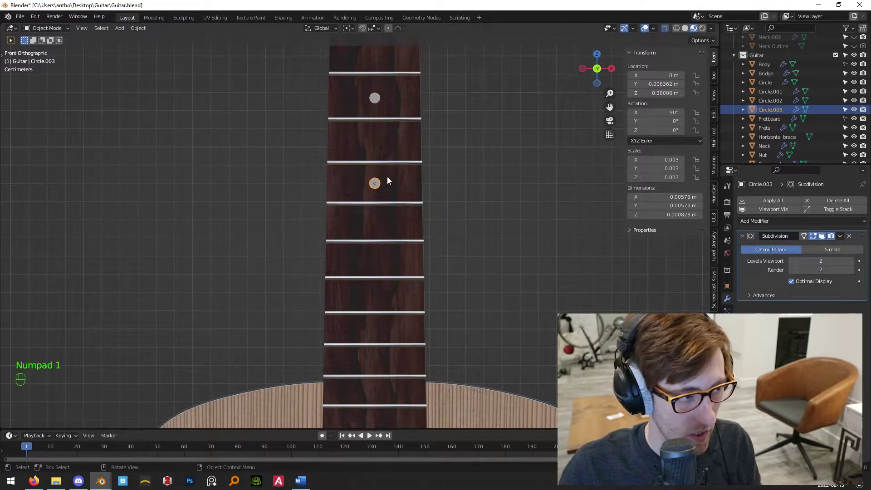
key(shift+d)
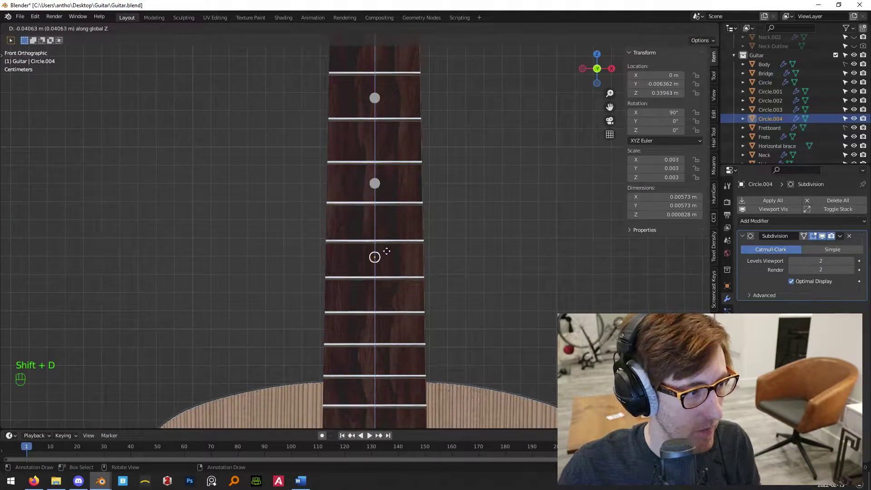
click(386, 254)
Move the new dot about 0.019 m further down Z into the twelfth fret space.
key(KP_3)
key(KP_1)
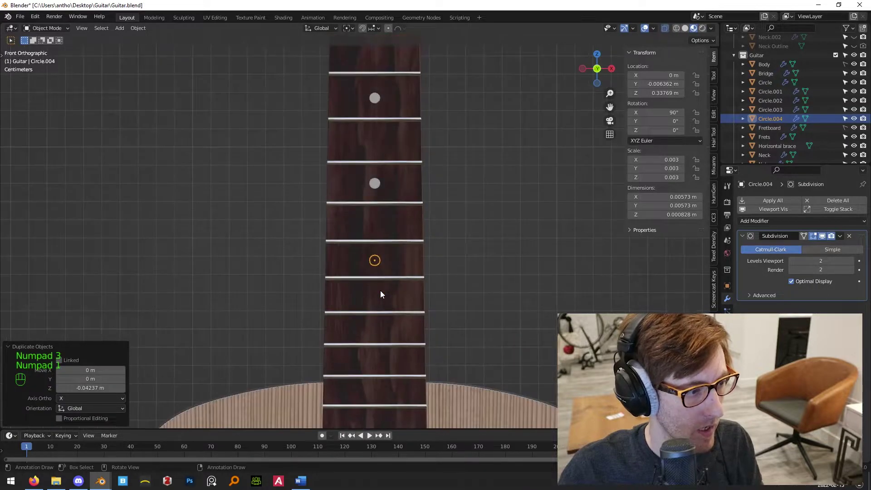
key(g)
key(z)
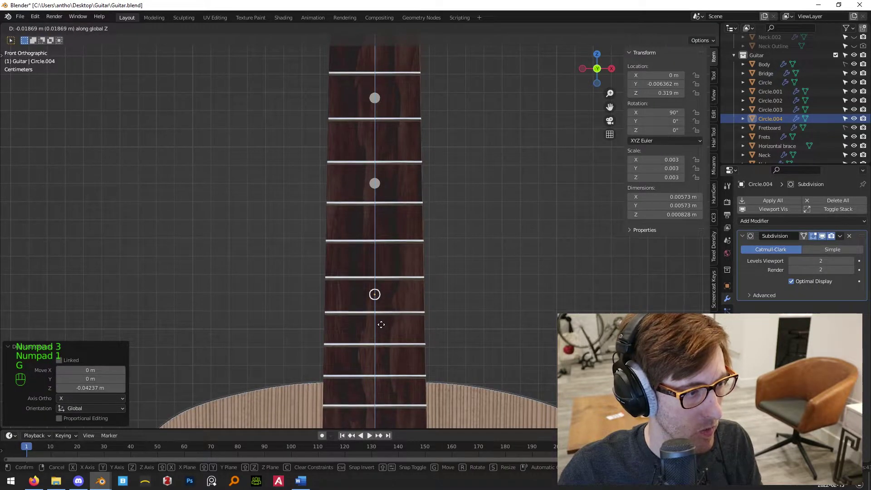
click(381, 326)
Move the twelfth-fret dot along Y to -0.007872 m so it sits on the fretboard surface.
key(KP_3)
shift+middle_drag(385, 325, 418, 214)
key(g)
key(y)
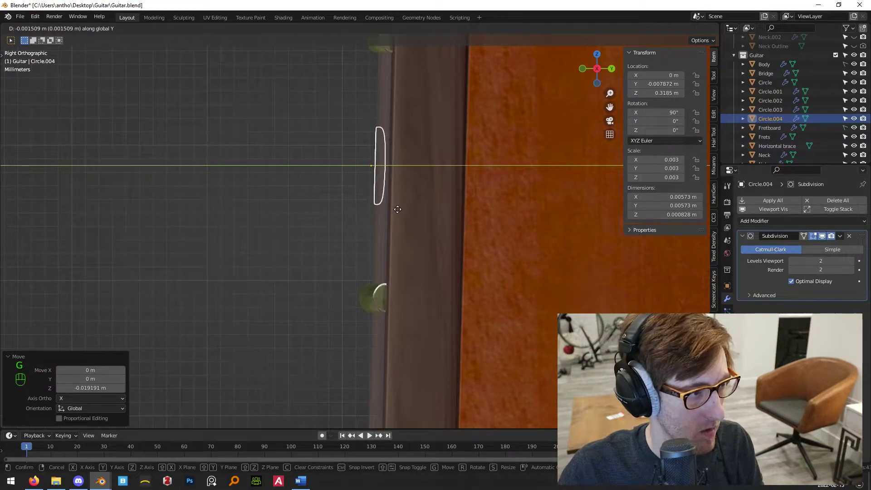
click(397, 210)
key(KP_1)
scroll(397, 210, down, 7)
shift+middle_drag(342, 207, 383, 213)
scroll(327, 201, up, 2)
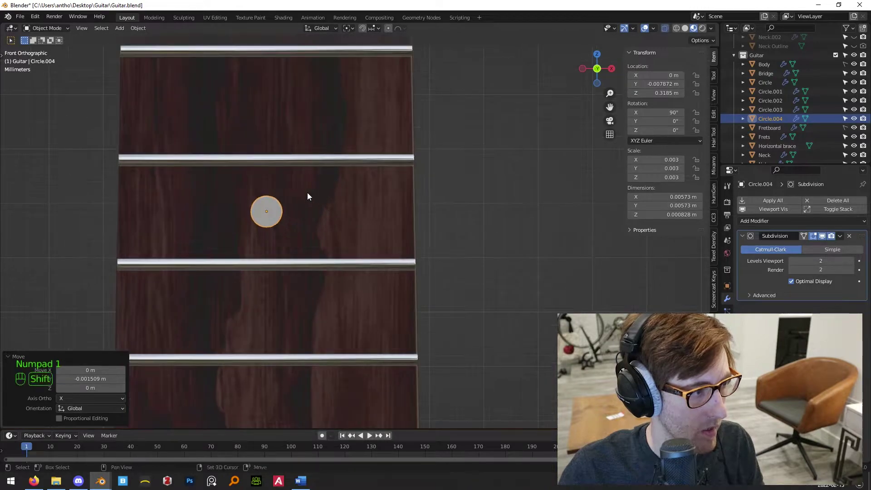
shift+middle_drag(308, 196, 344, 236)
shift+middle_drag(322, 184, 335, 179)
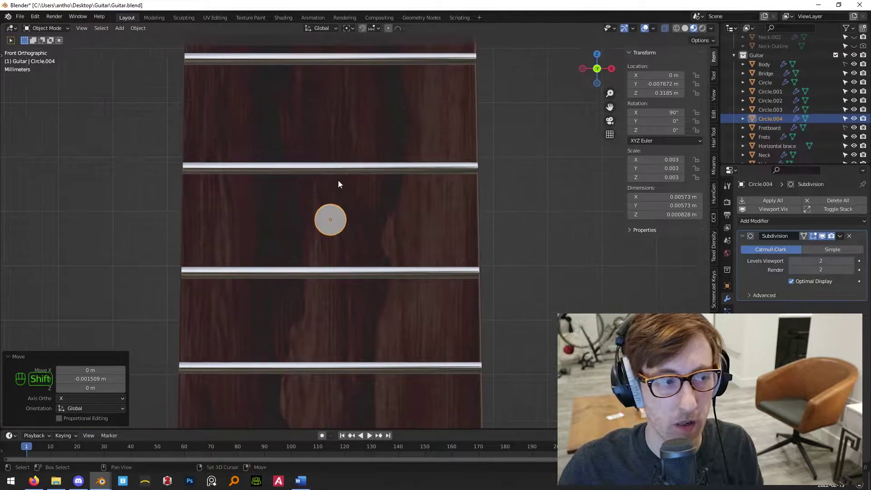
key(Tab)
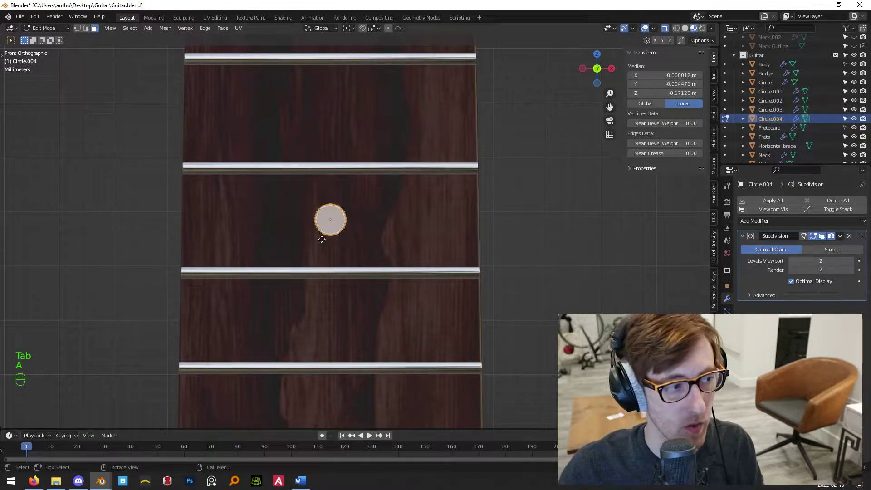
key(g)
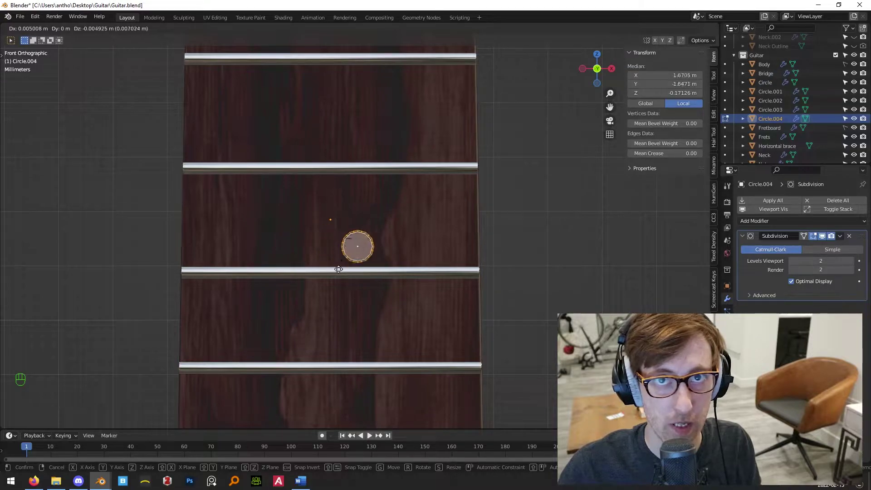
click(305, 239)
key(Tab)
key(g)
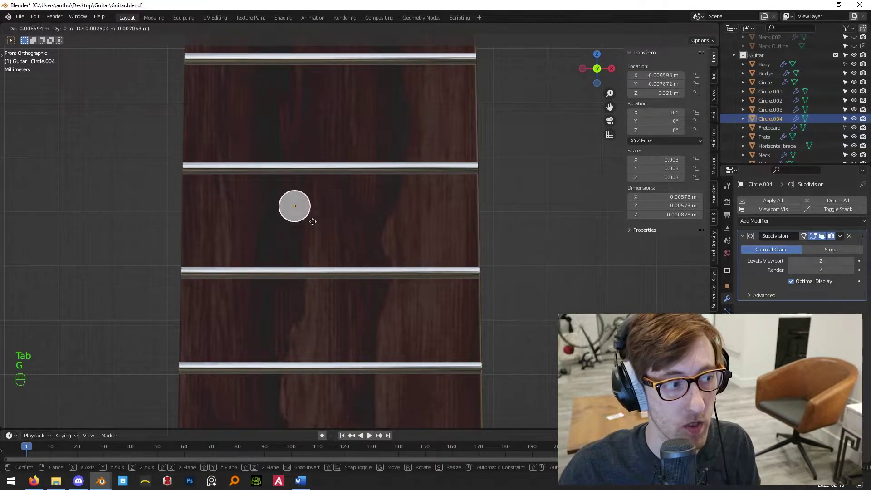
click(358, 230)
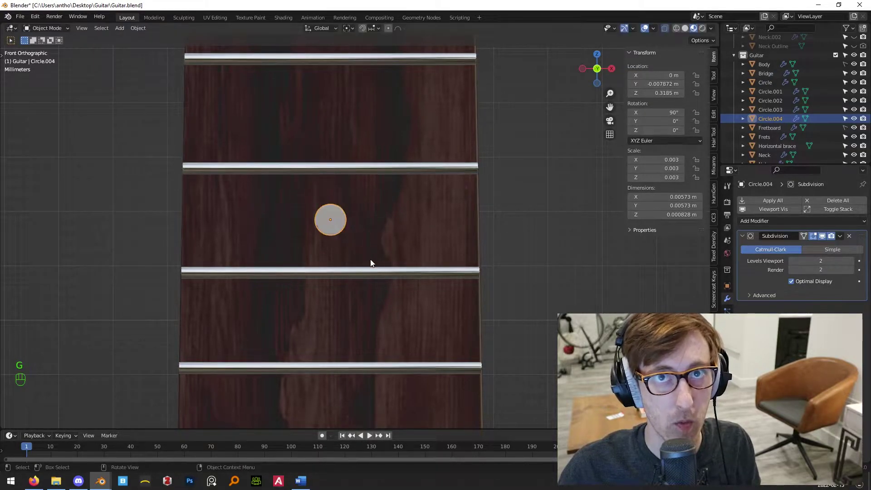
Shift the twelfth-fret dot's mesh about 0.012 m along negative X, leaving its origin on the neck's centreline.
scroll(369, 257, up, 1)
key(Tab)
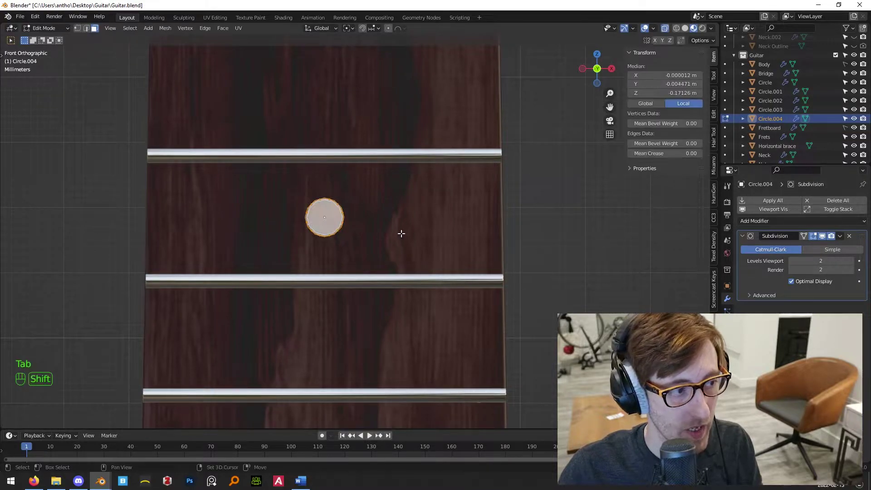
shift+middle_drag(399, 234, 434, 238)
key(a)
key(g)
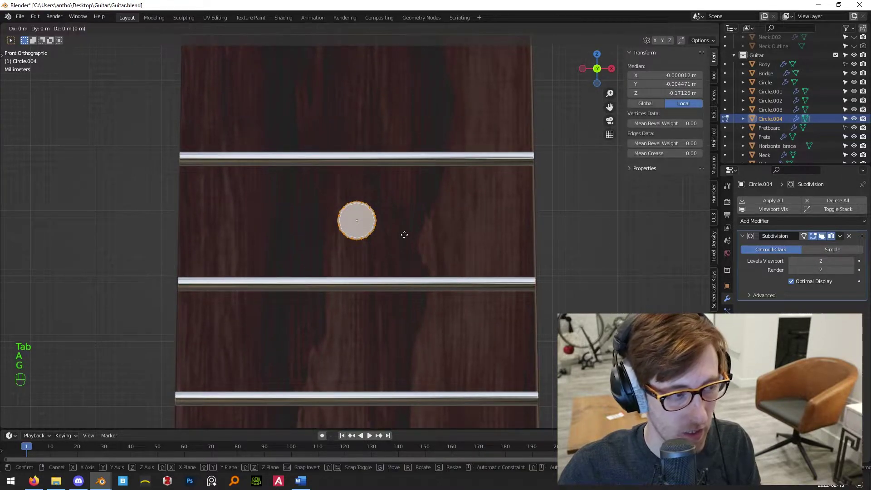
key(x)
click(327, 232)
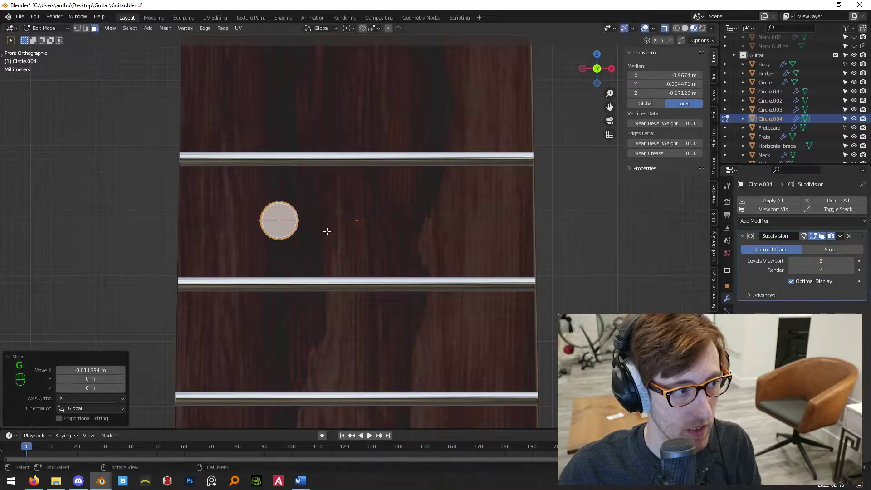
key(Tab)
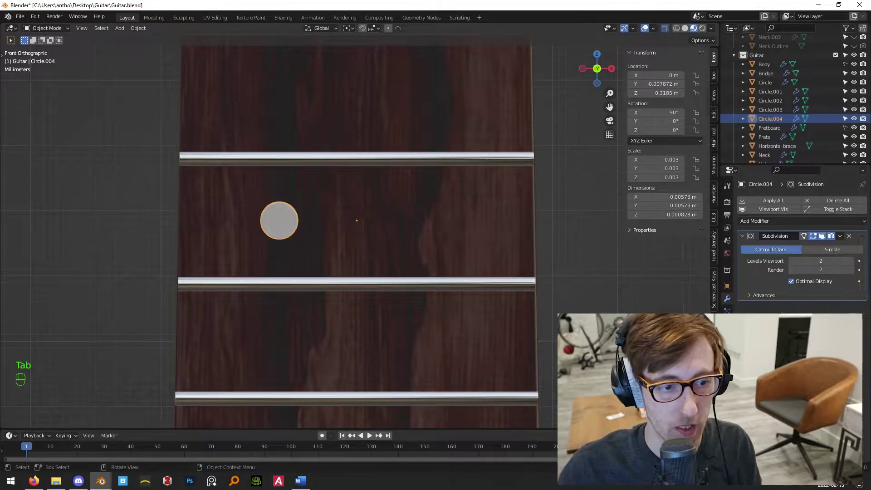
Add a Mirror modifier to the twelfth-fret dot to create its twin, and apply the modifier.
click(866, 223)
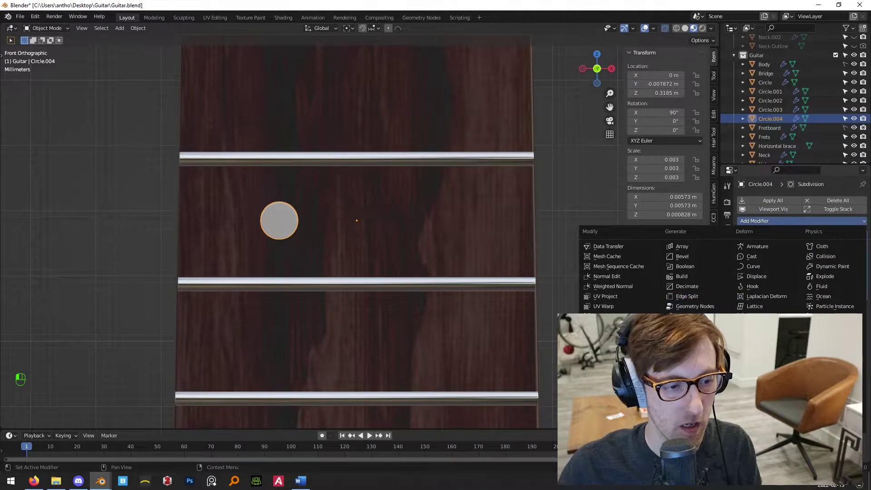
click(684, 327)
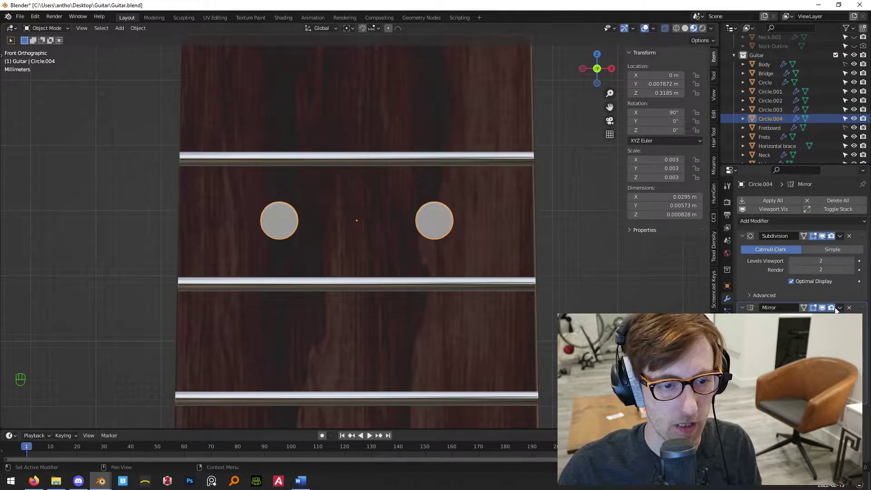
click(820, 318)
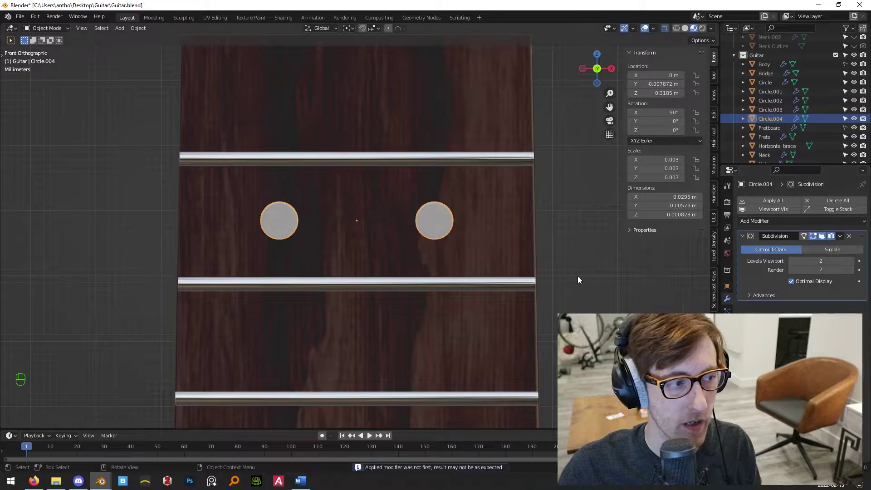
click(578, 276)
scroll(447, 195, down, 5)
middle_drag(447, 195, 486, 174)
key(KP_1)
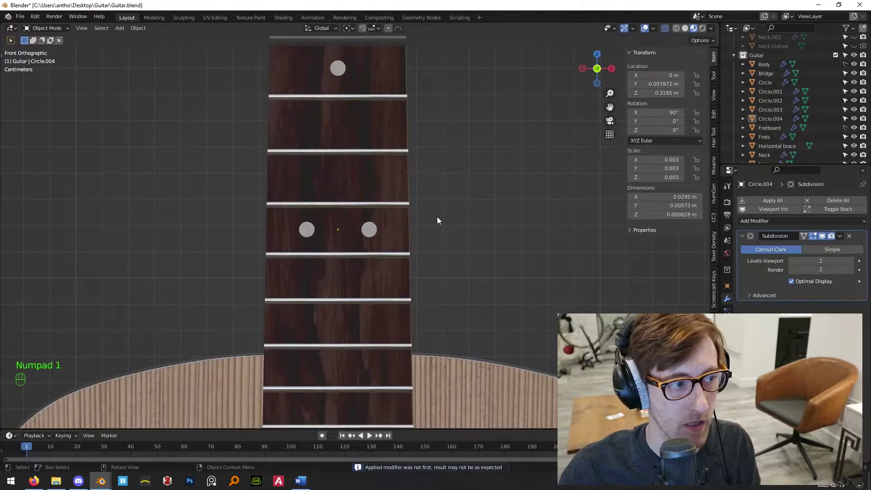
Duplicate the ninth-fret dot about 0.115 m down Z into the fifteenth fret space and set it into the fretboard at Y -0.009295 m.
scroll(428, 218, down, 5)
click(349, 154)
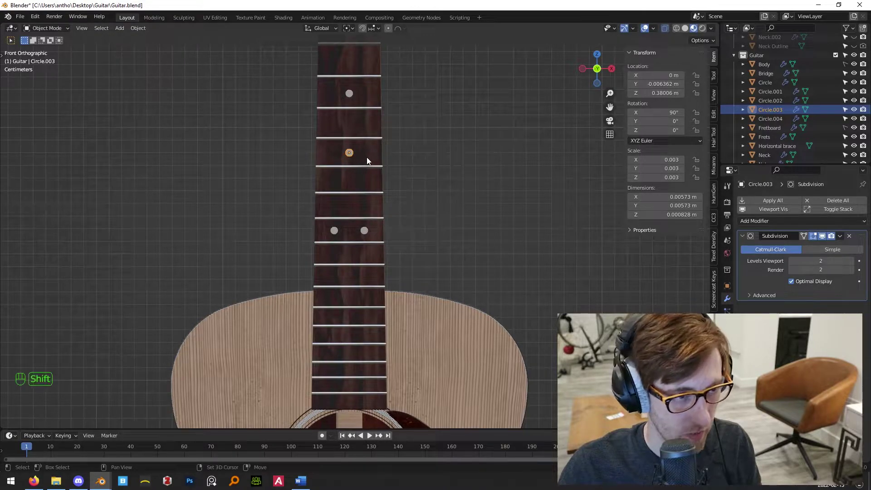
key(shift+d)
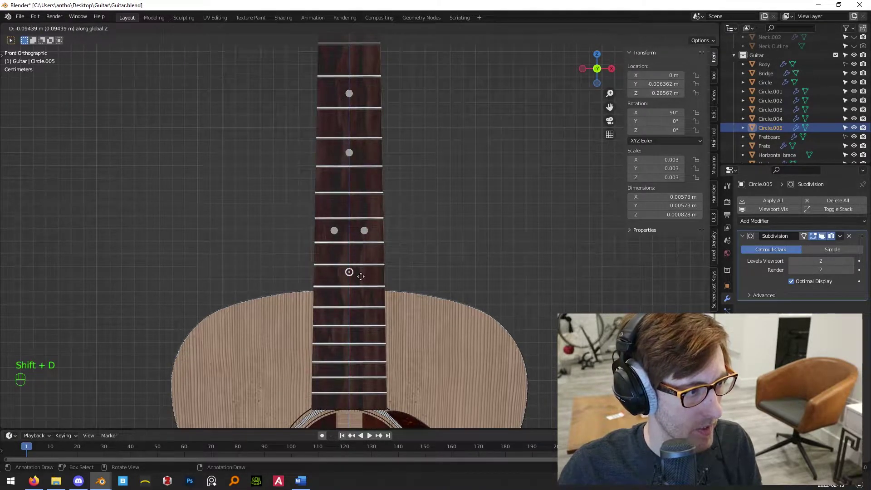
click(362, 305)
key(KP_3)
shift+middle_drag(361, 307, 338, 269)
key(KP_1)
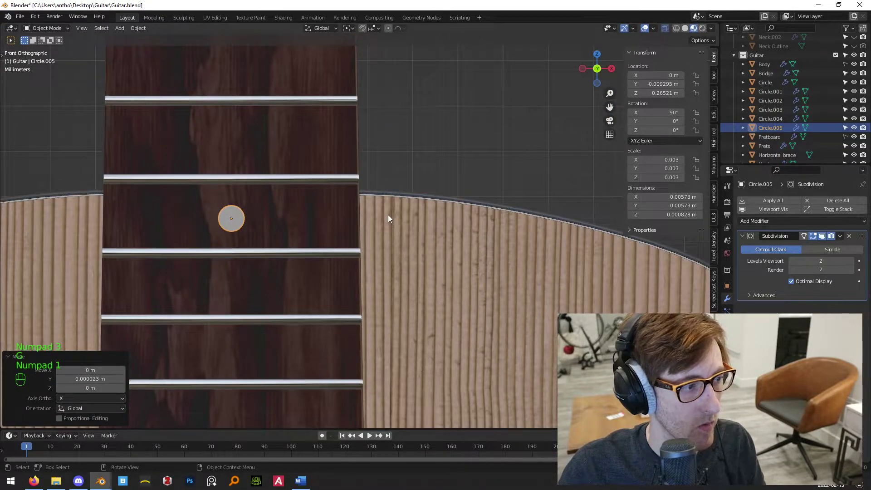
Duplicate the fifteenth-fret dot about 0.03 m down Z into the seventeenth fret space.
scroll(388, 214, down, 6)
shift+middle_drag(349, 228, 356, 212)
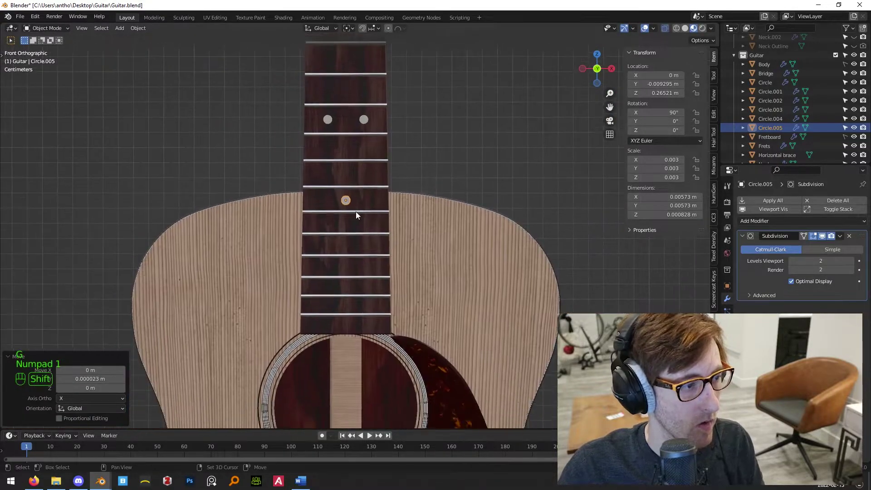
key(shift+d)
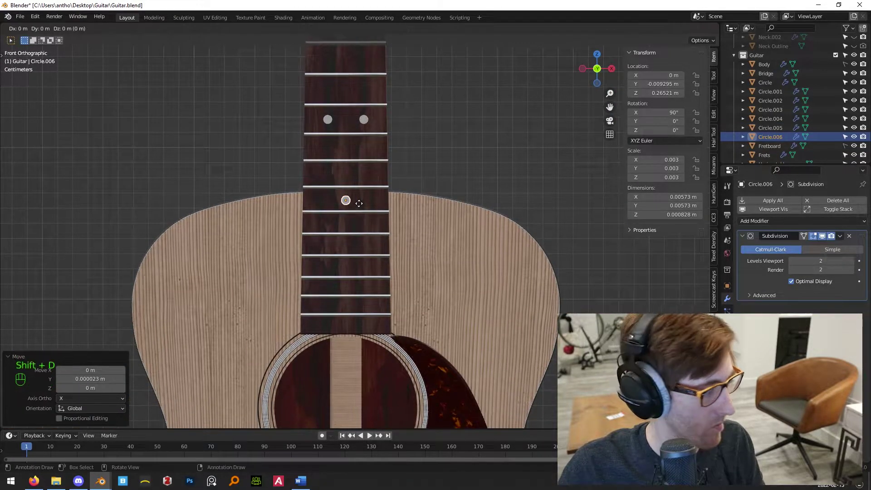
click(359, 248)
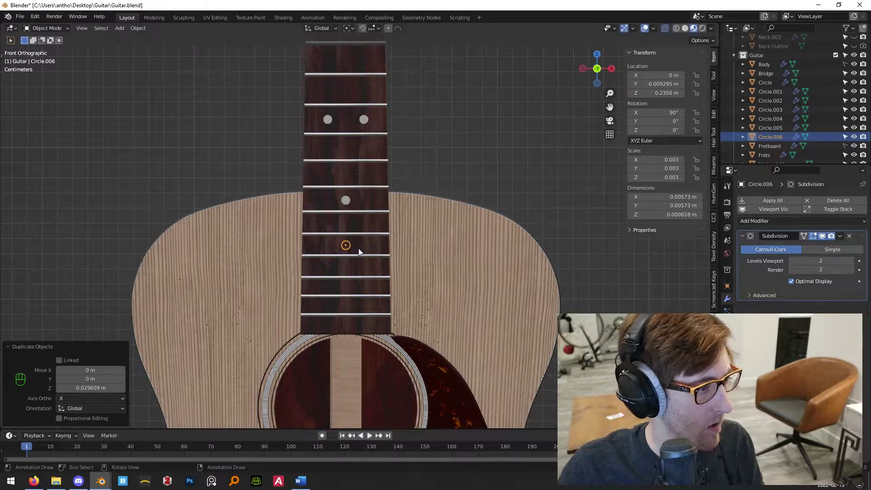
Move the seventeenth-fret dot along Y to -0.0101 m so it sits on the fretboard surface.
scroll(350, 259, up, 5)
key(KP_3)
shift+middle_drag(383, 319, 396, 276)
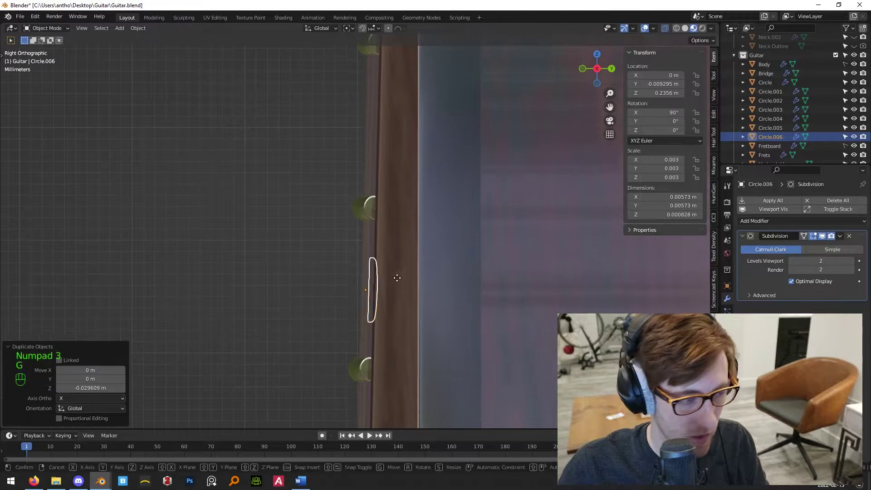
key(g)
click(389, 277)
key(KP_1)
scroll(382, 189, down, 5)
scroll(382, 189, up, 6)
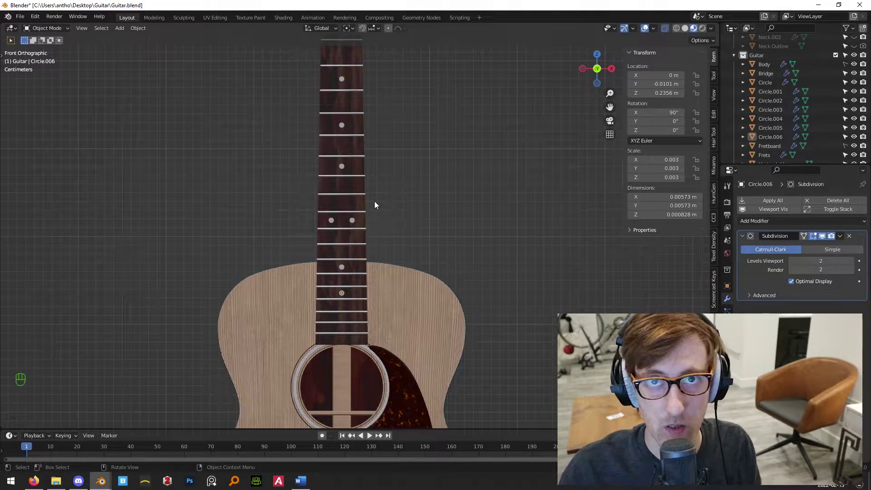
Select all the dot objects from the seventeenth fret up to the third fret and join them into one object.
scroll(317, 214, up, 3)
click(328, 339)
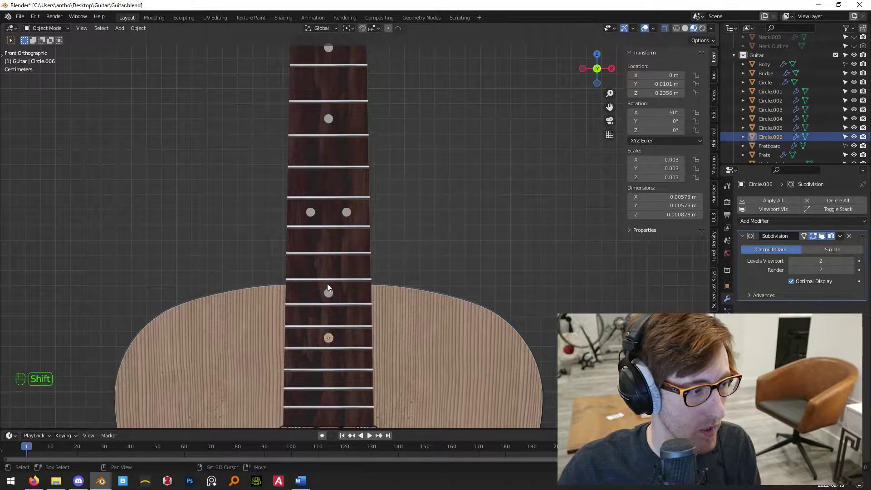
shift+click(330, 294)
shift+click(349, 212)
shift+click(327, 120)
shift+middle_drag(368, 120, 380, 253)
shift+click(345, 185)
shift+click(344, 106)
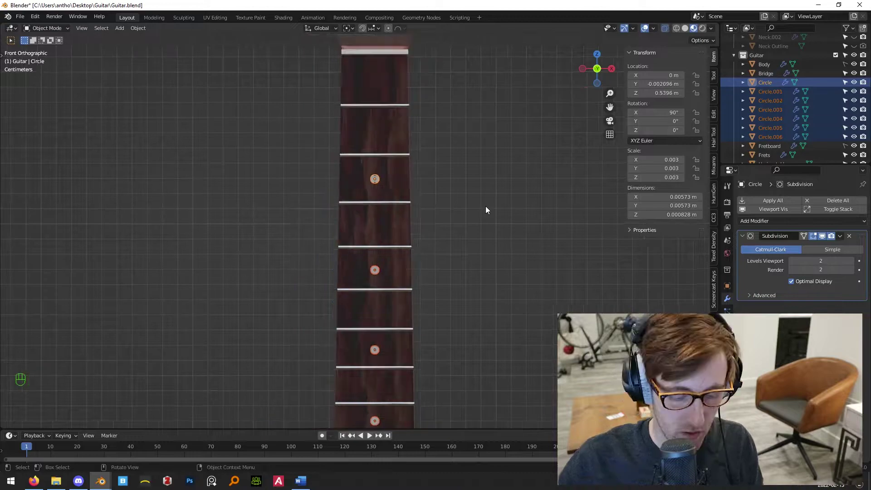
key(ctrl+j)
In the joined mesh, select the whole third-fret dot and nudge it about -0.000019 m along Y.
middle_drag(486, 211, 381, 251)
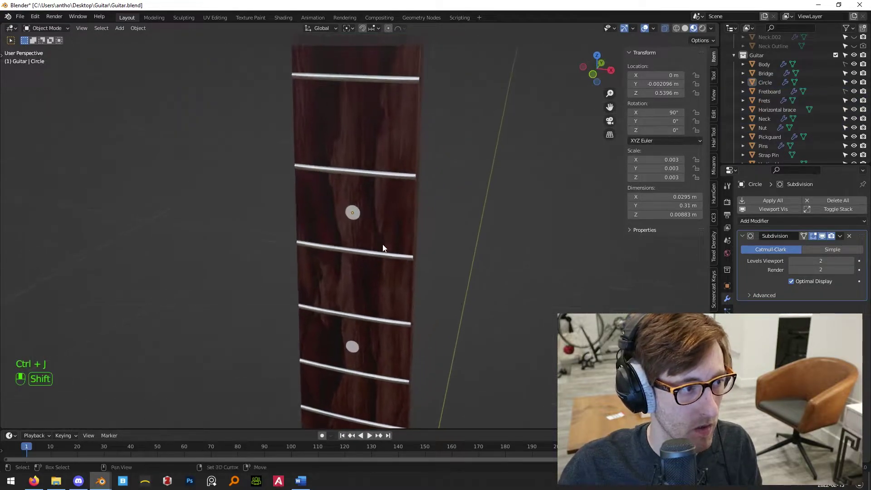
click(356, 207)
scroll(367, 196, up, 5)
key(Tab)
key(KP_3)
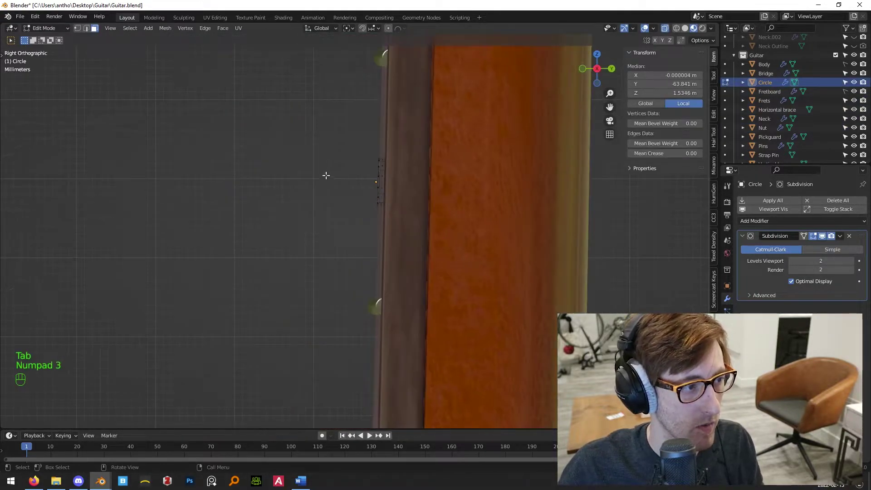
click(353, 102)
click(396, 138)
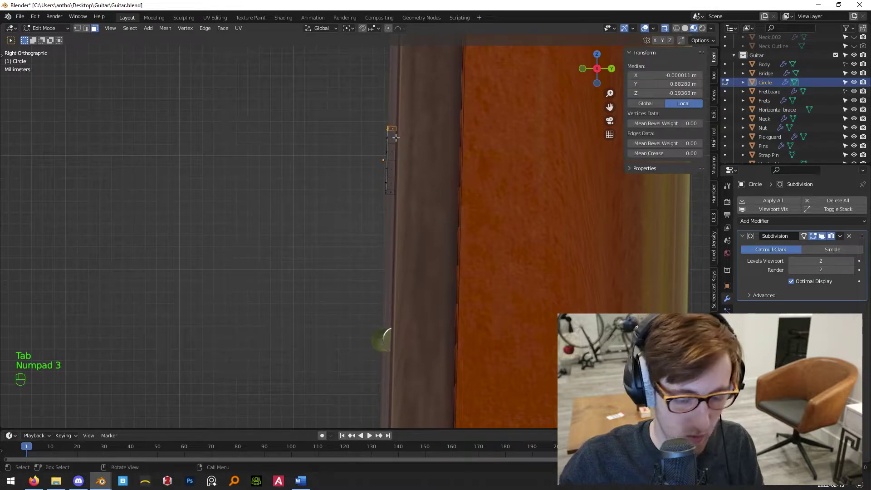
key(ctrl+l)
scroll(401, 131, up, 4)
shift+middle_drag(418, 163, 446, 229)
key(g)
key(y)
click(446, 228)
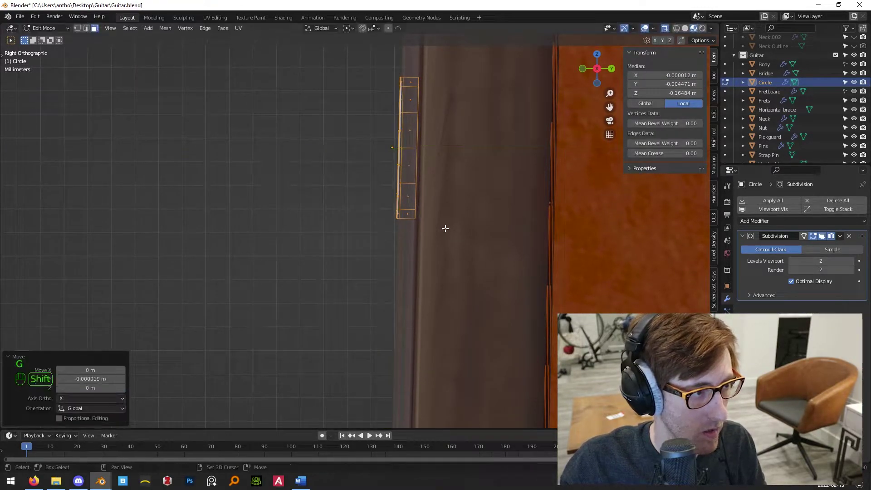
key(Tab)
Rename the joined dots object as Fretboard Dots.
key(KP_1)
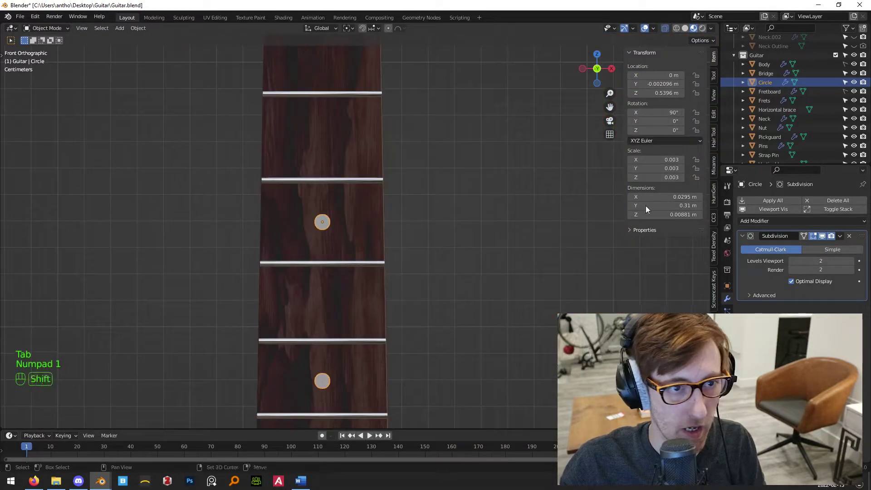
double_click(766, 82)
text(Fretboard Dots)
key(Return)
scroll(407, 211, down, 5)
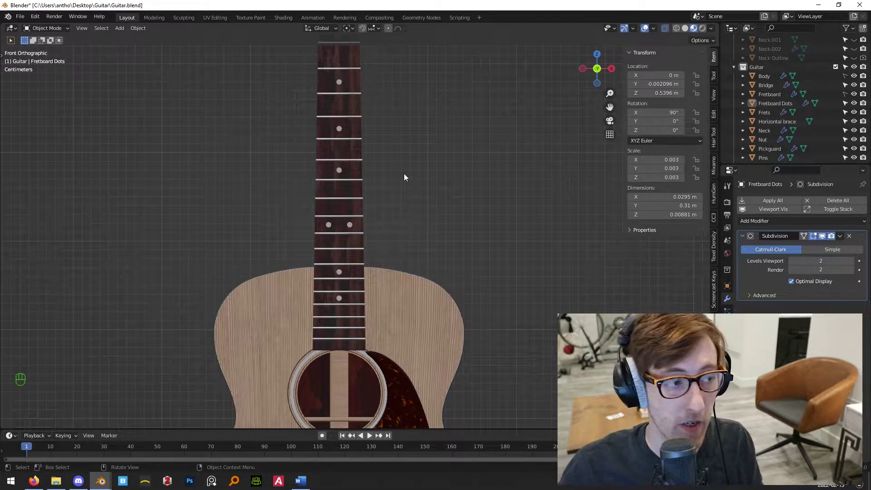
Add a mesh cylinder and give it smooth shading.
key(KP_3)
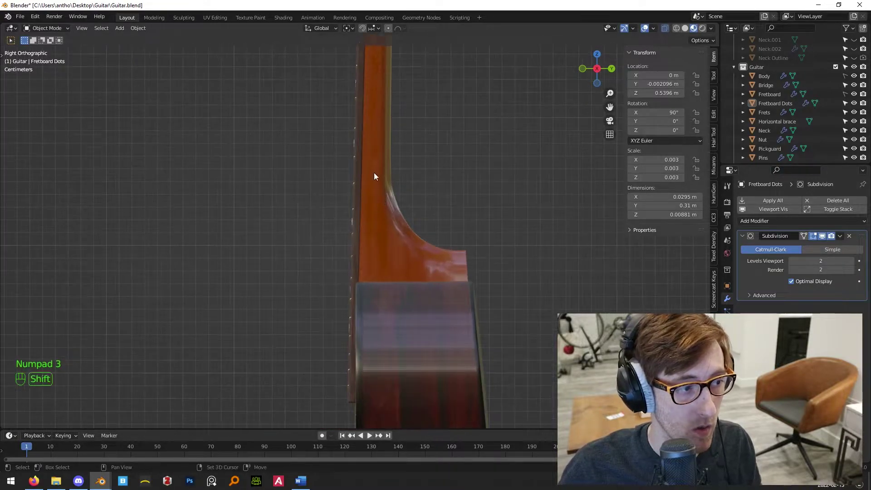
shift+middle_drag(389, 165, 463, 200)
key(shift+a)
mouse_move(394, 199)
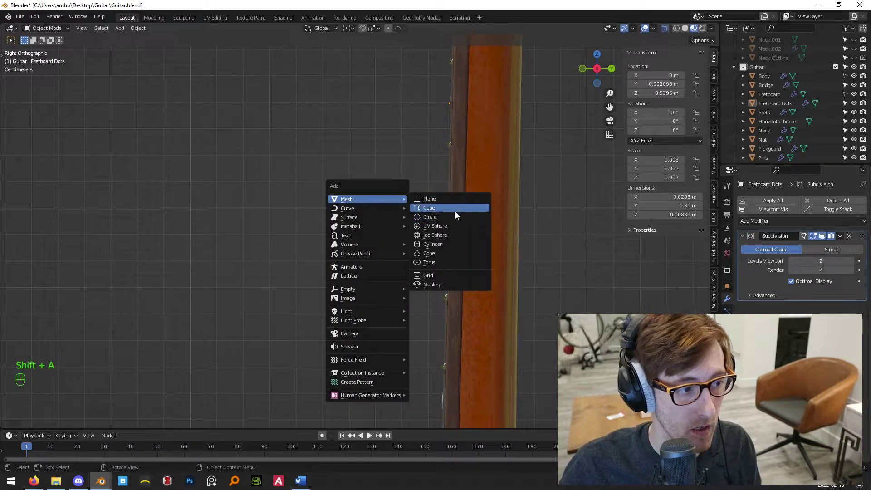
click(443, 245)
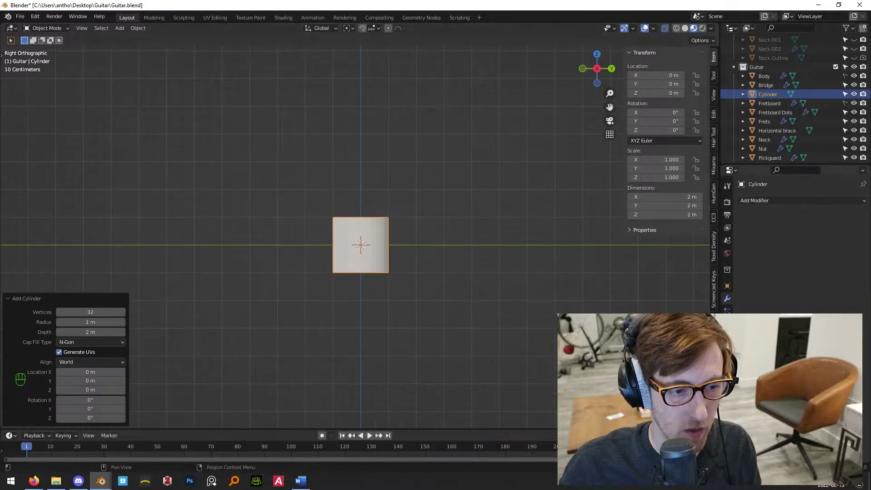
double_click(90, 312)
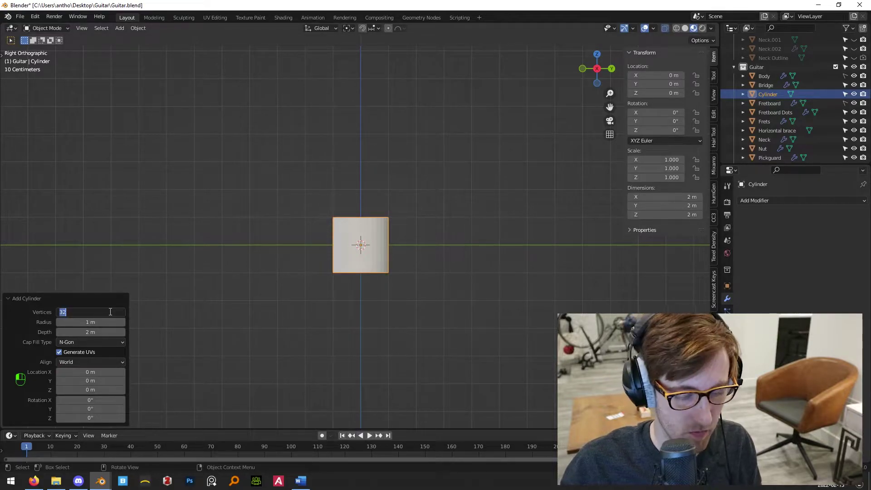
scroll(458, 247, up, 5)
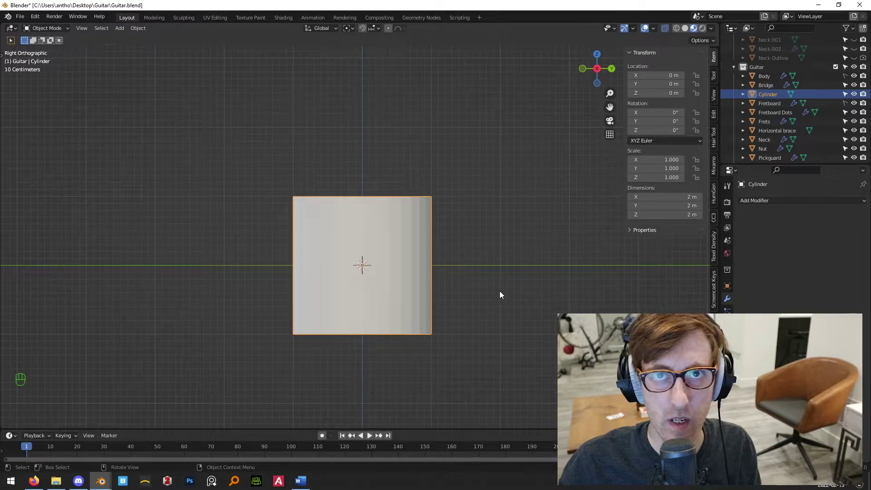
scroll(499, 290, up, 5)
right_click(445, 260)
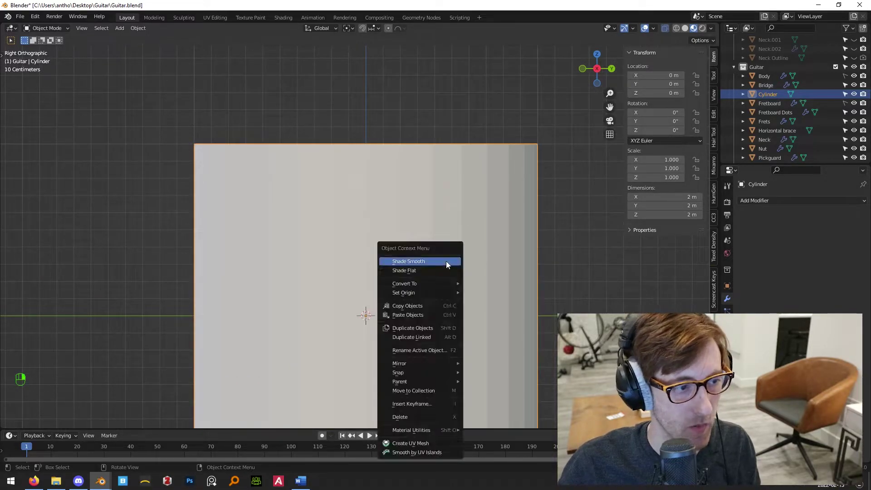
click(435, 262)
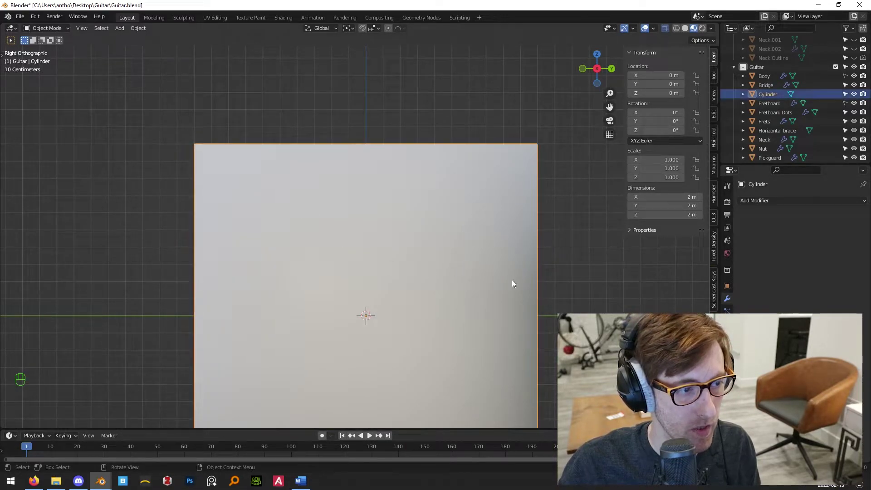
Scale the cylinder down to about 0.020 and move it up Z to 0.5328 m, beside the third fret space.
key(s)
click(366, 315)
scroll(395, 350, up, 4)
key(g)
key(z)
click(418, 137)
Rotate the cylinder 90° about the Y axis so it lies across the neck.
scroll(416, 176, up, 3)
text(rx90)
key(Escape)
text(ry90)
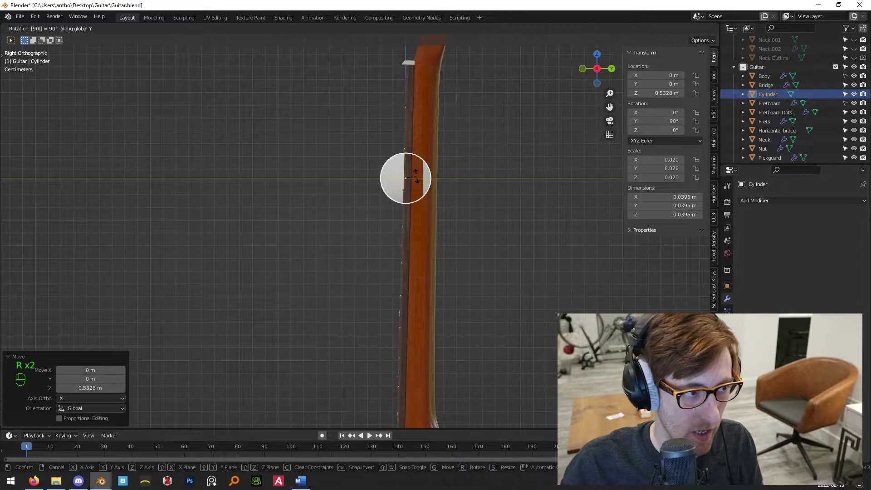
key(Return)
Scale the cylinder uniformly by 0.043 to side-marker size.
shift+drag(443, 195, 434, 255)
scroll(414, 246, up, 5)
middle_drag(411, 244, 451, 240)
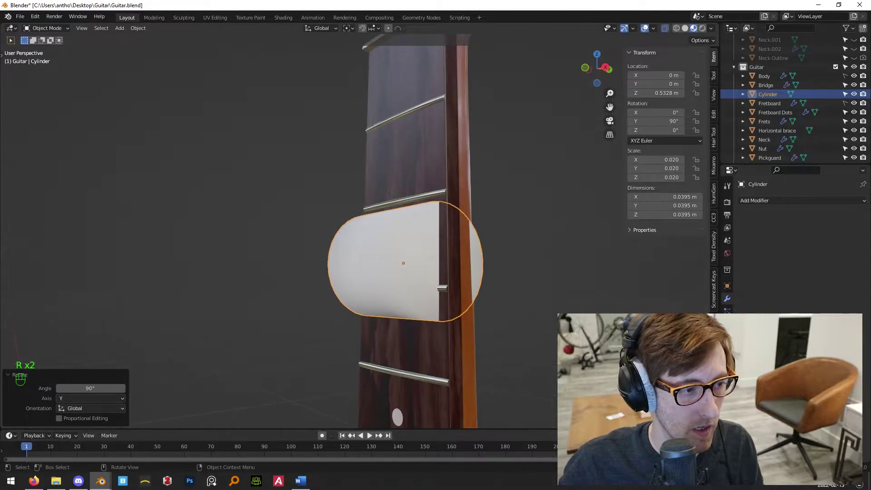
key(s)
click(411, 270)
Stretch the cylinder along X to about 0.0506 m long so its ends protrude from both fretboard sides.
key(KP_1)
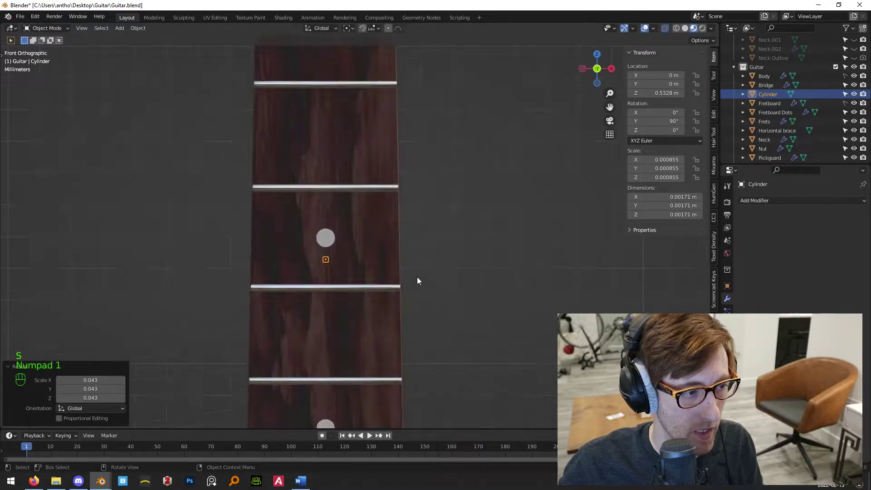
scroll(378, 273, up, 2)
scroll(377, 272, up, 2)
key(s)
key(x)
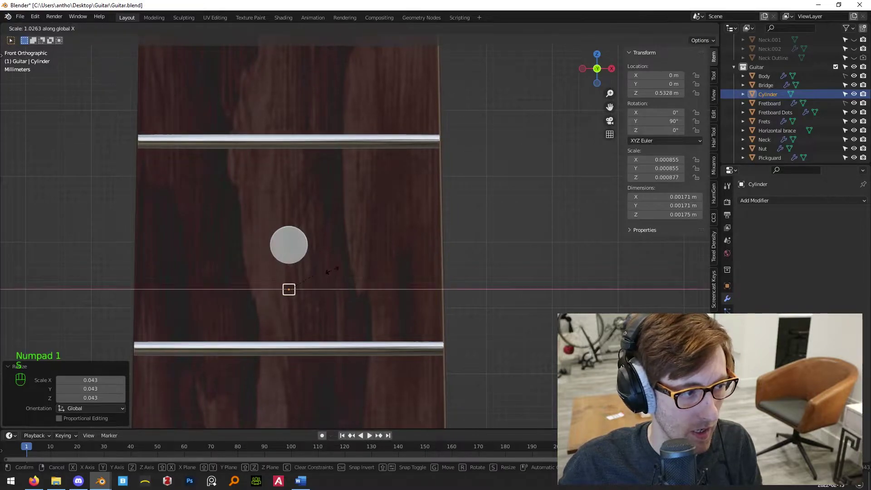
click(216, 294)
click(460, 224)
click(452, 290)
key(KP_3)
middle_drag(474, 290, 368, 222)
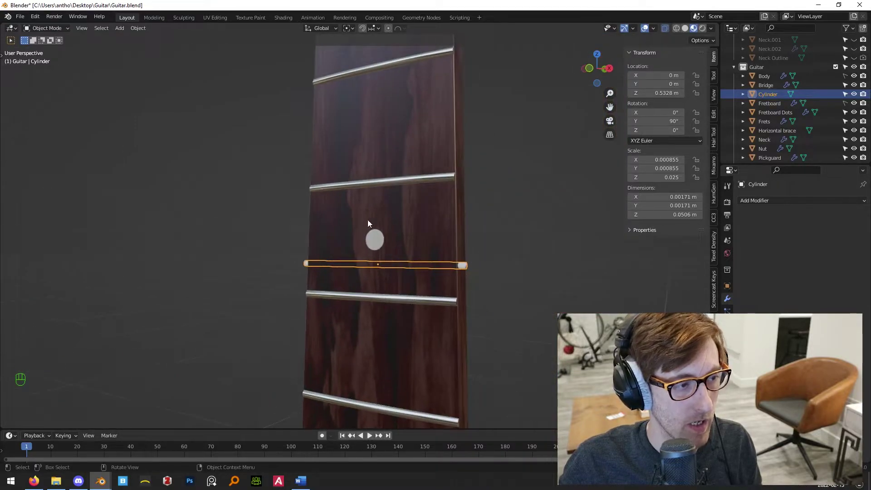
key(KP_1)
shift+middle_drag(447, 254, 485, 296)
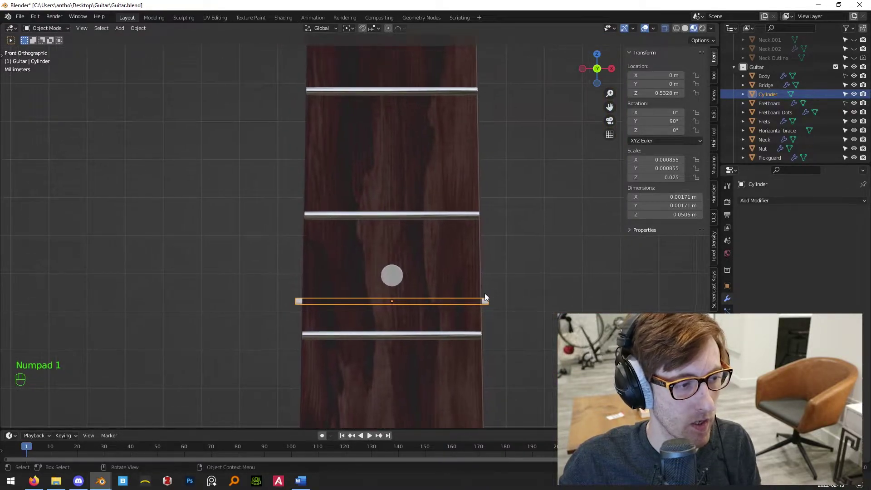
scroll(485, 297, down, 1)
Apply the cylinder's rotation and scale.
key(alt+Tab)
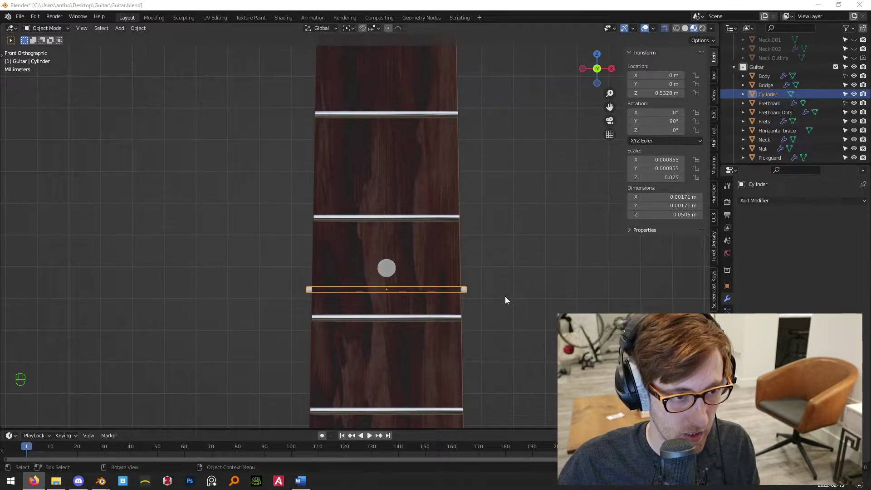
middle_drag(505, 296, 490, 291)
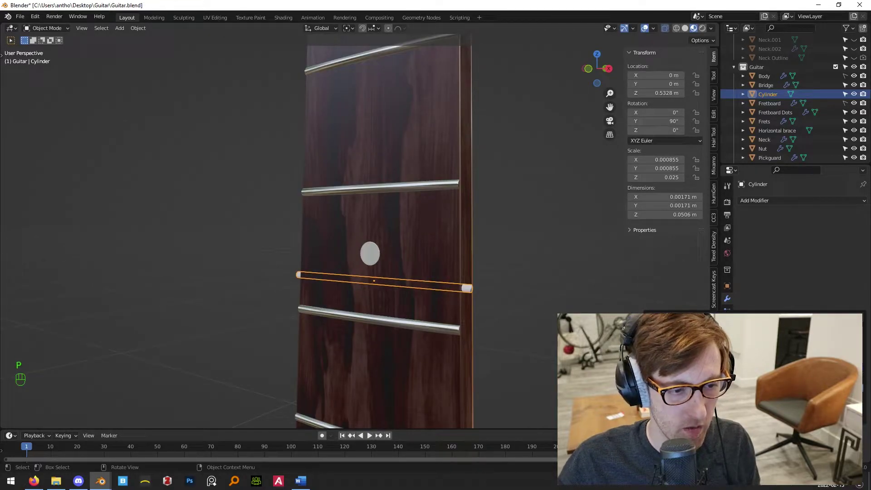
key(ctrl+a)
click(536, 326)
Thicken the cylinder by about 1.395 on Y and Z only, excluding X, to a diameter of about 0.00238 m.
key(s)
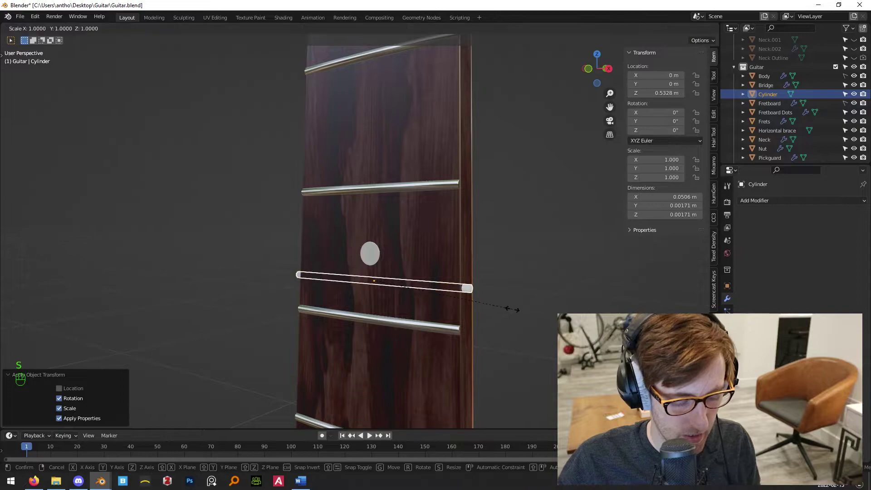
key(shift+x)
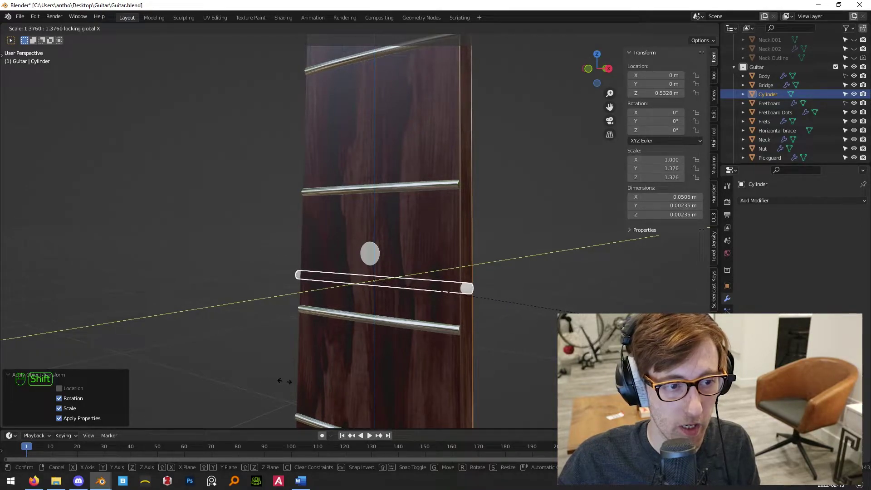
click(310, 382)
key(KP_3)
key(KP_1)
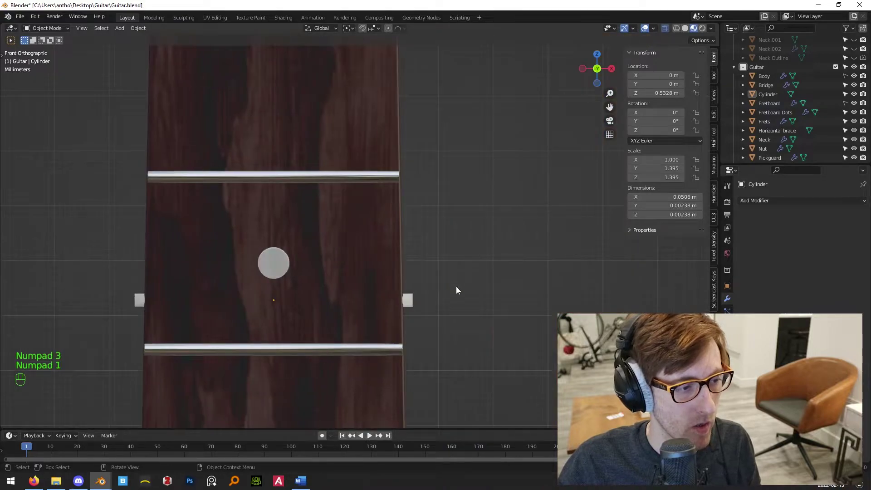
Unwrap the cylinder's whole mesh with Smart UV Project.
click(409, 302)
middle_drag(408, 302, 478, 262)
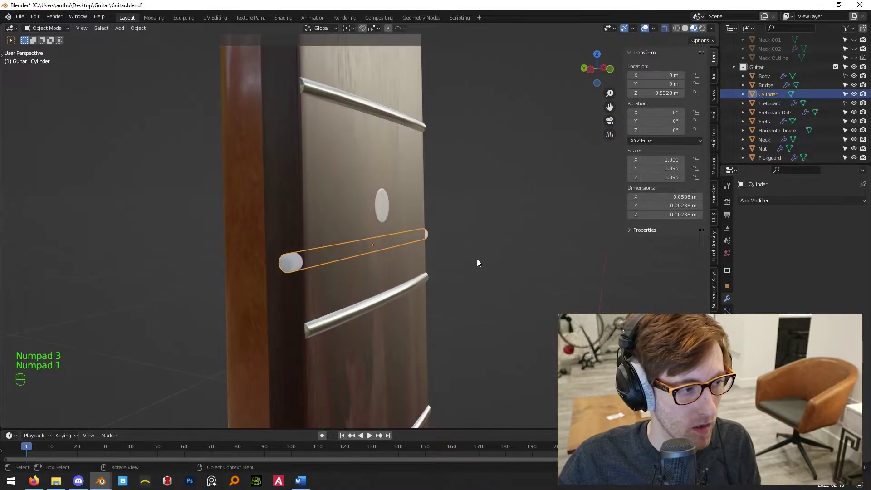
key(Tab)
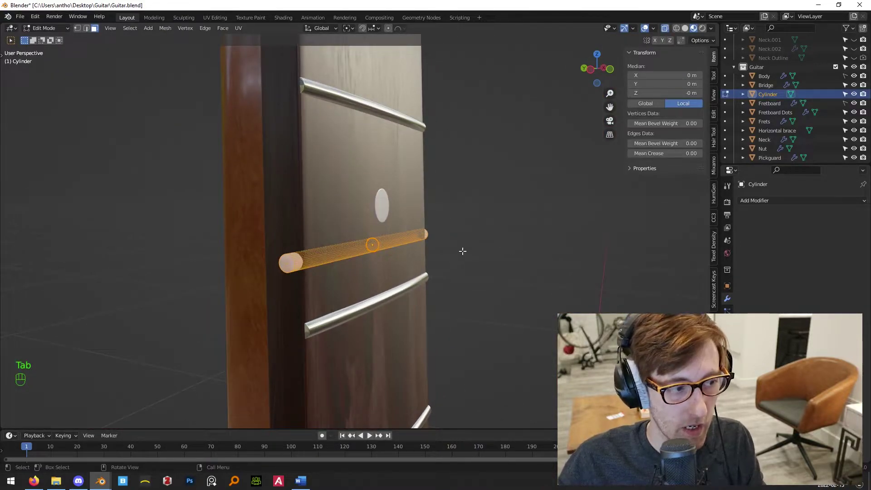
scroll(462, 252, up, 2)
middle_drag(447, 257, 418, 252)
scroll(418, 253, up, 5)
scroll(461, 274, down, 5)
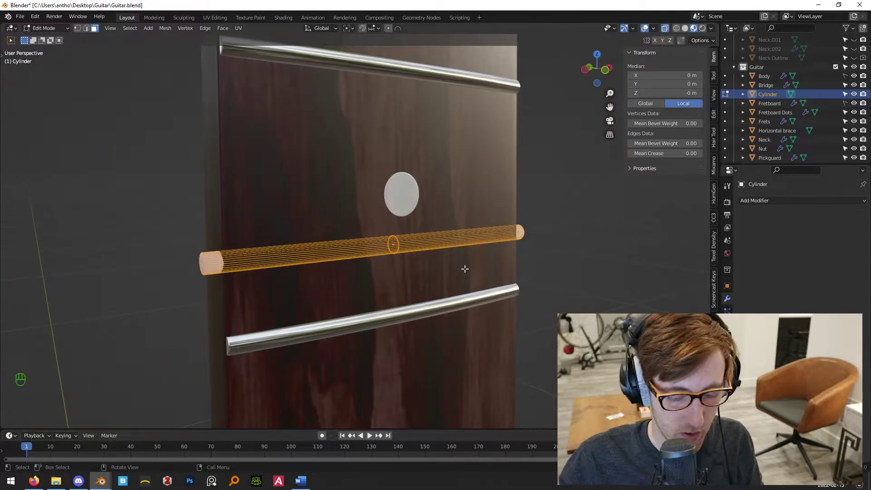
key(u)
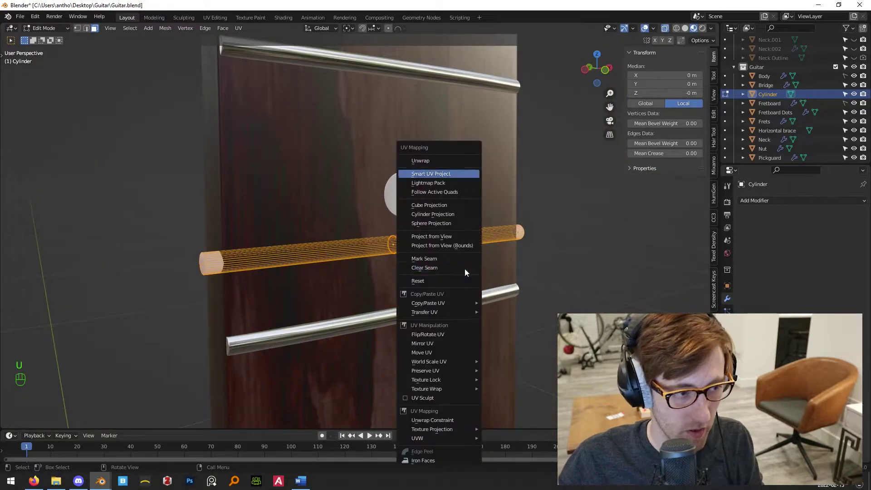
click(439, 174)
click(416, 250)
key(Tab)
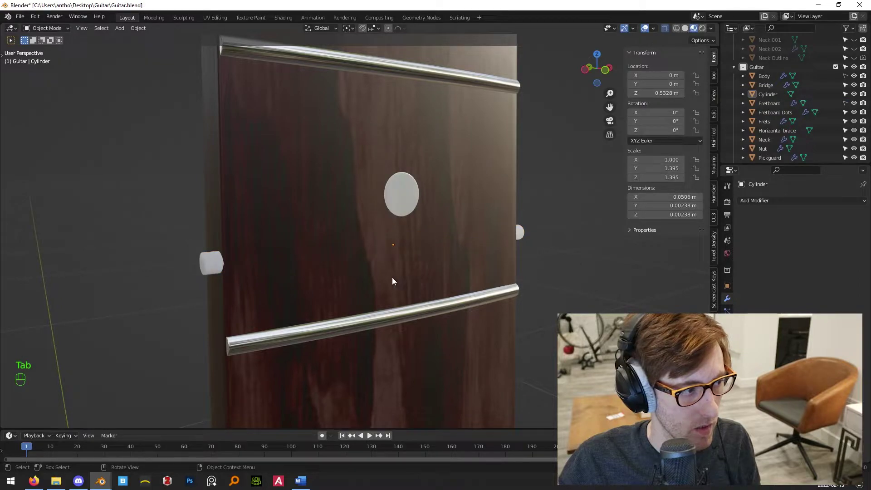
Apply the thickened cylinder's scale.
click(203, 263)
key(space)
text(apply)
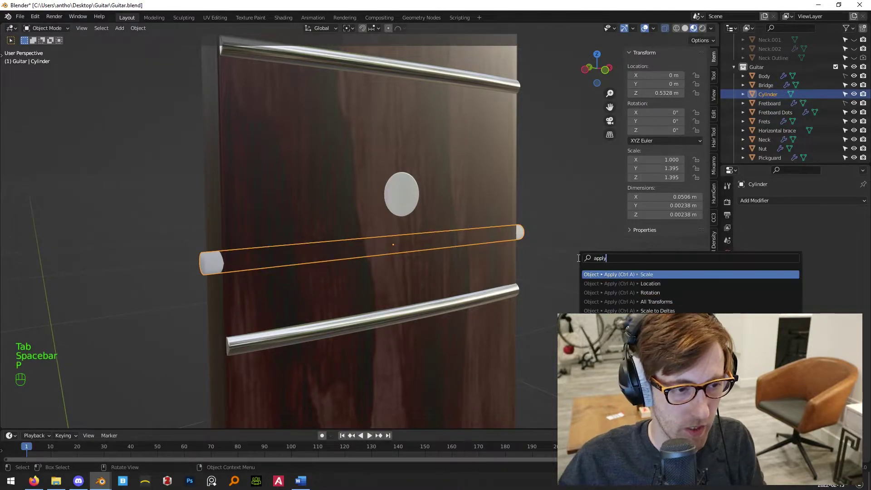
click(584, 275)
click(519, 231)
click(520, 230)
key(Tab)
key(a)
key(Tab)
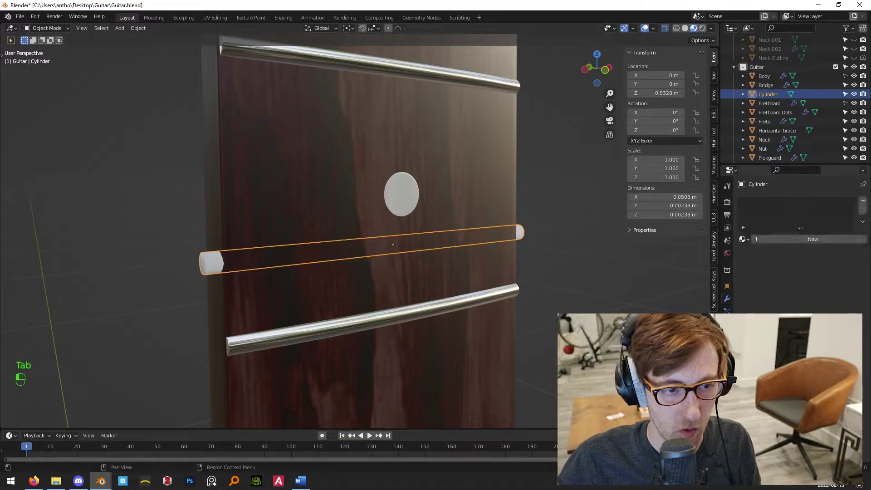
Assign the existing Pearl material to the side-marker cylinder.
click(743, 239)
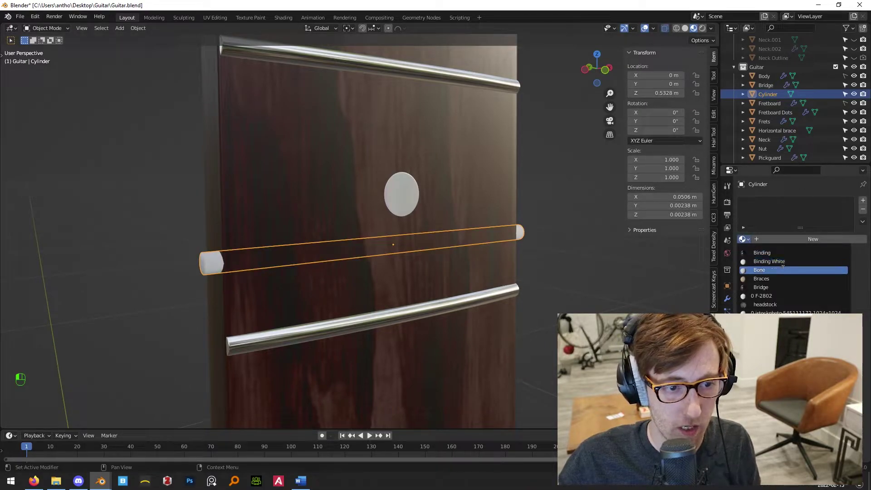
scroll(780, 279, down, 5)
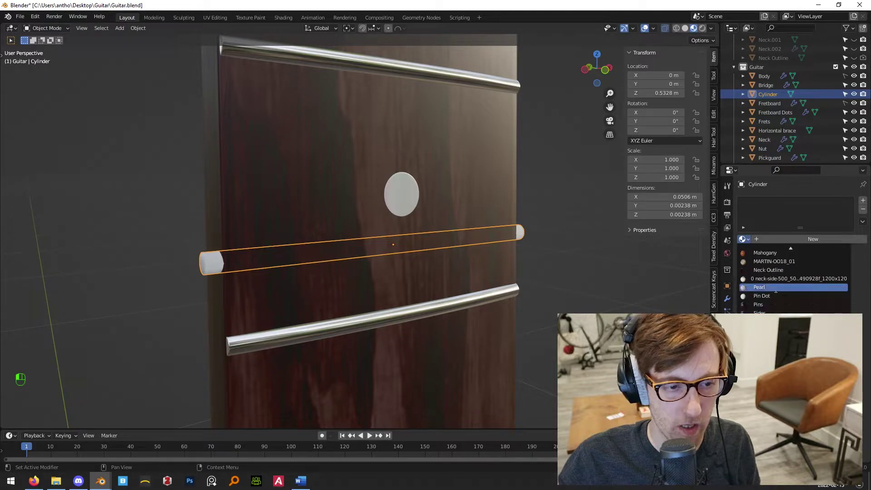
click(776, 289)
click(597, 258)
scroll(321, 247, up, 1)
shift+middle_drag(320, 247, 372, 240)
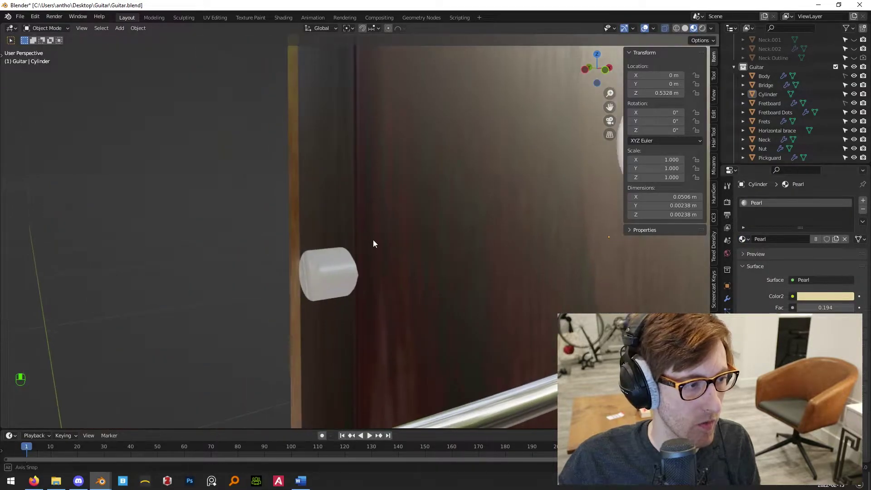
click(325, 277)
scroll(325, 276, up, 3)
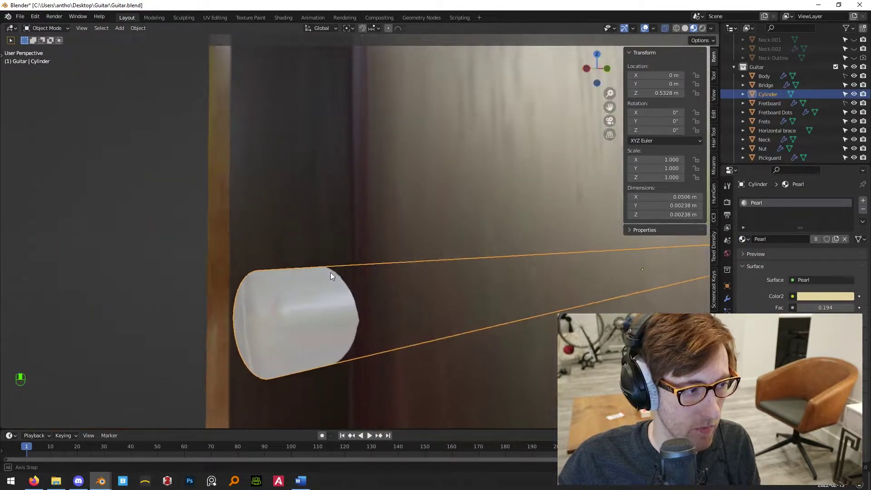
mouse_move(331, 276)
middle_down()
mouse_move(402, 270)
mouse_move(317, 274)
middle_up()
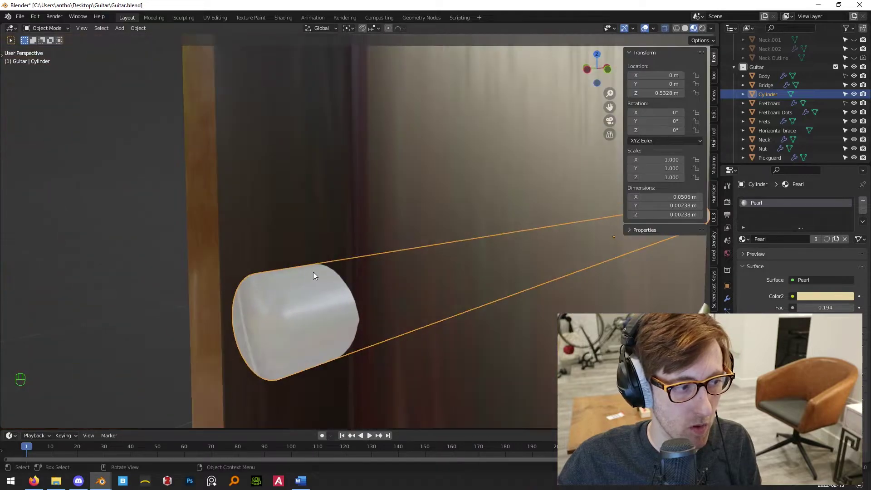
click(745, 240)
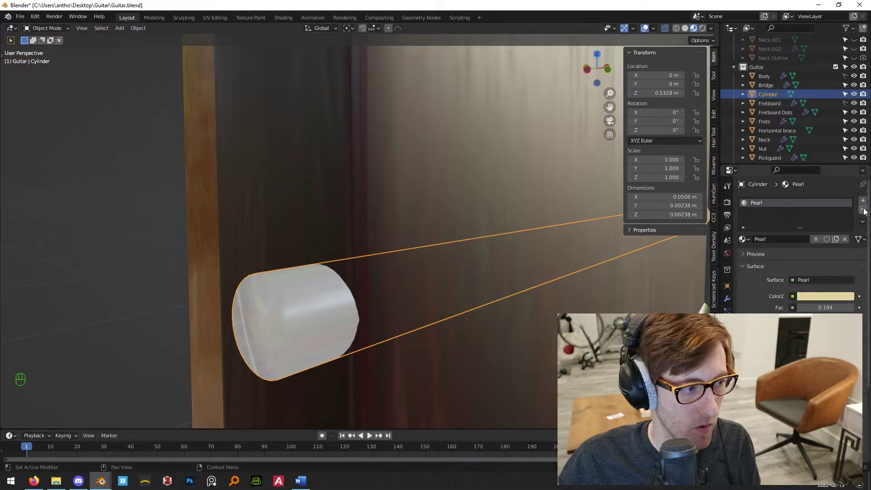
Add one loop cut around the cylinder and slide it close to the end cap on the negative X side.
key(Tab)
key(ctrl+r)
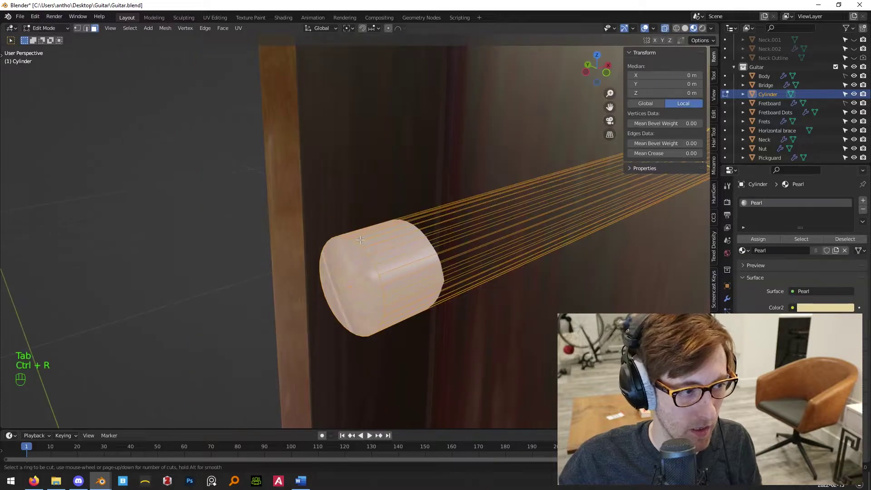
right_click(460, 254)
middle_drag(460, 255, 436, 246)
key(ctrl+r)
right_click(448, 244)
scroll(494, 262, down, 6)
middle_drag(494, 262, 516, 222)
key(ctrl+r)
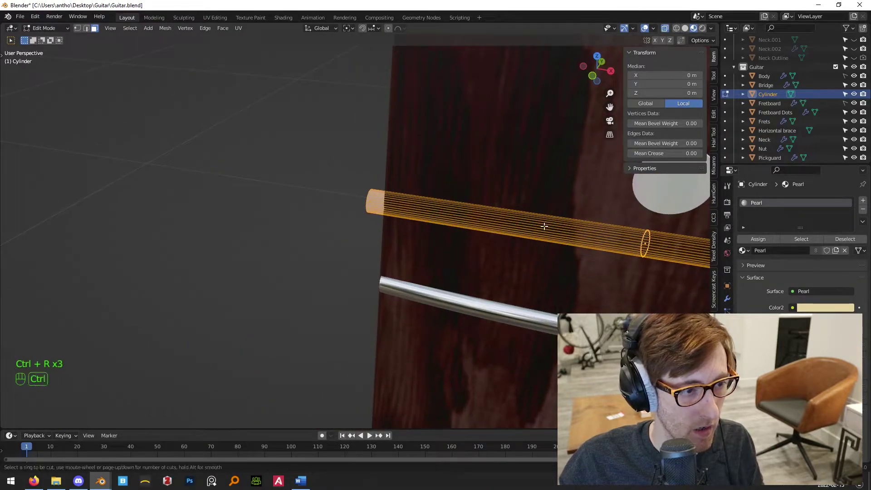
click(518, 222)
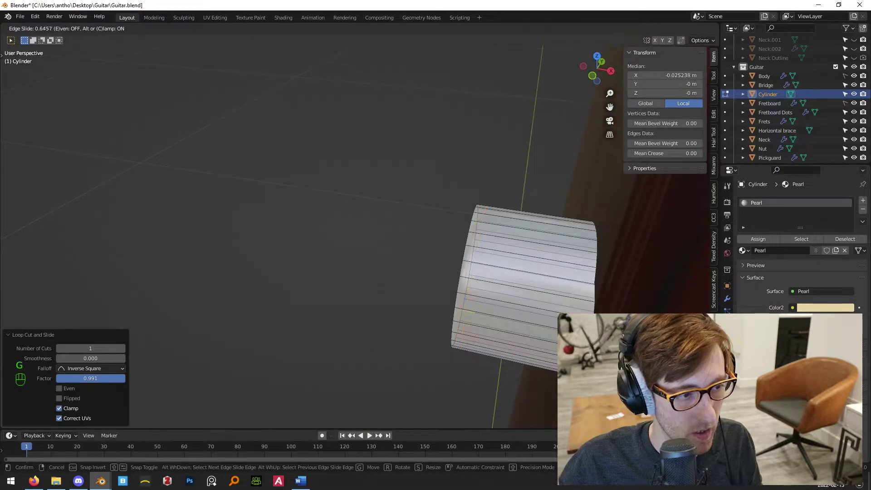
click(95, 336)
Inset the cylinder's end cap on the negative X side by about 0.00005 m to sharpen its shaded rim.
middle_drag(364, 279, 438, 268)
click(94, 28)
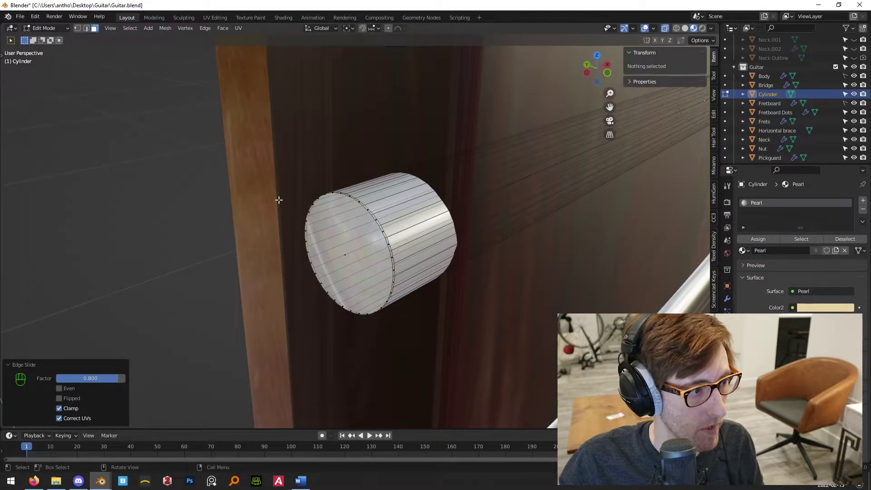
click(345, 260)
key(i)
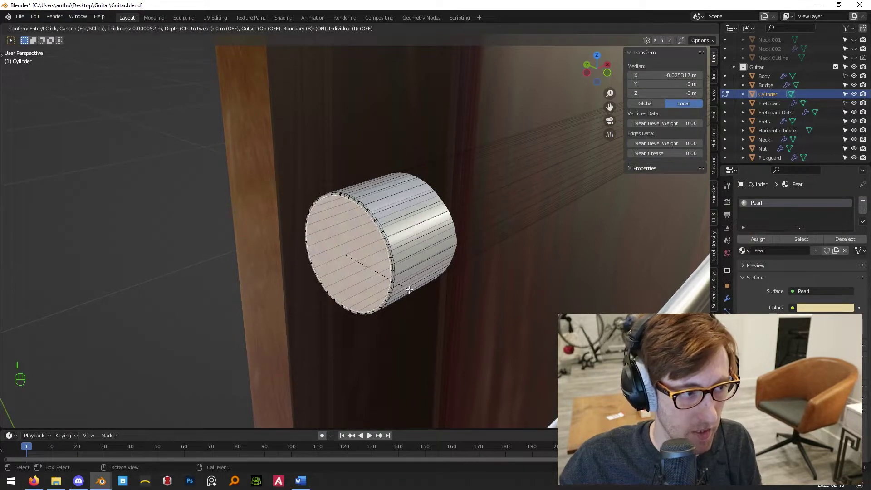
click(409, 289)
key(Tab)
scroll(476, 268, down, 2)
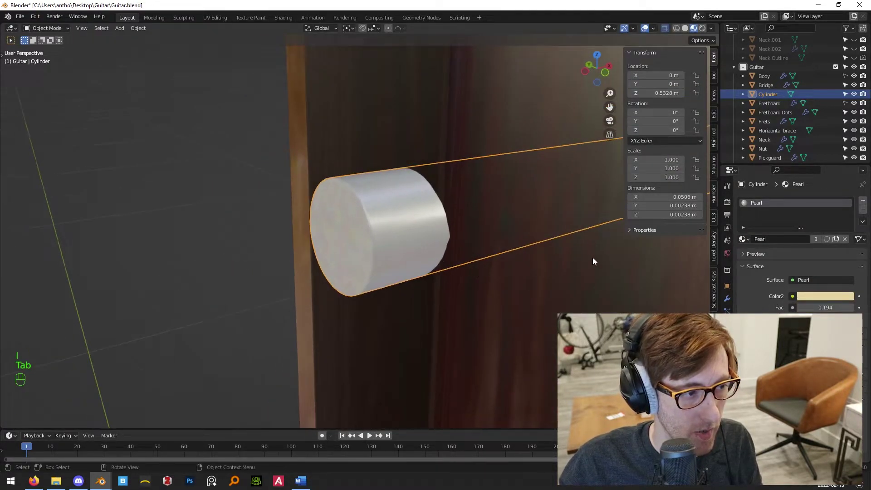
Shorten the cylinder along X by about 0.773, to a length of about 0.0391 m.
middle_drag(593, 258, 425, 261)
middle_drag(441, 222, 462, 250)
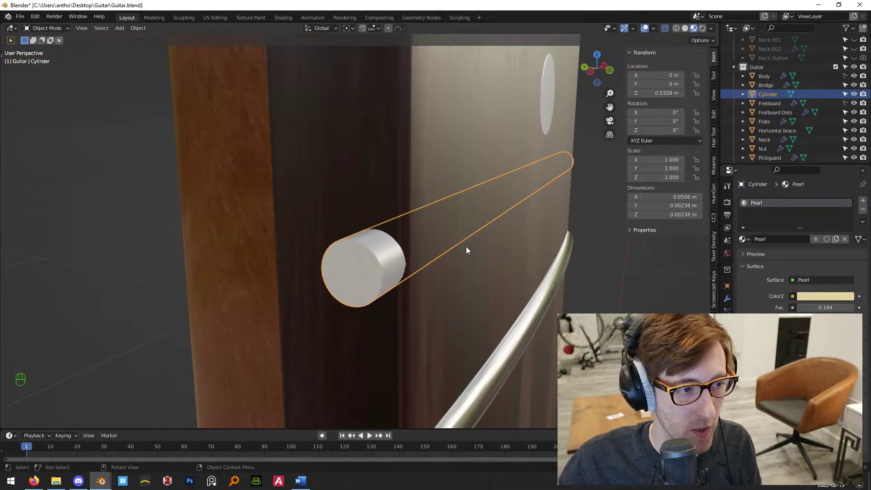
key(KP_3)
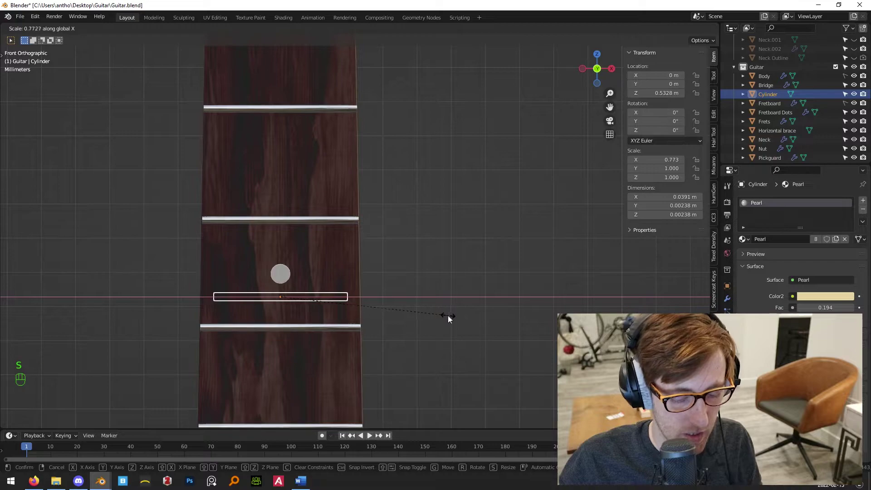
click(448, 316)
Move the cylinder along X to about -0.0041 m so its end cap sits just proud of the fretboard's side.
key(g)
key(x)
click(434, 313)
shift+middle_drag(323, 303, 351, 261)
scroll(436, 252, up, 7)
scroll(356, 256, up, 2)
key(g)
key(x)
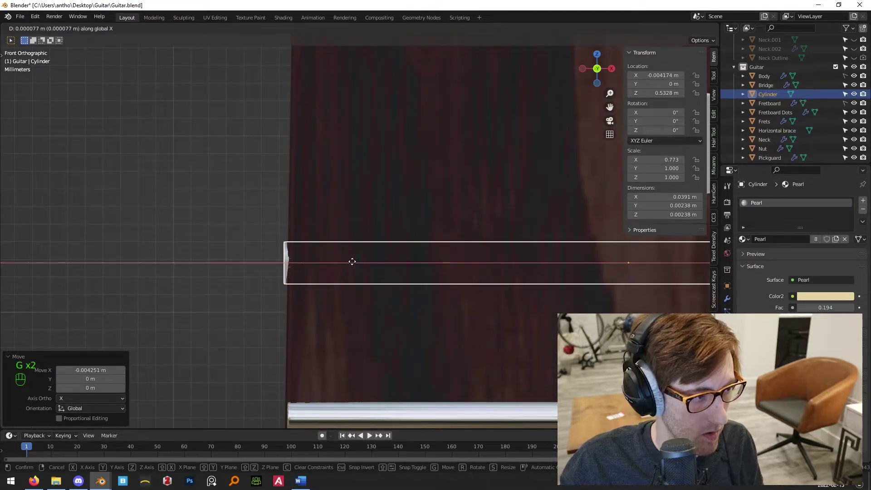
click(354, 261)
middle_drag(225, 267, 497, 250)
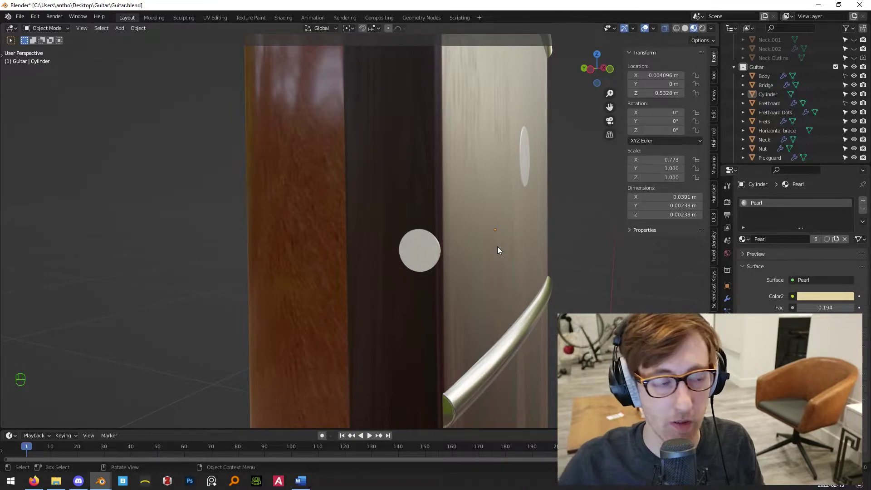
Move the marker cylinder up to the centre of the third-fret inlay dot, at Z about 0.5394 m.
click(427, 247)
scroll(429, 250, down, 4)
key(KP_3)
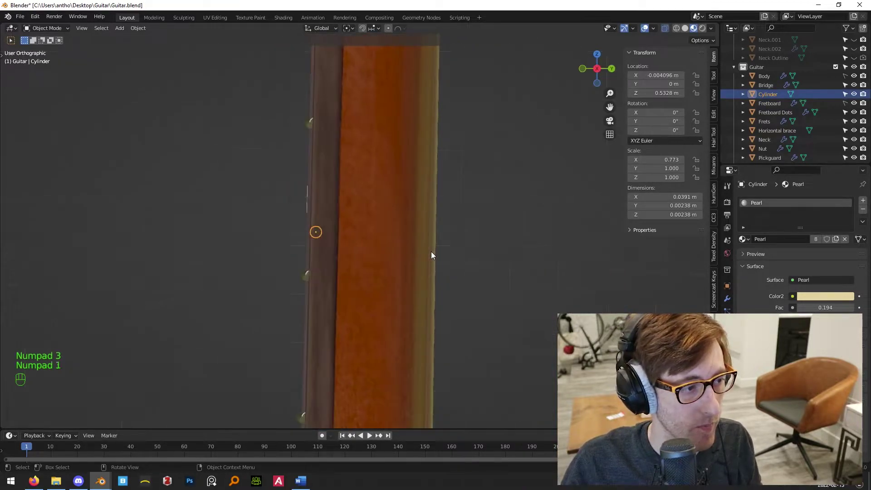
key(KP_1)
scroll(365, 249, up, 5)
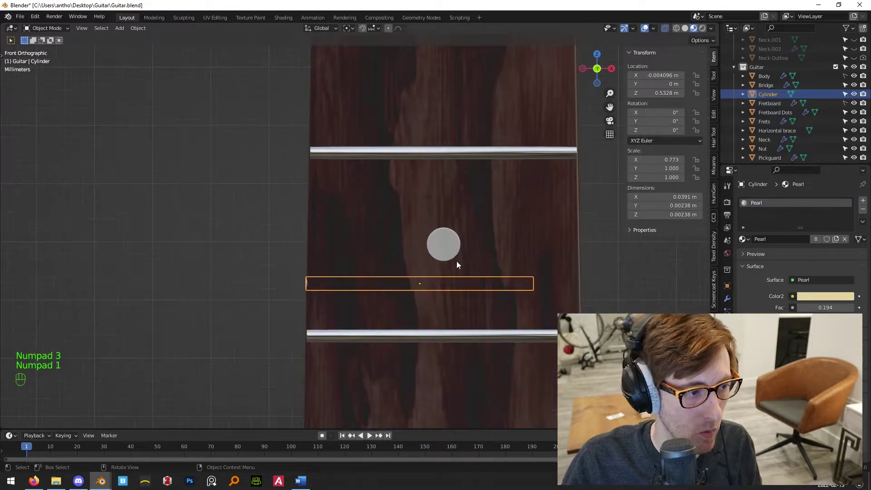
key(g)
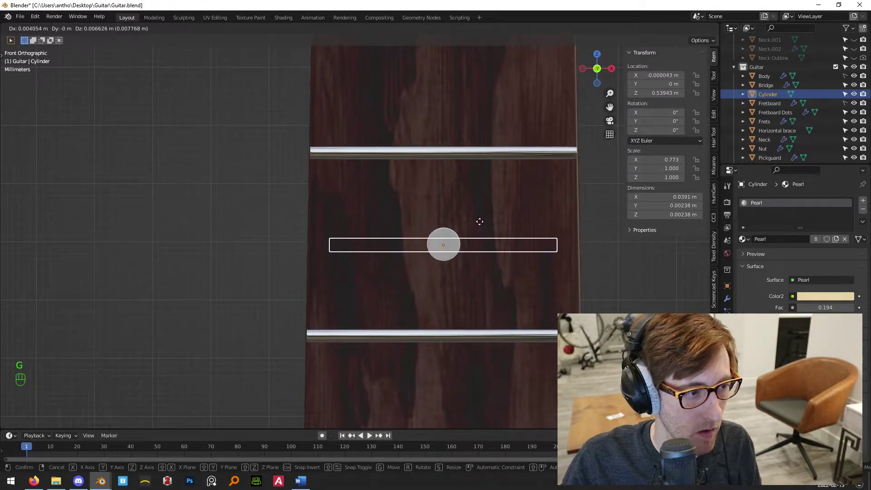
click(479, 222)
Move the marker cylinder along X to about -0.00405 m so its end sits at the fretboard's side.
scroll(477, 233, down, 4)
key(KP_3)
key(KP_1)
middle_drag(448, 206, 499, 183)
key(KP_3)
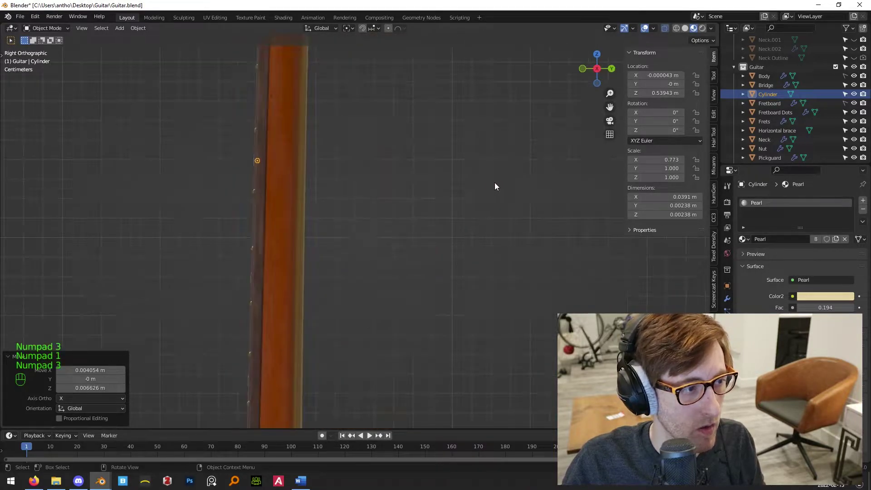
key(KP_1)
scroll(318, 144, up, 3)
shift+middle_drag(324, 143, 407, 261)
scroll(432, 222, up, 3)
scroll(434, 220, up, 2)
key(g)
key(x)
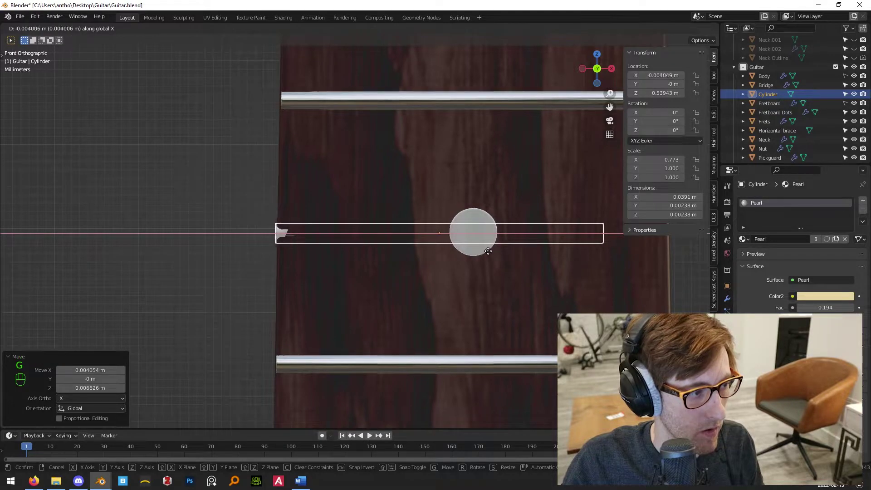
click(488, 251)
Centre the marker in the fretboard's thickness by moving it along Y to about 0.0018 m.
key(KP_3)
key(g)
key(y)
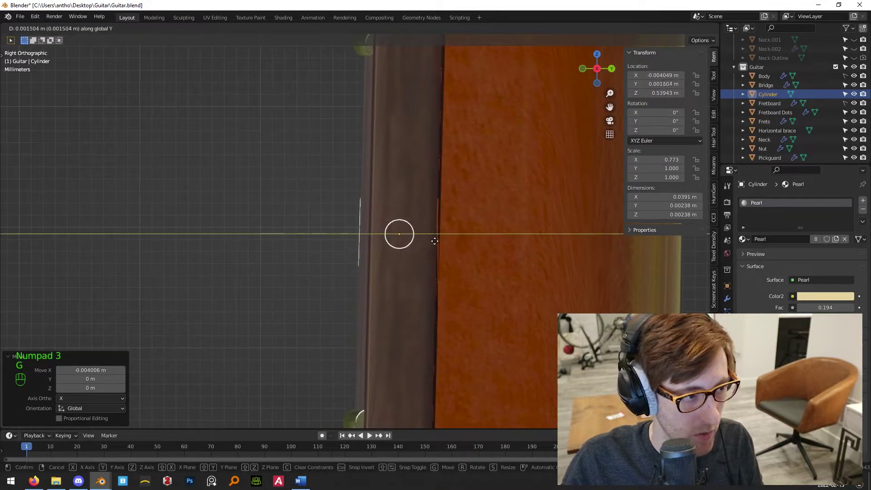
click(435, 243)
Duplicate the third-fret side marker straight down along Z to the fifth-fret inlay dot.
middle_drag(247, 249, 376, 247)
key(KP_3)
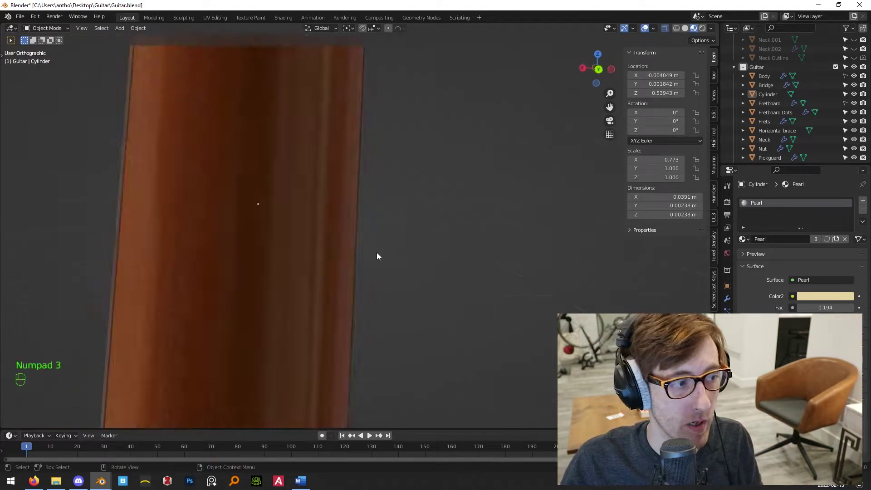
key(KP_1)
scroll(376, 259, down, 4)
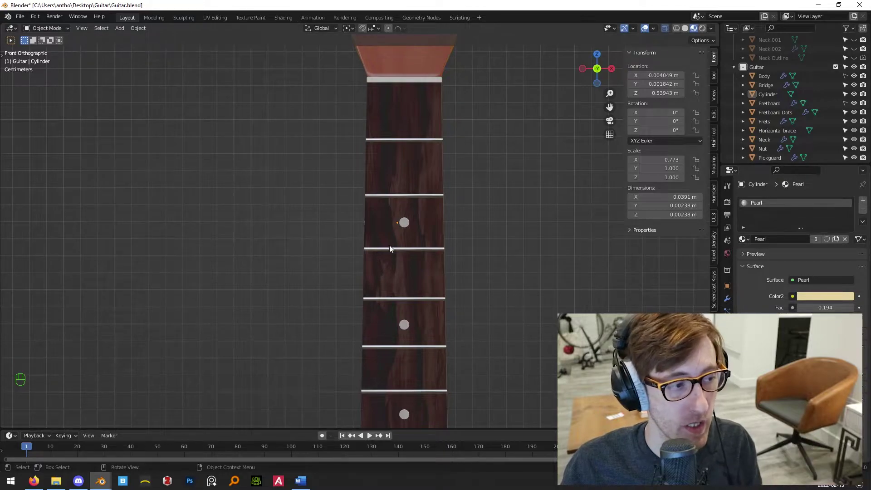
click(367, 223)
shift+middle_drag(438, 273, 474, 193)
key(shift+d)
key(z)
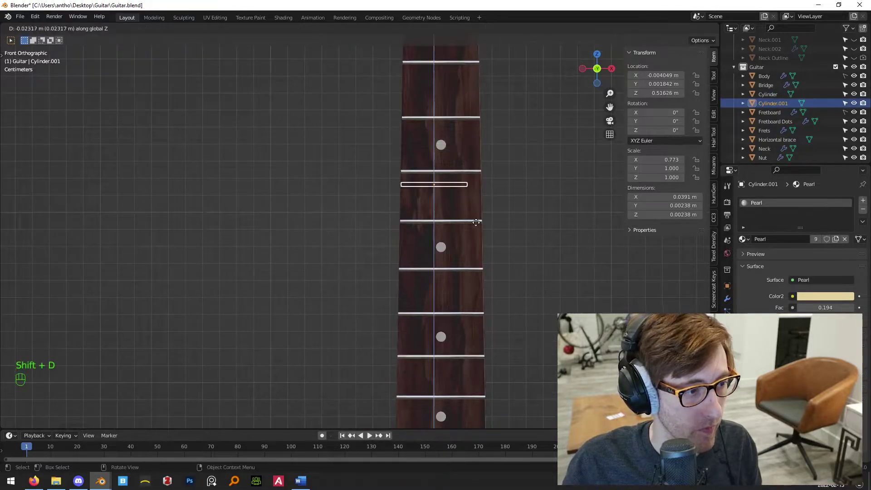
click(478, 281)
Shift the fifth-fret marker along Y to centre it in the fretboard's side.
key(KP_3)
key(g)
key(y)
click(442, 295)
Duplicate the side marker down the neck for the seventh, ninth and twelfth frets, placing the last copy near the double inlay dots.
middle_drag(442, 295, 390, 272)
key(shift+d)
key(KP_3)
key(KP_3)
key(KP_1)
key(shift+d)
key(z)
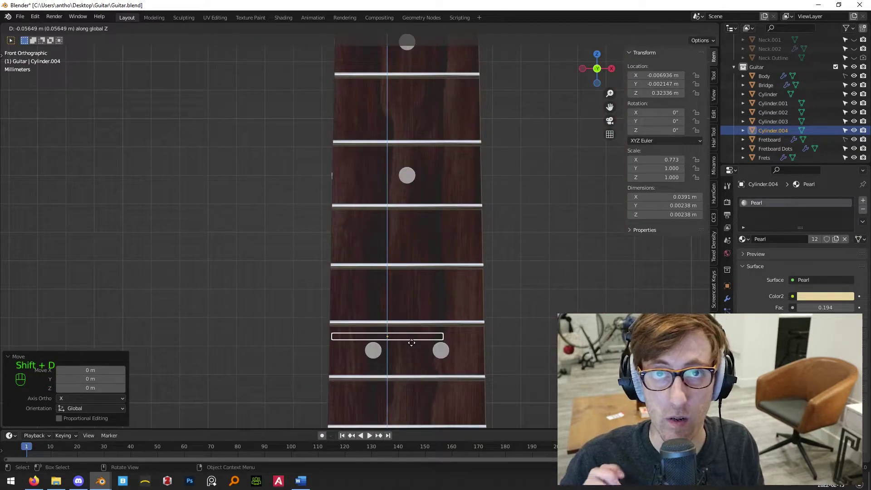
click(412, 342)
Fine-tune the twelfth-fret marker along Z to about 0.3226 m, just above the double inlay dots.
shift+middle_drag(412, 342, 514, 180)
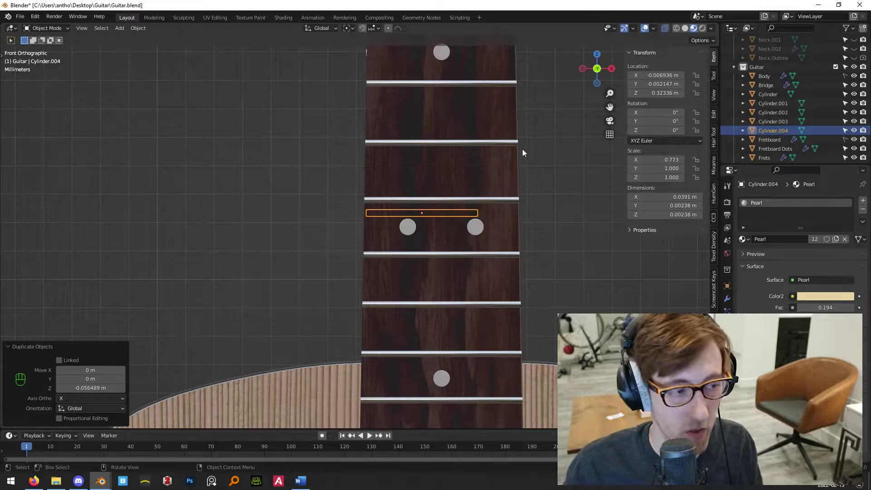
scroll(465, 200, up, 3)
key(g)
key(z)
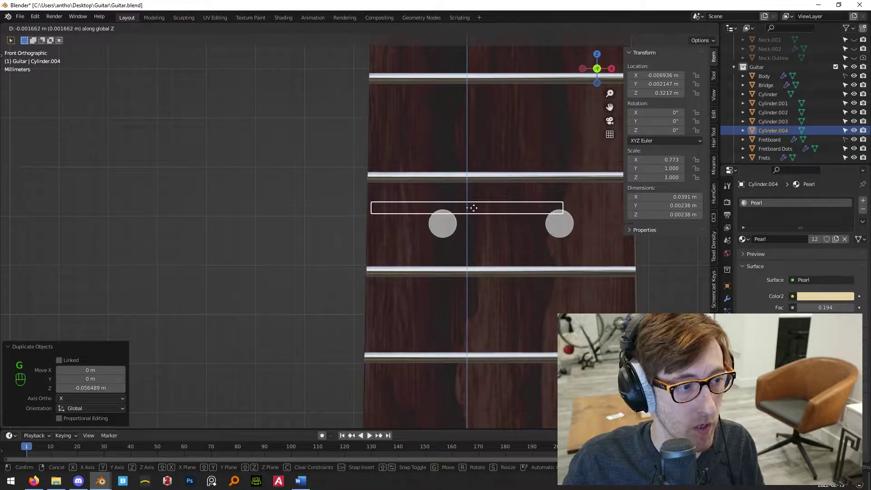
click(472, 204)
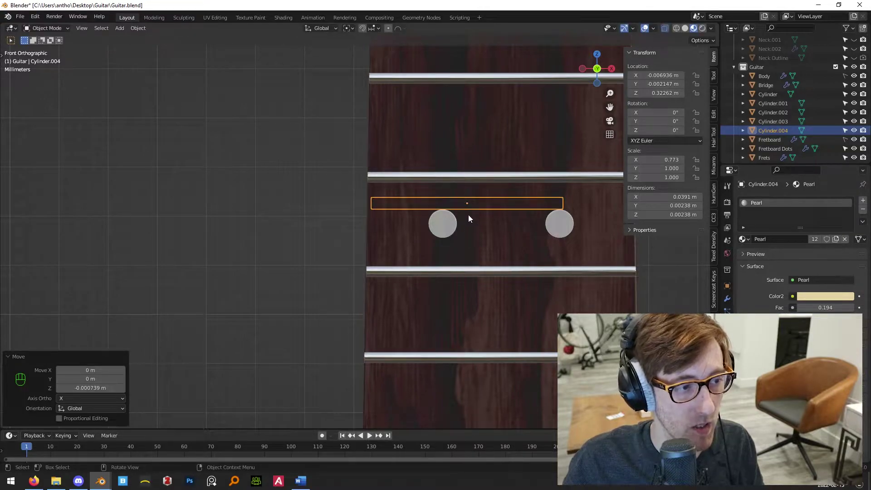
Duplicate the twelfth-fret marker and move the copy down along Z to about 0.3143 m, just below the double inlay dots.
key(shift+d)
key(x)
right_click(490, 220)
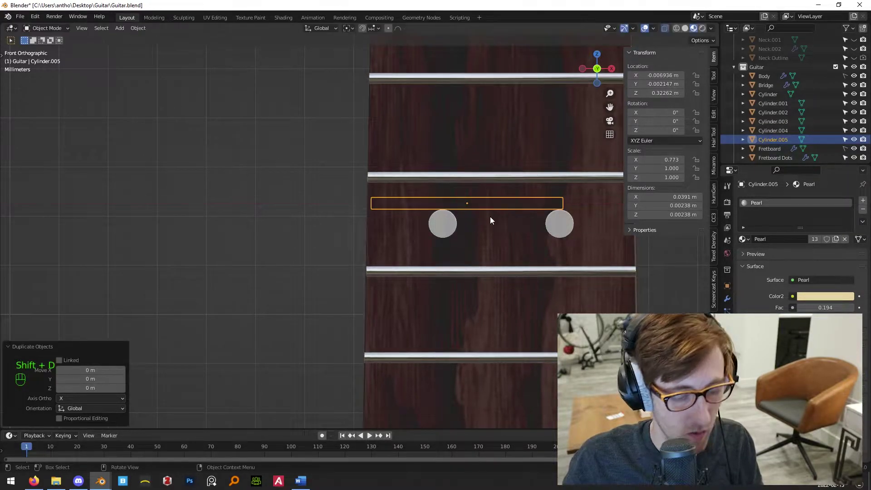
key(g)
key(z)
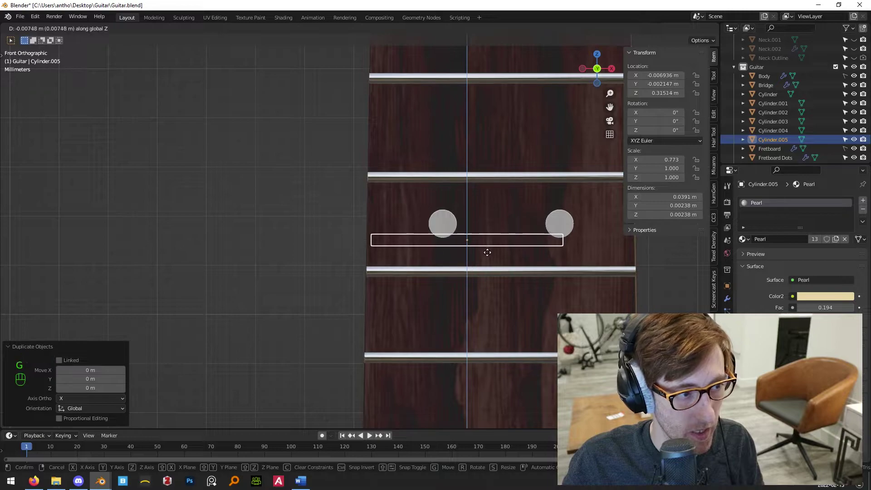
click(488, 255)
Join the two twelfth-fret markers into one object and move it along X to about -0.0079 m.
click(432, 205)
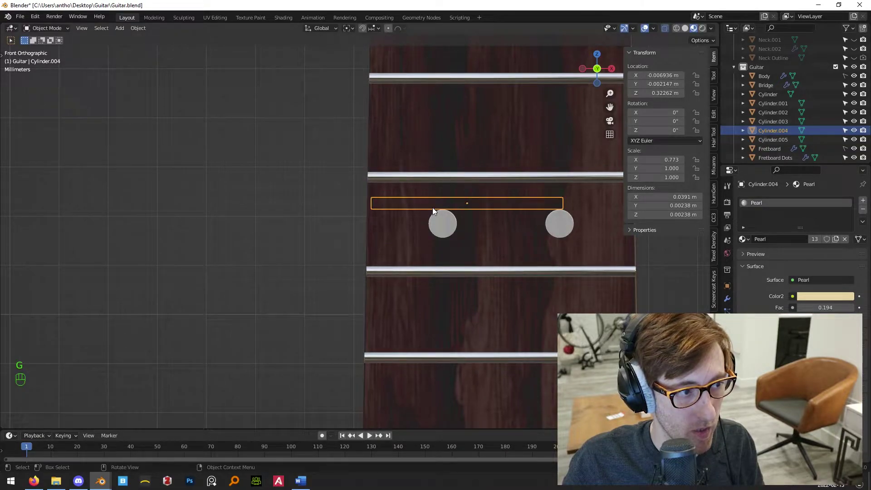
shift+click(431, 245)
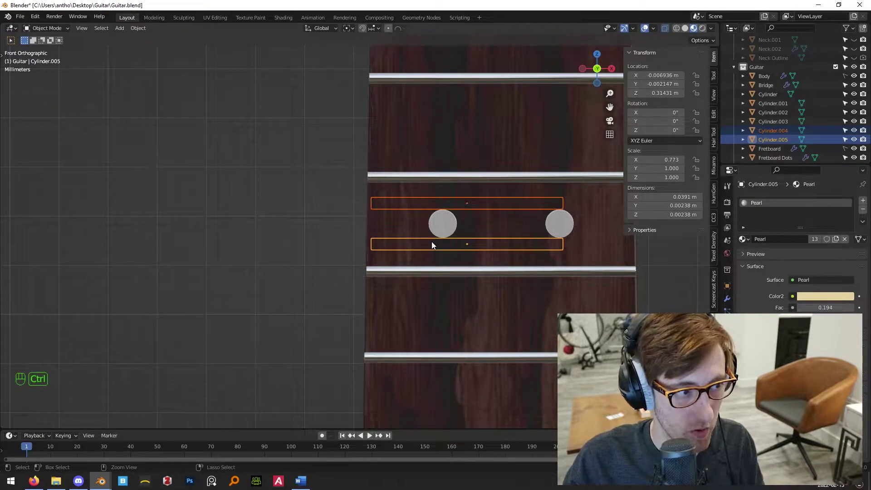
key(ctrl+j)
scroll(499, 208, up, 2)
key(g)
key(x)
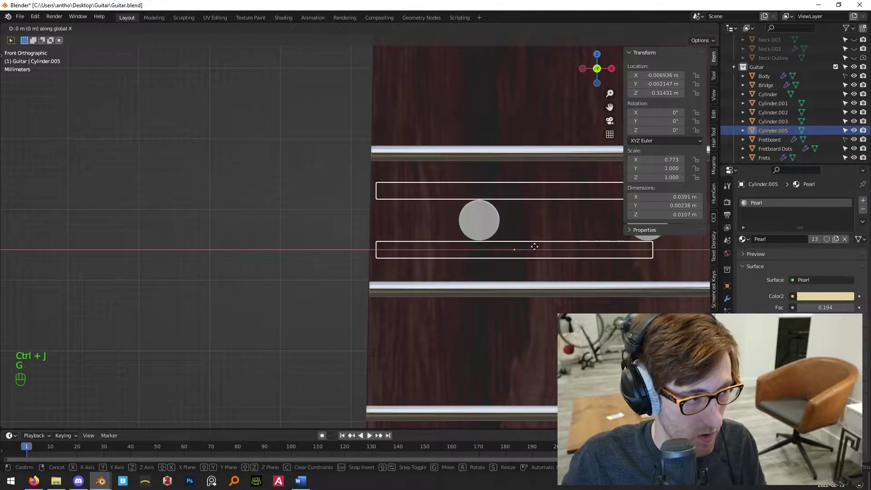
click(527, 247)
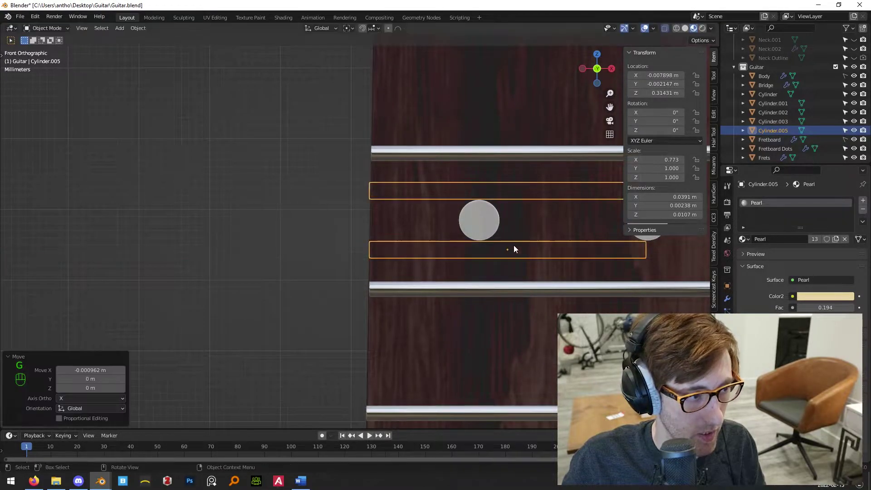
Move the end cap of the lower twelfth-fret marker outward along X by about 0.00004 m to meet the fretboard's edge.
key(Tab)
scroll(348, 258, up, 2)
click(373, 259)
scroll(389, 266, up, 3)
shift+middle_drag(389, 265, 409, 232)
key(KP_1)
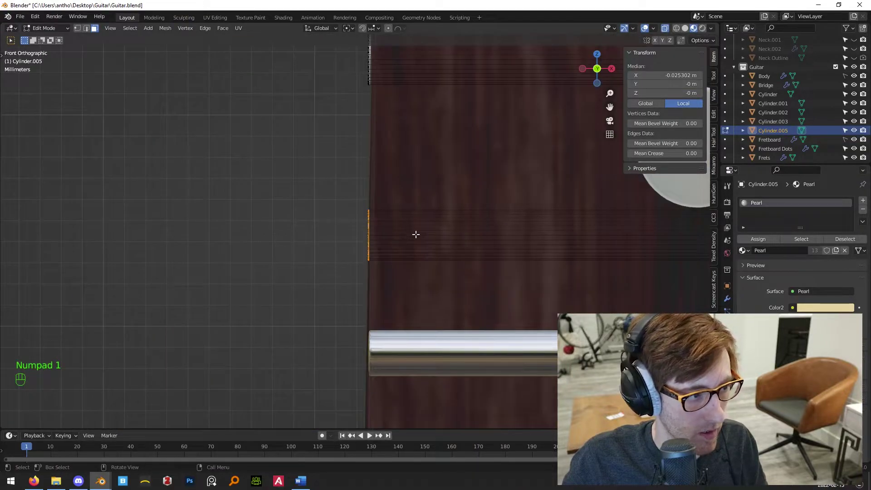
key(g)
key(x)
click(415, 234)
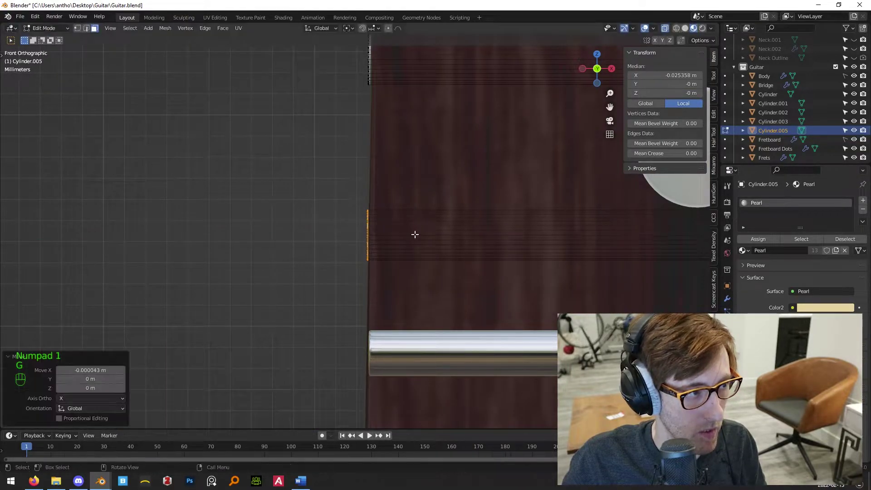
key(Tab)
key(Tab)
key(g)
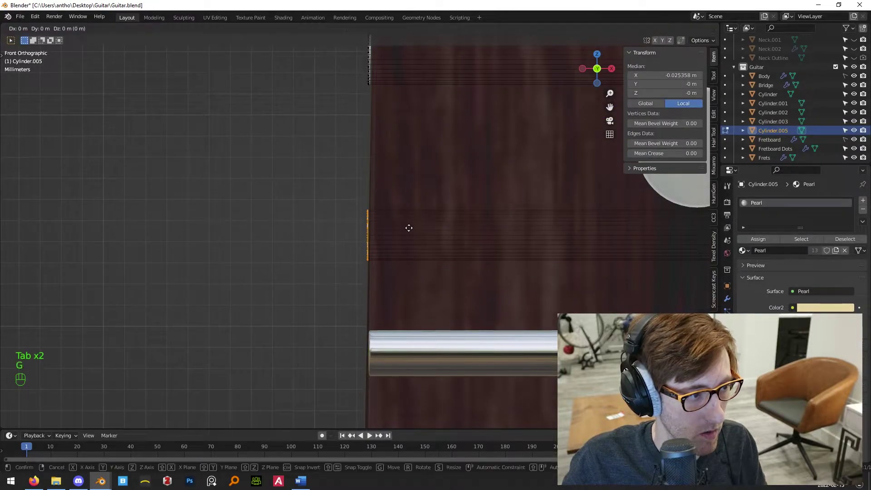
click(409, 227)
key(Tab)
Move the twelfth-fret marker pair along Y to about -0.0036 m, centring it in the fretboard's side.
scroll(449, 251, down, 5)
shift+middle_drag(449, 251, 355, 260)
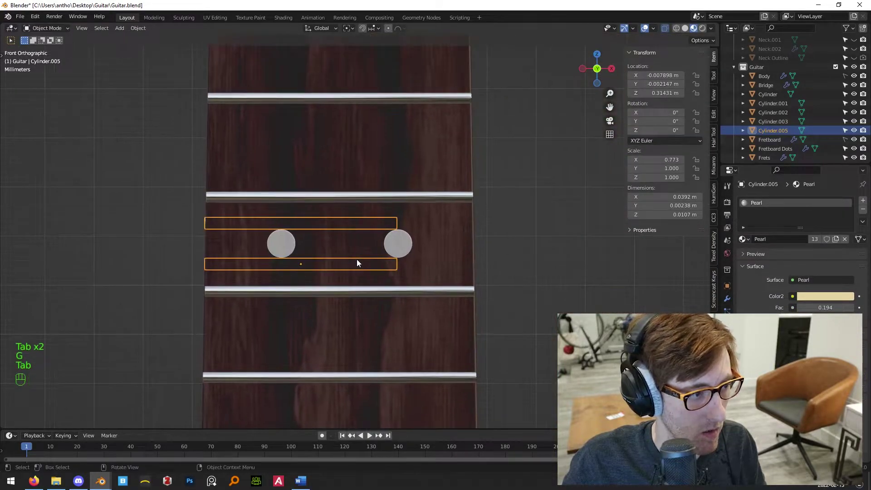
key(KP_3)
scroll(372, 256, up, 2)
key(g)
middle_click(428, 267)
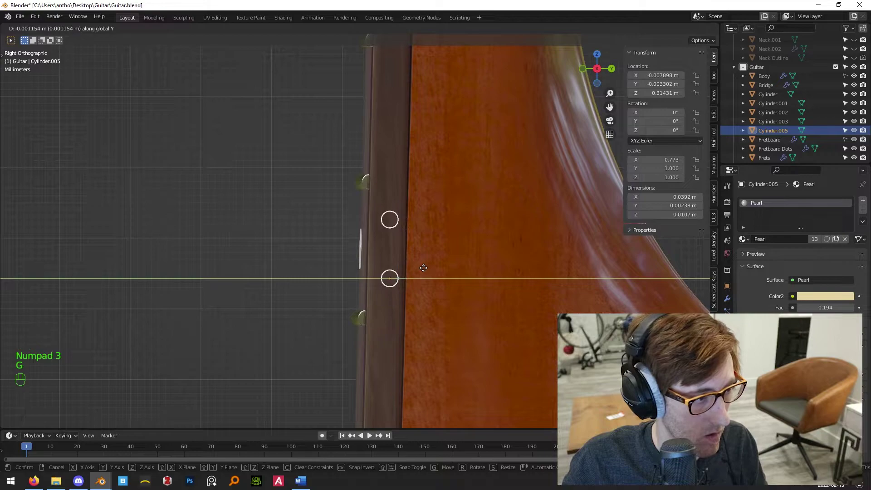
click(421, 268)
Nudge only the lower twelfth-fret marker slightly forward along Y to follow the fretboard's slant.
key(Tab)
drag(330, 250, 434, 300)
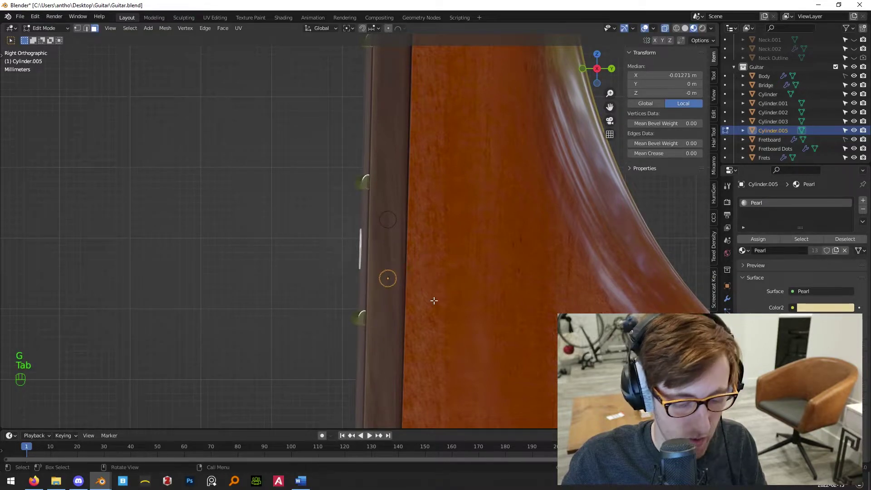
key(g)
middle_click(433, 300)
click(431, 299)
key(Tab)
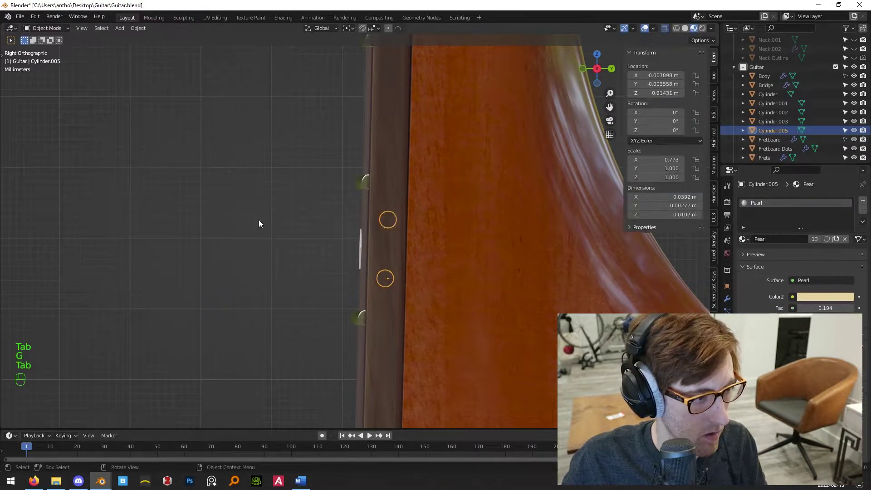
Duplicate the ninth-fret side marker down along Z to the fifteenth-fret inlay dot beside the body.
key(KP_1)
scroll(285, 229, down, 3)
middle_drag(328, 236, 420, 241)
middle_drag(420, 237, 447, 241)
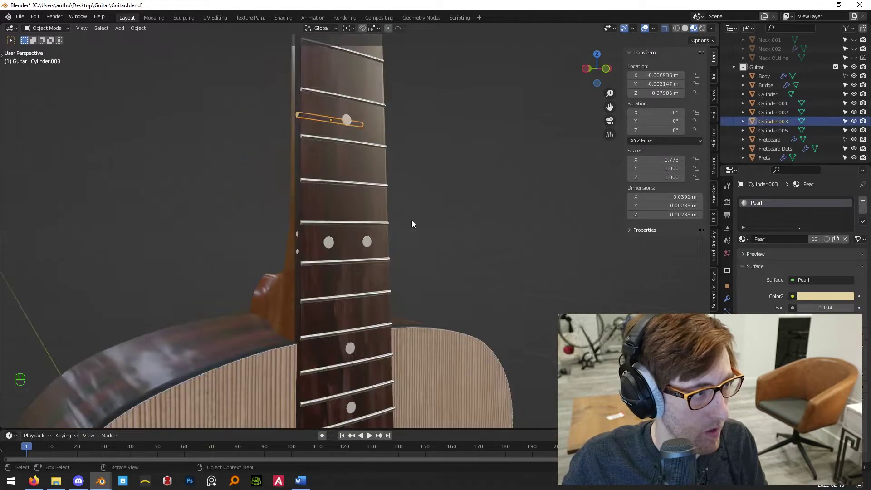
key(KP_1)
shift+middle_drag(350, 229, 413, 156)
key(shift+d)
middle_click(415, 213)
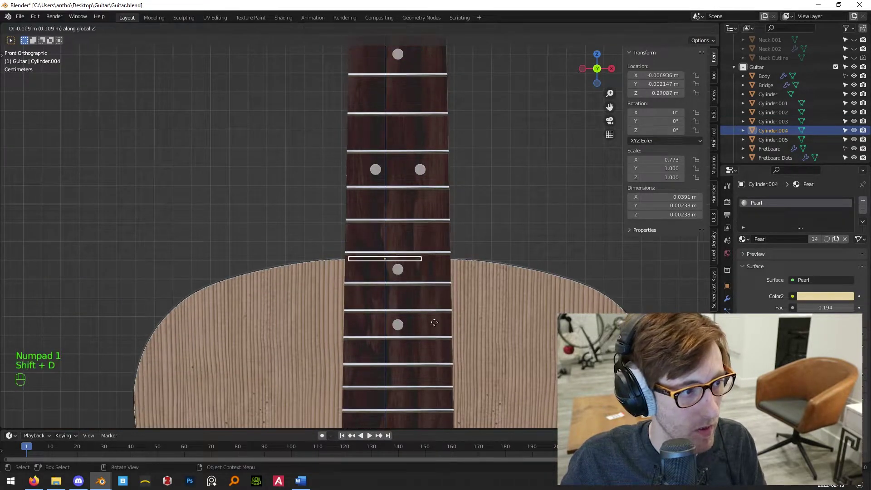
click(427, 318)
Align the fifteenth-fret marker with its inlay dot and the fretboard's side, at about X -0.0090, Y -0.0056, Z 0.2650 m.
scroll(384, 282, up, 9)
key(g)
click(464, 266)
key(KP_3)
key(g)
click(452, 261)
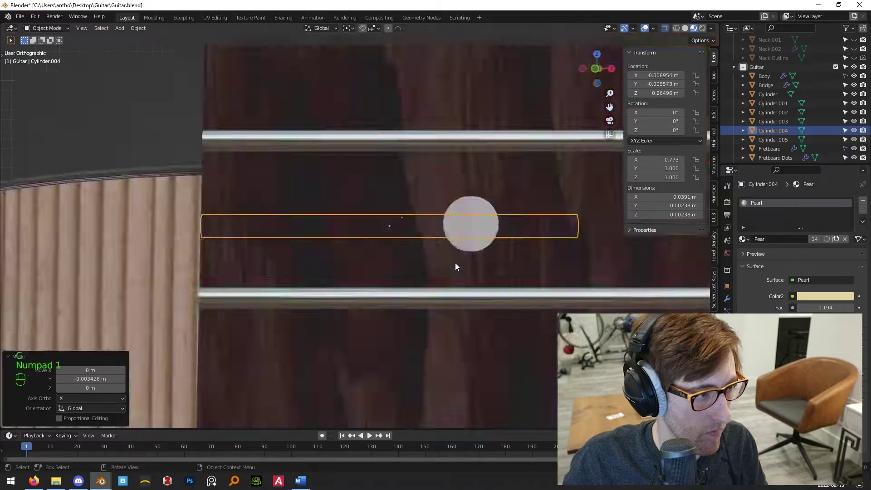
Examine the side markers along the neck and how the fretboard meets the guitar body.
middle_drag(421, 258, 476, 196)
click(531, 195)
key(KP_1)
scroll(530, 196, down, 8)
middle_drag(404, 191, 474, 226)
key(KP_1)
key(KP_3)
scroll(451, 254, up, 6)
scroll(464, 239, down, 4)
shift+middle_drag(414, 267, 450, 135)
middle_drag(423, 196, 469, 175)
Try to move the body, bridge and other body parts back along Y by about 0.0021 m.
drag(253, 180, 548, 367)
middle_drag(318, 219, 300, 235)
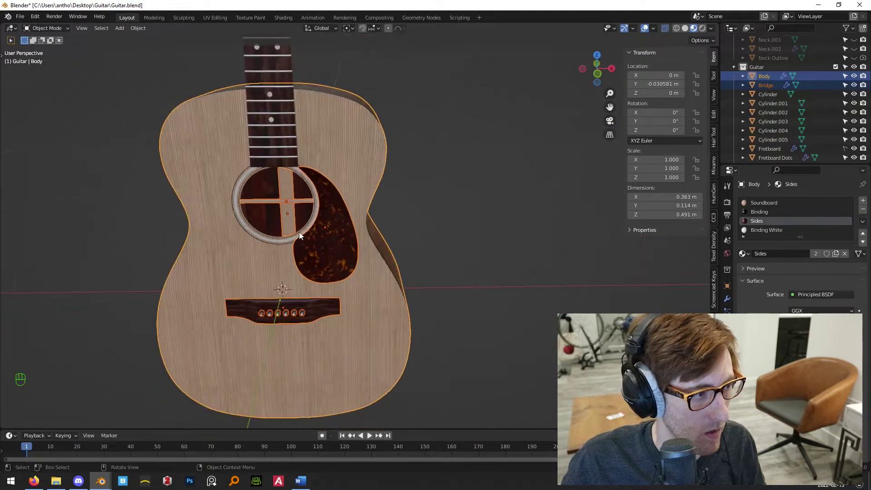
middle_drag(404, 228, 349, 240)
scroll(426, 211, up, 4)
shift+middle_drag(427, 212, 438, 275)
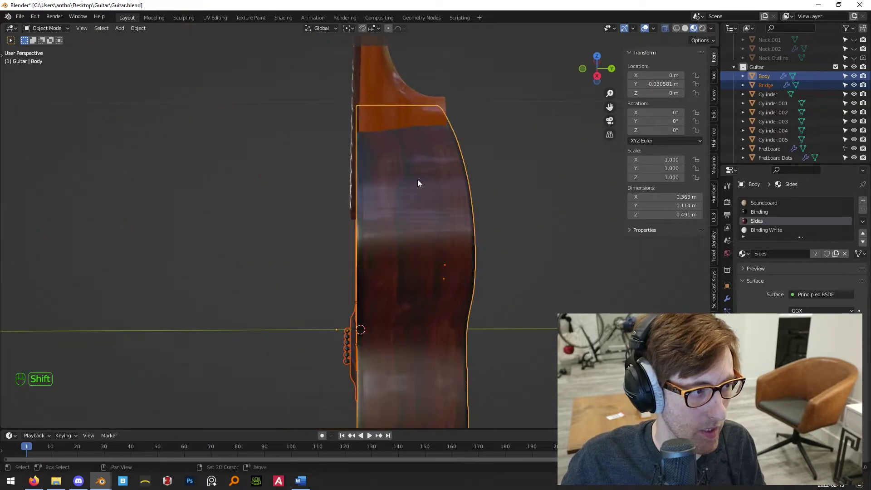
shift+middle_drag(418, 179, 434, 222)
scroll(451, 179, up, 4)
shift+middle_drag(451, 183, 439, 233)
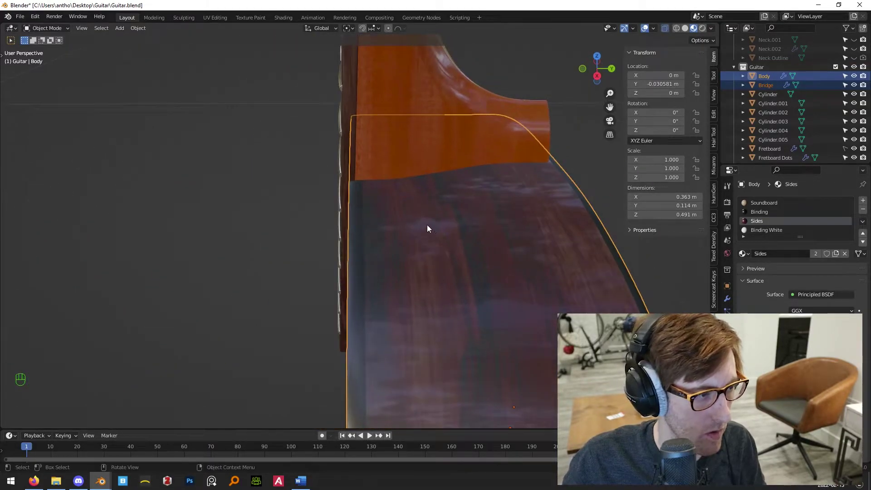
key(g)
key(y)
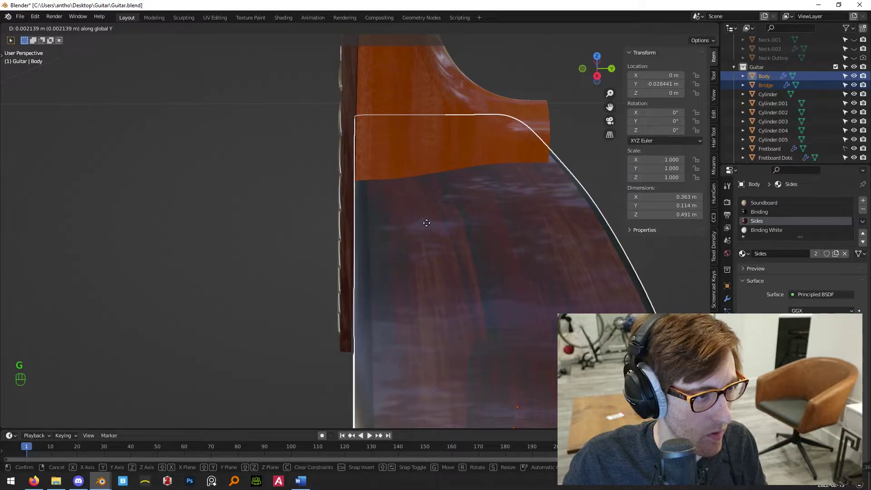
click(426, 223)
Check the fretboard's clearance above the soundboard and undo the body parts' last move along Y.
click(268, 221)
middle_drag(268, 222, 350, 263)
shift+middle_drag(363, 300, 468, 219)
mouse_move(391, 234)
middle_down()
mouse_move(466, 228)
mouse_move(394, 242)
middle_up()
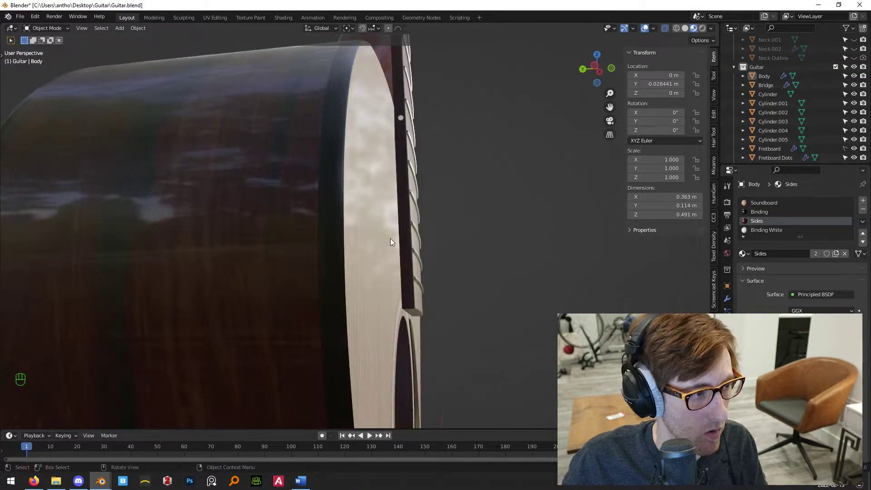
key(ctrl+z)
key(ctrl+z)
key(KP_3)
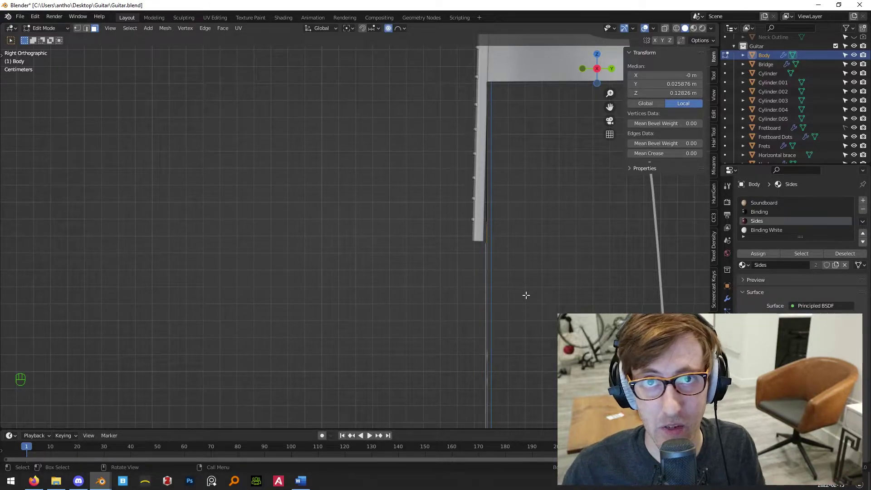
Raise the vertices at the back of the neck's transition into the headstock by about 0.0051 m along Z.
shift+middle_drag(447, 349, 527, 240)
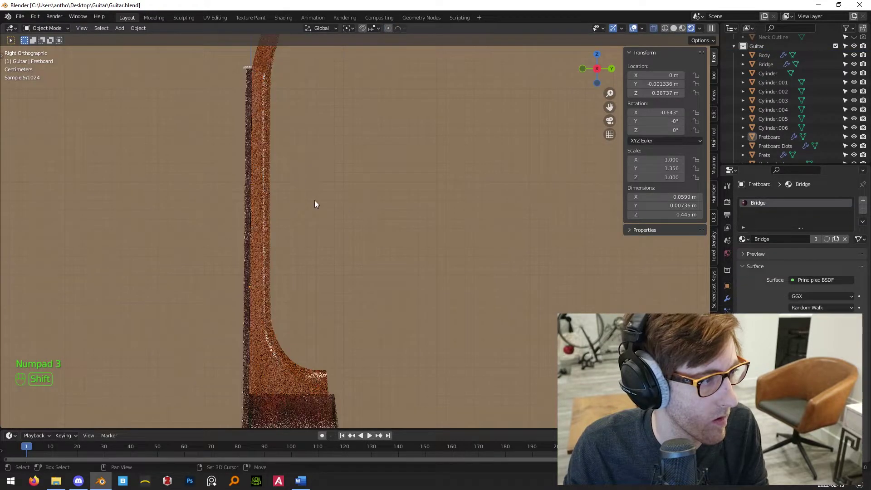
key(KP_3)
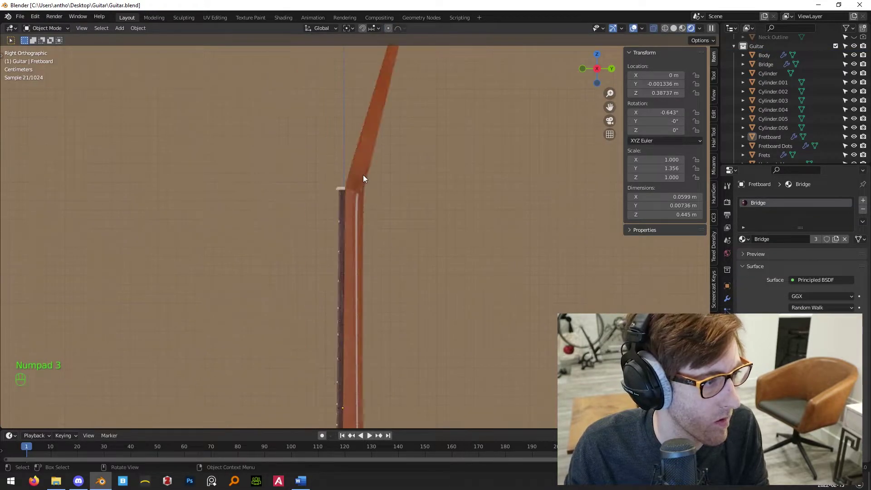
key(Tab)
scroll(438, 237, up, 3)
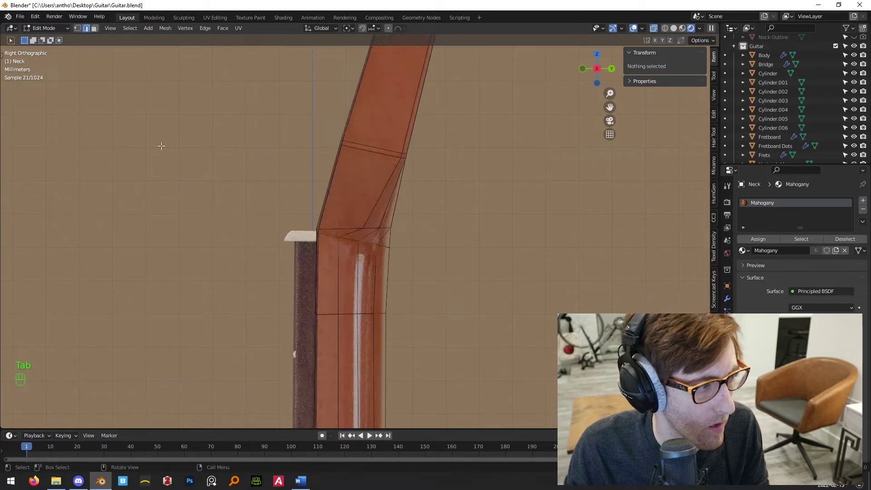
click(77, 28)
scroll(457, 224, up, 2)
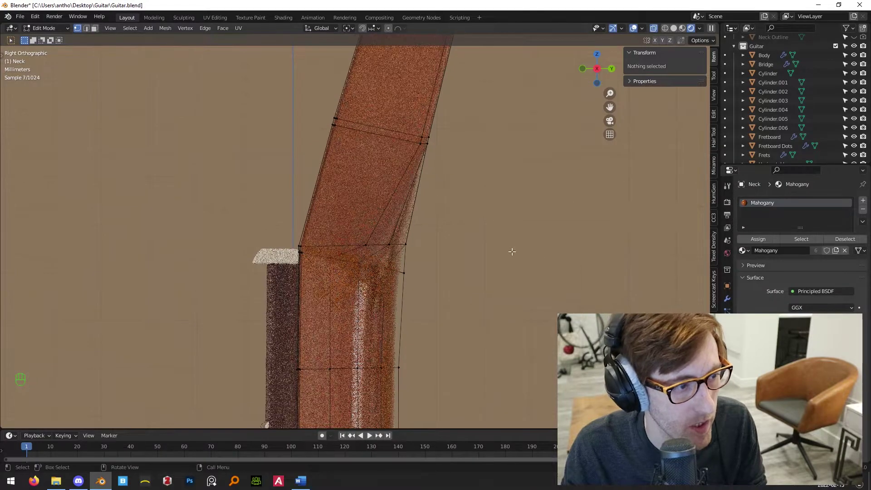
drag(427, 249, 425, 249)
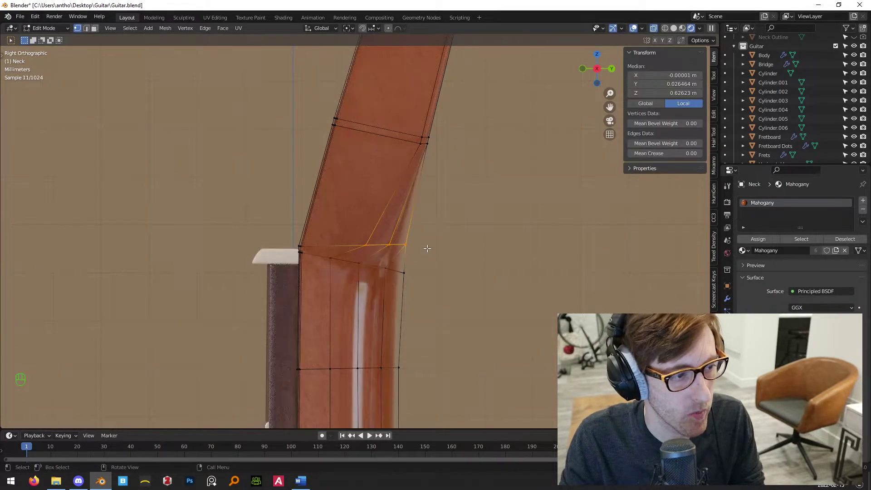
key(g)
key(z)
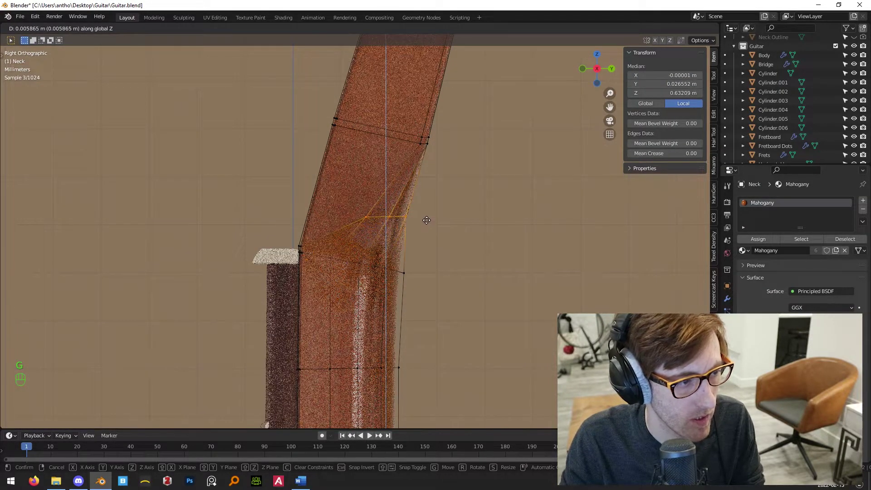
click(428, 223)
middle_drag(428, 224, 439, 248)
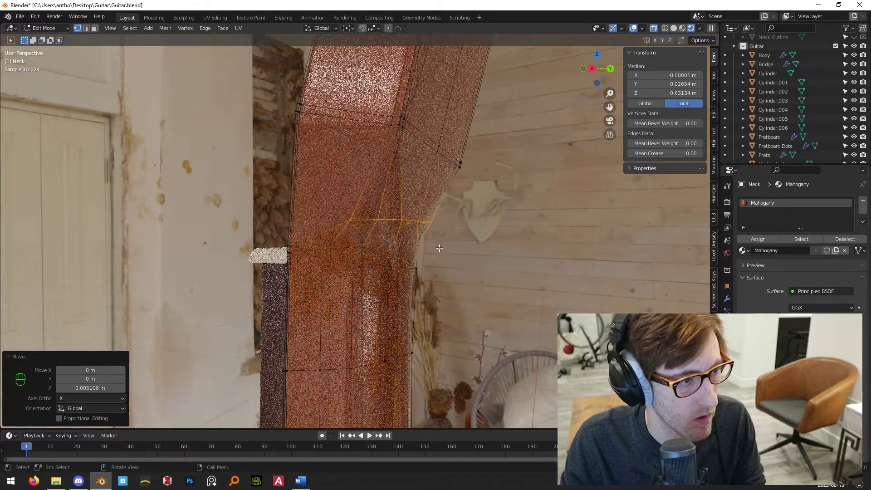
Shift the vertices along the back of the neck-to-headstock bend by about -0.0007 m in Y and 0.0001 m in Z.
key(KP_3)
key(Tab)
key(Tab)
drag(338, 133, 414, 164)
key(g)
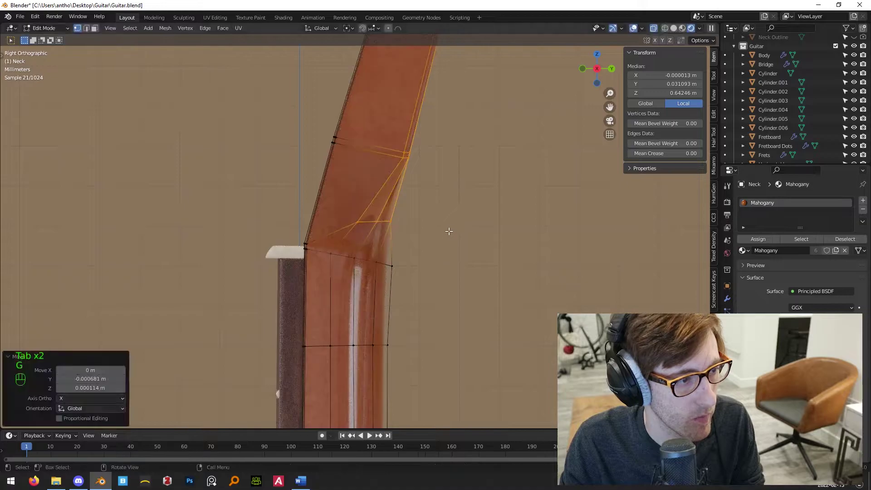
click(458, 247)
key(Tab)
middle_drag(457, 246, 448, 293)
key(KP_1)
middle_drag(361, 284, 350, 237)
Move the vertices on the back edge of the headstock's tip about 0.0011 m along Y and leave mesh editing.
key(KP_3)
key(Tab)
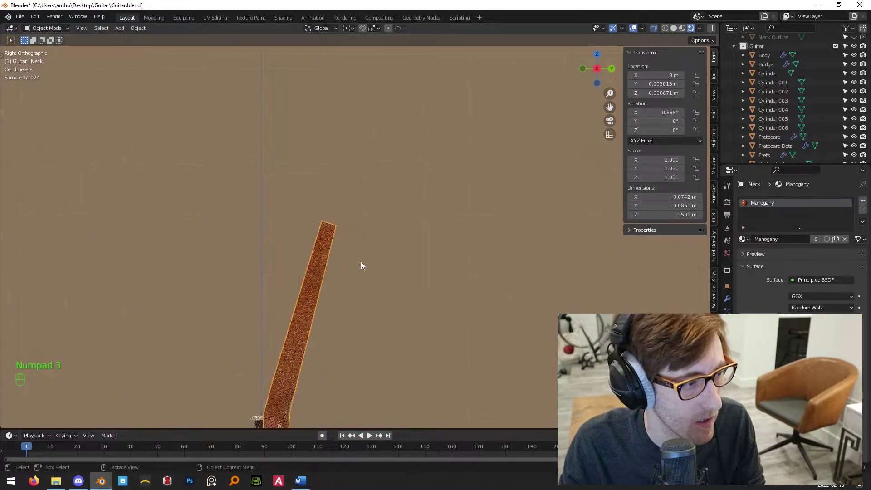
key(g)
click(355, 245)
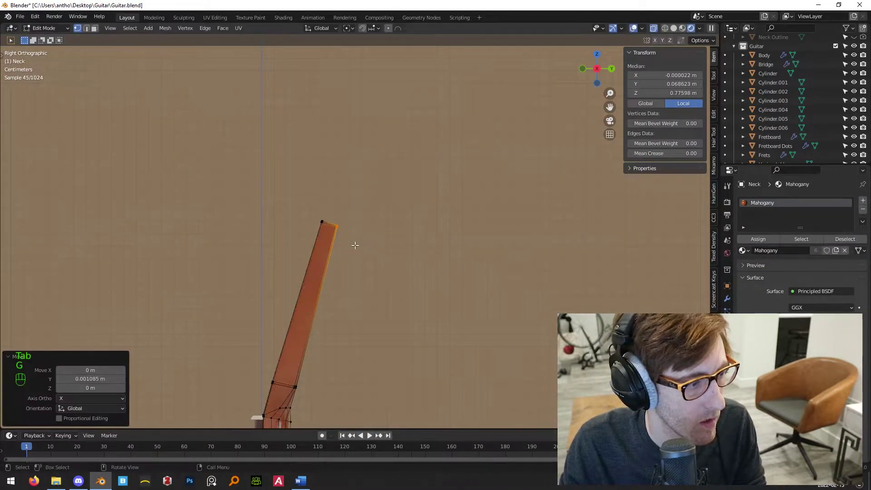
scroll(327, 327, up, 2)
key(g)
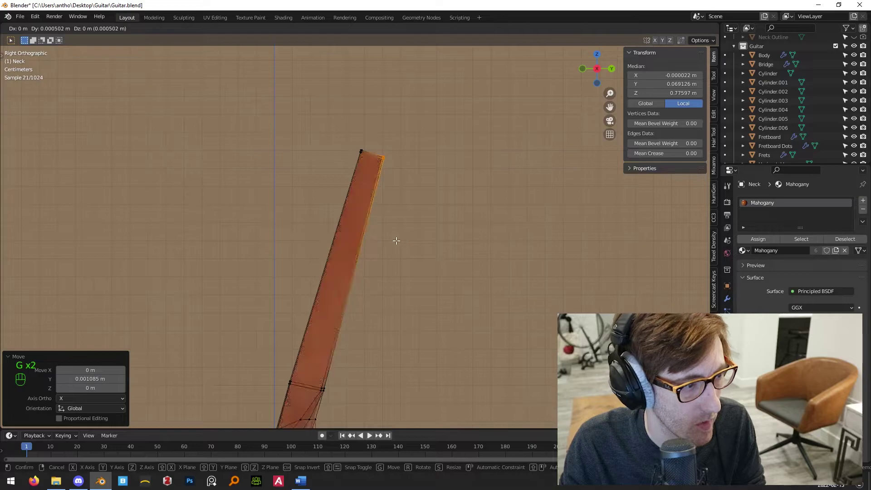
right_click(399, 249)
scroll(395, 218, down, 3)
key(Tab)
Test-render the whole guitar through the scene camera and return to the viewport.
middle_drag(359, 182, 408, 238)
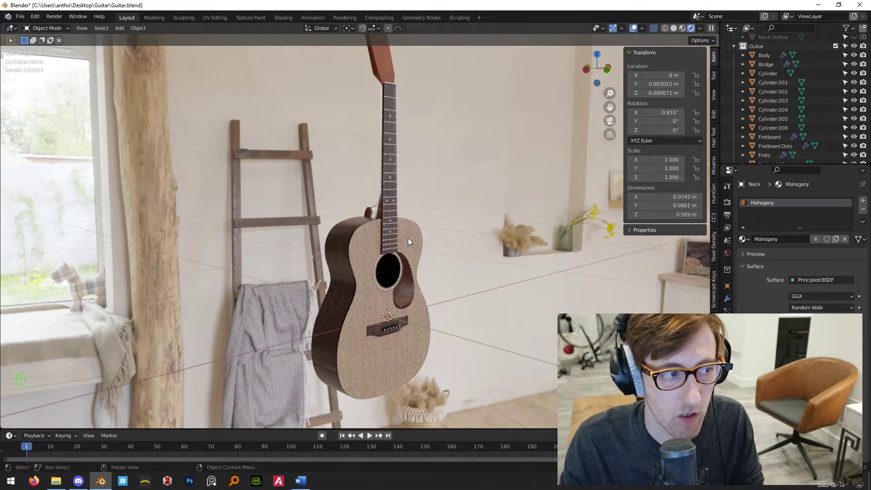
key(KP_0)
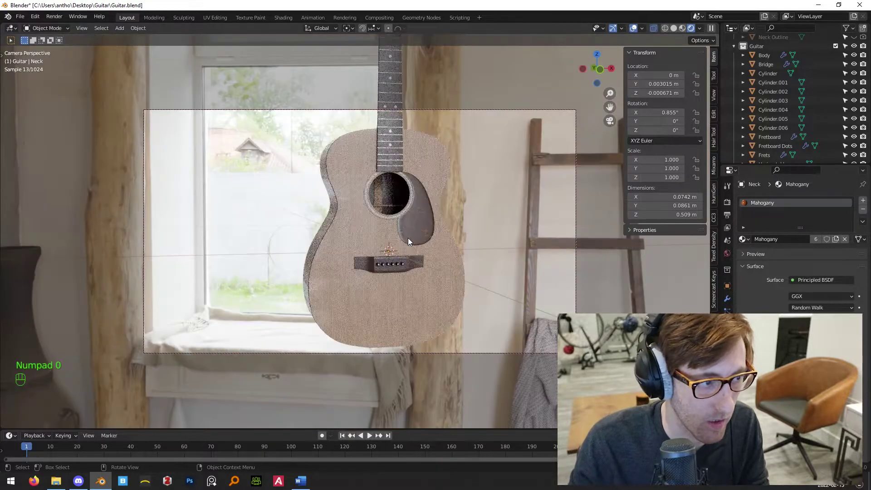
shift+middle_drag(408, 214, 417, 241)
key(F12)
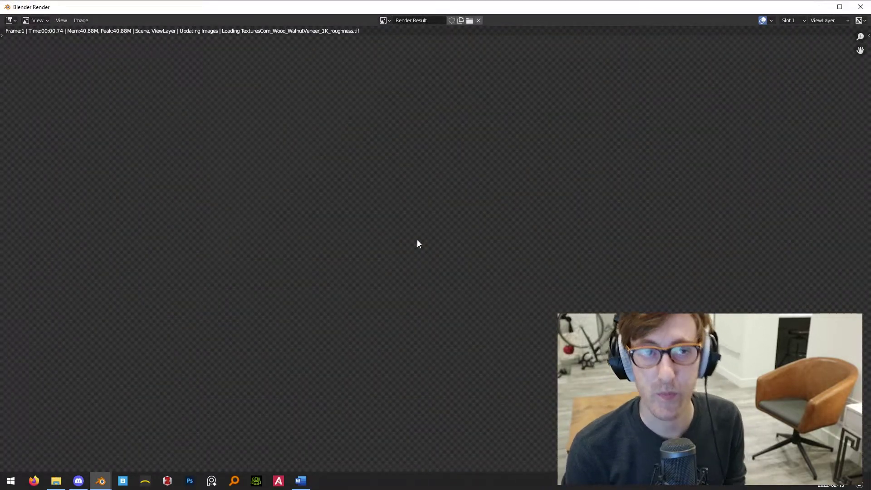
key(Escape)
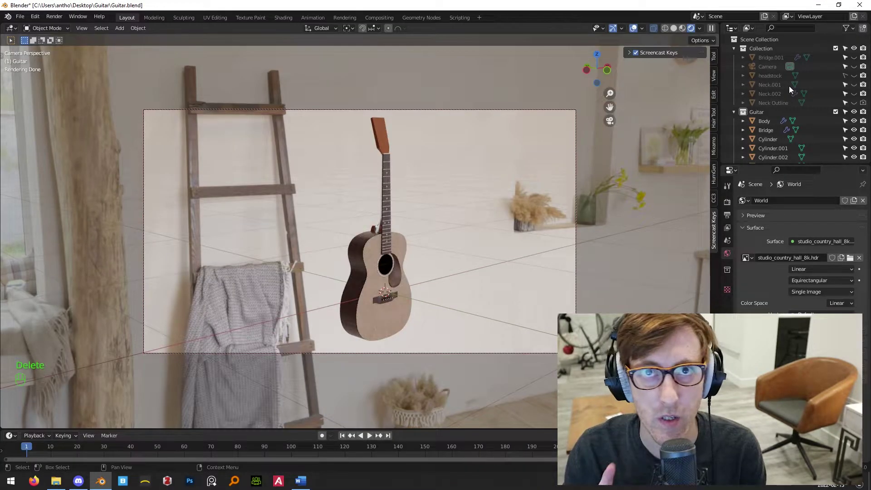
Join the seven side marker objects, Cylinder through Cylinder.006, into a single object.
click(775, 148)
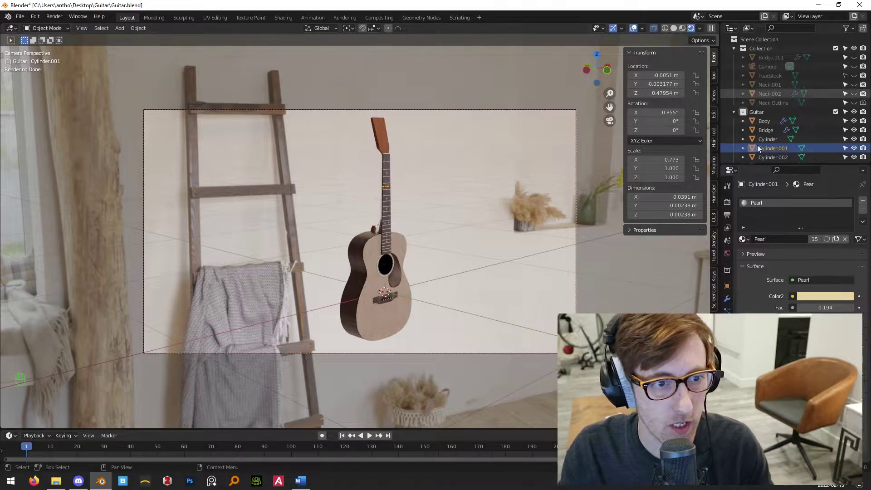
click(777, 138)
scroll(778, 138, down, 4)
shift+click(777, 113)
shift+click(776, 123)
key(ctrl+j)
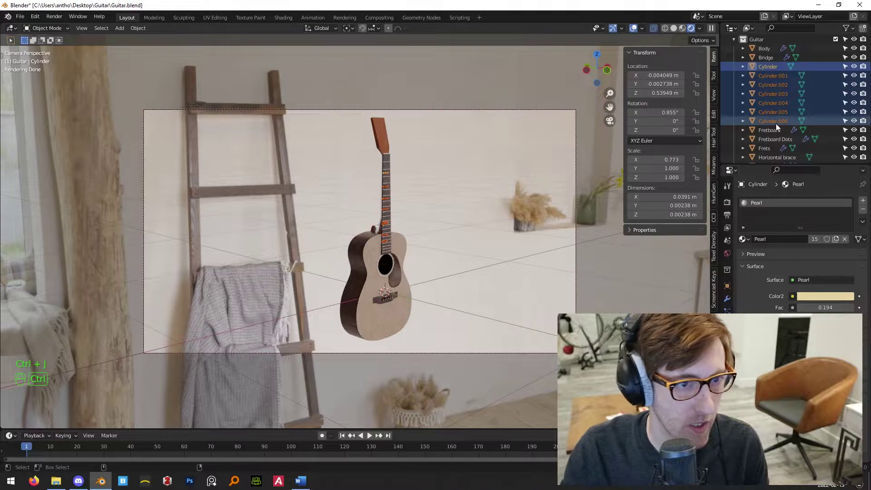
key(ctrl+j)
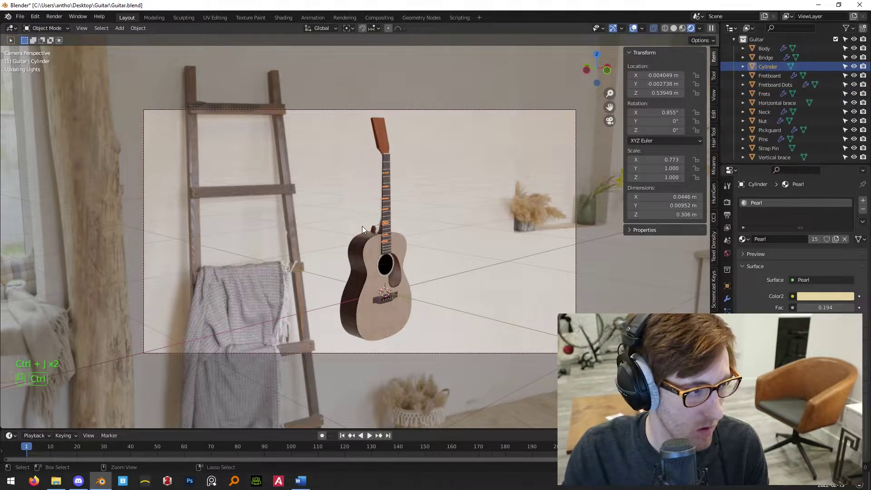
Rename the joined side marker object as Side dots.
double_click(775, 66)
text(Side fd)
key(BackSpace)
key(BackSpace)
text(cots)
key(Return)
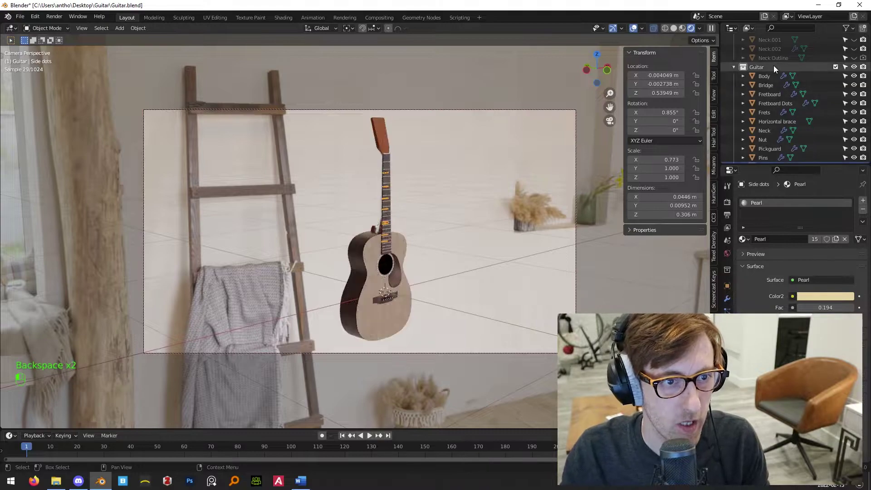
Collapse the Guitar collection and render the guitar from the camera view.
click(768, 69)
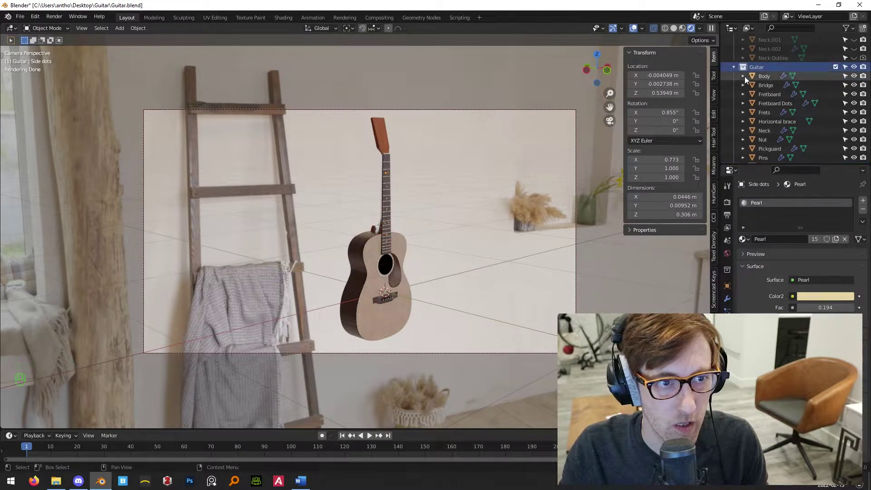
click(735, 67)
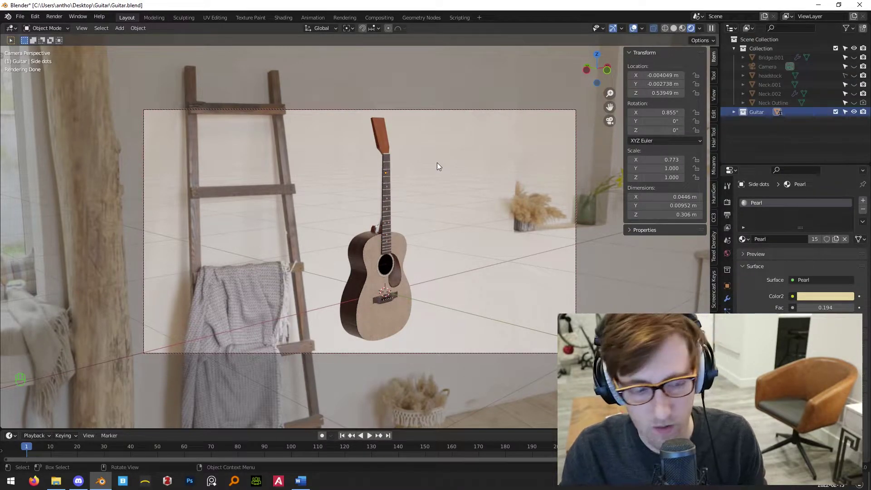
key(F12)
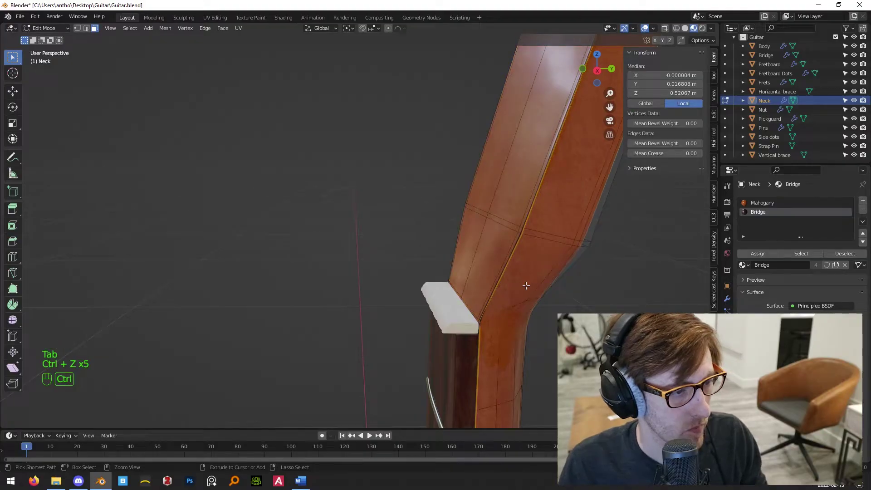
Undo the addition of the Bridge material to the neck and leave mesh editing.
key(ctrl+z)
key(ctrl+z)
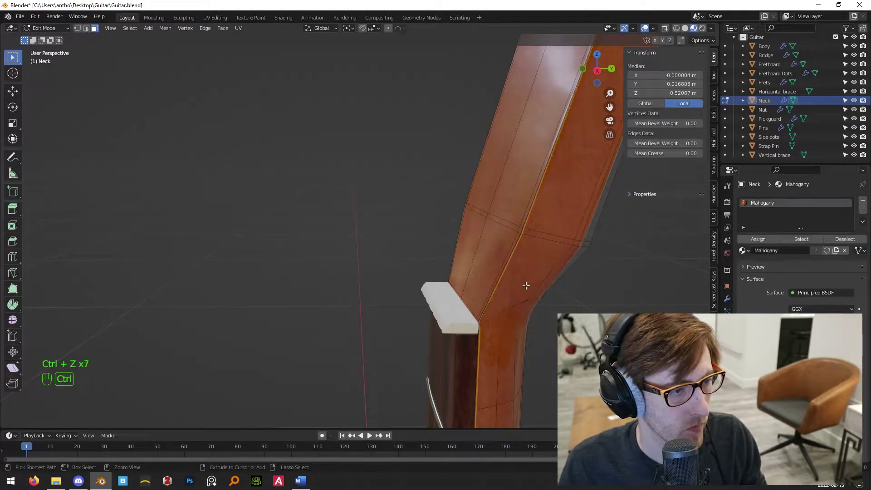
key(ctrl+z)
key(Tab)
Examine the neck's bend into the headstock and the headstock's front face from several angles.
middle_drag(526, 285, 366, 248)
key(KP_3)
key(KP_1)
key(KP_3)
shift+middle_drag(428, 250, 413, 237)
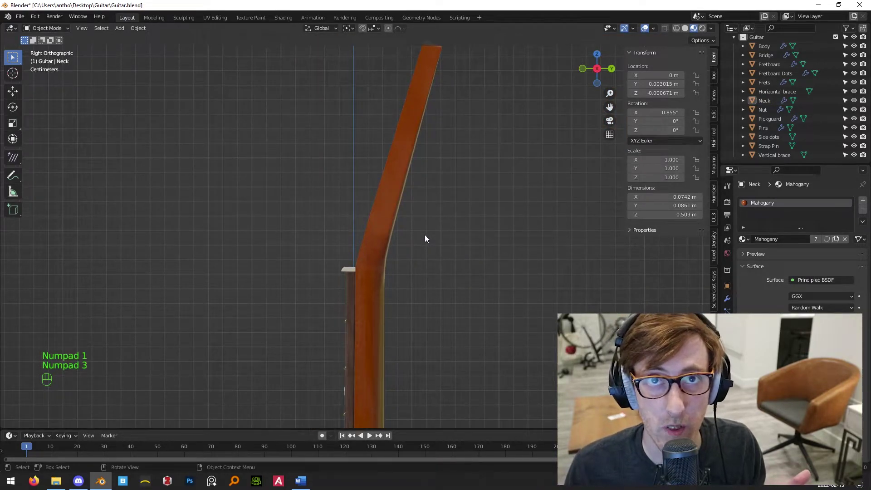
scroll(393, 271, up, 2)
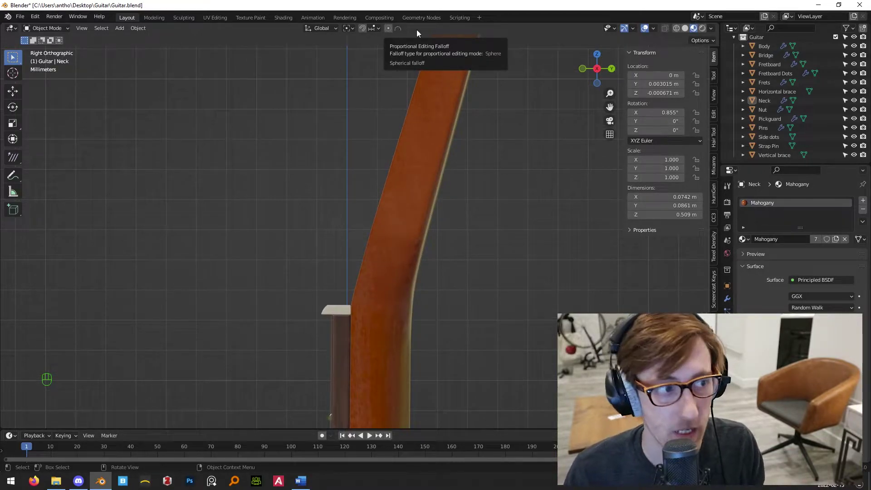
middle_drag(530, 191, 417, 255)
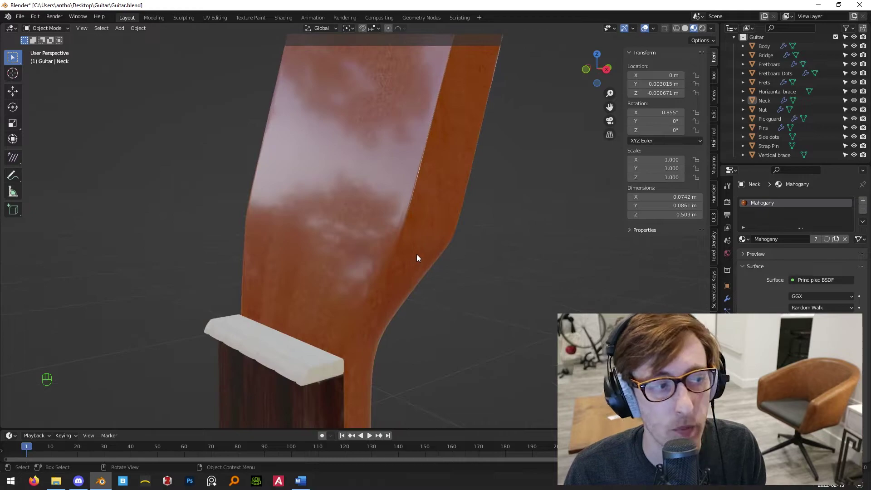
click(417, 254)
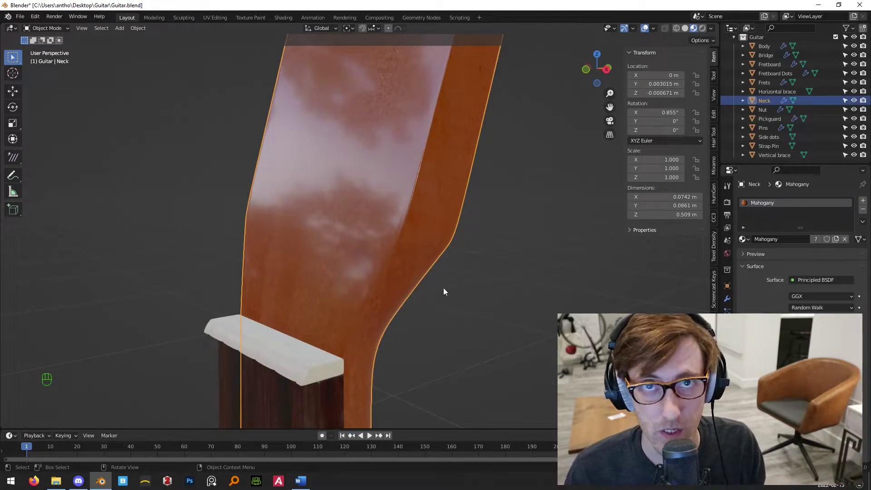
middle_drag(466, 349, 372, 293)
middle_drag(348, 254, 389, 241)
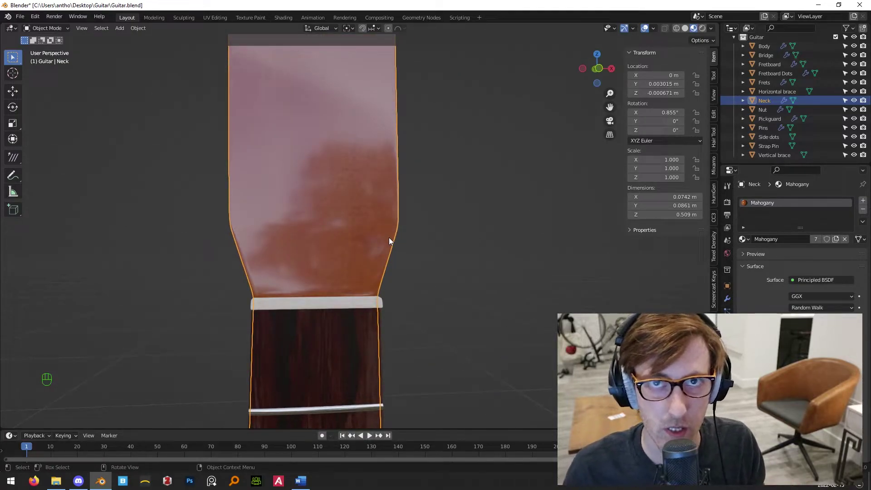
scroll(383, 260, down, 2)
click(458, 268)
click(330, 168)
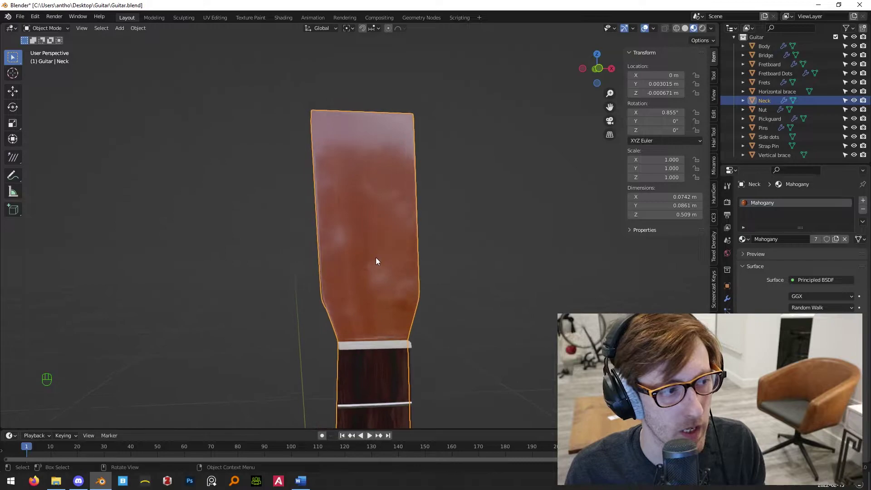
Select the headstock's faces on the neck mesh in the front view and inspect the selection from the side.
key(Tab)
key(KP_3)
key(KP_1)
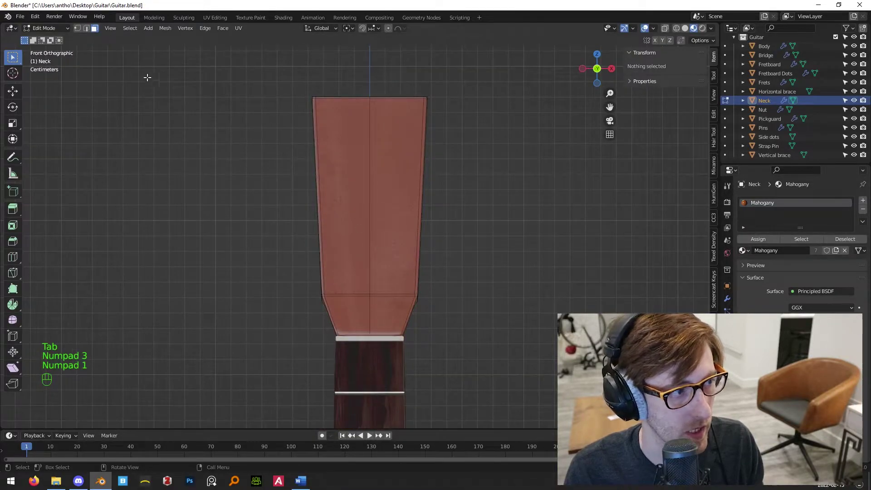
drag(250, 75, 477, 305)
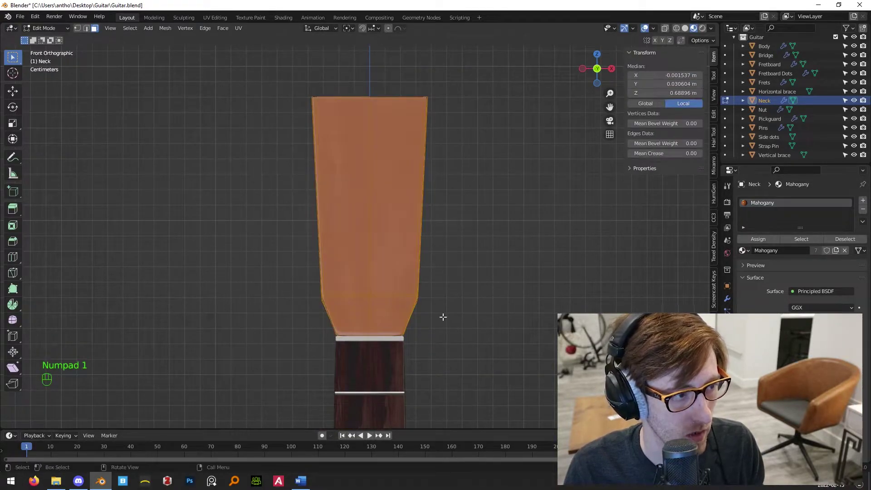
key(KP_3)
scroll(444, 218, up, 4)
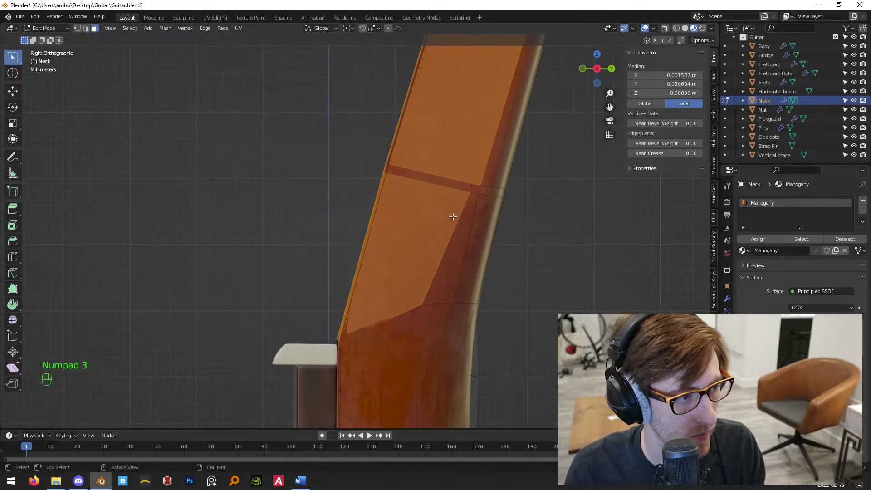
scroll(400, 183, up, 3)
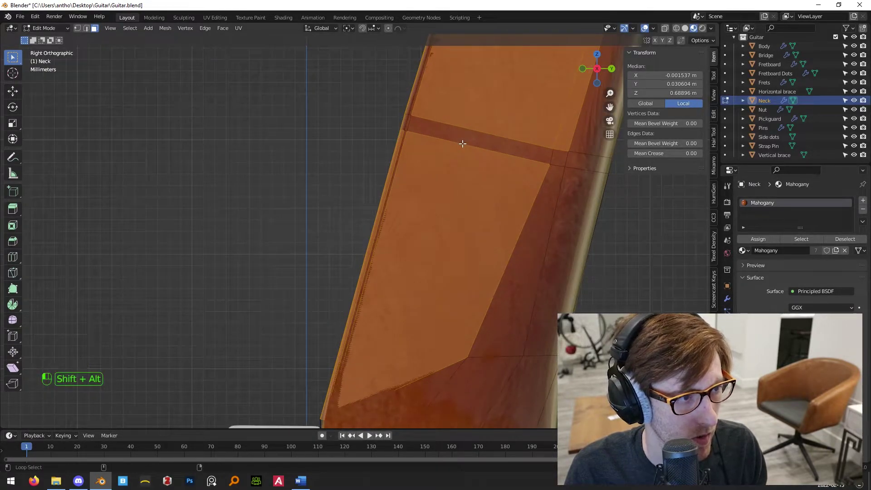
Deselect the face loops on the headstock's sides, back and rim in the neck's side view.
alt+shift+click(462, 144)
alt+shift+click(561, 165)
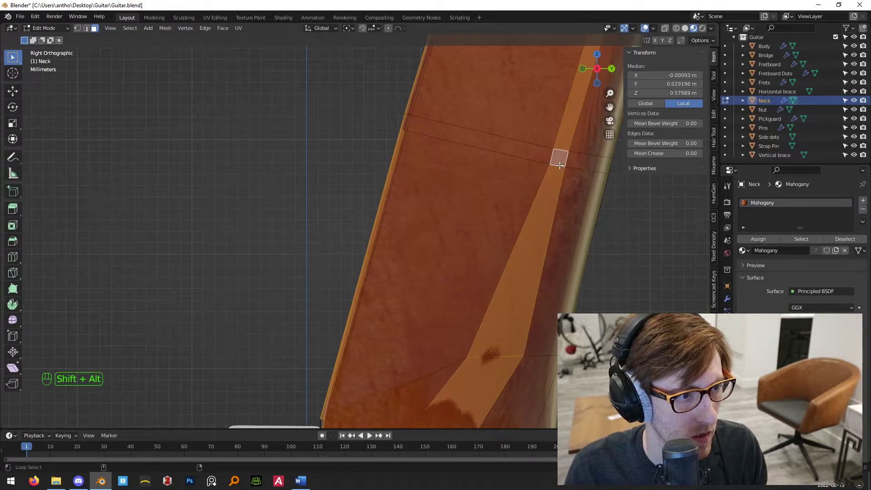
alt+shift+click(560, 166)
scroll(378, 126, up, 3)
shift+middle_drag(470, 76, 475, 254)
scroll(475, 255, up, 3)
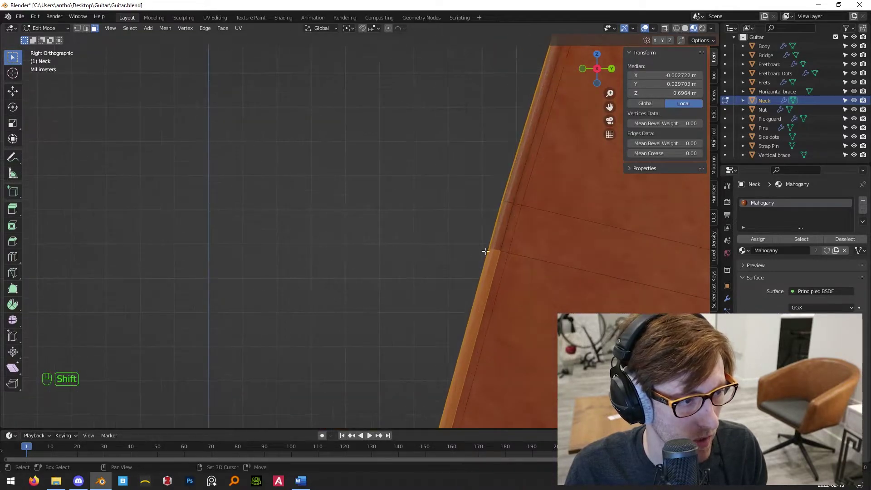
alt+shift+click(495, 249)
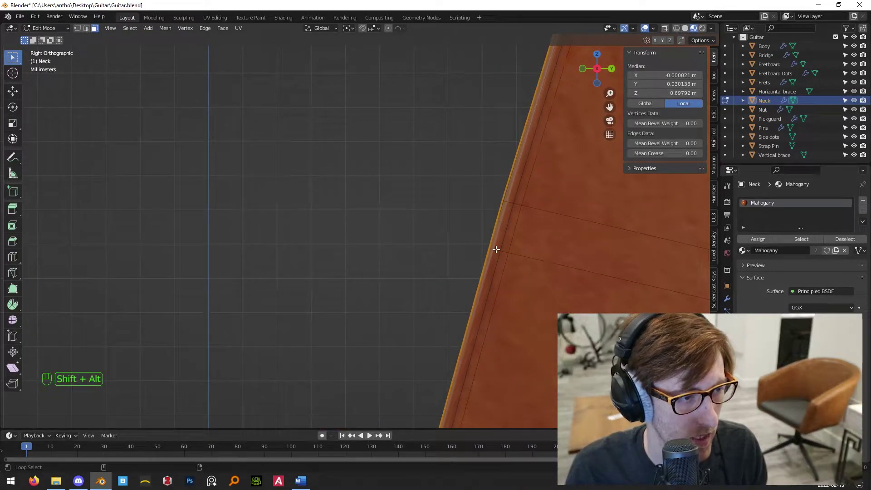
alt+shift+click(496, 249)
scroll(524, 44, down, 4)
scroll(373, 289, down, 5)
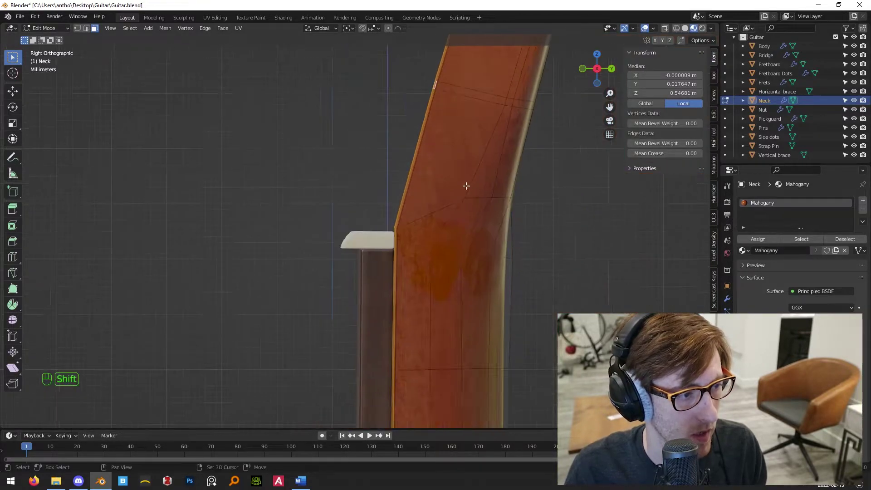
Deselect the remaining neck faces below the headstock, using see-through box selection from the side.
scroll(432, 286, down, 6)
key(shift+b)
drag(342, 191, 545, 424)
shift+middle_drag(465, 115, 420, 136)
scroll(443, 204, down, 3)
key(alt+z)
scroll(370, 263, down, 2)
shift+middle_drag(369, 263, 396, 255)
key(shift+b)
drag(352, 200, 509, 370)
middle_drag(470, 166, 346, 312)
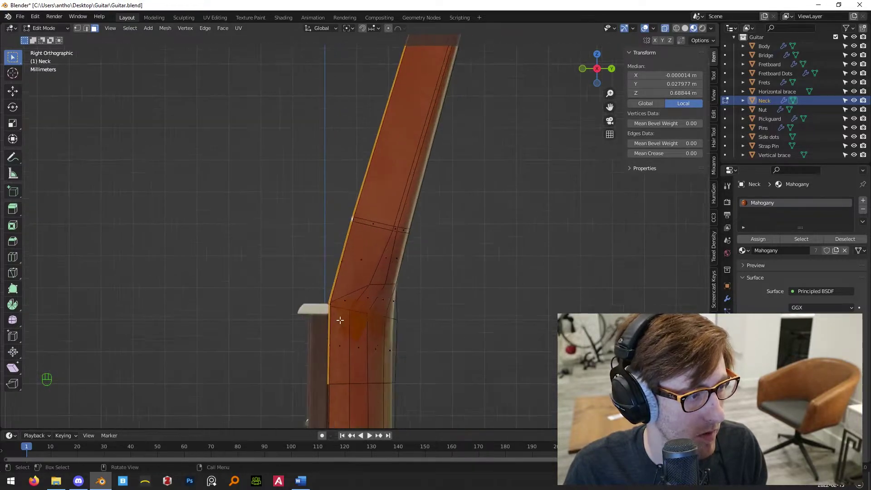
Add the thin strip of faces between the nut and the headstock front to the selection.
scroll(381, 342, up, 5)
middle_drag(381, 342, 422, 239)
scroll(360, 235, up, 4)
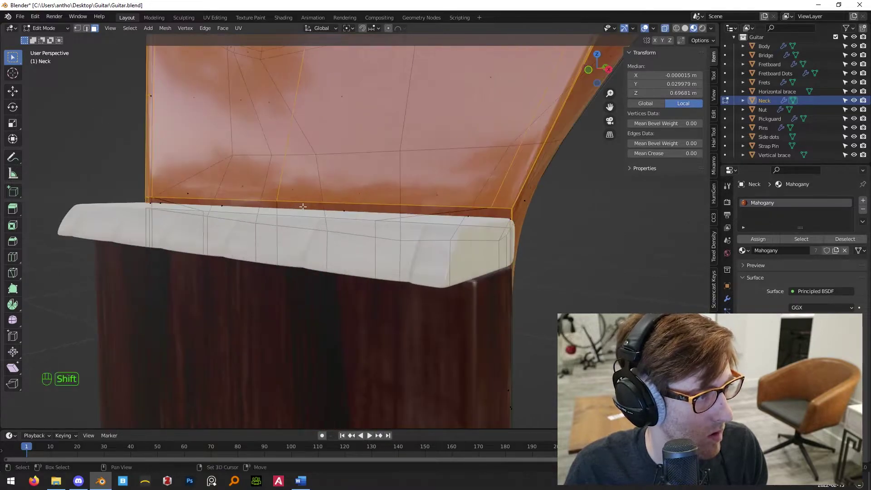
key(alt)
key(alt+z)
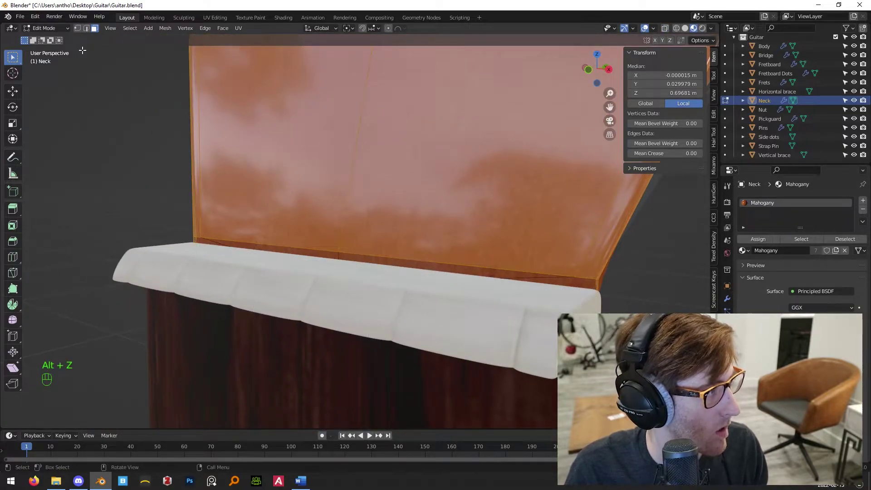
shift+click(207, 243)
shift+click(235, 245)
shift+click(391, 260)
shift+click(572, 283)
middle_drag(572, 282, 508, 251)
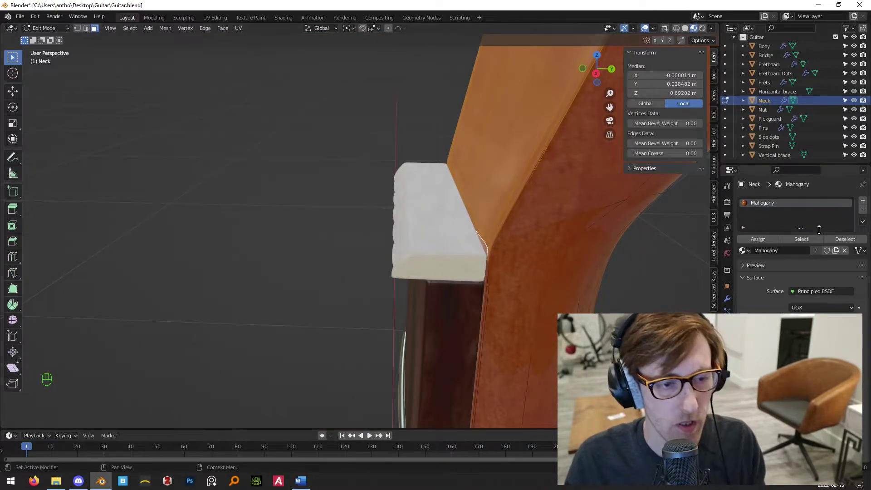
Add a second material slot with the Bridge material, assign it to the selected headstock faces and leave mesh editing.
click(864, 203)
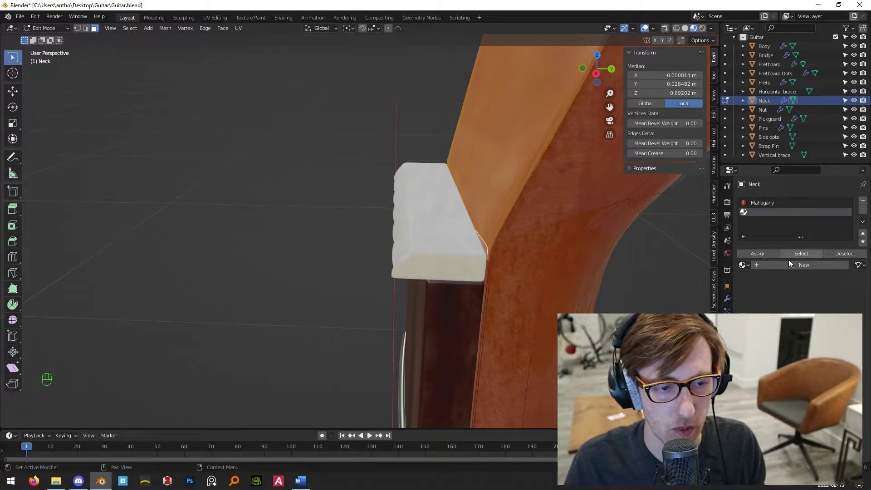
click(744, 265)
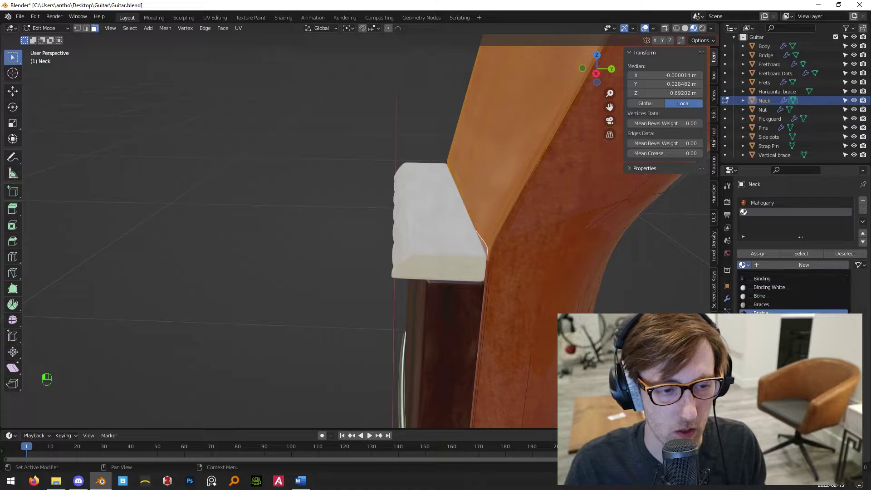
click(772, 313)
click(763, 258)
key(Tab)
Check the headstock's new front material from several views and in a render through the camera.
key(KP_3)
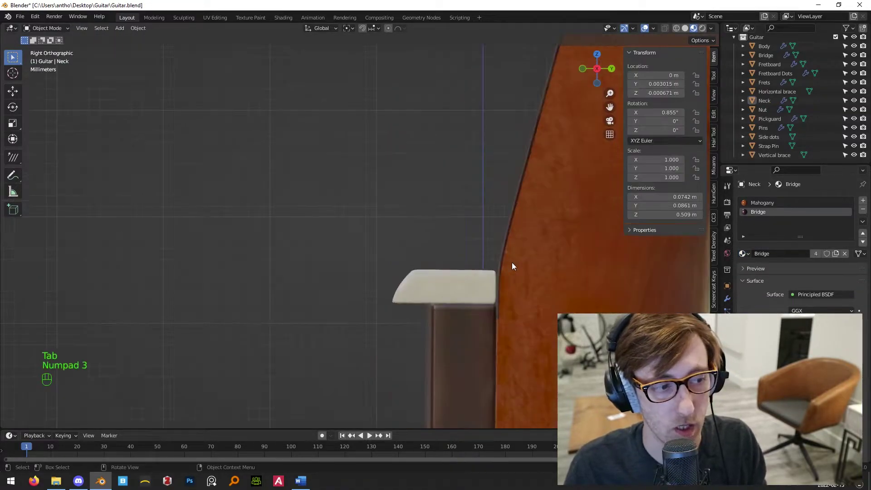
key(KP_1)
middle_drag(302, 257, 424, 296)
key(KP_0)
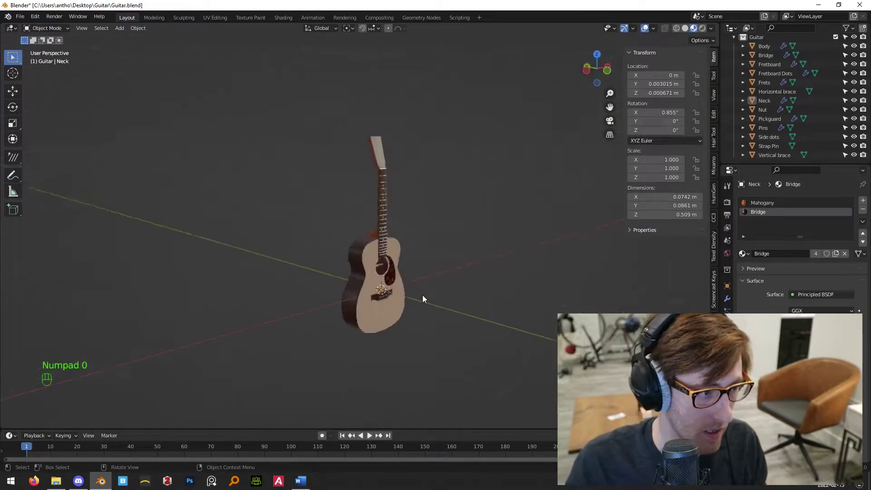
shift+middle_drag(386, 160, 390, 191)
scroll(377, 278, up, 6)
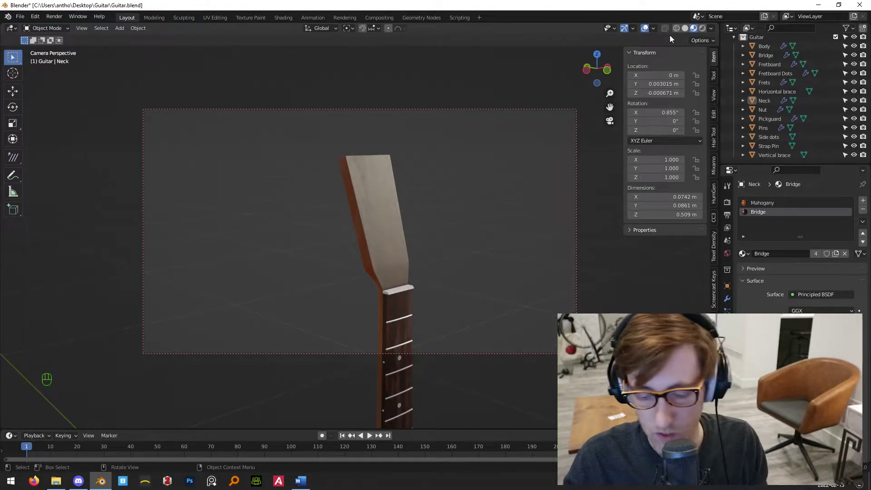
key(F12)
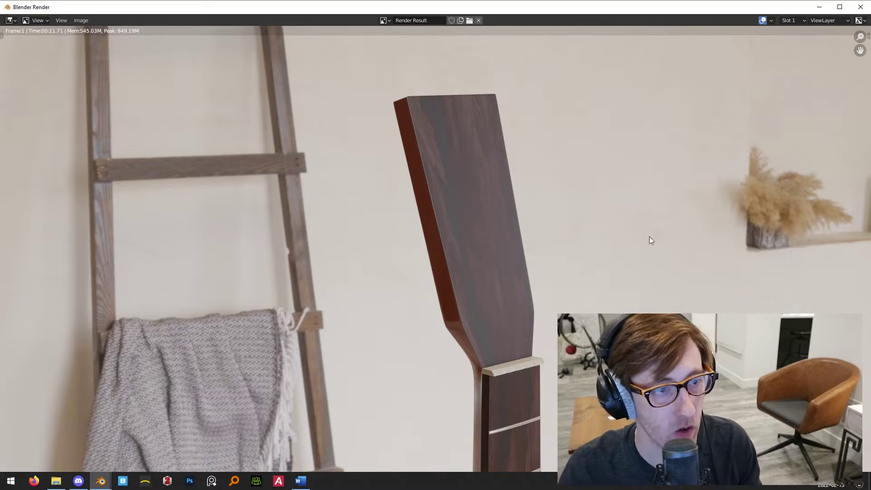
click(861, 7)
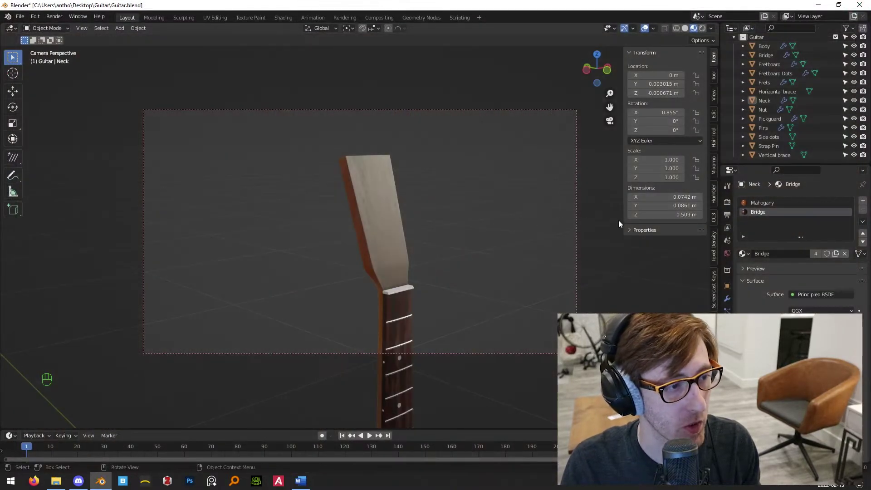
Leave the camera for the front view and examine the headstock reference photo in the browser, closing its image information overlay.
key(KP_0)
shift+middle_drag(502, 246, 453, 301)
key(KP_1)
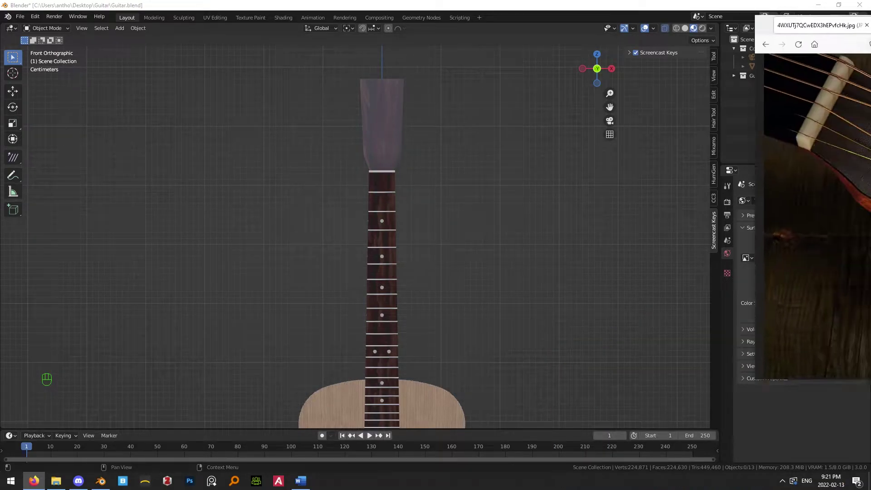
drag(870, 87, 468, 87)
double_click(469, 87)
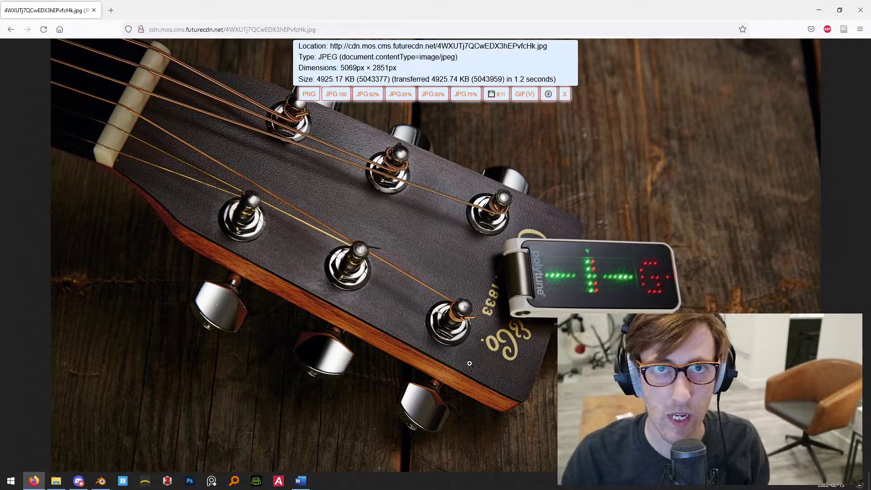
click(565, 95)
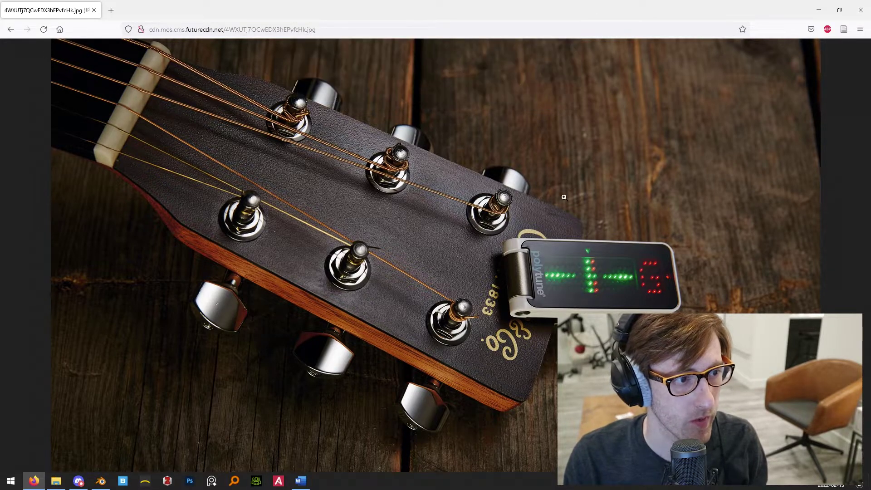
drag(657, 17, 870, 19)
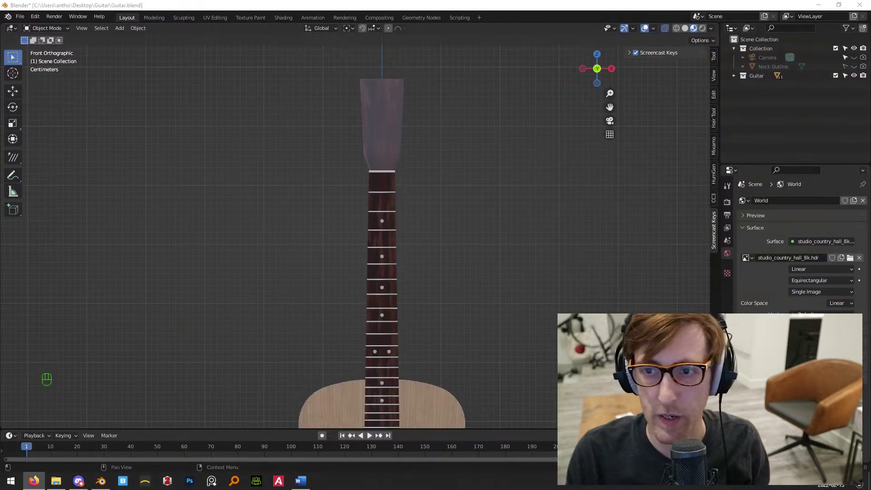
Import the reference photo 4WXUTj7QCwEDX3hEPvfcHk.jpg as an image plane at the scene origin.
key(shift+c)
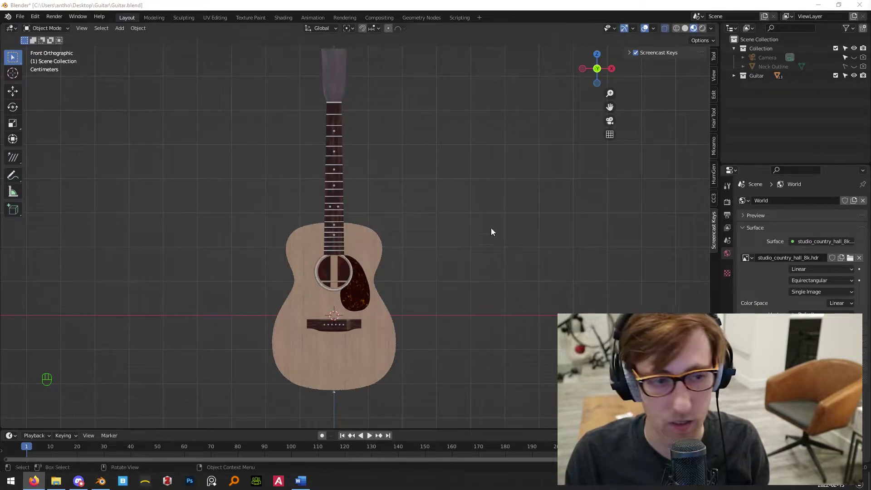
scroll(489, 234, down, 2)
key(shift+a)
mouse_move(402, 296)
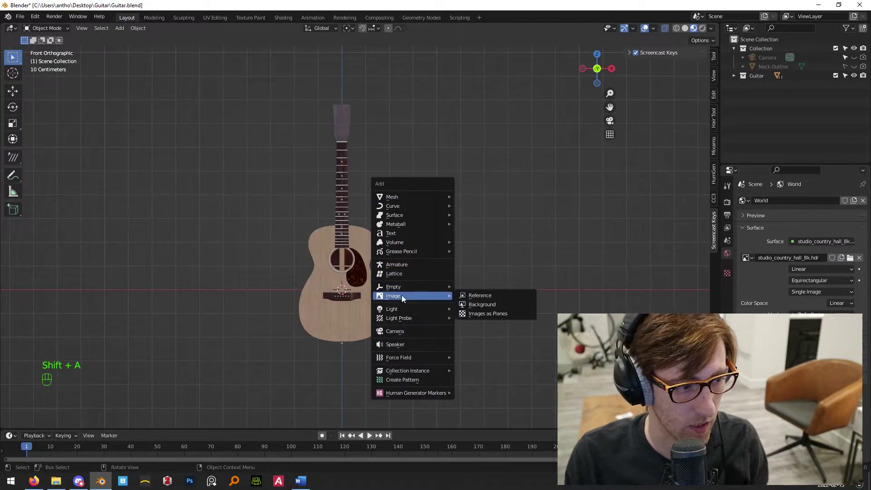
click(485, 314)
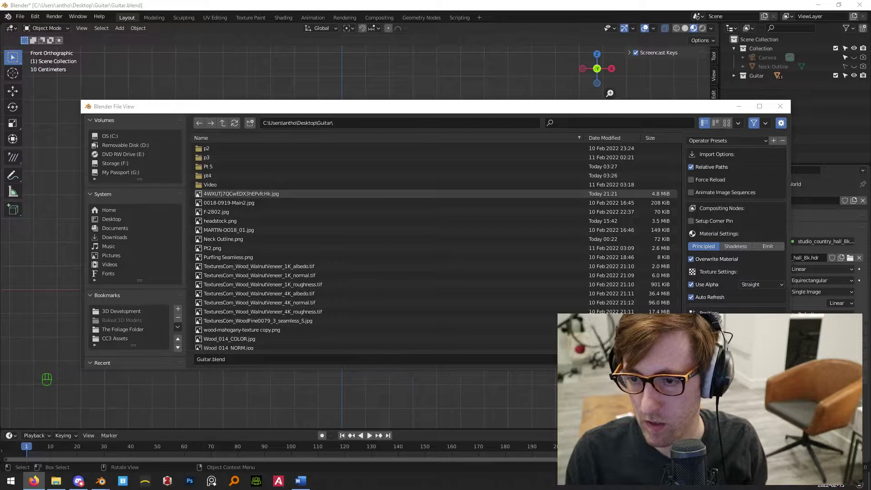
double_click(268, 193)
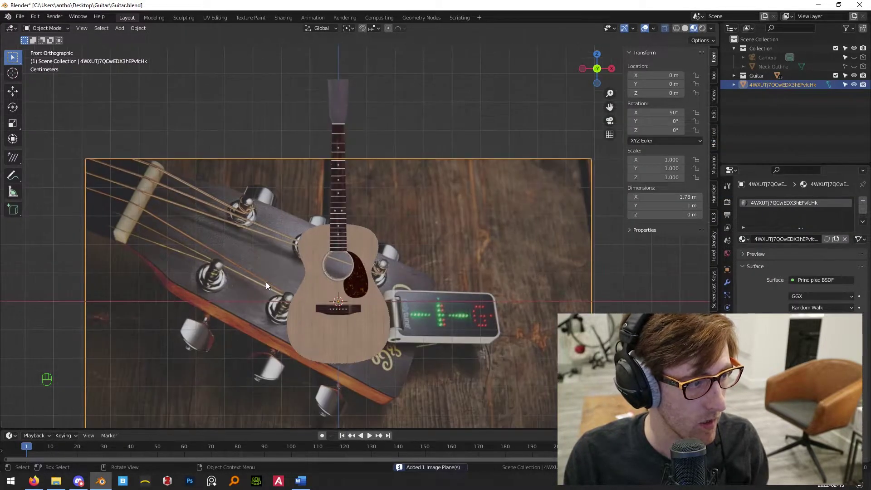
Move the reference image beside the guitar to about X 1.18 m, Z 0.11 m, and hide the Guitar collection.
key(g)
click(602, 255)
shift+middle_drag(602, 254, 512, 231)
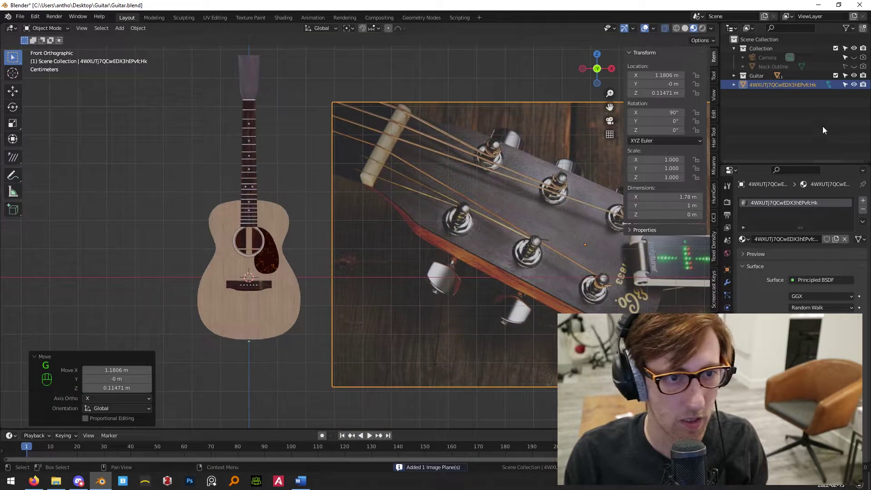
click(852, 75)
scroll(408, 227, up, 3)
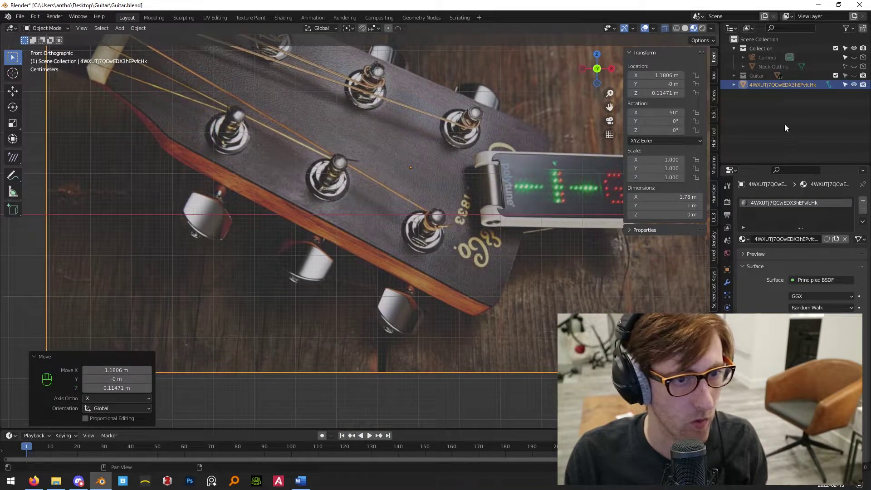
scroll(568, 190, down, 4)
Add a 6-vertex cylinder at the origin and scale it down to about 0.037.
key(shift+a)
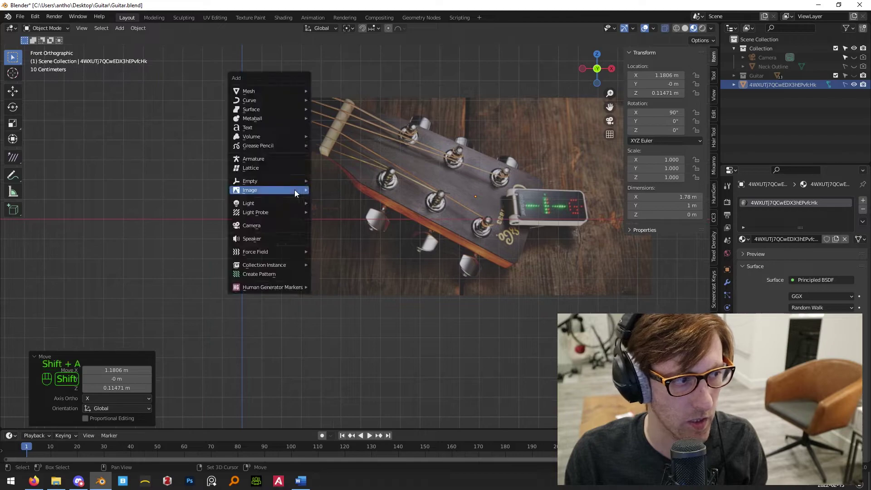
mouse_move(277, 91)
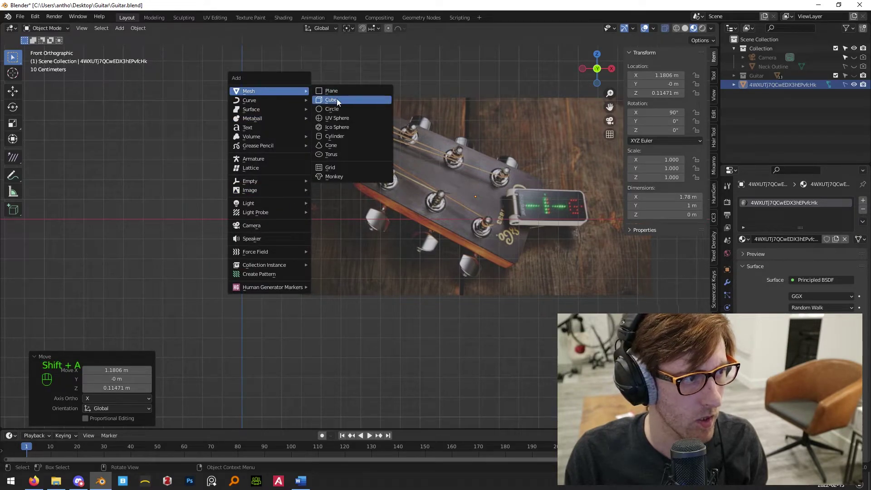
click(339, 136)
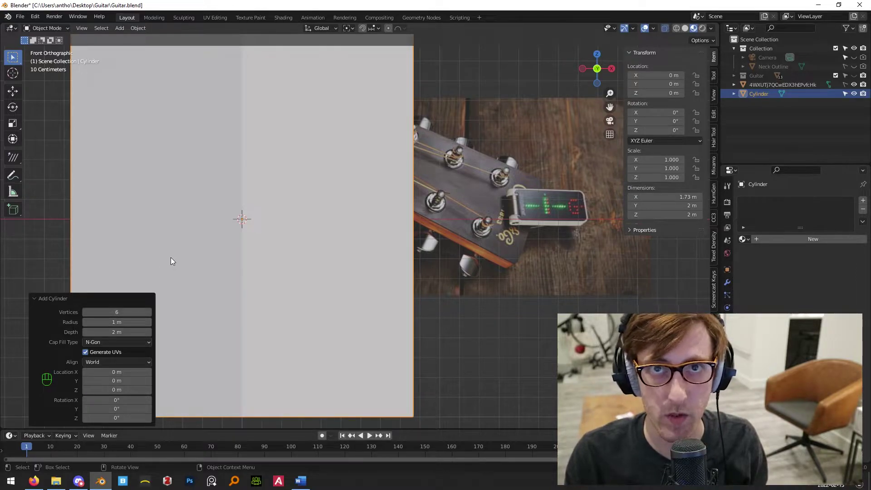
middle_drag(343, 162, 483, 238)
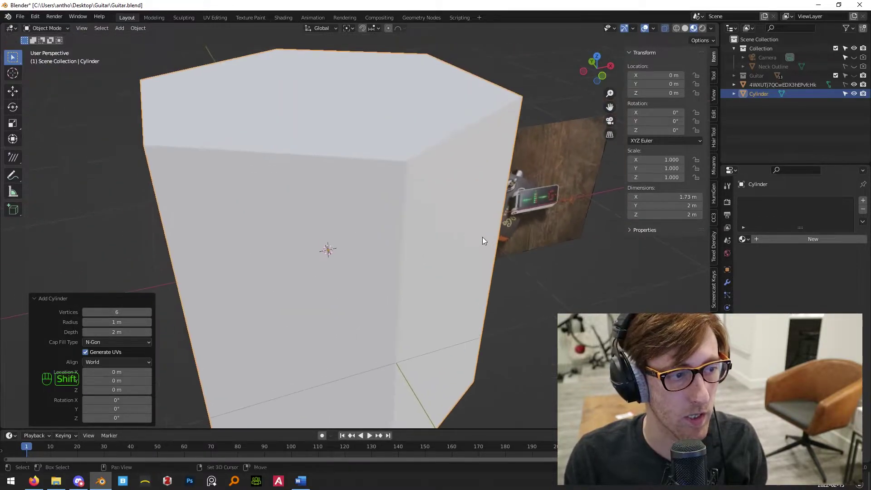
key(s)
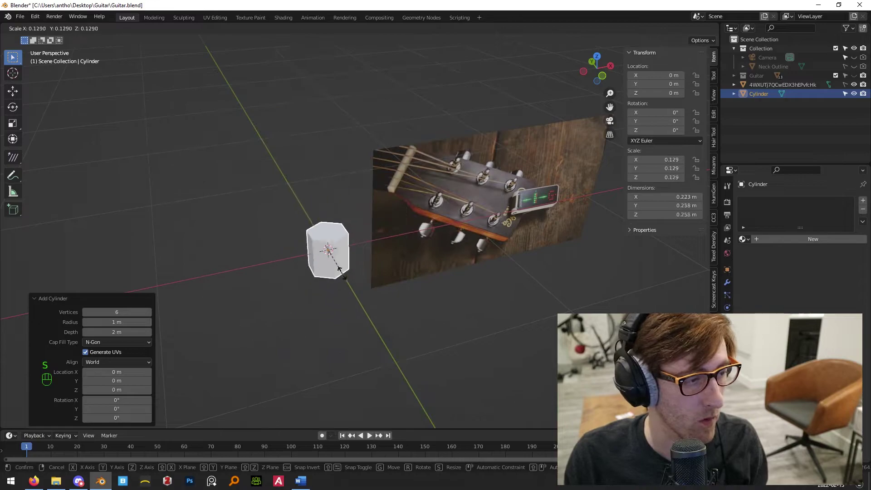
click(336, 253)
Rotate the hexagonal cylinder 90° about the X axis so that its cap faces the front view.
key(KP_1)
scroll(379, 281, up, 2)
shift+middle_drag(380, 281, 233, 236)
key(r)
key(x)
key(9)
key(0)
key(Return)
Fit the hexagon over the nut of the tuning peg nearest the gold "Co." lettering, scaling it to about 0.040.
key(g)
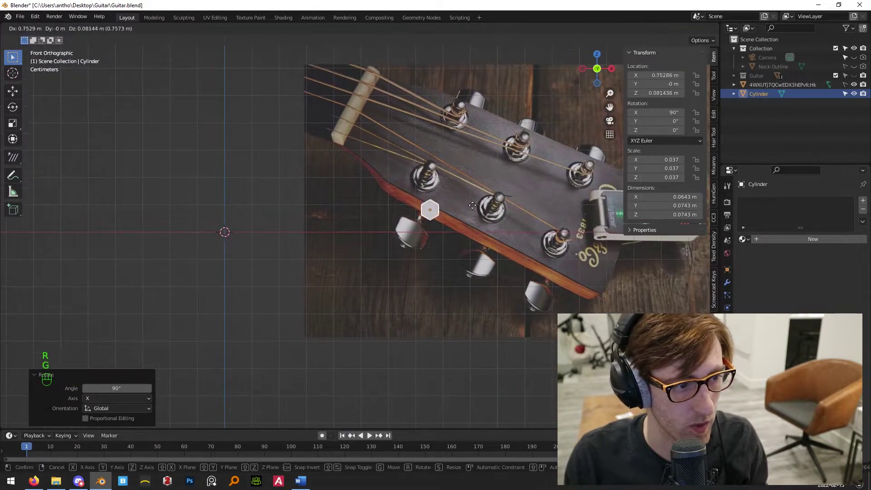
click(542, 262)
shift+middle_drag(541, 259, 381, 225)
scroll(383, 223, up, 6)
shift+middle_drag(434, 175, 377, 222)
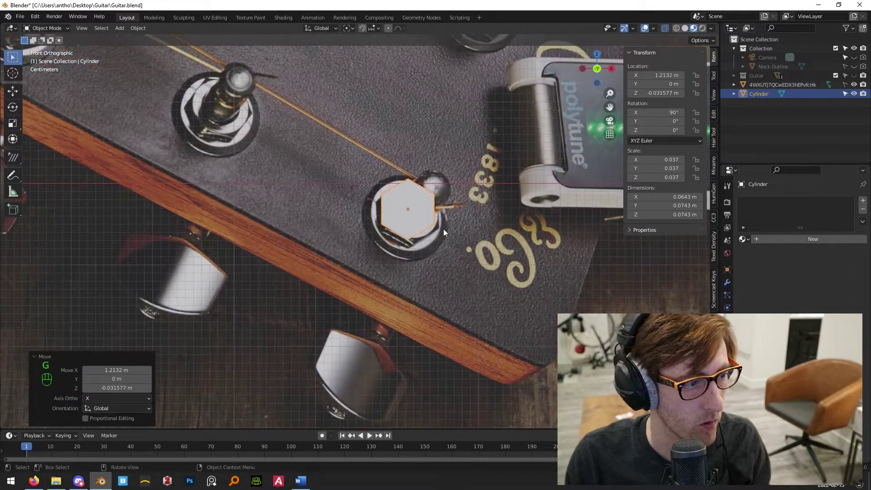
key(g)
click(448, 235)
key(s)
click(448, 236)
shift+middle_drag(449, 235, 461, 298)
key(g)
click(424, 199)
scroll(439, 208, up, 2)
Flatten the hexagonal cylinder along the Y axis by a factor of about 0.109.
key(s)
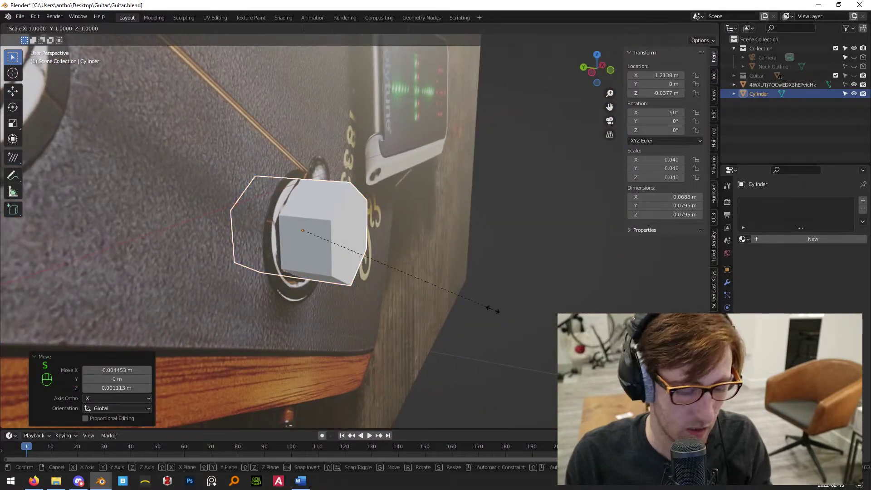
key(y)
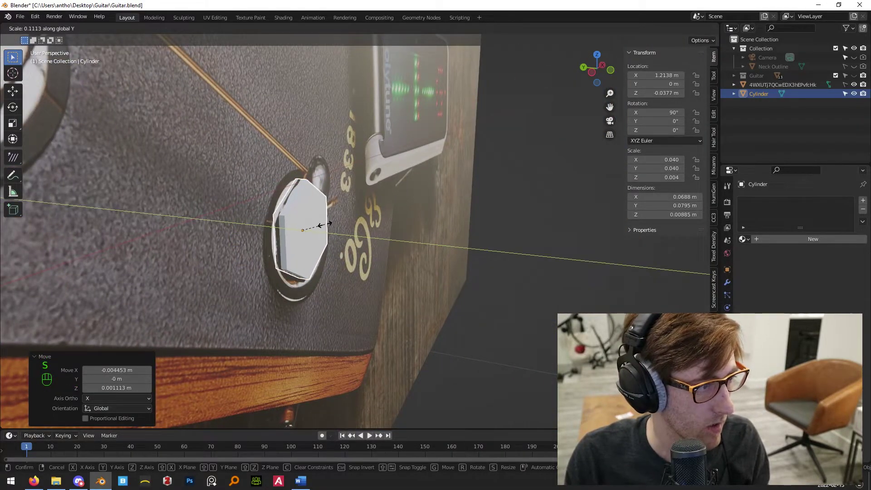
click(321, 226)
key(KP_1)
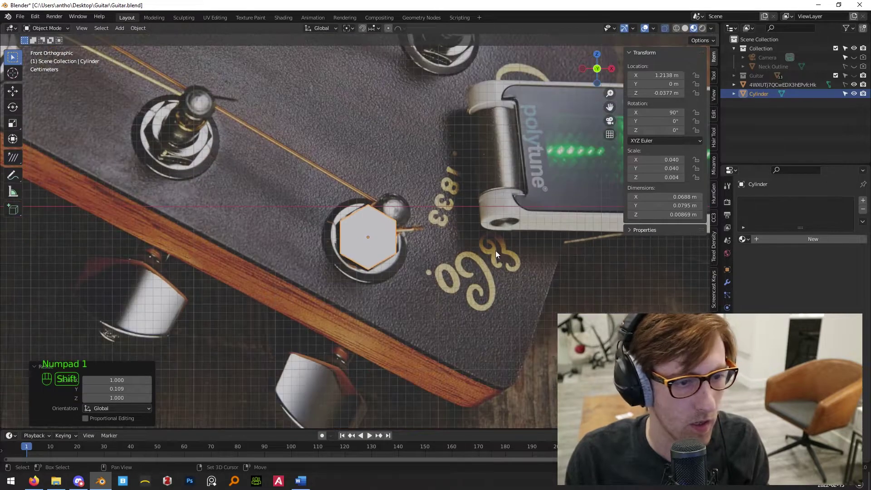
Assign the existing Strap Pin material to the hexagonal cylinder.
click(744, 240)
scroll(767, 282, down, 4)
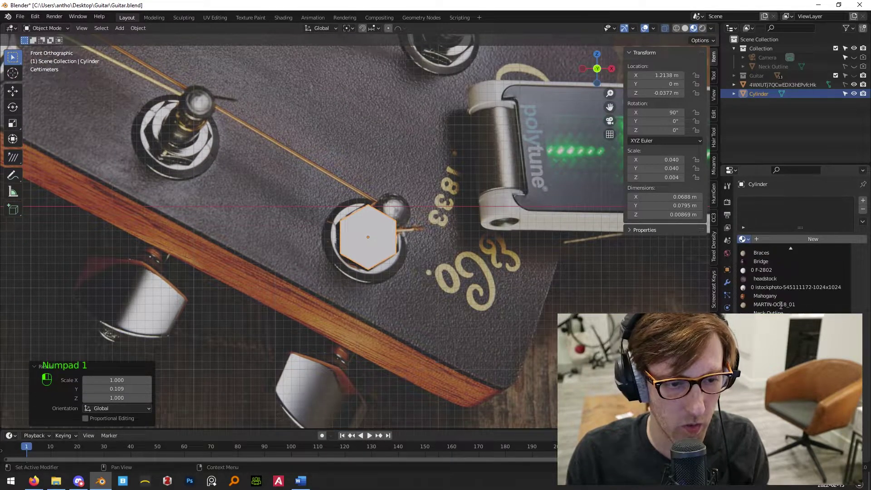
scroll(783, 311, down, 6)
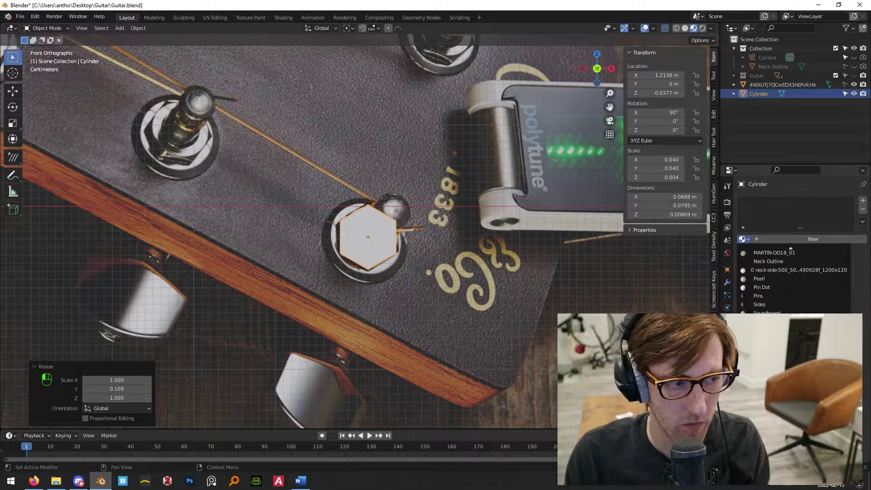
click(772, 321)
middle_drag(420, 248, 447, 247)
scroll(400, 221, up, 4)
middle_drag(386, 222, 467, 197)
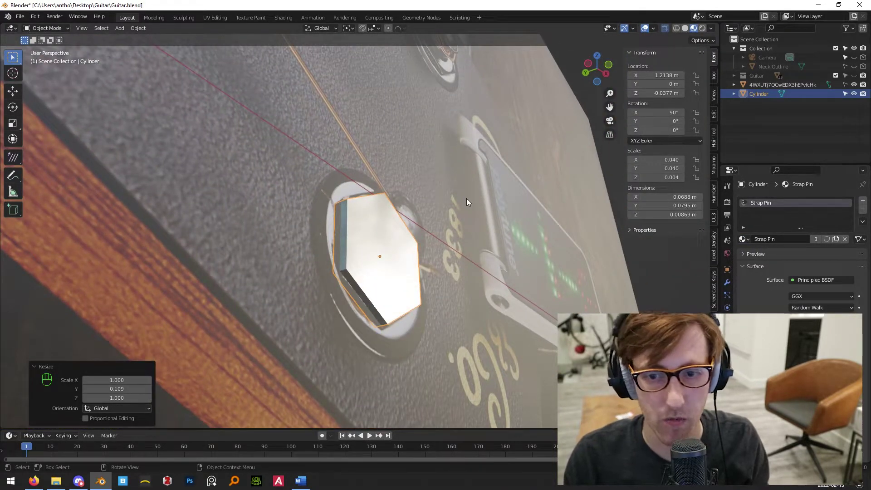
key(KP_1)
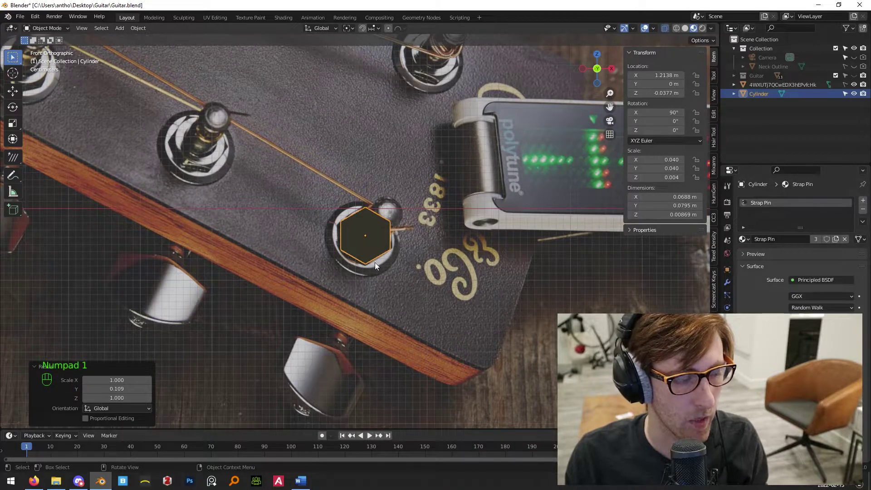
Inset the front and back caps of the hexagonal cylinder by about 0.309 m.
shift+middle_drag(388, 265, 460, 249)
middle_drag(515, 245, 447, 231)
scroll(485, 260, up, 3)
key(Tab)
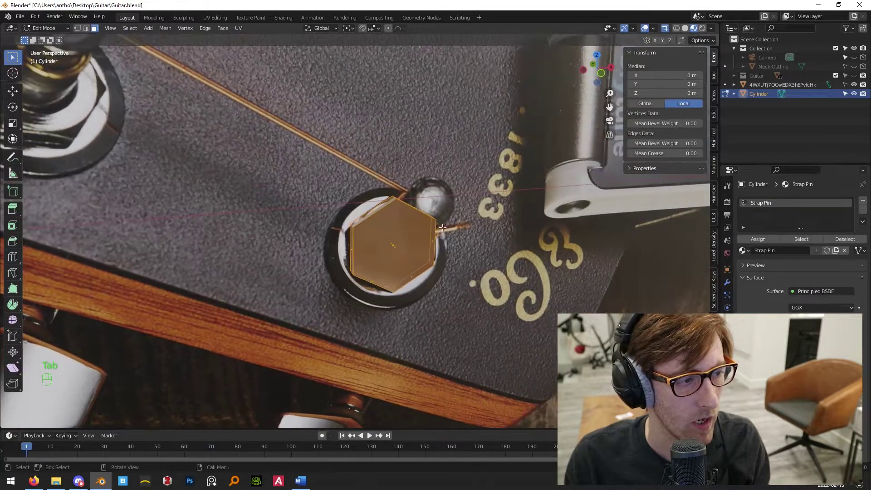
scroll(395, 247, up, 3)
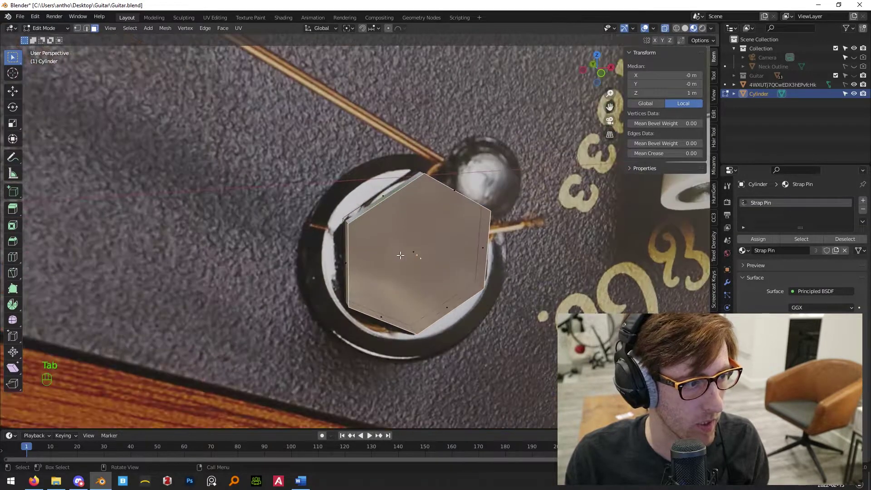
middle_drag(395, 247, 497, 296)
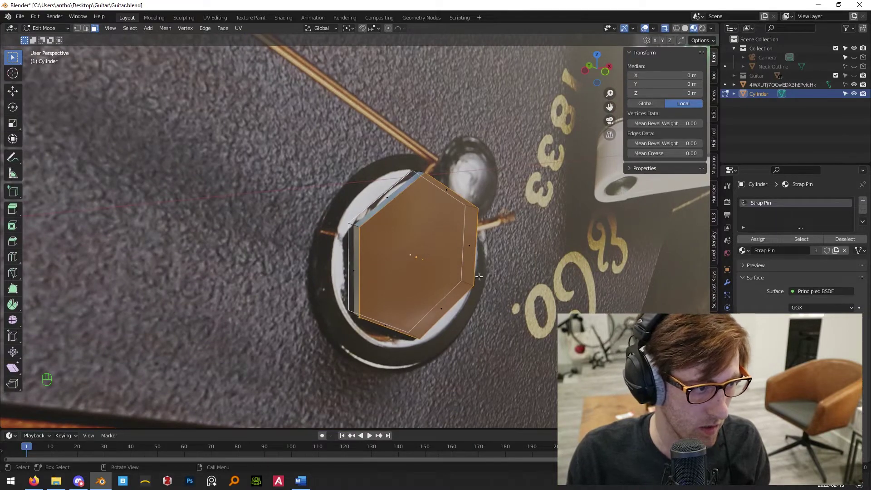
key(i)
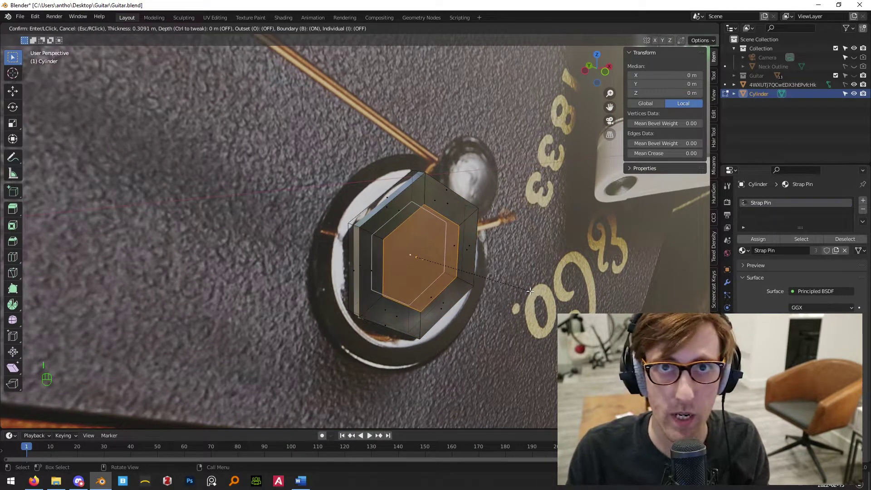
click(531, 290)
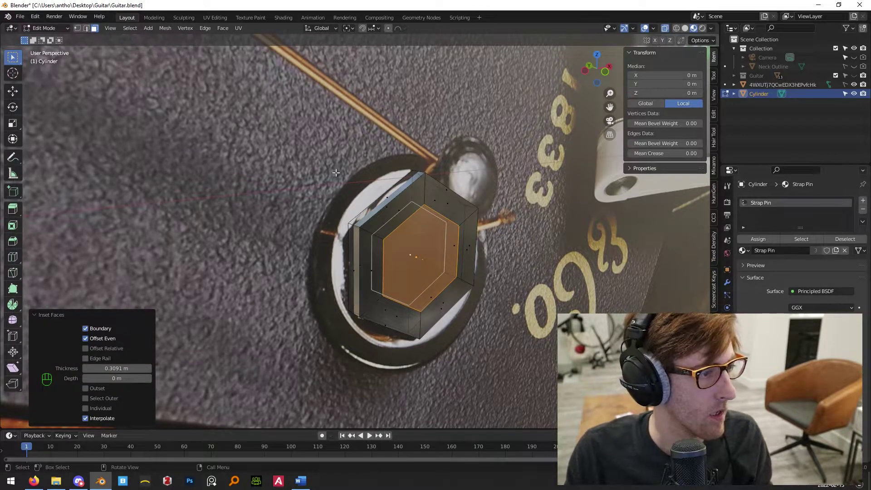
Scale the two inset cap faces by about 0.893 and delete them to open a hole through the nut.
key(KP_1)
scroll(481, 319, down, 6)
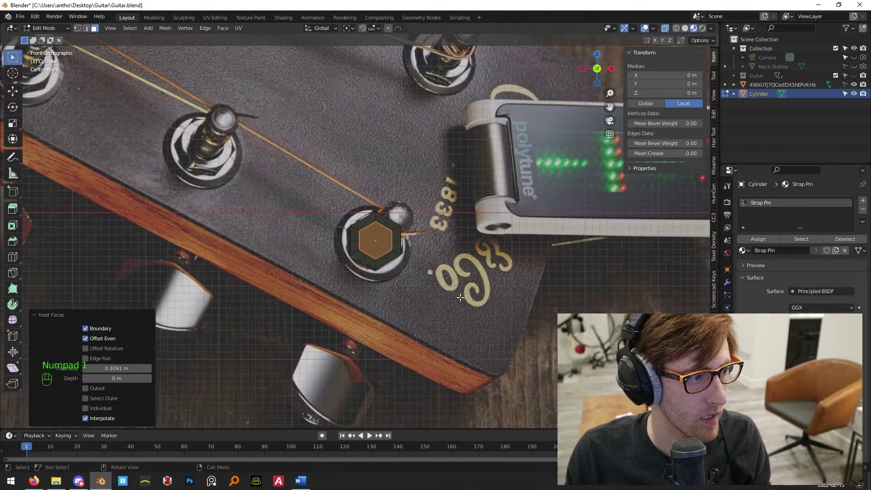
key(s)
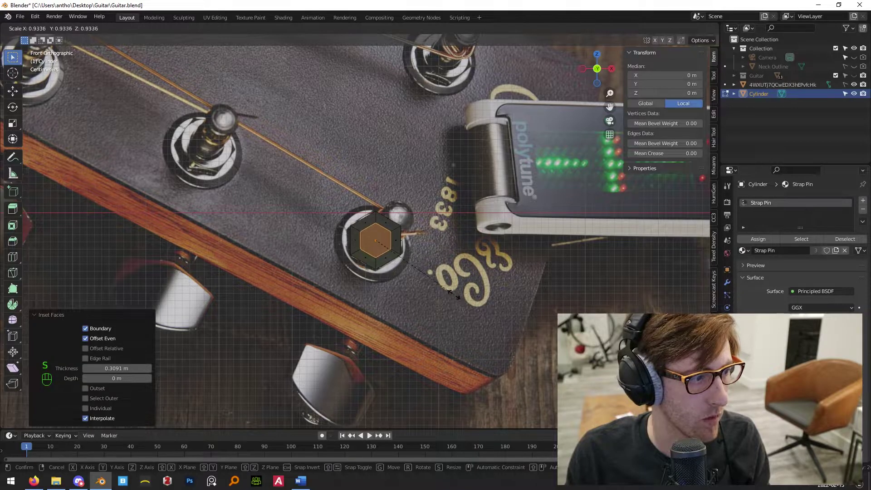
click(458, 297)
scroll(453, 295, up, 7)
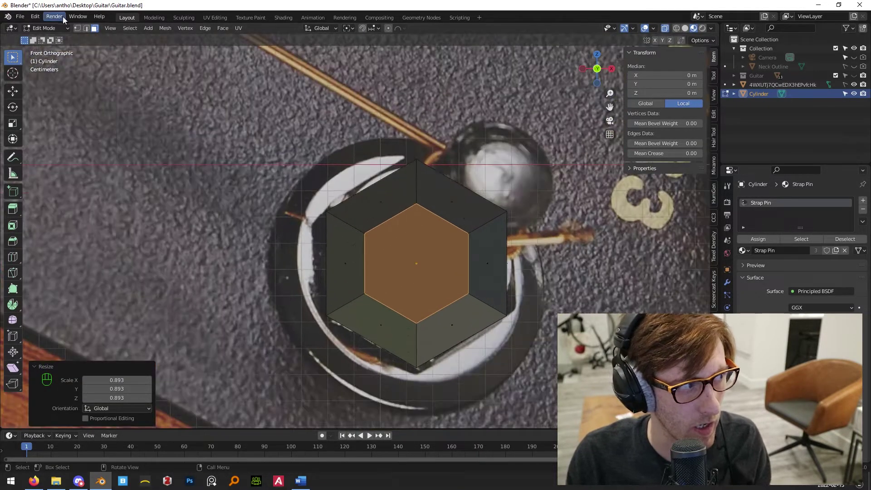
key(x)
click(463, 258)
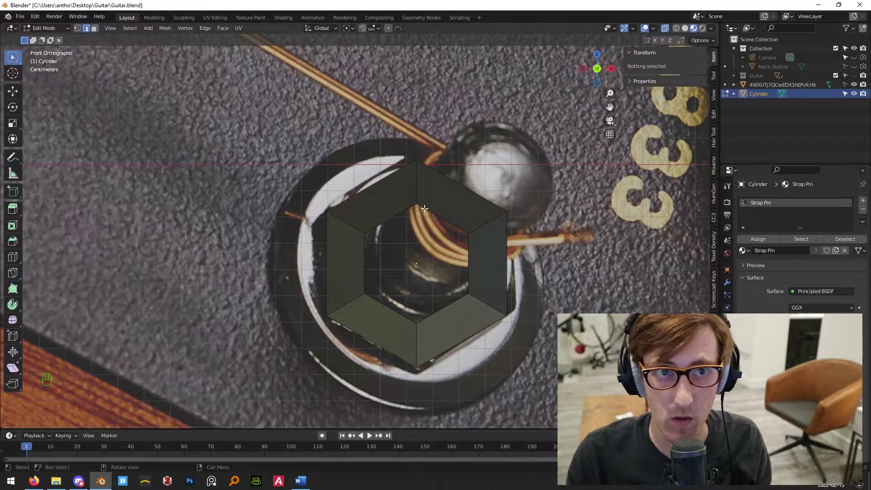
Try to round the six-sided front edge loop of the nut's hole with LoopTools Circle.
alt+click(456, 226)
middle_drag(456, 226, 459, 225)
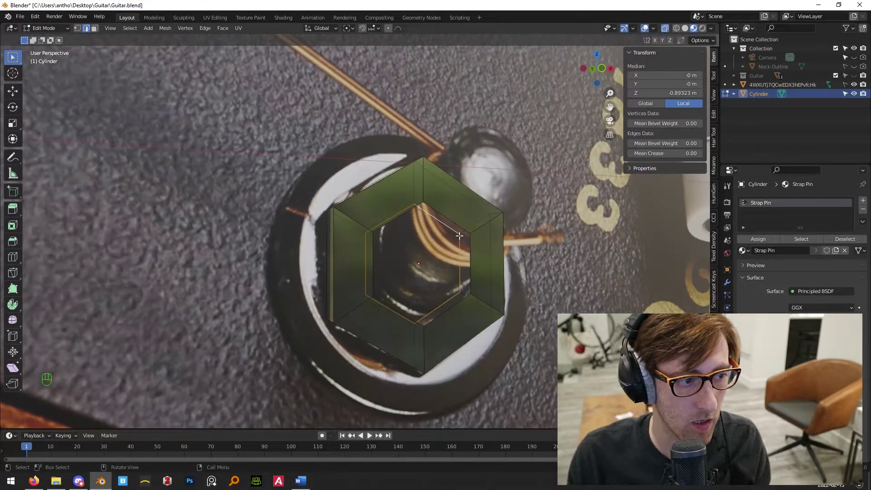
alt+click(459, 230)
right_click(460, 228)
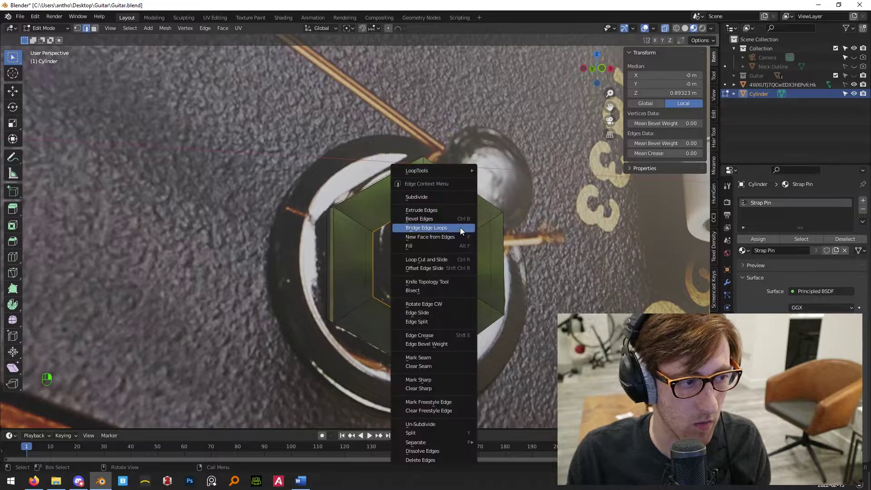
mouse_move(430, 170)
click(488, 179)
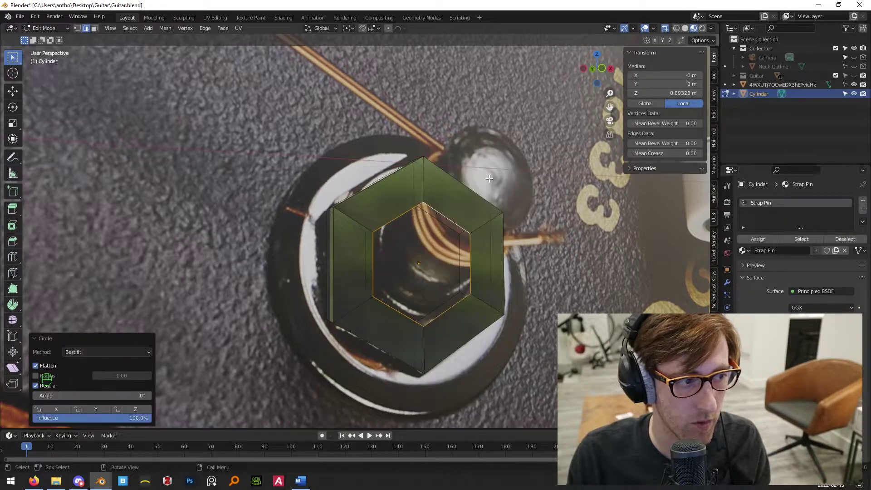
key(KP_1)
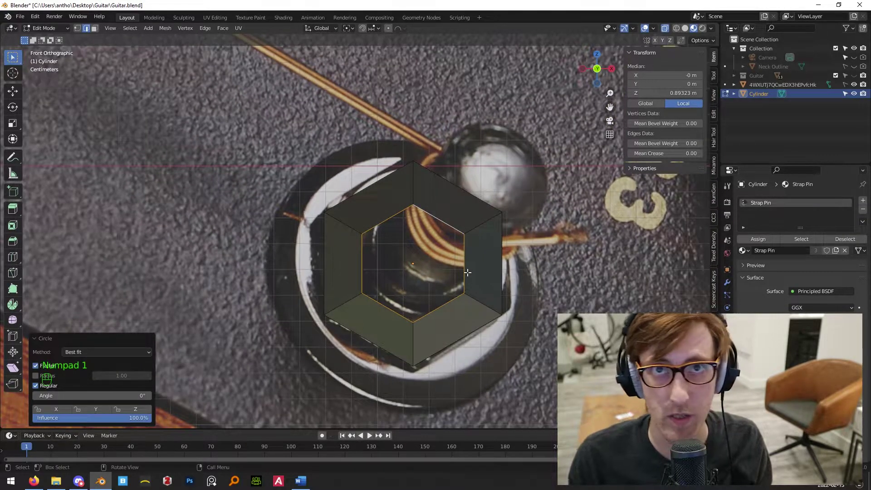
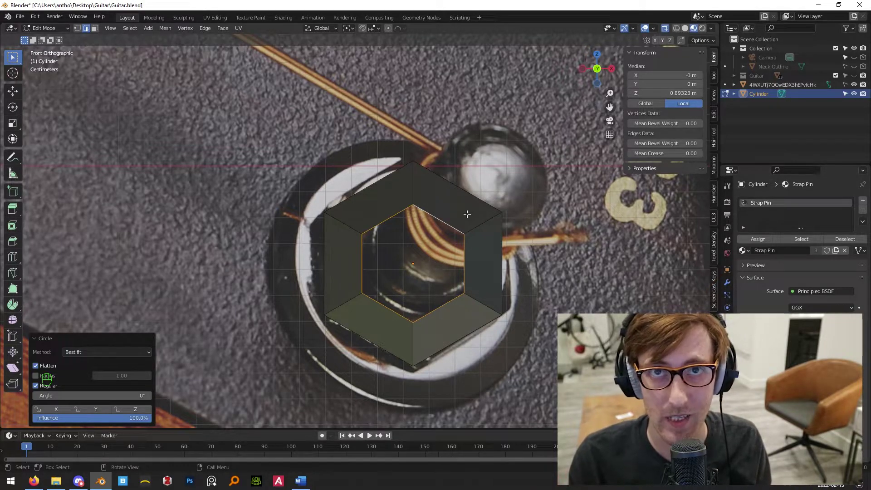
Add one centred loop cut across each of the six sides of the hexagonal ring.
middle_drag(443, 246, 509, 293)
key(KP_1)
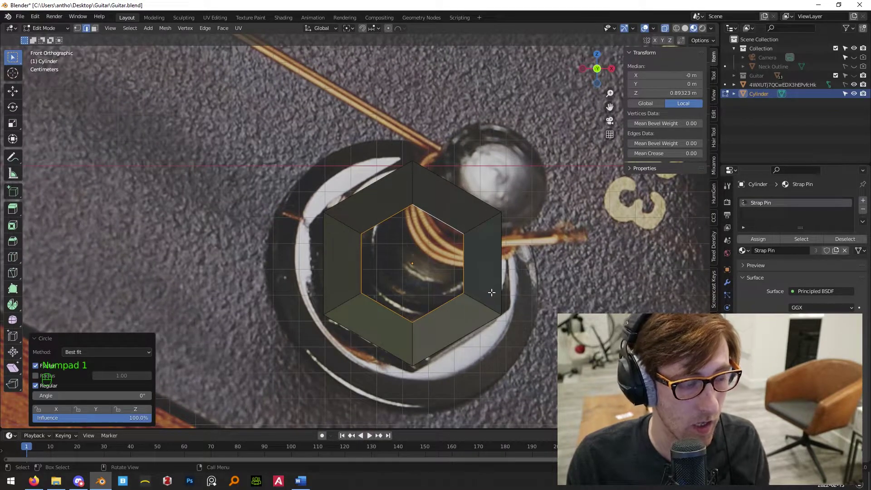
key(ctrl+r)
click(484, 267)
right_click(484, 267)
key(ctrl+r)
click(439, 197)
right_click(440, 197)
key(ctrl+r)
double_click(382, 200)
key(ctrl+r)
double_click(337, 261)
key(ctrl+r)
double_click(371, 319)
key(ctrl+r)
click(456, 323)
right_click(456, 323)
key(ctrl+r)
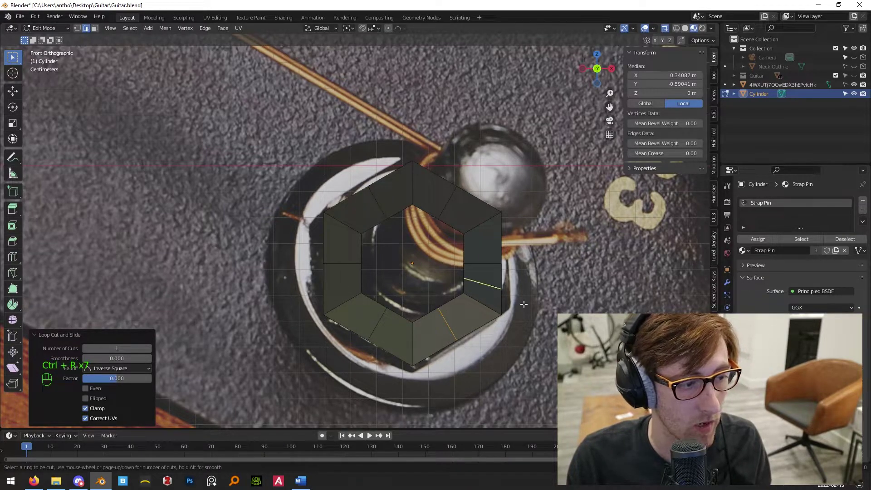
click(472, 245)
right_click(462, 250)
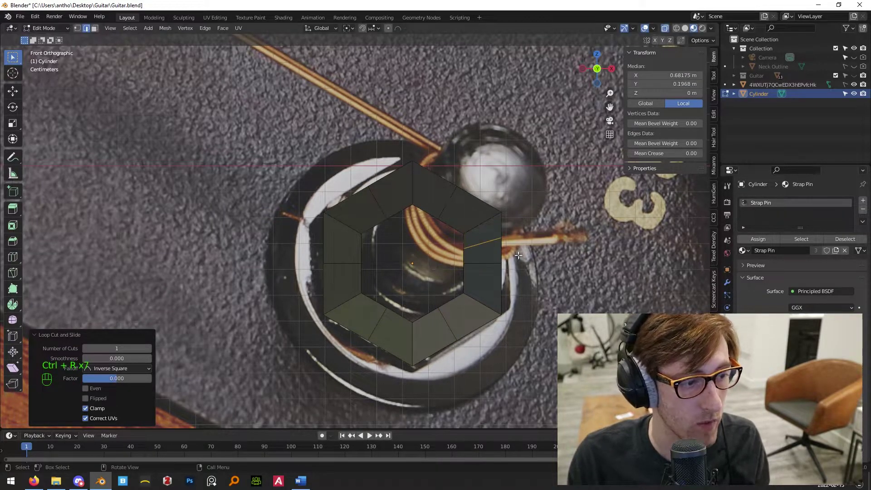
key(ctrl+z)
Round the subdivided front edge loop of the nut's hole with LoopTools Circle.
alt+click(461, 250)
middle_drag(461, 251, 480, 274)
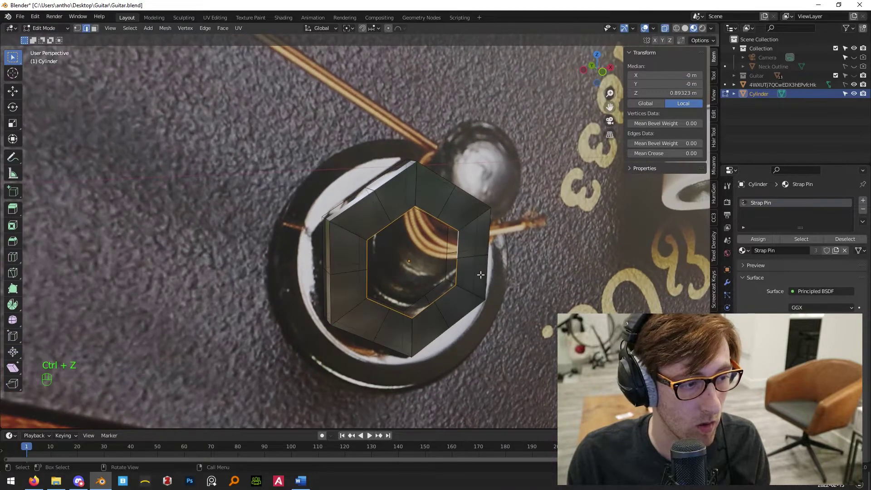
right_click(457, 238)
mouse_move(438, 170)
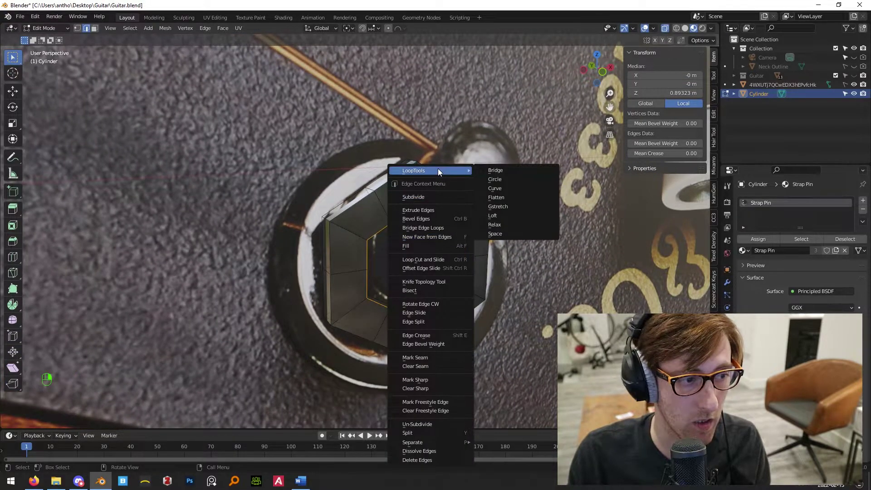
click(499, 179)
key(Tab)
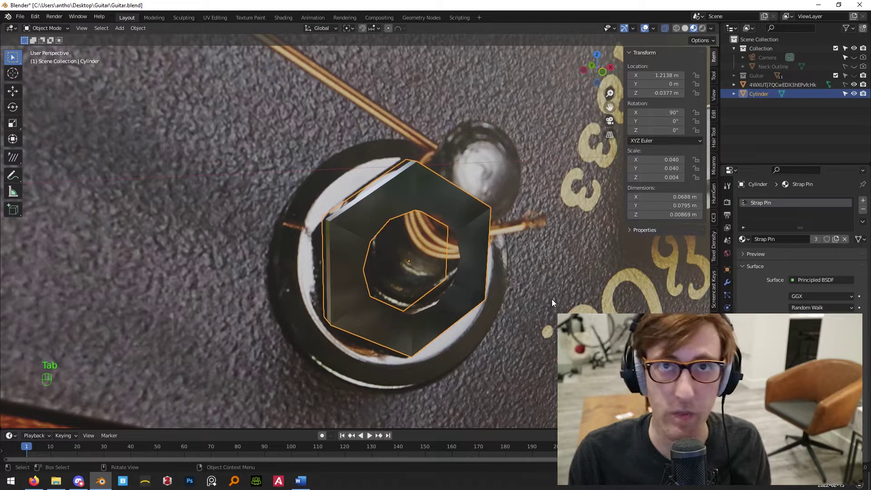
Round the rear edge loop of the nut's hole with LoopTools Circle.
scroll(552, 299, up, 5)
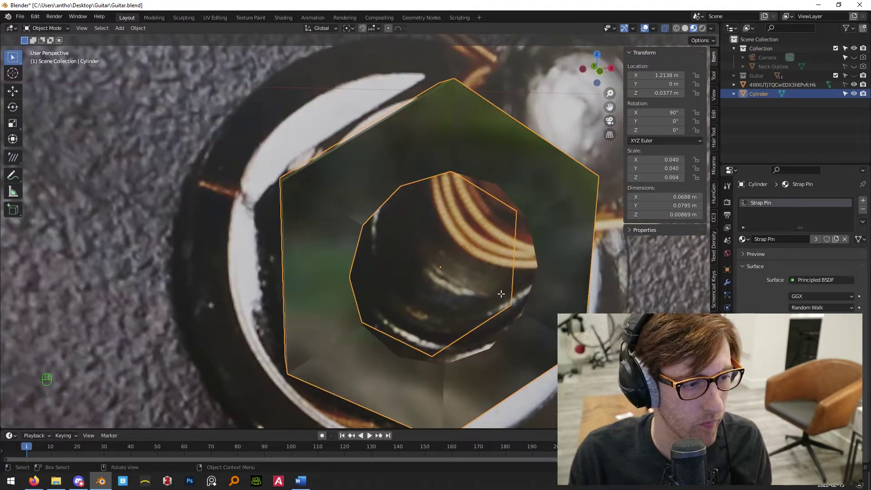
key(Tab)
alt+click(512, 235)
right_click(515, 233)
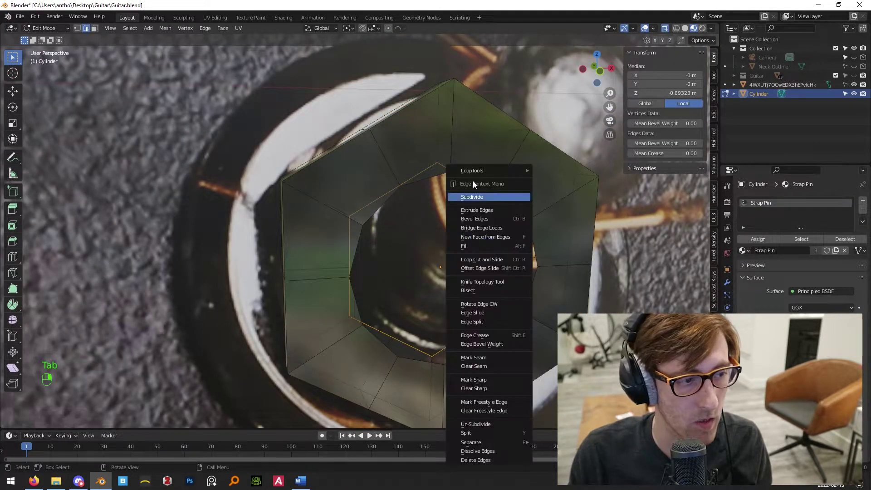
mouse_move(474, 179)
click(565, 183)
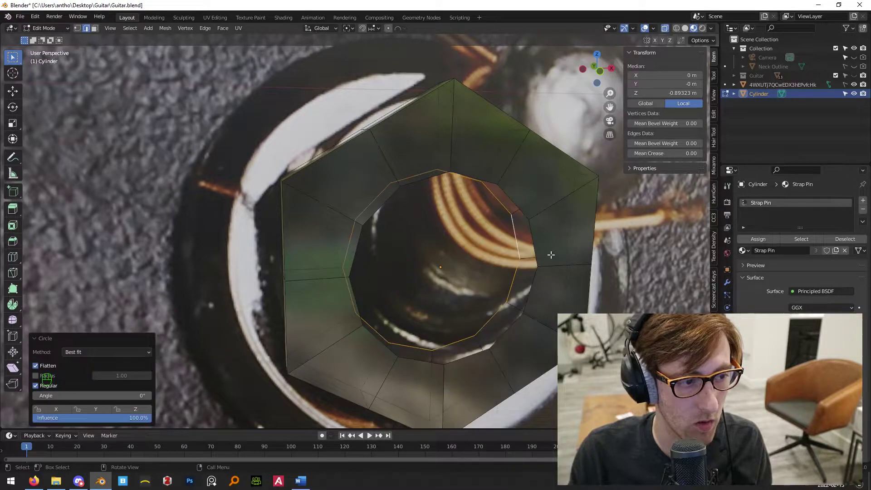
Join the front and rear loops of the hole with Bridge Edge Loops to form its inner wall.
alt+shift+click(532, 239)
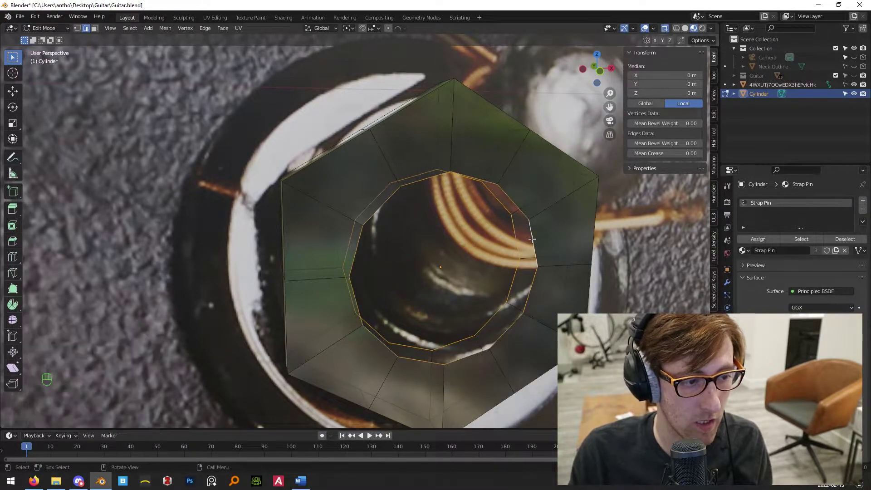
key(space)
text(bridge)
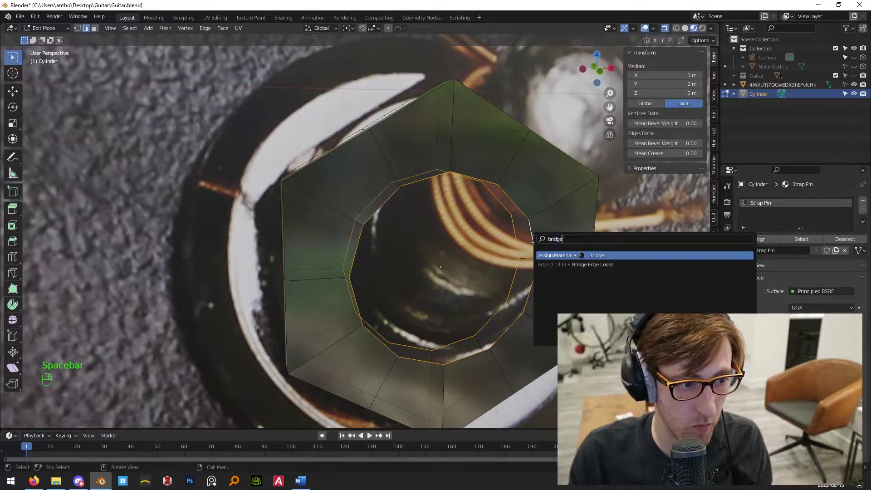
click(560, 264)
key(Tab)
scroll(499, 238, down, 5)
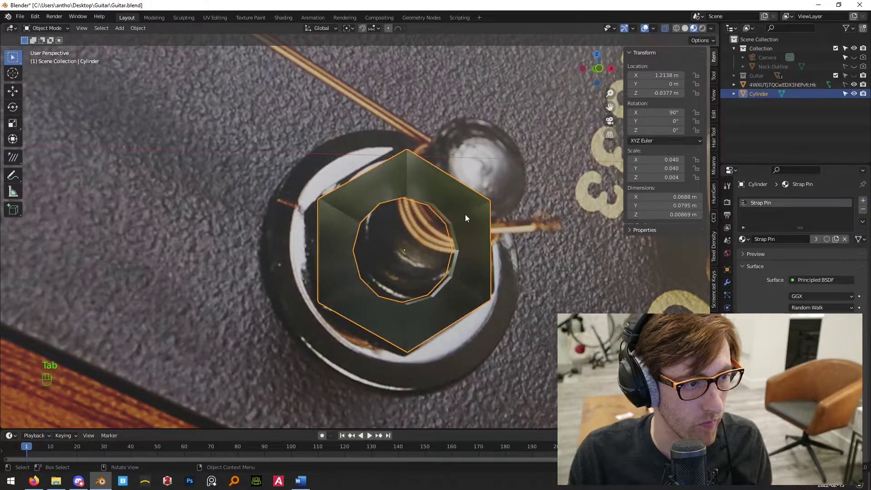
Shade the hexagonal nut smooth.
right_click(465, 215)
click(459, 212)
middle_drag(456, 209, 449, 276)
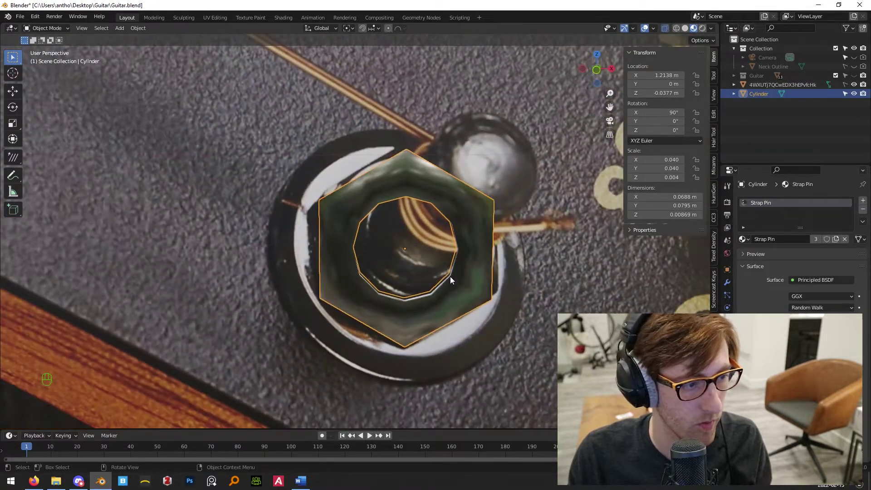
key(KP_1)
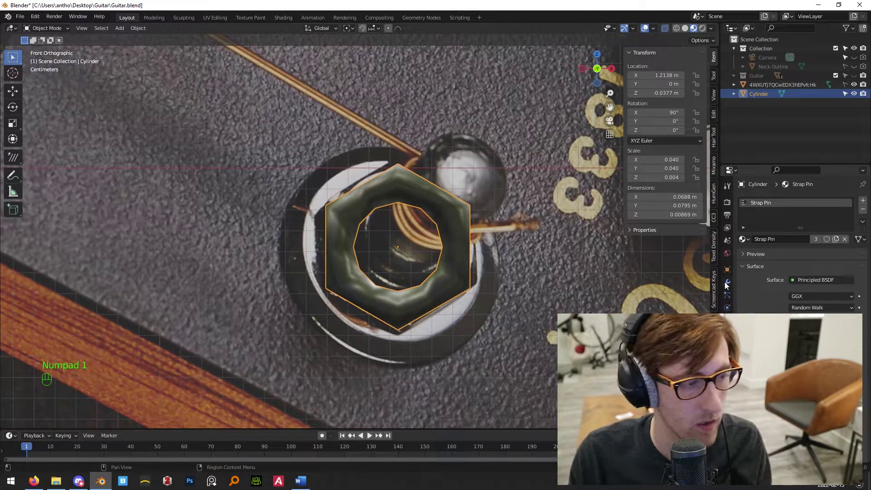
scroll(434, 289, up, 3)
middle_drag(434, 286, 469, 269)
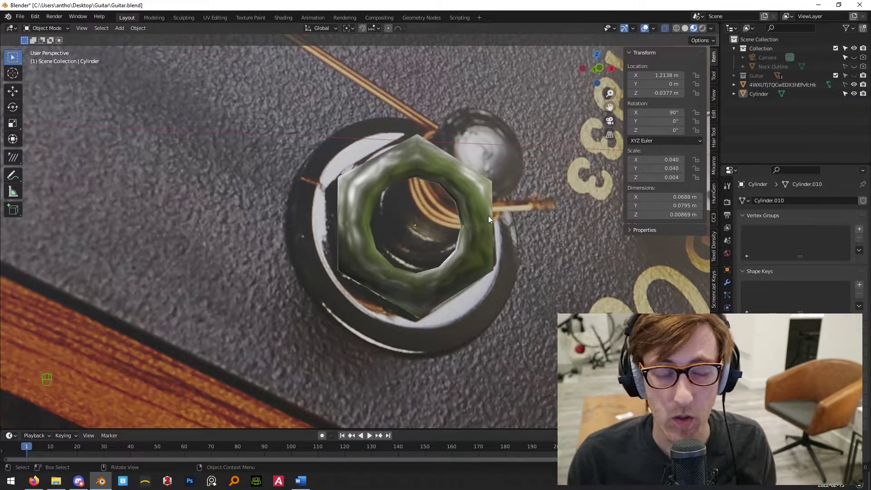
scroll(488, 216, up, 3)
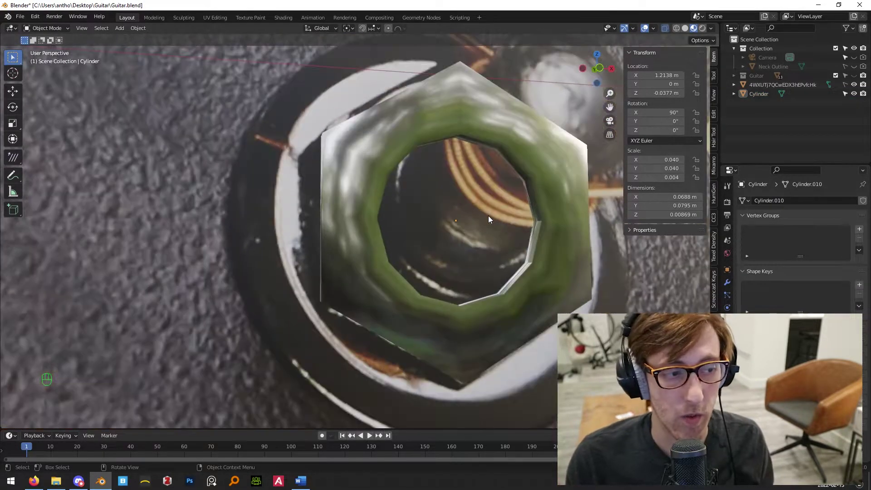
middle_drag(489, 216, 560, 218)
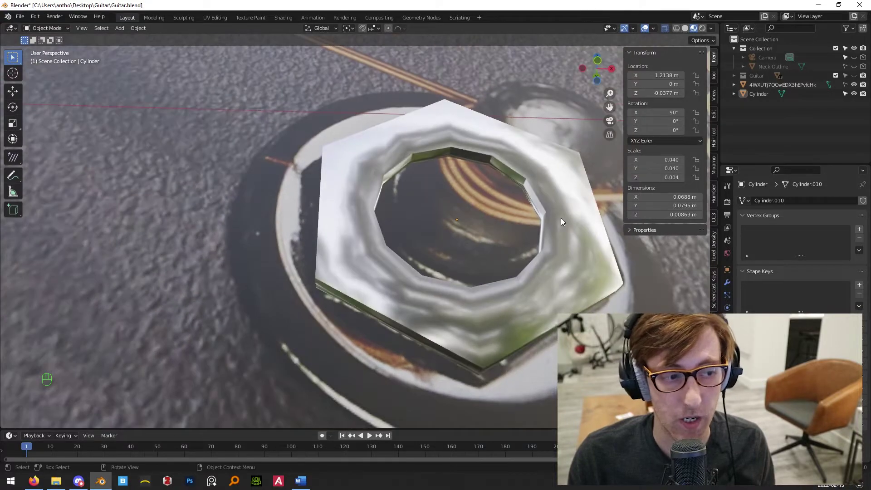
Switch the hexagonal nut to flat shading and return it to smooth shading.
click(561, 218)
right_click(568, 206)
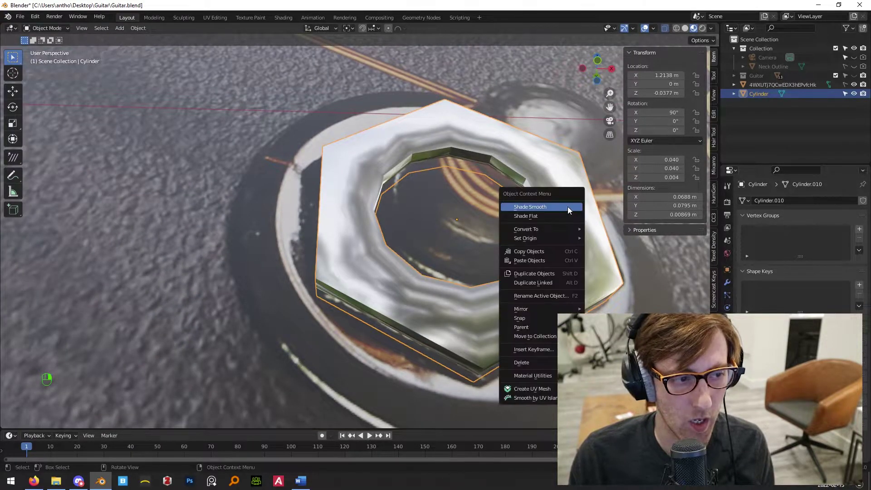
right_click(559, 171)
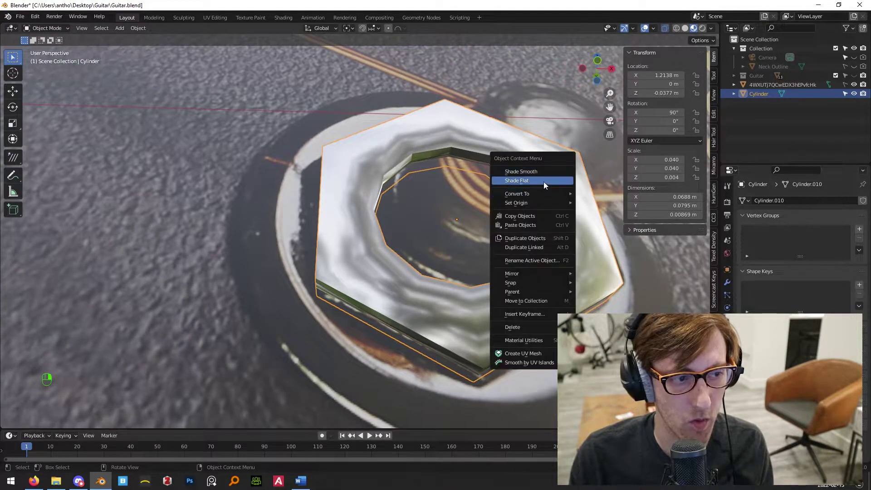
click(544, 181)
middle_drag(543, 281, 506, 291)
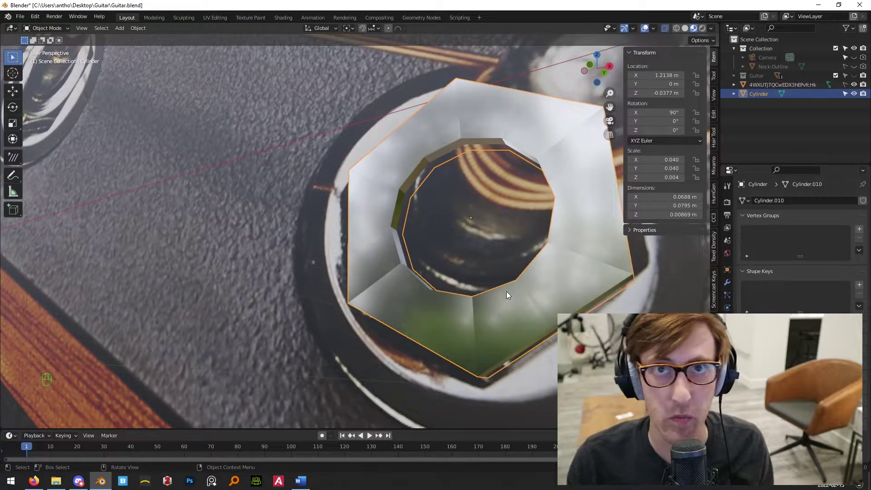
right_click(571, 170)
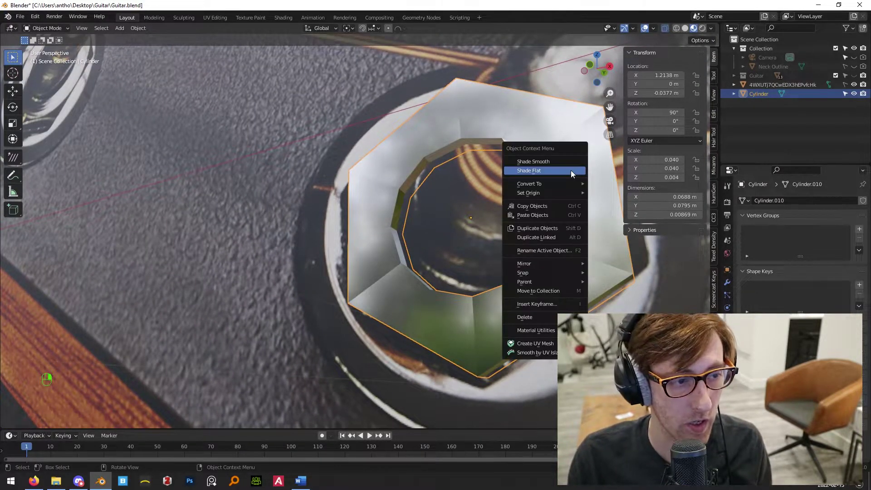
click(554, 161)
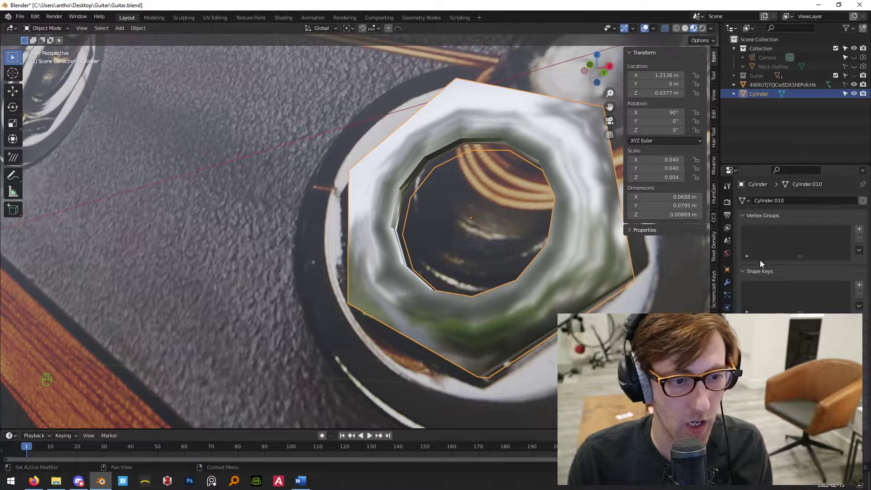
Enable Auto Smooth in the nut's mesh data so its edges shade sharply.
click(728, 211)
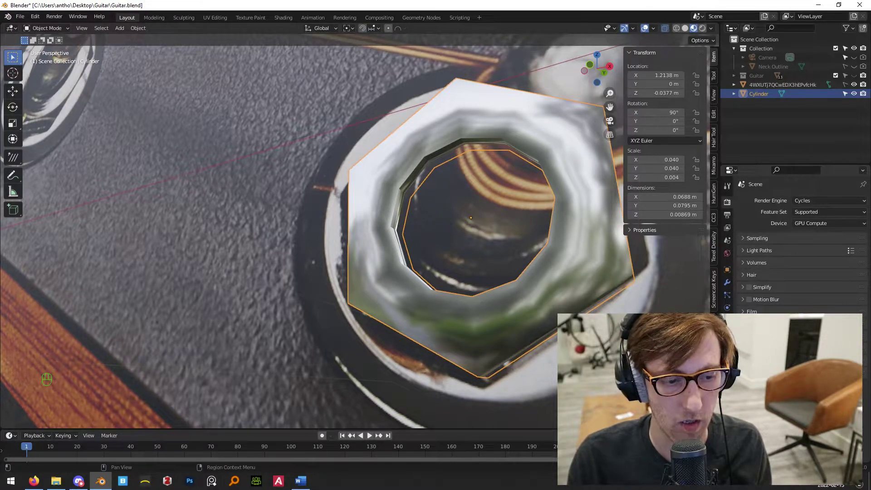
click(728, 334)
click(744, 216)
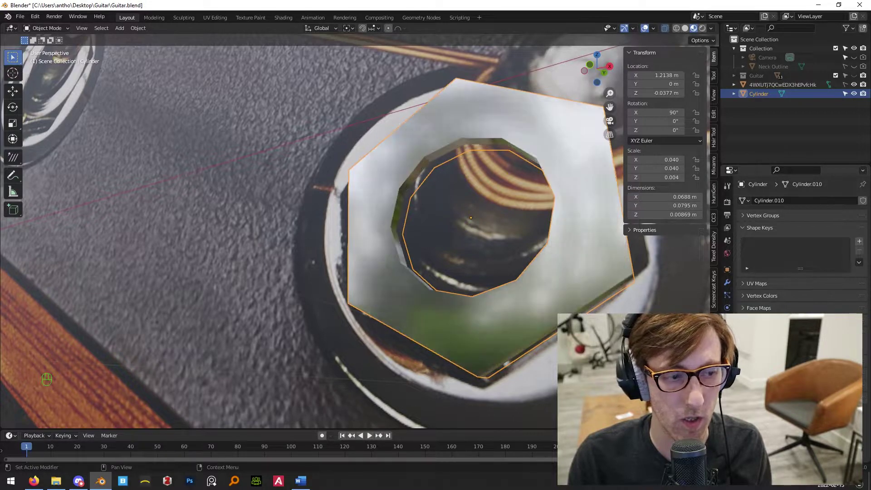
middle_drag(513, 290, 534, 300)
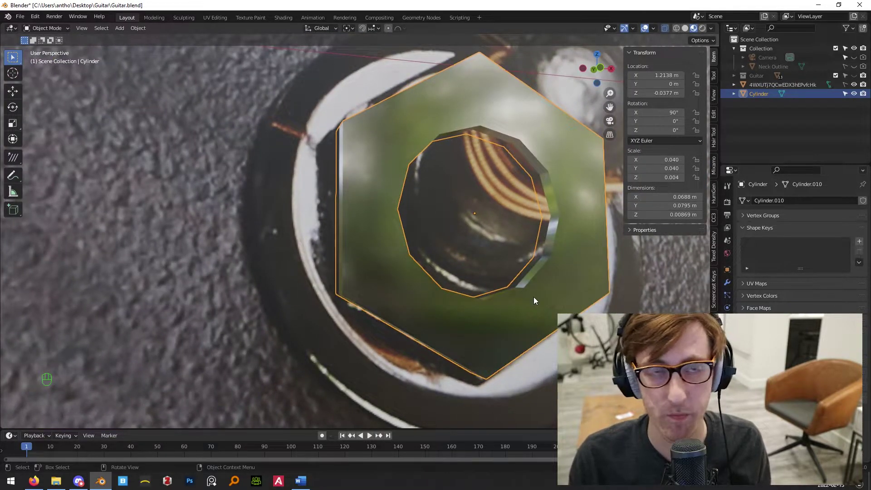
Add a mesh cylinder with 24 vertices as the base for the washer under the nut.
key(KP_1)
scroll(532, 300, down, 8)
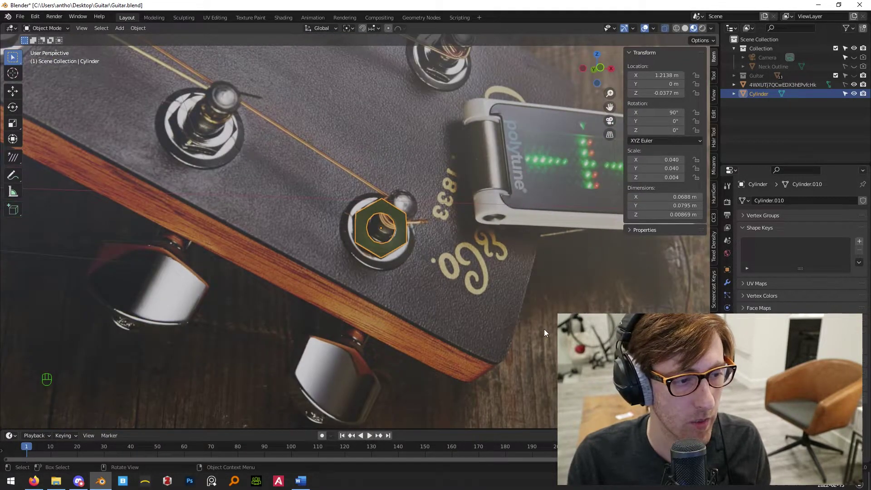
click(458, 207)
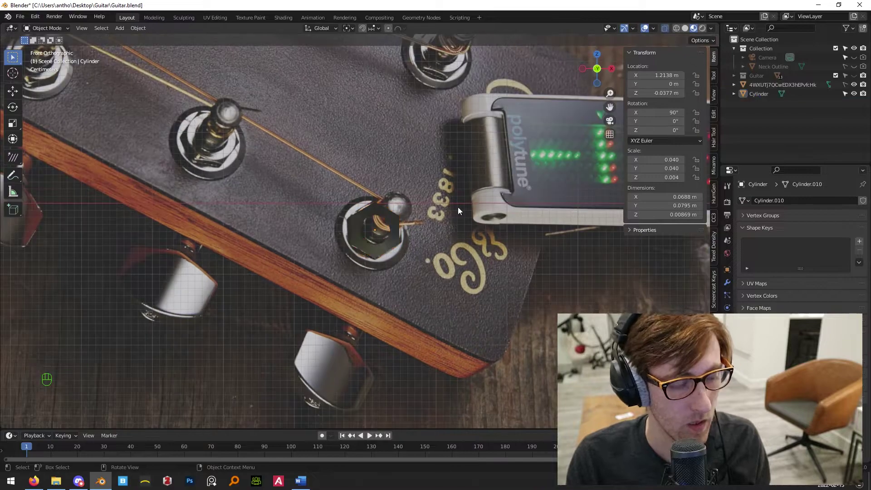
key(shift+a)
mouse_move(458, 207)
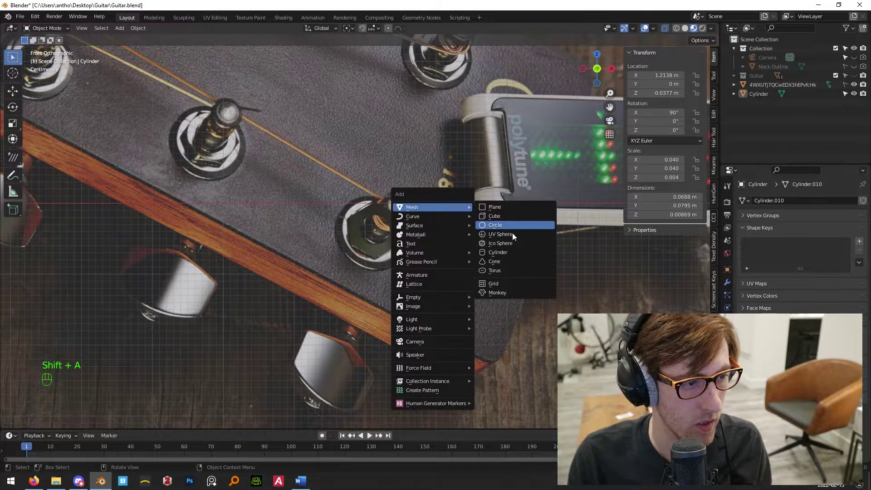
click(508, 253)
scroll(402, 236, down, 9)
click(125, 313)
text(24)
key(Return)
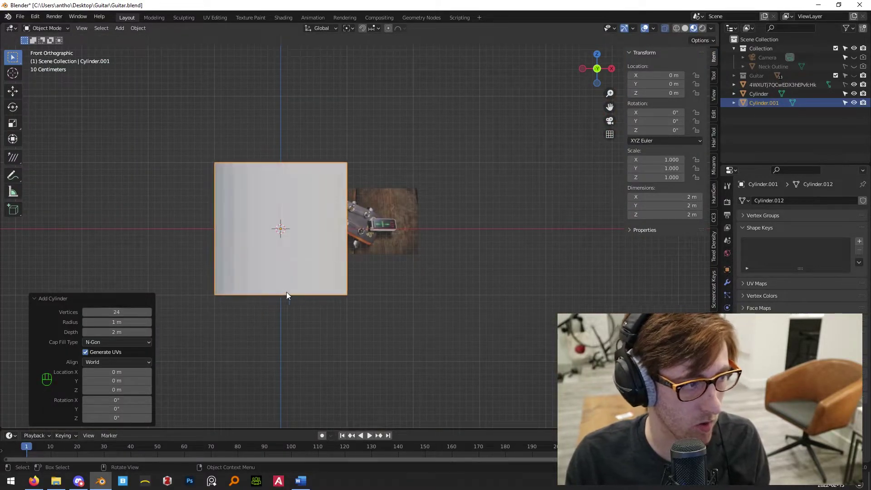
Shade the new 24-sided cylinder smooth.
click(349, 318)
click(304, 274)
right_click(304, 274)
click(300, 270)
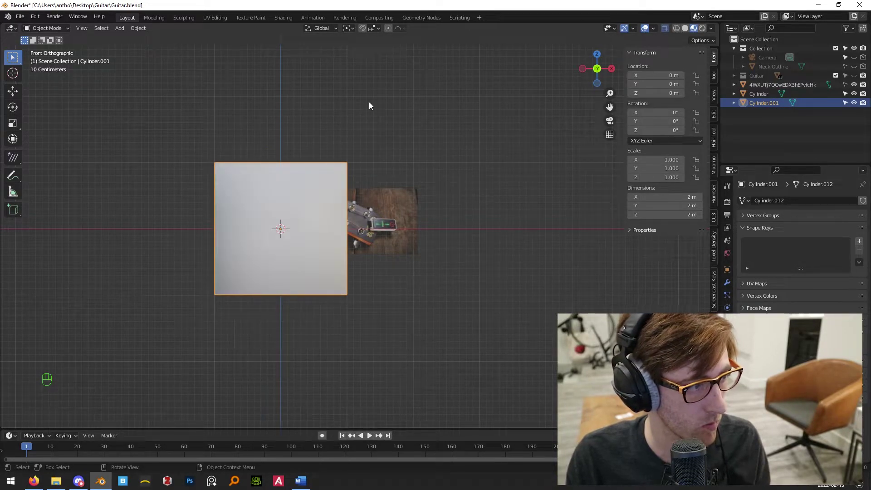
Scale the cylinder down to about 0.058 and rotate it 90° around the X axis.
middle_drag(305, 83, 401, 303)
key(KP_1)
key(s)
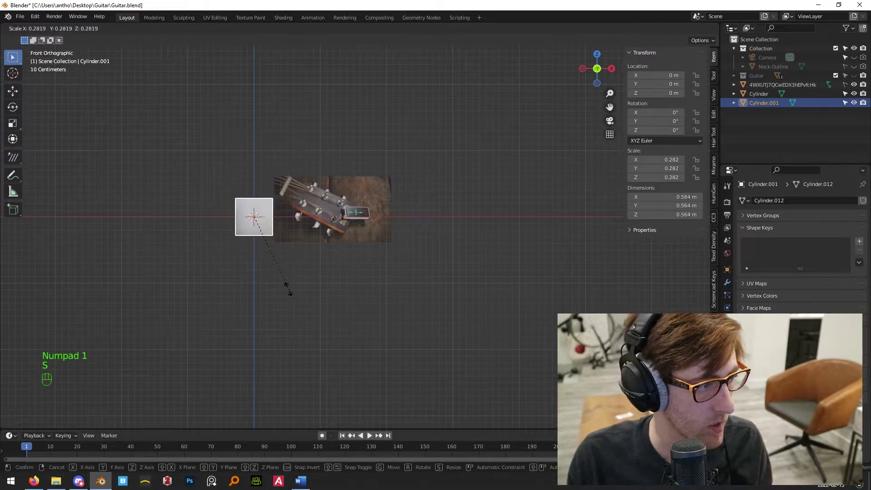
click(260, 235)
key(r)
key(x)
key(9)
key(0)
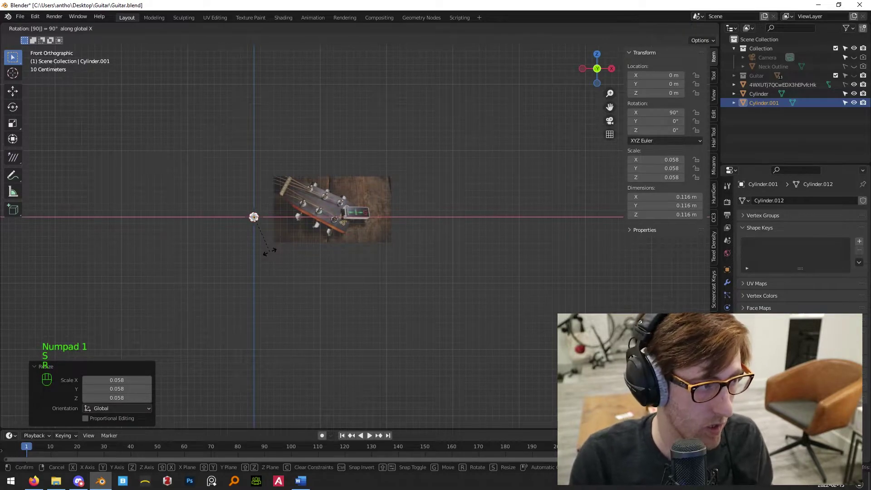
key(Return)
Move the cylinder in front view onto the hexagonal nut, centred over the washer in the reference photo.
scroll(313, 221, up, 6)
scroll(312, 221, up, 1)
key(g)
click(445, 189)
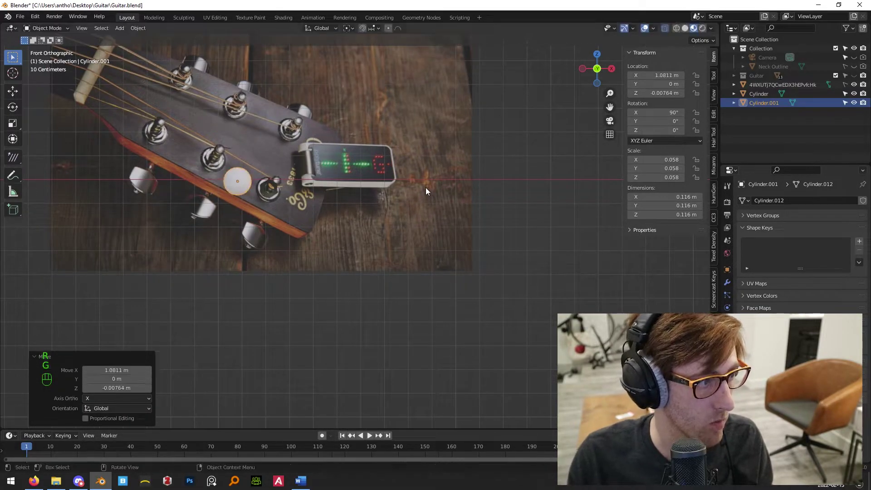
scroll(313, 197, up, 5)
key(g)
click(388, 218)
Flatten the cylinder along Y into a thin disc about 0.0038 m thick.
middle_drag(389, 218, 522, 299)
key(s)
key(y)
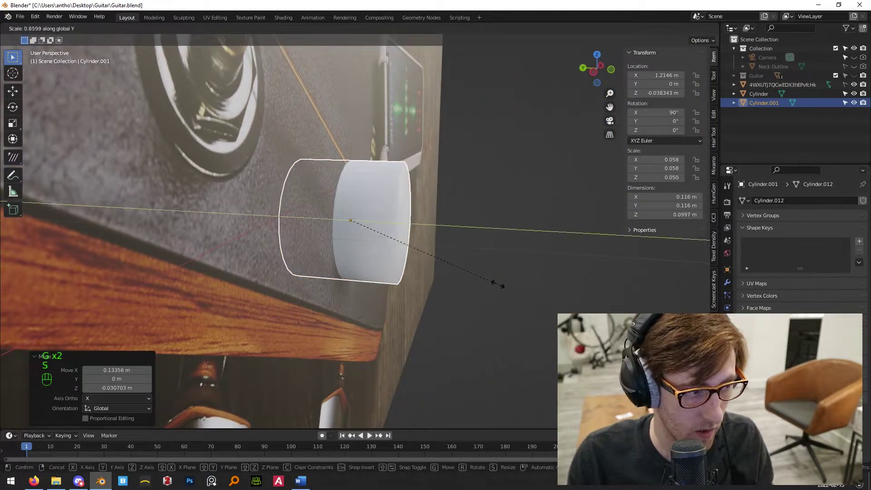
click(535, 312)
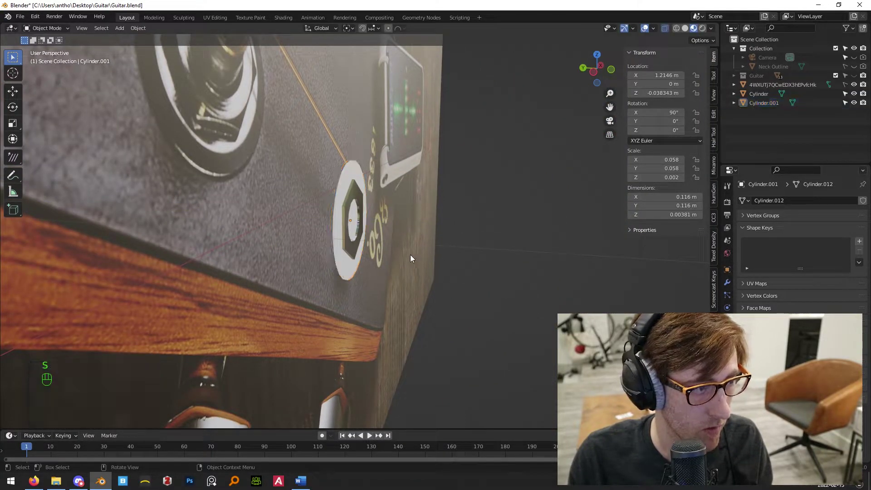
Move the nut and the disc together about 0.0127 m along negative Y, out from the reference photo.
click(346, 246)
shift+click(352, 264)
key(g)
key(y)
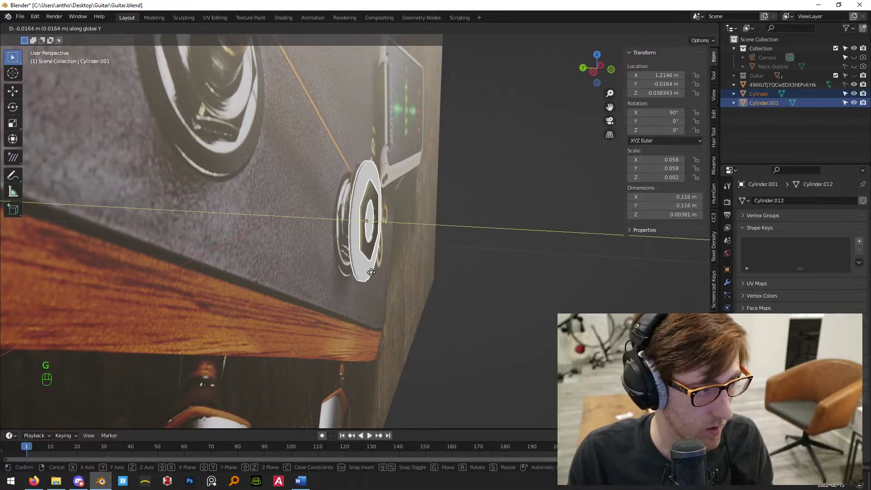
click(368, 271)
Scale only the washer disc slightly, to about 0.115 m in diameter, to match the reference.
click(470, 325)
key(KP_1)
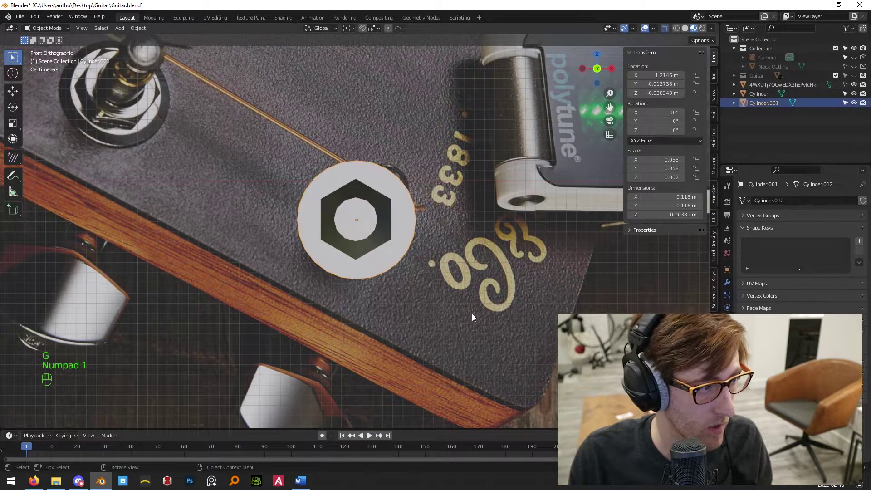
key(s)
click(460, 302)
Thicken the washer mesh along Y by a factor of about 2.145 and move it about 0.0067 m along Y behind the nut.
middle_drag(408, 269, 345, 239)
key(Tab)
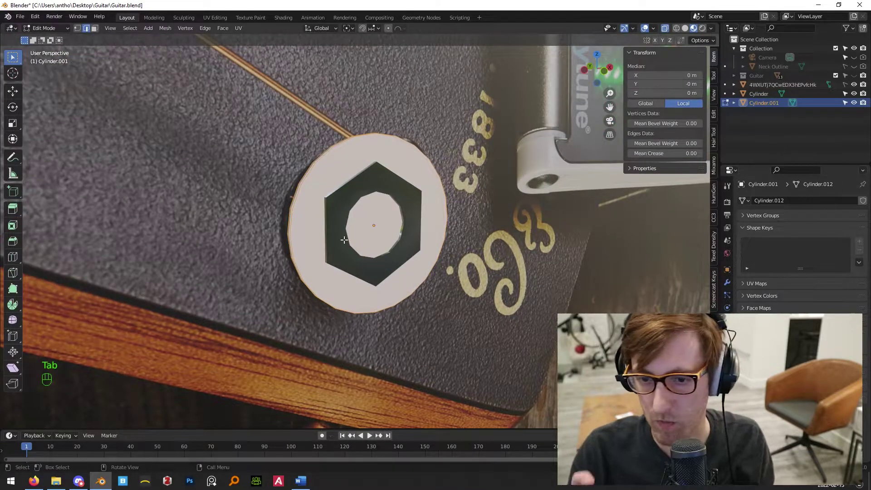
middle_drag(344, 240, 386, 261)
key(s)
key(y)
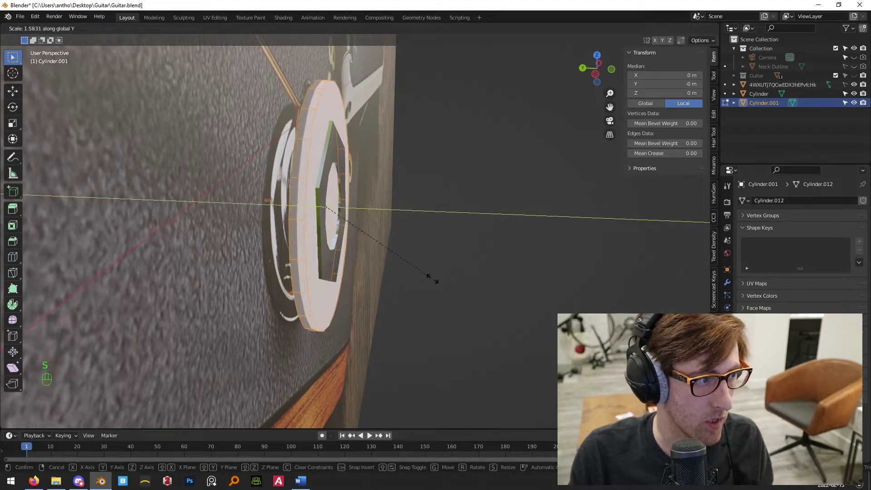
click(478, 292)
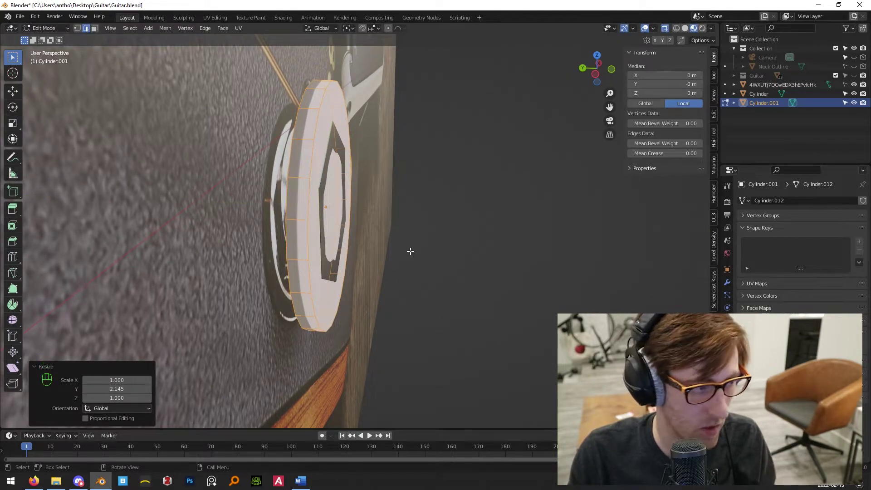
key(g)
key(y)
click(396, 250)
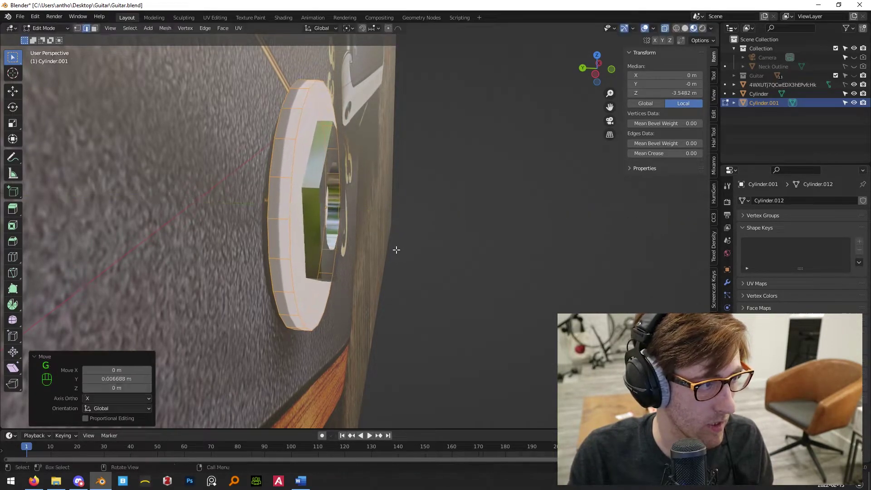
Try to taper the washer by scaling down its front face.
key(KP_1)
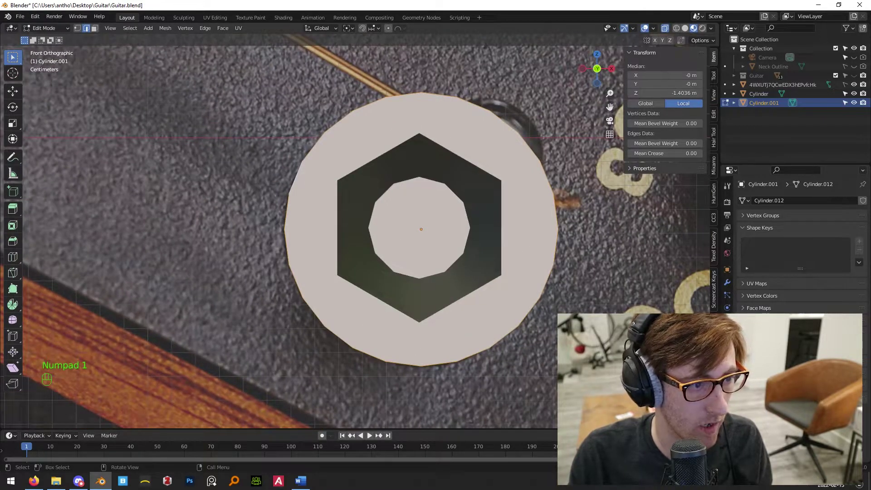
key(s)
click(403, 119)
key(Tab)
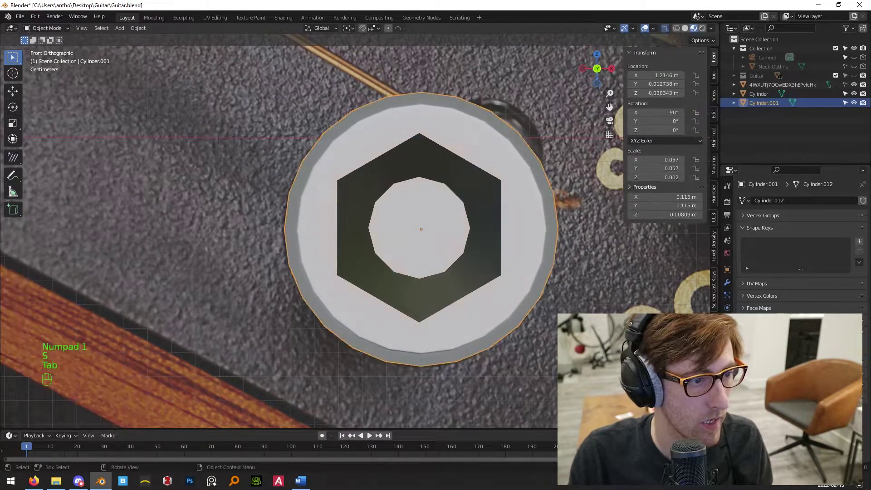
scroll(467, 307, down, 3)
middle_drag(467, 306, 586, 246)
middle_drag(513, 252, 415, 243)
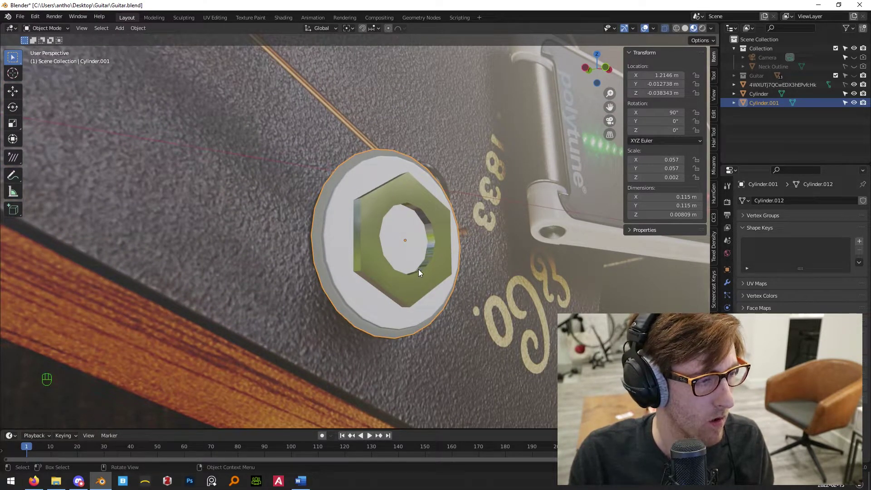
Undo the scaling of the washer's front face.
key(ctrl+z)
key(ctrl+z)
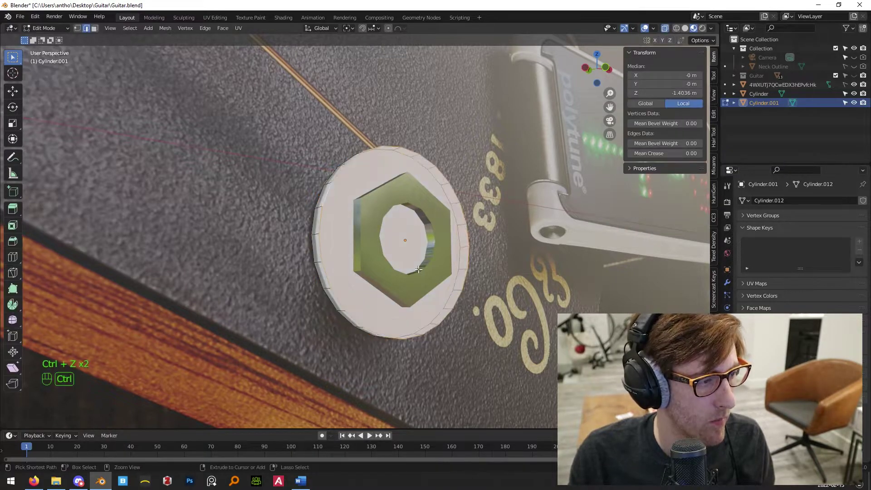
key(Tab)
key(KP_1)
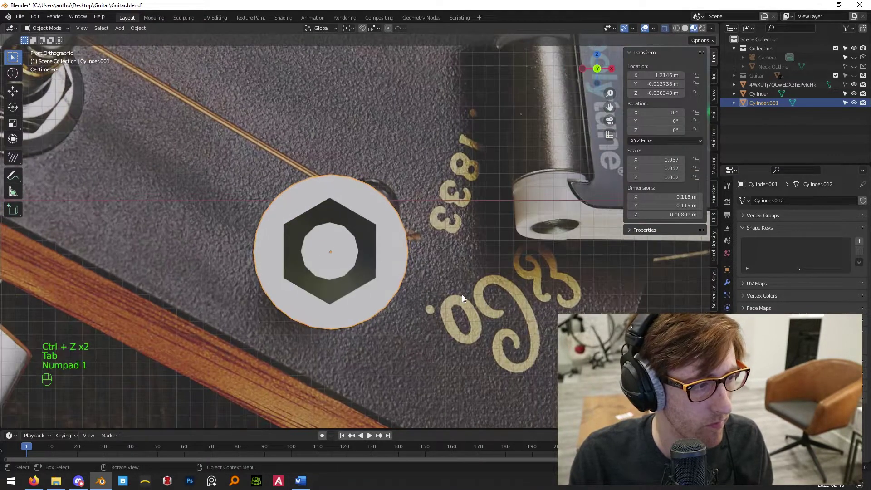
Inset the washer's front and rear faces by about 0.399 m and delete the inner faces to open a hole.
key(Tab)
middle_drag(331, 279, 359, 272)
scroll(358, 271, up, 3)
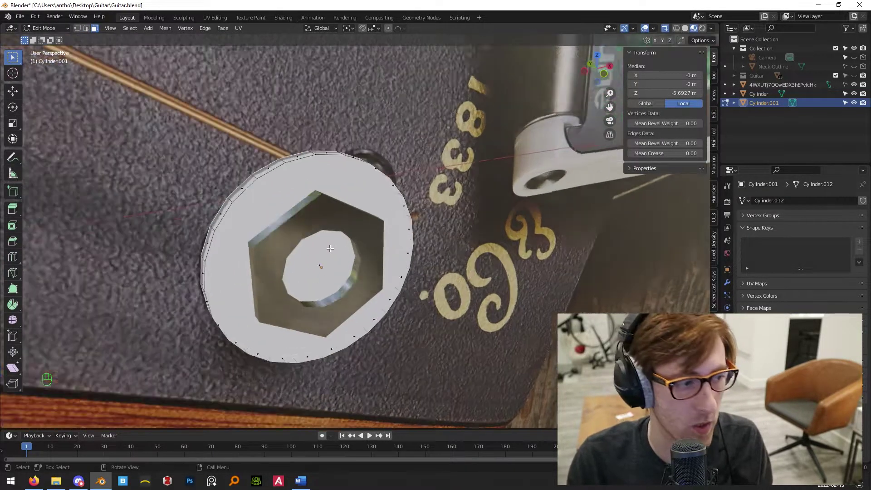
shift+click(317, 280)
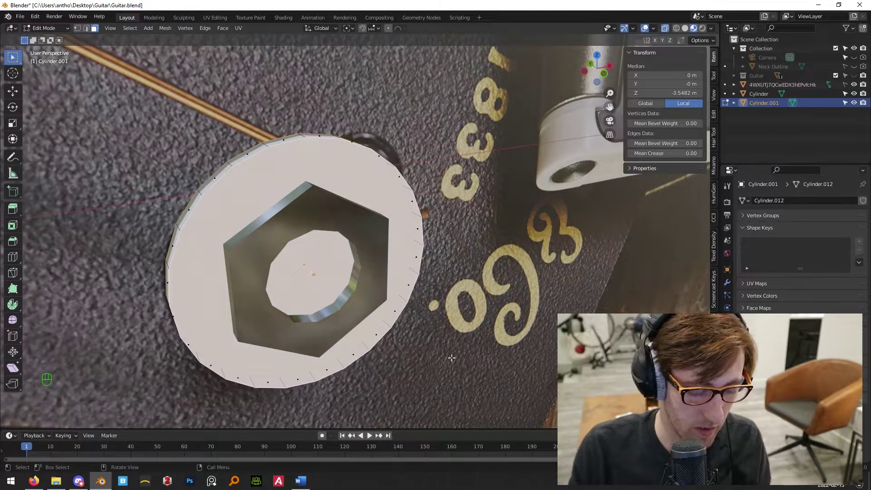
key(i)
click(417, 339)
key(x)
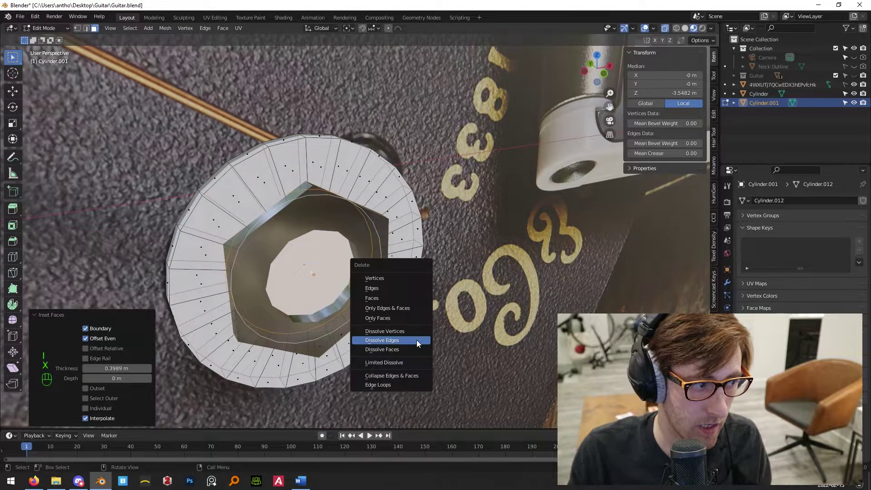
click(386, 298)
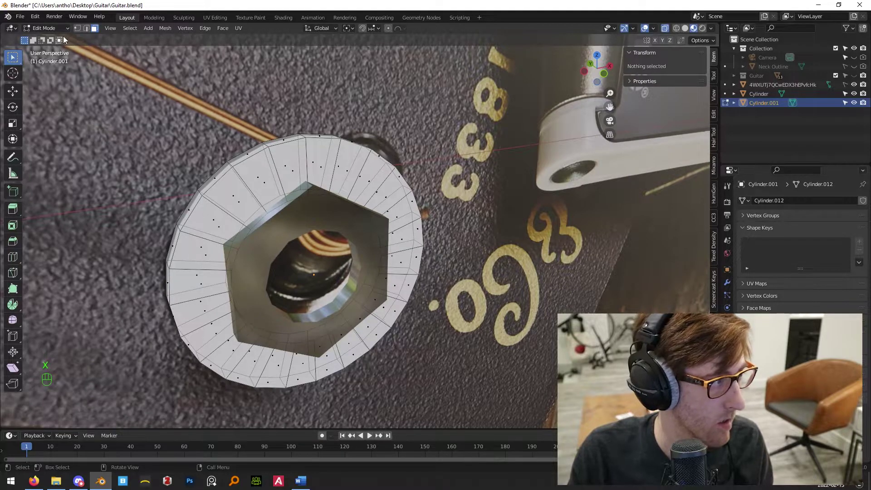
Bridge the washer's front and rear inner edge loops to close the wall of its hole.
scroll(339, 279, up, 2)
alt+shift+click(378, 294)
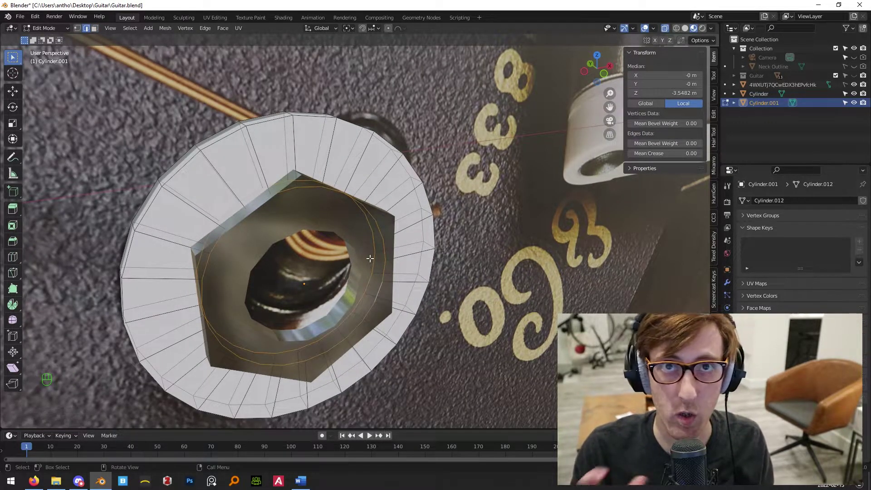
key(space)
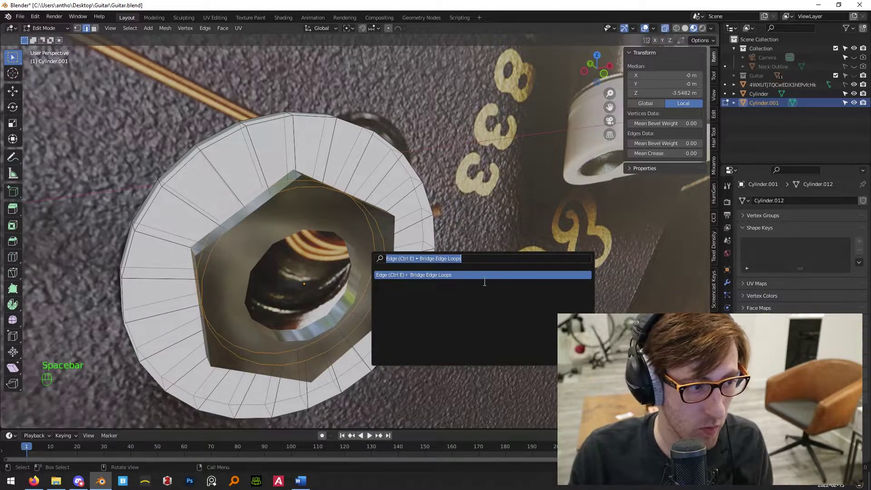
click(485, 275)
key(Tab)
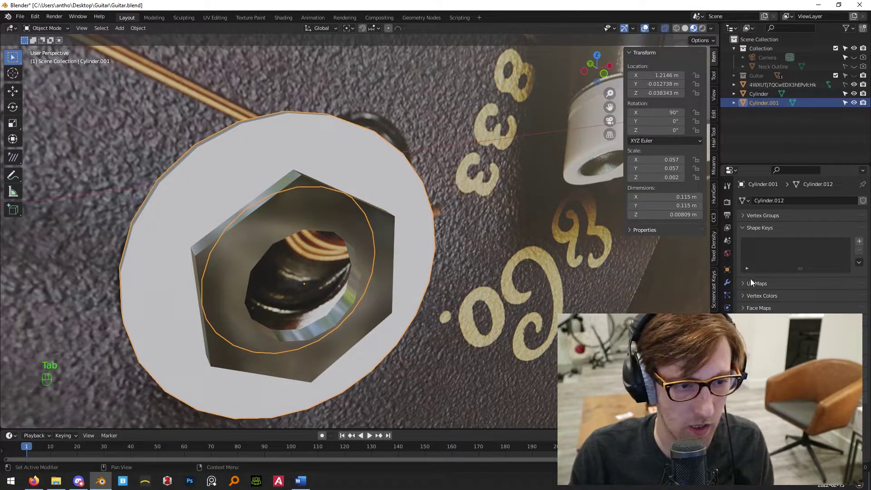
Shade the washer smooth and assign it the existing Strap Pin material.
right_click(420, 181)
click(419, 182)
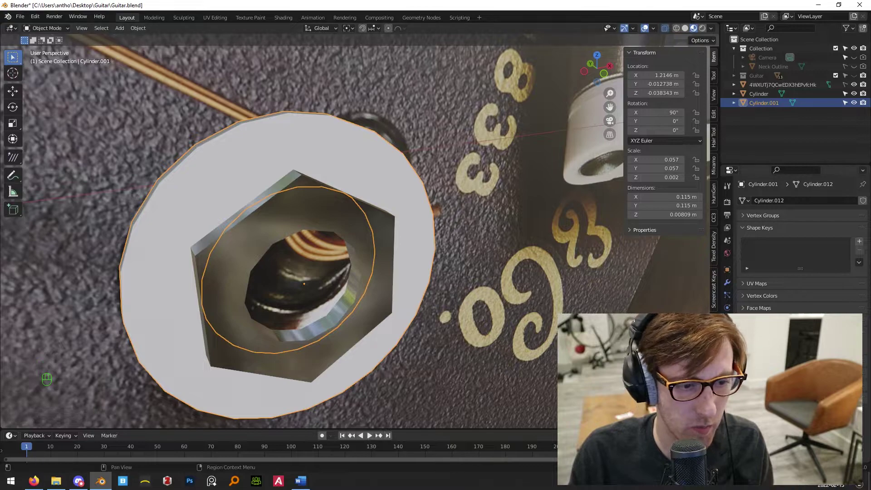
click(728, 346)
click(743, 239)
scroll(764, 260, down, 10)
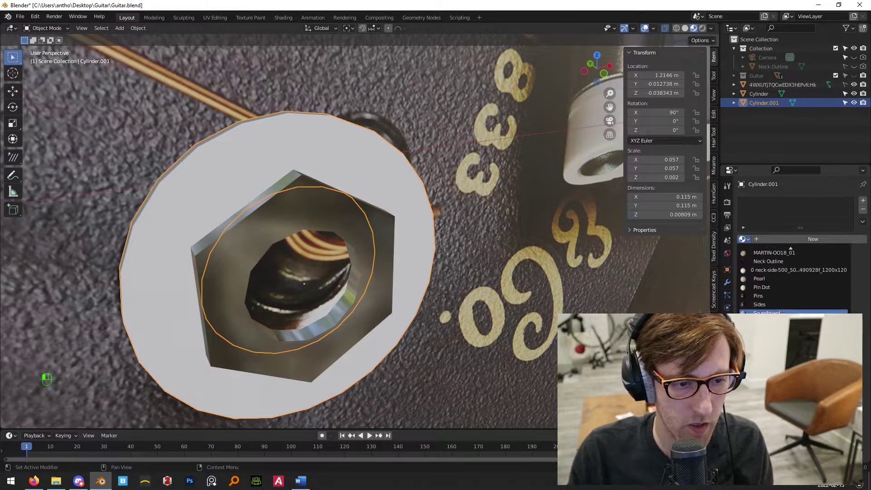
click(765, 322)
key(KP_1)
shift+middle_drag(396, 229, 429, 245)
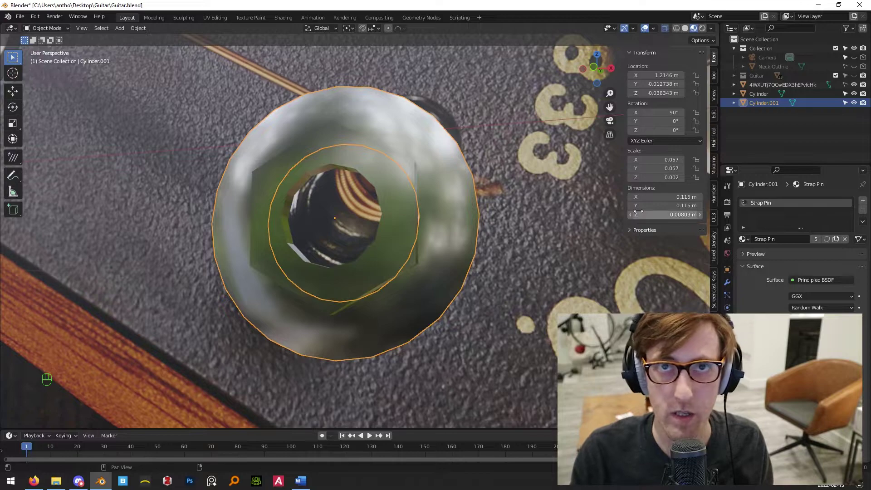
middle_drag(606, 239, 473, 244)
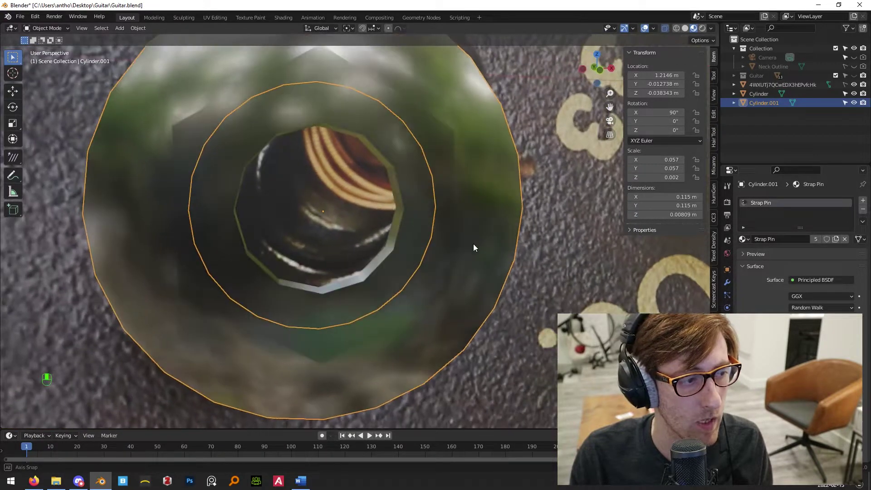
Taper the washer by scaling its front outer edge loop to about 0.80.
key(KP_1)
key(Tab)
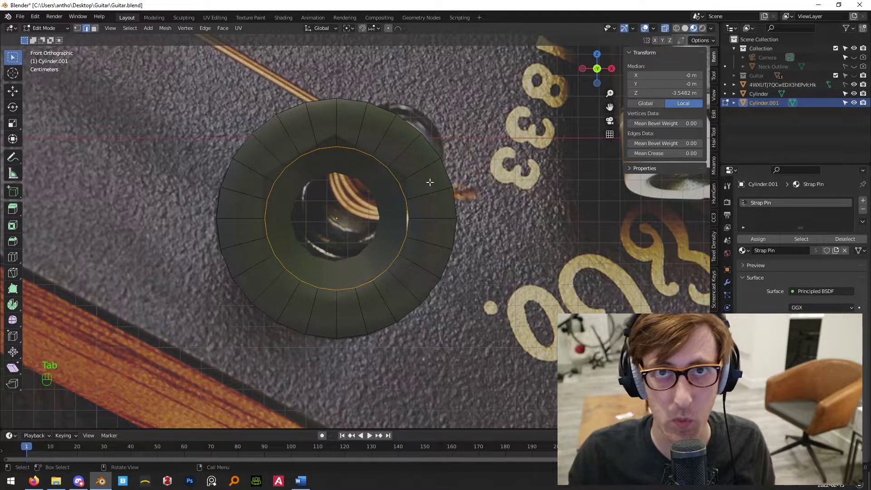
middle_drag(431, 182, 204, 127)
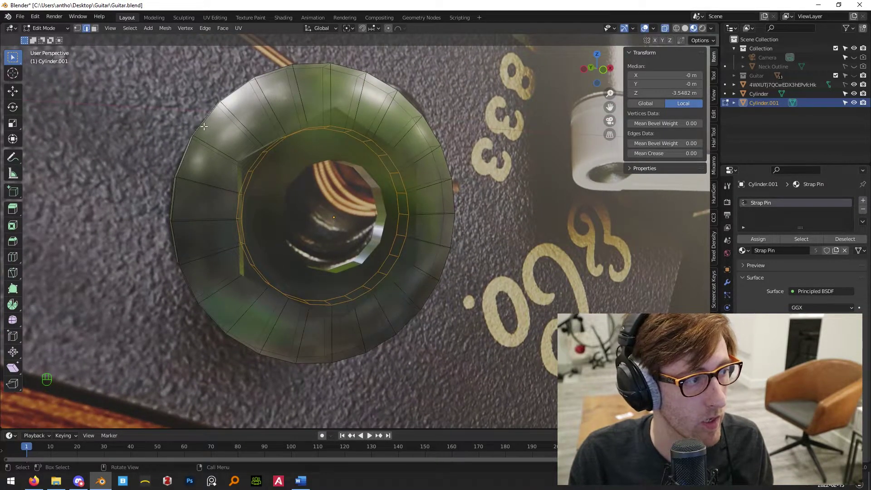
alt+click(185, 165)
middle_drag(185, 165, 454, 281)
key(s)
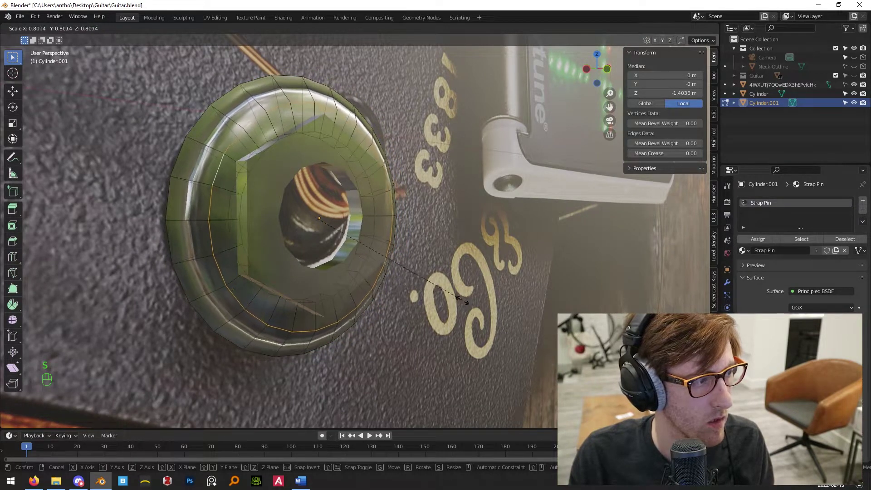
click(466, 302)
Add two supporting edge loops around the washer near its outer rim.
middle_drag(466, 302, 289, 226)
key(KP_Decimal)
key(ctrl+r)
click(280, 224)
click(281, 224)
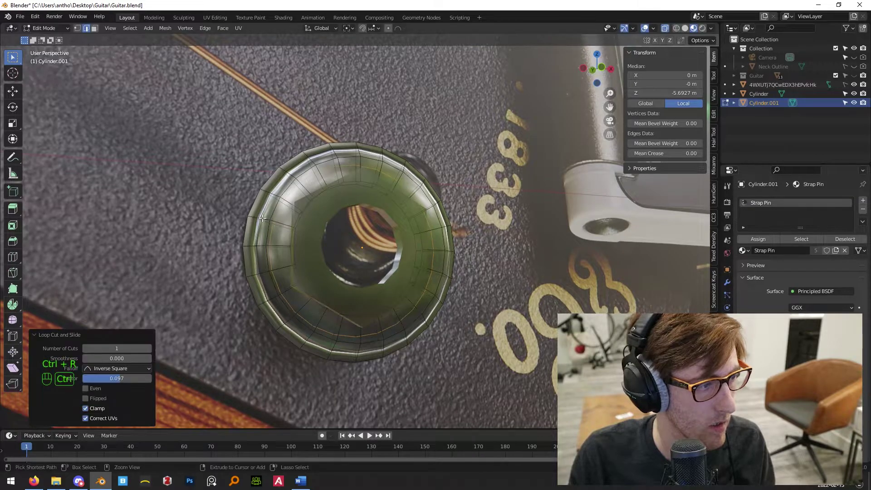
key(ctrl+r)
click(263, 218)
click(270, 221)
key(Tab)
Scale the whole washer down to about 0.88 to match the reference photo.
middle_drag(307, 287, 318, 234)
key(KP_1)
middle_drag(326, 278, 388, 282)
key(KP_1)
scroll(454, 300, up, 2)
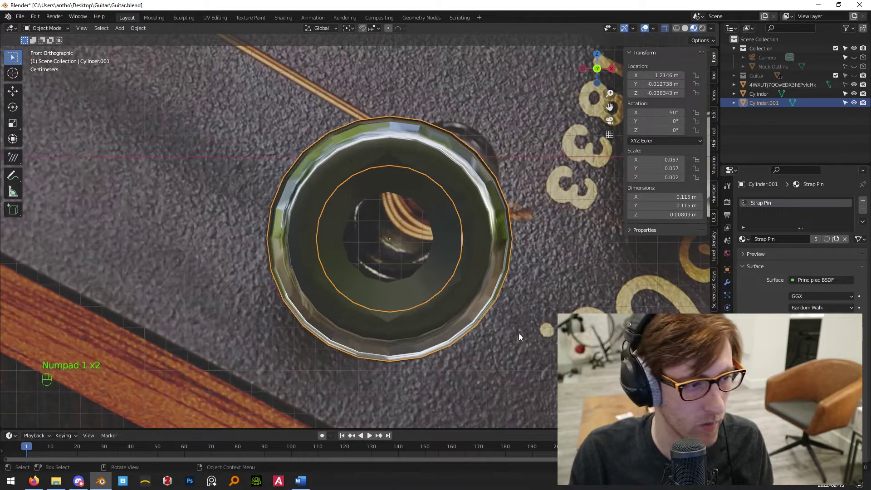
key(s)
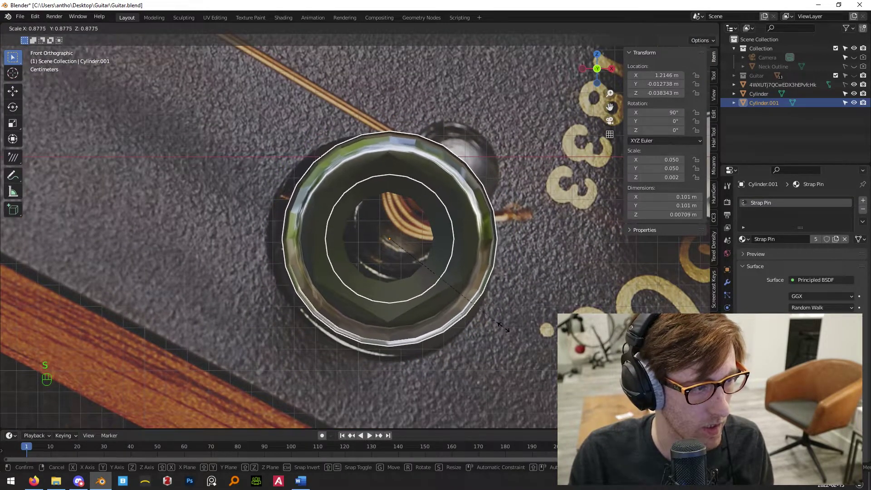
click(504, 328)
Move the hexagonal nut along Y so it sits against the washer's front face.
middle_drag(504, 327, 301, 254)
right_click(296, 257)
click(728, 334)
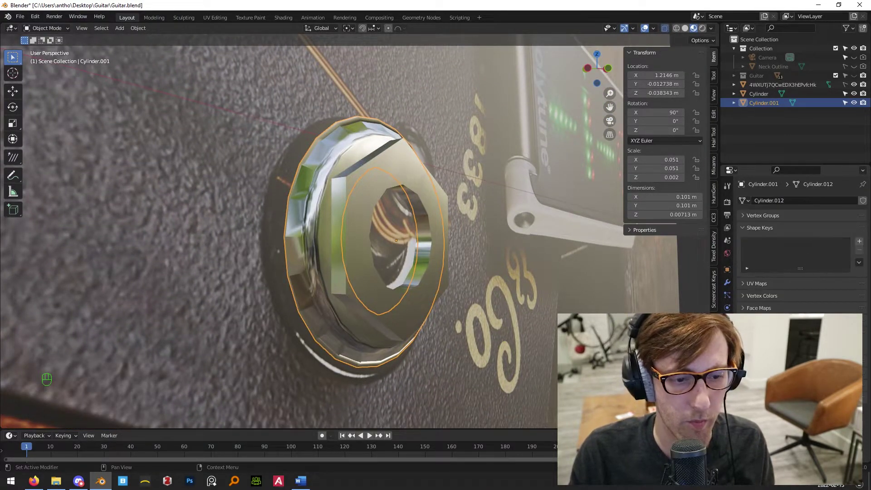
middle_drag(502, 278, 441, 273)
click(421, 258)
key(g)
key(y)
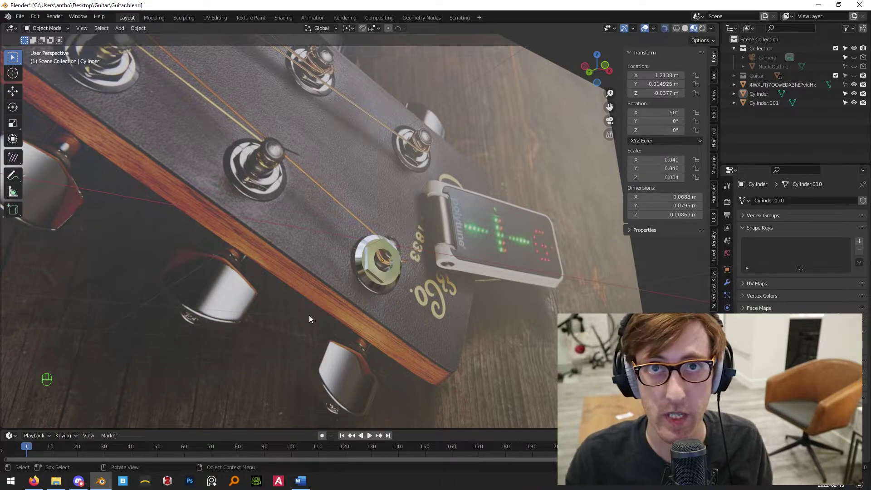
Add a 24-vertex cylinder for the tuning peg's post and shade it smooth.
key(KP_1)
key(shift+a)
mouse_move(371, 246)
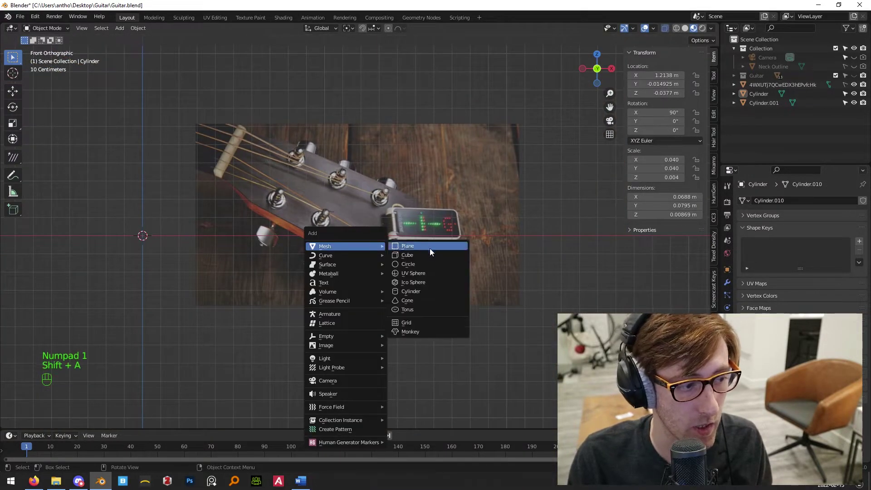
click(403, 292)
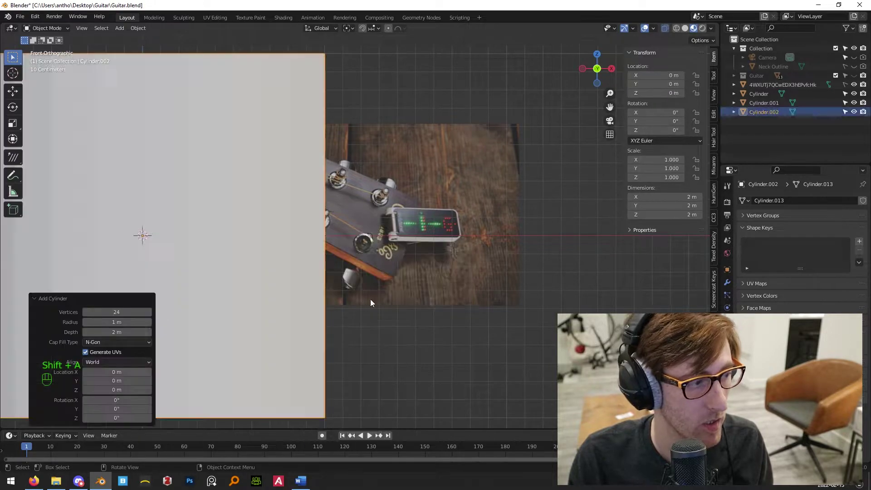
scroll(367, 325, down, 3)
right_click(298, 269)
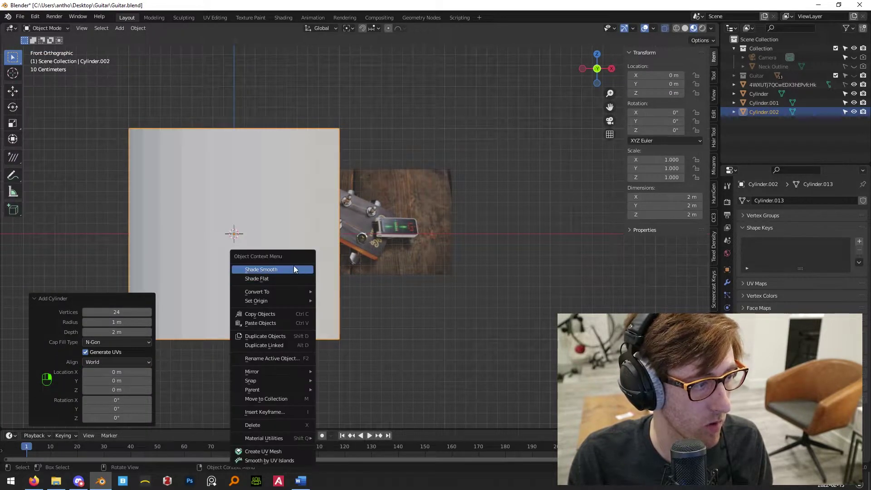
click(294, 269)
Scale the new cylinder to 0.050 and move it over the nut on the headstock.
key(s)
click(236, 247)
key(g)
key(x)
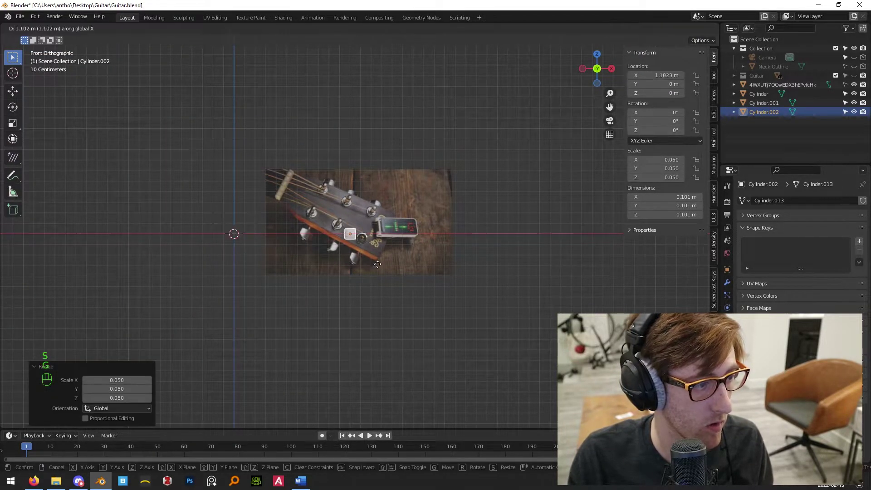
click(375, 267)
scroll(379, 277, up, 5)
key(g)
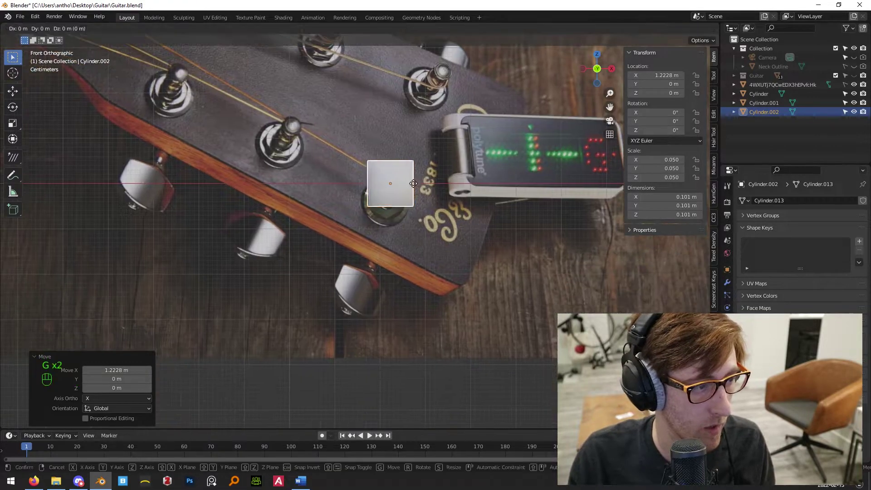
click(409, 199)
Rotate the cylinder 90° about X, centre it on the nut's hole, and scale it by 0.381.
key(r)
key(x)
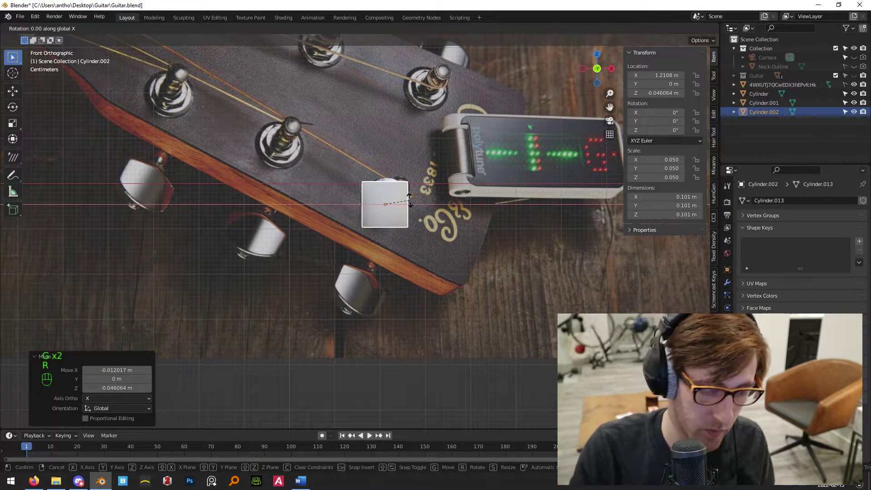
click(410, 200)
scroll(410, 272, up, 4)
key(g)
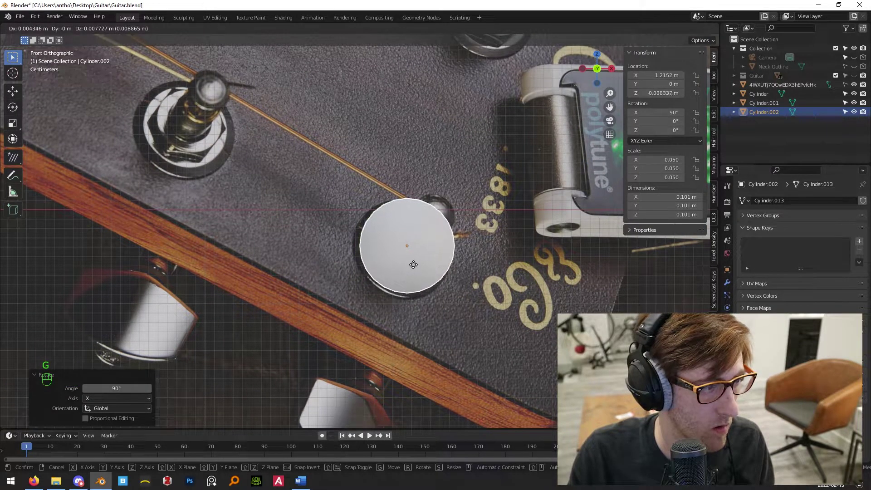
click(413, 265)
key(s)
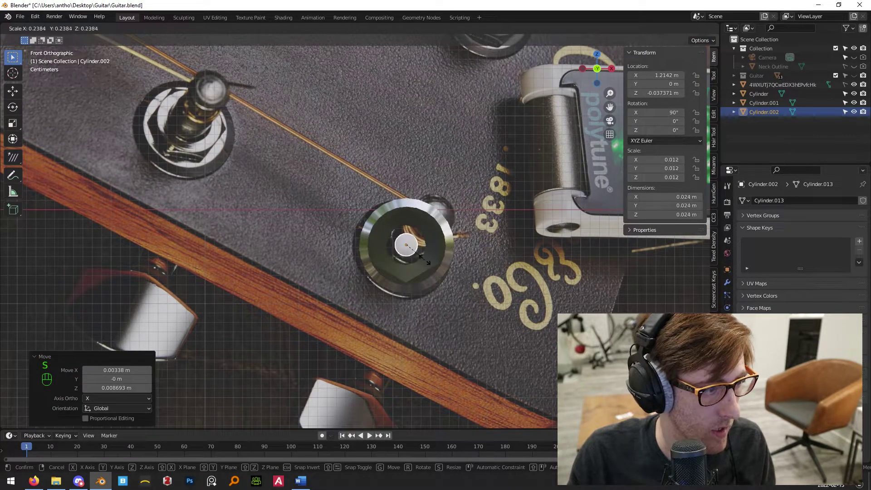
click(440, 261)
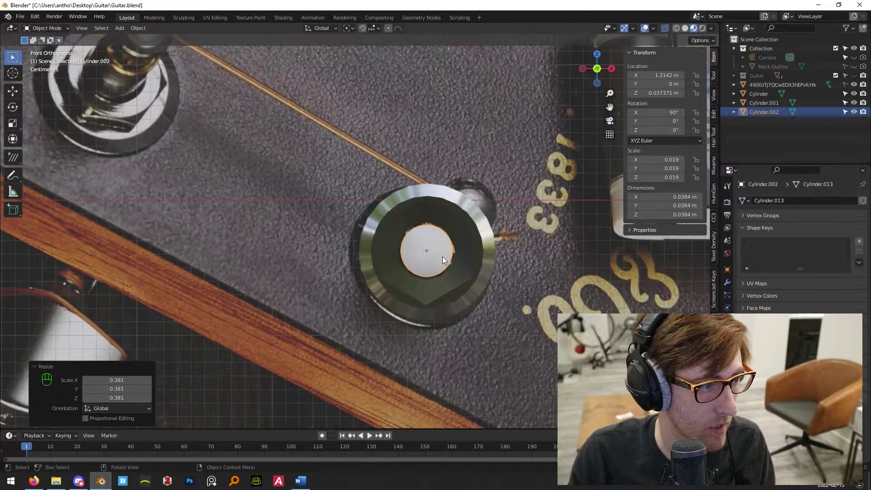
Move the post about -0.011 m along Y and stretch it along Y by a factor of about 3.053.
key(KP_3)
key(g)
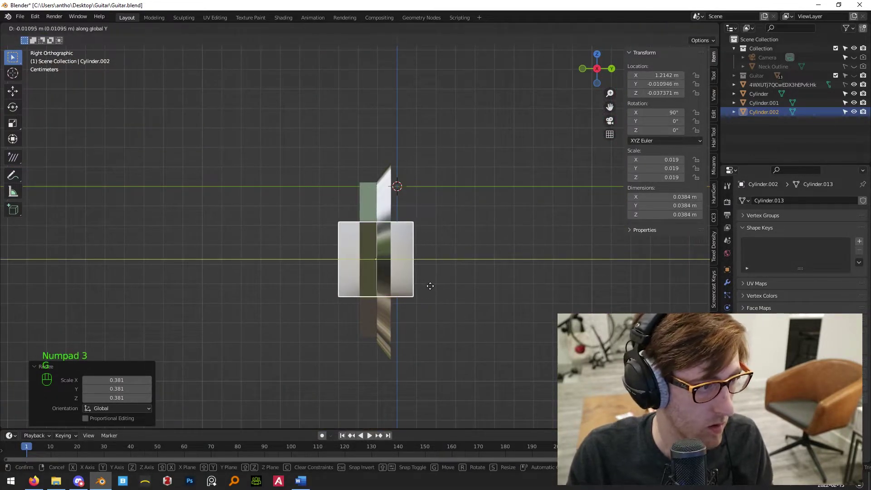
click(424, 287)
key(s)
key(y)
click(554, 296)
Cut edge loops across the protruding part of the post, with a pair of cuts in its middle section.
middle_drag(555, 295, 491, 312)
scroll(500, 282, down, 4)
scroll(374, 267, up, 6)
shift+middle_drag(500, 281, 429, 265)
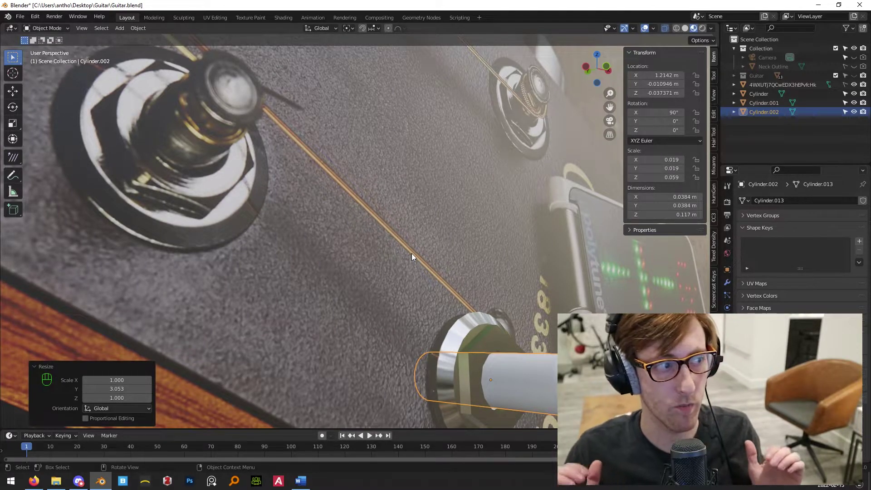
key(Tab)
middle_drag(414, 254, 480, 207)
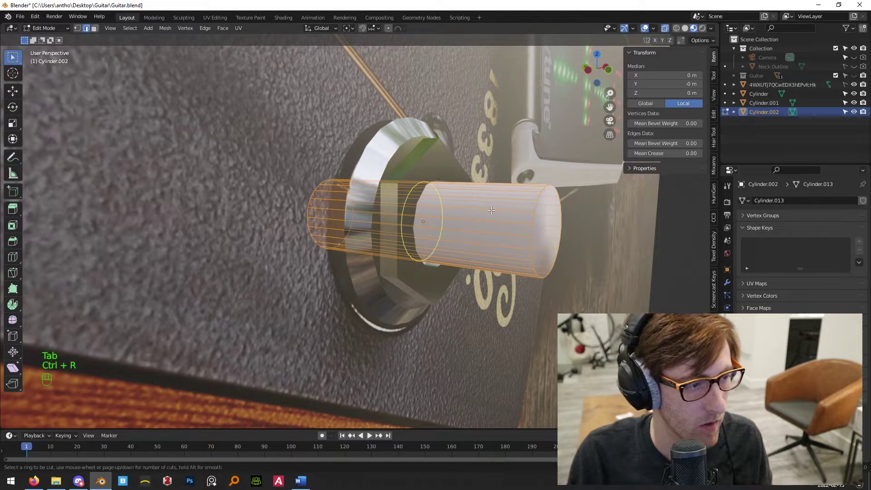
click(491, 211)
click(526, 214)
click(513, 221)
middle_drag(513, 222, 474, 202)
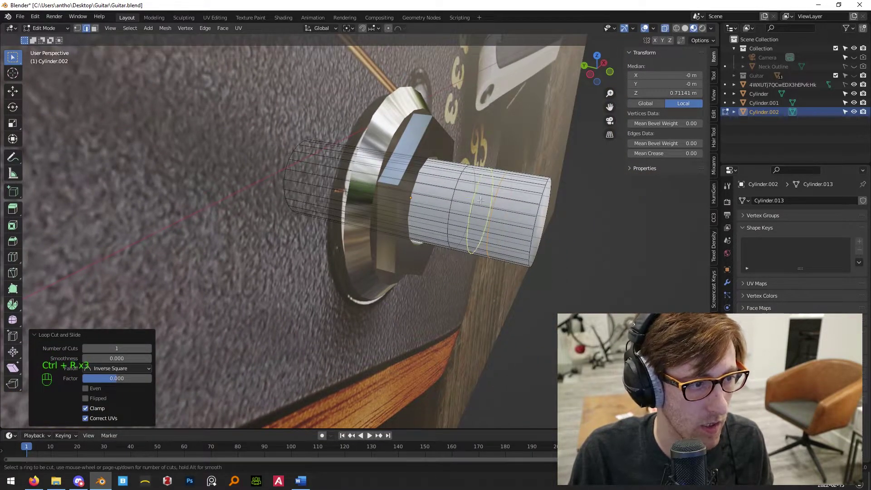
Scale the post's middle pair of edge loops to about 0.65 to pinch a narrow waist.
key(s)
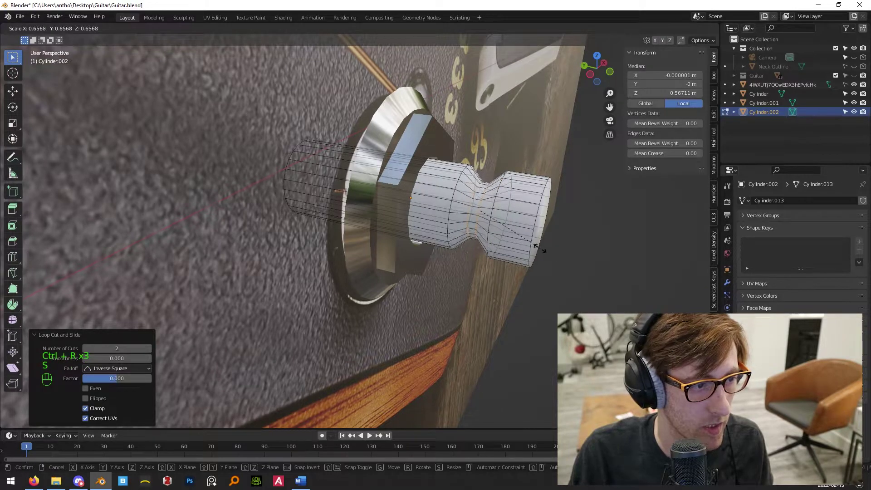
click(533, 247)
middle_drag(534, 246, 422, 273)
key(Tab)
key(Tab)
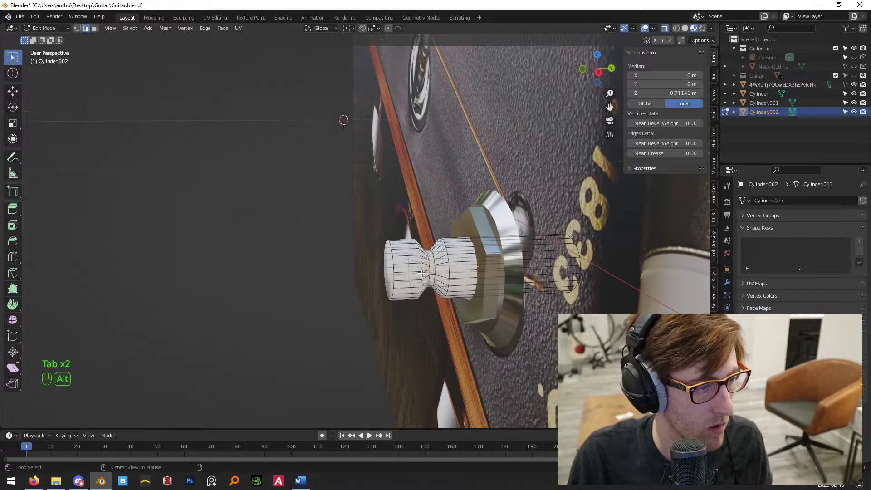
Slide the edge loops on either side of the post's waist, the outer one by a factor of about -0.220.
key(g)
key(g)
click(444, 271)
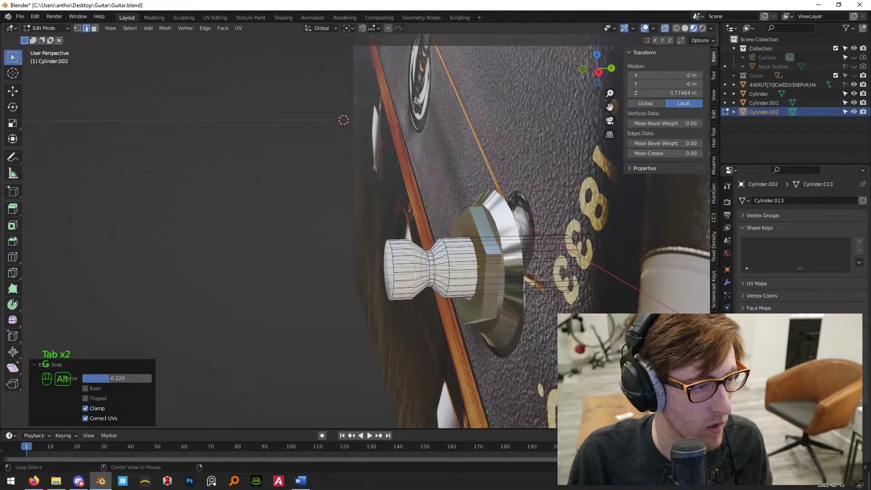
key(g)
key(g)
click(456, 271)
Inset the post's end face by about 0.24 m and move it about -0.0036 m along Y to bevel the tip.
mouse_move(432, 294)
middle_down()
mouse_move(407, 286)
mouse_move(427, 286)
middle_up()
alt+click(406, 274)
key(i)
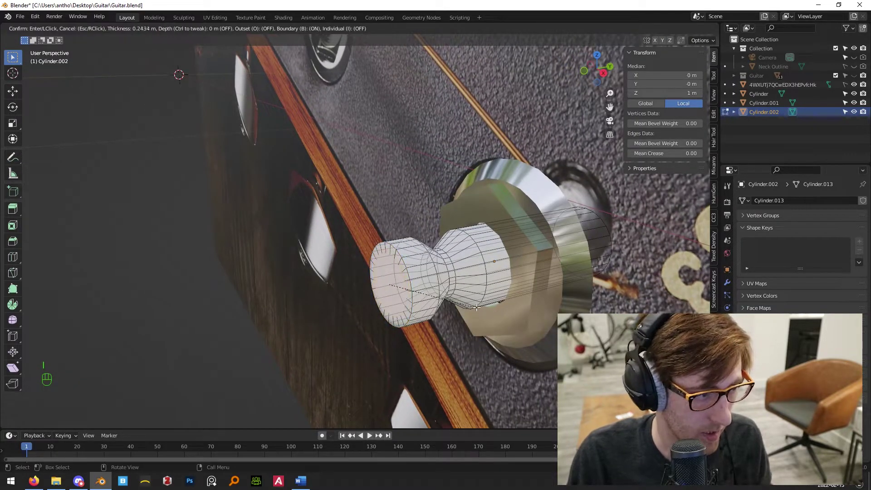
click(470, 305)
key(g)
key(y)
click(489, 322)
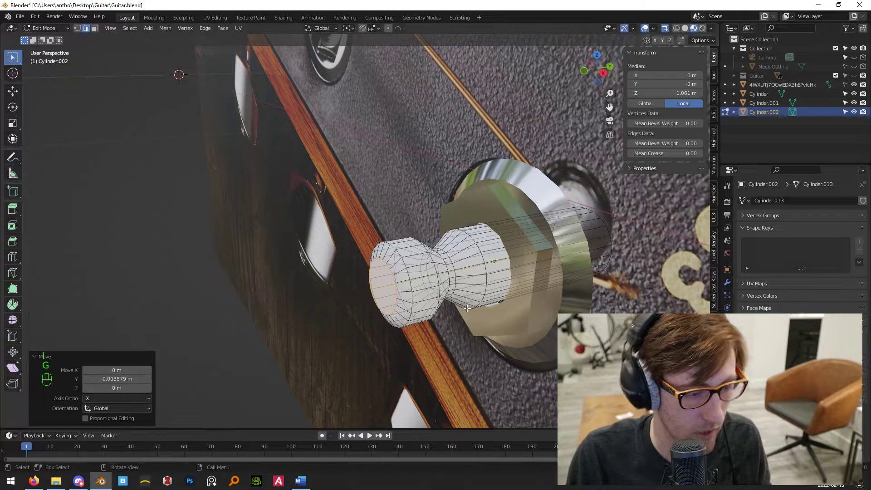
Finish editing the post's mesh and assign the existing Strap Pin material to it.
key(Tab)
middle_drag(345, 291, 493, 306)
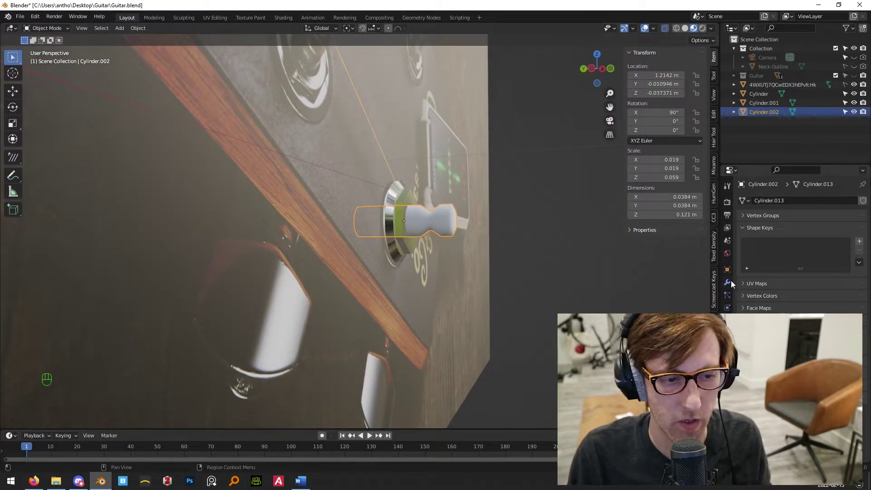
click(728, 345)
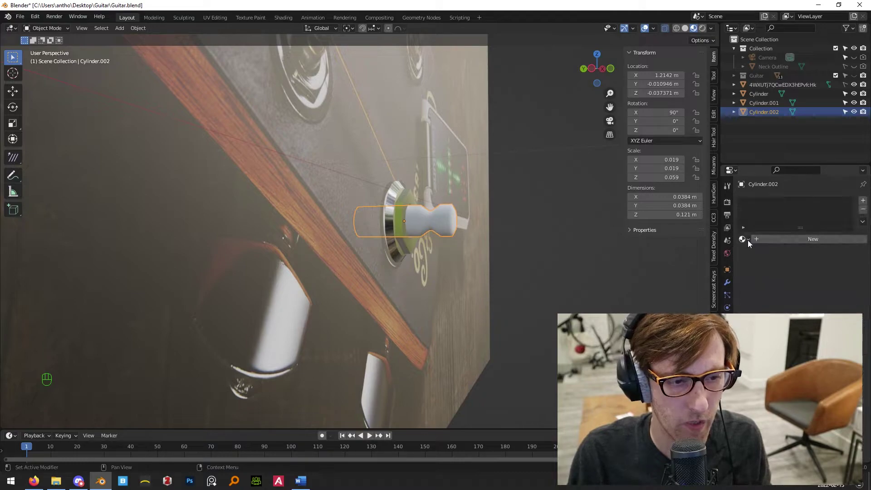
click(745, 239)
scroll(772, 310, down, 3)
click(771, 322)
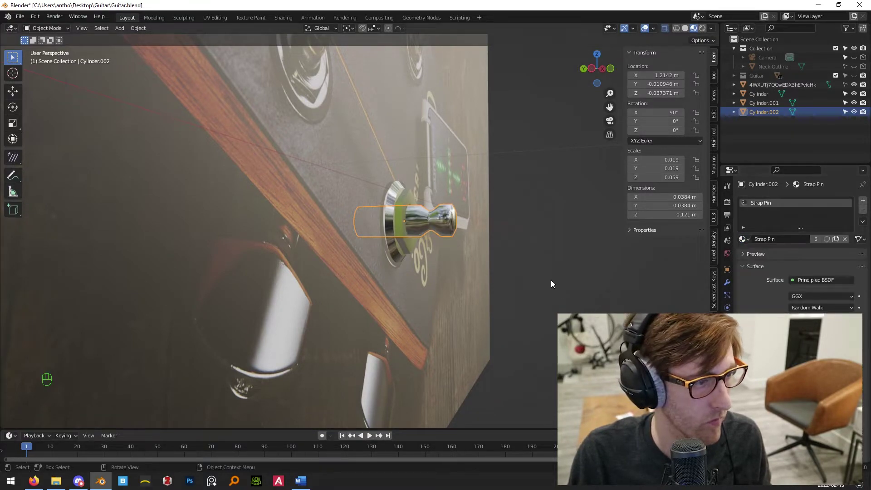
Scale the post by 0.957, shade it smooth and deselect it.
key(KP_3)
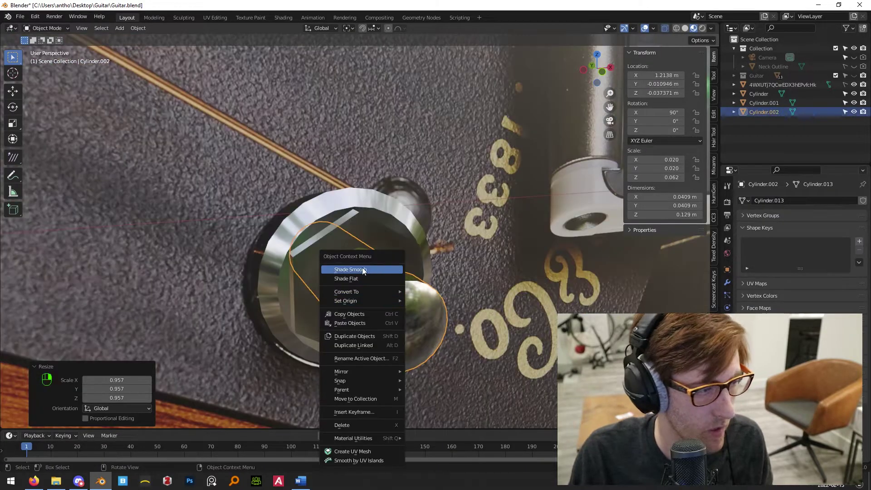
middle_drag(362, 268, 470, 326)
scroll(470, 324, down, 5)
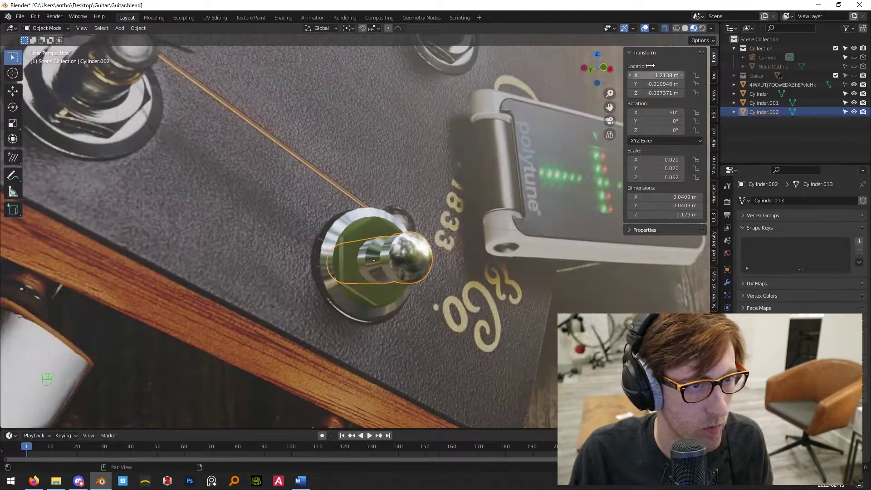
click(480, 174)
Hide the headstock reference photo and display the tuning peg parts with rendered shading.
scroll(490, 249, down, 7)
scroll(491, 256, down, 3)
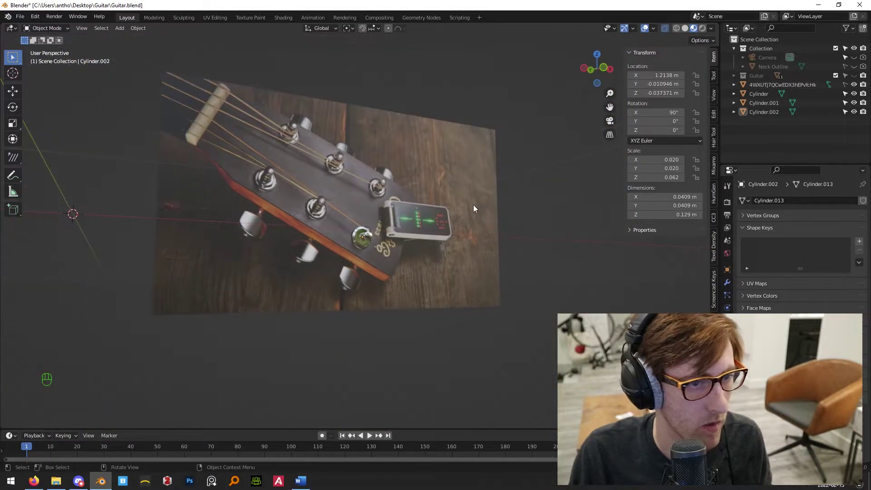
click(854, 84)
scroll(336, 238, up, 3)
middle_drag(336, 238, 463, 236)
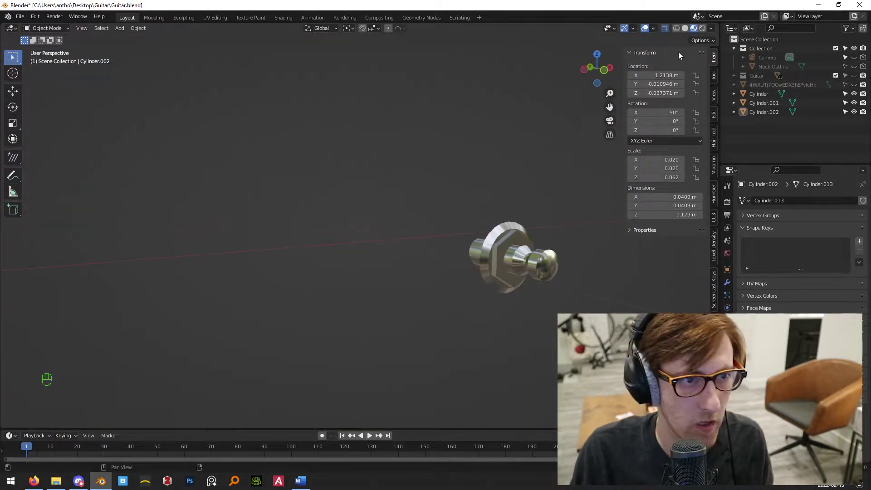
click(703, 29)
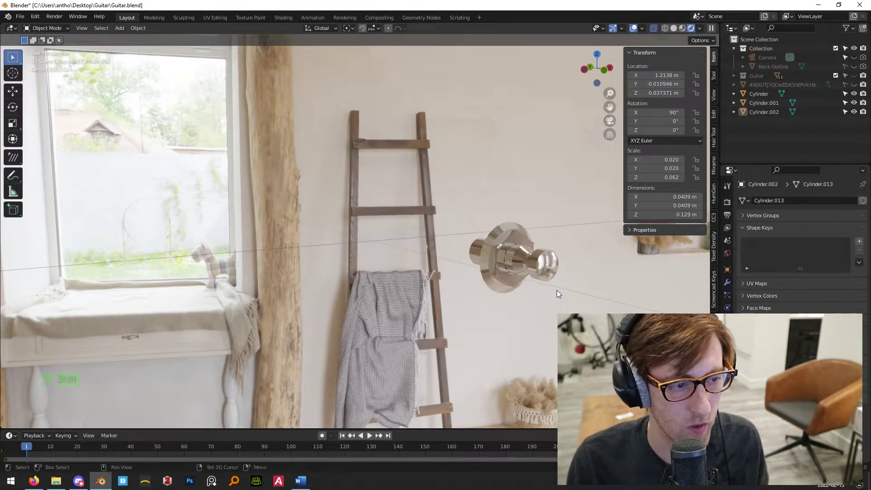
Examine the rendered post, nut and washer up close from the front, and select the hexagonal nut.
shift+middle_drag(557, 290, 442, 290)
scroll(447, 277, up, 4)
scroll(444, 251, up, 2)
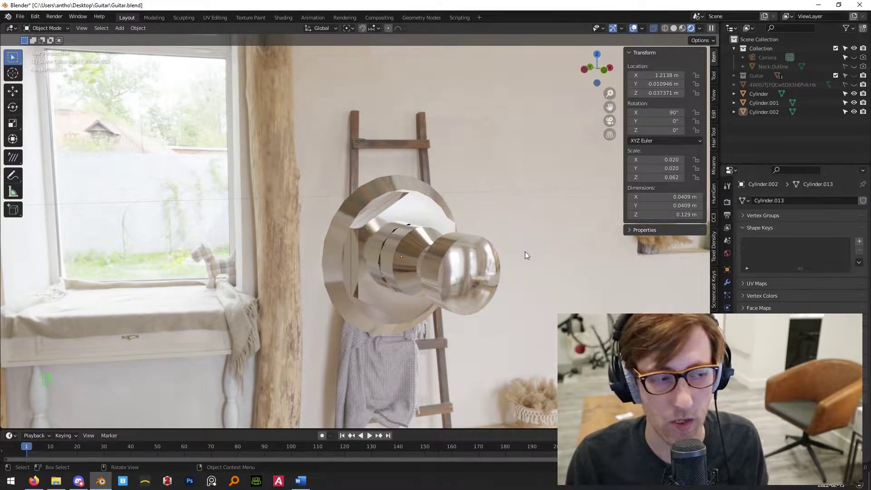
scroll(526, 253, up, 3)
middle_drag(422, 241, 407, 230)
click(413, 233)
scroll(454, 240, down, 1)
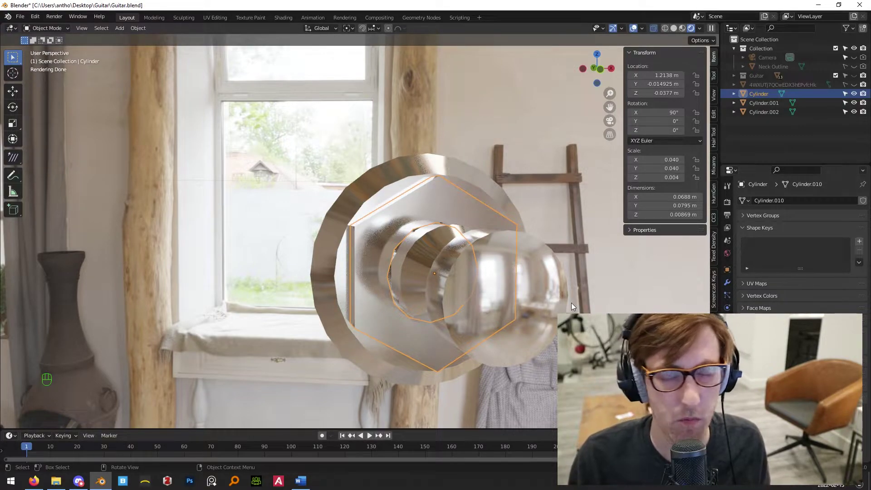
Add a Subdivision modifier to the hexagonal nut.
middle_drag(549, 299, 401, 273)
click(371, 170)
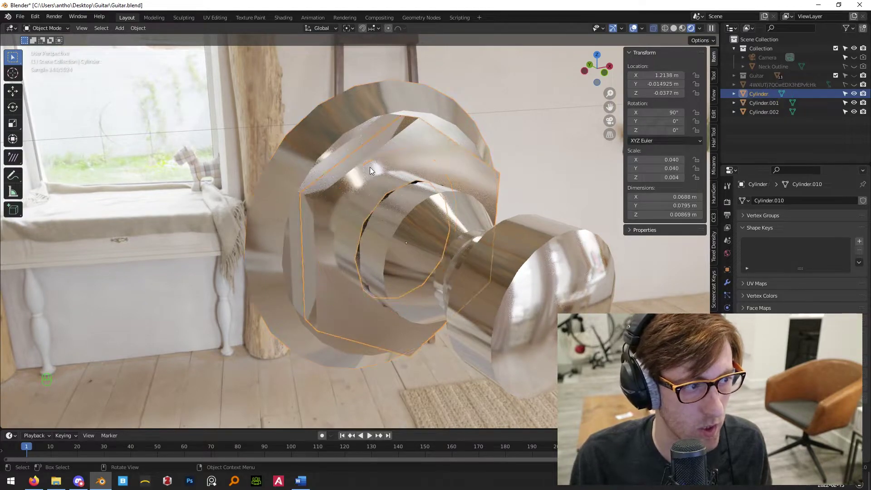
click(728, 281)
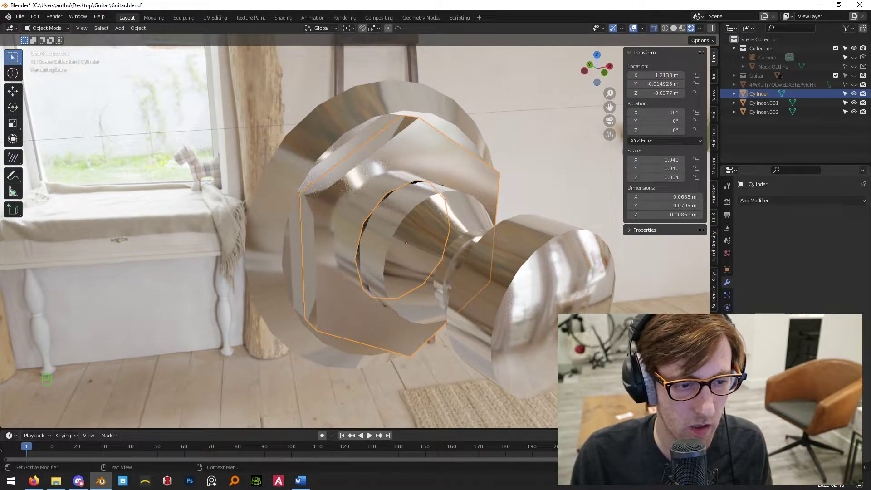
click(770, 201)
click(676, 290)
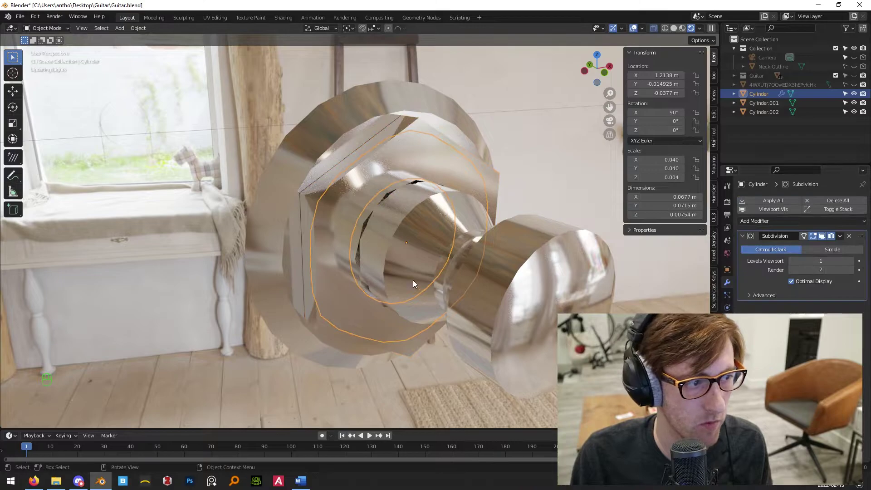
In Edit Mode, cut two supporting edge loops into the hexagonal nut, slid close to the corners at factors of about -0.876 and 0.871.
shift+middle_drag(394, 259, 505, 275)
key(Tab)
scroll(462, 259, up, 2)
key(ctrl+r)
click(470, 257)
click(494, 186)
key(ctrl+r)
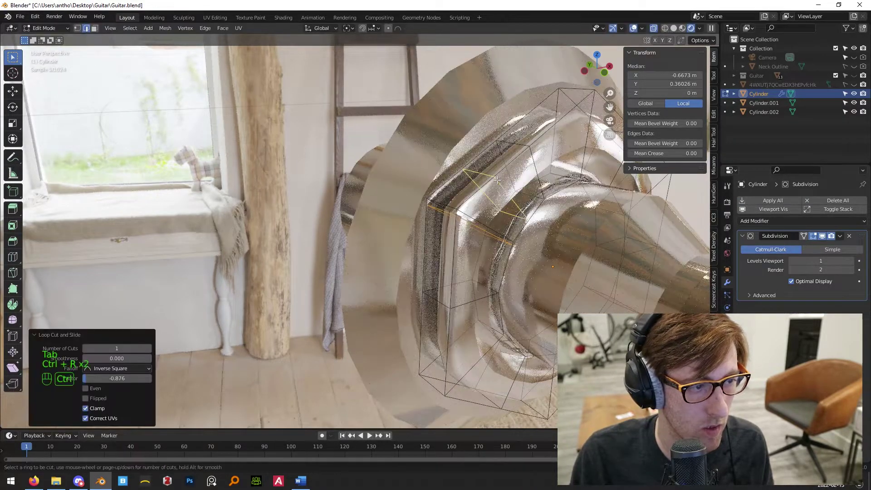
click(498, 181)
click(508, 177)
middle_drag(508, 177, 521, 171)
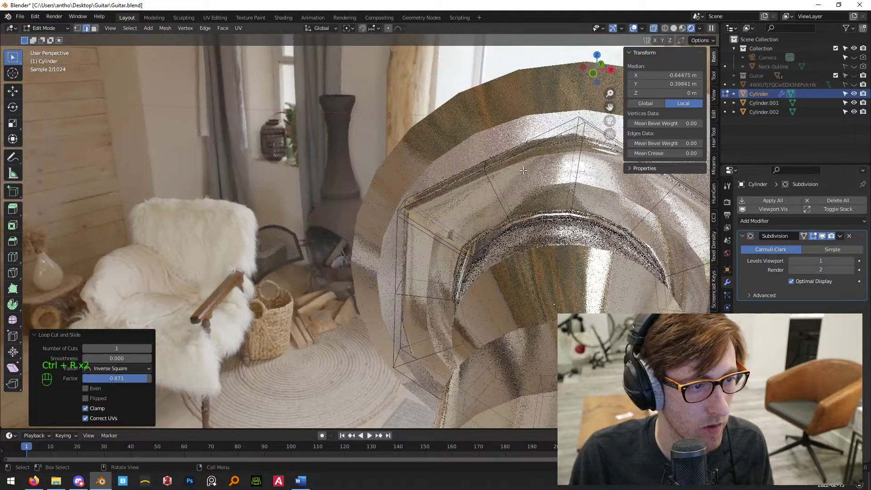
Cut further supporting edge loops tightly beside the nut's top corner and the next corner to its right.
key(ctrl+r)
click(579, 132)
click(599, 125)
shift+middle_drag(598, 126, 474, 178)
key(ctrl+r)
click(469, 160)
click(474, 169)
key(ctrl+r)
click(477, 191)
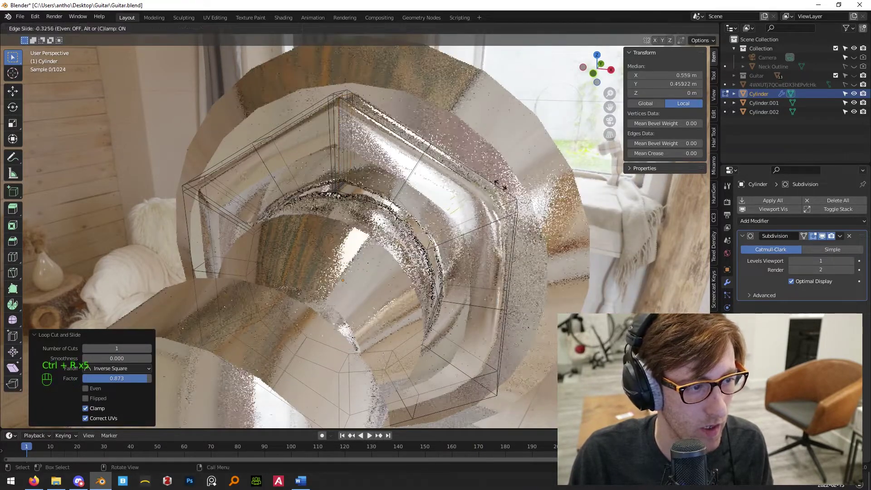
click(525, 290)
shift+middle_drag(525, 289, 472, 227)
Cut the remaining supporting edge loops beside the nut's other corners to keep the hexagon sharp.
key(ctrl+r)
click(511, 219)
click(517, 180)
key(ctrl+r)
click(484, 213)
key(ctrl+r)
key(ctrl+r)
click(482, 156)
click(481, 155)
middle_drag(482, 155, 473, 209)
key(ctrl+r)
click(447, 200)
click(447, 200)
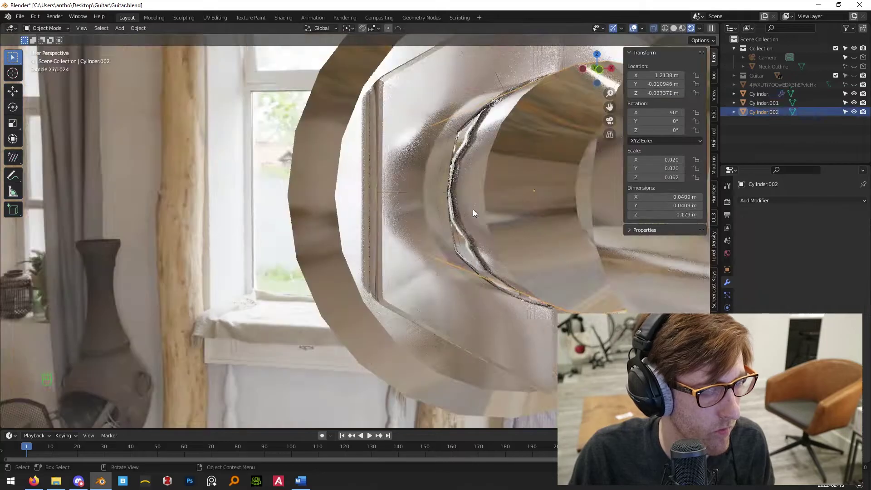
From the front view, edge-slide the nut's inner-hole vertices beside the lower-left corner apart so they follow the round opening.
key(KP_1)
click(465, 247)
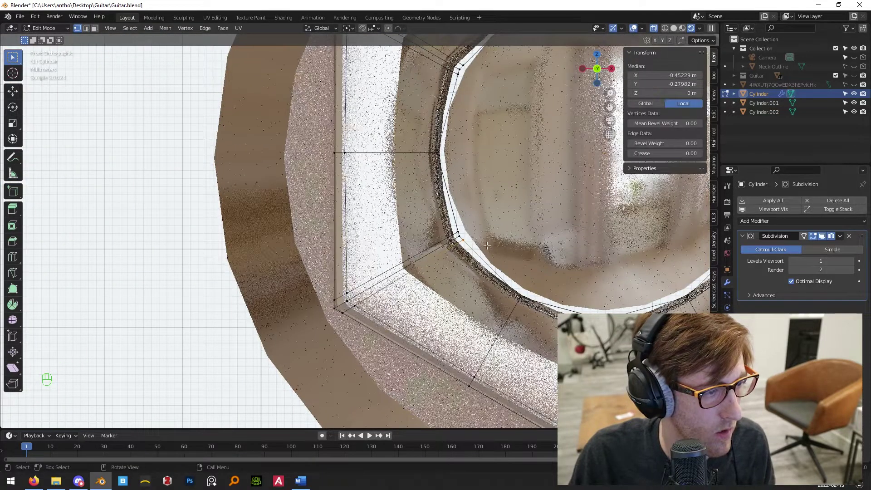
click(501, 257)
key(b)
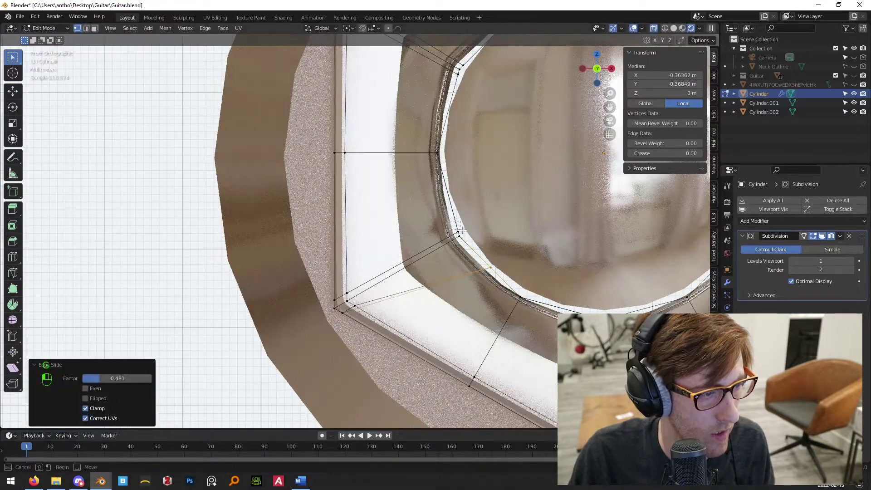
drag(471, 232, 473, 233)
key(g)
key(g)
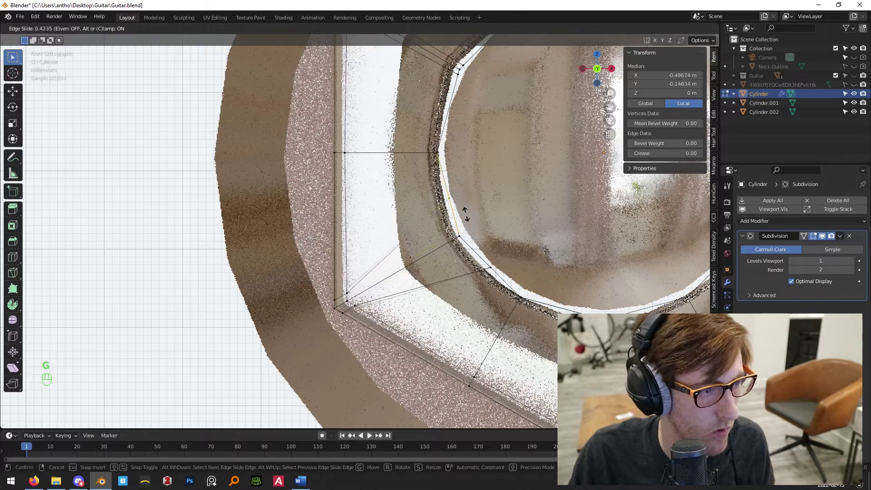
click(461, 202)
key(g)
key(g)
click(478, 221)
Edge-slide the inner-hole vertices on both sides of the nut's bottom corner to even out their spacing around the circle.
shift+middle_drag(516, 312, 447, 290)
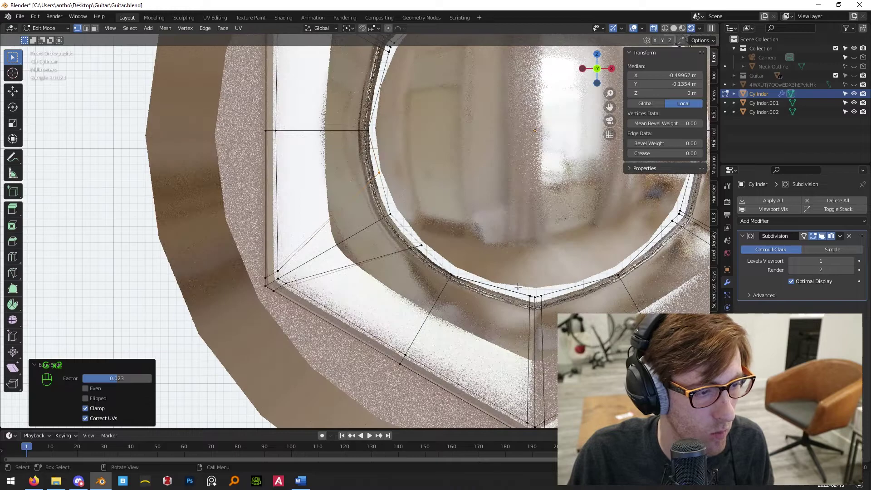
key(g)
key(g)
click(554, 304)
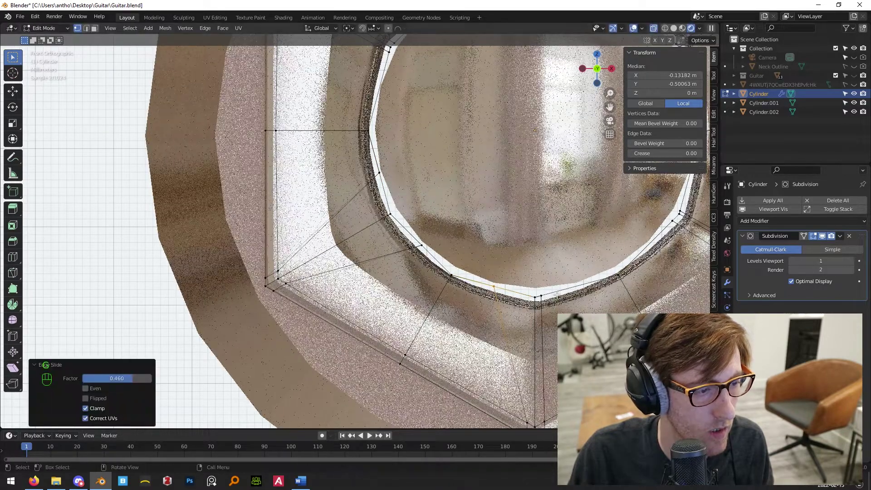
key(g)
key(g)
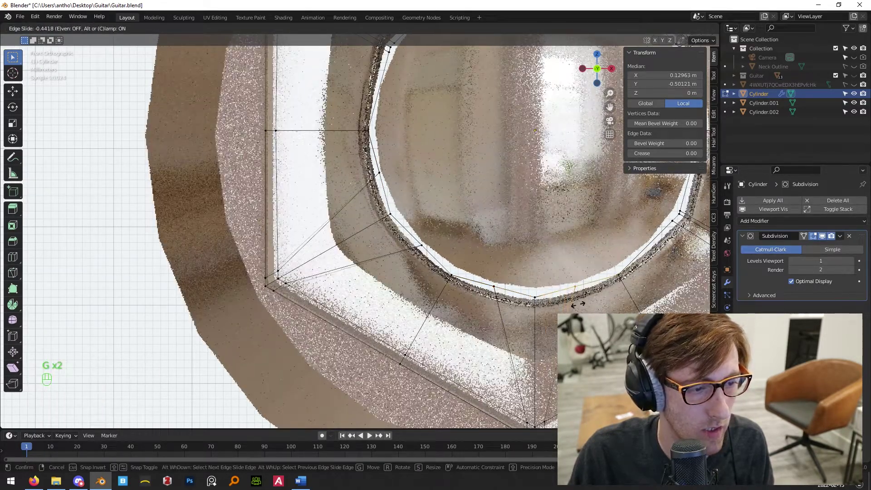
click(579, 304)
shift+middle_drag(580, 302, 394, 293)
Edge-slide the inner-hole vertices on both sides of the nut's lower-right corner to space them evenly.
click(487, 215)
key(g)
key(g)
click(500, 214)
drag(487, 193, 503, 204)
key(g)
key(g)
click(506, 161)
Edge-slide the inner-hole vertex below the nut's upper-right corner about halfway along its edge.
shift+middle_drag(502, 146, 524, 224)
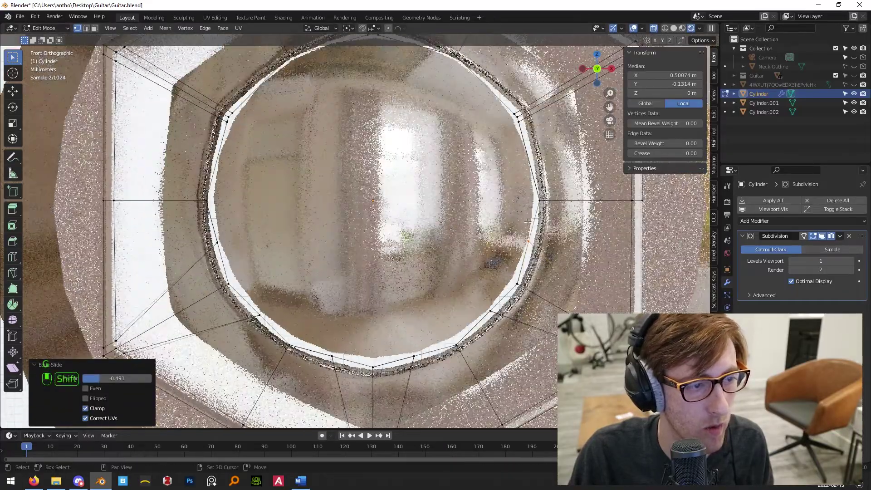
click(542, 157)
key(g)
key(g)
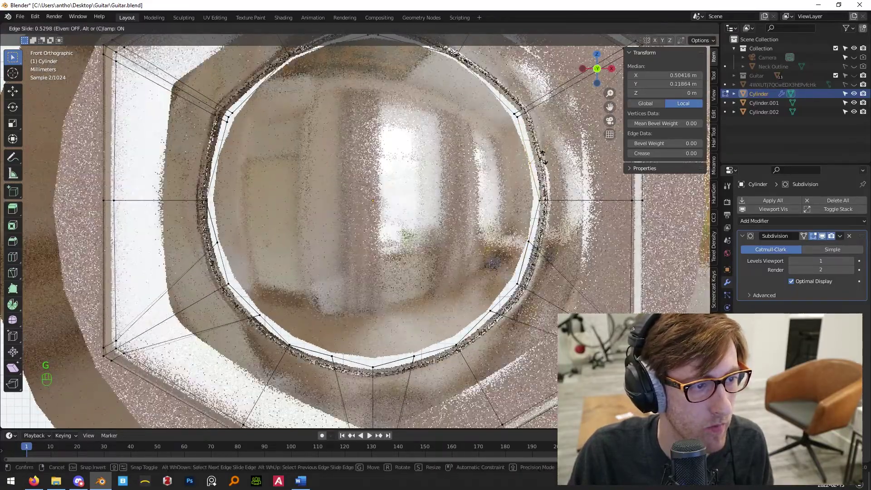
click(545, 158)
shift+middle_drag(542, 156, 578, 196)
Cut supporting edge loops around the tuner post's tapered section, sliding the last one to a factor of about -0.495.
scroll(499, 218, down, 3)
middle_drag(326, 195, 372, 187)
key(ctrl+r)
right_click(372, 186)
click(412, 197)
key(ctrl+r)
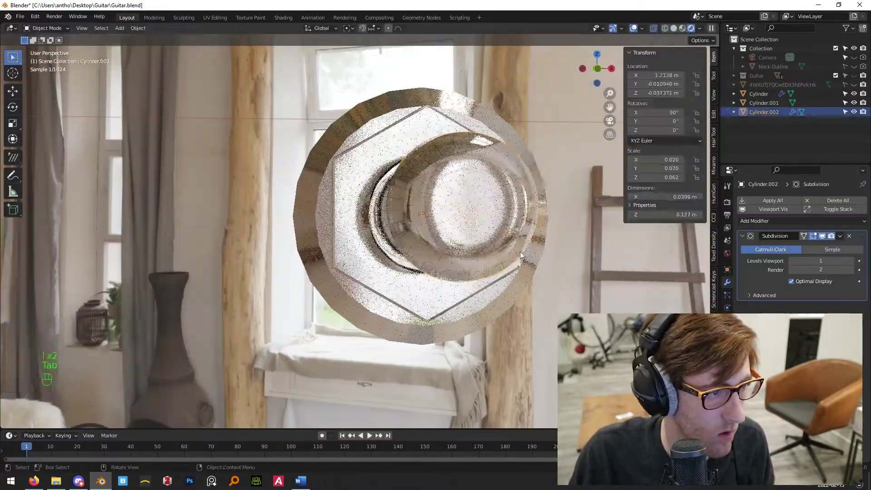
key(ctrl+r)
click(358, 161)
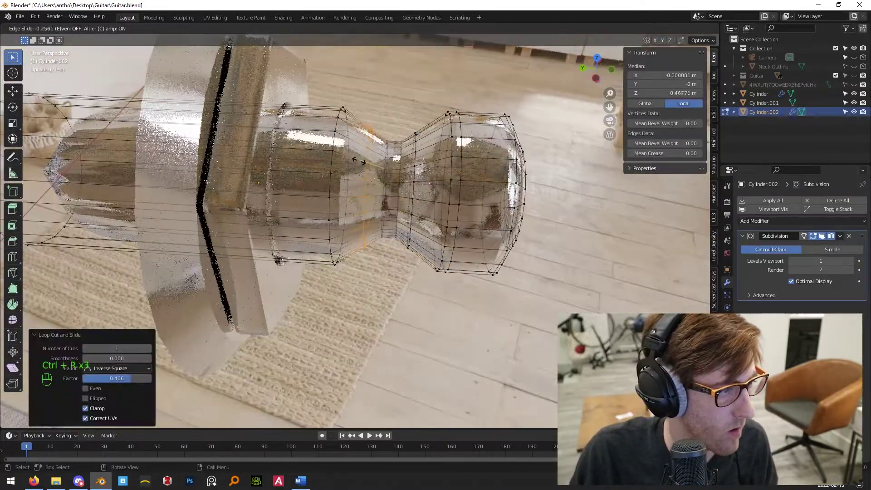
click(364, 162)
Cut an edge loop around the rear shaft of the post, slid toward its back end at a factor of about 0.832.
shift+middle_drag(318, 181, 429, 188)
middle_drag(372, 191, 368, 170)
key(ctrl+r)
click(231, 160)
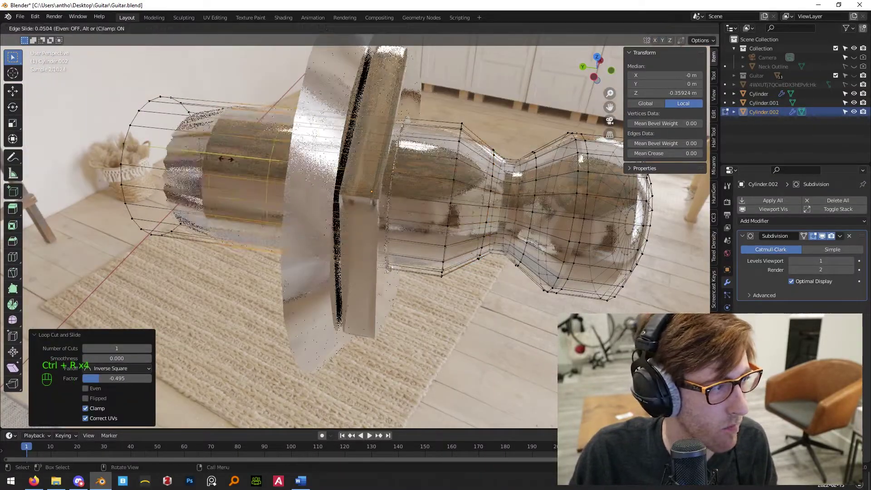
click(119, 152)
Select the post's rear end cap, inset it twice, and return to Object Mode.
middle_drag(119, 152, 218, 199)
shift+middle_drag(218, 200, 259, 213)
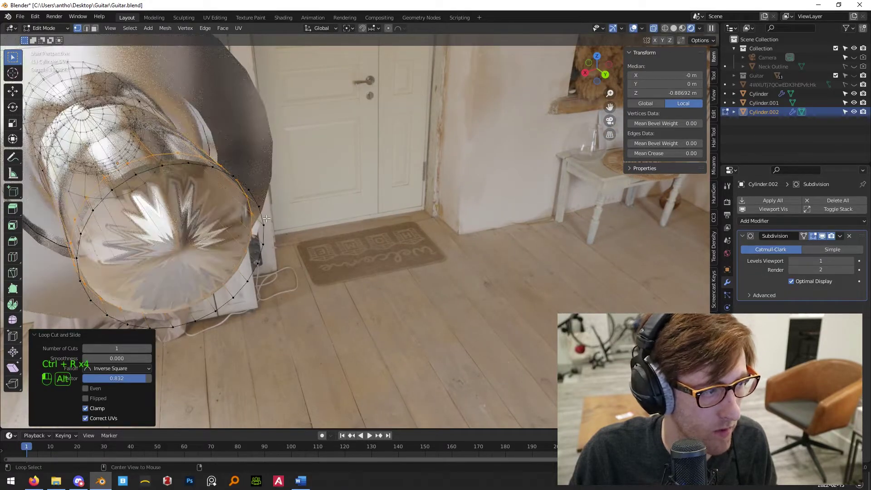
alt+click(267, 219)
key(i)
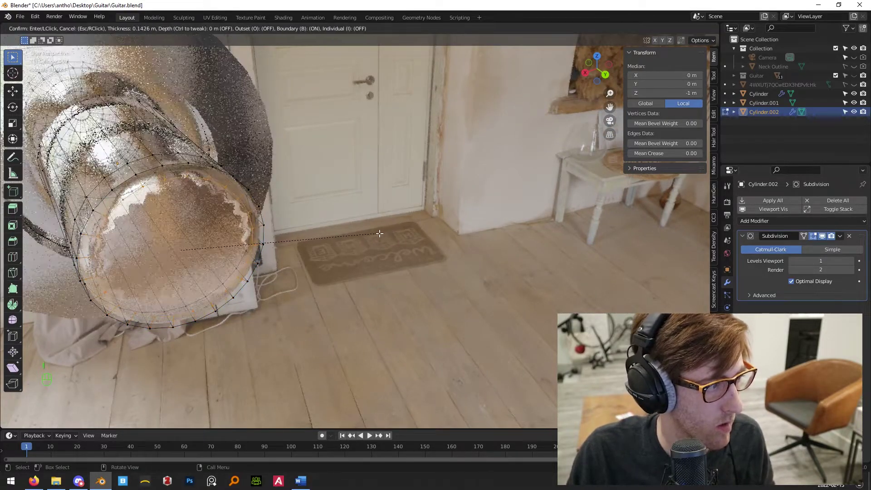
click(379, 234)
key(i)
click(368, 237)
key(Tab)
Add a Subdivision modifier to the round washer behind the nut and enter Edit Mode on it.
middle_drag(359, 245, 195, 211)
shift+middle_drag(563, 282, 444, 269)
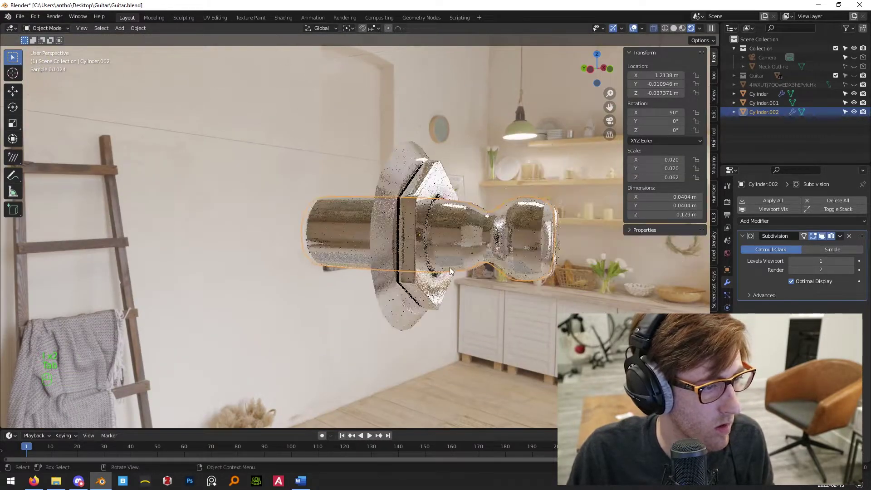
middle_drag(538, 295, 468, 291)
click(491, 157)
click(771, 200)
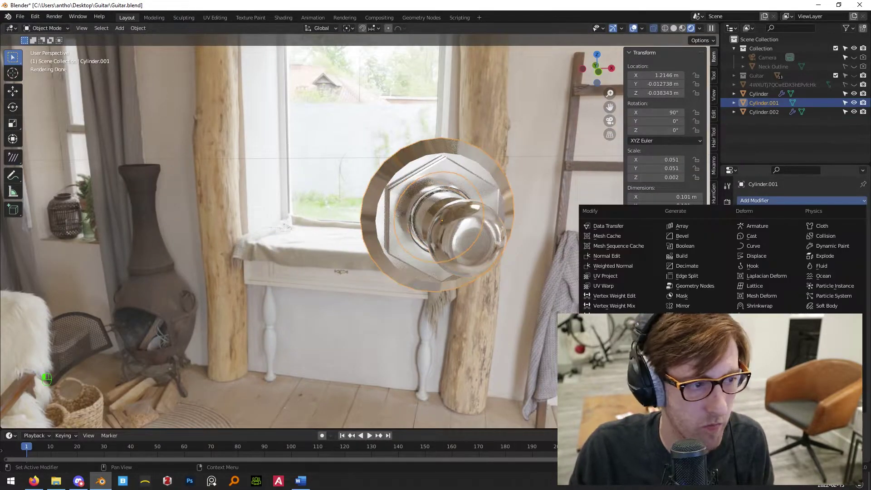
click(694, 366)
scroll(361, 201, up, 5)
key(Tab)
Try cutting supporting edge loops into the washer and undo each attempt.
middle_drag(362, 202, 380, 214)
key(ctrl+r)
click(411, 181)
click(424, 182)
key(ctrl+z)
middle_drag(415, 178, 570, 195)
key(ctrl+r)
click(363, 223)
click(382, 222)
key(ctrl+z)
Toggle X-ray, cut a supporting edge loop into the washer, return to Object Mode, and deselect everything.
key(alt+z)
key(ctrl+r)
click(396, 222)
key(Tab)
middle_drag(482, 227, 354, 250)
scroll(499, 291, down, 3)
click(508, 295)
shift+middle_drag(606, 301, 540, 284)
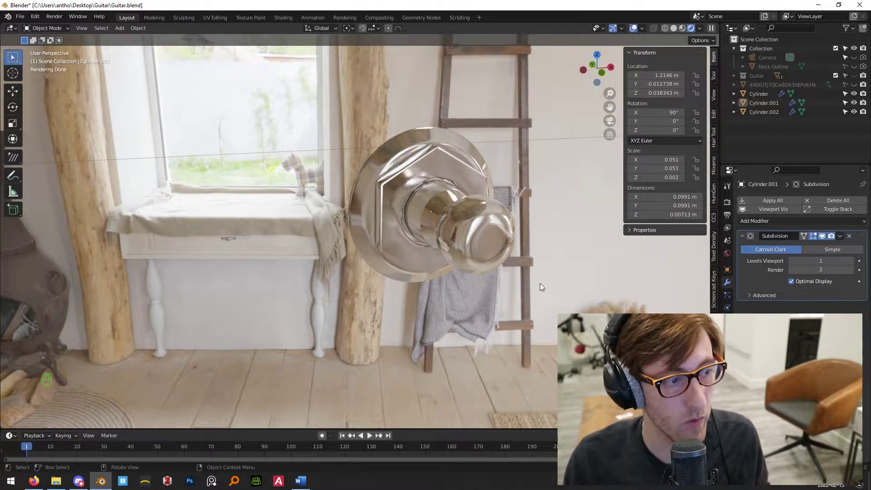
Select the tuner post and shift it slightly along the Y axis relative to the nut and washer.
click(490, 201)
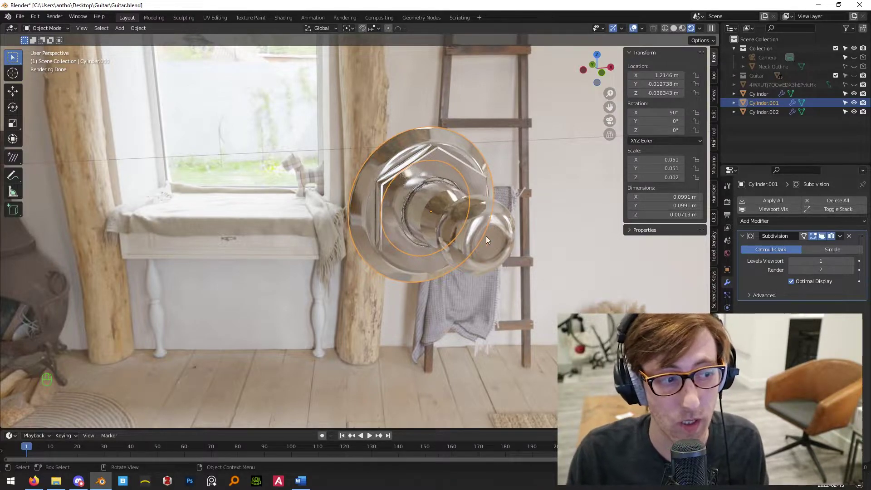
click(494, 252)
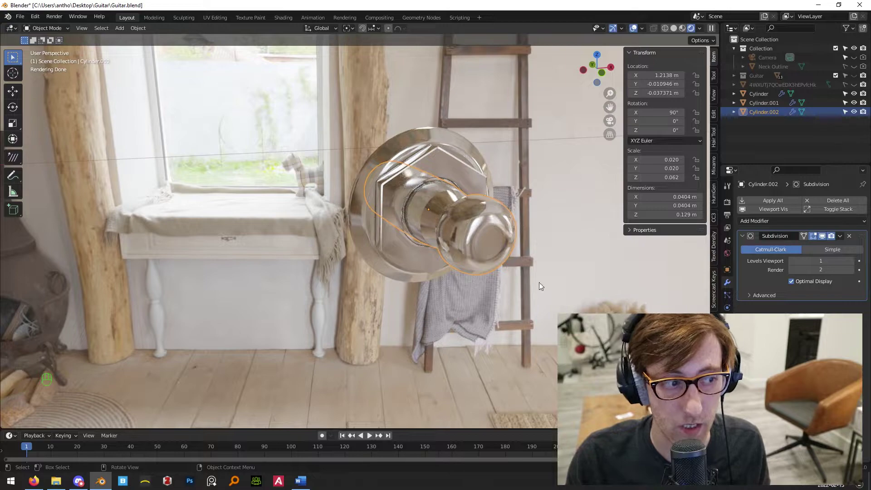
middle_drag(520, 246, 527, 287)
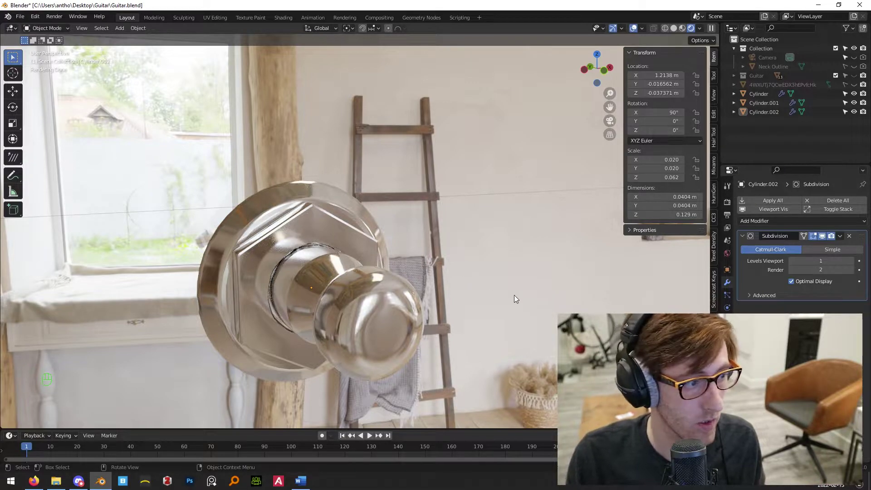
Select the post, nut, and washer and move them into a new collection named Tuners.
click(347, 273)
shift+click(311, 207)
shift+click(311, 205)
key(m)
click(310, 204)
text(Tuners)
click(321, 230)
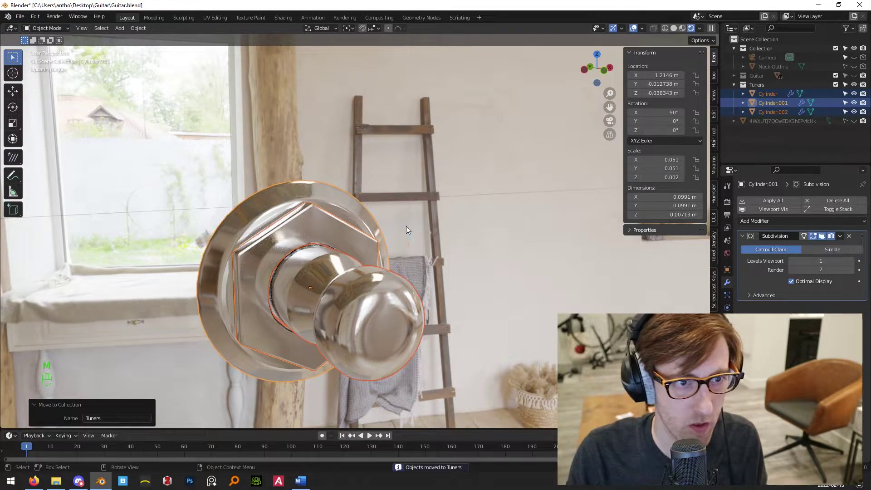
Hide the three tuner parts, Cylinder, Cylinder.001, and Cylinder.002, in the viewport.
click(832, 147)
click(854, 94)
click(854, 103)
click(854, 112)
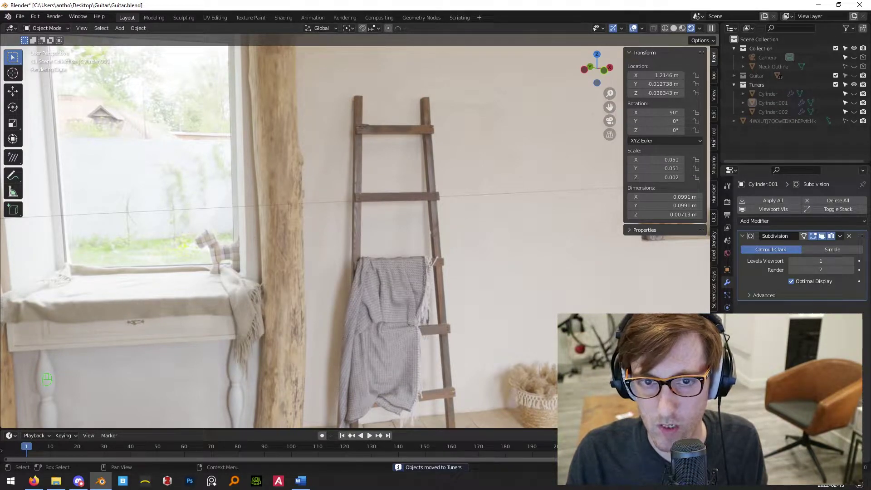
Switch to the web browser and look through the guitar tuner image results for a reference of the tuner housing.
click(34, 481)
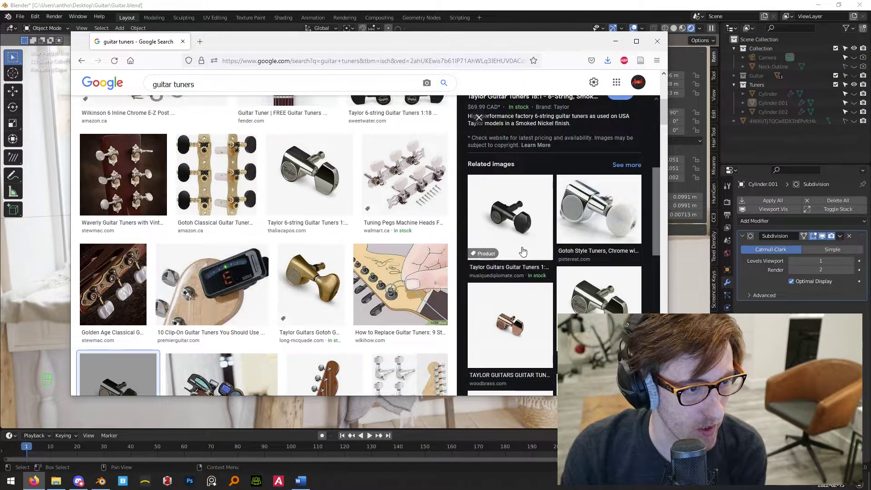
scroll(618, 279, down, 3)
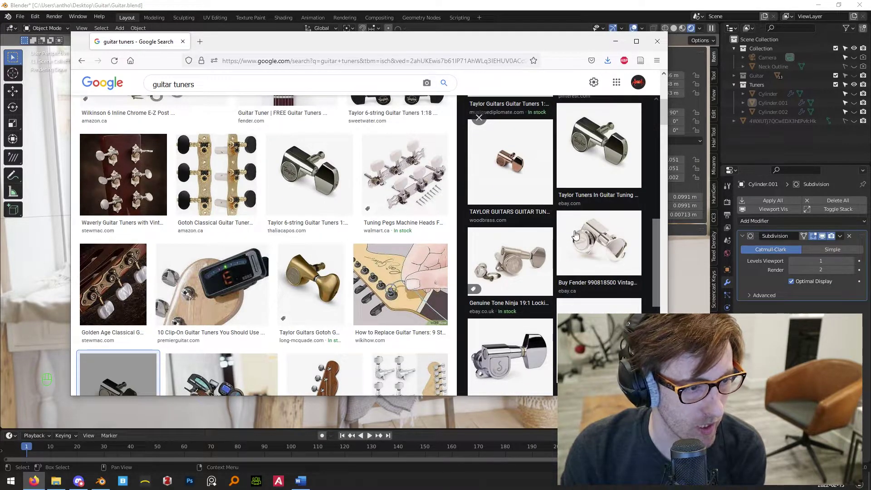
scroll(573, 281, down, 4)
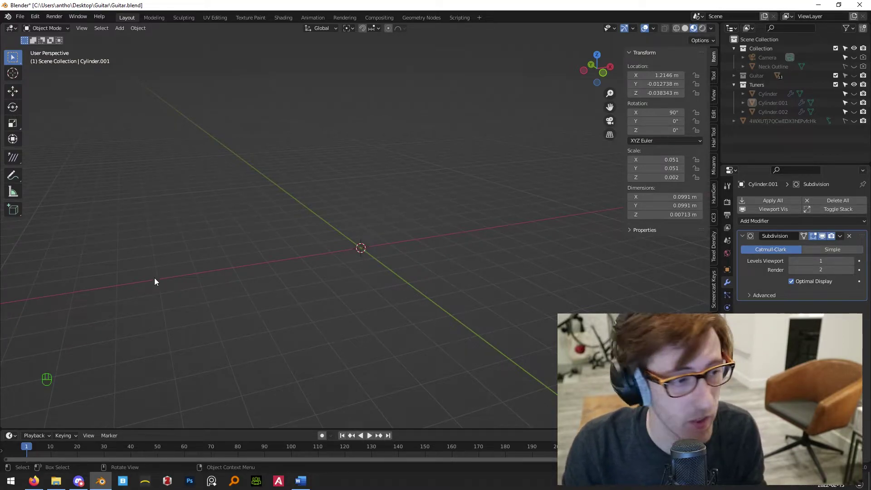
In front view, import images.jpg from the Guitar folder as an image plane for the tuner reference.
key(KP_1)
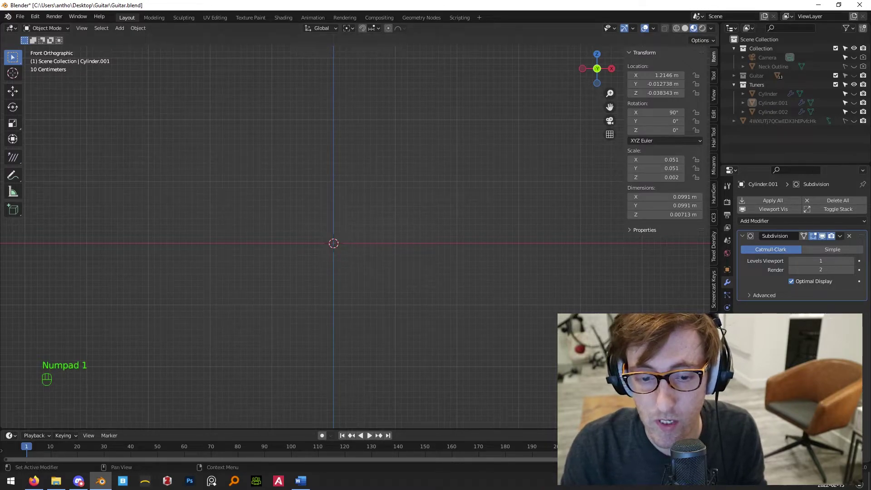
key(alt+Tab)
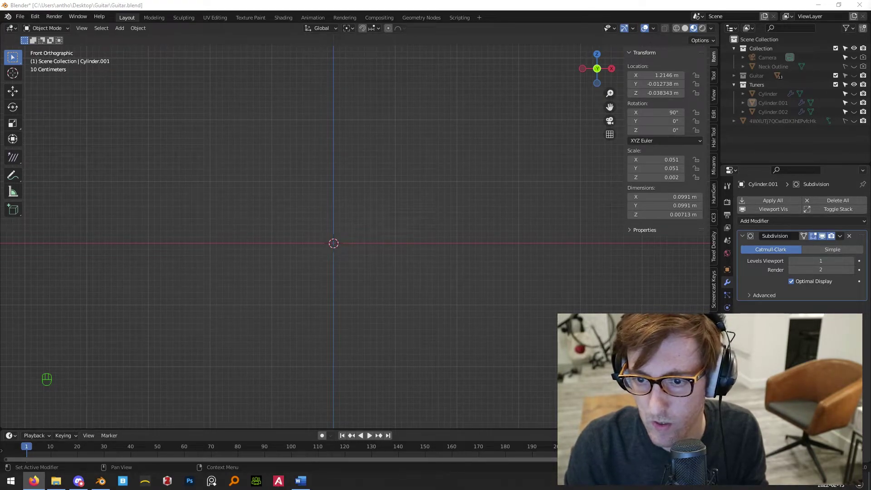
key(alt+Tab)
key(shift+a)
mouse_move(254, 310)
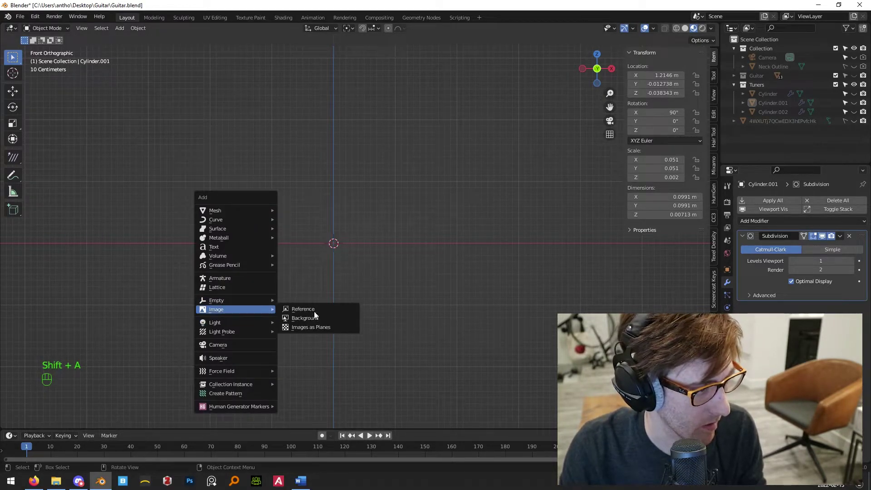
click(315, 327)
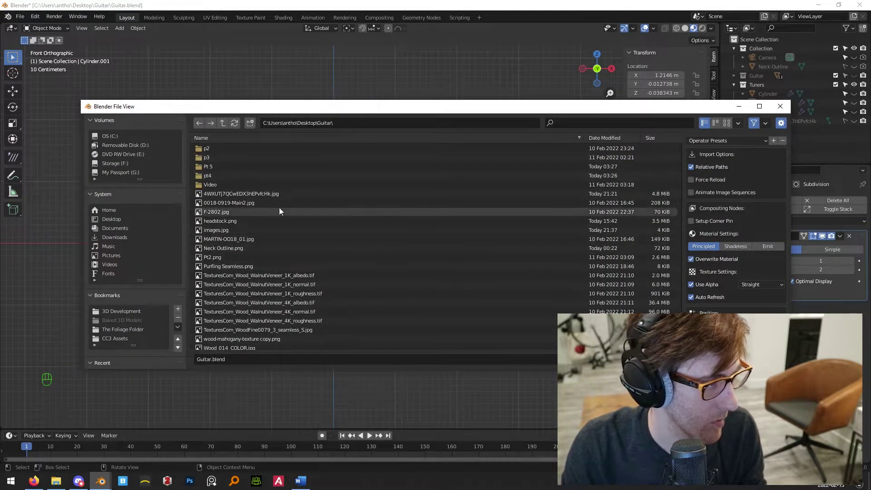
key(alt+Tab)
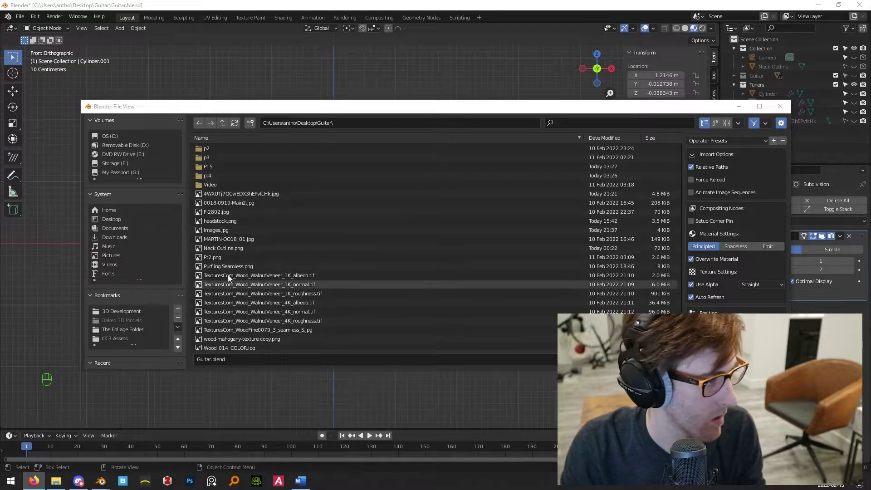
scroll(239, 236, down, 2)
click(236, 210)
double_click(236, 209)
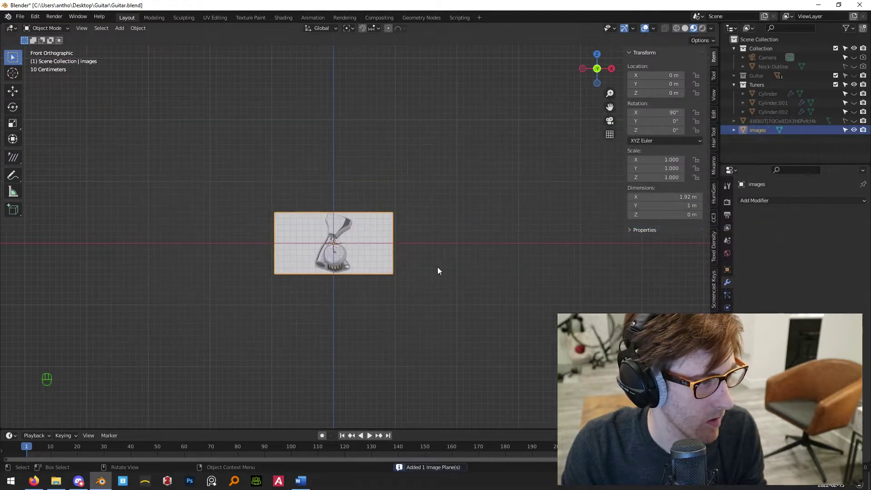
Add a plane, rotate it 90° about X, scale it to about 0.19, and move it up over the tuner button in the image.
scroll(437, 273, up, 5)
key(shift+a)
mouse_move(352, 118)
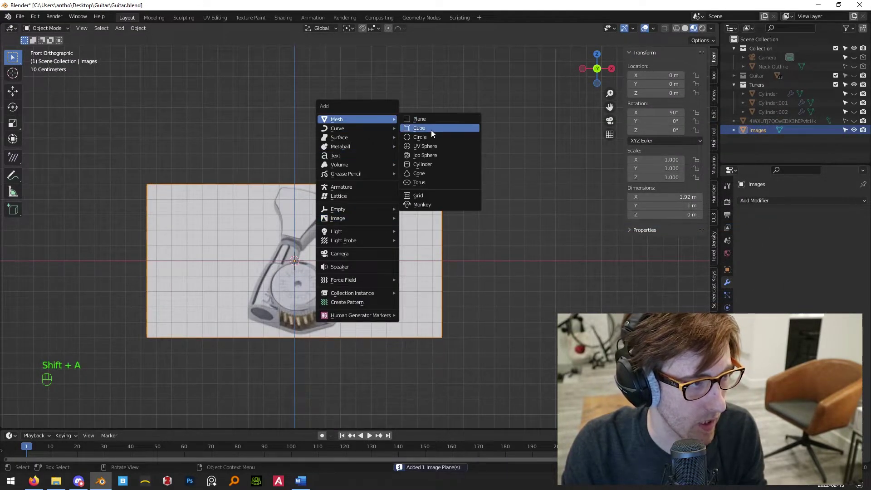
click(432, 119)
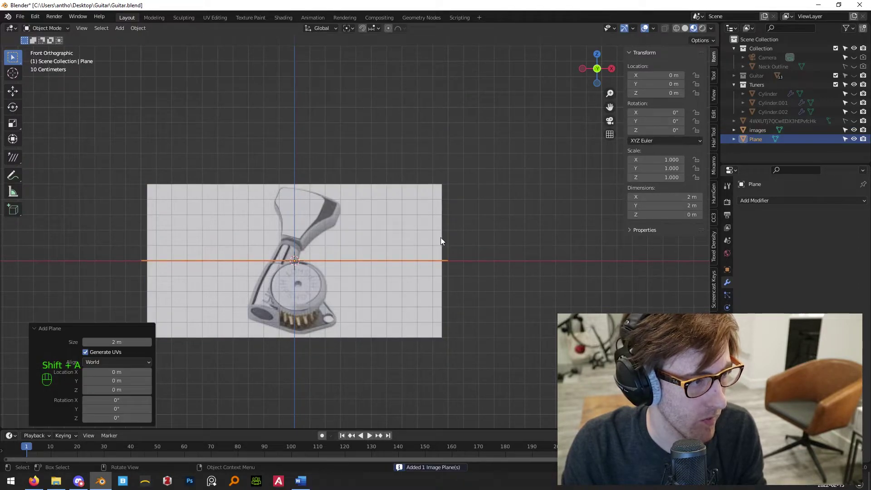
text(rx90)
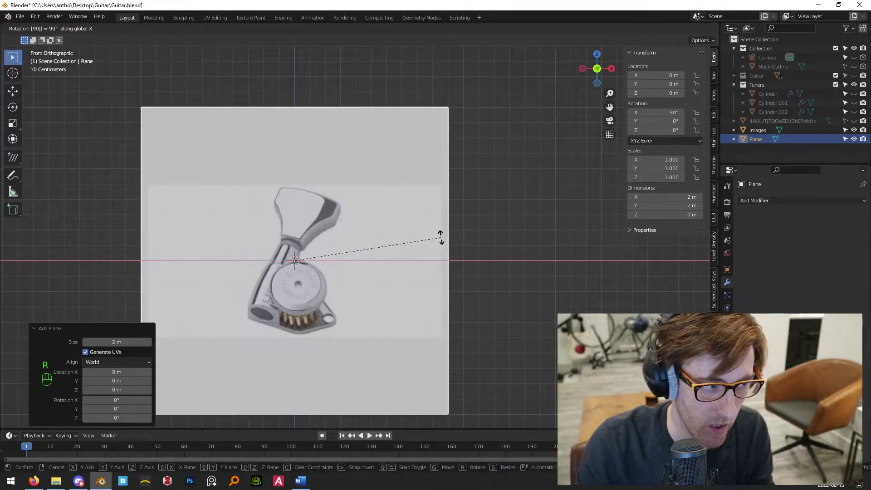
key(Return)
key(s)
click(331, 286)
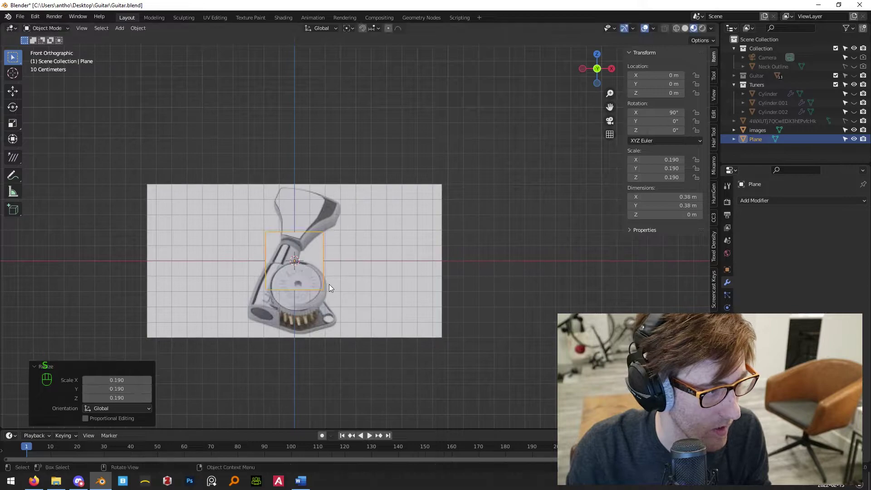
key(g)
click(342, 254)
Rotate the reference image about -20° so the tuner button stands upright, and make the image unselectable in the viewport.
click(405, 285)
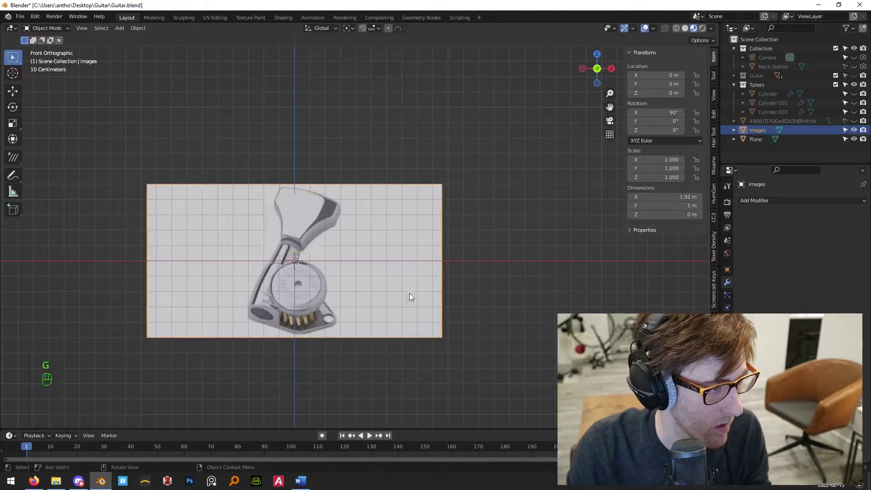
key(r)
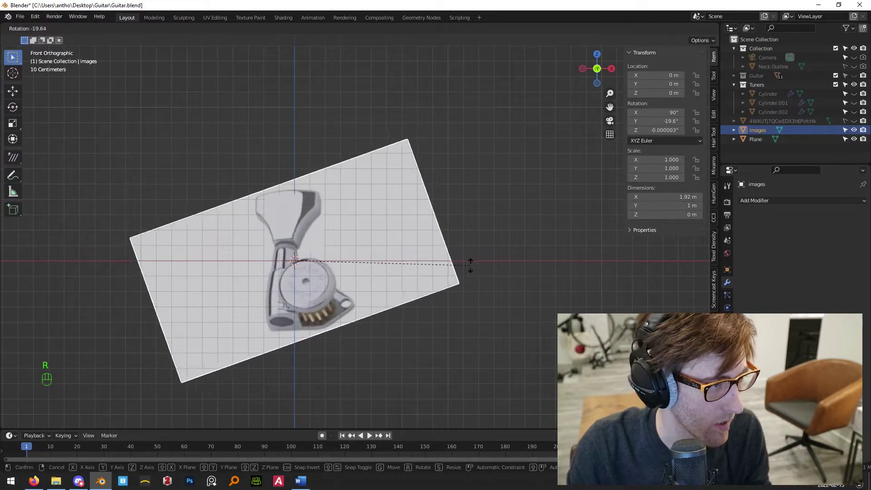
click(471, 266)
click(793, 138)
shift+middle_drag(446, 268, 514, 284)
click(845, 131)
Align the plane with the tuner button in the reference and divide it with a centred vertical loop cut.
scroll(475, 228, up, 4)
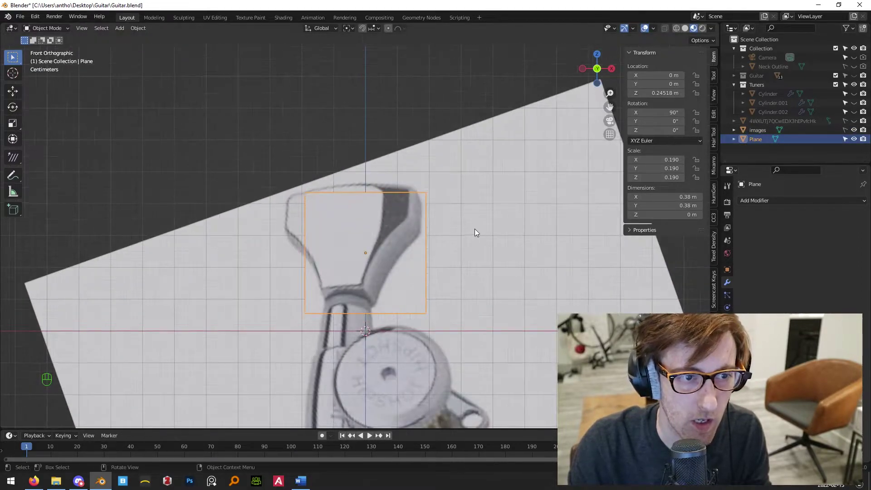
key(g)
click(409, 282)
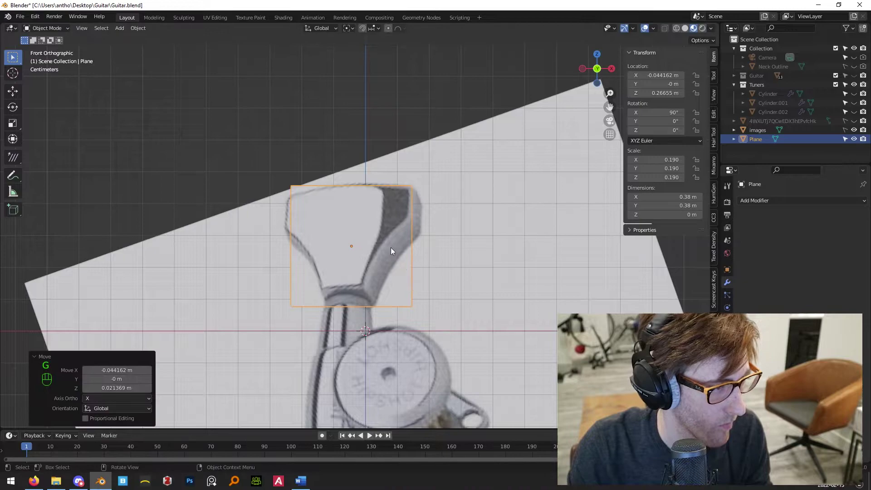
key(Tab)
key(ctrl+r)
click(317, 191)
Lower the plane's two top corner vertices about 0.043 m and scale them apart along X by about 1.145 to match the button.
click(415, 188)
key(g)
right_click(450, 207)
shift+click(291, 186)
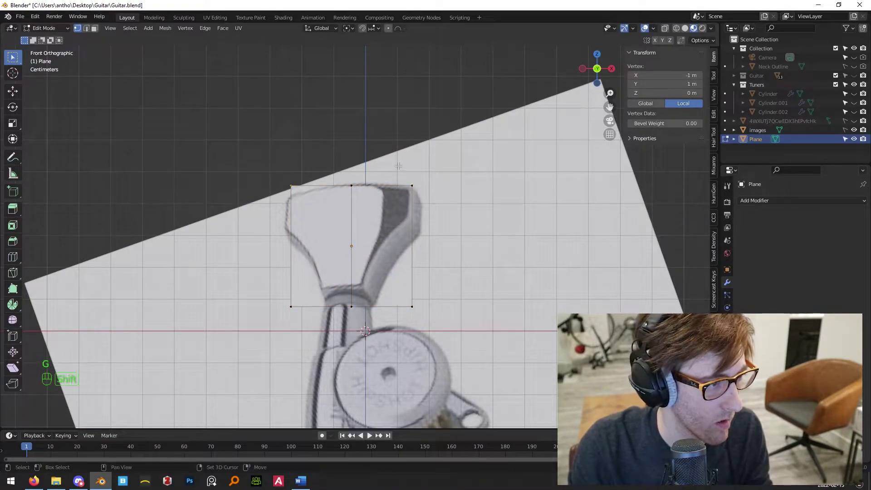
key(g)
click(452, 208)
key(s)
key(x)
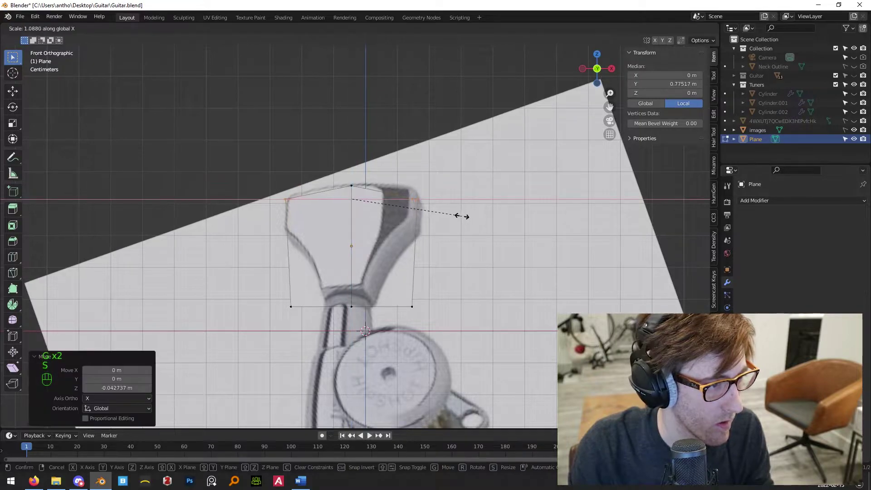
click(468, 217)
Add a horizontal loop cut across the plane and slide it up to where the button starts to taper.
key(ctrl+r)
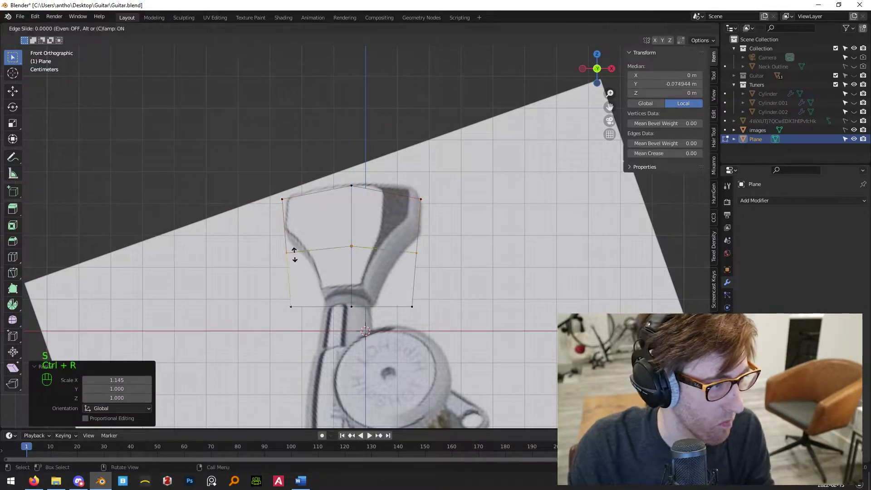
click(295, 255)
key(g)
key(g)
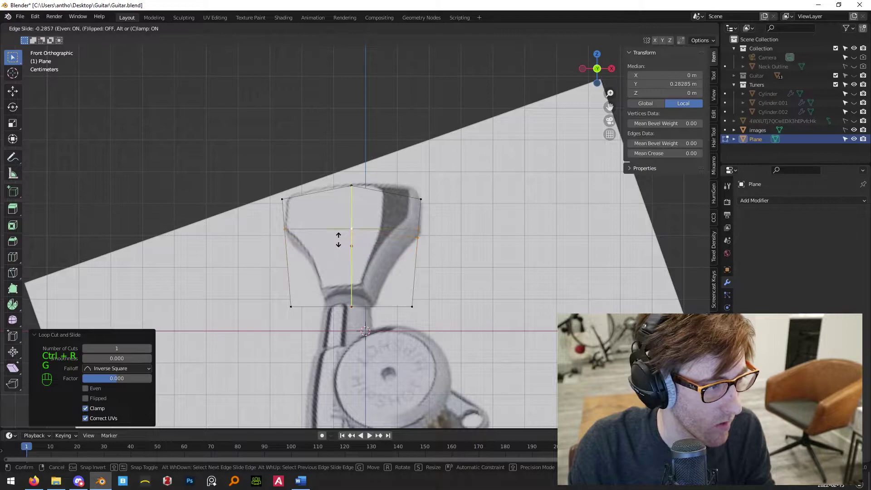
click(340, 243)
key(ctrl+r)
scroll(339, 263, up, 1)
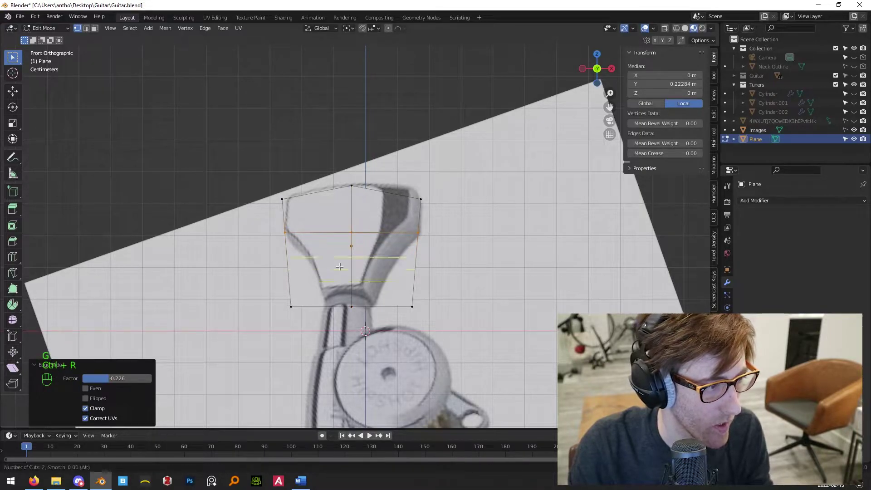
click(339, 266)
right_click(340, 266)
key(ctrl+z)
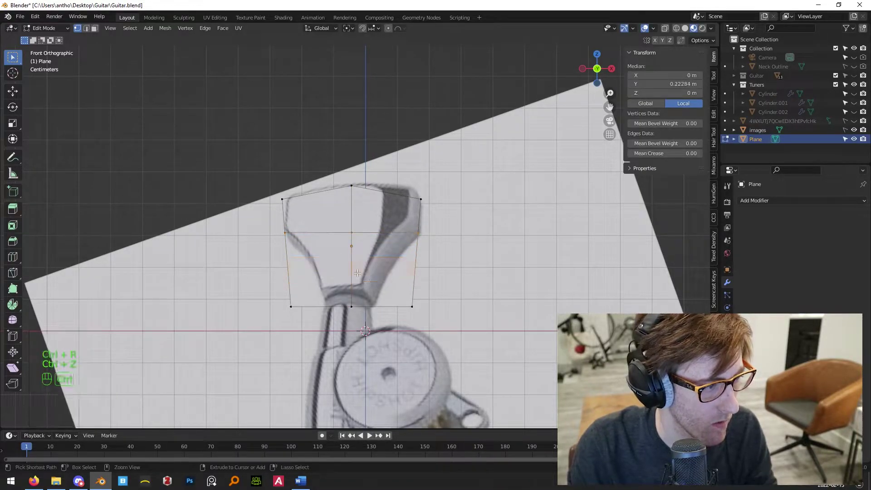
Add three evenly spaced horizontal loop cuts to the lower section of the plane.
key(ctrl+r)
scroll(352, 272, up, 1)
click(352, 272)
right_click(352, 272)
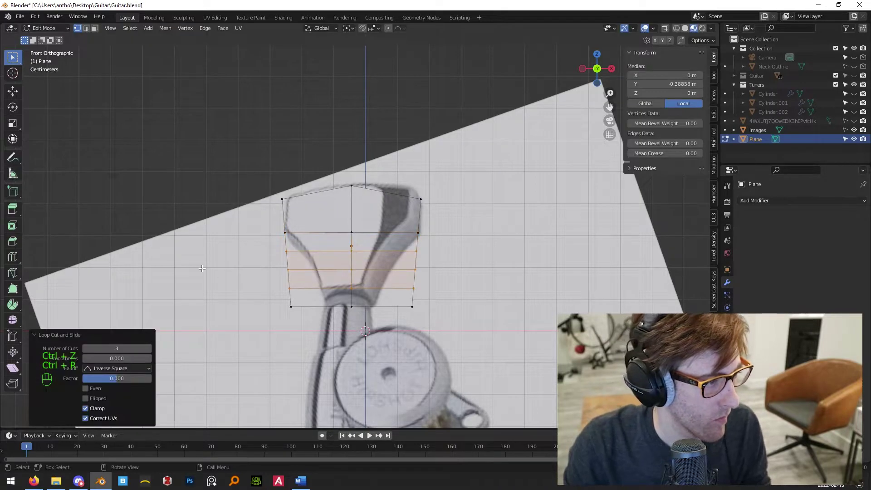
With proportional editing, scale the middle row of the lower section along X to about 0.67 to narrow the taper.
key(o)
key(s)
key(x)
scroll(502, 320, up, 4)
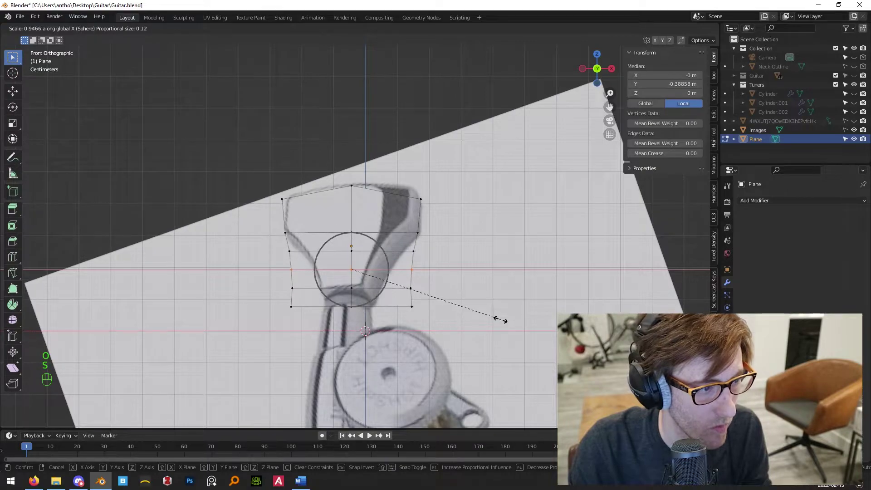
click(451, 321)
scroll(424, 310, up, 3)
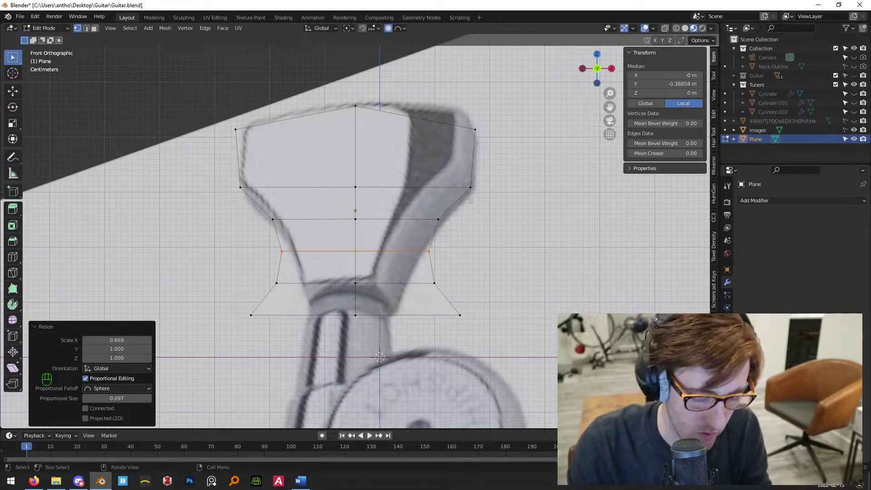
Turn off proportional editing and narrow the bottom row and the row above it along X to follow the button's neck.
key(o)
drag(527, 334, 528, 334)
key(s)
key(x)
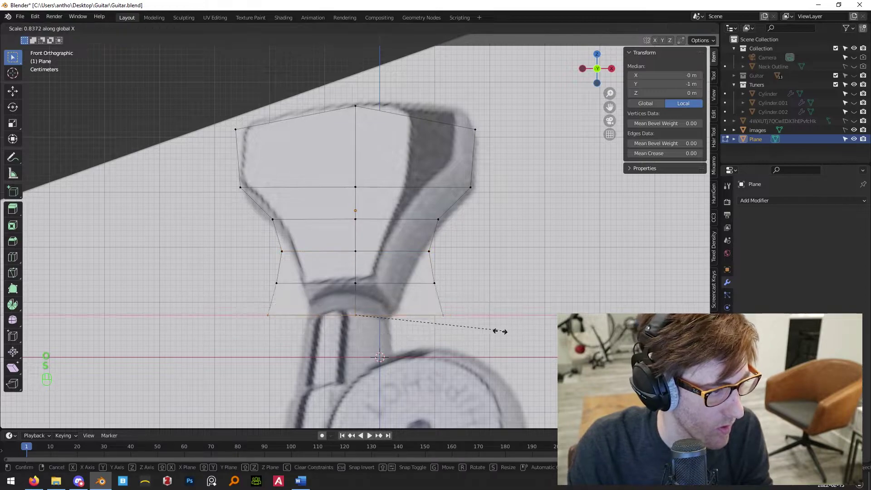
click(425, 325)
drag(488, 287, 487, 287)
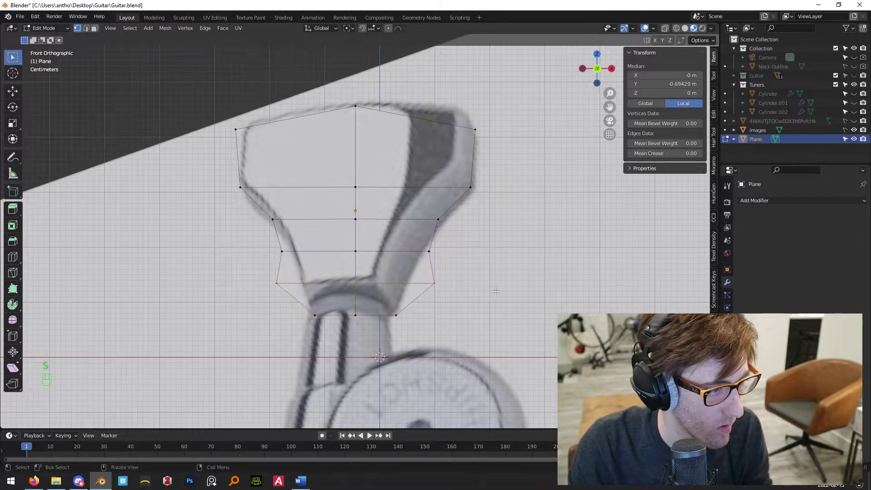
key(s)
key(x)
click(453, 288)
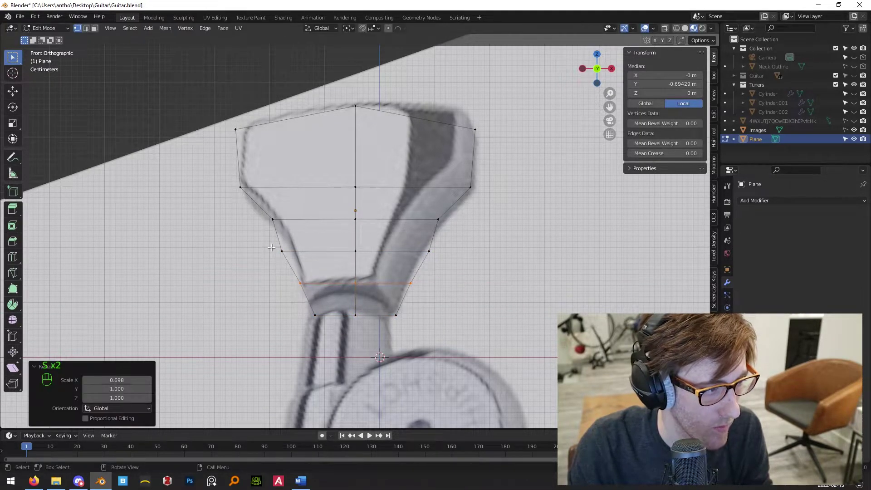
Fine-tune the X widths of the three lowest vertex rows so they fit the button's tapered outline.
key(s)
key(x)
drag(470, 262, 460, 290)
click(459, 262)
key(s)
key(x)
click(461, 291)
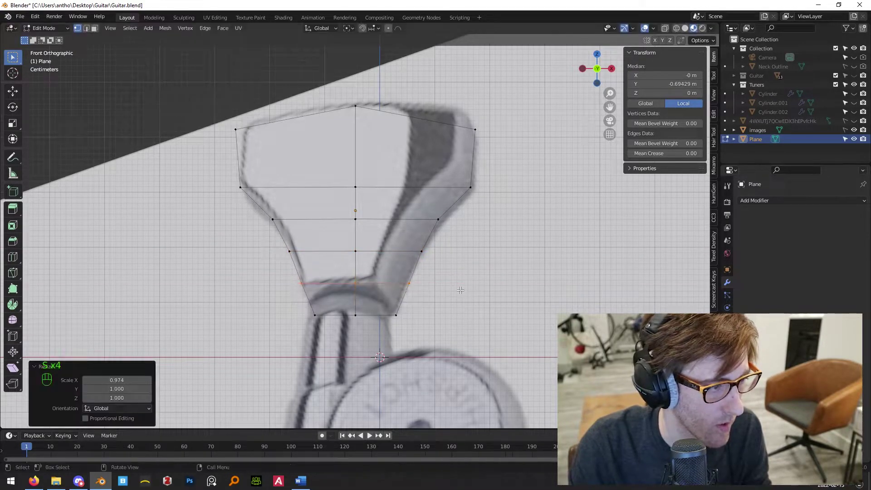
drag(281, 300, 435, 329)
key(s)
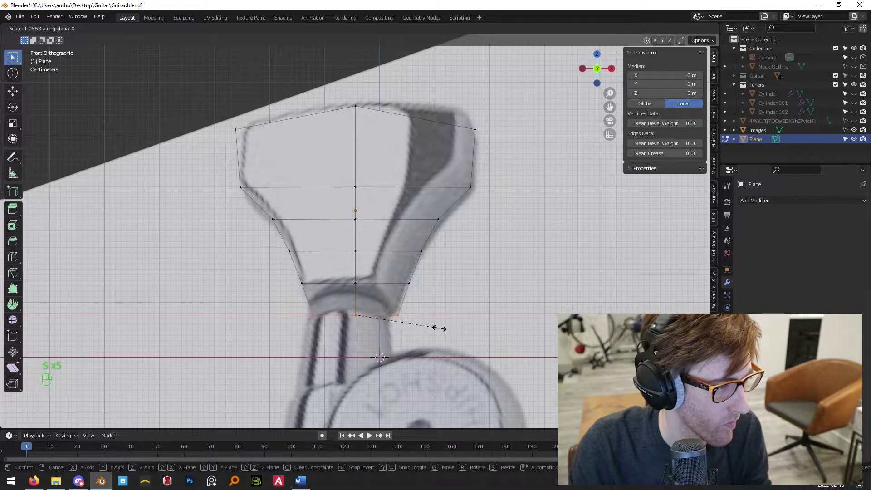
click(436, 328)
Add a vertical loop cut through the middle of each half of the button mesh.
key(Tab)
key(Tab)
scroll(453, 313, down, 3)
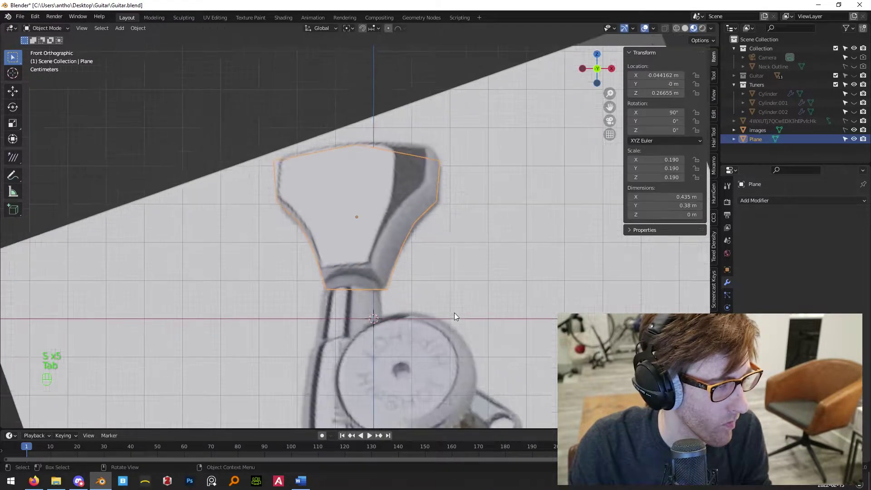
shift+middle_drag(454, 312, 402, 211)
shift+scroll(383, 210, up, 2)
key(ctrl+r)
click(388, 208)
right_click(388, 209)
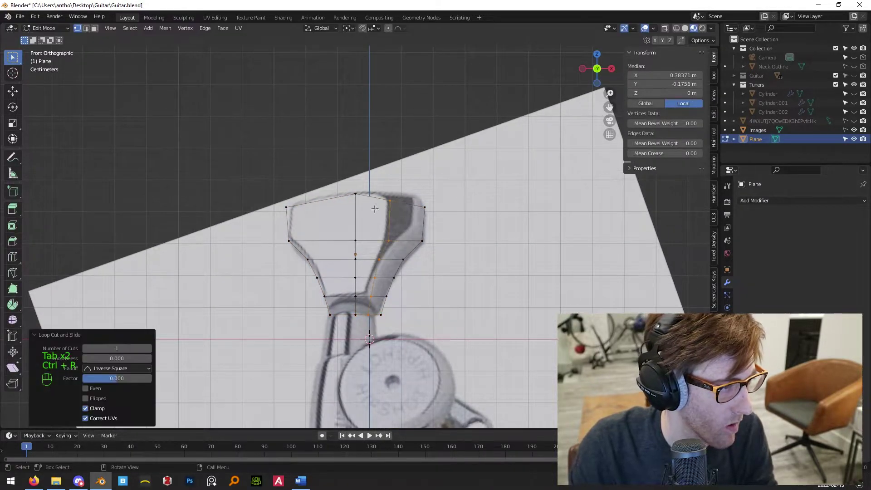
click(319, 199)
Raise the two new top-edge vertices along Z by about 0.012 m to round the button's upper edge, and leave Edit Mode.
scroll(318, 200, up, 3)
key(g)
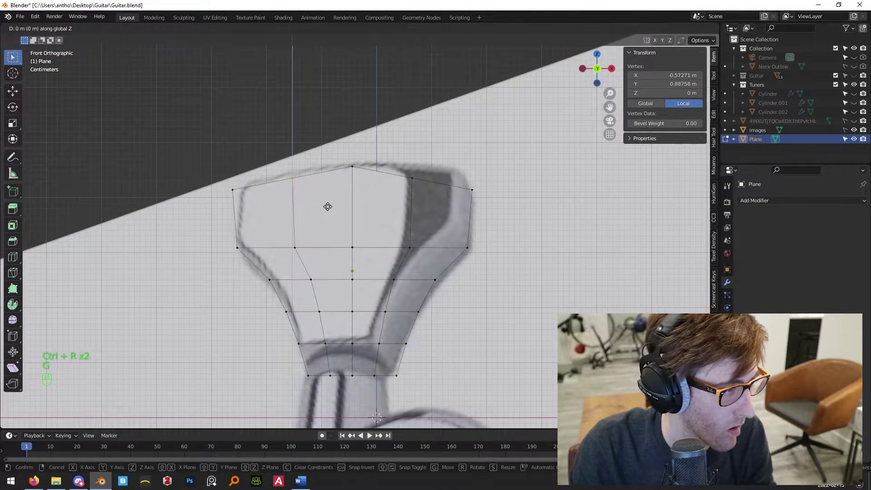
click(325, 207)
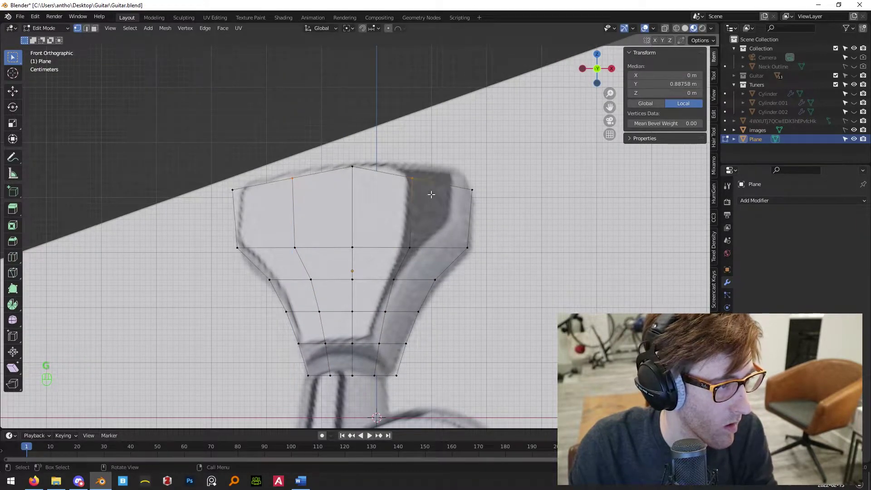
key(g)
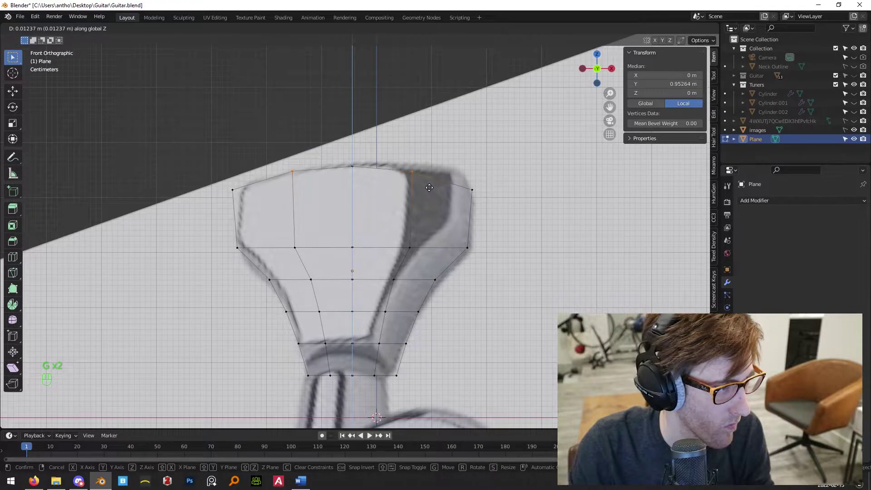
click(429, 187)
key(Tab)
Extrude the whole button outline to about 0.094 m thick and add a Subdivision Surface modifier to it.
middle_drag(442, 293, 432, 247)
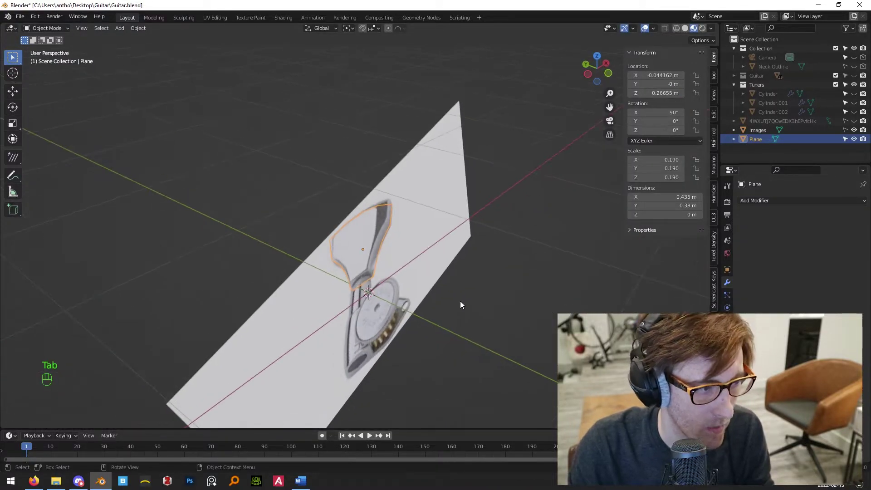
key(Tab)
key(a)
key(e)
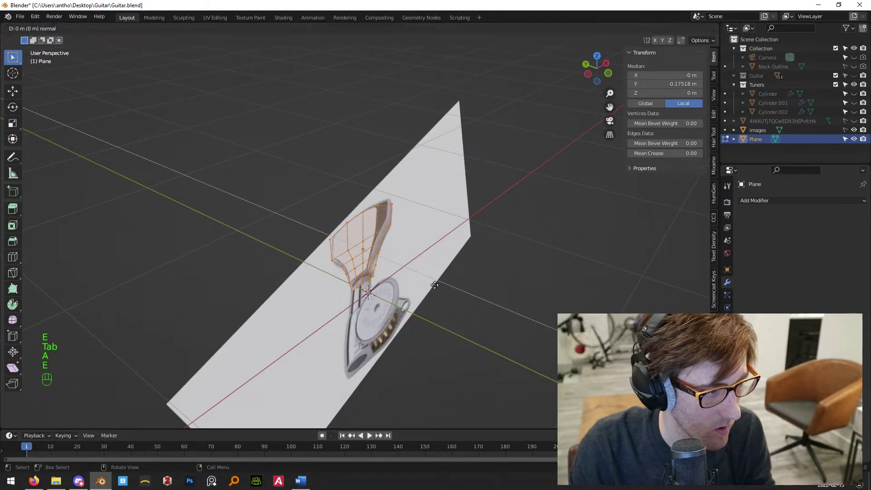
click(420, 280)
key(Tab)
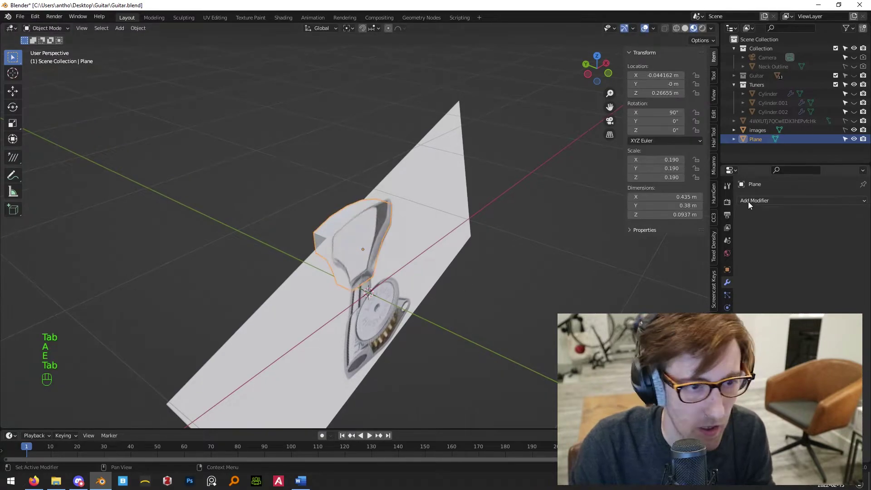
click(750, 201)
click(681, 362)
Add supporting loop cuts close to the button's top edge, both side edges and bottom edge.
key(KP_1)
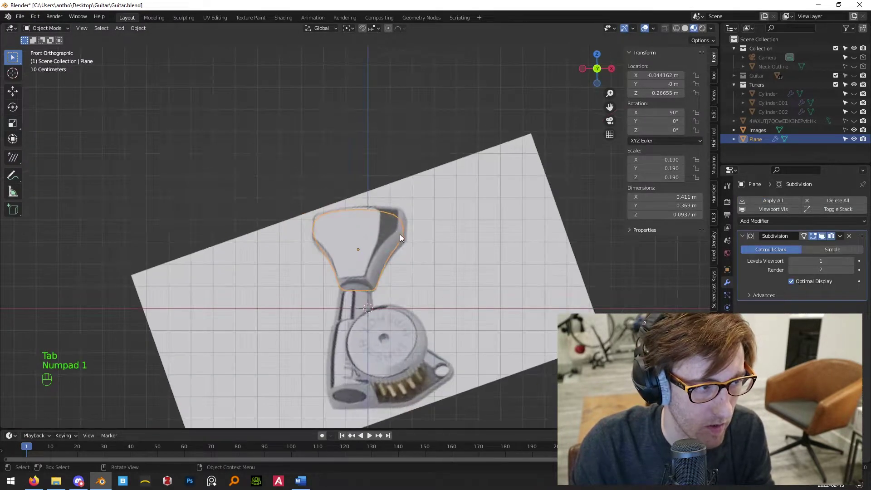
key(Tab)
scroll(284, 238, up, 2)
key(ctrl+r)
click(255, 230)
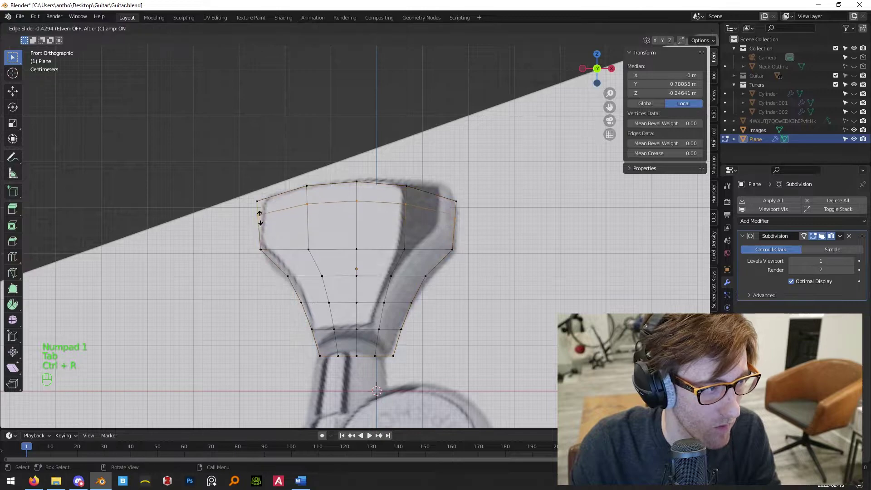
click(277, 231)
scroll(282, 229, up, 1)
click(269, 190)
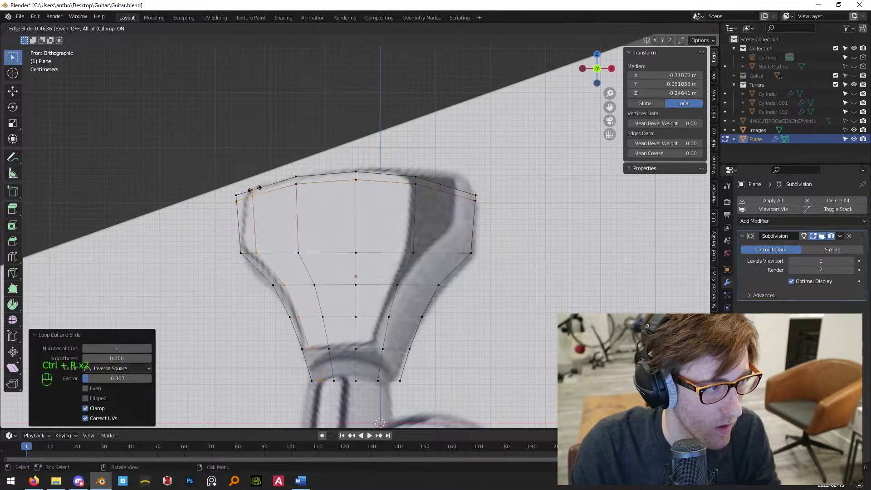
click(443, 187)
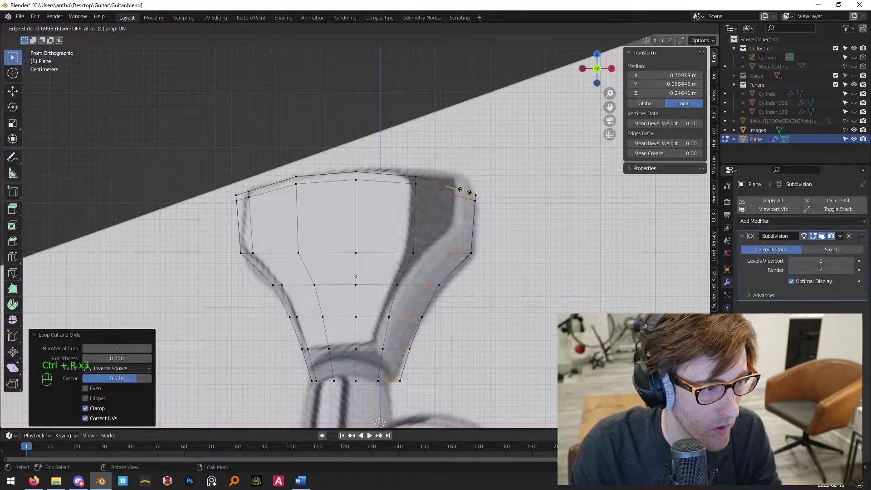
click(465, 191)
key(ctrl+r)
click(402, 365)
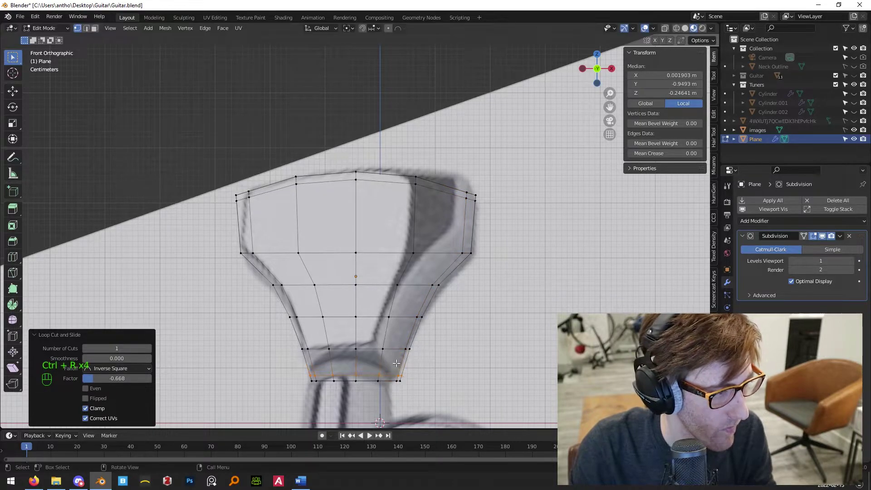
key(Tab)
Assign the existing Strap Pin material to the button.
middle_drag(398, 372, 451, 269)
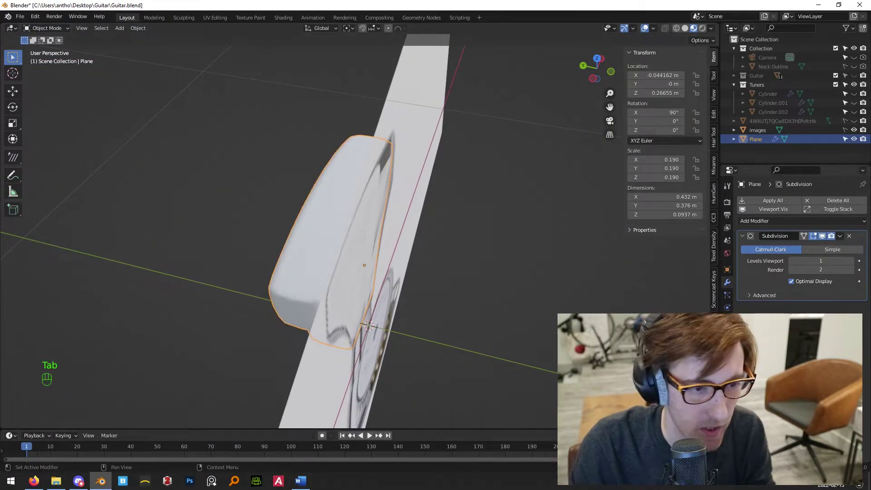
click(728, 346)
click(747, 239)
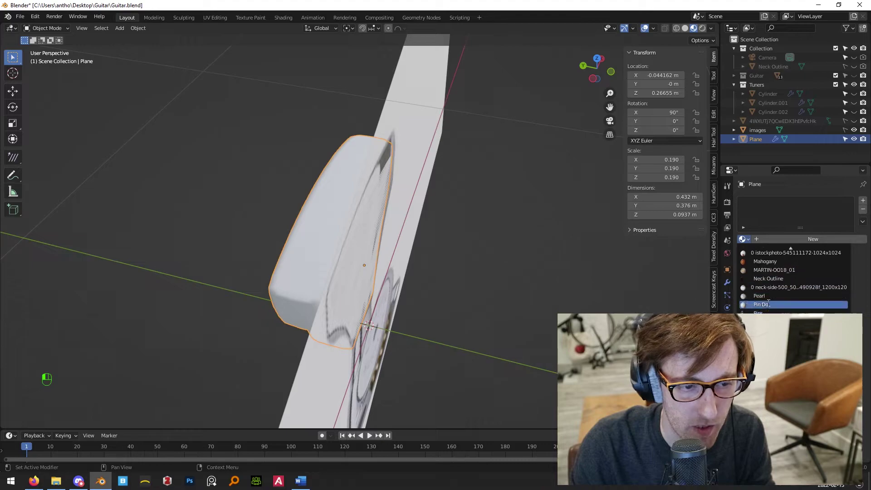
click(765, 322)
Add a horizontal loop cut across the button just below the shoulder where its sides start to taper.
middle_drag(464, 284, 363, 168)
key(KP_3)
key(KP_1)
key(KP_3)
middle_drag(368, 259, 428, 243)
key(Tab)
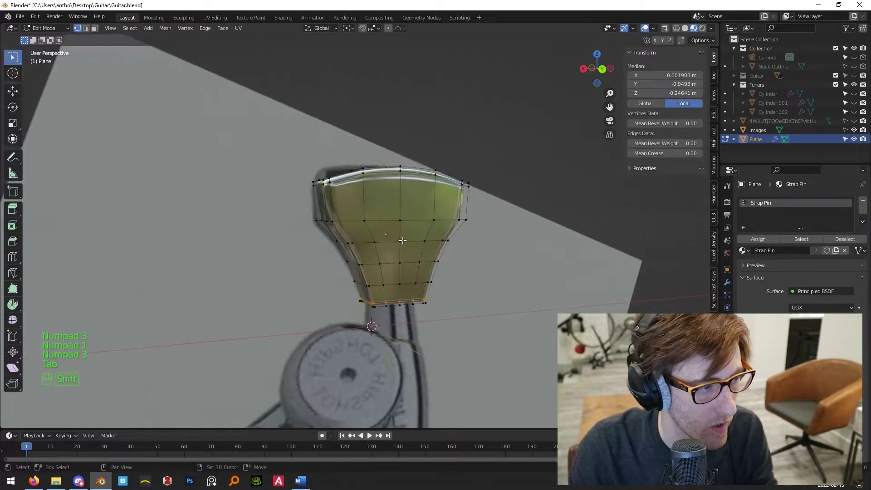
scroll(427, 243, up, 2)
click(459, 231)
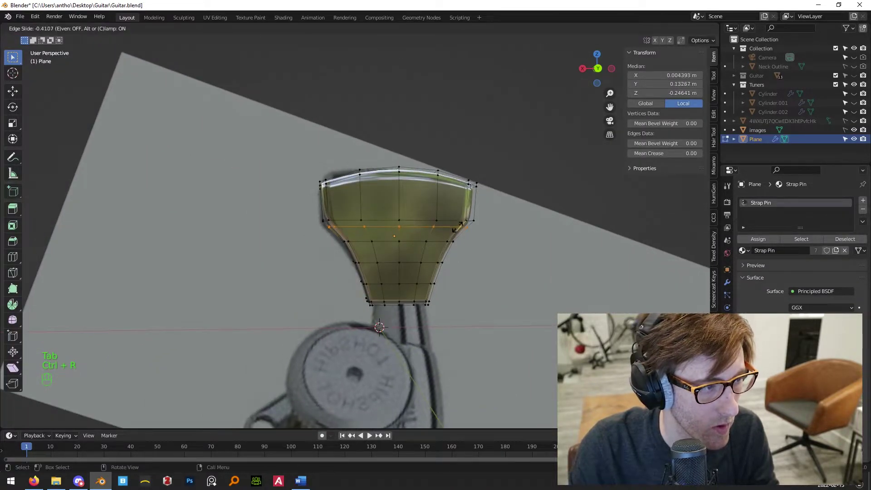
click(456, 222)
Add a second horizontal loop cut just above the button's shoulder to tighten that corner.
key(KP_3)
key(KP_1)
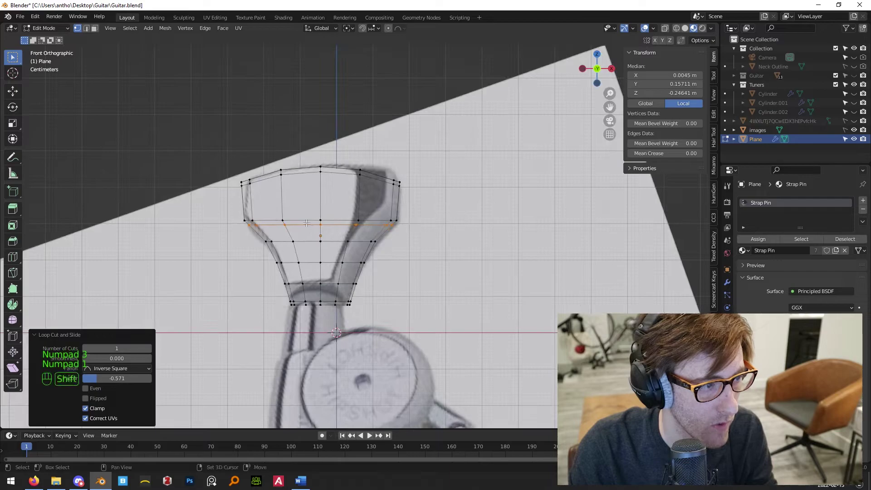
shift+middle_drag(307, 223, 369, 224)
scroll(382, 219, up, 3)
key(ctrl+r)
click(269, 203)
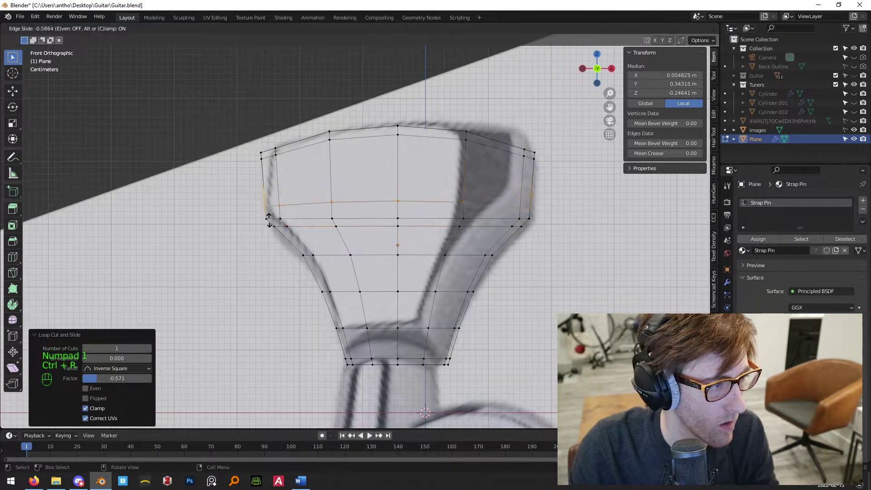
click(269, 219)
key(Tab)
mouse_move(262, 224)
middle_down()
mouse_move(423, 235)
mouse_move(392, 242)
mouse_move(257, 227)
middle_up()
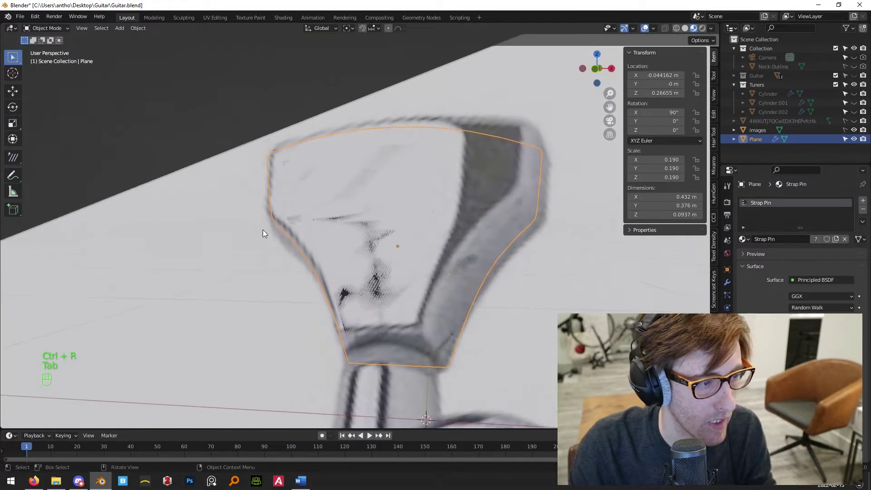
key(KP_3)
key(KP_1)
scroll(411, 271, up, 4)
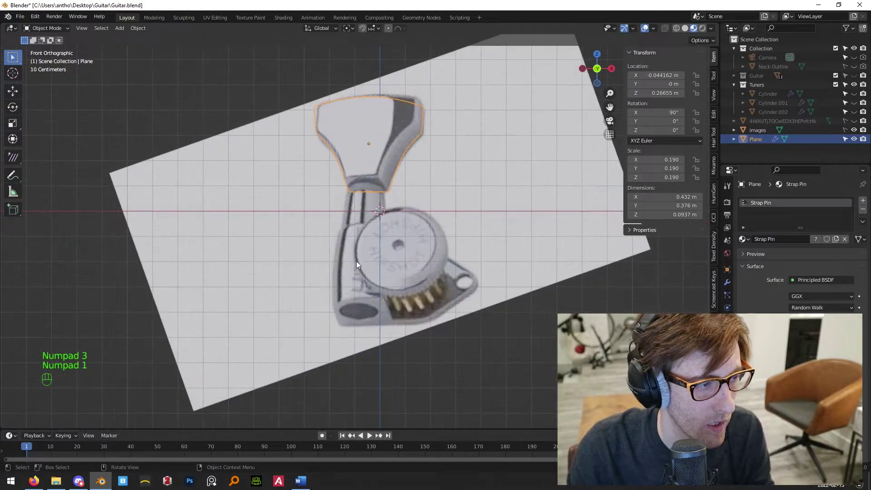
key(shift+a)
mouse_move(375, 208)
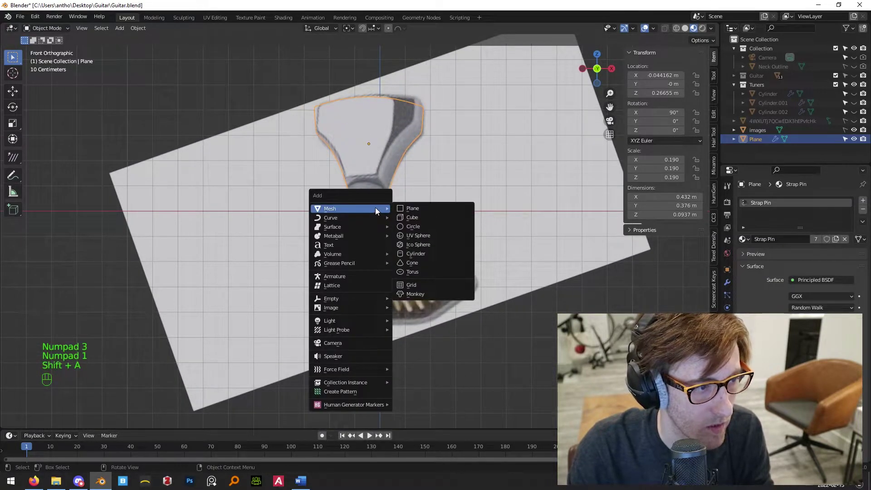
click(422, 227)
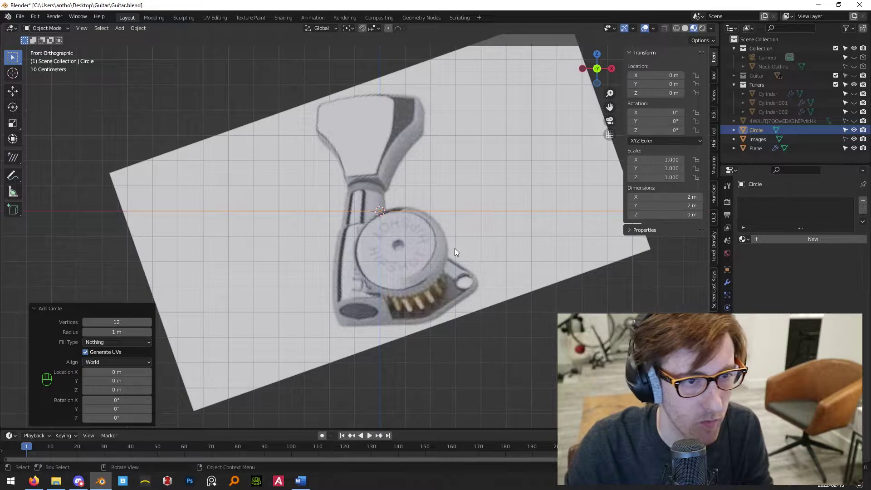
key(Delete)
Add a cylinder, scale it to about 0.115, and give it the existing Strap Pin material.
key(shift+a)
mouse_move(455, 249)
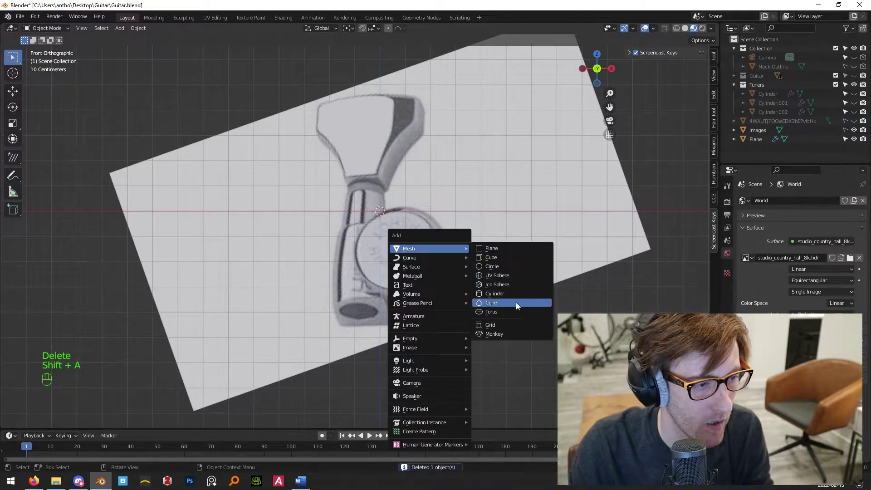
click(495, 293)
scroll(499, 318, down, 6)
key(s)
click(383, 230)
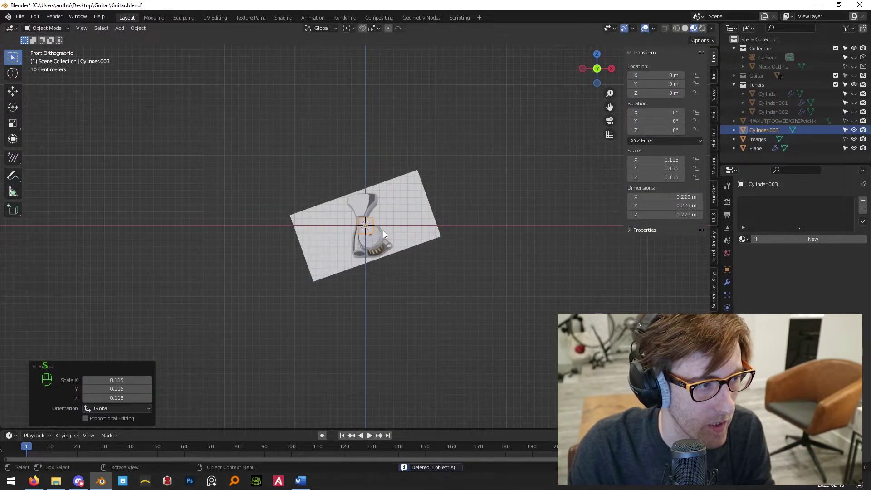
scroll(391, 209, up, 8)
right_click(399, 185)
click(743, 239)
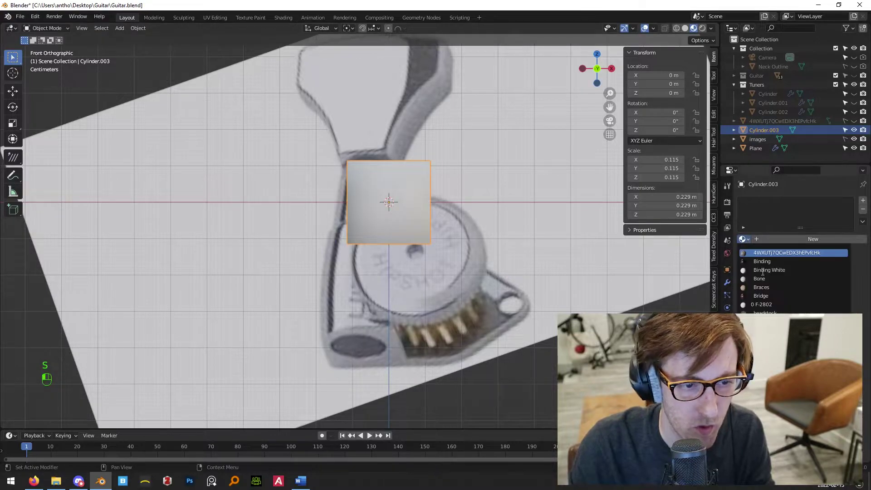
click(763, 322)
Scale the cylinder down to about 0.07 and place it over the reference's shaft just below the button.
scroll(472, 197, up, 4)
key(s)
click(466, 234)
shift+middle_drag(453, 168, 454, 249)
key(g)
scroll(464, 253, down, 6)
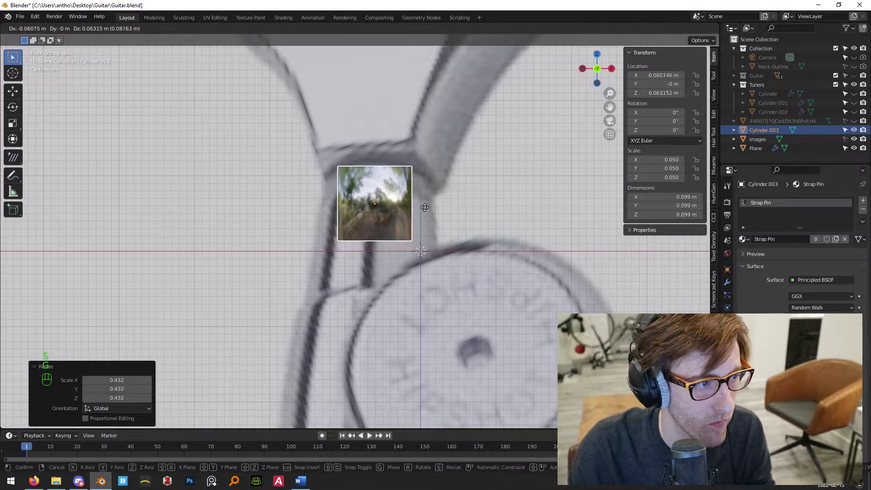
click(420, 235)
key(s)
click(411, 257)
key(g)
click(413, 254)
Try lowering the cylinder's bottom-edge vertices along Z and scaling them by about 1.67 to flare the shaft.
key(Tab)
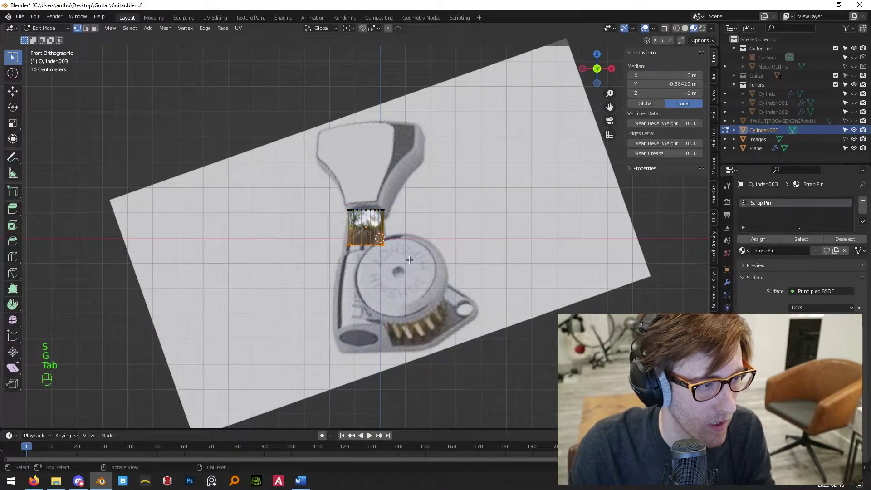
scroll(402, 252, up, 4)
key(g)
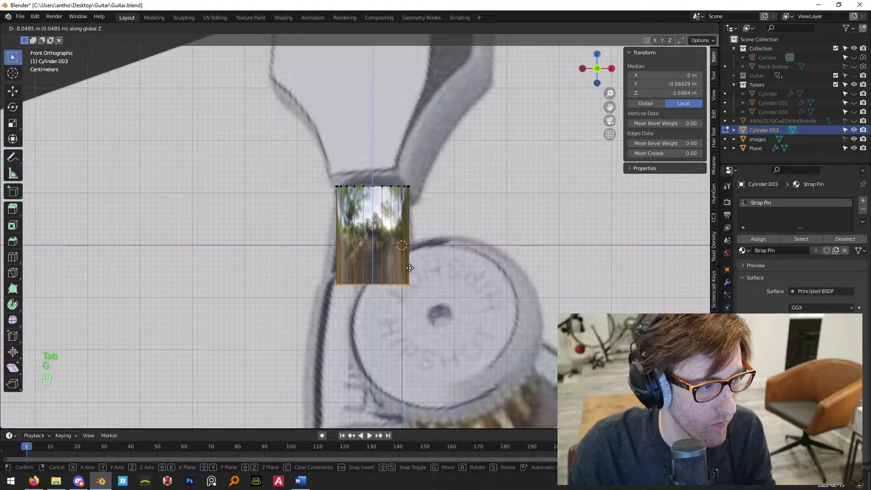
click(410, 276)
key(s)
click(431, 276)
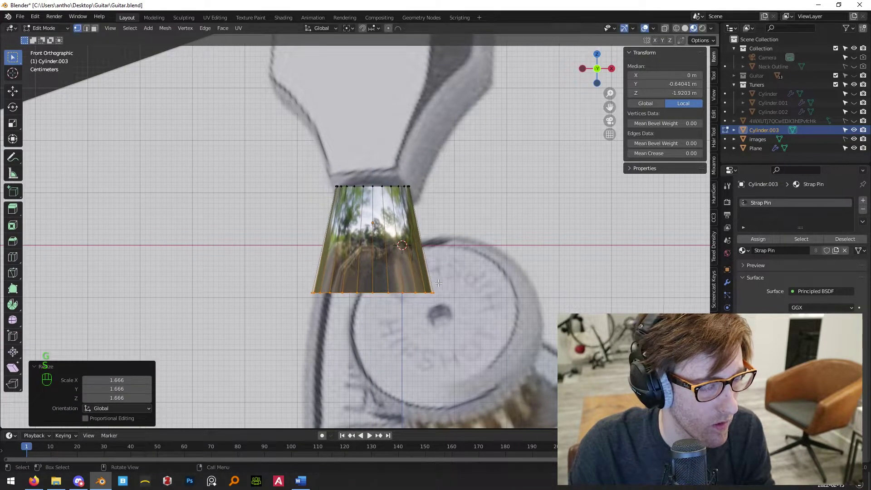
scroll(430, 274, down, 4)
key(Tab)
Undo the move and scaling of the cylinder's bottom-edge vertices.
middle_drag(398, 287, 363, 239)
key(KP_3)
key(KP_1)
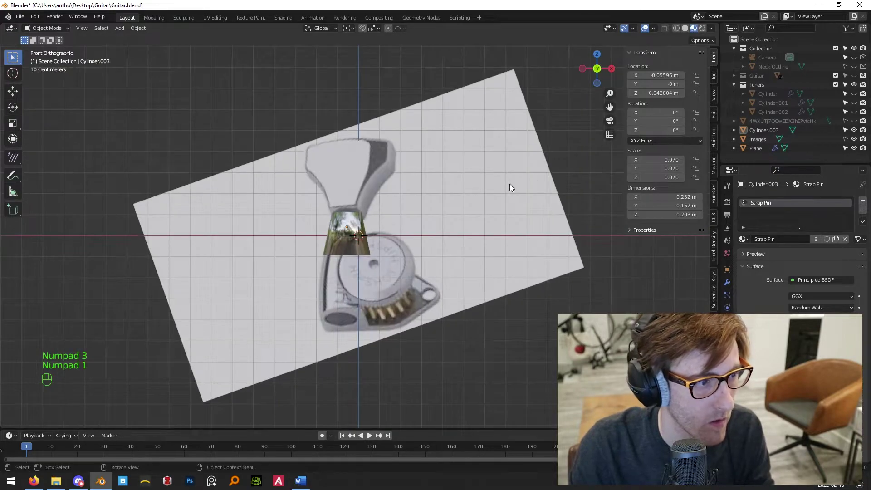
middle_drag(389, 213, 471, 185)
key(ctrl+z)
key(ctrl+z)
key(ctrl+z)
key(ctrl+z)
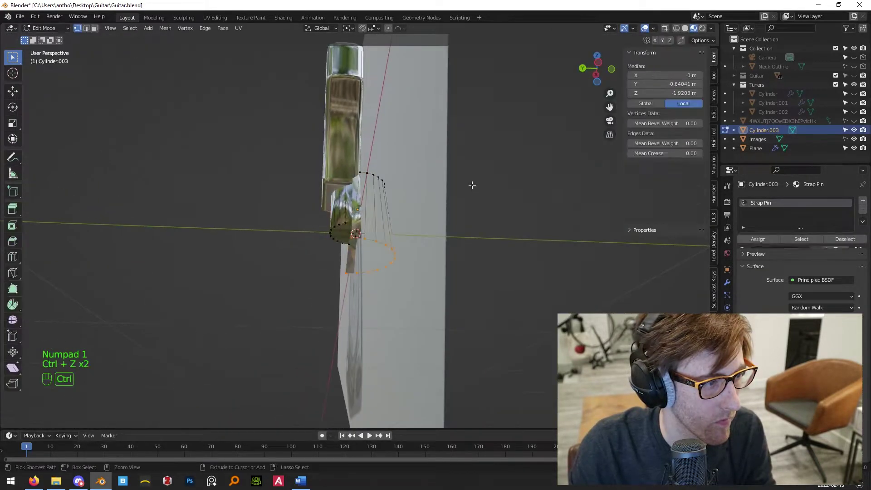
Widen the cylinder's complete bottom ring and move it down along Z to form a tapered shaft.
key(KP_3)
key(KP_1)
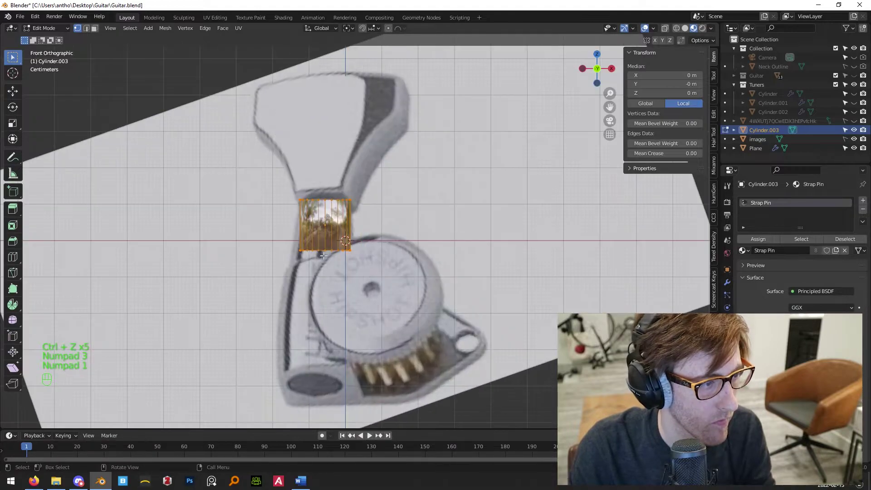
key(s)
click(483, 314)
key(g)
key(z)
click(468, 315)
key(Tab)
Move the reference image along X, clear of the modelled parts.
scroll(396, 197, down, 3)
click(577, 183)
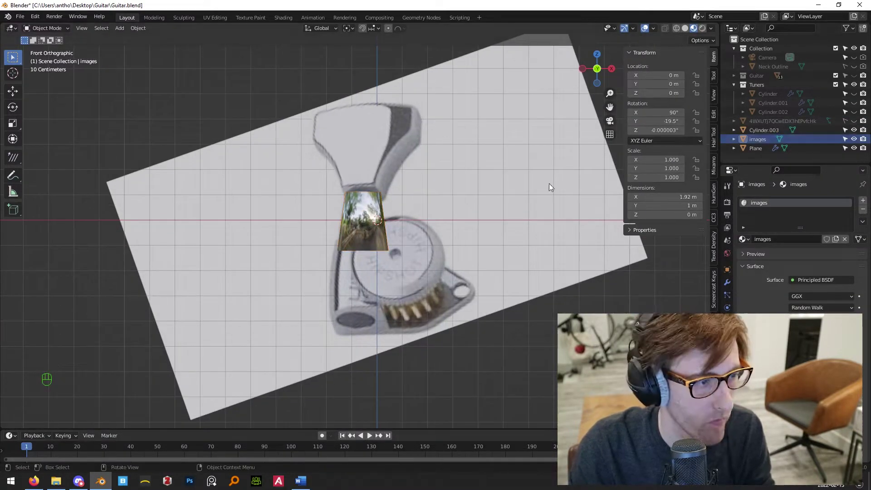
key(g)
key(x)
Move the tapered cylinder along Y so it lines up with the middle of the button's thickness.
middle_drag(545, 181, 459, 192)
key(g)
key(y)
key(KP_1)
key(g)
key(KP_3)
Scale the cylinder's top ring to fit the button's neck.
key(s)
click(467, 218)
key(Tab)
key(alt+z)
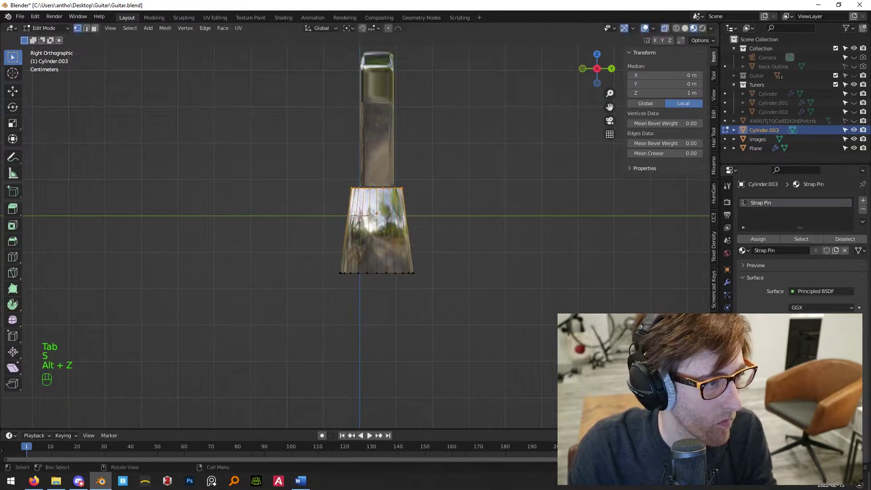
key(KP_1)
key(s)
key(Tab)
Thicken the button to about 0.128 m and recentre the cylinder beneath it in depth.
click(359, 172)
middle_drag(272, 218, 358, 235)
click(295, 308)
key(KP_3)
key(g)
click(318, 295)
key(KP_1)
Add a loop cut near the cylinder's top and bevel it into a narrow band.
key(Tab)
scroll(386, 227, up, 6)
key(ctrl+r)
key(ctrl+r)
click(390, 213)
key(s)
key(ctrl+b)
click(430, 248)
Extrude and scale the narrow band near the top of the cylinder to shape a collar.
key(Tab)
key(Tab)
key(e)
key(s)
key(Tab)
middle_drag(495, 223, 420, 242)
key(KP_1)
Reposition the button at about Z 0.27 m so it sits on top of the shaft.
click(453, 195)
key(g)
key(g)
scroll(444, 253, down, 8)
scroll(444, 252, down, 3)
scroll(241, 242, up, 1)
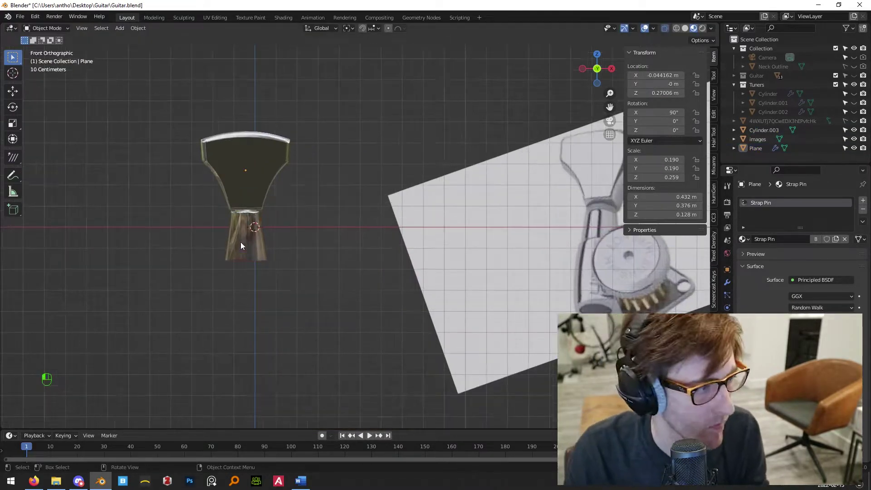
Move the lower part of the shaft up about 0.0025 m along Z, leaving its upper collar in place.
click(240, 243)
scroll(342, 292, up, 1)
scroll(354, 285, up, 2)
key(Tab)
drag(97, 259, 200, 296)
key(g)
click(218, 297)
scroll(268, 283, down, 3)
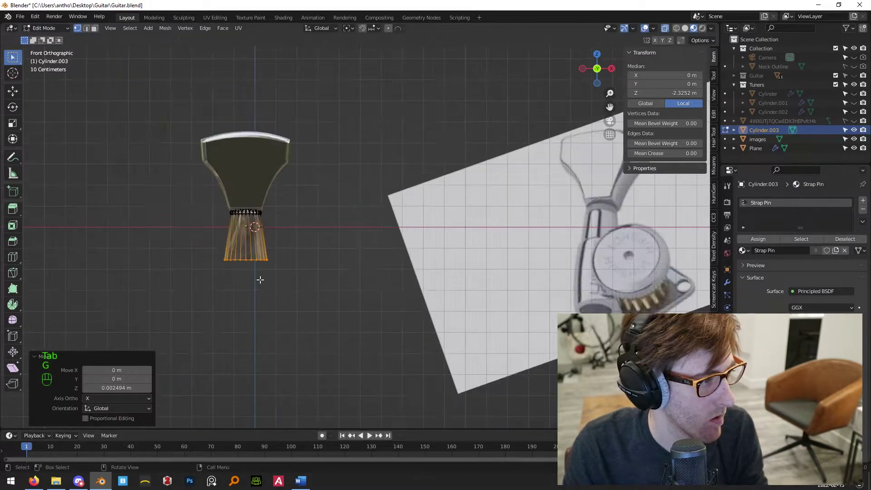
key(Tab)
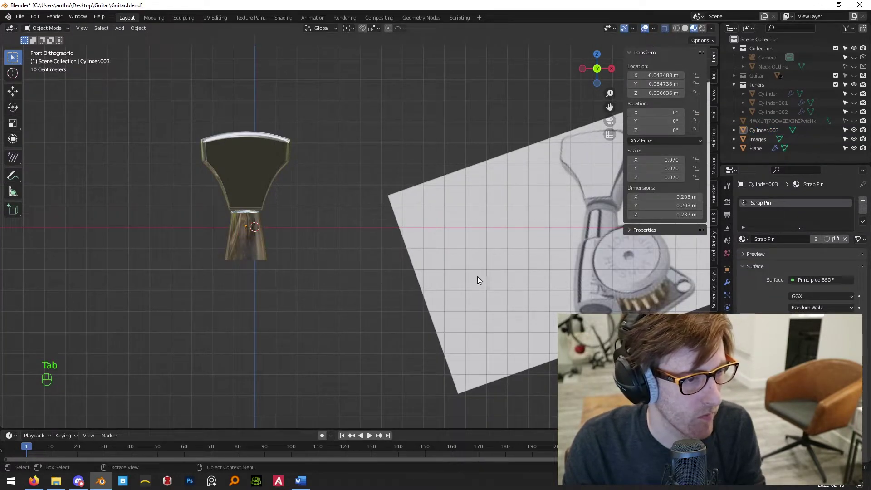
Rotate the reference image by about 91° so the pictured tuner lies horizontally.
click(556, 286)
scroll(535, 292, down, 2)
key(r)
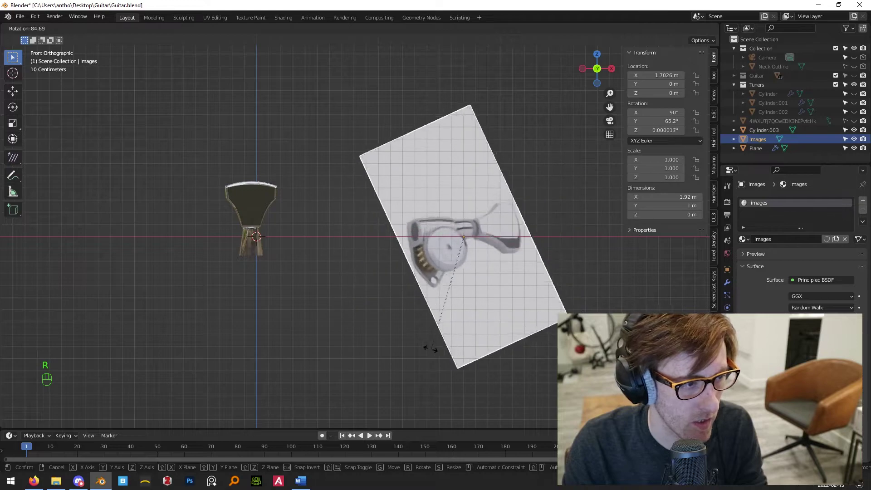
click(430, 336)
scroll(565, 265, up, 4)
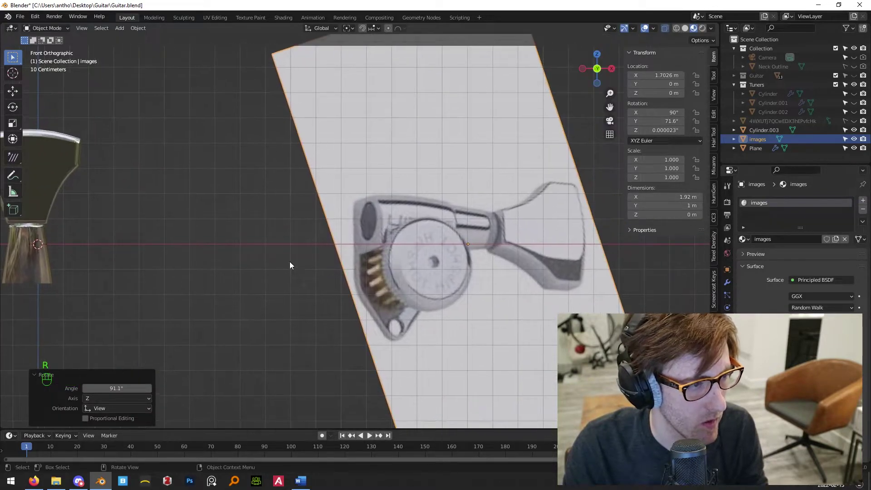
Add a mesh plane and rotate it 90° about X so it faces the front view.
click(310, 266)
key(shift+a)
mouse_move(399, 241)
click(437, 240)
scroll(434, 252, down, 4)
text(rx)
text(90)
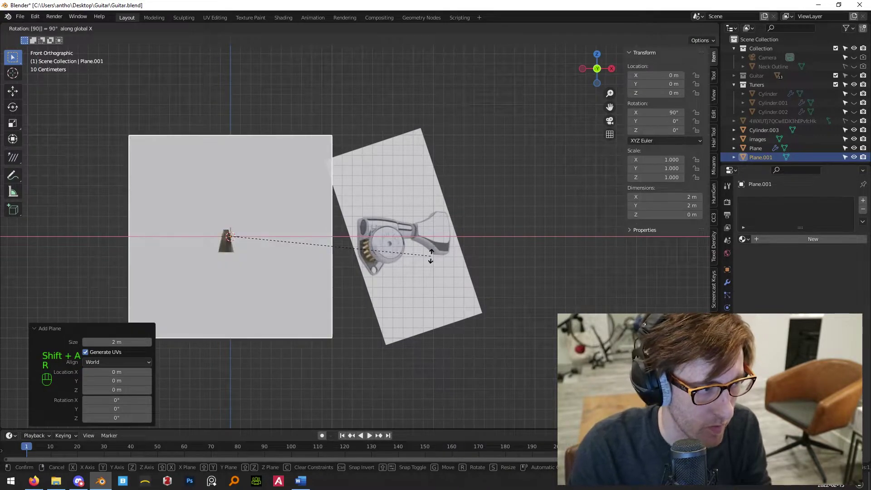
key(Return)
Scale the plane to about 0.136 and move it along X to about 1.42 m, over the pictured tuner housing.
key(s)
click(260, 249)
key(g)
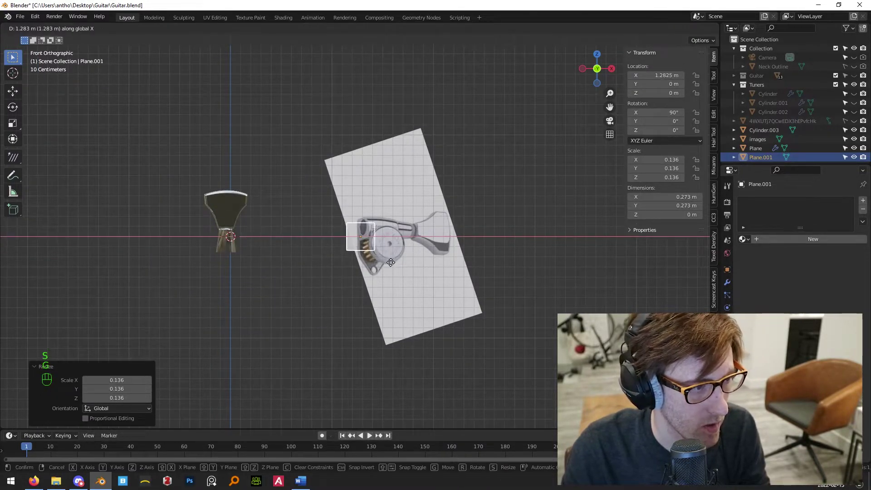
click(405, 252)
scroll(409, 257, up, 4)
Add a centred vertical edge loop to the plane and lower its bottom vertex about 0.194 m to the pictured screw hole.
key(Tab)
click(390, 222)
right_click(390, 222)
click(390, 271)
key(g)
click(403, 310)
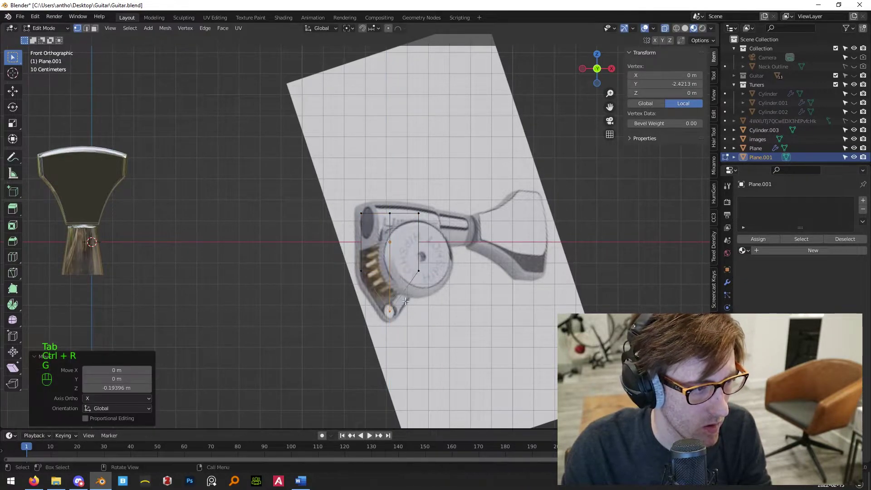
Lower the two lower side vertices about 0.018 m and scale the whole outline by 1.261 to match the pictured housing.
scroll(403, 310, up, 2)
drag(454, 308, 454, 308)
key(g)
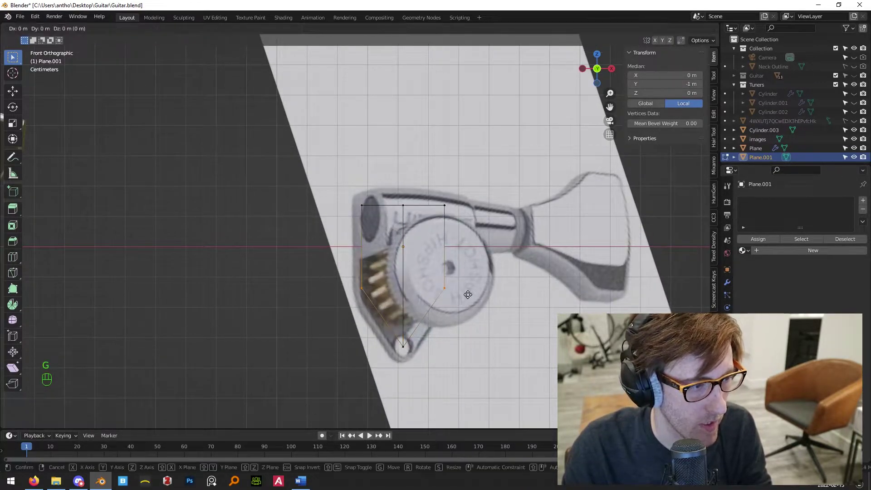
click(469, 303)
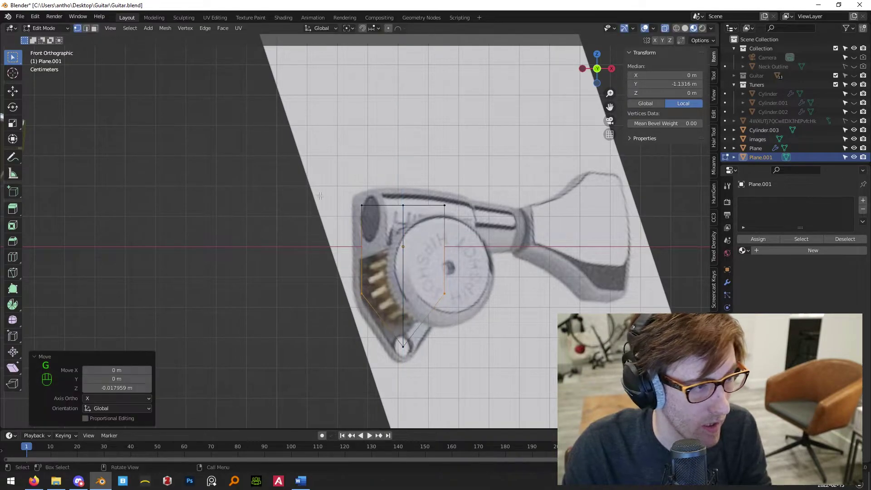
key(a)
key(s)
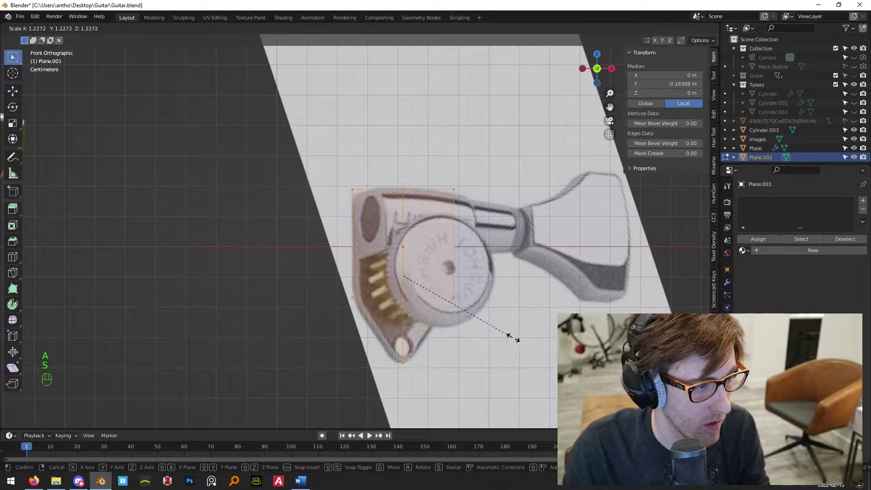
click(513, 338)
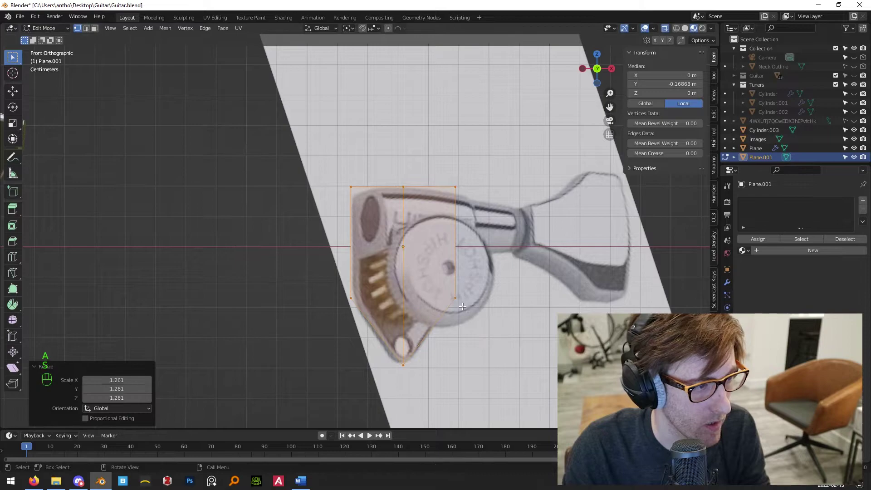
Extrude the pointed housing outline about 0.144 m to give it thickness.
middle_drag(513, 338, 545, 312)
key(e)
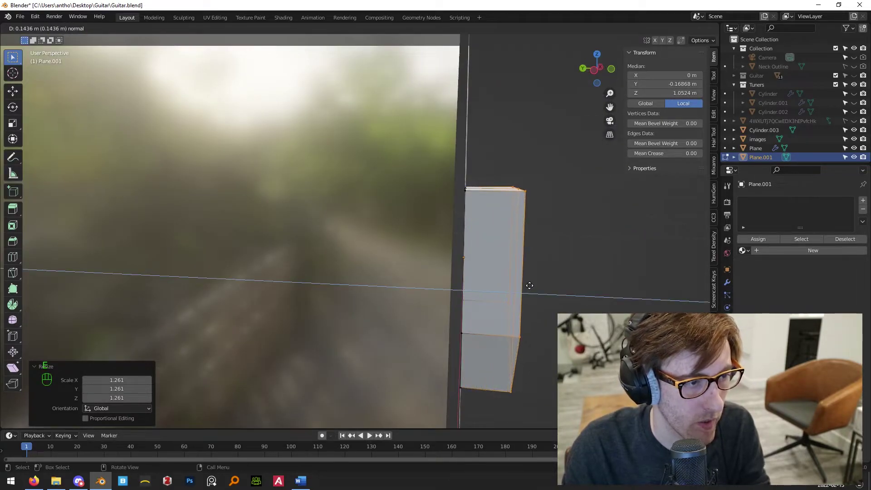
click(527, 289)
key(KP_3)
key(KP_1)
scroll(467, 295, down, 2)
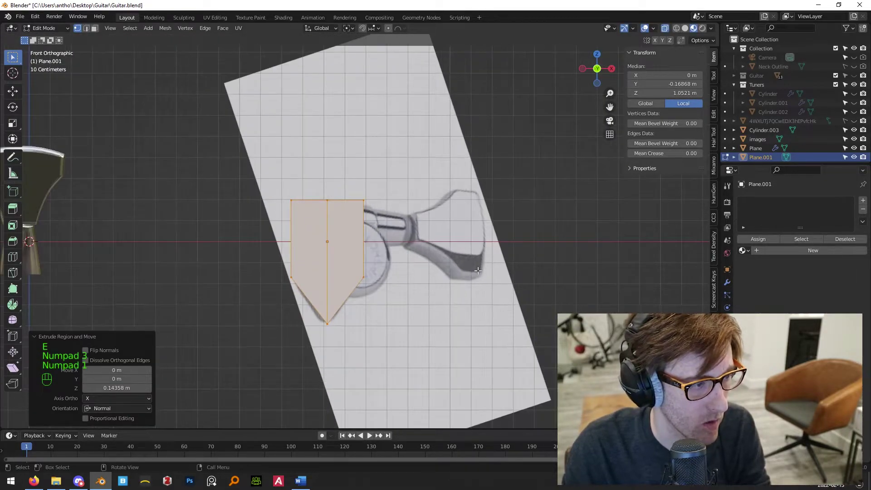
Add vertical edge loops close to both outer sides of the housing block.
key(Tab)
shift+middle_drag(441, 244, 510, 245)
key(Tab)
key(ctrl+r)
key(ctrl+r)
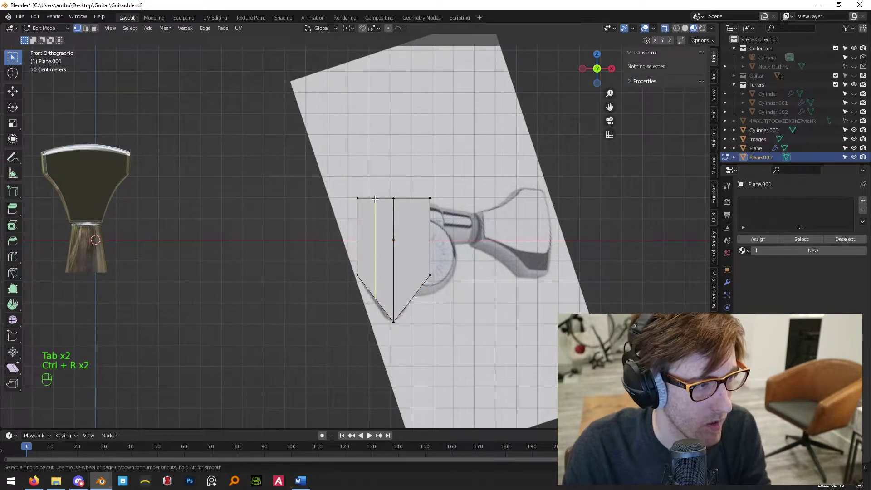
click(381, 201)
click(362, 197)
key(ctrl+r)
click(420, 199)
click(422, 200)
Add edge loops near the housing's top edge and just above its lower side corners.
key(ctrl+r)
click(386, 207)
click(388, 180)
key(ctrl+r)
click(363, 258)
click(365, 286)
Add a Subdivision Surface modifier to the housing block.
key(Tab)
middle_drag(456, 275, 622, 282)
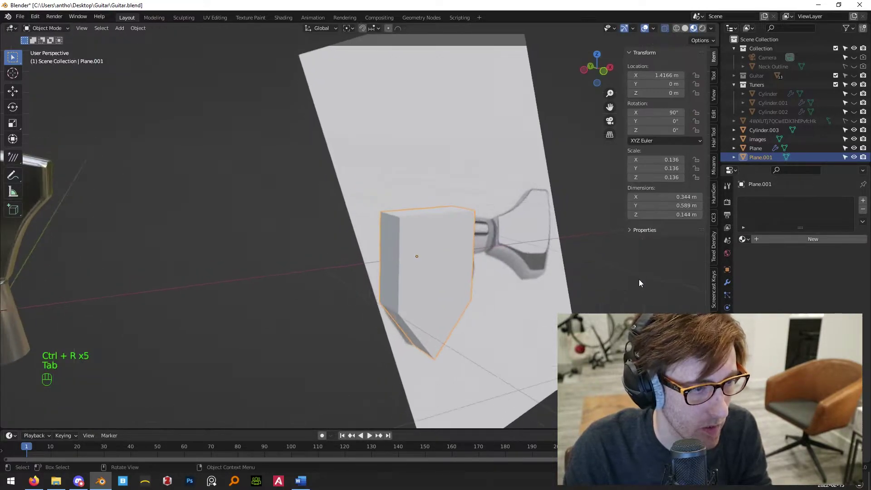
click(728, 282)
click(753, 201)
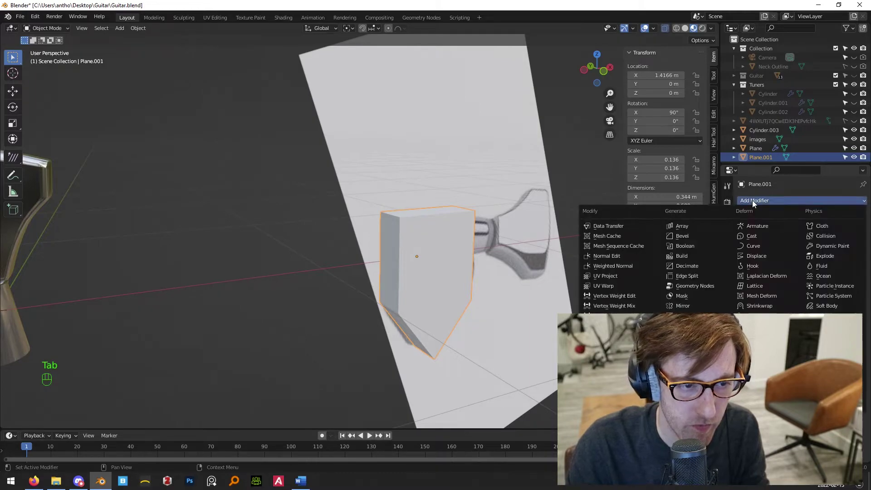
click(695, 365)
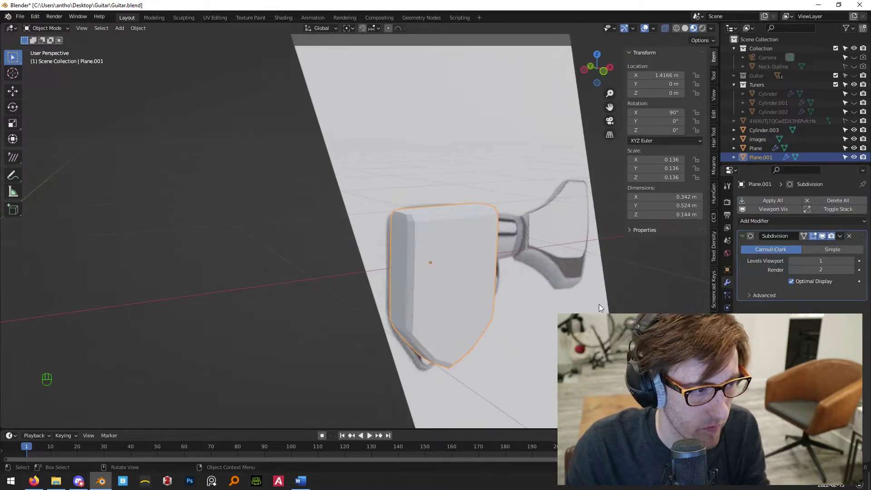
key(KP_3)
key(KP_1)
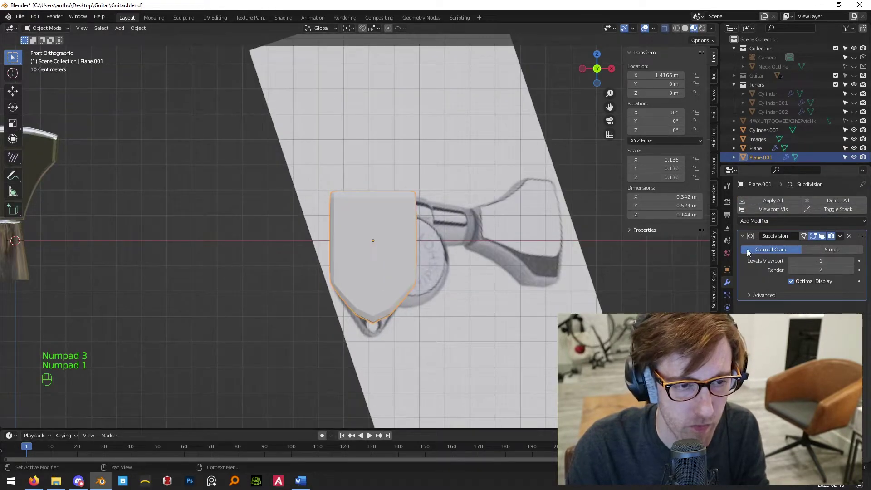
Shade the housing smooth and assign it the existing Strap Pin material.
right_click(370, 221)
click(369, 219)
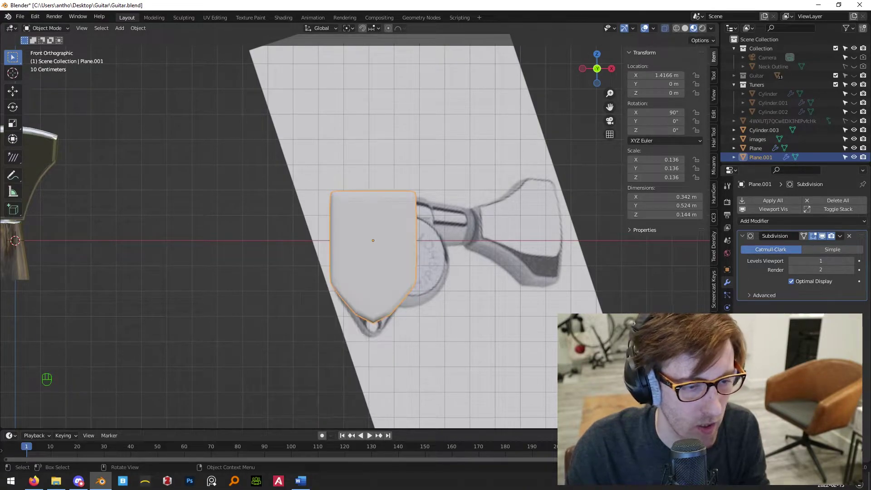
click(728, 346)
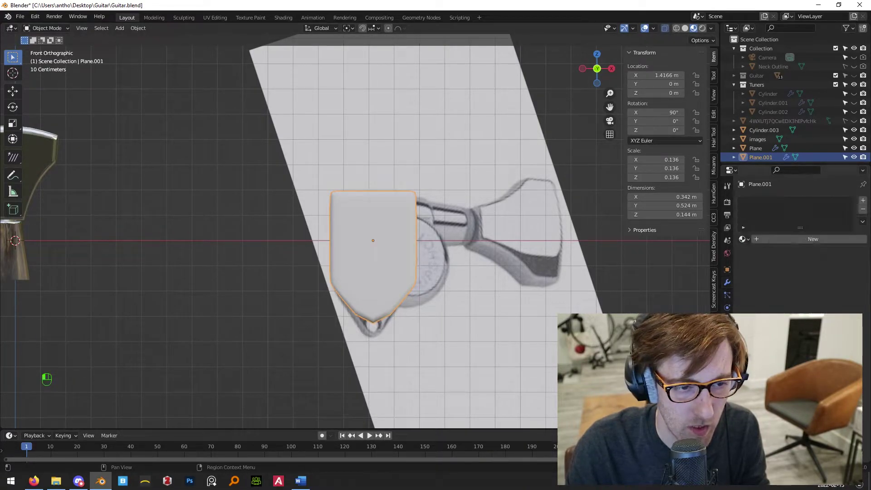
click(743, 238)
click(762, 322)
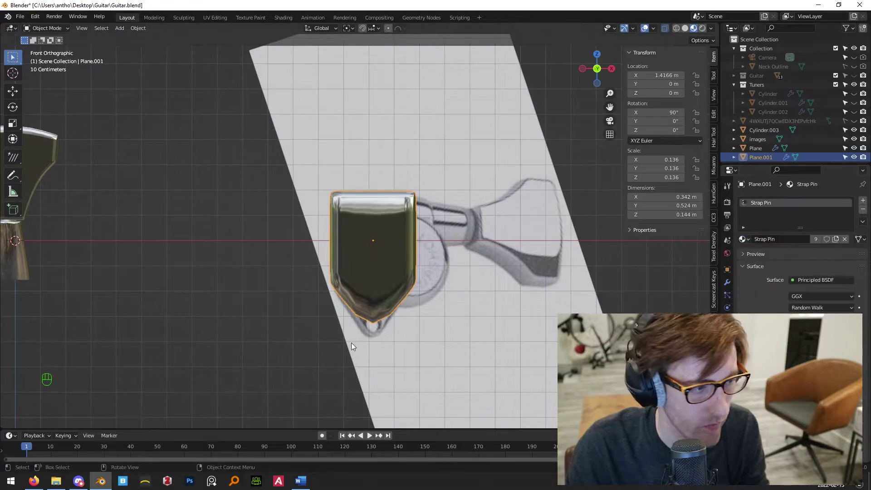
Slide the V-shaped lower edge loop down toward the housing's pointed bottom edge.
key(Tab)
scroll(426, 309, up, 3)
key(g)
key(g)
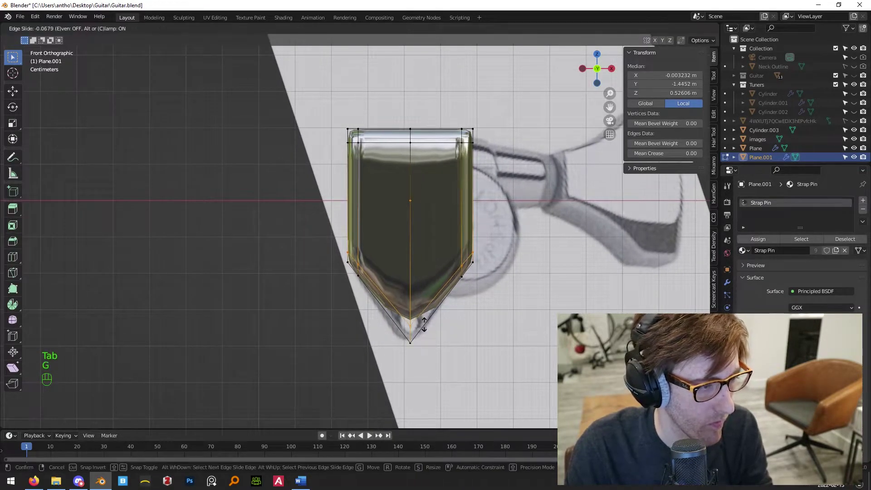
click(437, 377)
Add two vertical edge loops beside the housing's centre line and slide them to equal distances on either side.
middle_drag(381, 135, 409, 150)
key(KP_1)
key(ctrl+r)
click(408, 134)
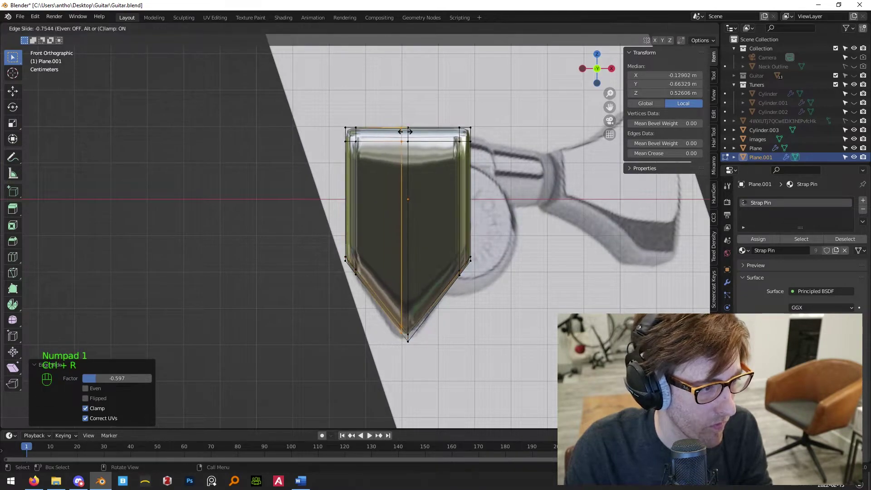
click(407, 133)
click(435, 131)
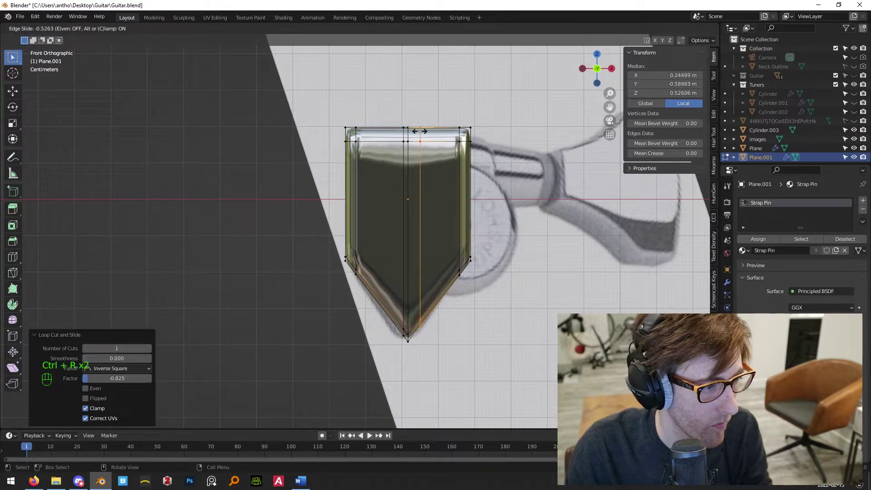
click(419, 132)
key(g)
key(g)
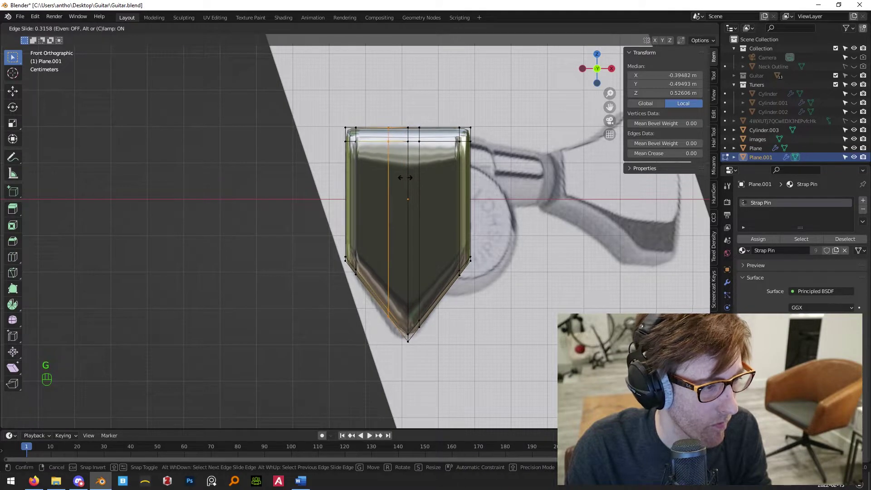
click(410, 177)
key(Tab)
middle_drag(456, 249, 517, 266)
key(KP_3)
key(KP_1)
Add a horizontal edge loop around the housing's middle and a second one just below it.
key(Tab)
middle_drag(292, 246, 327, 224)
click(341, 207)
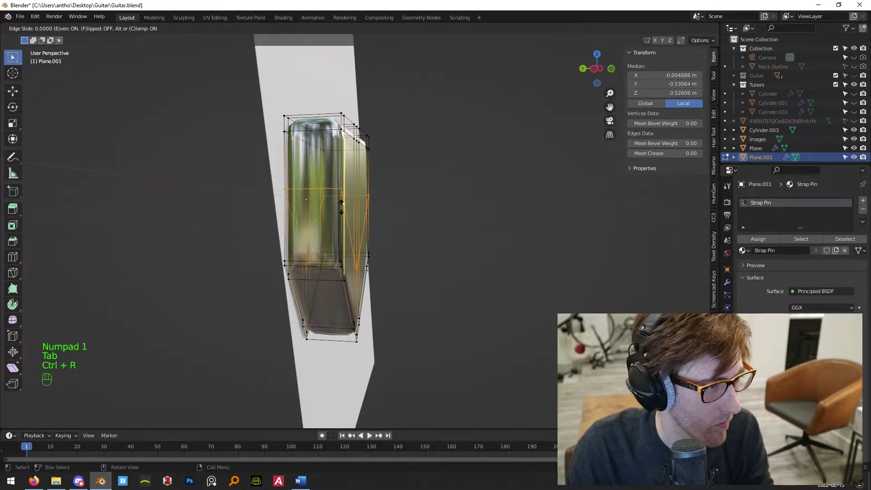
right_click(341, 207)
right_click(341, 207)
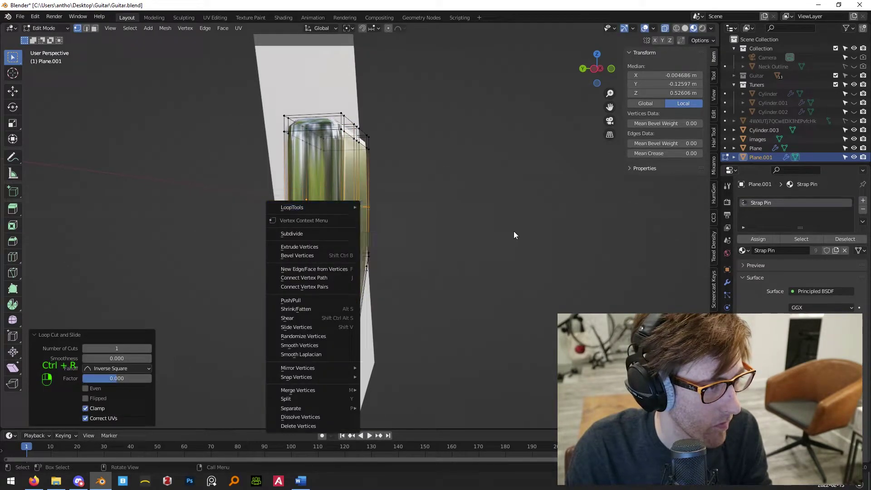
click(528, 271)
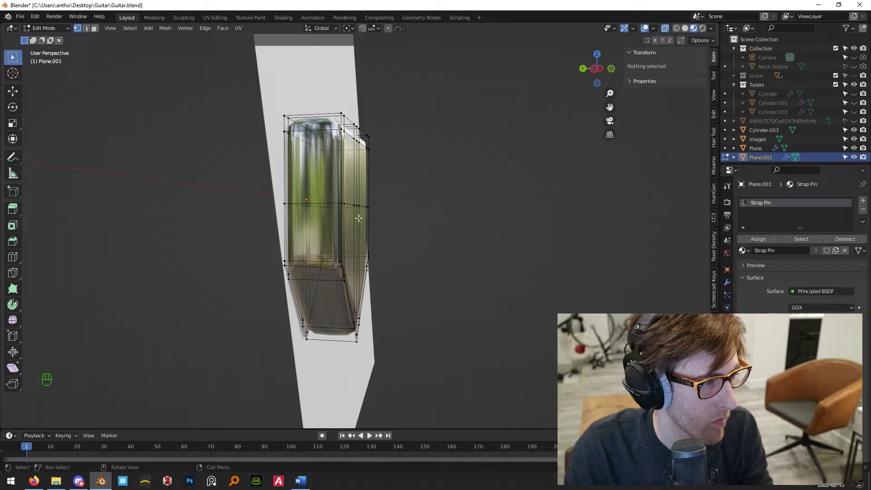
click(343, 221)
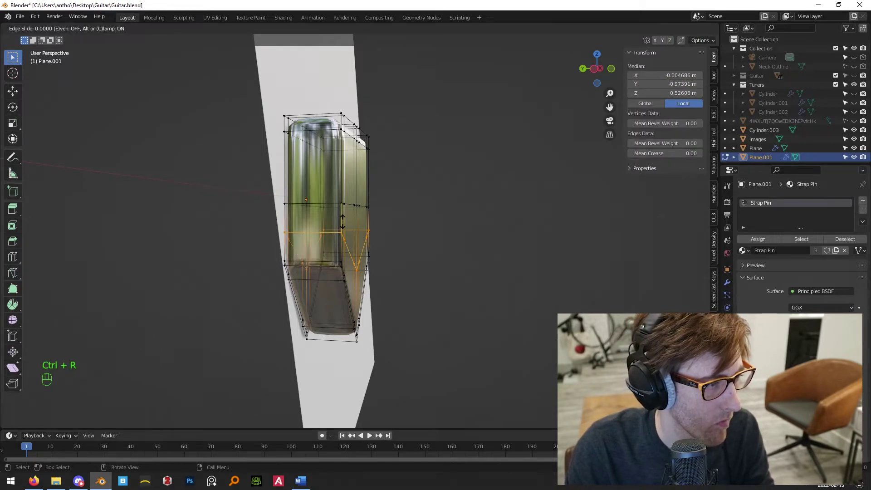
click(350, 199)
key(KP_3)
key(KP_2)
key(KP_1)
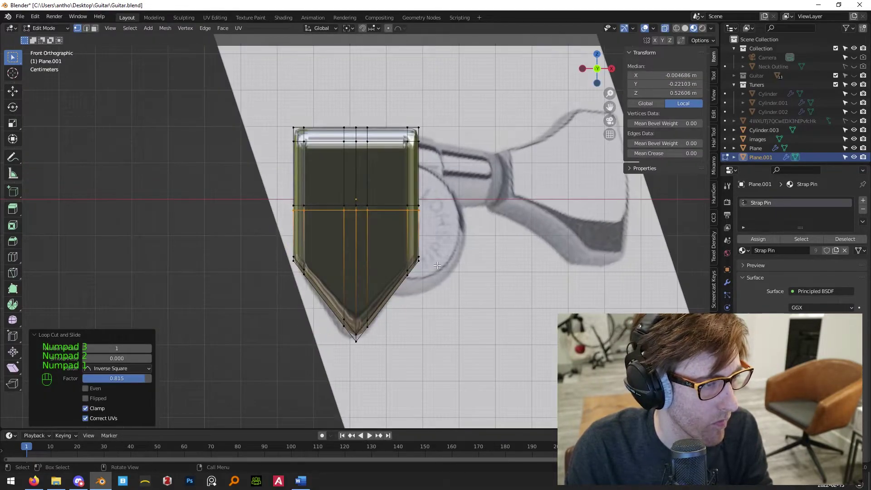
Move the reference image along X so the pictured housing sits beside the modelled one.
key(Tab)
click(342, 207)
key(g)
key(g)
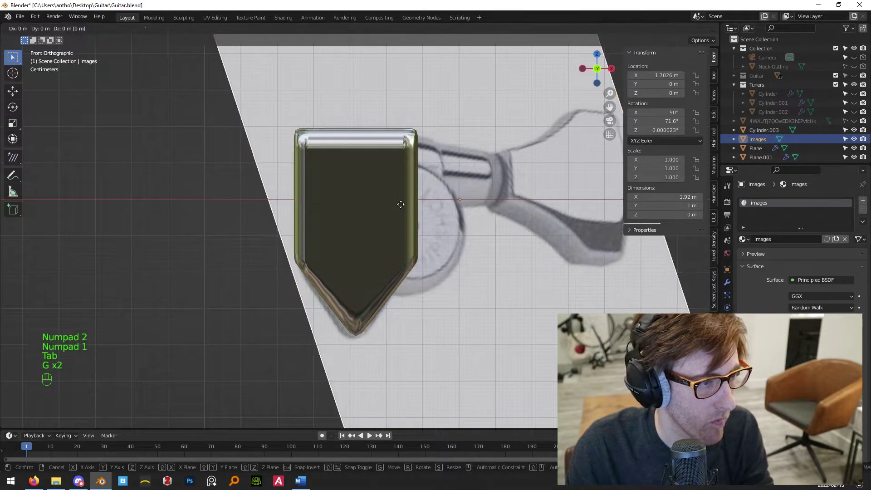
click(540, 206)
Push the front vertices of the housing's lower half back along Y to form a thinner stepped section.
click(324, 227)
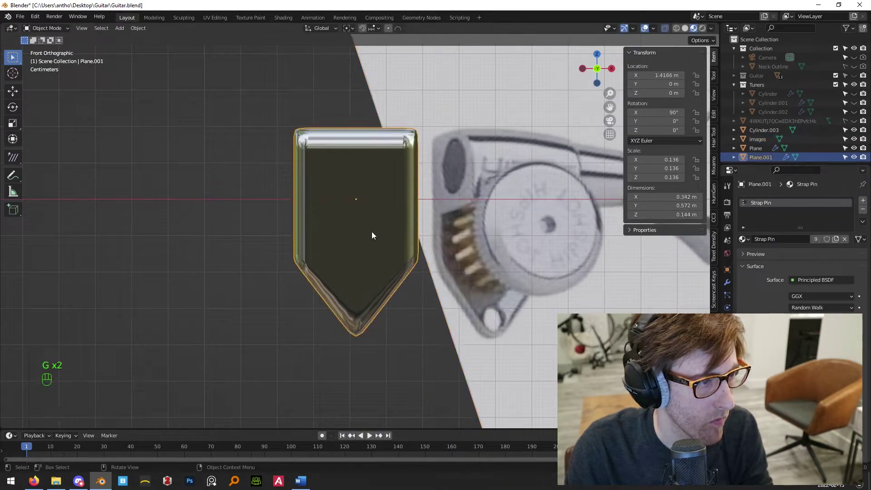
key(Tab)
key(KP_3)
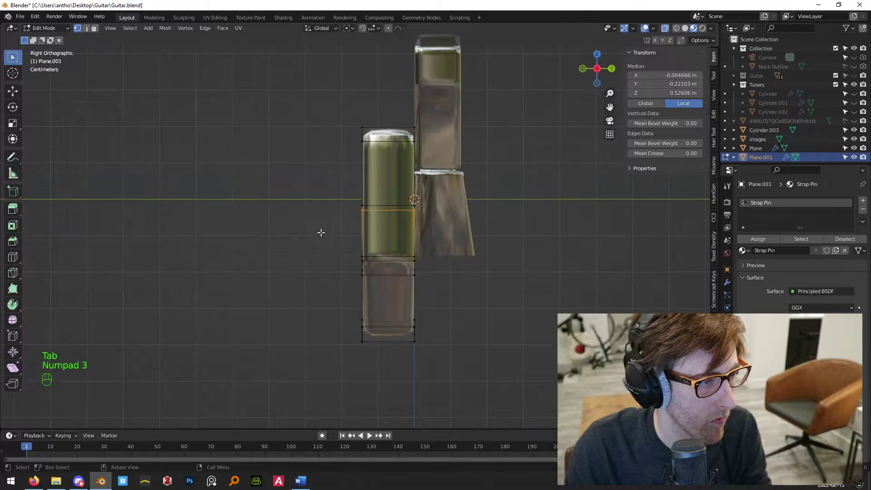
drag(378, 347, 380, 347)
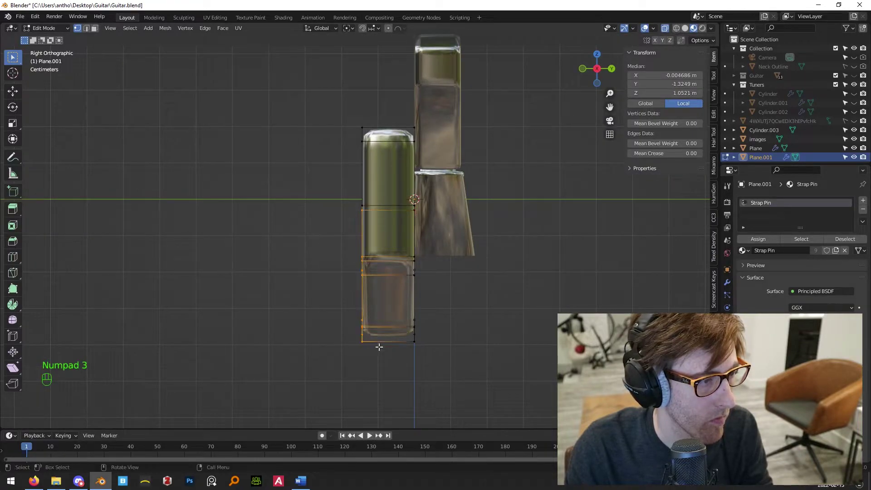
key(g)
click(391, 334)
key(g)
click(389, 334)
Add supporting edge loops near the upper block's bottom edge and at the top of the thinner lower section.
key(KP_1)
scroll(358, 272, up, 3)
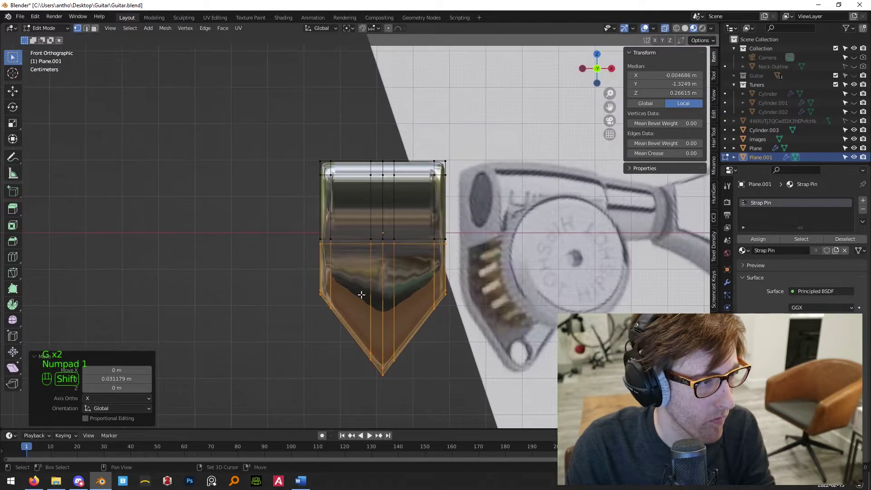
middle_drag(358, 272, 317, 286)
key(ctrl+r)
click(372, 200)
click(376, 240)
key(ctrl+r)
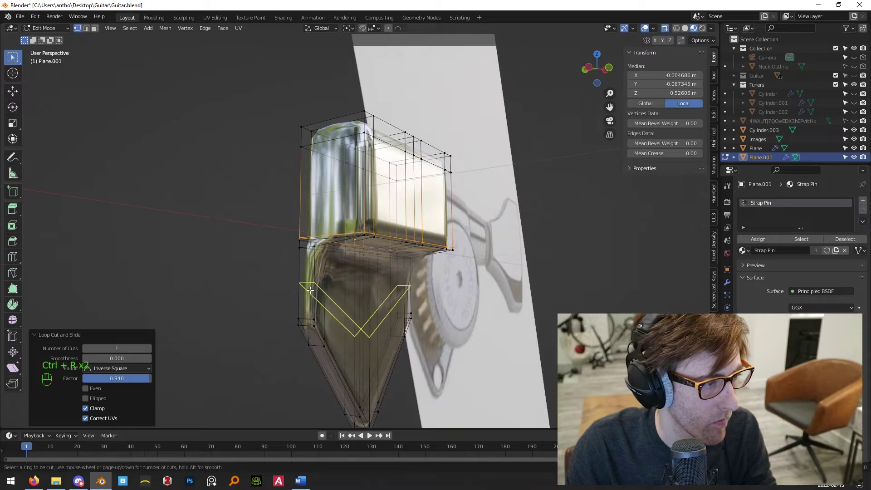
click(313, 282)
key(e)
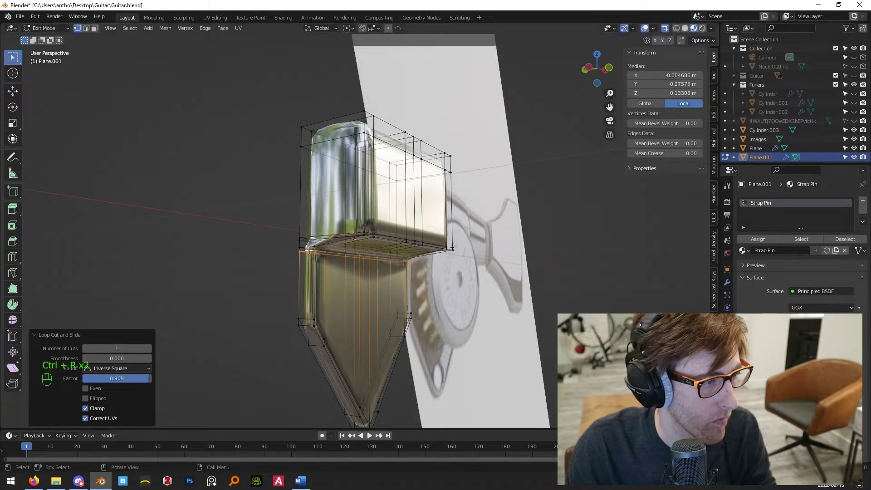
key(Tab)
key(KP_3)
key(KP_1)
Add a supporting edge loop close to the housing's left side edge where the block steps inward.
middle_drag(319, 261, 359, 236)
key(Tab)
scroll(356, 224, up, 2)
key(KP_1)
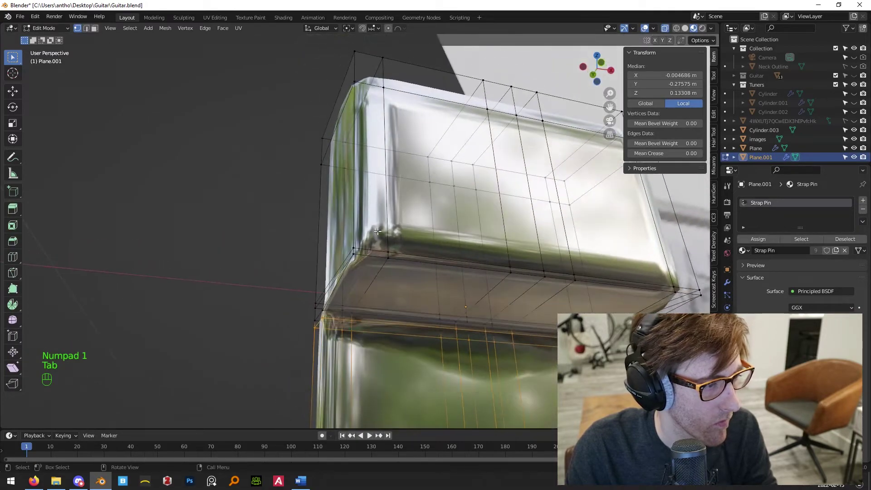
scroll(354, 227, up, 3)
key(ctrl+r)
click(362, 254)
click(362, 255)
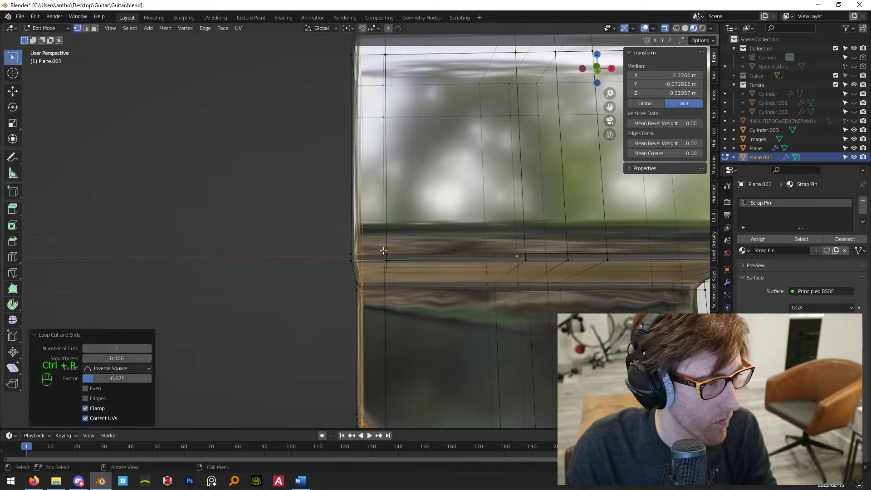
Add a supporting edge loop close to the housing's right side edge where the block steps inward.
scroll(409, 227, down, 3)
key(ctrl+r)
click(633, 271)
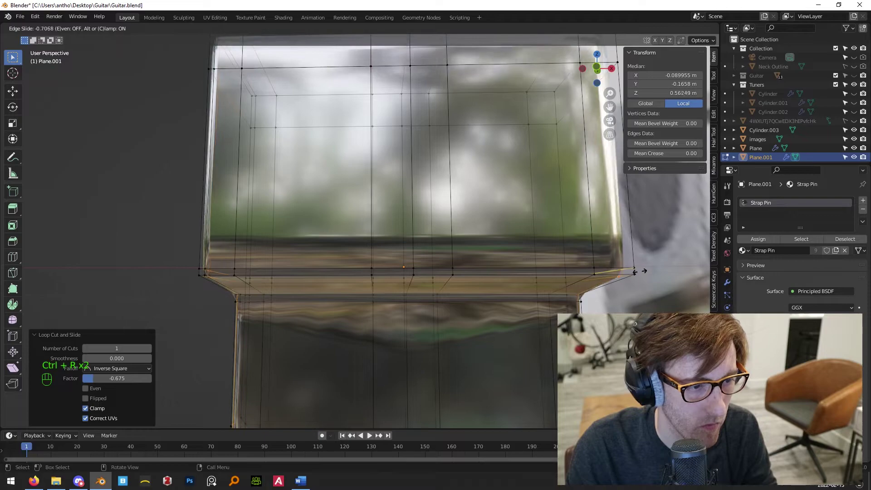
right_click(628, 269)
key(ctrl+z)
key(ctrl+r)
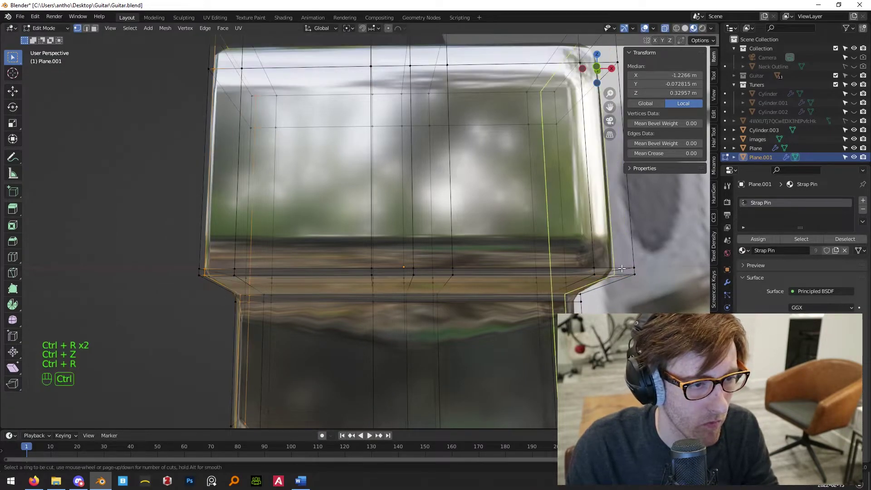
click(631, 269)
click(647, 268)
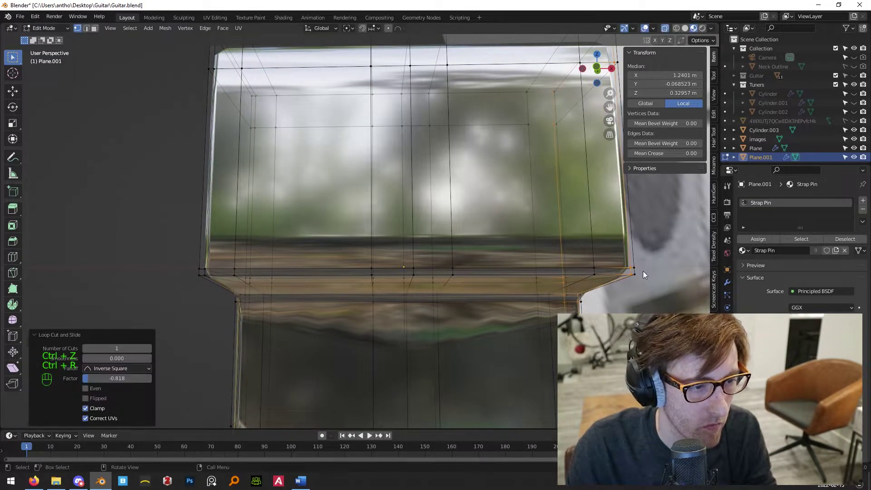
Set the housing's Subdivision modifier to 3 viewport levels.
key(Tab)
scroll(567, 266, up, 4)
middle_drag(567, 265, 372, 272)
middle_drag(285, 243, 518, 245)
click(525, 196)
middle_drag(524, 196, 472, 206)
shift+middle_drag(472, 206, 433, 267)
click(728, 284)
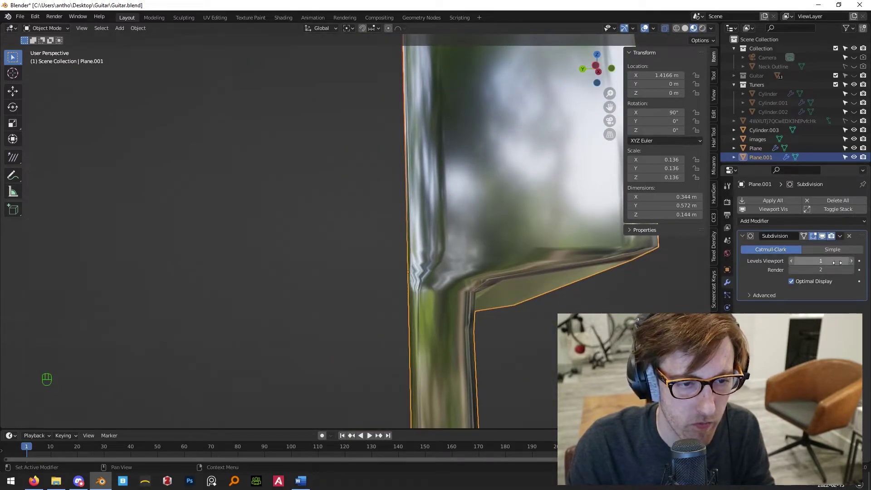
click(852, 261)
click(852, 261)
Nudge the vertex at the upper block's lower front corner to refine the stepped underside.
middle_drag(551, 331, 542, 307)
key(Tab)
click(581, 251)
key(g)
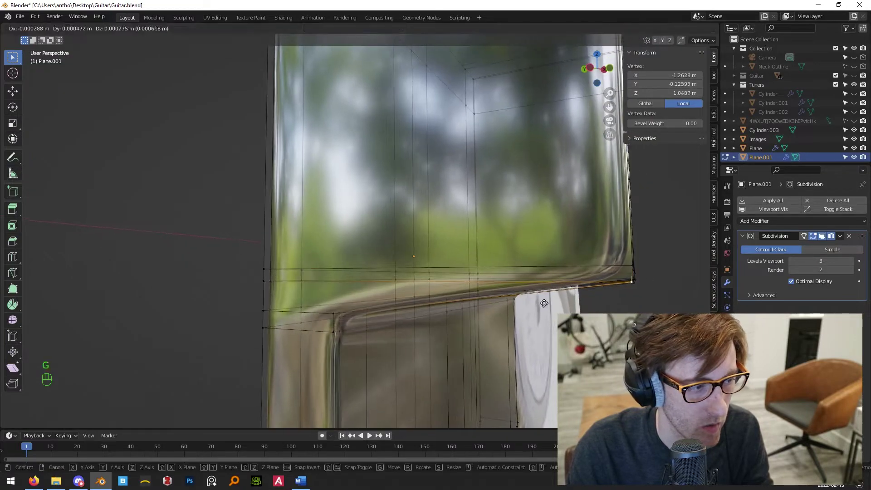
click(550, 325)
key(Tab)
mouse_move(339, 285)
middle_down()
mouse_move(412, 253)
mouse_move(347, 285)
middle_up()
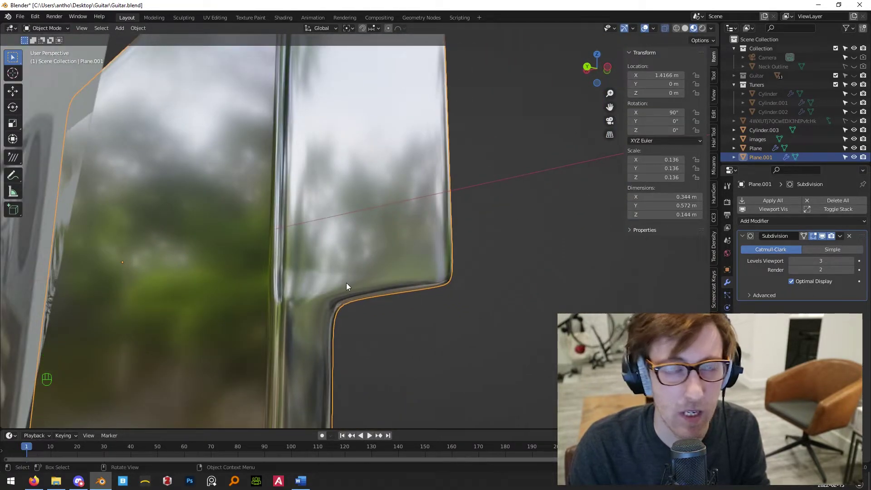
Examine the smoothed housing and its stepped underside from straight-on and angled views.
key(KP_3)
key(KP_1)
scroll(380, 288, down, 4)
mouse_move(271, 243)
middle_down()
mouse_move(260, 304)
mouse_move(297, 279)
mouse_move(256, 246)
middle_up()
click(256, 247)
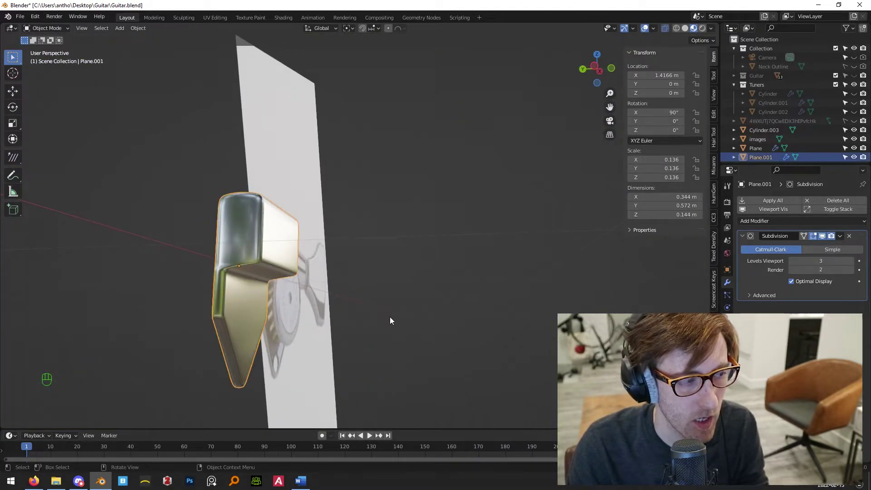
key(KP_1)
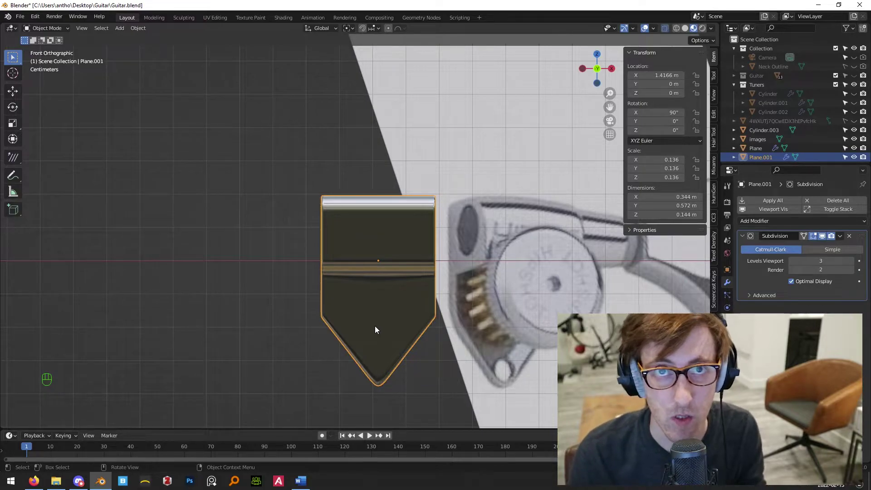
middle_drag(339, 320, 336, 263)
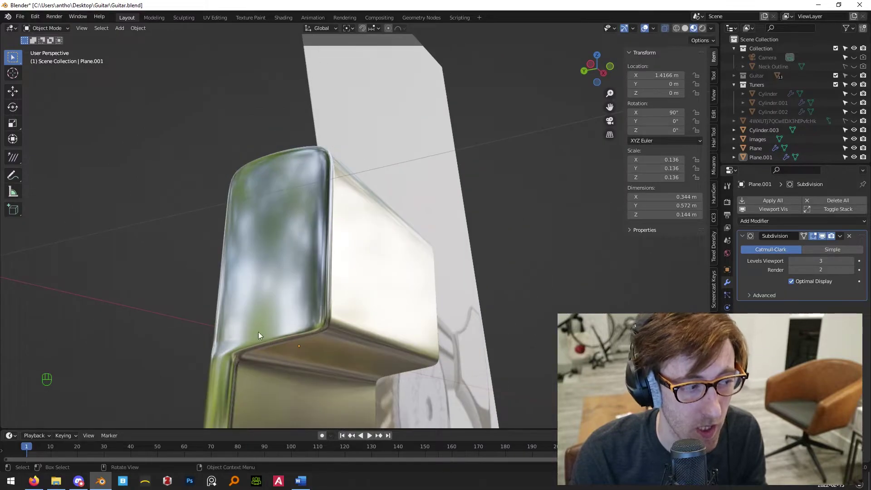
middle_drag(238, 344, 352, 273)
click(362, 295)
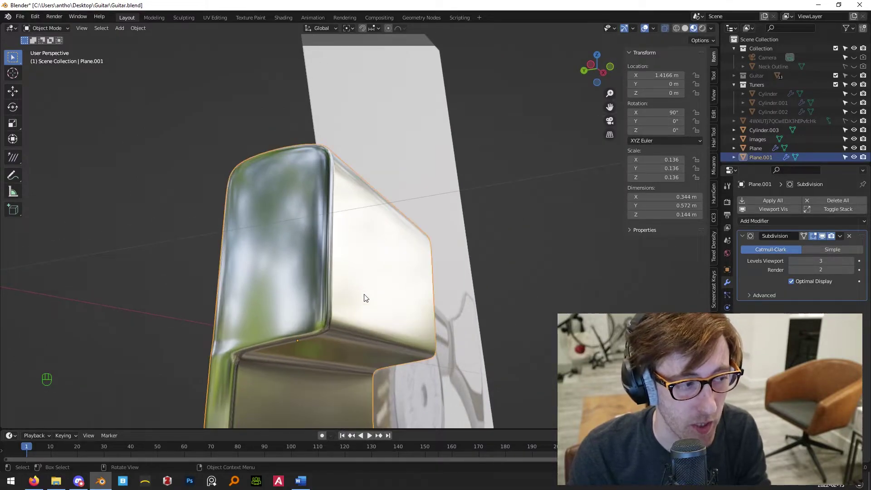
Slide the edge loop just above the step upward to soften the block's lower edge.
key(KP_1)
key(Tab)
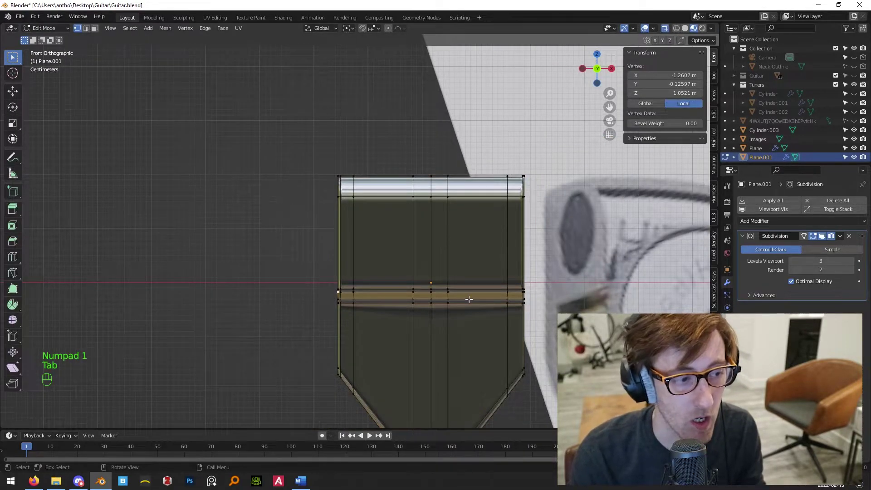
alt+click(418, 296)
middle_drag(418, 296, 449, 294)
key(g)
key(g)
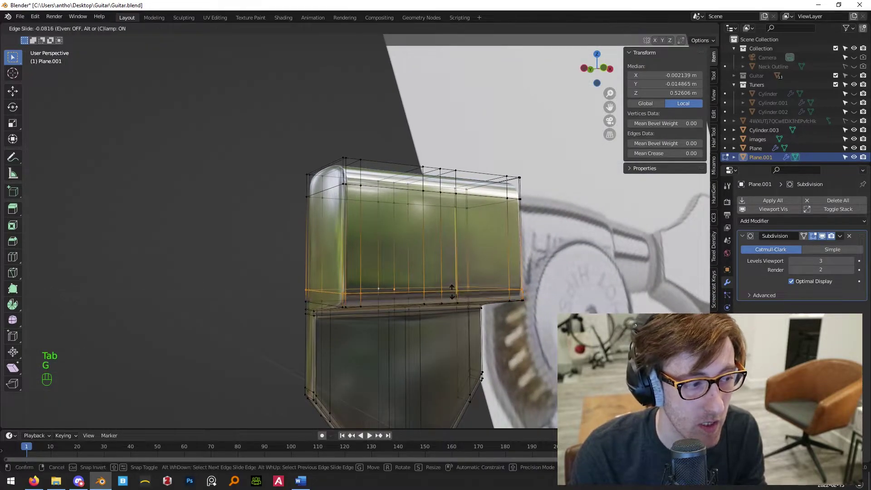
click(454, 281)
key(Tab)
middle_drag(488, 315, 495, 301)
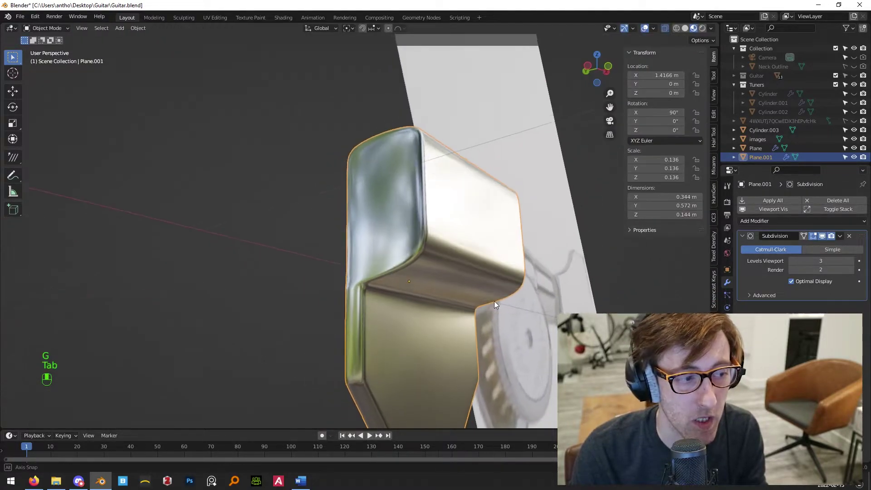
Slide the two vertical edge loops beside the housing's centre line outward to round off the pointed tip.
key(KP_3)
key(KP_1)
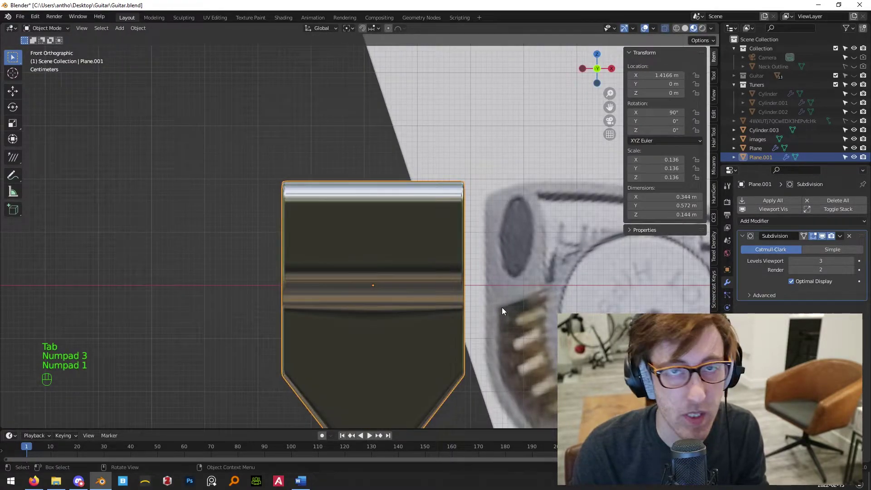
scroll(282, 180, down, 4)
click(275, 177)
scroll(352, 290, up, 3)
shift+middle_drag(377, 290, 443, 219)
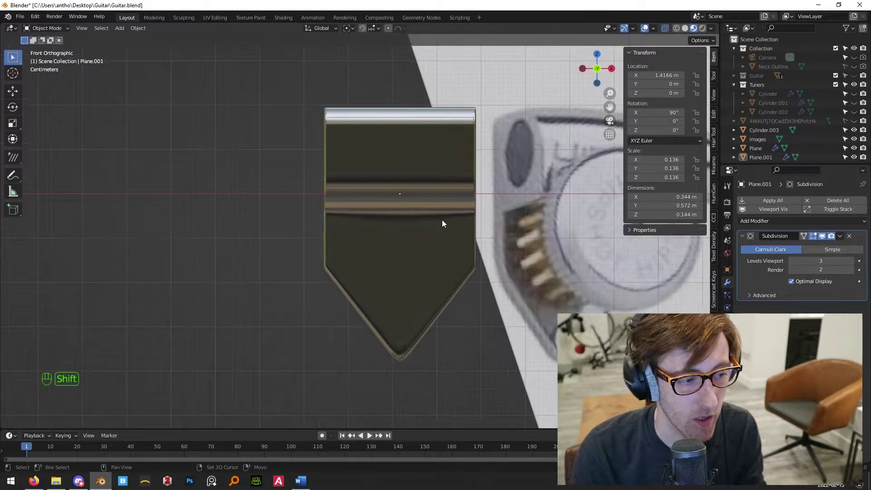
click(447, 276)
key(Tab)
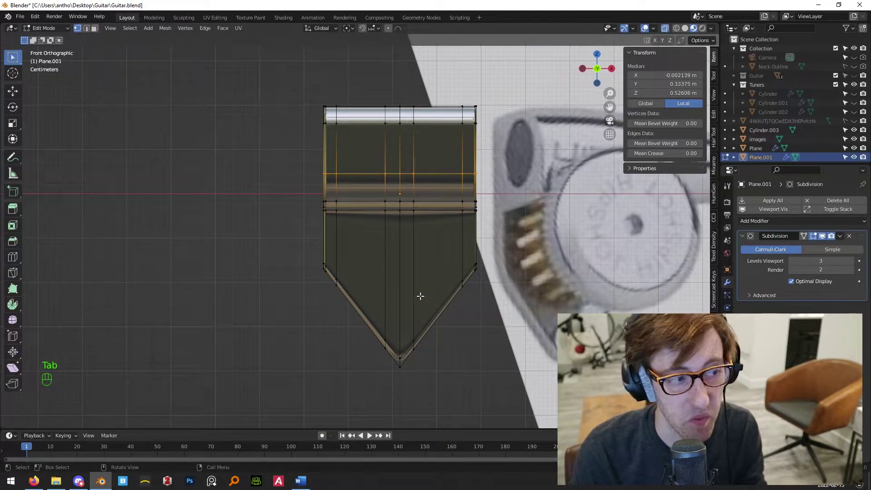
alt+click(416, 296)
key(g)
key(g)
click(387, 296)
key(g)
key(g)
click(381, 297)
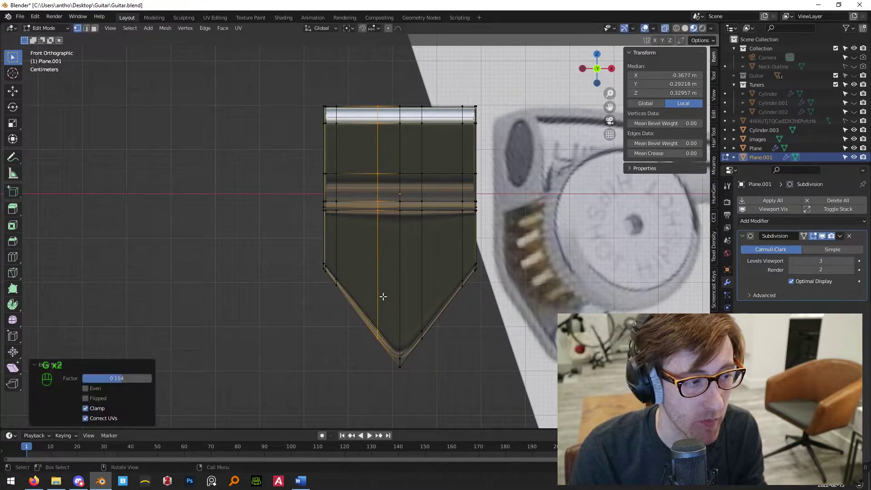
key(Tab)
middle_drag(445, 353, 408, 338)
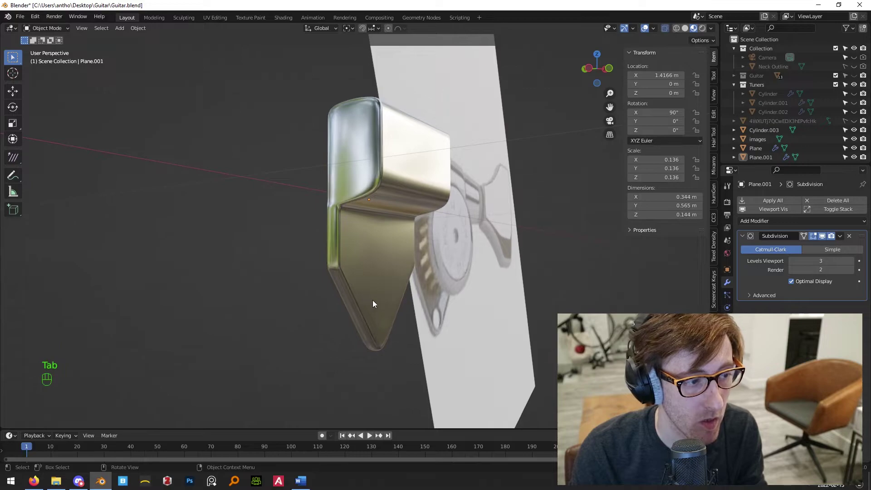
key(KP_3)
key(KP_1)
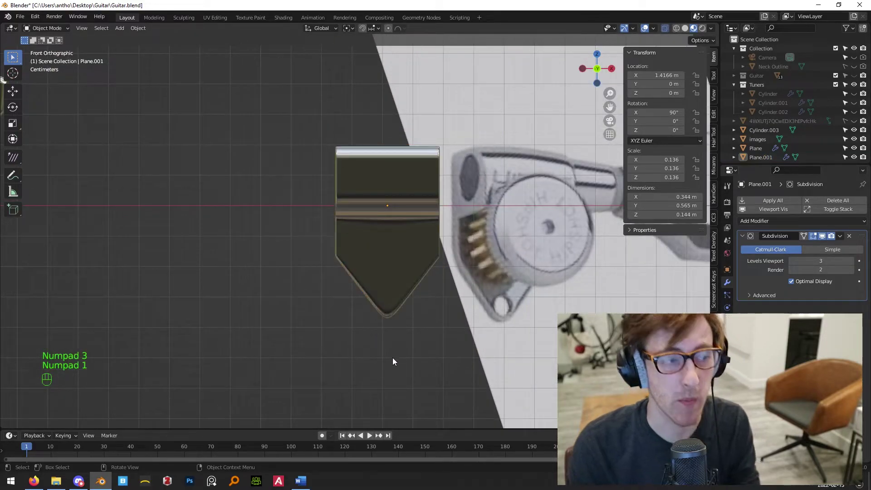
Try to slide the edge loop along the housing's side edge inward, and undo the attempt.
key(Tab)
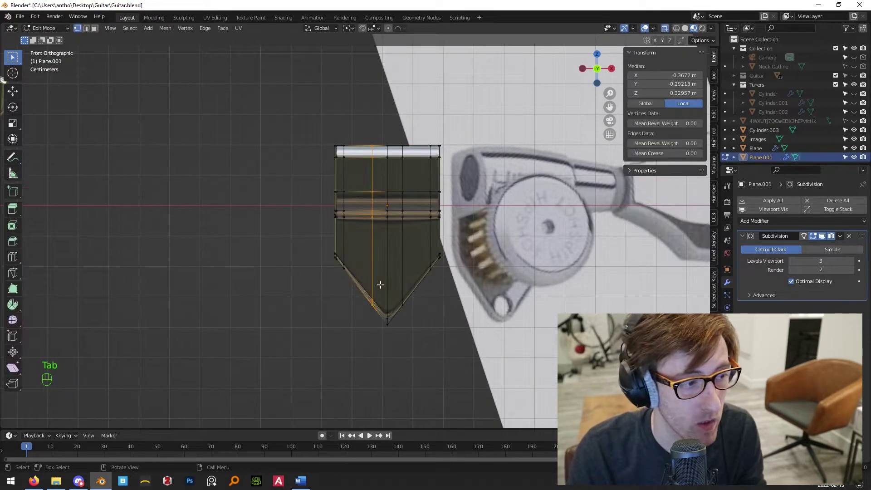
scroll(363, 289, up, 3)
alt+click(326, 265)
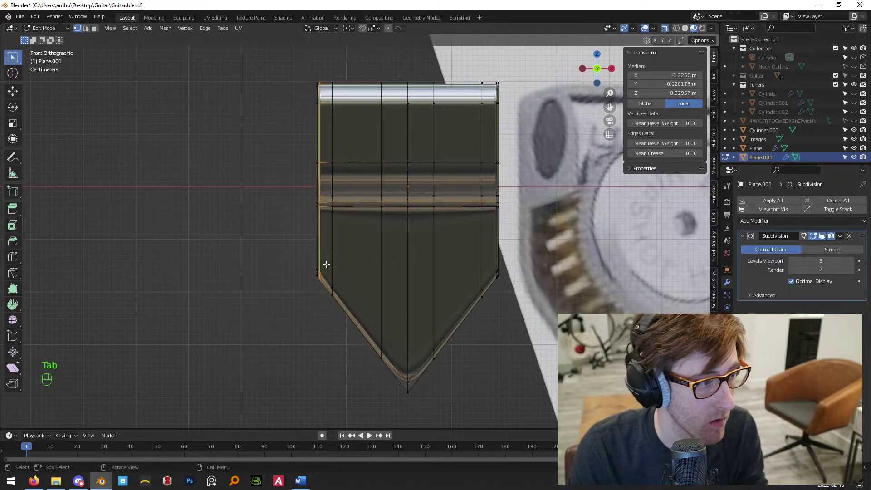
key(g)
key(g)
click(493, 263)
key(Tab)
middle_drag(481, 272, 337, 298)
key(ctrl+z)
key(ctrl+z)
key(ctrl+z)
key(ctrl+z)
key(ctrl+z)
key(ctrl+z)
key(Tab)
Rotate the housing -90° in the front view so its point faces sideways.
key(KP_3)
key(KP_1)
scroll(470, 267, down, 7)
click(445, 261)
key(r)
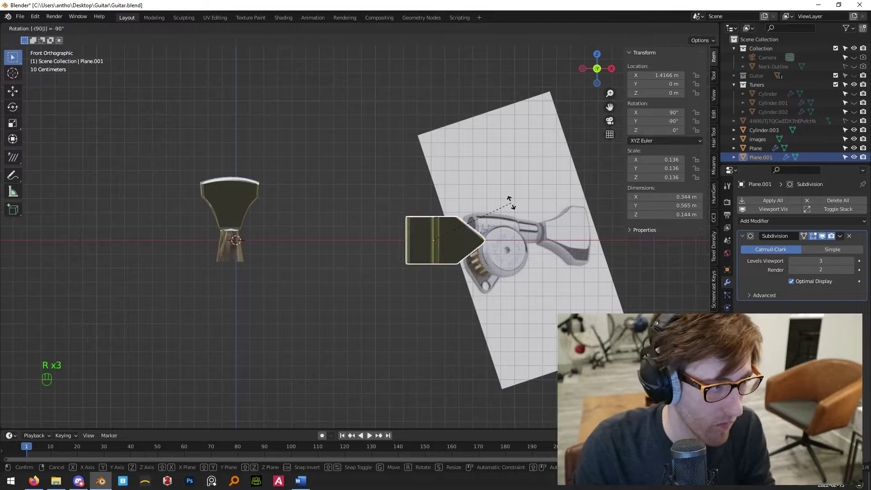
click(509, 201)
Move the housing beneath the tapered shaft, adjusting its placement along Z and Y.
key(g)
click(246, 282)
scroll(246, 282, up, 3)
key(g)
key(z)
click(313, 207)
middle_drag(314, 206, 381, 227)
key(g)
key(y)
click(283, 326)
Scale the housing up to 0.161 and reposition it directly under the shaft.
key(KP_1)
key(s)
click(282, 270)
key(g)
click(283, 265)
middle_drag(283, 265, 374, 270)
click(381, 258)
middle_drag(309, 294, 307, 297)
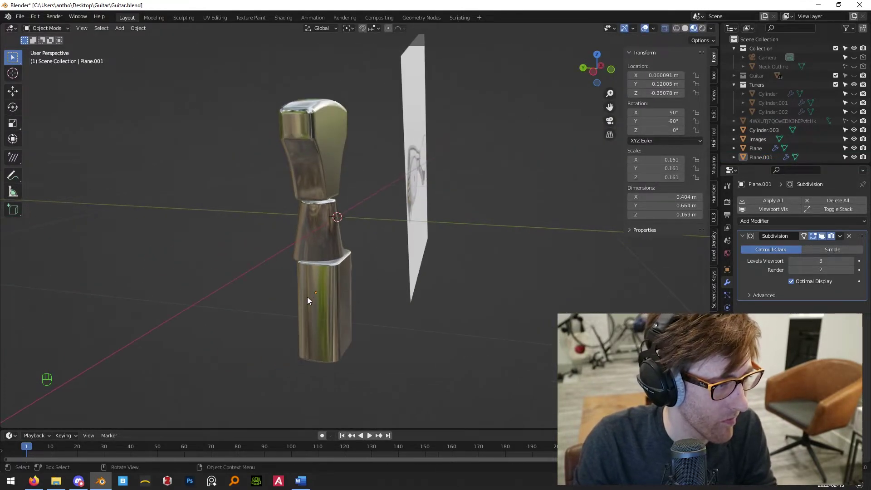
click(307, 297)
Move the housing about 0.024 m along Y to line it up with the shaft.
key(KP_3)
key(KP_1)
scroll(298, 297, up, 3)
key(KP_3)
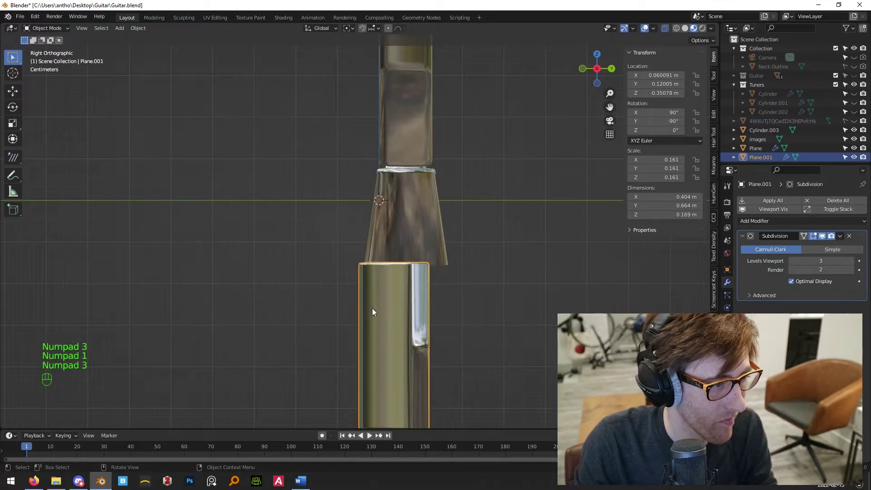
key(g)
click(407, 327)
key(KP_3)
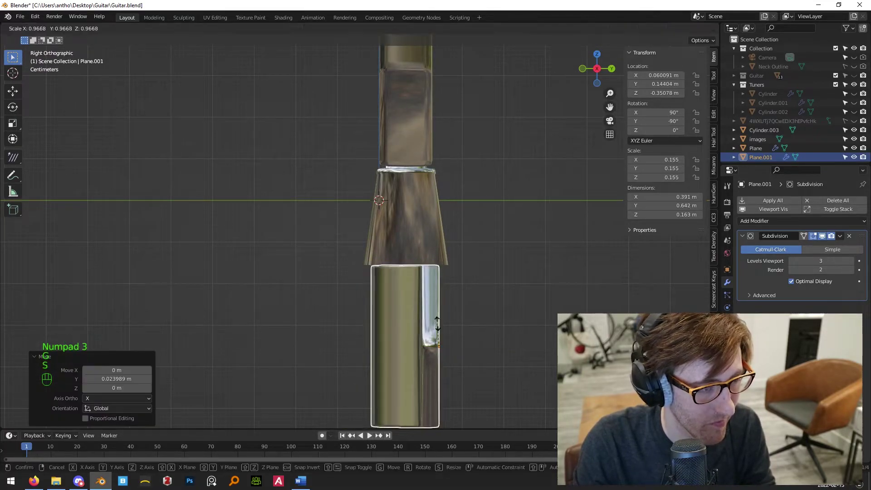
Set the housing's origin to its geometry.
scroll(423, 321, down, 3)
key(s)
key(space)
text(origin to)
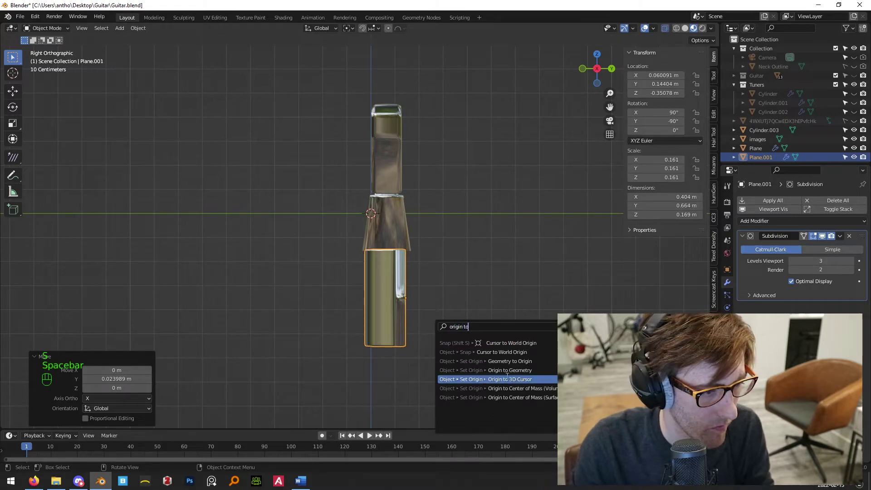
click(479, 370)
Scale the housing to 0.189 about its new origin and lower it along Z below the shaft.
key(s)
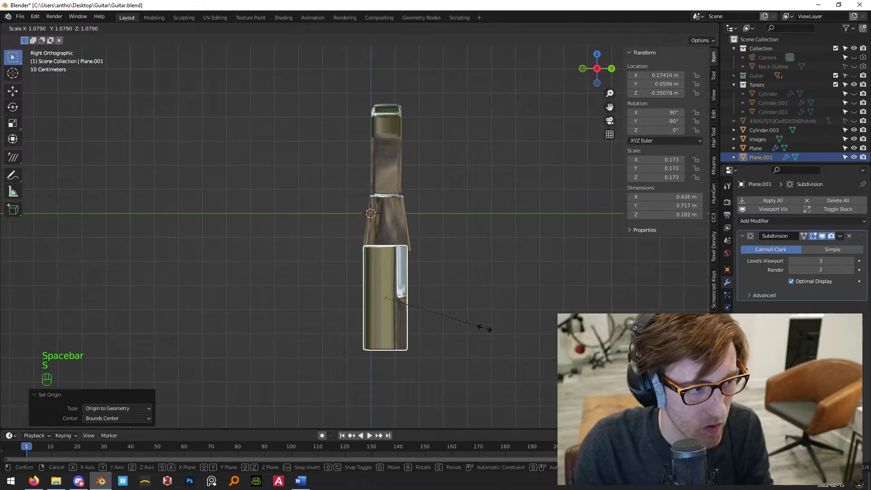
click(509, 344)
key(g)
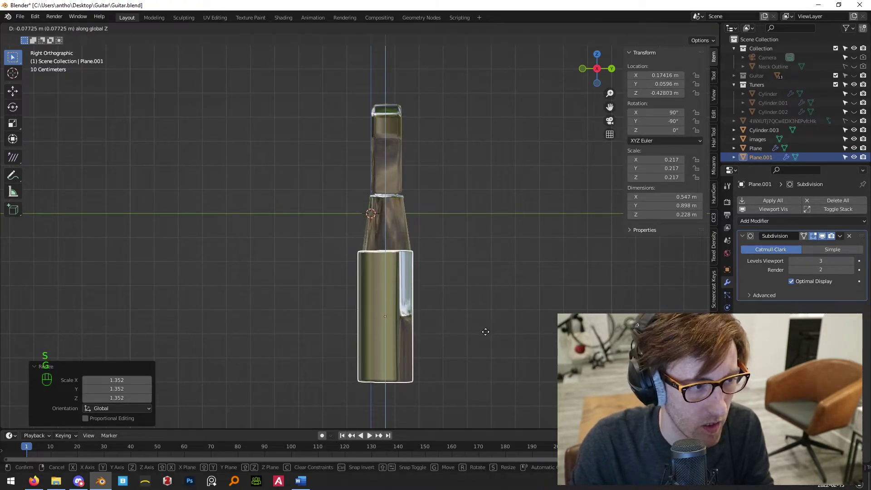
click(489, 335)
key(KP_1)
scroll(284, 347, down, 2)
shift+middle_drag(283, 347, 402, 334)
key(s)
right_click(366, 341)
Move the vertices at the thick block's outer end inward along X to narrow the block.
key(Tab)
drag(254, 252, 300, 338)
key(g)
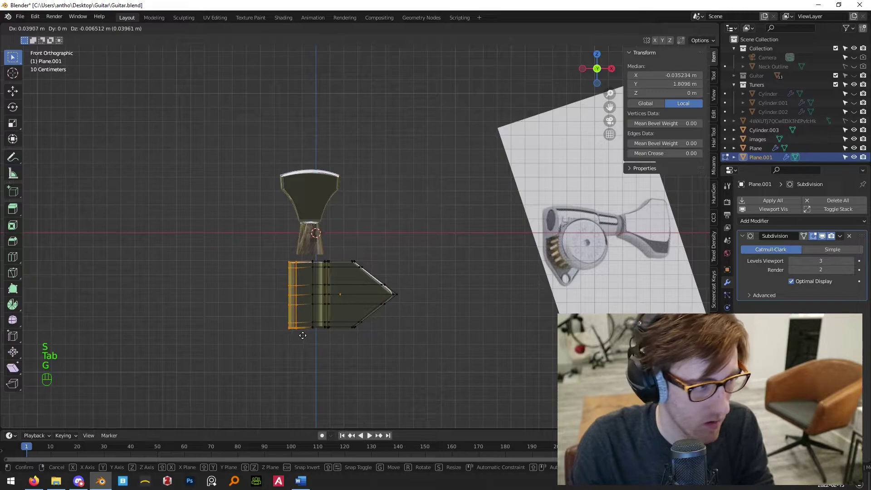
key(g)
key(g)
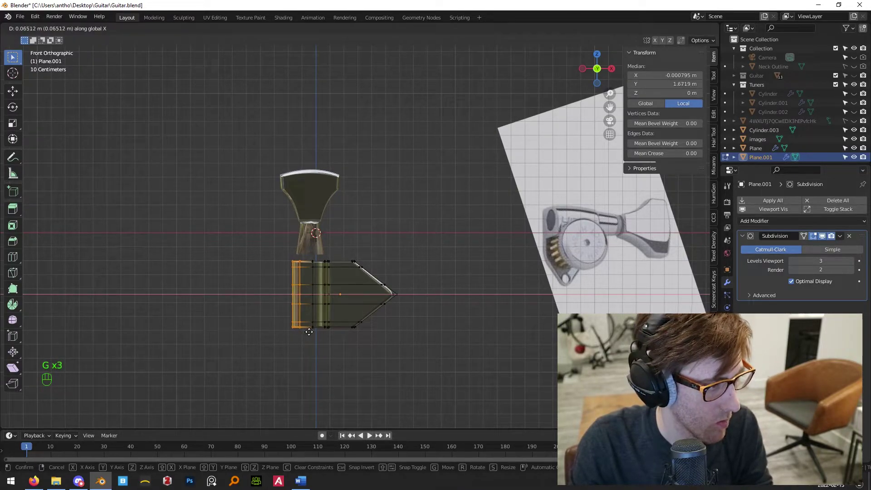
click(310, 333)
Raise the housing about 0.052 m along Z to meet the shaft's base.
key(Tab)
key(g)
click(303, 316)
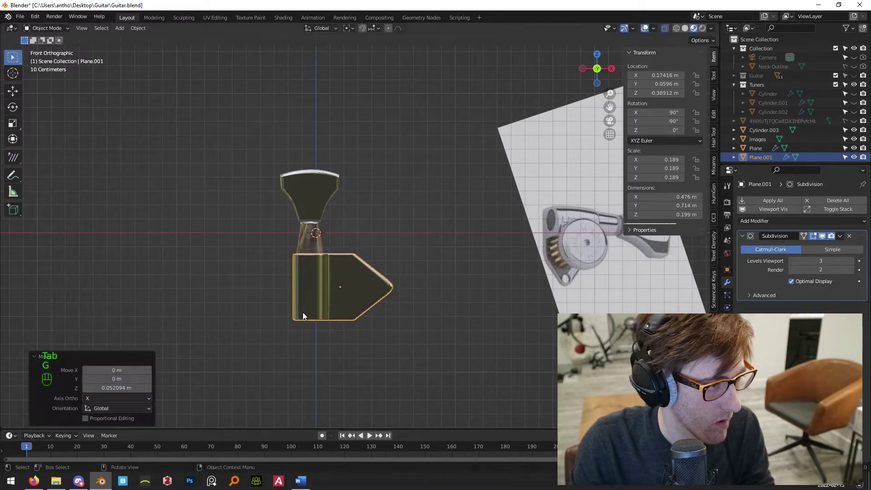
Scale the housing by 1.19 along Y and adjust its Y position under the shaft.
key(KP_3)
scroll(300, 306, up, 5)
key(s)
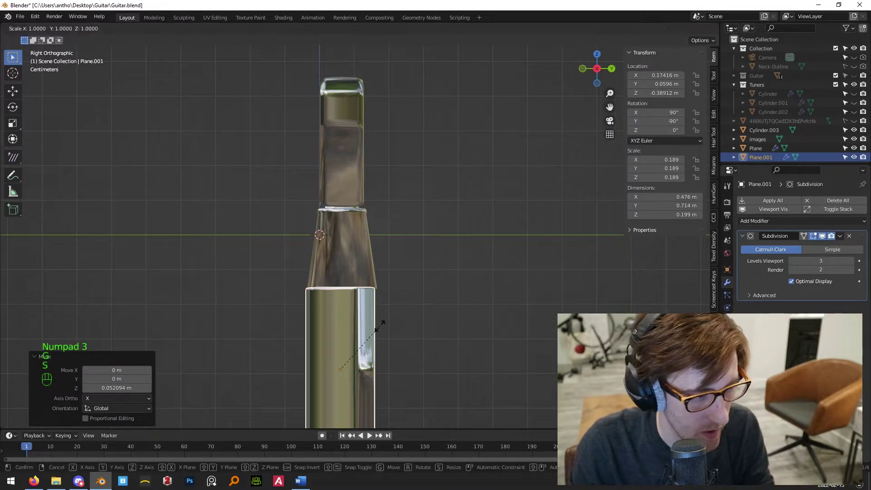
right_click(390, 329)
key(s)
key(y)
click(407, 330)
key(g)
key(y)
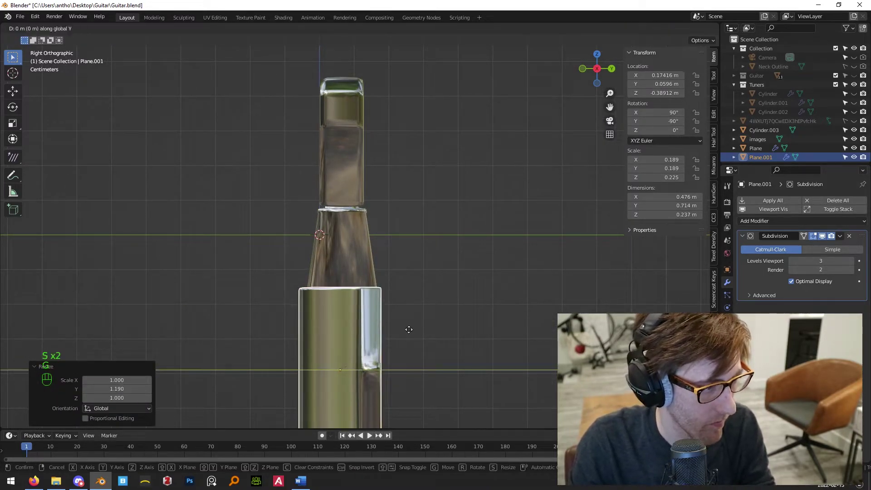
click(411, 329)
Move the block's end vertices outward along X so the block spans the full width of the shaft's base.
key(KP_1)
scroll(405, 308, down, 3)
middle_drag(358, 272, 404, 286)
key(KP_3)
key(KP_1)
scroll(356, 309, down, 3)
key(Tab)
key(g)
key(x)
click(421, 325)
key(Tab)
Extrude the tapered shaft's lower rim straight down through the housing, ending just past its bottom face.
scroll(391, 330, up, 2)
key(KP_1)
middle_drag(369, 319, 374, 274)
scroll(326, 215, up, 2)
click(319, 230)
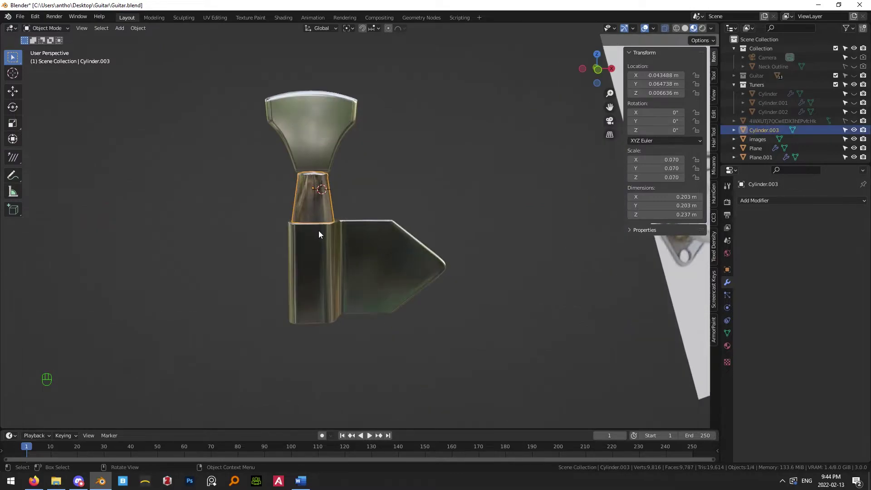
key(Tab)
key(KP_1)
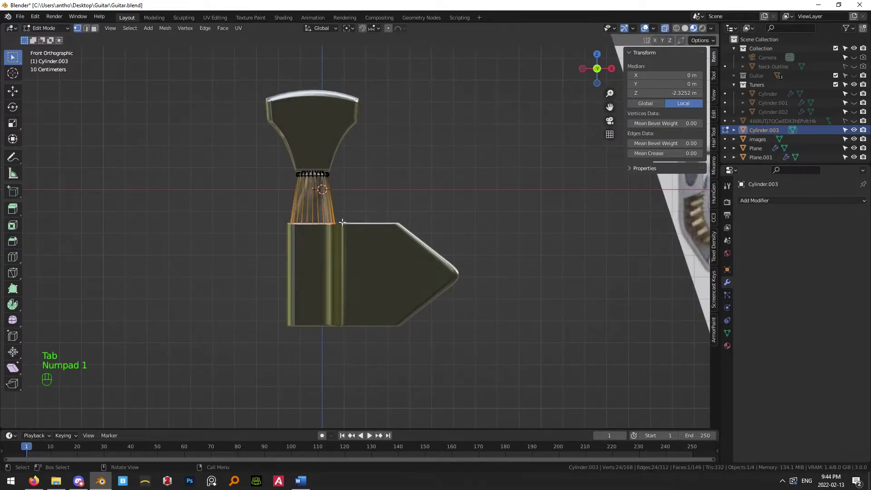
key(e)
click(345, 320)
middle_drag(352, 336, 539, 313)
key(Tab)
Add a horizontal edge loop to the extruded shaft section and slide it close to the bottom end.
middle_drag(410, 321, 370, 224)
key(KP_1)
key(Tab)
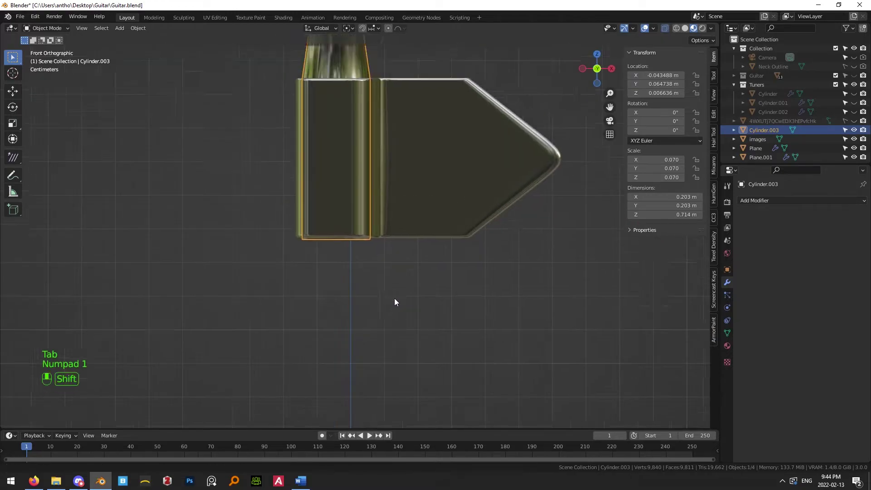
scroll(394, 306, up, 3)
key(ctrl+r)
click(370, 195)
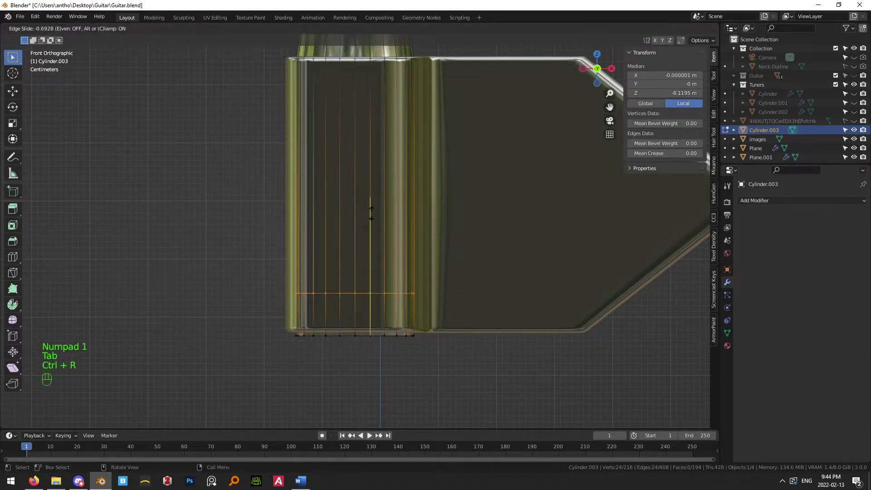
click(369, 249)
key(Tab)
Fill the shaft's open bottom end with a face, inset it by about 0.133 m and turn off X-ray.
middle_drag(398, 368, 357, 324)
key(Tab)
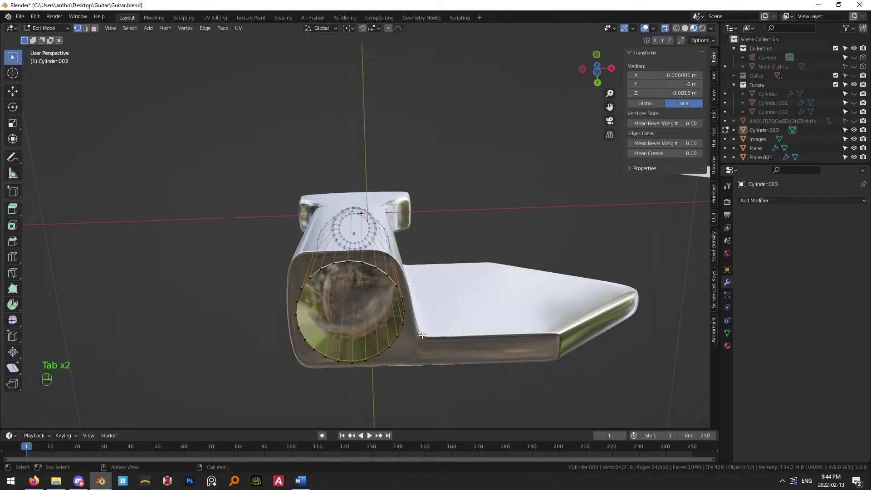
key(f)
key(i)
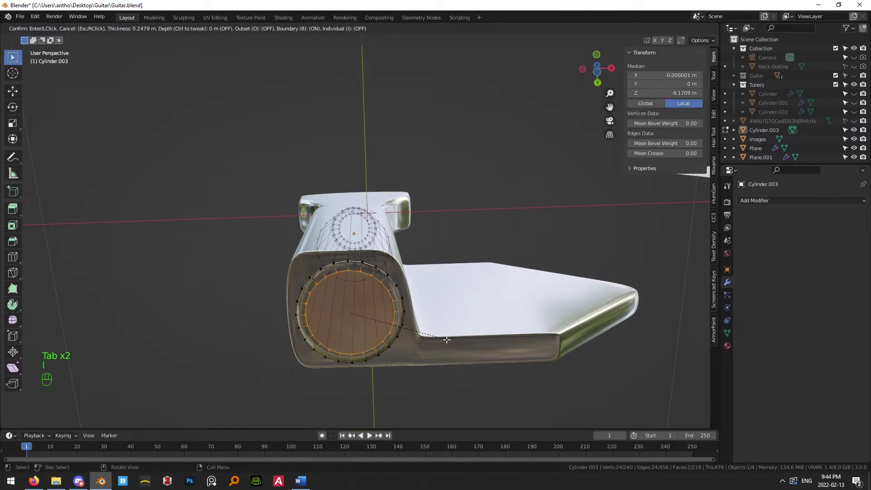
click(452, 339)
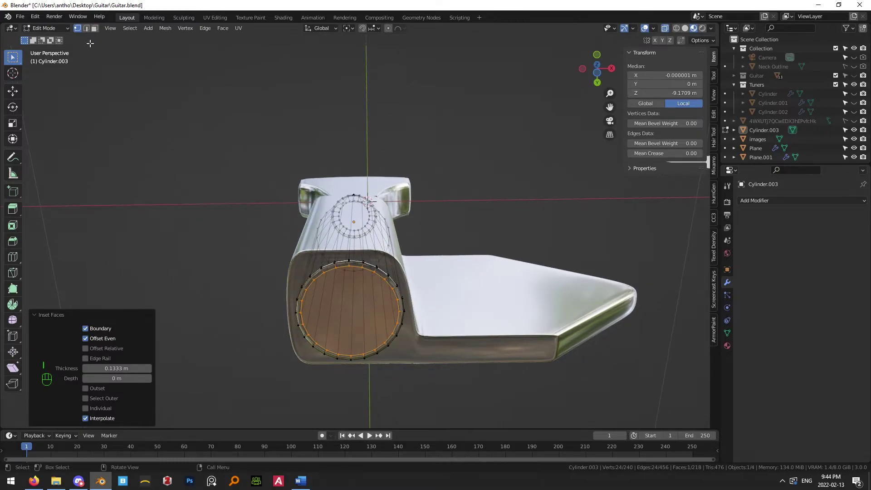
scroll(448, 354, up, 2)
key(alt+z)
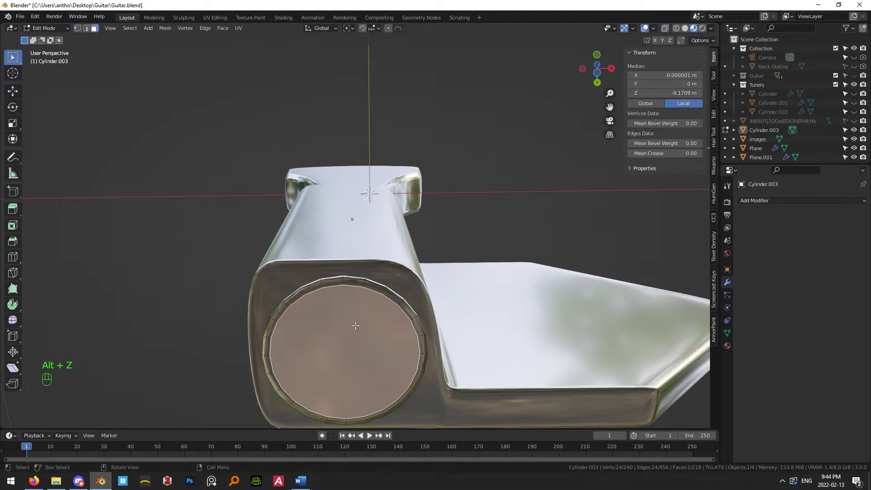
alt+shift+click(357, 284)
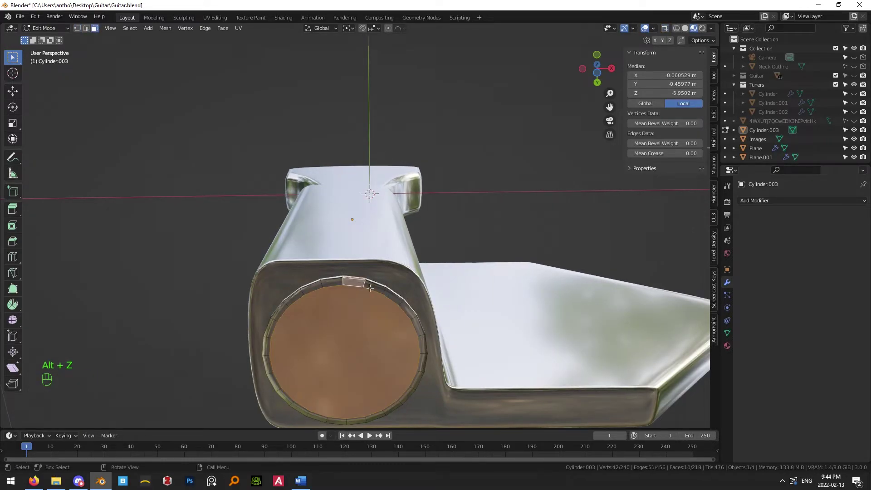
click(361, 366)
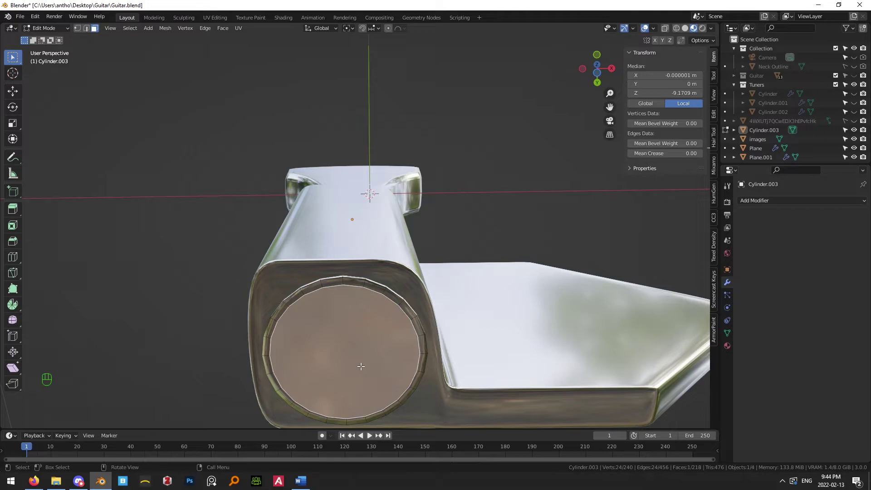
key(i)
right_click(536, 397)
key(ctrl+z)
Try assigning the Binding material in a second slot to the selected shaft-end faces, and undo it.
click(727, 345)
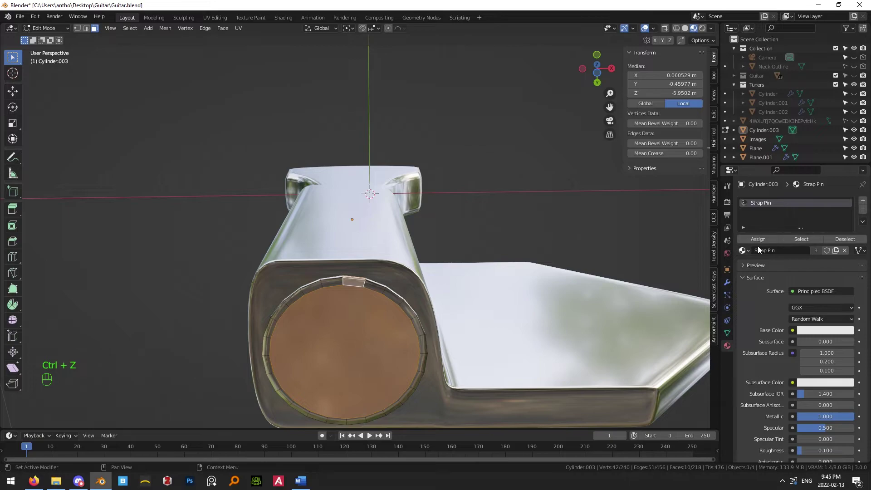
click(863, 201)
click(743, 265)
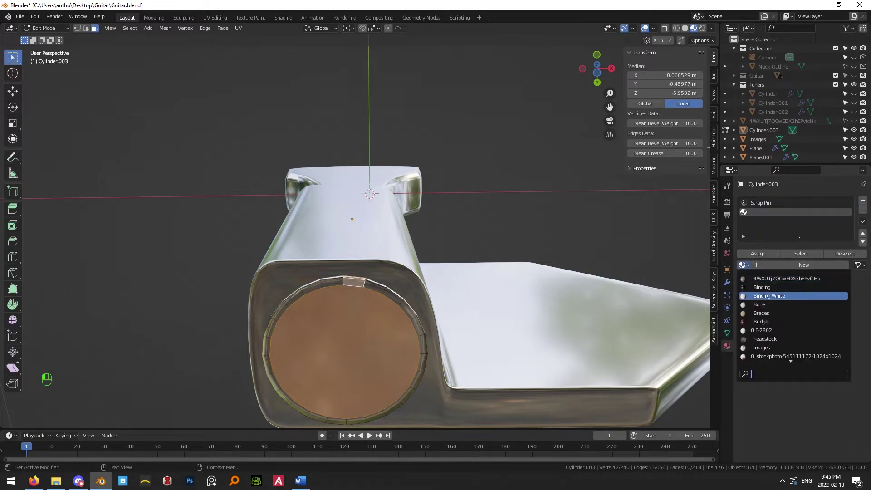
click(767, 290)
click(757, 253)
key(Tab)
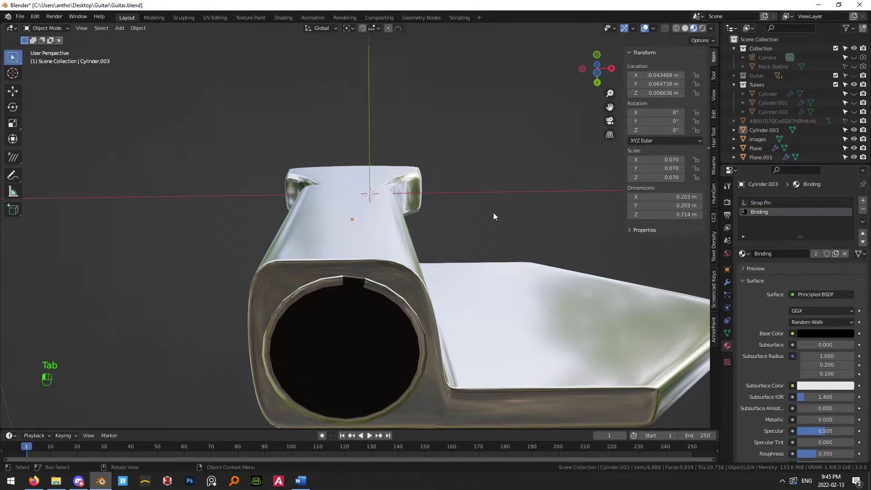
key(ctrl+z)
key(ctrl+z)
key(ctrl+z)
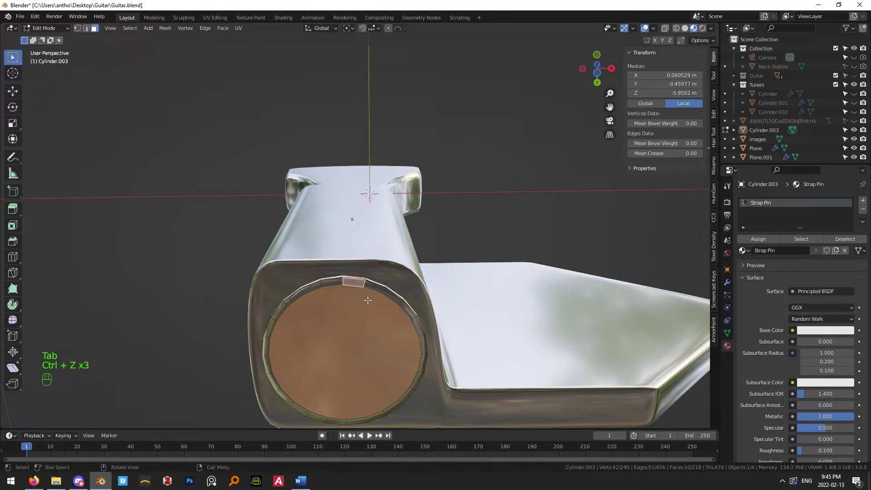
Select only the inner end-cap face and assign the Binding material to it in a new material slot.
click(363, 338)
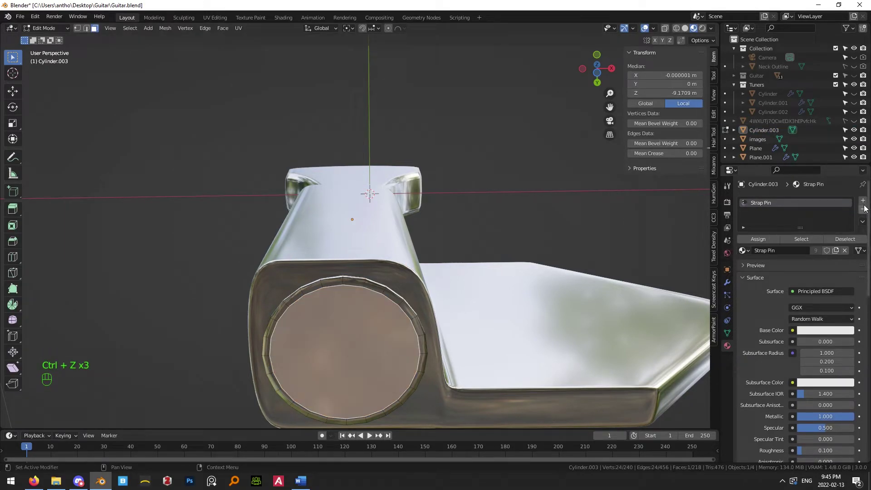
click(864, 201)
click(743, 265)
click(772, 287)
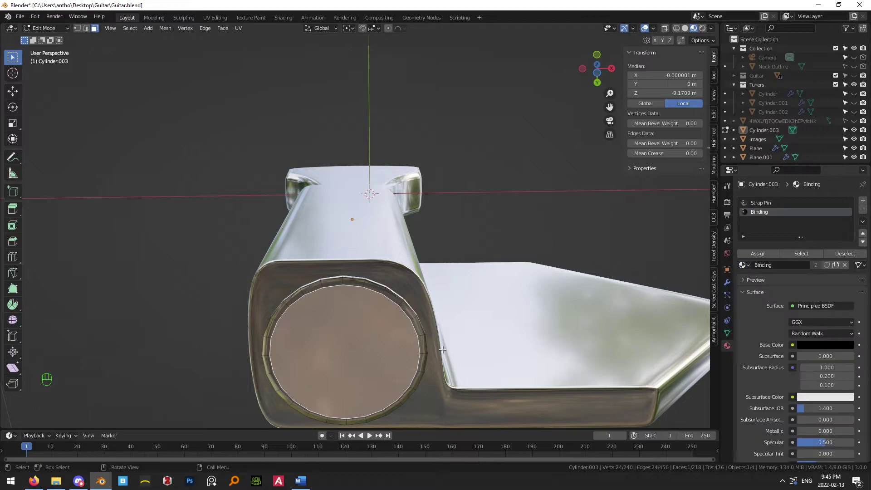
click(750, 257)
Extrude the shaft's inner end-cap face slightly inward to recess it.
middle_drag(399, 361, 457, 307)
key(e)
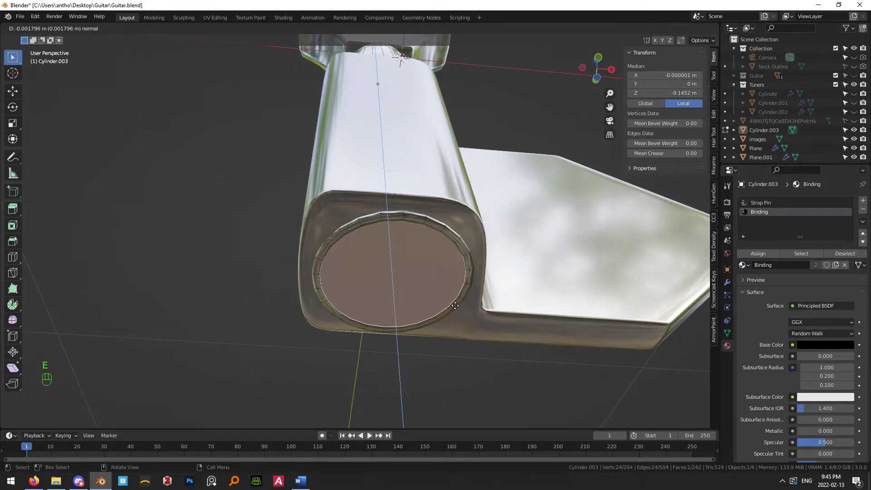
click(455, 309)
key(Tab)
middle_drag(454, 351, 486, 367)
Add a mesh cylinder with 36 vertices at the world origin.
key(KP_3)
scroll(491, 367, down, 5)
middle_drag(355, 275, 454, 291)
key(KP_1)
scroll(454, 291, down, 2)
scroll(383, 255, up, 4)
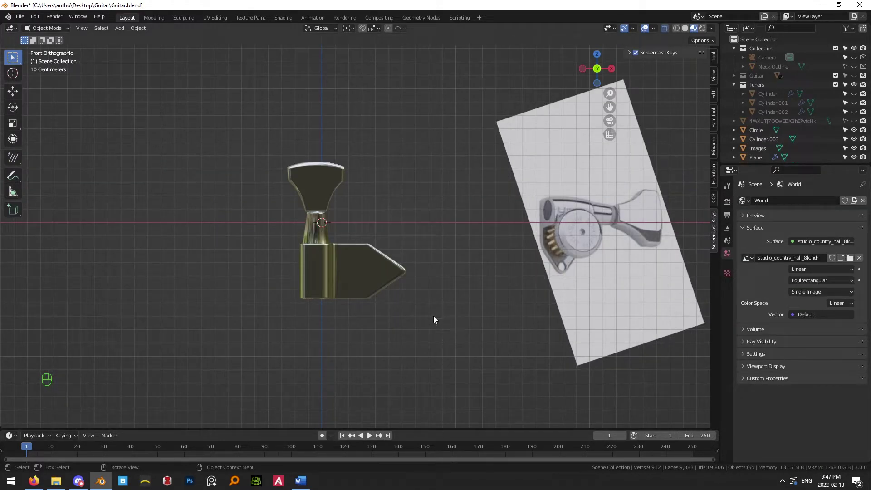
key(shift+a)
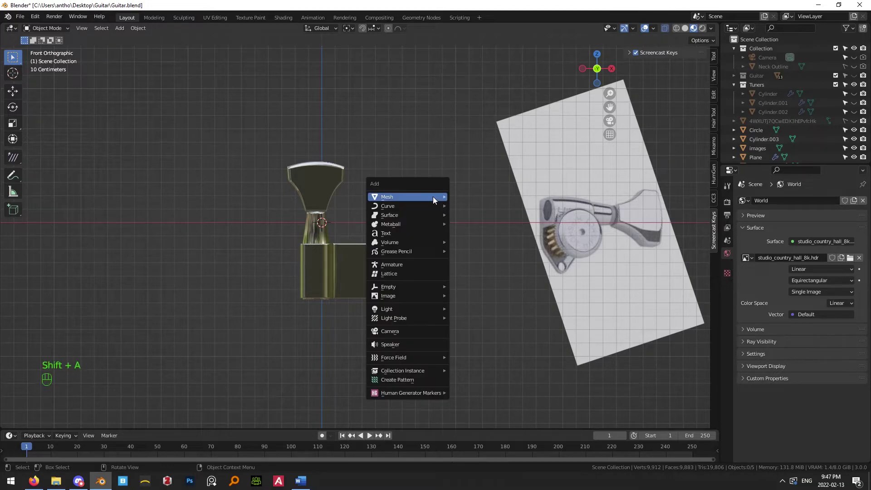
mouse_move(436, 197)
click(473, 242)
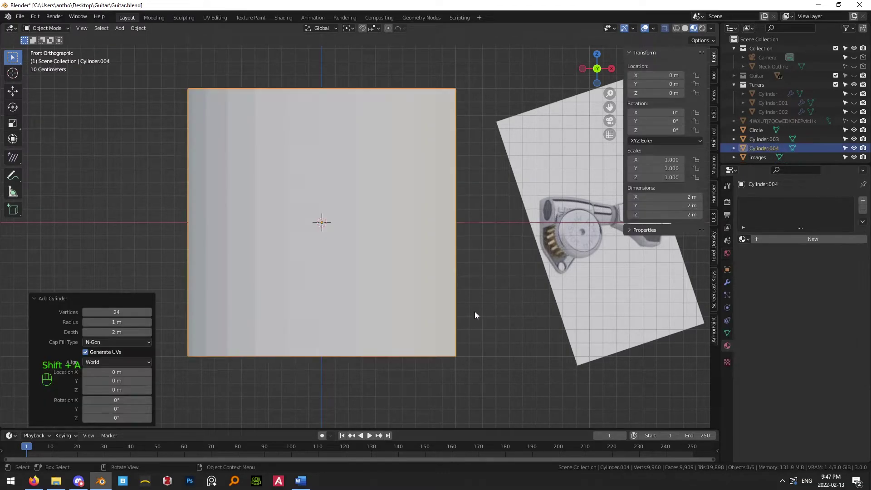
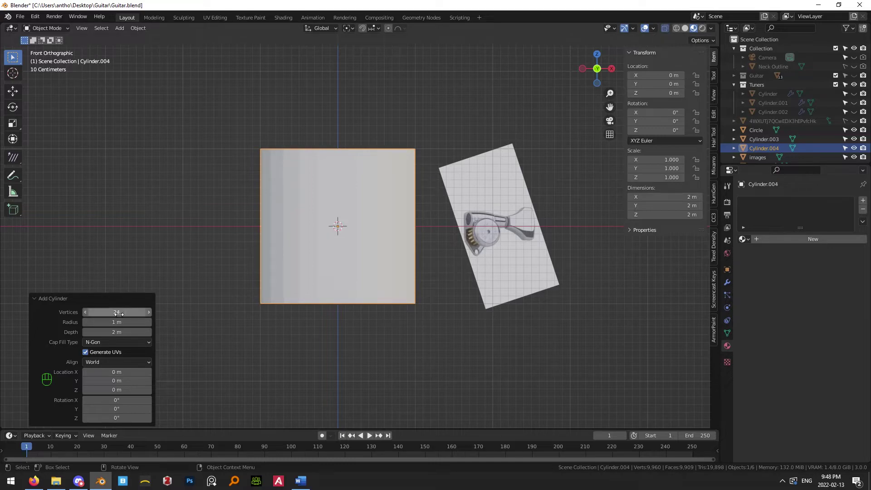
key(Return)
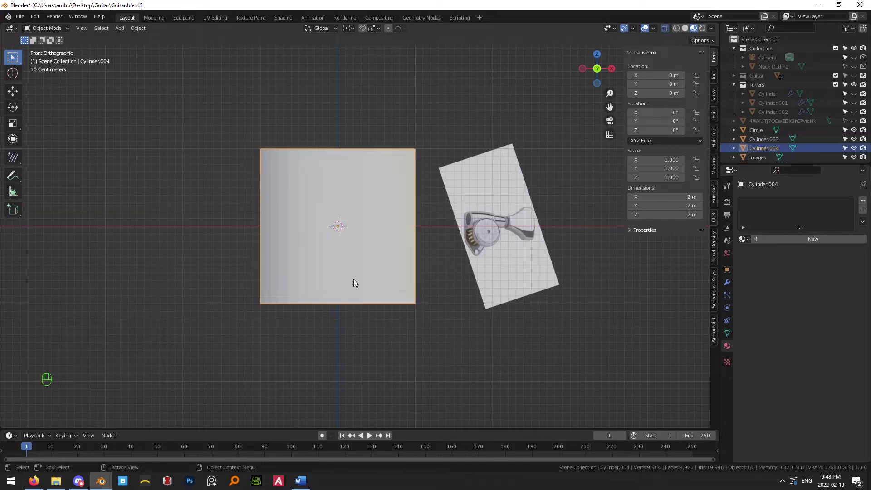
Flatten the new cylinder into a disc by scaling it to about 0.126 along Z.
key(s)
key(z)
click(349, 234)
scroll(359, 246, up, 5)
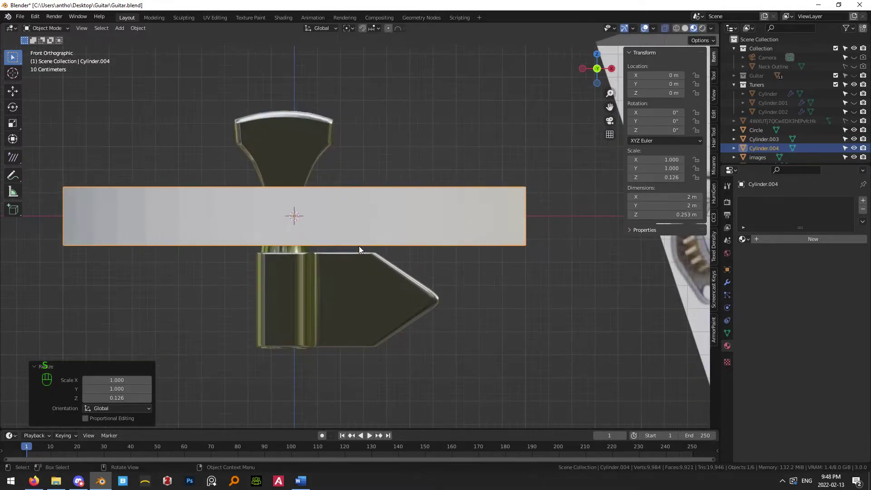
Select the disc's ring of side faces and use Checker Deselect to keep every other face selected.
key(Tab)
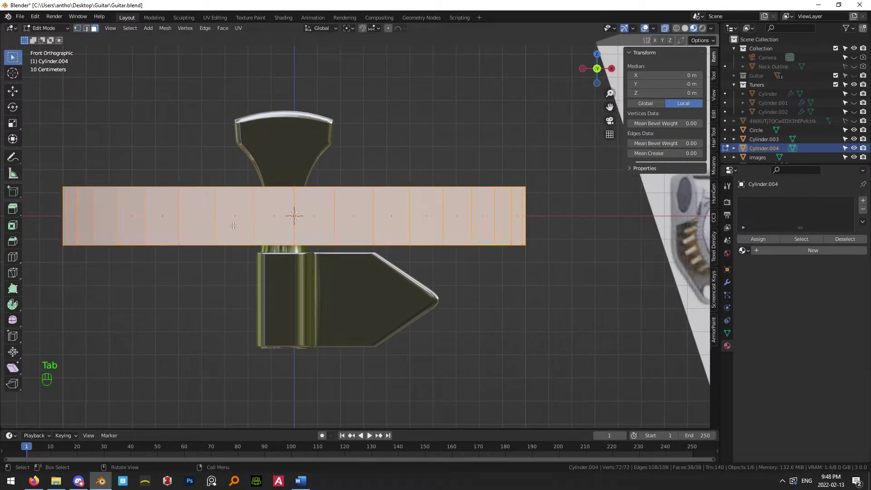
click(399, 132)
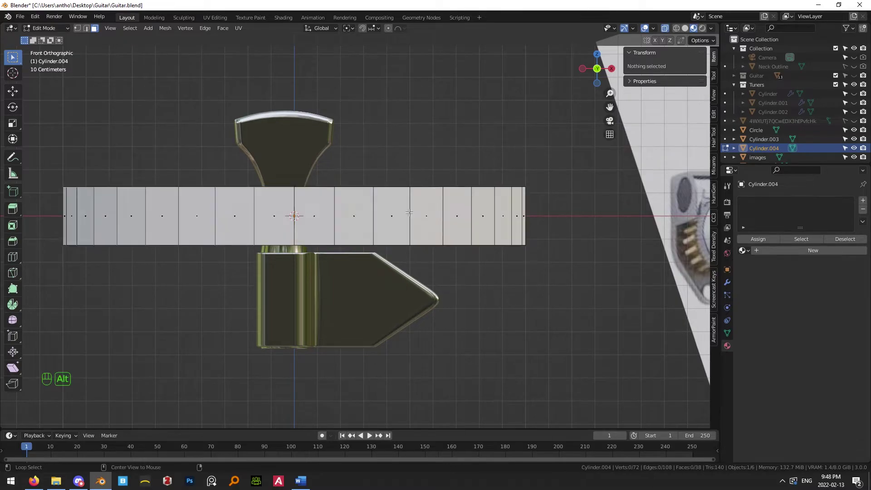
alt+click(390, 213)
middle_drag(390, 213, 395, 203)
click(130, 28)
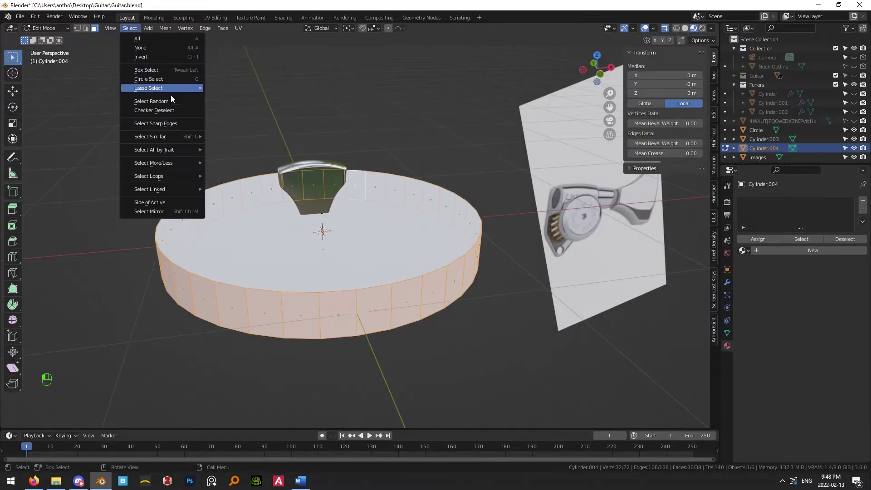
click(175, 112)
key(KP_1)
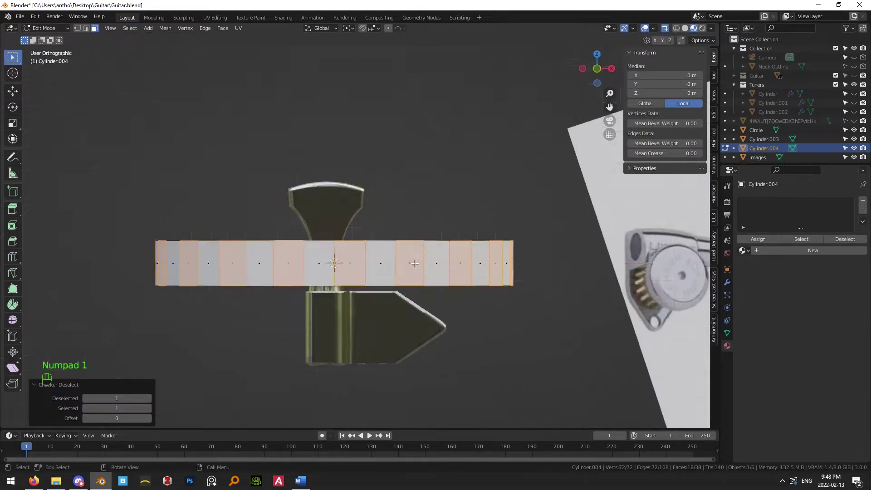
middle_drag(381, 181, 458, 244)
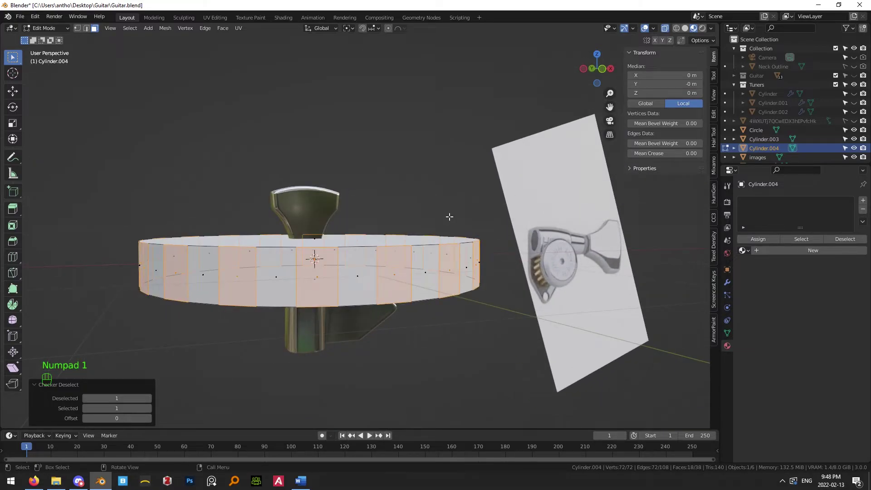
middle_drag(375, 304, 382, 161)
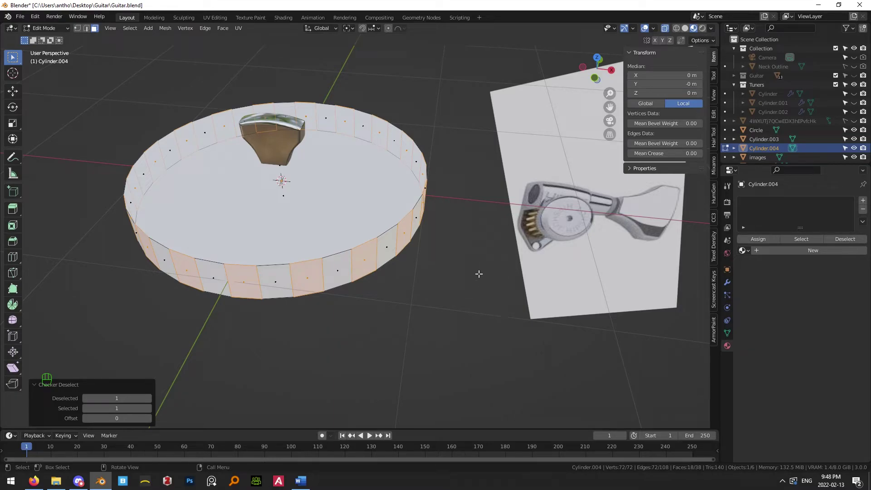
Rotate the whole disc 90° about the X axis so its flat side faces front.
key(Tab)
key(KP_1)
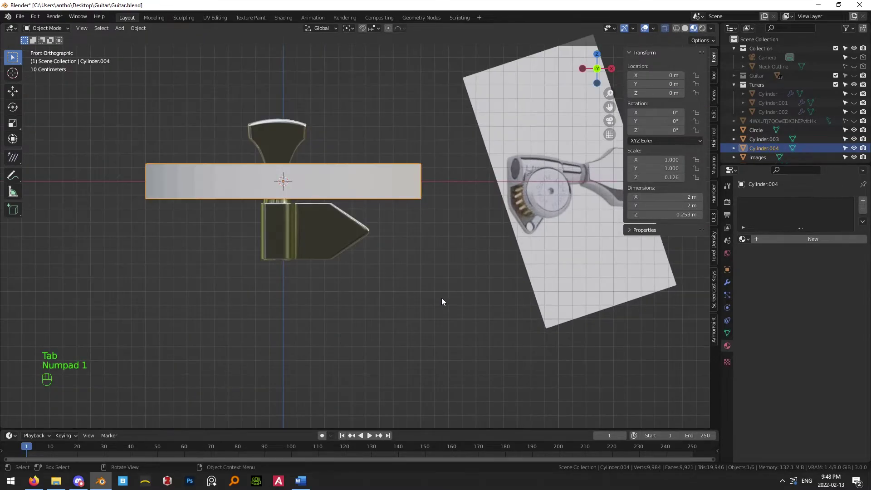
text(rx90)
key(Return)
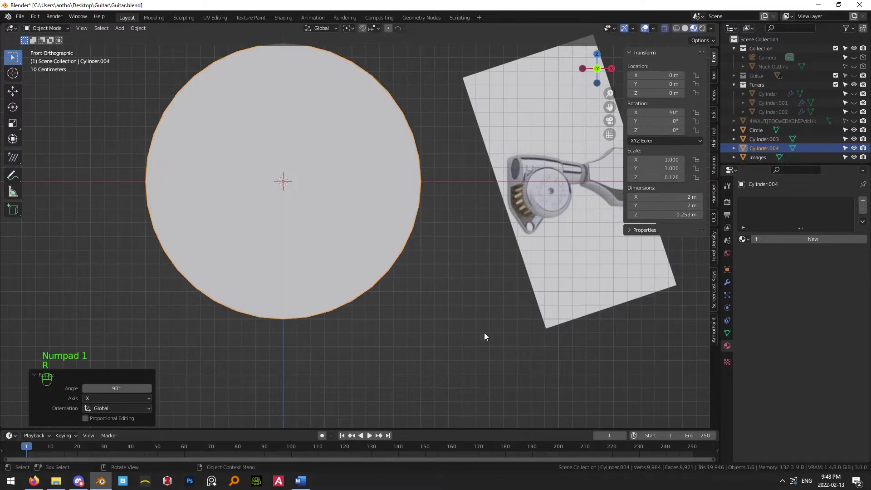
Scale the disc by about 0.274 and move it over the housing's pointed plate.
key(s)
click(333, 216)
key(g)
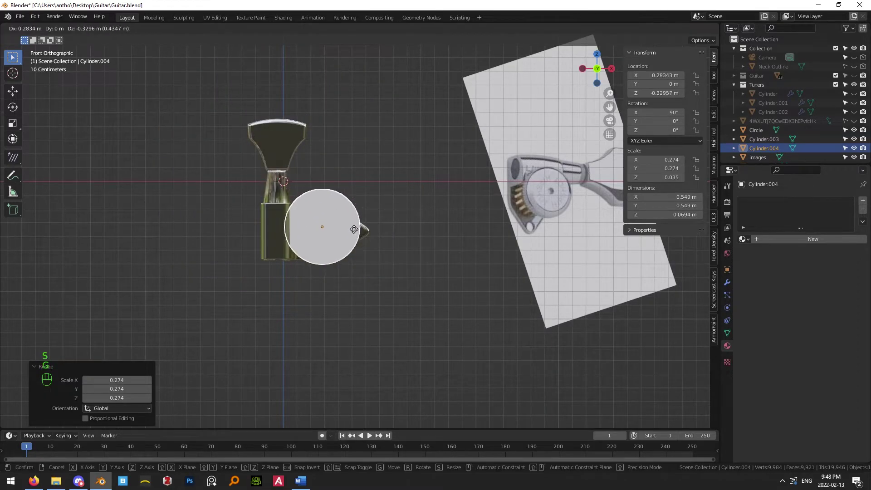
click(358, 240)
Scale the disc by about 0.666, center it on the pointed plate and scale it by a further 0.943.
key(s)
click(401, 294)
key(g)
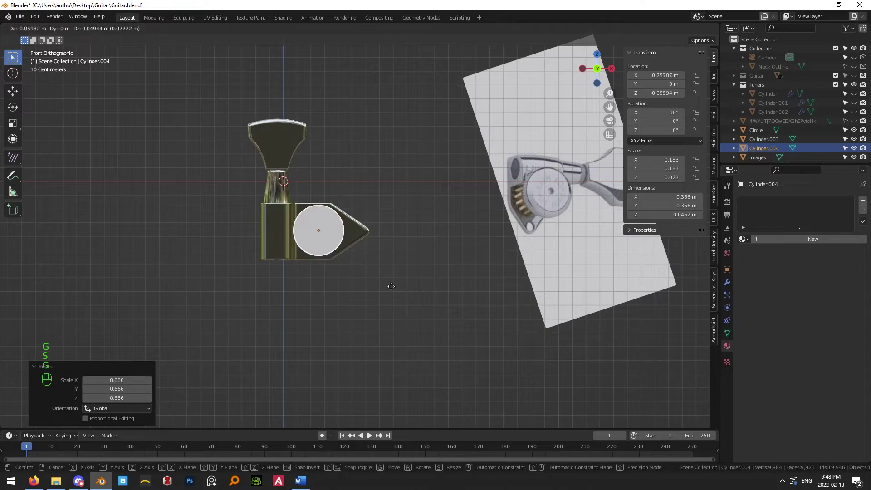
click(390, 286)
key(s)
click(404, 310)
Move the disc about 0.022 m along negative X, toward the housing's upright body.
scroll(446, 252, up, 1)
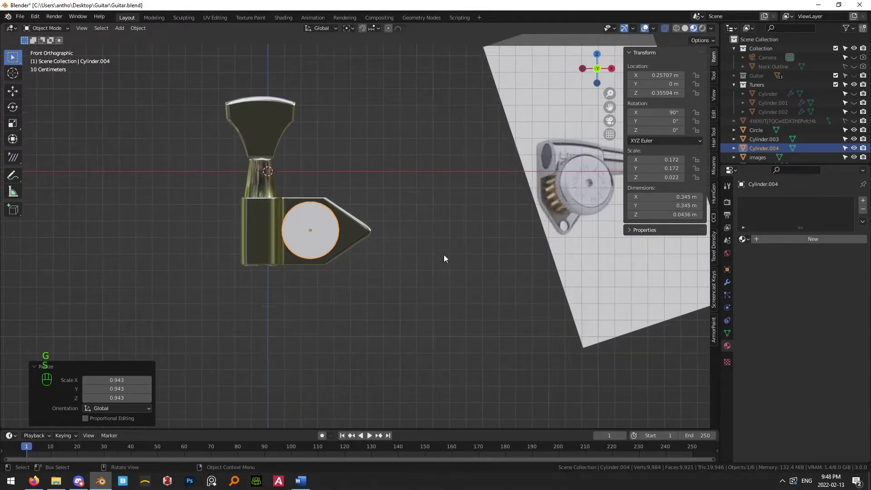
key(g)
key(x)
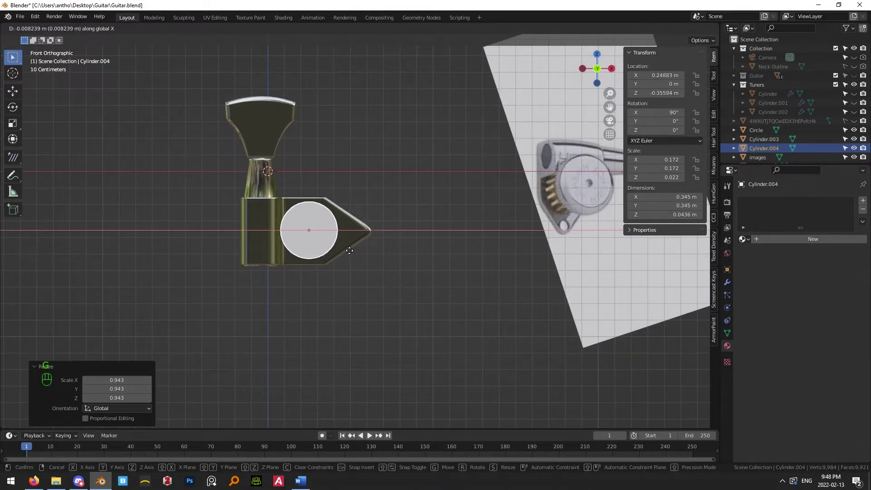
click(348, 252)
Thicken the disc along Y to about 0.115 m and move it along Y to about 0.07 m, against the pointed plate.
scroll(358, 256, up, 3)
key(KP_1)
key(KP_3)
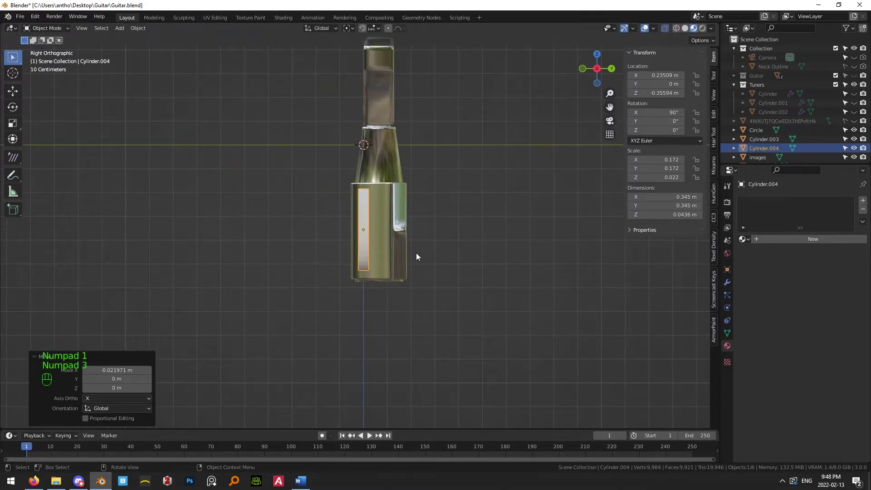
key(KP_7)
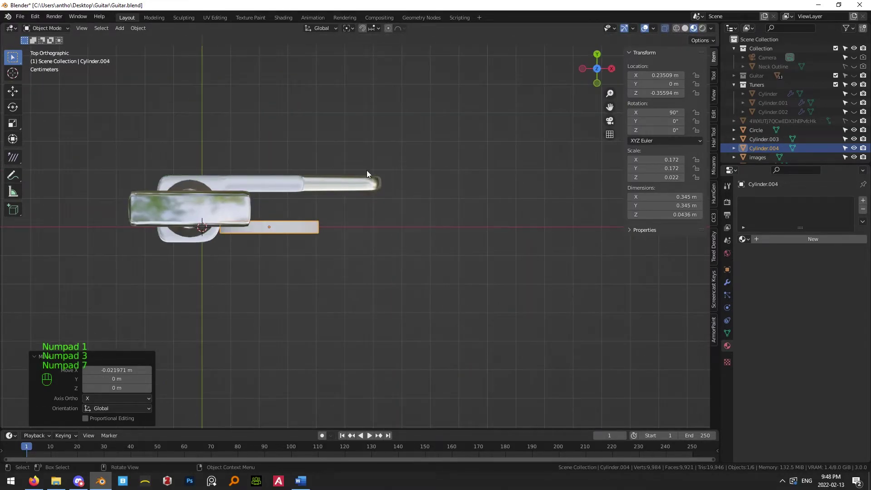
key(g)
click(472, 244)
key(s)
key(y)
click(496, 372)
key(g)
key(y)
click(496, 368)
Shift the disc about 0.006 m along positive X on the pointed plate.
key(KP_1)
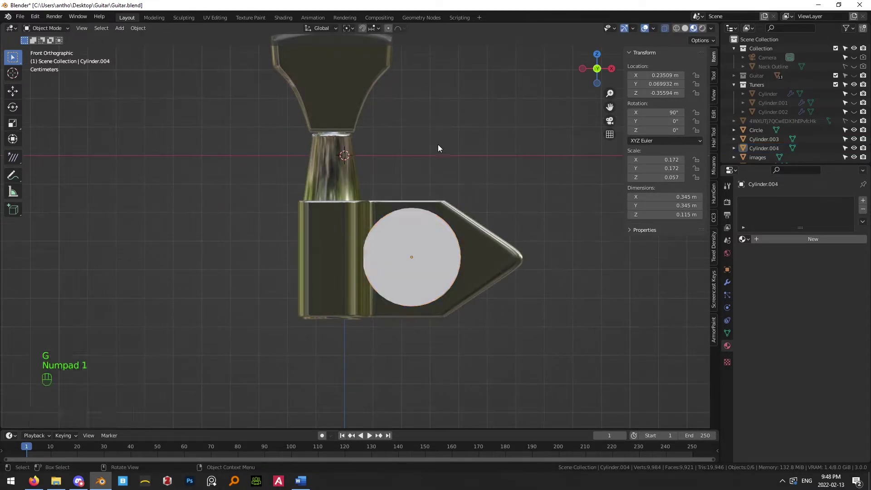
key(g)
click(439, 266)
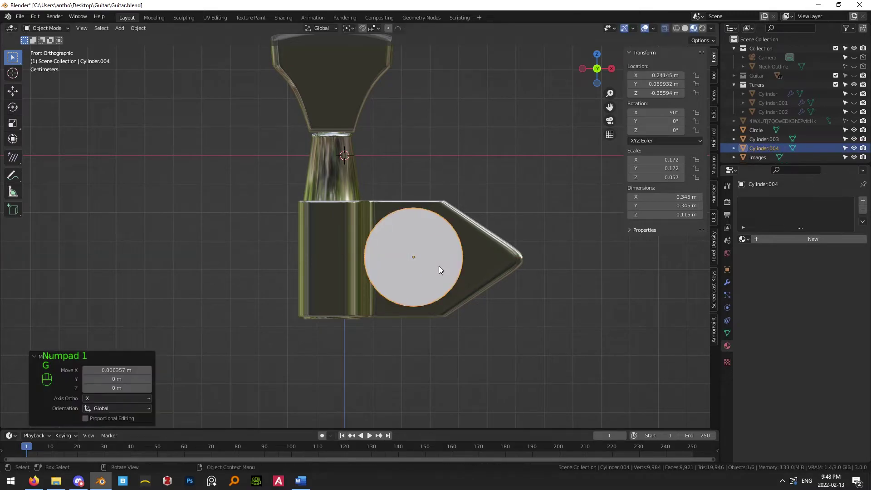
shift+click(422, 233)
middle_drag(422, 233, 386, 233)
click(386, 232)
key(KP_1)
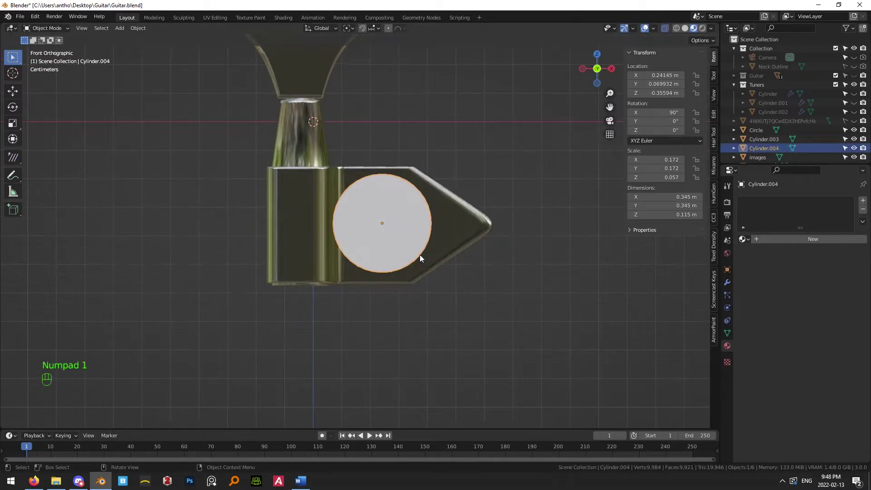
right_click(407, 230)
click(408, 229)
Extrude the disc's alternate side faces along their normals by about 0.446 m to form gear teeth.
scroll(444, 291, up, 4)
middle_drag(444, 290, 405, 315)
key(Tab)
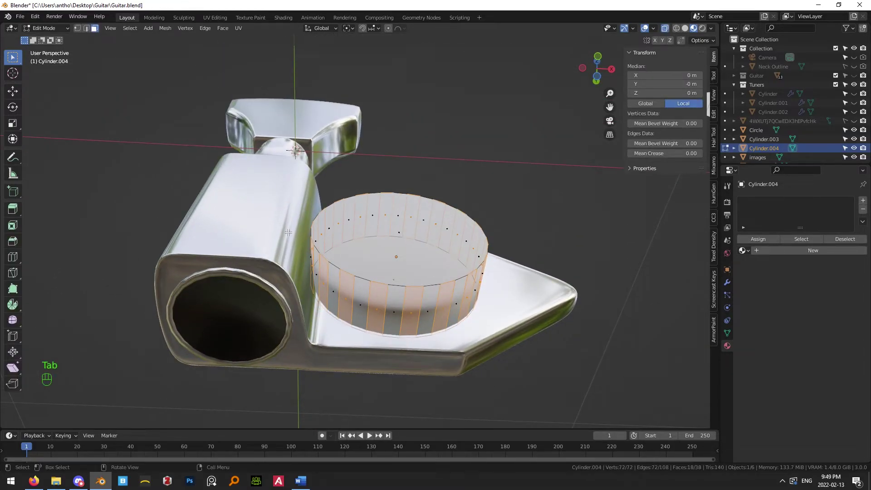
key(space)
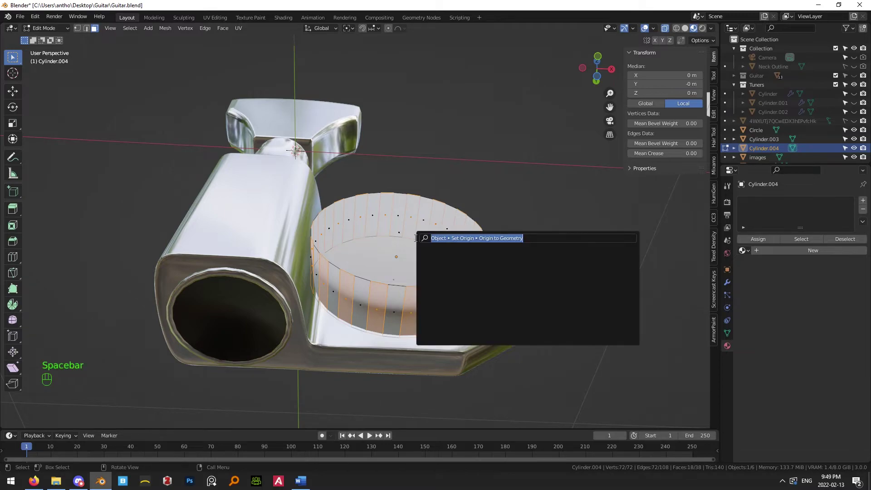
text(extrud)
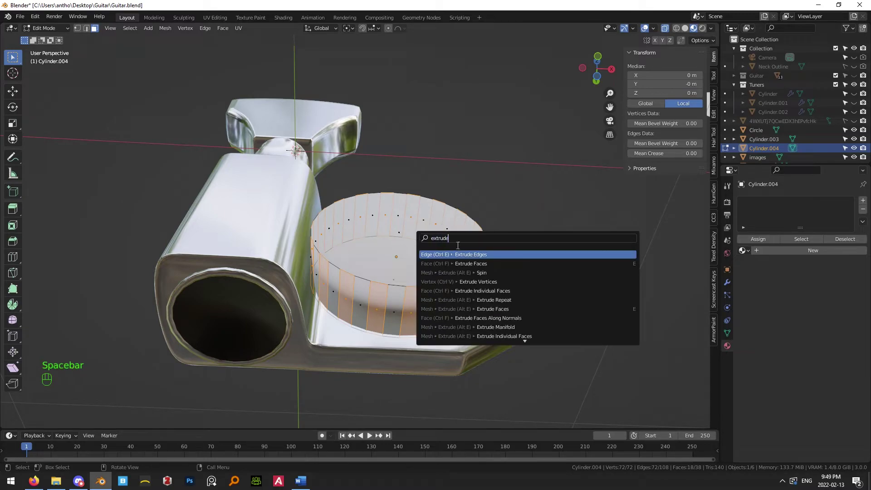
text(e)
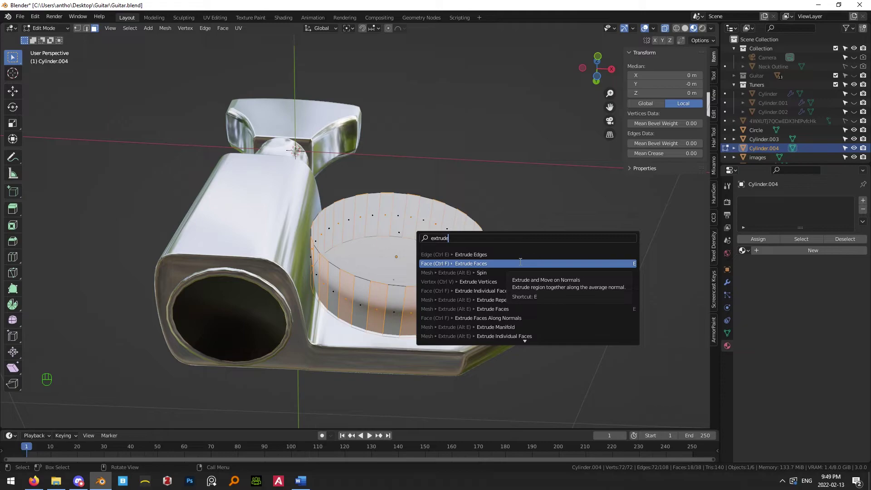
text( faces)
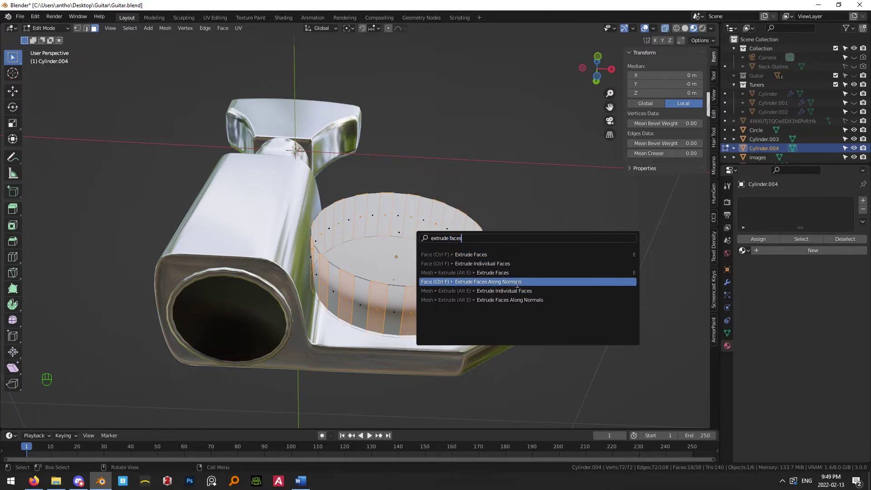
click(518, 283)
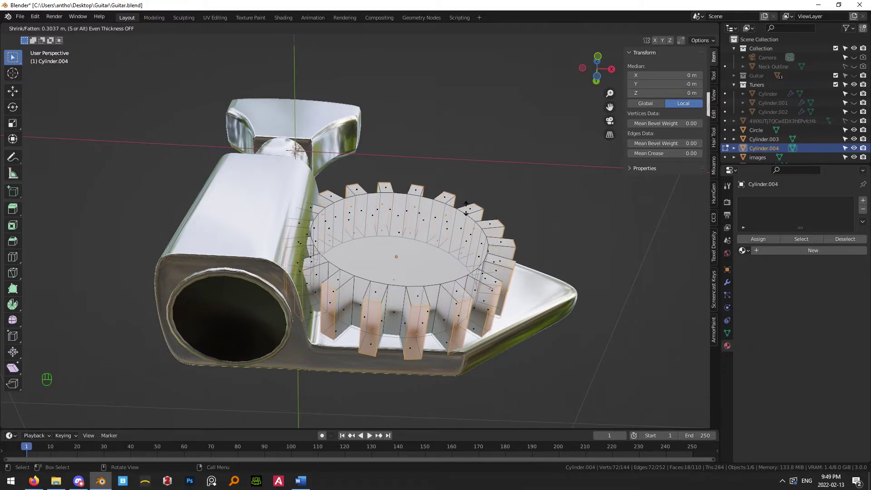
click(457, 178)
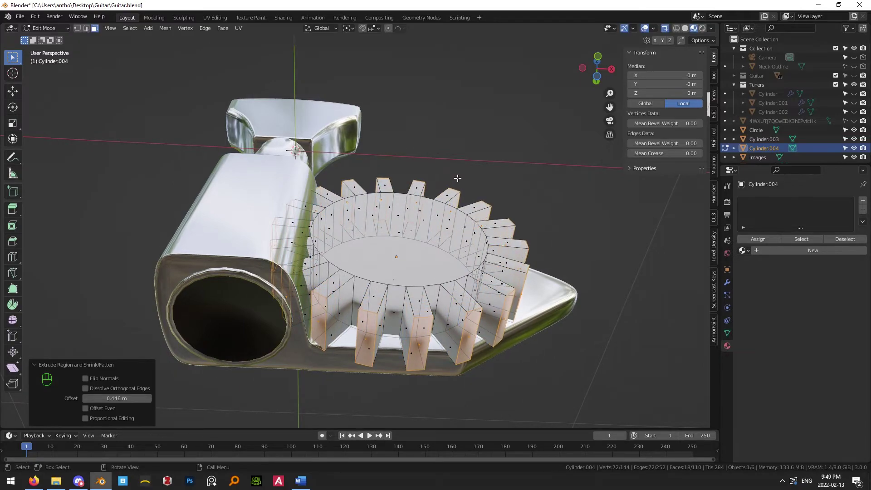
Scale the outer faces of the gear teeth down slightly along Y to taper them.
key(s)
key(y)
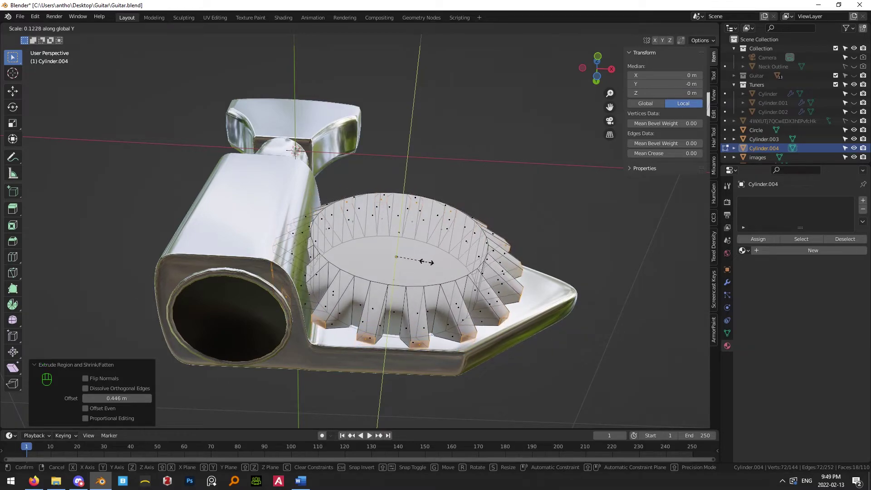
key(Escape)
key(s)
key(y)
click(578, 324)
key(Tab)
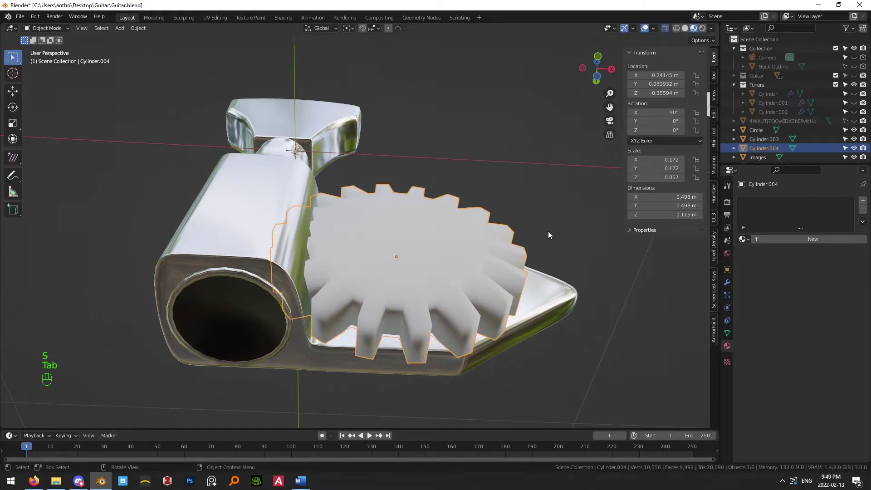
Undo the tooth scaling and the tooth extrusion, returning to the plain disc with alternate side faces selected.
key(KP_1)
key(s)
key(ctrl+z)
key(ctrl+z)
key(ctrl+z)
key(ctrl+z)
key(ctrl+z)
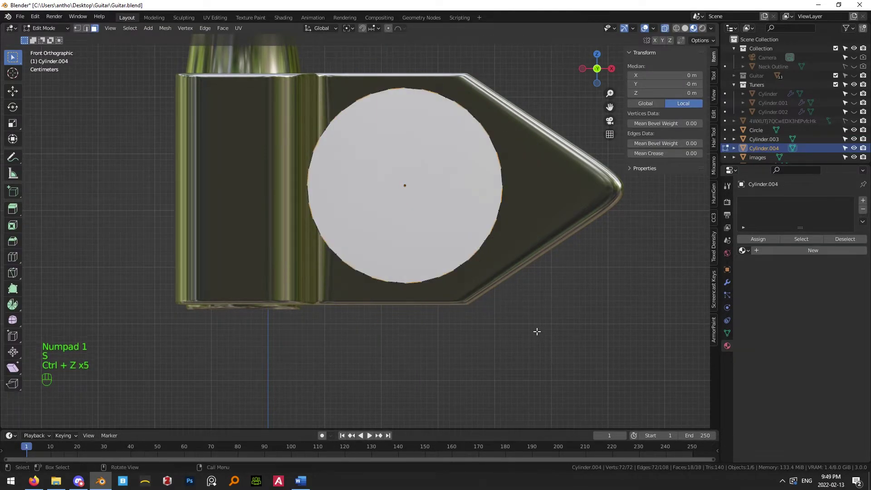
Extrude the disc's alternate side faces along their normals by about 0.234 m and taper the teeth by scaling their outer faces.
key(space)
key(Return)
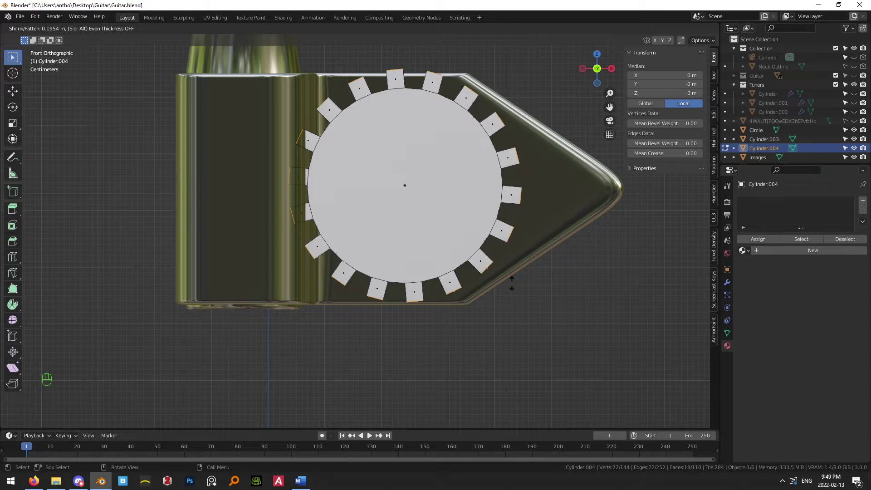
click(503, 287)
middle_drag(502, 288, 514, 393)
key(s)
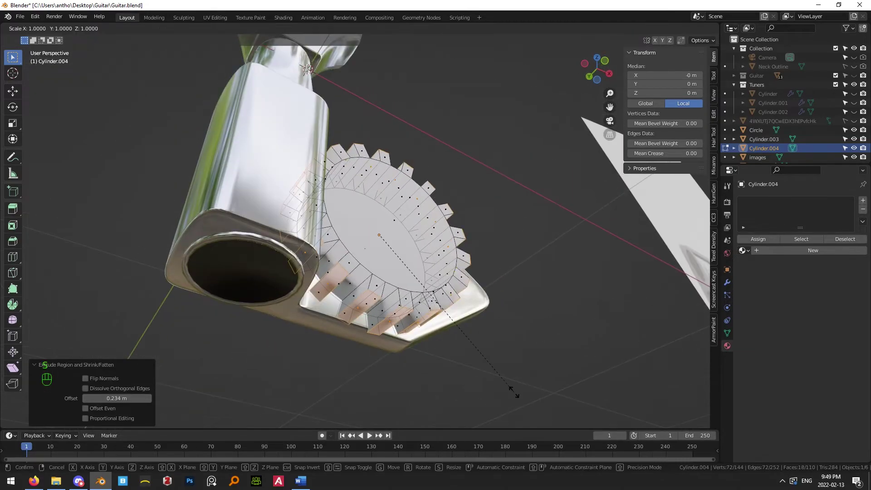
click(487, 335)
key(Tab)
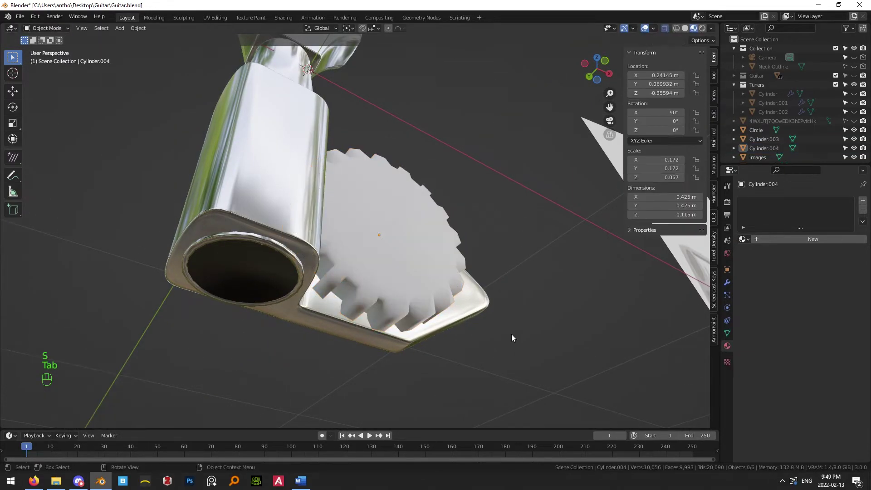
Scale the whole gear to about 0.354 m across and nudge it slightly down to center it on the plate.
key(KP_3)
key(KP_1)
key(s)
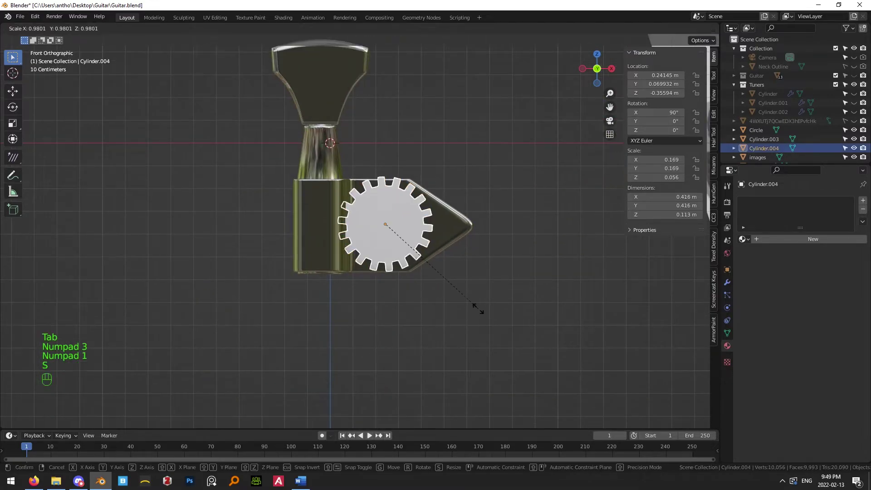
click(463, 297)
scroll(463, 298, up, 2)
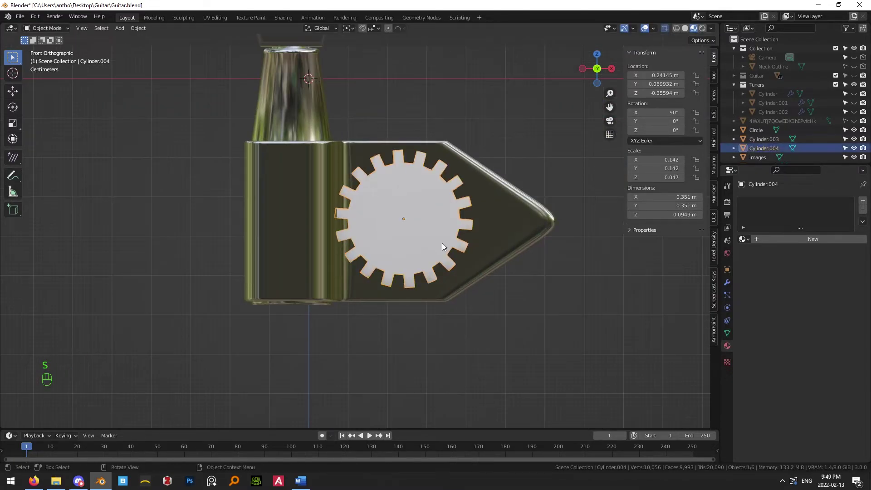
key(s)
click(467, 288)
key(g)
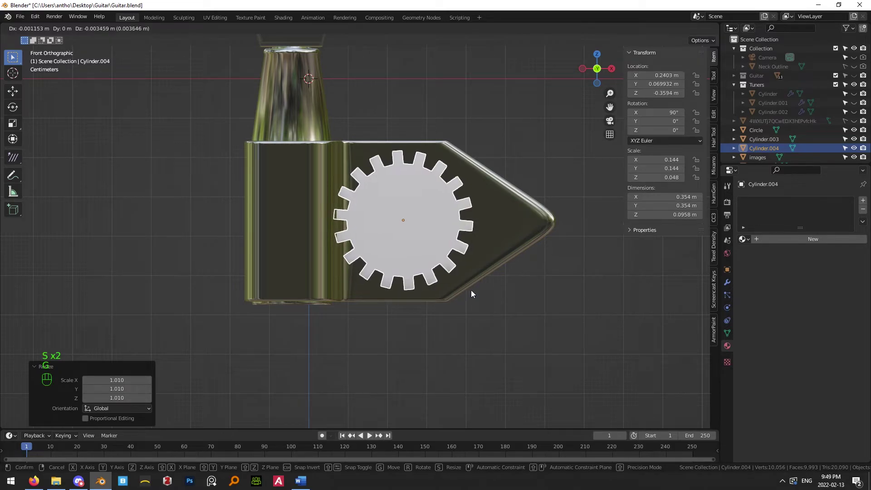
right_click(493, 333)
Add an edge loop around the gear's toothed side and slide it by a factor of -0.795 toward the front rim.
middle_drag(493, 333, 490, 287)
key(Tab)
middle_drag(433, 356, 446, 198)
key(Tab)
key(Tab)
scroll(445, 198, up, 4)
shift+middle_drag(446, 146, 458, 210)
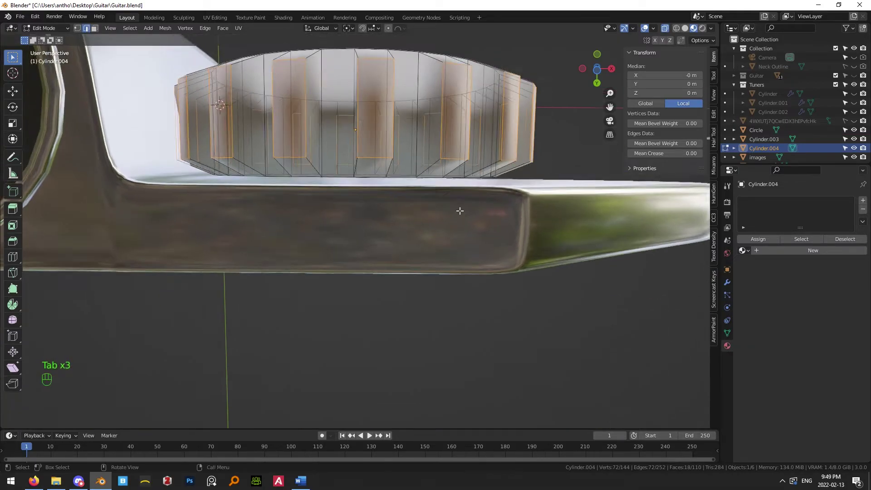
scroll(459, 210, down, 3)
middle_drag(393, 204, 404, 219)
key(ctrl+r)
click(409, 213)
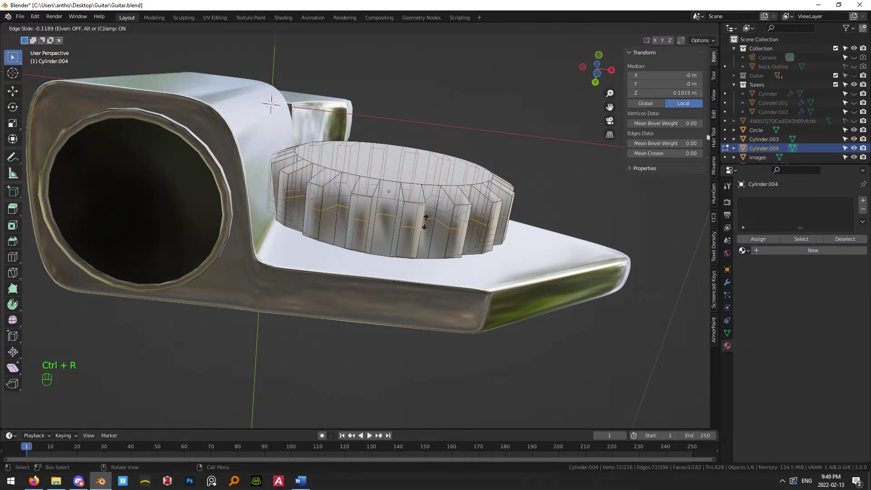
click(426, 205)
Add a second edge loop around the gear's toothed side, close to the rim facing the plate.
key(ctrl+r)
click(415, 234)
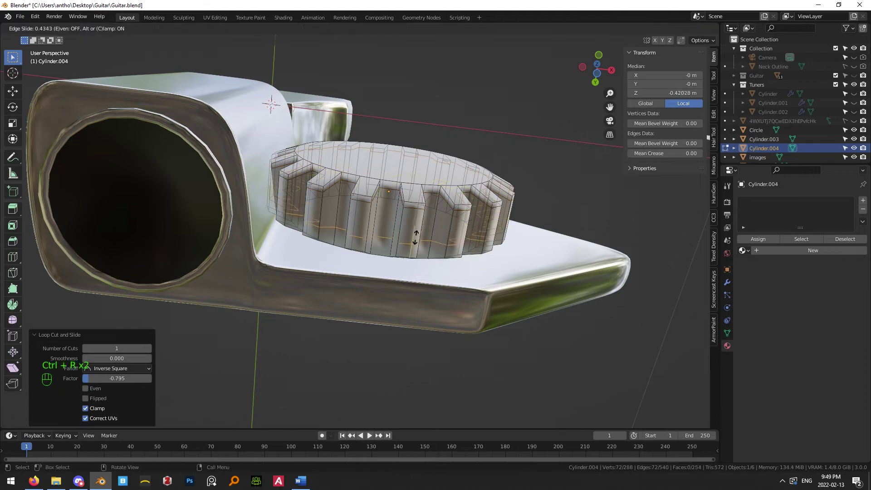
click(411, 249)
key(Tab)
middle_drag(524, 326, 411, 209)
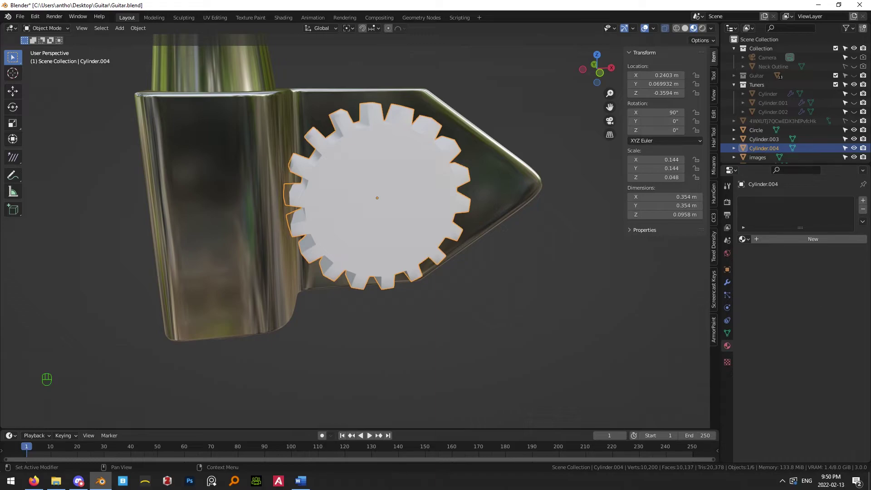
Assign the existing Strap Pin material to the gear and copy that material.
middle_drag(625, 222, 633, 268)
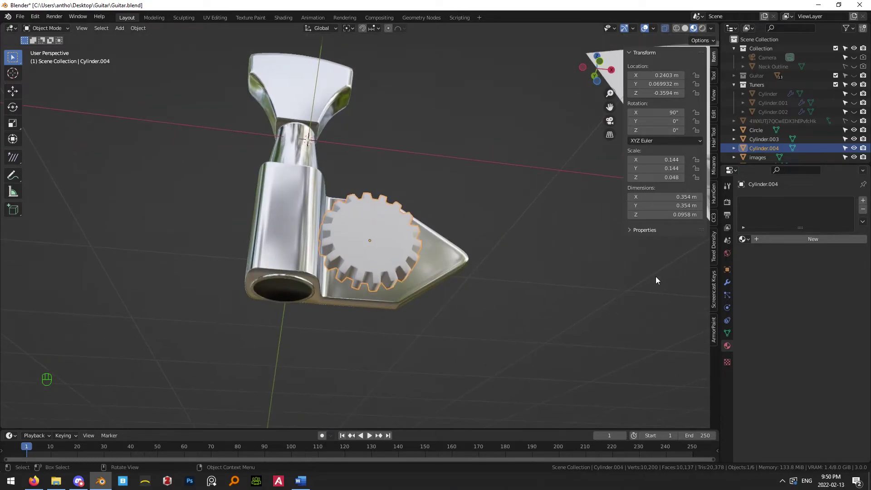
click(747, 240)
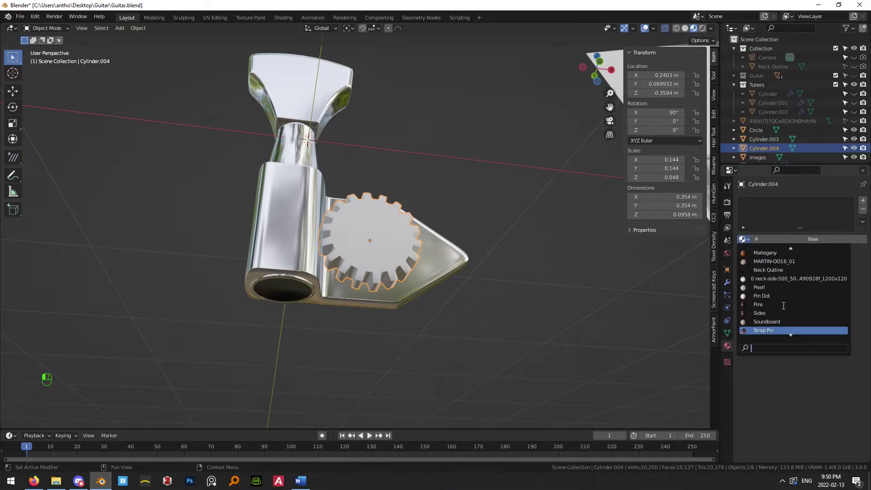
click(778, 321)
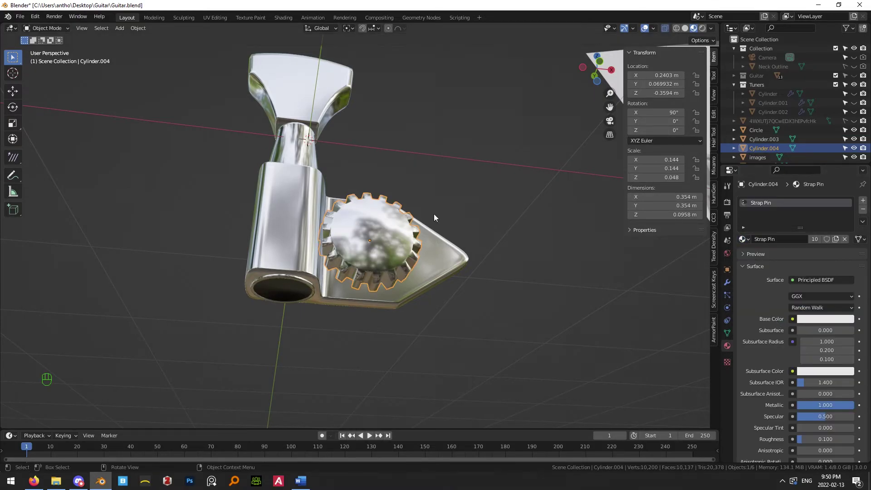
click(862, 222)
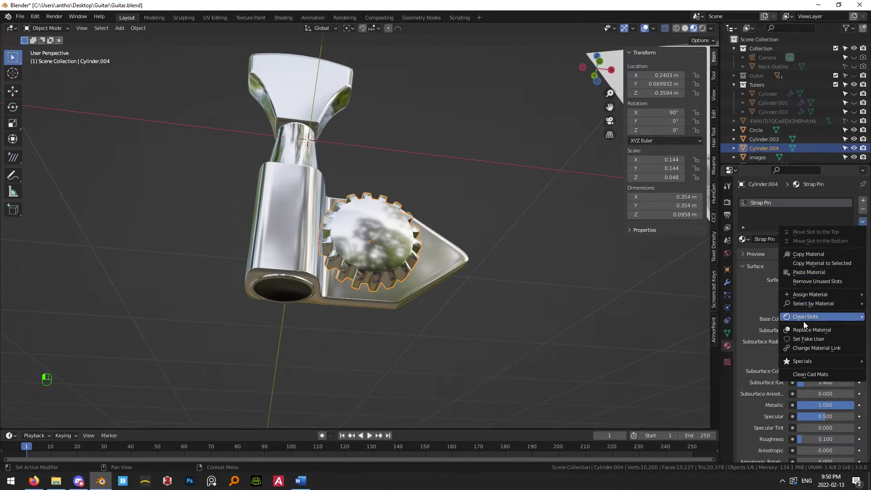
click(811, 253)
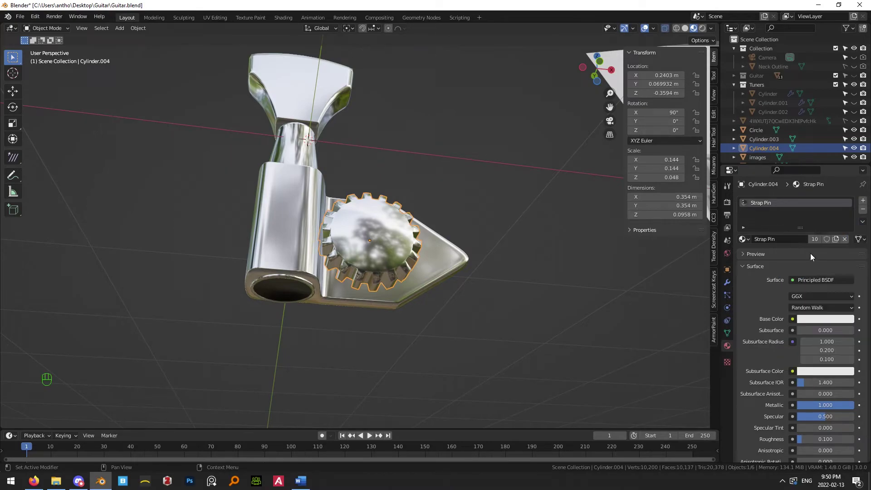
Add a second material slot with a new material named Gear and paste the copied Strap Pin settings into it.
click(863, 204)
click(783, 253)
click(766, 214)
text(Gear)
key(Return)
click(863, 222)
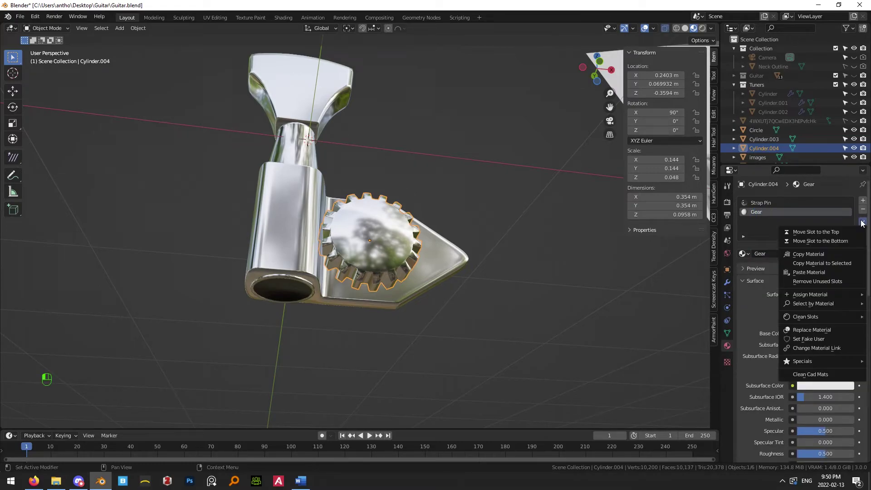
click(815, 273)
Remove the Strap Pin slot from the gear, leaving only the Gear material assigned.
click(758, 203)
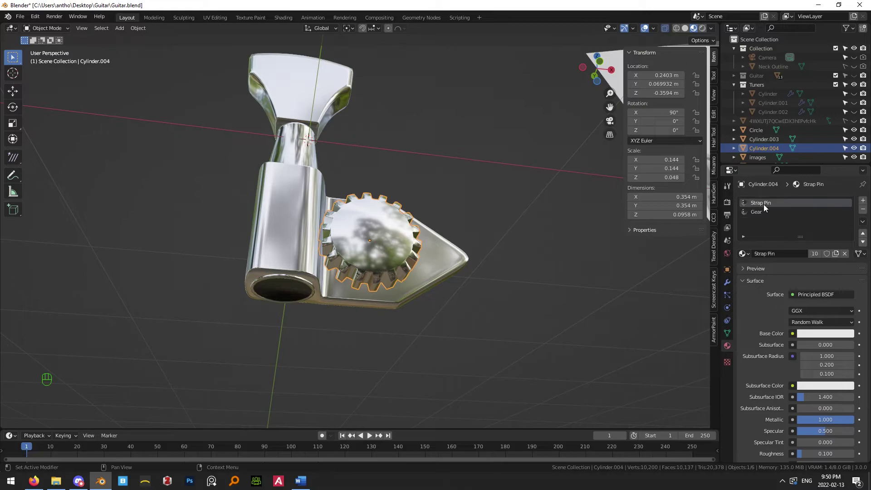
click(863, 210)
click(502, 311)
click(393, 261)
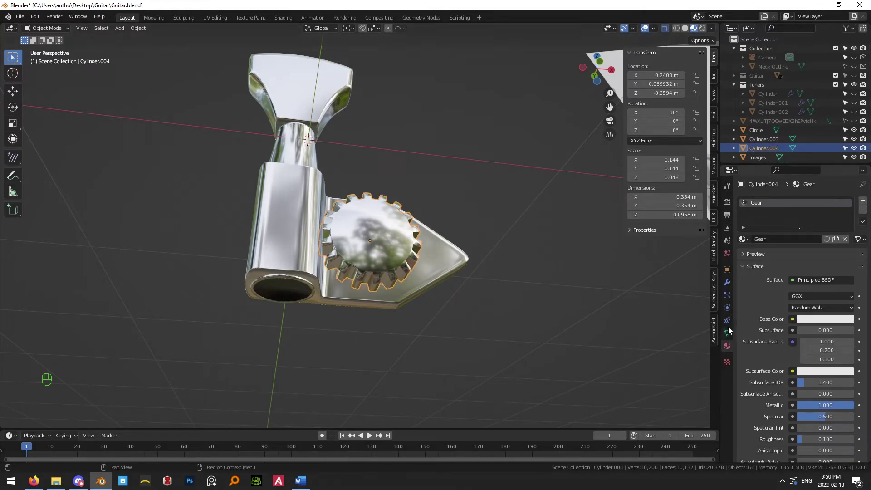
Try roughness values of 0.3 and 0.2 on the Gear material.
scroll(786, 388, down, 1)
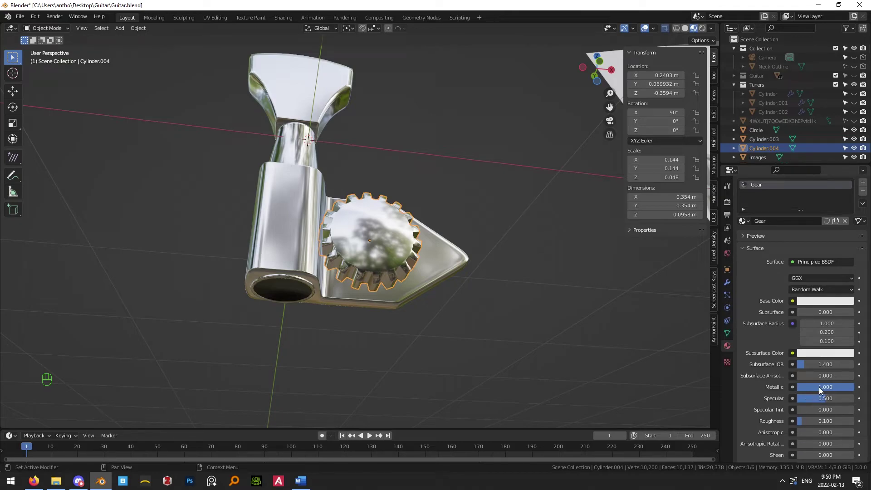
scroll(815, 403, down, 1)
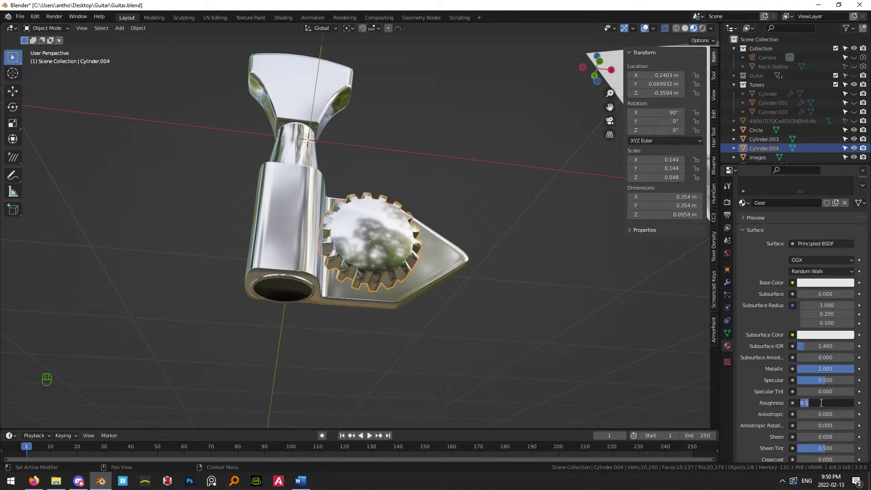
text(0.3)
key(Return)
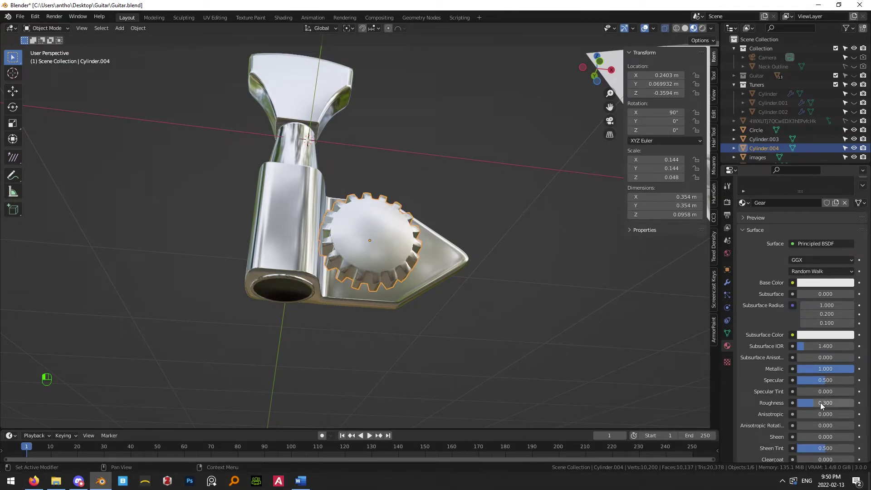
click(821, 402)
text(0.2)
key(Return)
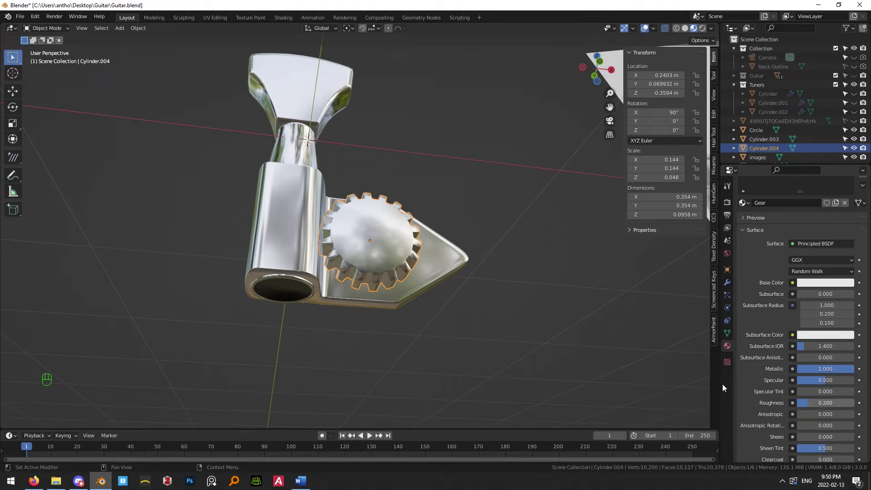
Change the Gear material's base color to a dark yellow gold and display the scene in rendered shading.
click(545, 364)
click(813, 285)
drag(810, 213, 795, 192)
mouse_move(849, 178)
mouse_down()
mouse_move(848, 195)
mouse_move(847, 183)
mouse_up()
middle_drag(610, 228, 390, 195)
click(703, 28)
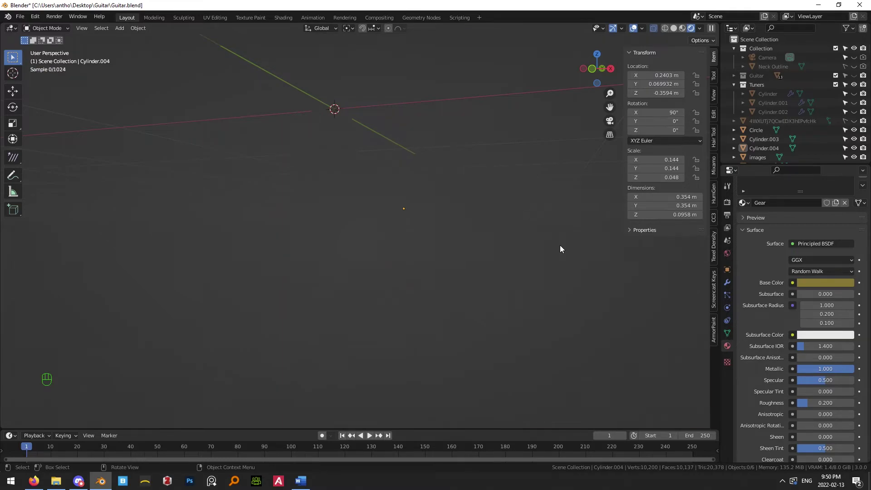
scroll(494, 288, up, 4)
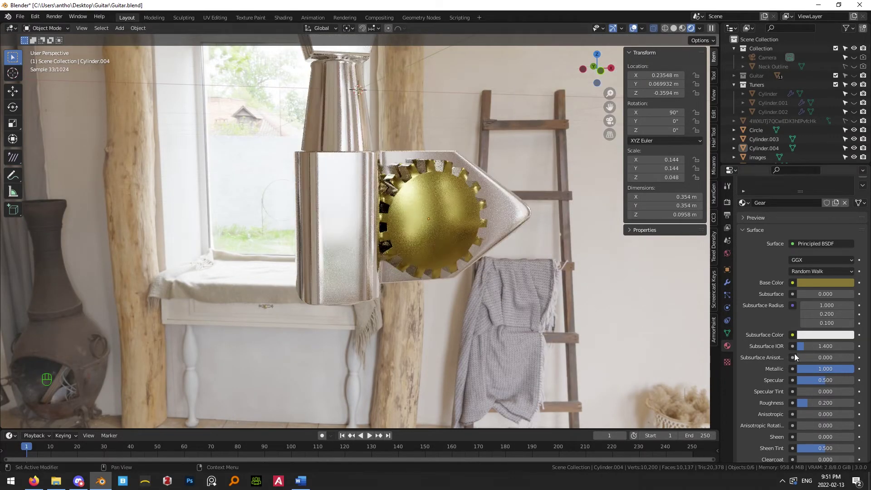
Brighten the Gear material's base color to a value of 0.351 and lower its saturation to 0.698.
click(813, 283)
drag(847, 182, 847, 177)
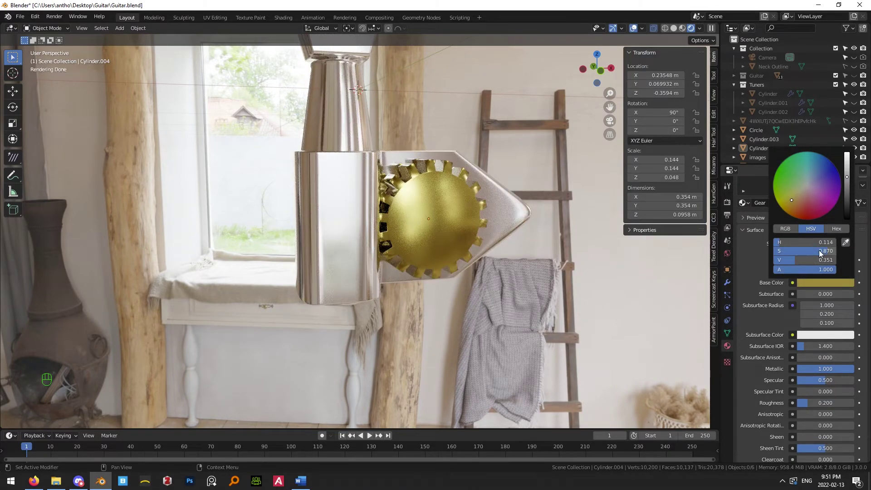
drag(821, 253, 819, 253)
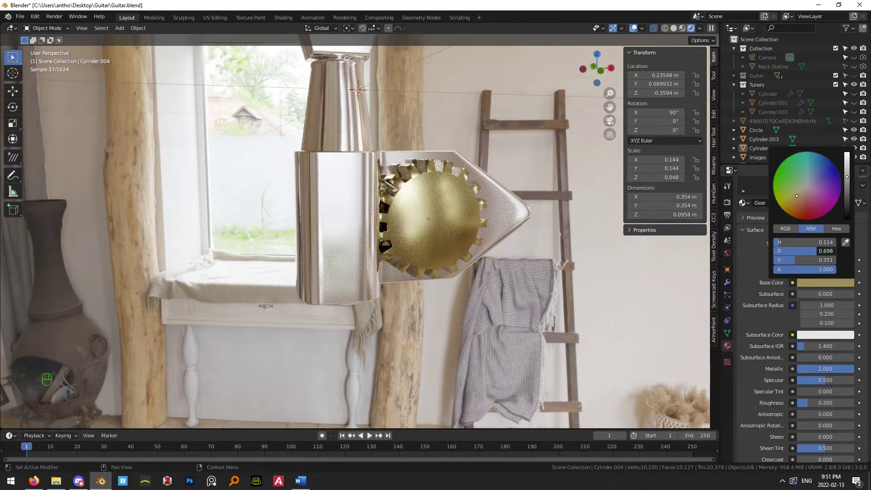
Try the Gear material with a roughness of 0.35 and settle on 0.3.
click(442, 200)
scroll(806, 340, down, 1)
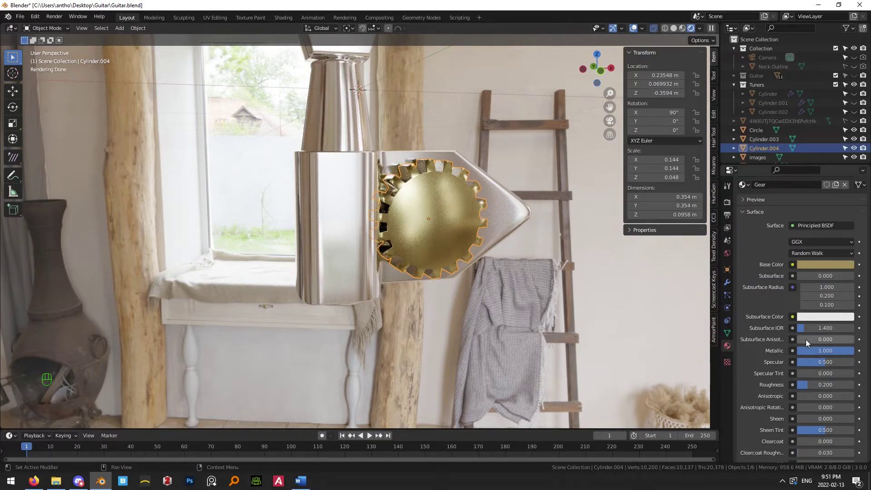
scroll(803, 391, down, 1)
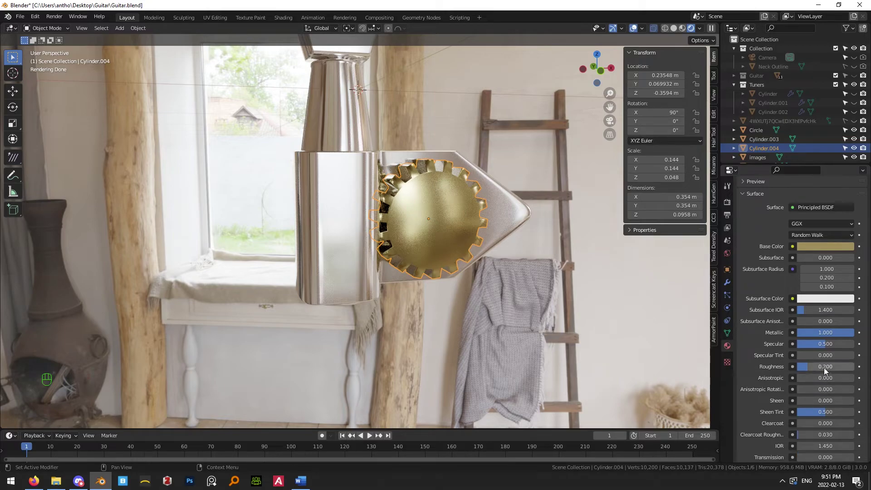
text(0.35)
key(Return)
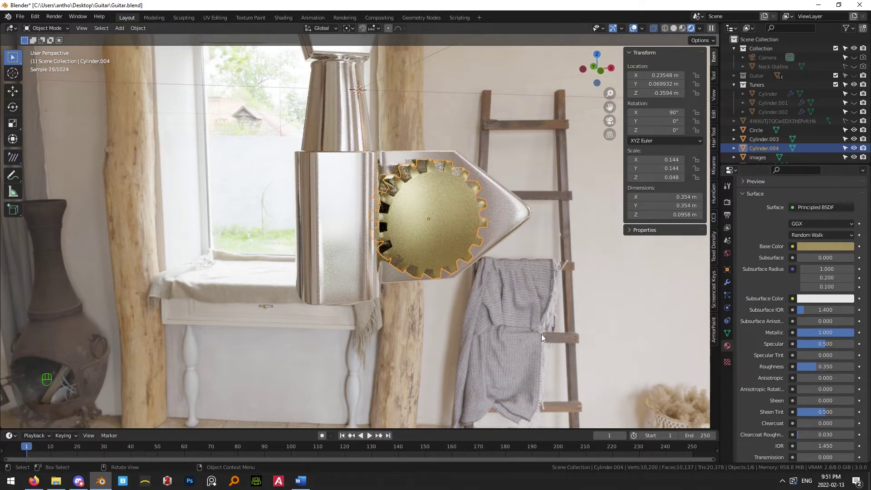
click(547, 332)
scroll(541, 328, up, 2)
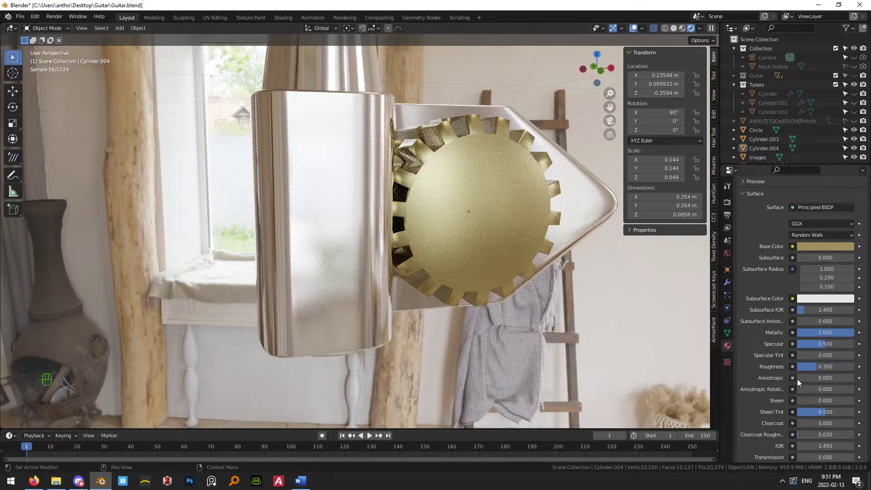
text(0.3)
key(Return)
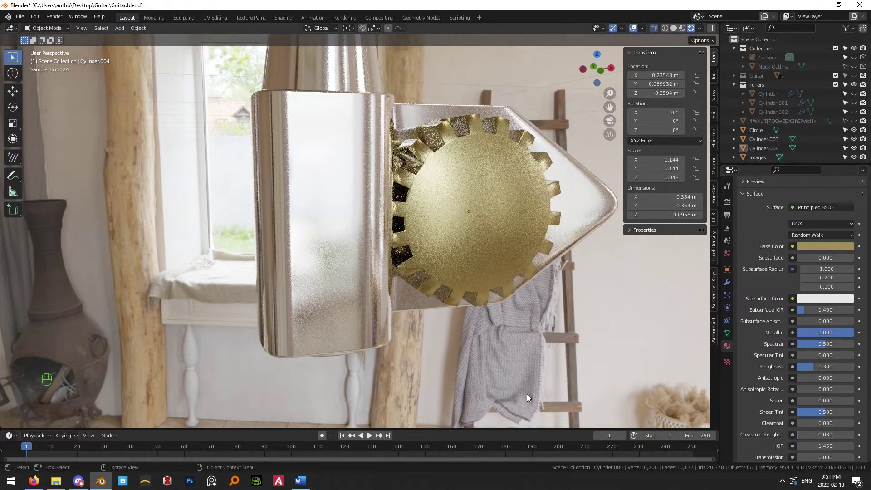
Try to reposition the gear from the side view.
click(493, 267)
key(KP_3)
key(g)
click(346, 225)
click(347, 224)
Add an edge loop around the tapered post just above its base where it meets the housing.
key(KP_1)
scroll(380, 268, down, 4)
middle_drag(416, 201, 439, 225)
scroll(337, 218, up, 4)
click(331, 170)
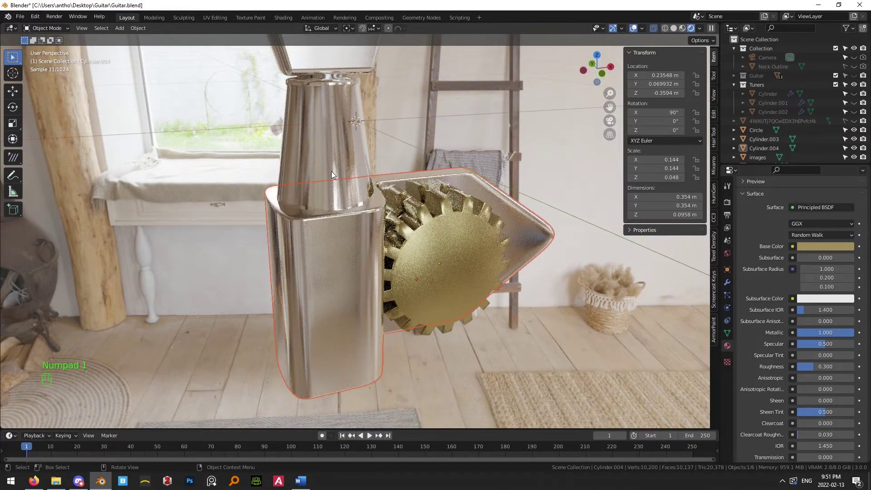
key(Tab)
shift+middle_drag(350, 206, 414, 234)
scroll(413, 234, up, 2)
key(ctrl+r)
click(415, 237)
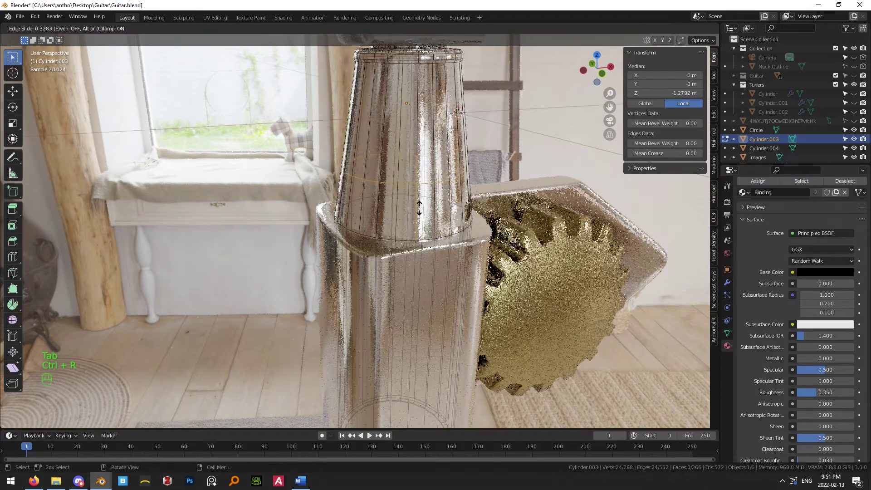
click(417, 258)
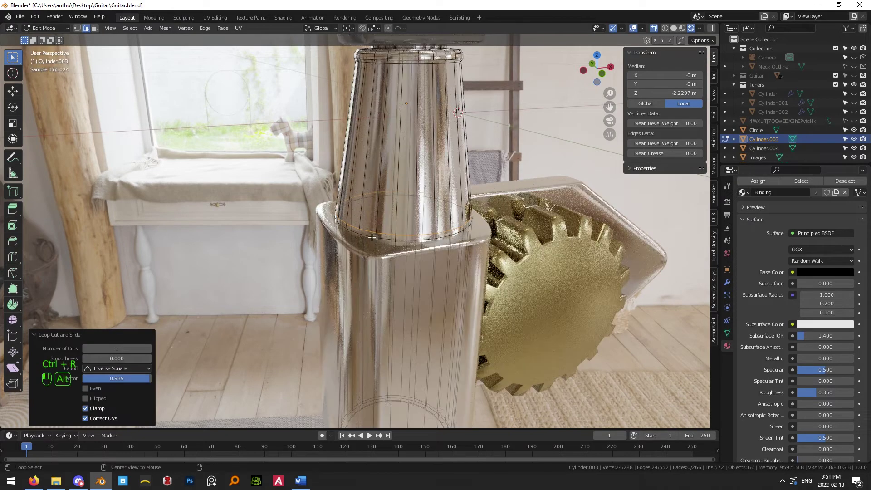
Scale the rim loop at the tapered post's base to 0.969 and add another edge loop close to it.
key(s)
click(580, 295)
key(ctrl+r)
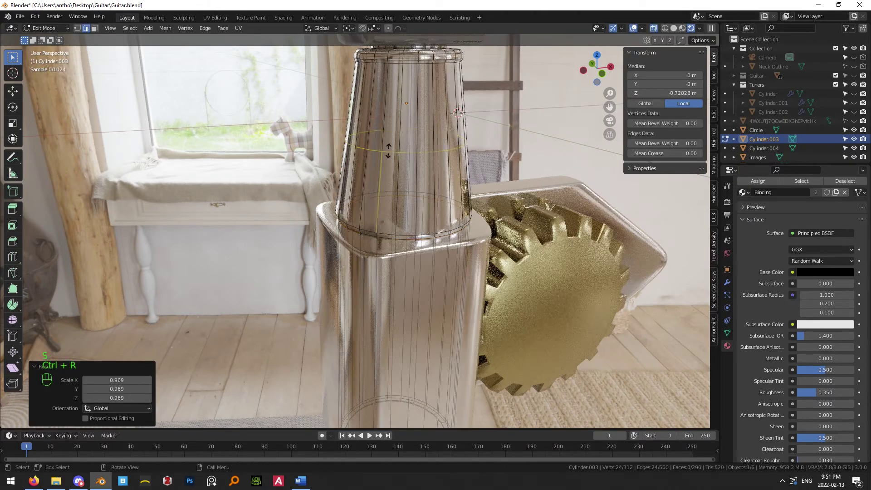
click(392, 229)
click(392, 229)
key(Tab)
key(KP_1)
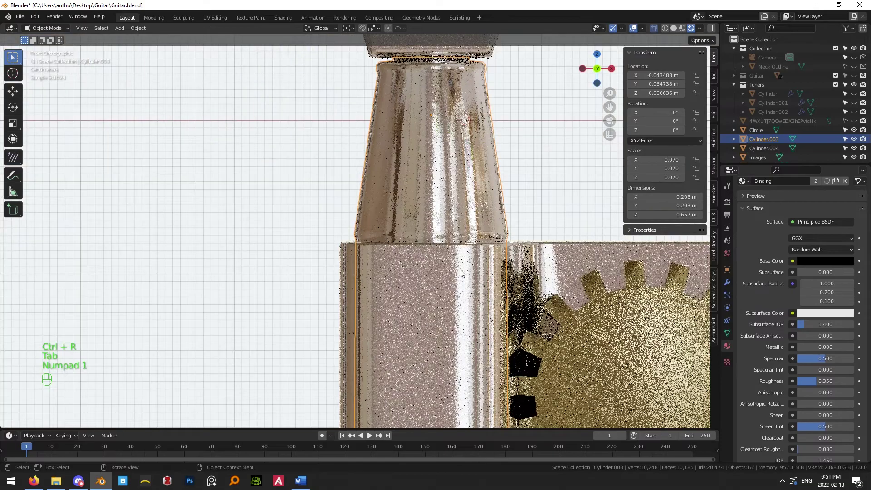
Select the edge loops around the tapered post's base in front view and shift them slightly along Z.
key(Tab)
drag(277, 203, 510, 239)
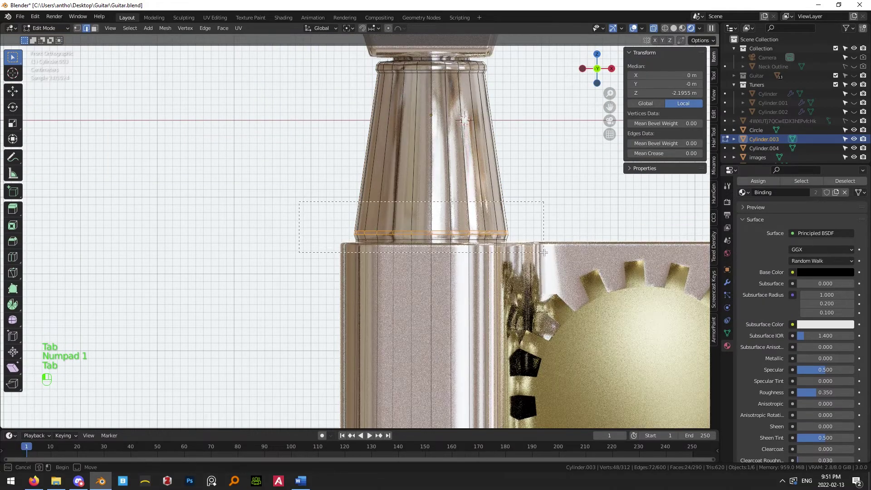
key(g)
click(543, 254)
key(g)
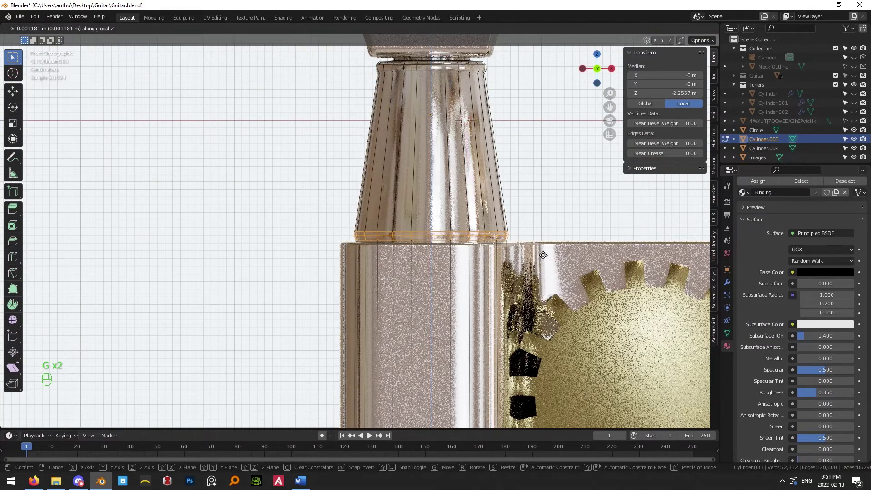
click(540, 194)
Fine-tune the edge loops near the tapered post's base, raising two of them about 0.0035 m along Z.
key(Tab)
key(Tab)
scroll(364, 227, up, 3)
key(g)
key(x)
key(ctrl+r)
key(Tab)
click(321, 147)
scroll(320, 146, down, 5)
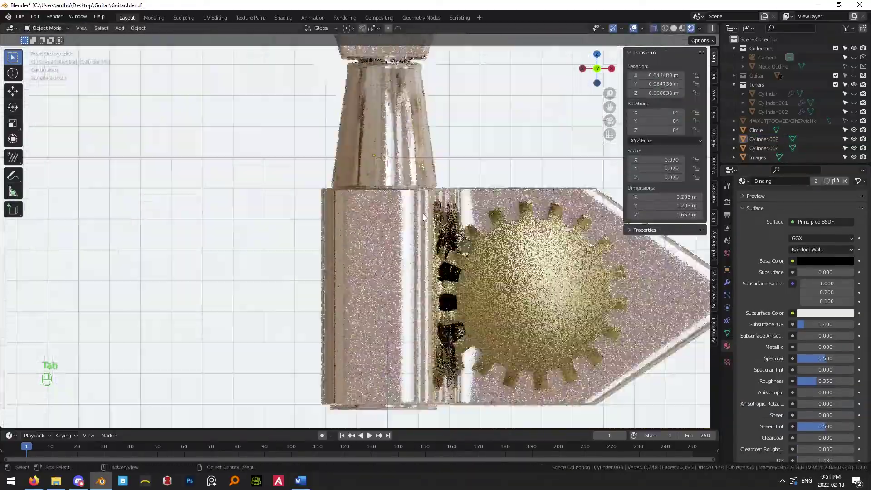
key(Tab)
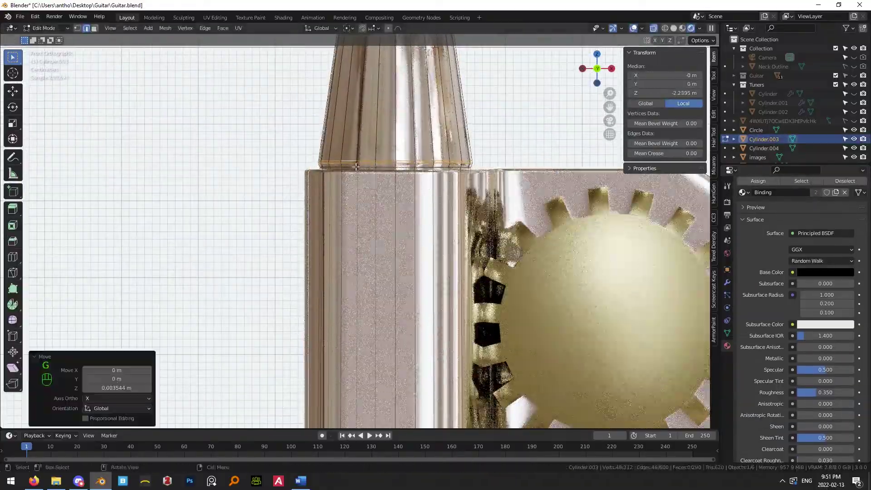
key(g)
click(469, 182)
Adjust the height of the edge loops at the tapered post's top collar along Z.
scroll(469, 182, up, 2)
key(Tab)
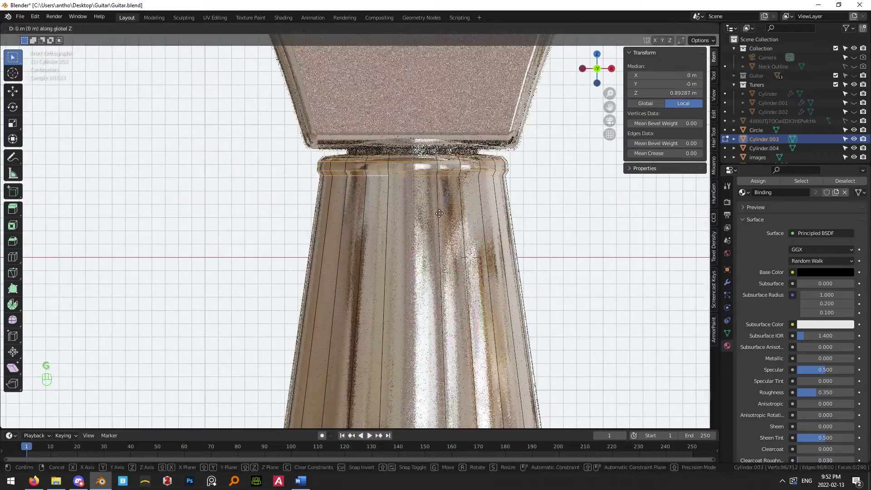
scroll(362, 322, down, 4)
key(Tab)
middle_drag(363, 321, 391, 255)
Add a Subdivision modifier to the tapered post, with viewport level 1 and render level 2.
click(728, 282)
click(803, 221)
click(690, 356)
key(KP_1)
key(Tab)
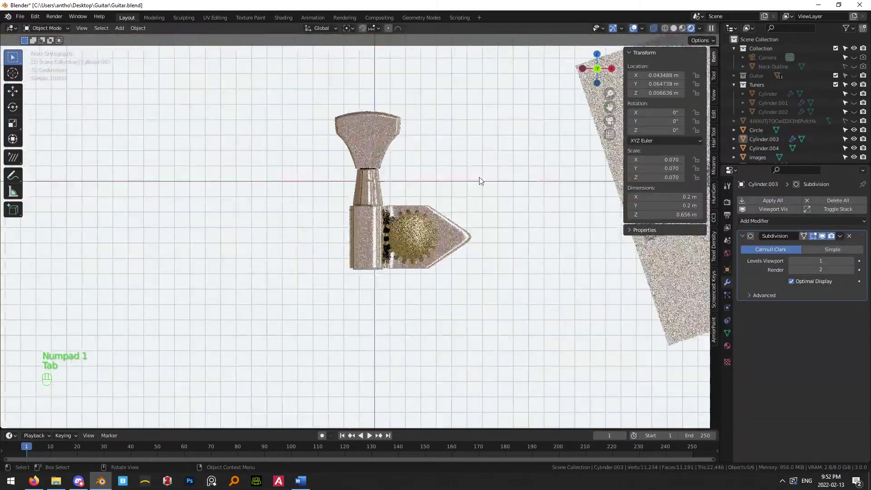
scroll(476, 154, up, 2)
middle_drag(443, 170, 408, 247)
key(KP_1)
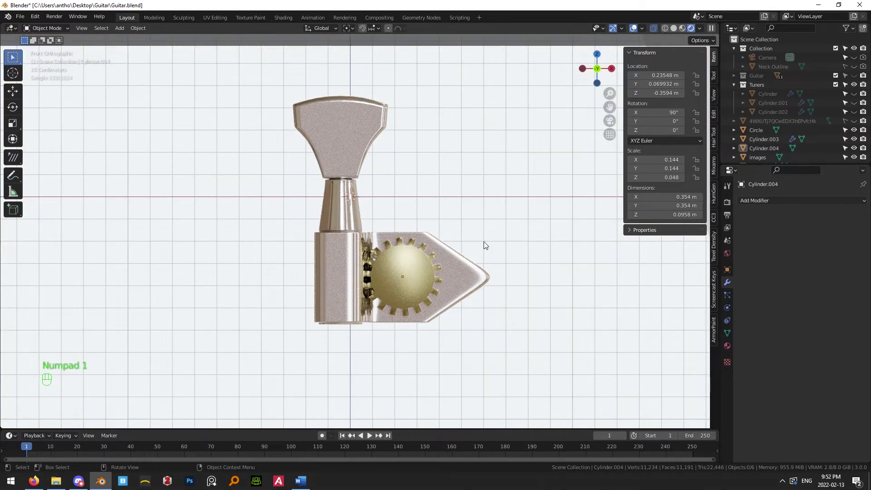
Add a cylinder mesh and scale it down to 0.148.
mouse_move(478, 245)
middle_down()
mouse_move(467, 193)
mouse_move(477, 249)
middle_up()
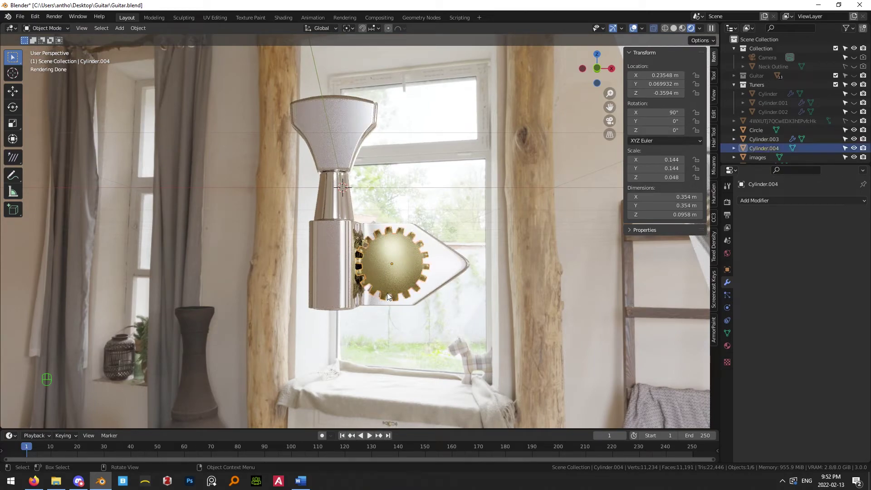
key(KP_1)
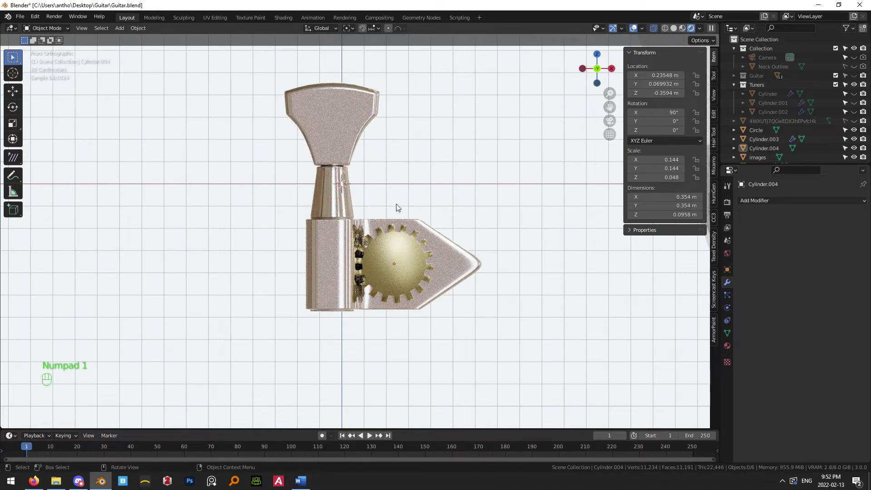
key(shift+a)
mouse_move(396, 204)
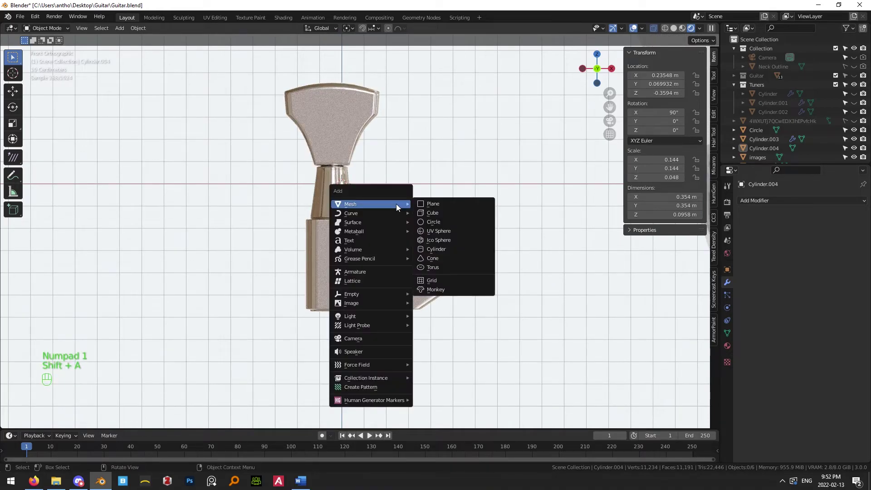
click(455, 249)
key(KP_Decimal)
key(s)
click(389, 253)
key(KP_3)
key(KP_1)
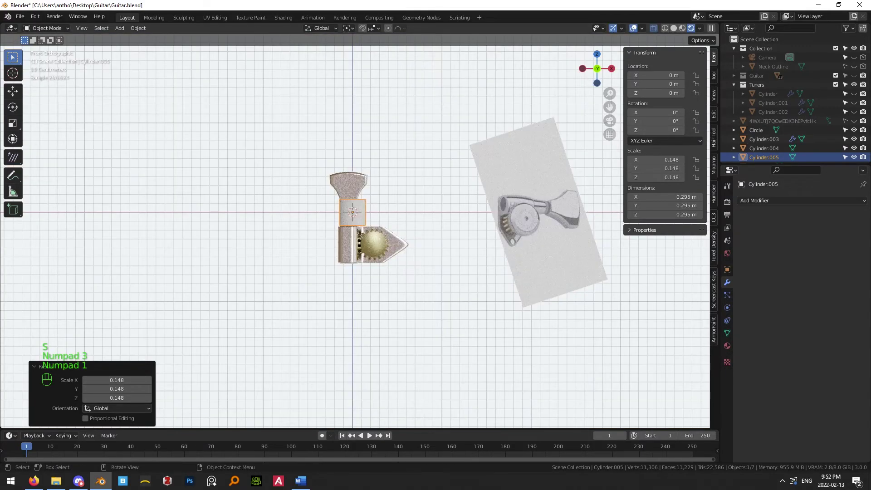
Rotate the new cylinder 90° about X and move it over the gear in front view.
key(r)
key(x)
key(9)
key(0)
click(404, 254)
key(g)
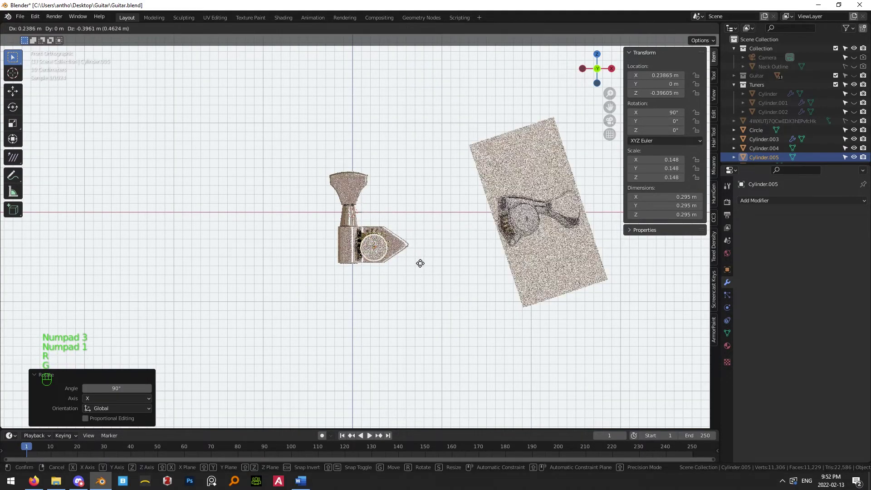
click(421, 262)
Scale the new cylinder up by 1.375 and flatten it along Y into a thin disc.
key(s)
click(441, 282)
key(KP_3)
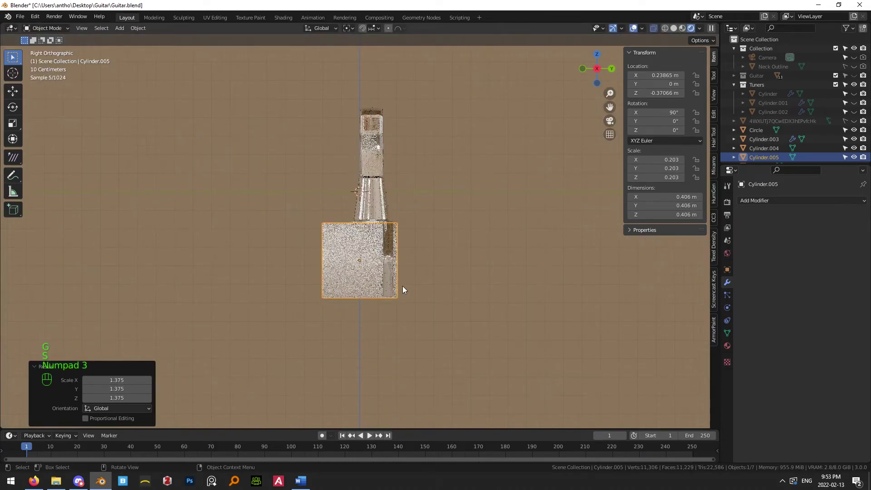
key(s)
key(y)
click(373, 301)
Position the disc against the gear's front and shrink it to about 0.353 m in diameter.
key(g)
click(370, 298)
key(s)
click(469, 345)
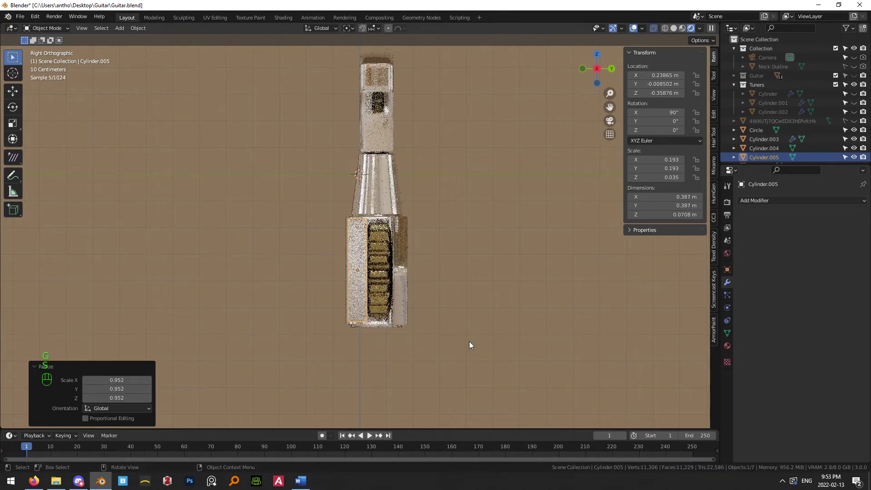
key(KP_1)
scroll(441, 339, up, 1)
key(s)
click(499, 373)
key(Tab)
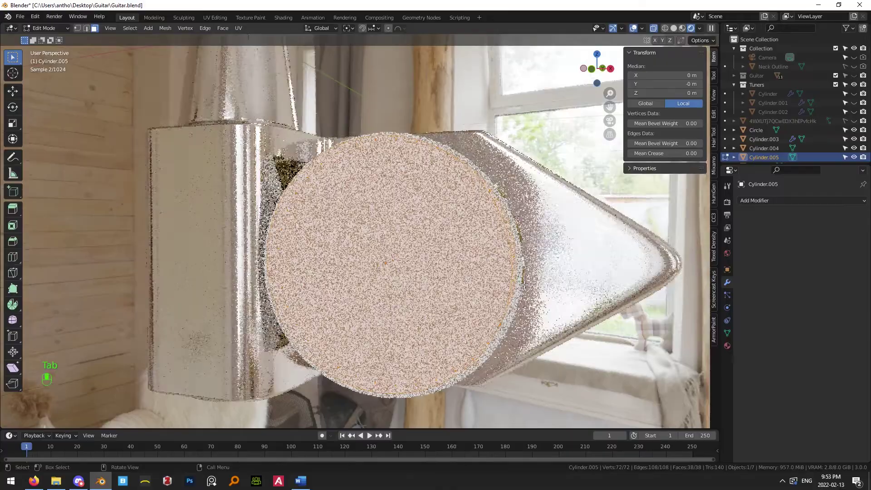
middle_drag(714, 272, 705, 270)
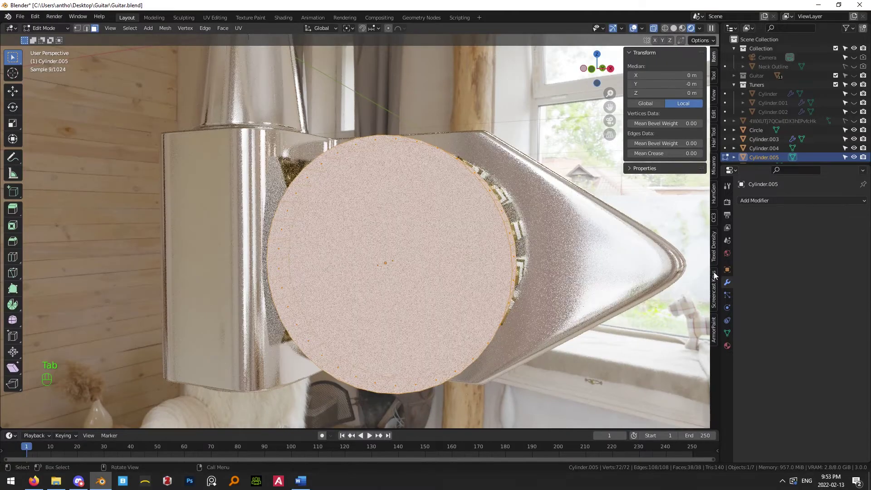
key(Tab)
Assign the existing Tortoloid material to the disc.
click(728, 346)
click(744, 239)
scroll(790, 300, down, 5)
click(771, 331)
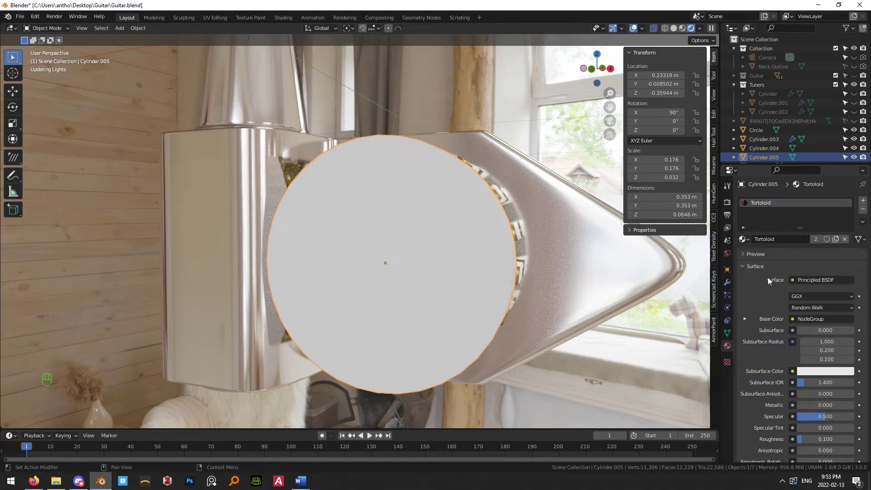
Replace the disc's material with the existing Strap Pin material.
click(744, 239)
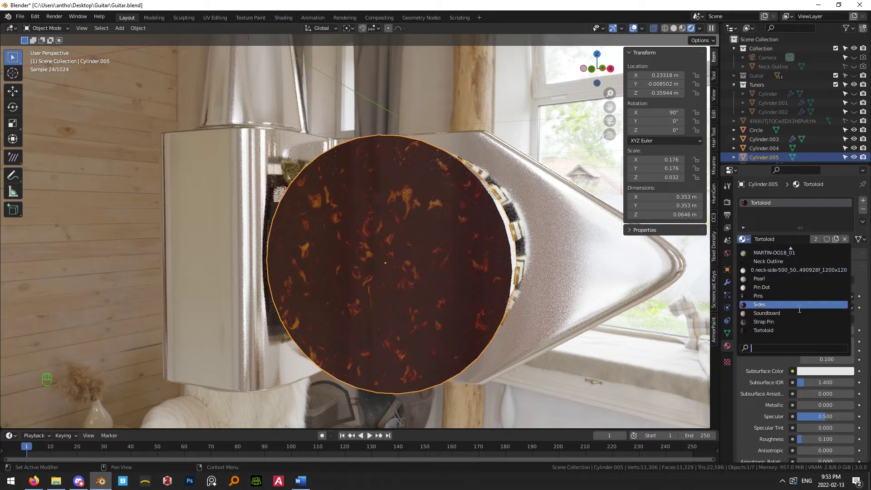
click(779, 324)
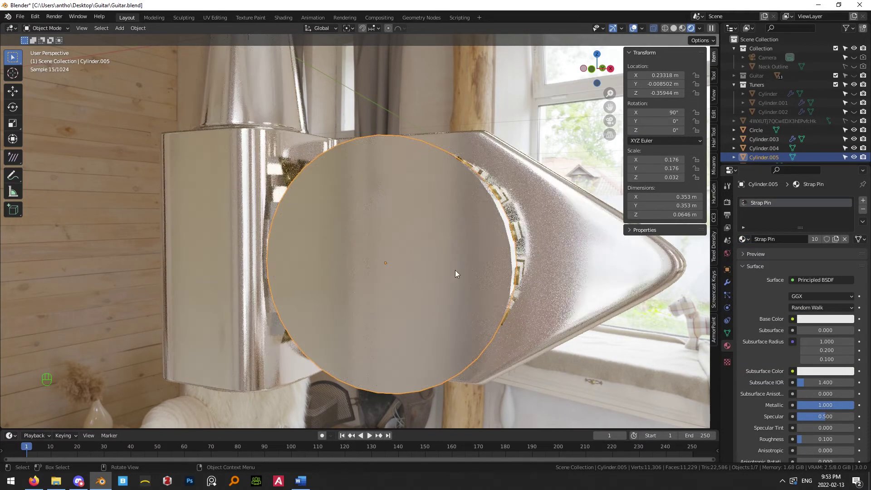
click(486, 206)
click(381, 260)
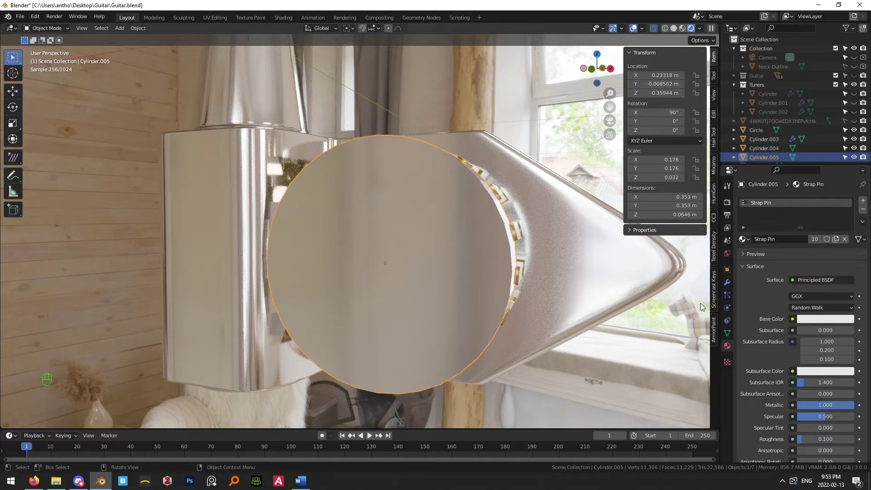
Add a Subdivision Surface modifier to the disc and shade it smooth.
click(727, 283)
click(768, 200)
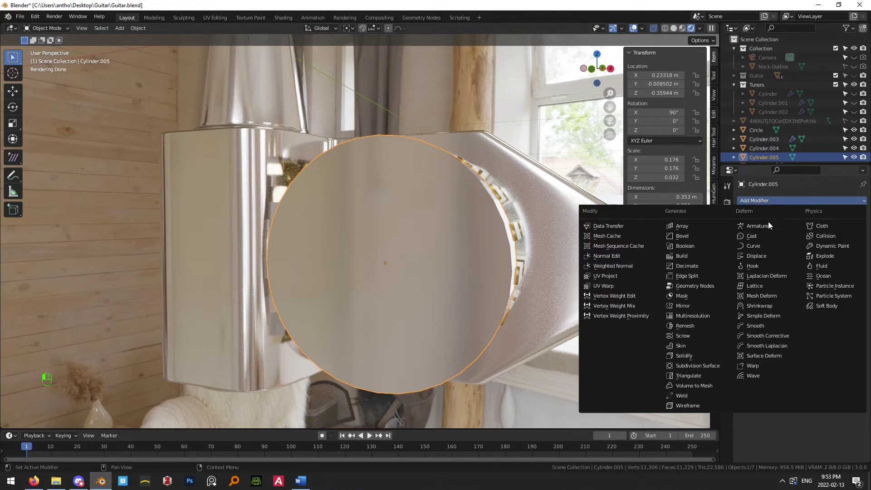
click(708, 368)
right_click(442, 245)
click(443, 245)
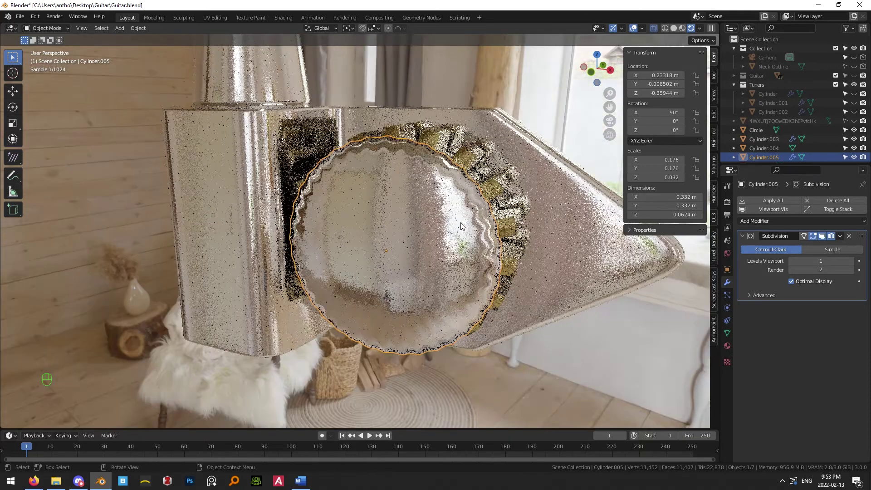
Add two loop cuts around the disc's side wall, one close to the front rim and one close to the back rim.
key(Tab)
middle_drag(460, 224, 430, 228)
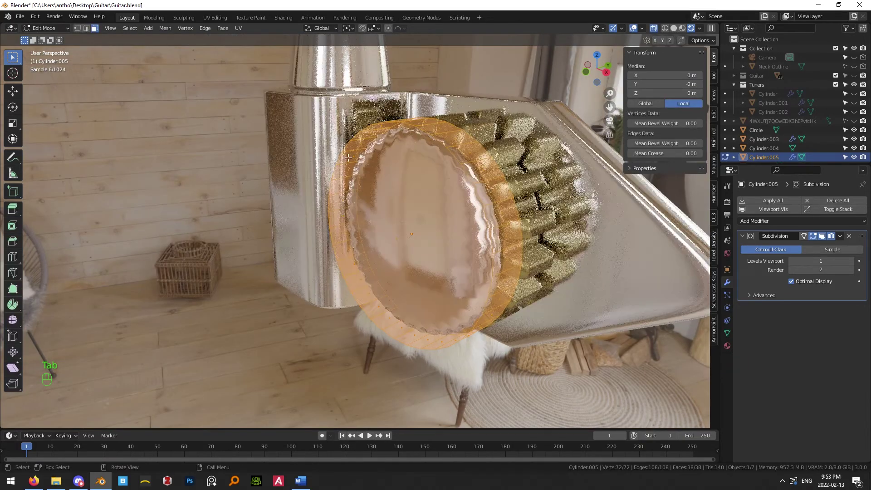
click(682, 29)
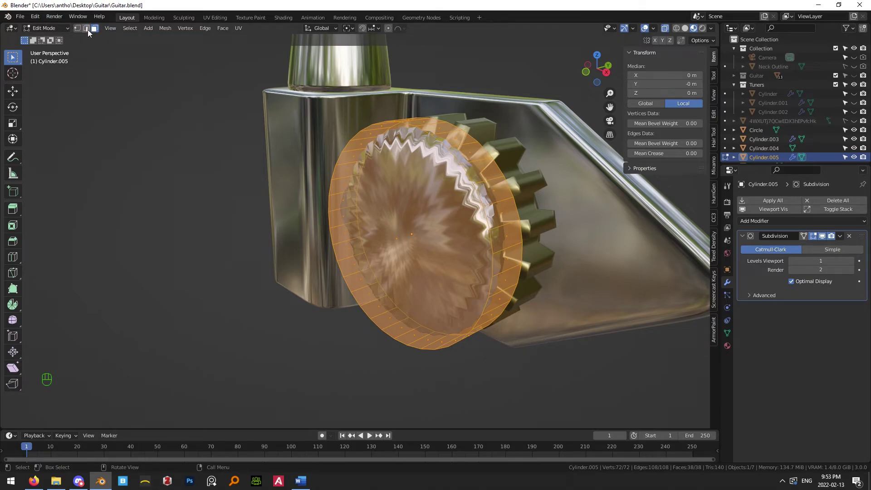
click(87, 30)
click(179, 178)
middle_drag(180, 178, 150, 178)
key(ctrl+r)
click(482, 210)
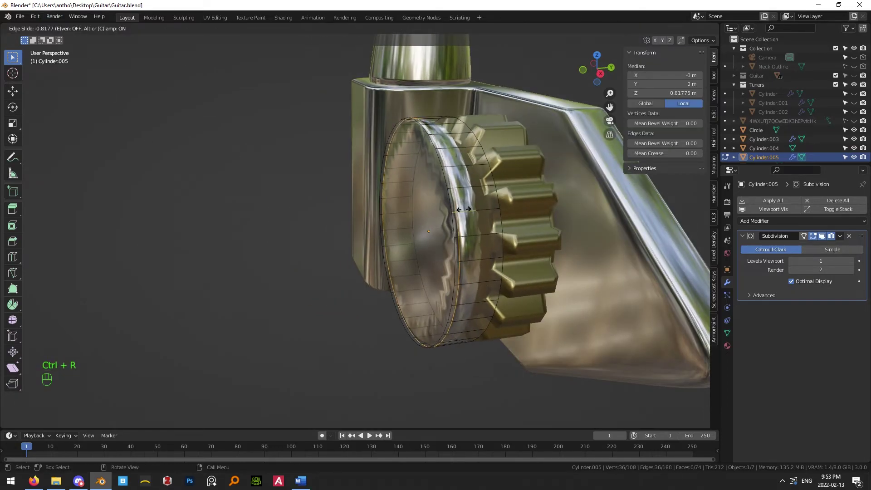
click(464, 209)
key(ctrl+r)
click(467, 211)
click(492, 214)
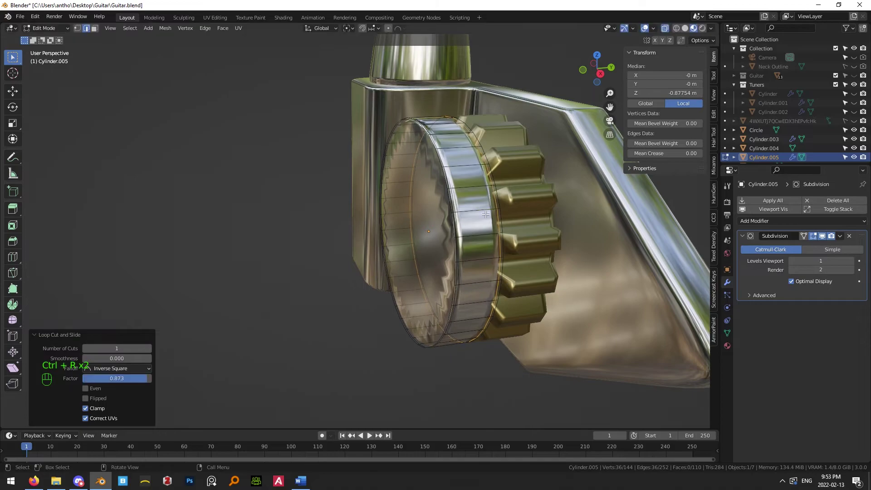
Inset the disc's front and back faces slightly inside their rims and scale the back inset.
key(3)
click(410, 234)
middle_drag(409, 233, 427, 233)
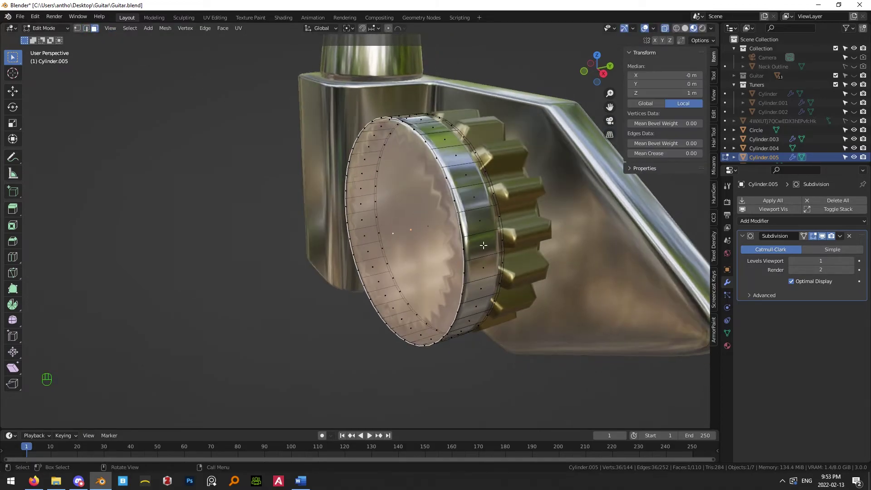
key(i)
click(538, 269)
scroll(531, 263, up, 2)
click(341, 281)
middle_drag(540, 249, 626, 254)
key(i)
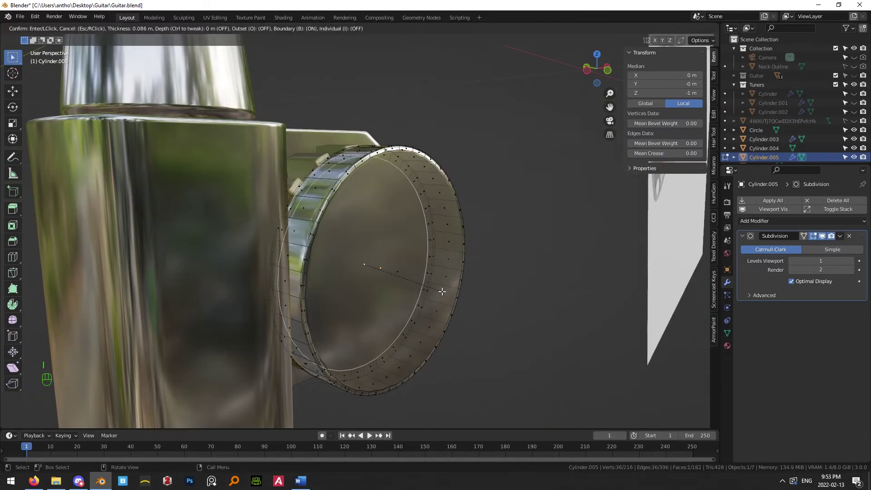
click(444, 292)
scroll(444, 281, up, 3)
key(s)
click(527, 247)
Inset the disc's front face further to form a small central circle with an edge loop around it.
key(KP_1)
key(Tab)
middle_drag(560, 261, 469, 259)
key(Tab)
key(i)
click(538, 247)
key(Tab)
key(Tab)
key(ctrl+r)
key(Tab)
Scale the central circle on the disc's front face down to about two thirds of its size in front view.
scroll(454, 254, down, 8)
key(KP_1)
key(KP_3)
key(KP_1)
scroll(363, 236, up, 3)
click(323, 232)
scroll(322, 231, up, 4)
key(Tab)
shift+middle_drag(314, 226, 408, 251)
alt+click(368, 240)
scroll(369, 241, up, 2)
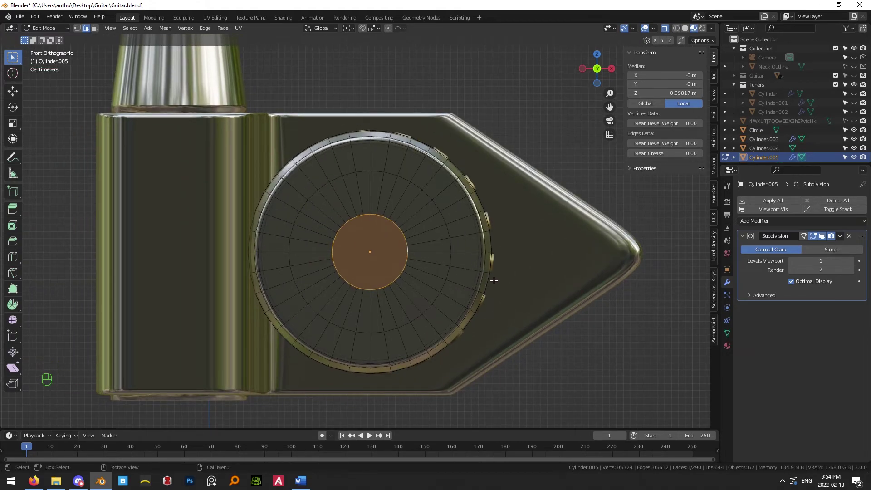
key(s)
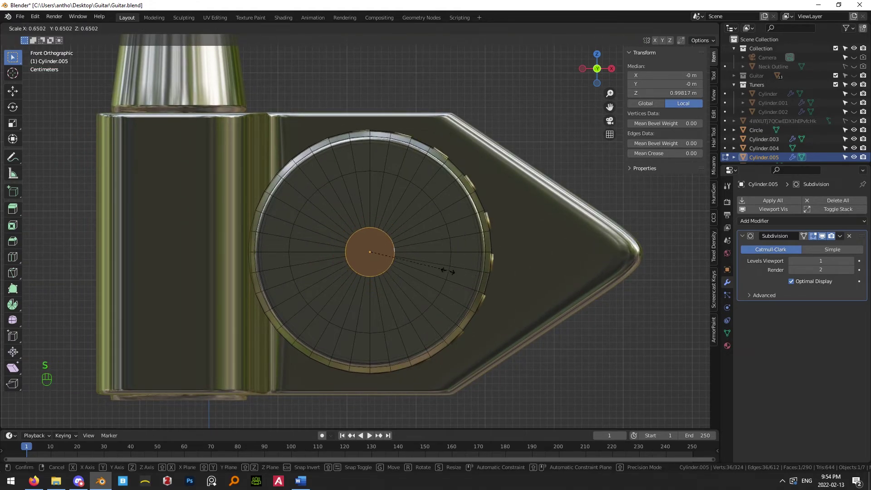
click(286, 212)
Extrude the central circle about 0.038 m into the disc to form a round hole.
middle_drag(286, 212, 404, 272)
key(s)
right_click(447, 310)
key(e)
click(423, 292)
Add edge loops just outside and just inside the hole's opening to sharpen its rim.
key(ctrl+r)
click(405, 272)
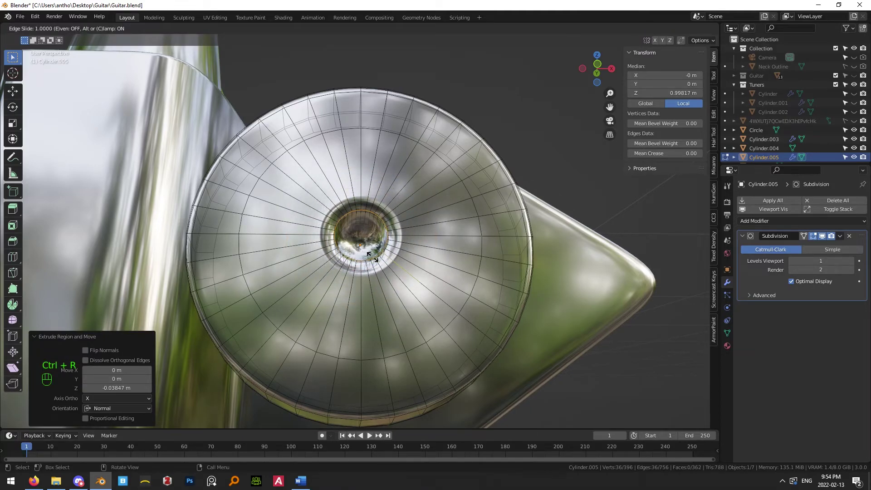
click(396, 243)
scroll(397, 243, up, 3)
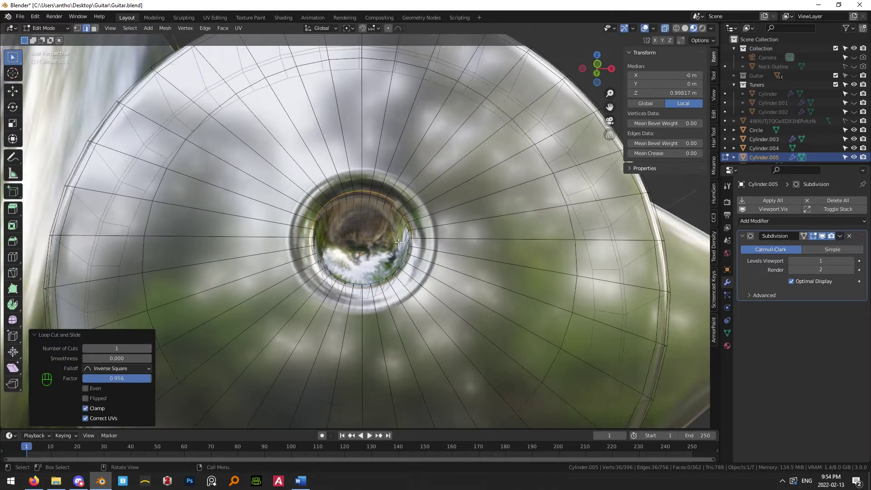
middle_drag(396, 243, 449, 286)
key(ctrl+r)
click(454, 279)
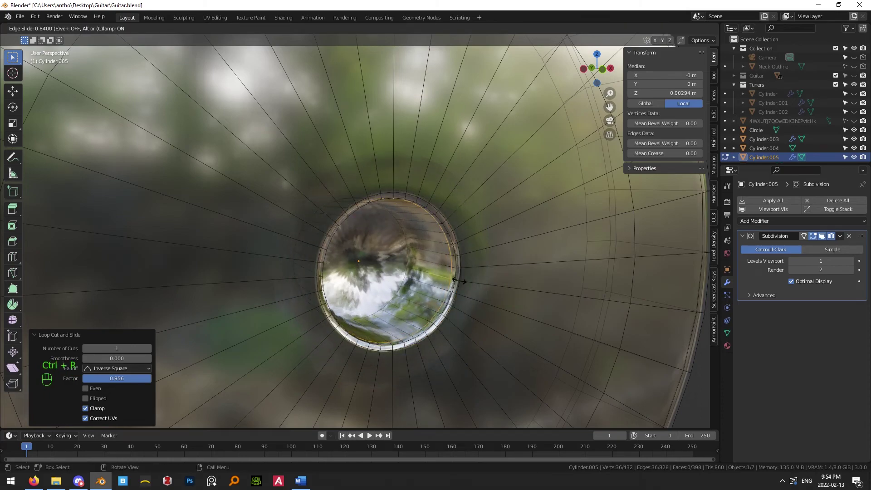
right_click(456, 280)
Inset the hole's bottom face twice and add an edge loop on the hole's wall near the bottom.
middle_drag(454, 279, 435, 275)
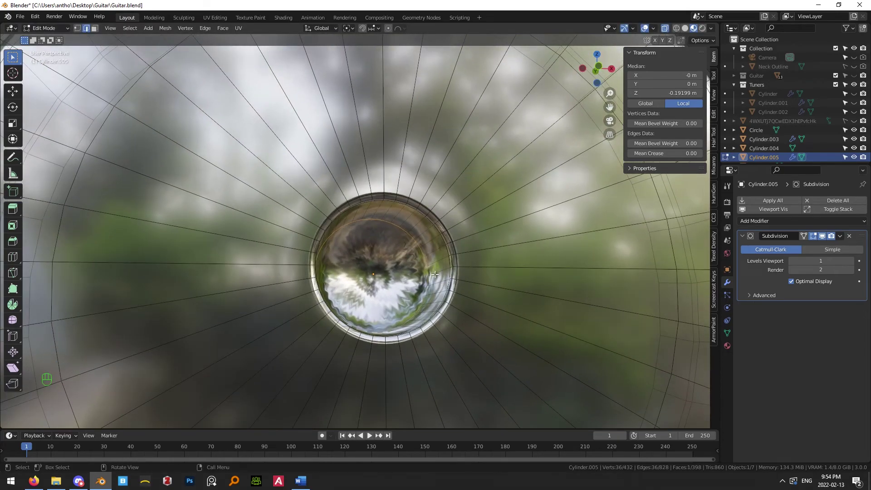
key(i)
click(465, 305)
key(i)
click(456, 300)
middle_drag(457, 300, 435, 293)
key(ctrl+r)
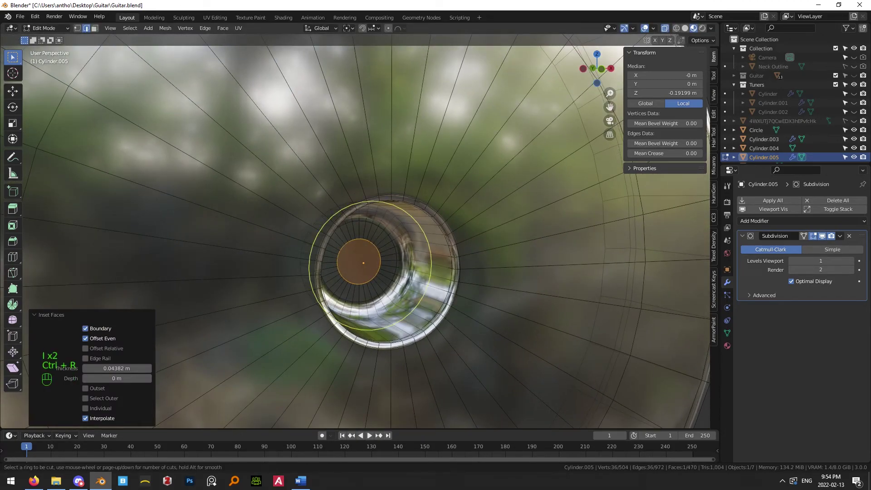
click(435, 293)
click(423, 289)
key(Tab)
scroll(494, 318, down, 8)
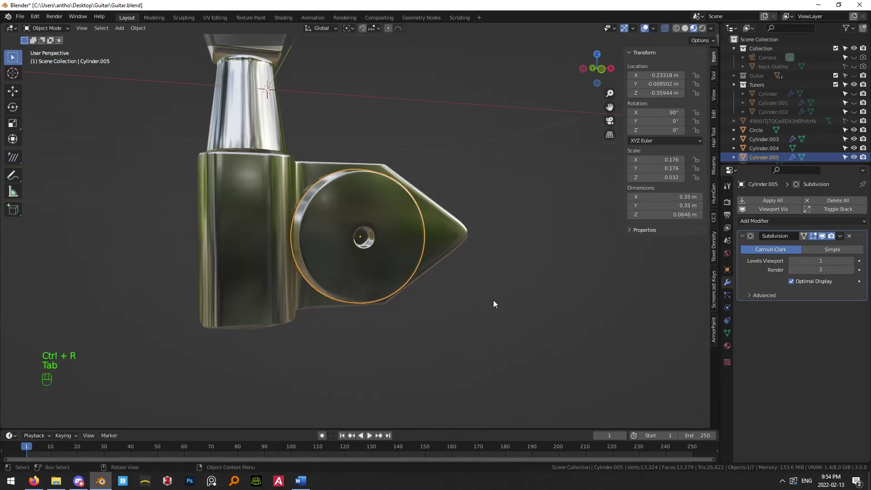
Dissolve an edge loop on the disc and slide the loop near the front rim back along the side to soften the edge.
click(413, 282)
key(KP_3)
key(KP_1)
middle_drag(426, 284, 475, 271)
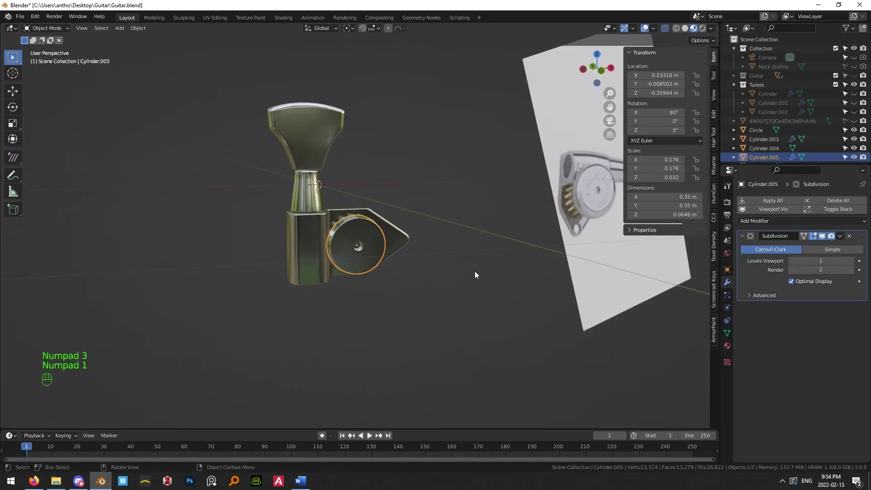
key(KP_1)
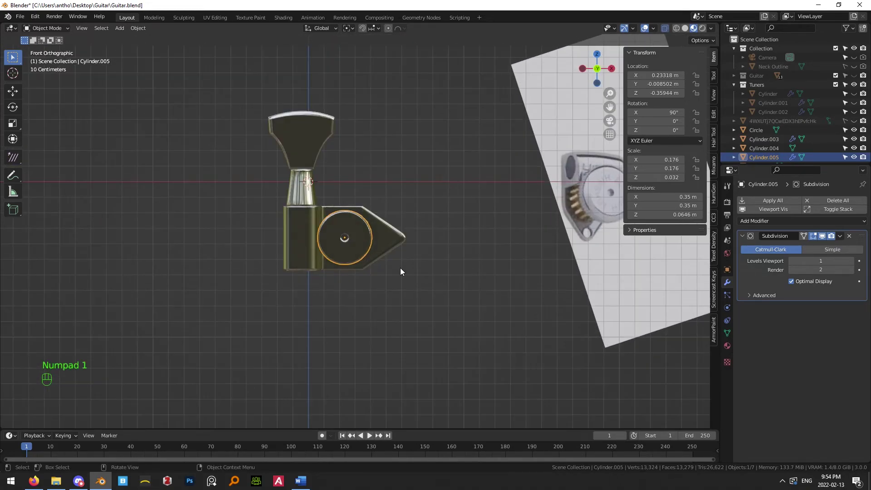
scroll(400, 268, up, 6)
key(Tab)
middle_drag(406, 300, 375, 280)
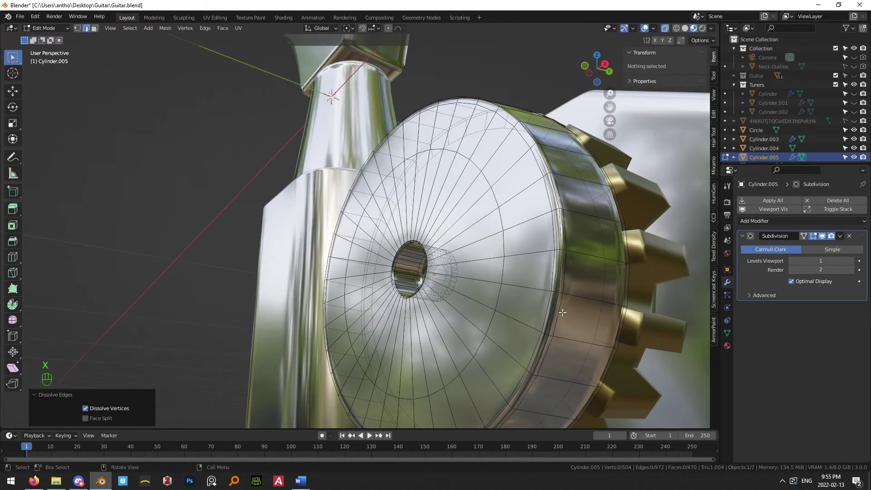
middle_drag(554, 320, 550, 350)
alt+click(551, 322)
key(g)
key(g)
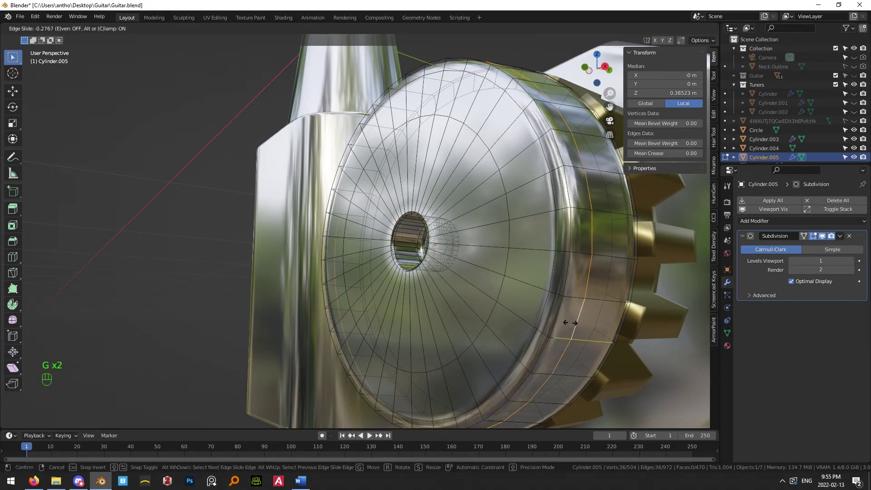
click(574, 325)
key(Tab)
scroll(273, 284, down, 4)
Copy the Strap Pin settings into a new material named TunerNut in a second material slot on the disc.
middle_drag(277, 286, 365, 323)
scroll(365, 323, down, 4)
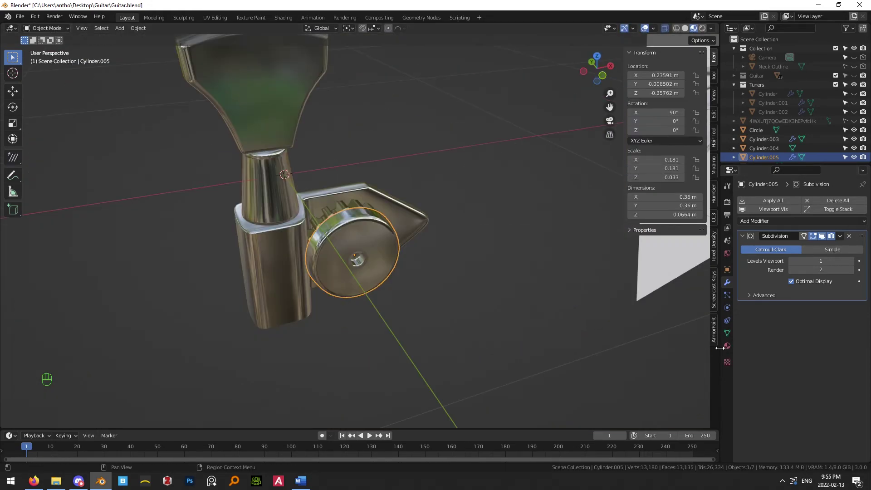
click(727, 346)
click(863, 221)
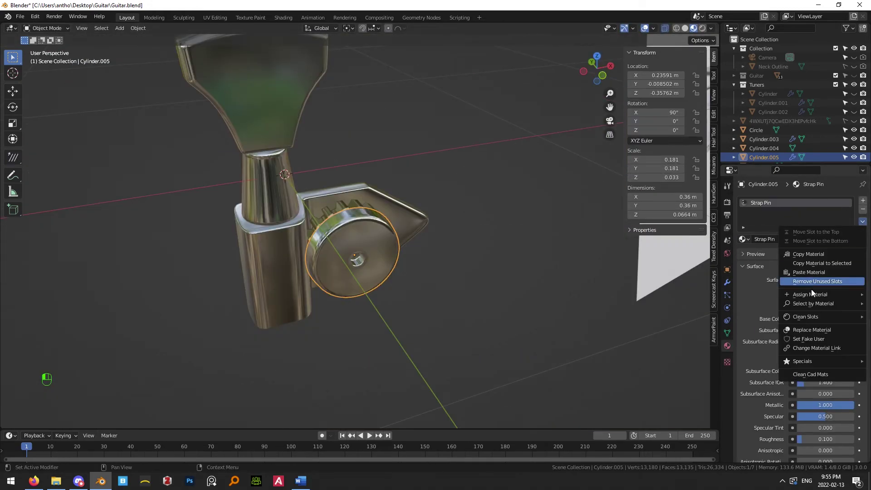
click(816, 256)
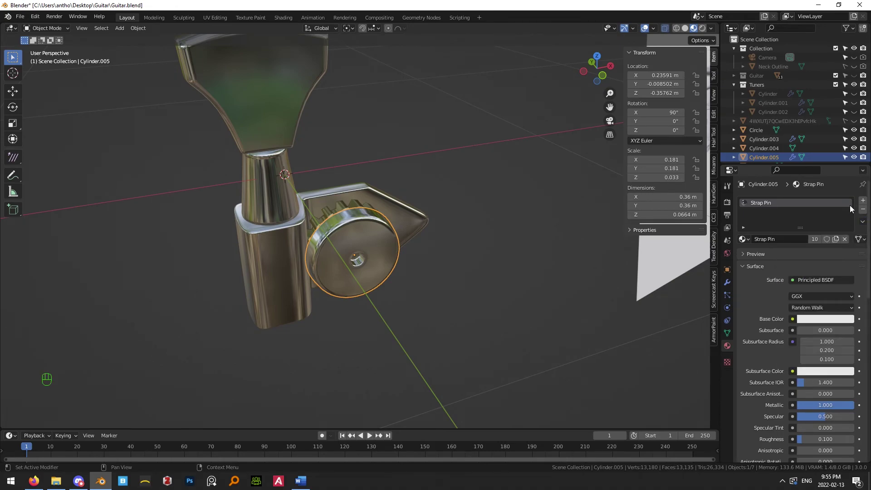
click(863, 203)
click(863, 223)
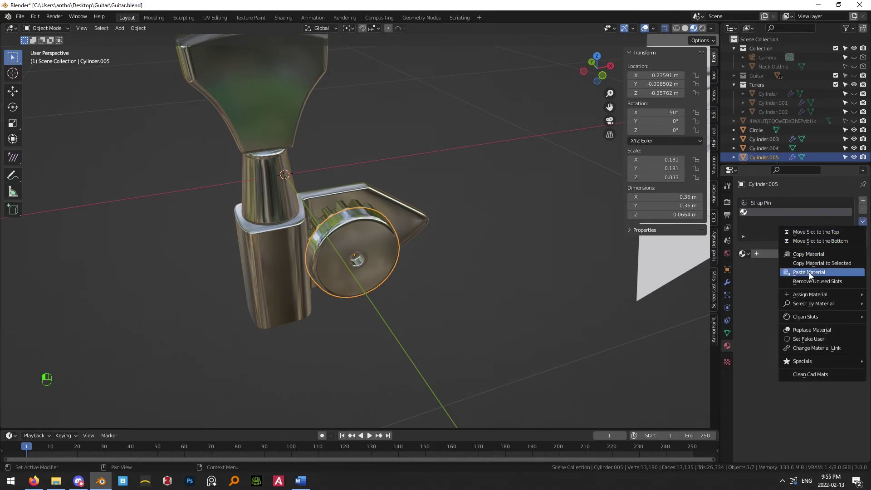
click(809, 272)
click(796, 255)
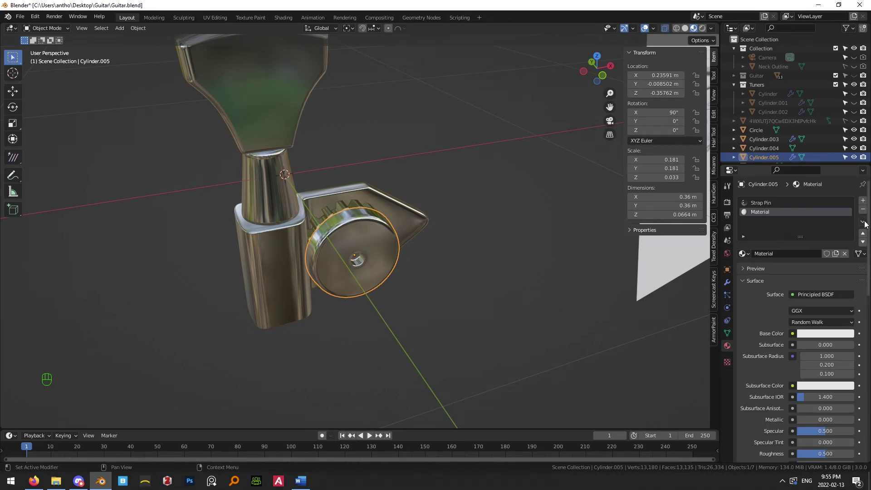
click(863, 222)
click(810, 272)
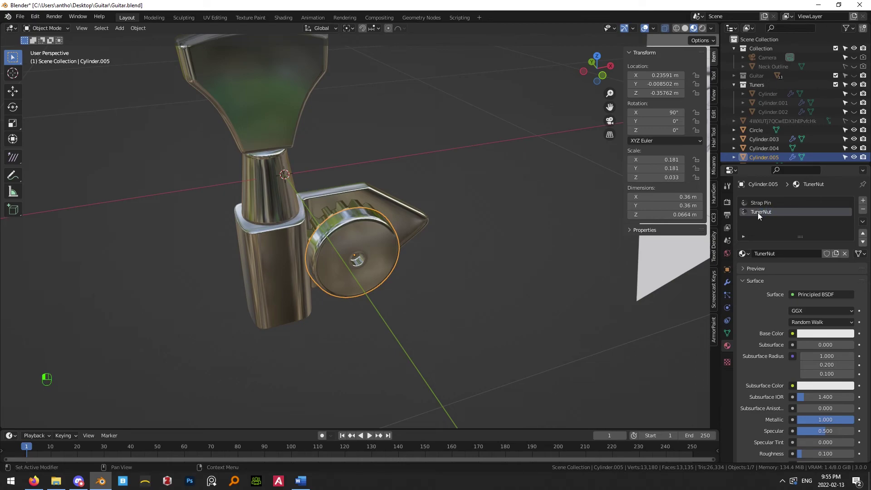
Remove the Strap Pin slot from the disc and set the TunerNut material's roughness to 0.3.
click(767, 202)
click(863, 210)
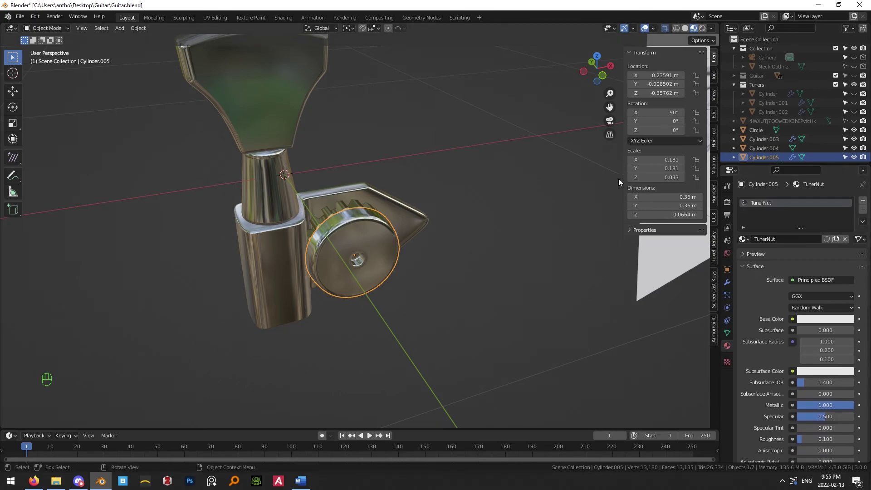
scroll(796, 377, down, 5)
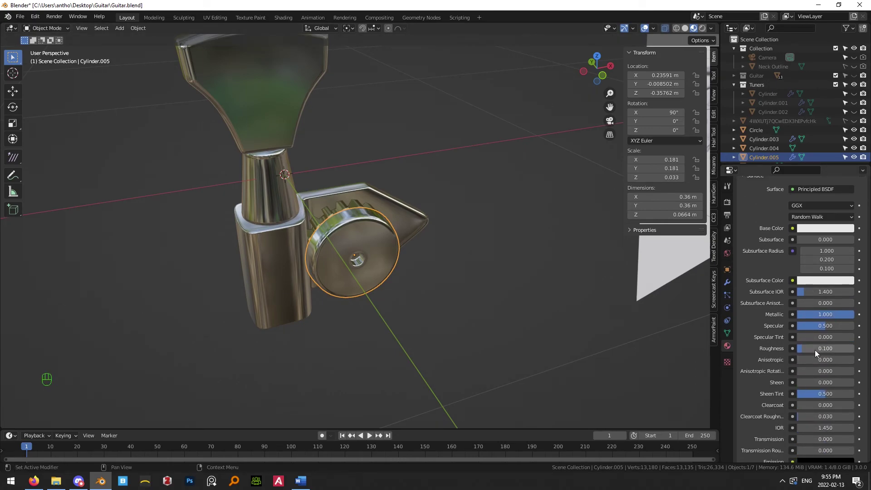
drag(814, 349, 819, 348)
click(420, 306)
scroll(420, 306, up, 2)
mouse_move(420, 306)
middle_down()
mouse_move(396, 283)
mouse_move(451, 296)
mouse_move(409, 314)
middle_up()
click(410, 314)
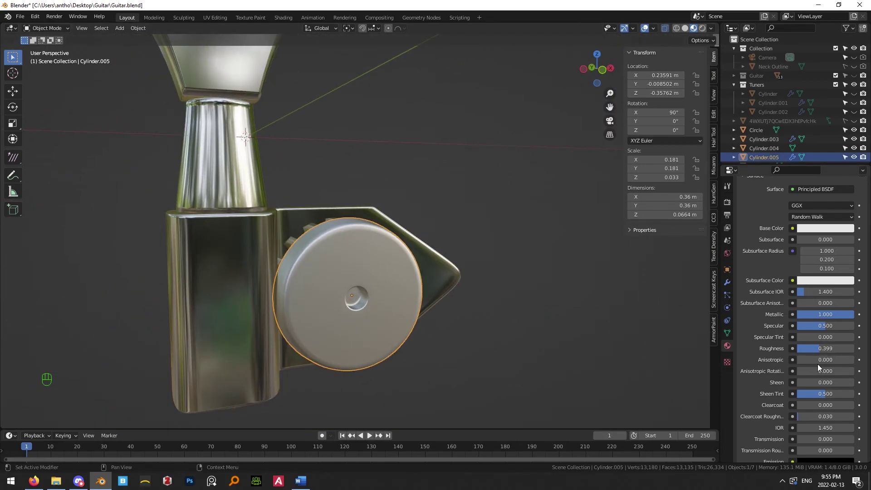
key(Return)
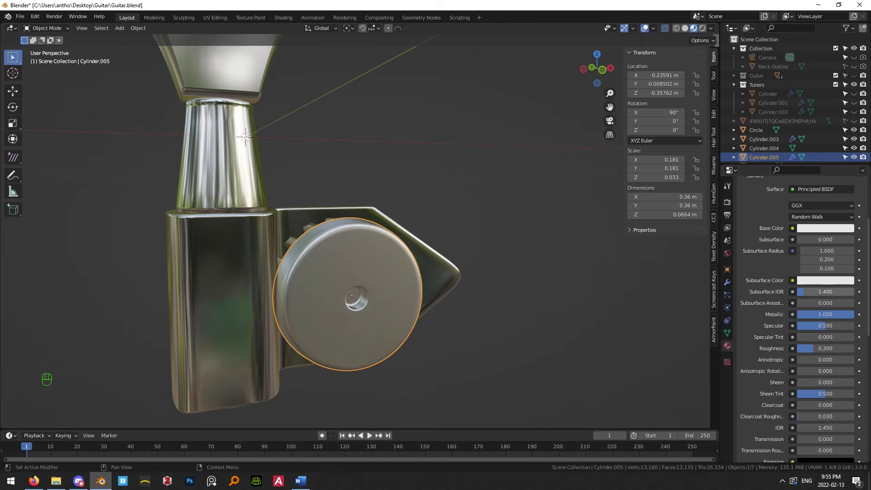
Try extruding the middle edge loop on the disc's front face and undo the extrusion.
click(537, 299)
scroll(427, 340, up, 3)
middle_drag(427, 340, 424, 322)
shift+middle_drag(425, 322, 473, 338)
key(Tab)
key(e)
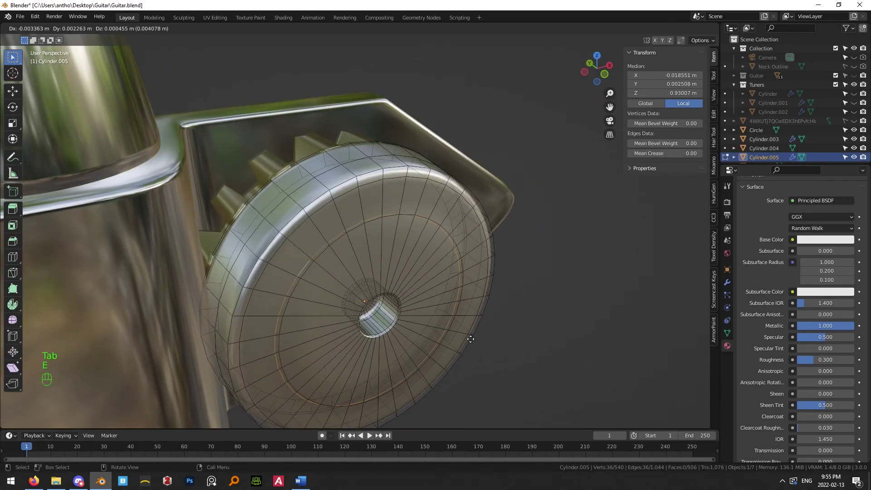
click(466, 335)
key(ctrl+z)
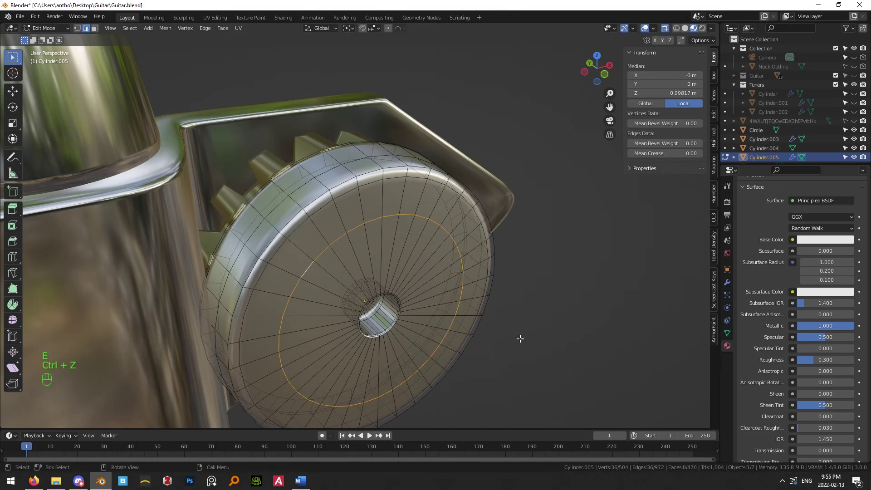
Cut an edge loop around the disc's inner front face and scale it by 1.514 to sit close inside the middle loop.
click(341, 296)
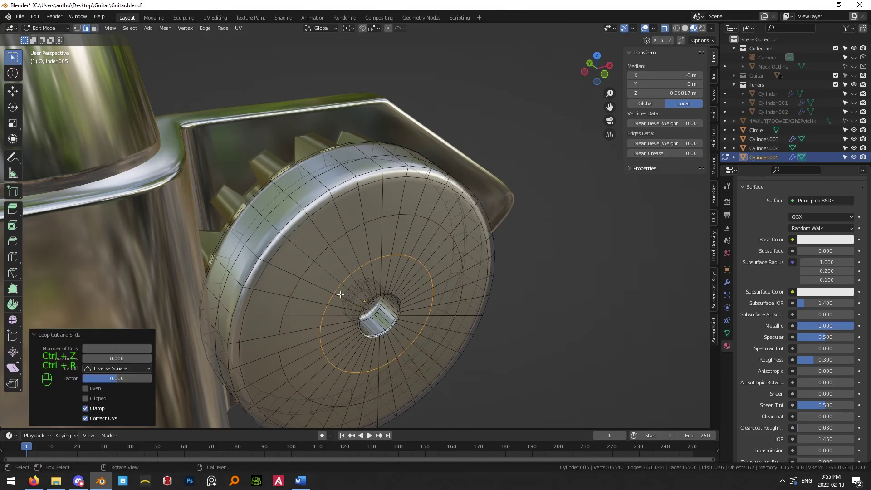
key(s)
click(358, 295)
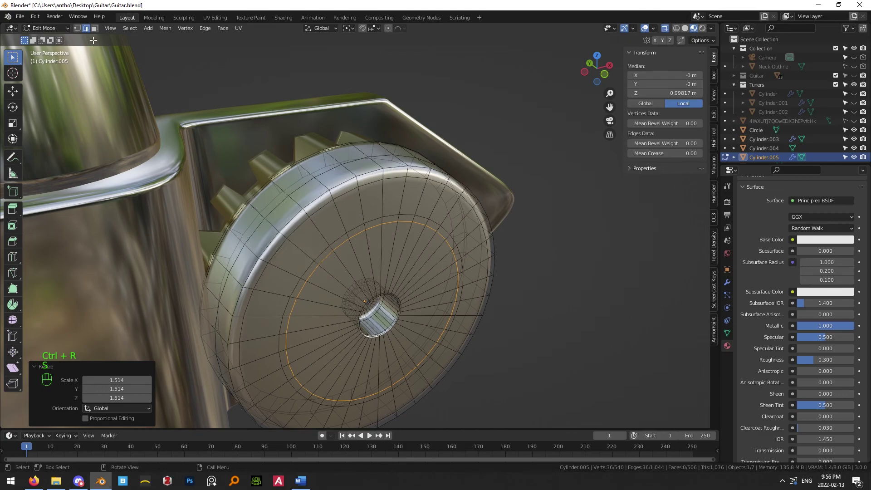
Extrude the narrow face ring between the two front loops into the disc to form a shallow circular groove.
click(285, 253)
alt+click(303, 282)
key(e)
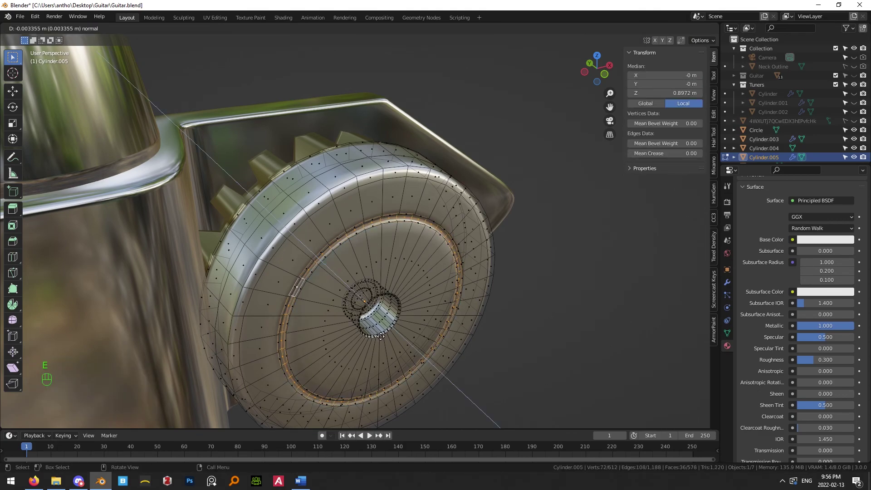
key(Tab)
click(516, 393)
middle_drag(450, 353, 490, 266)
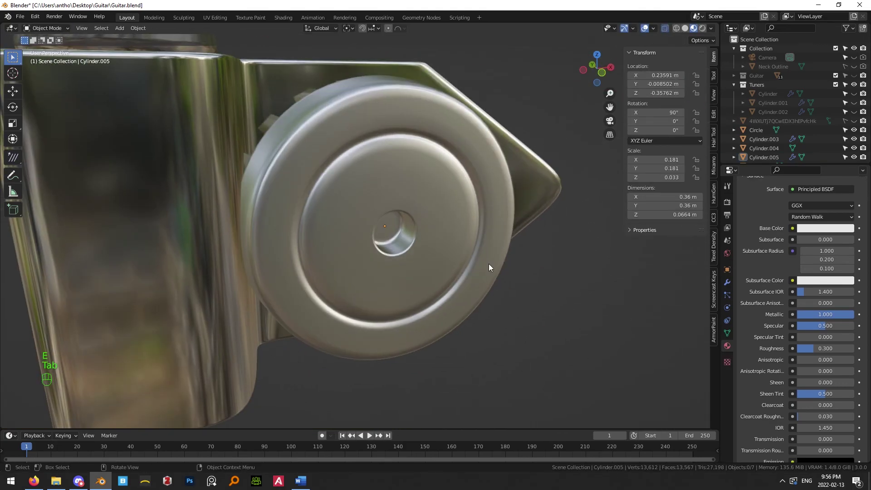
Add a centred edge loop between the groove and the disc's rim, plus a second loop outside it with slide factor 0.190.
key(Tab)
key(ctrl+r)
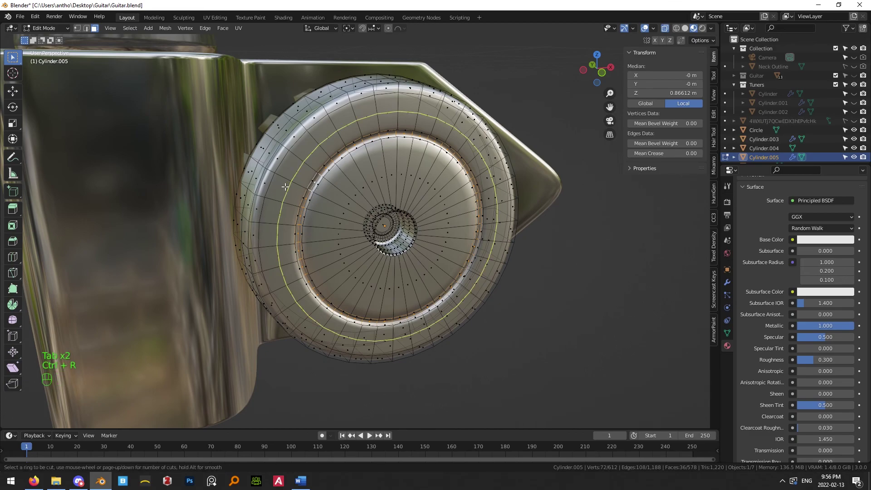
click(286, 188)
right_click(286, 187)
key(ctrl+r)
click(282, 178)
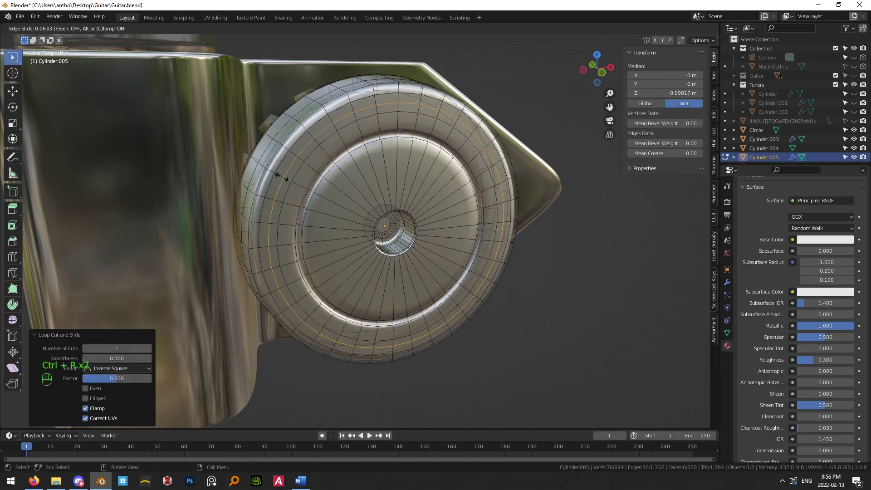
click(279, 177)
Select the face ring between the two new loops outside the groove and try to scale it.
key(3)
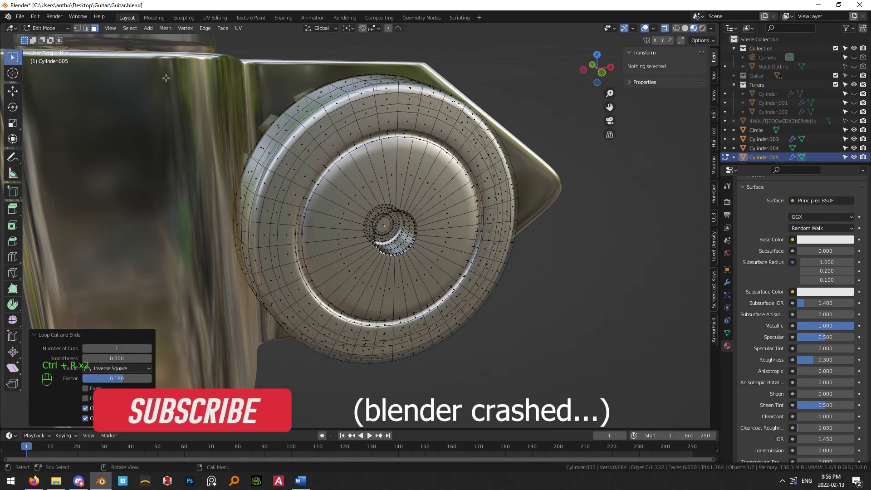
alt+click(289, 185)
key(s)
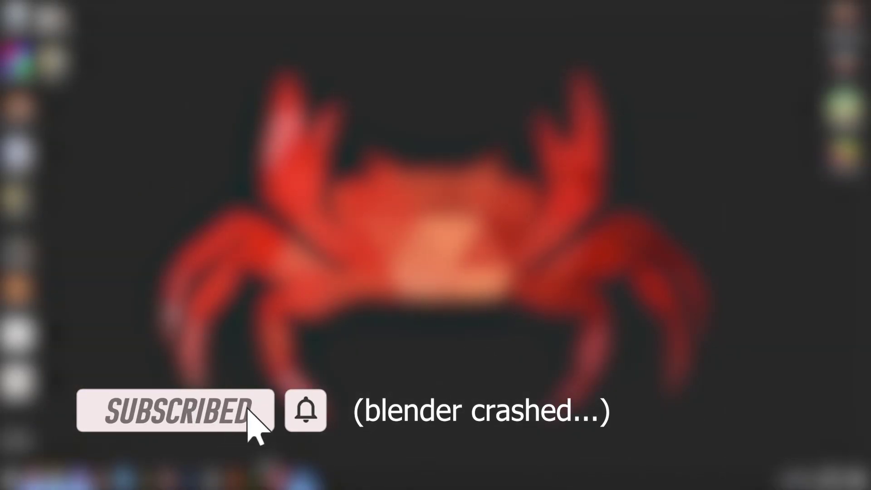